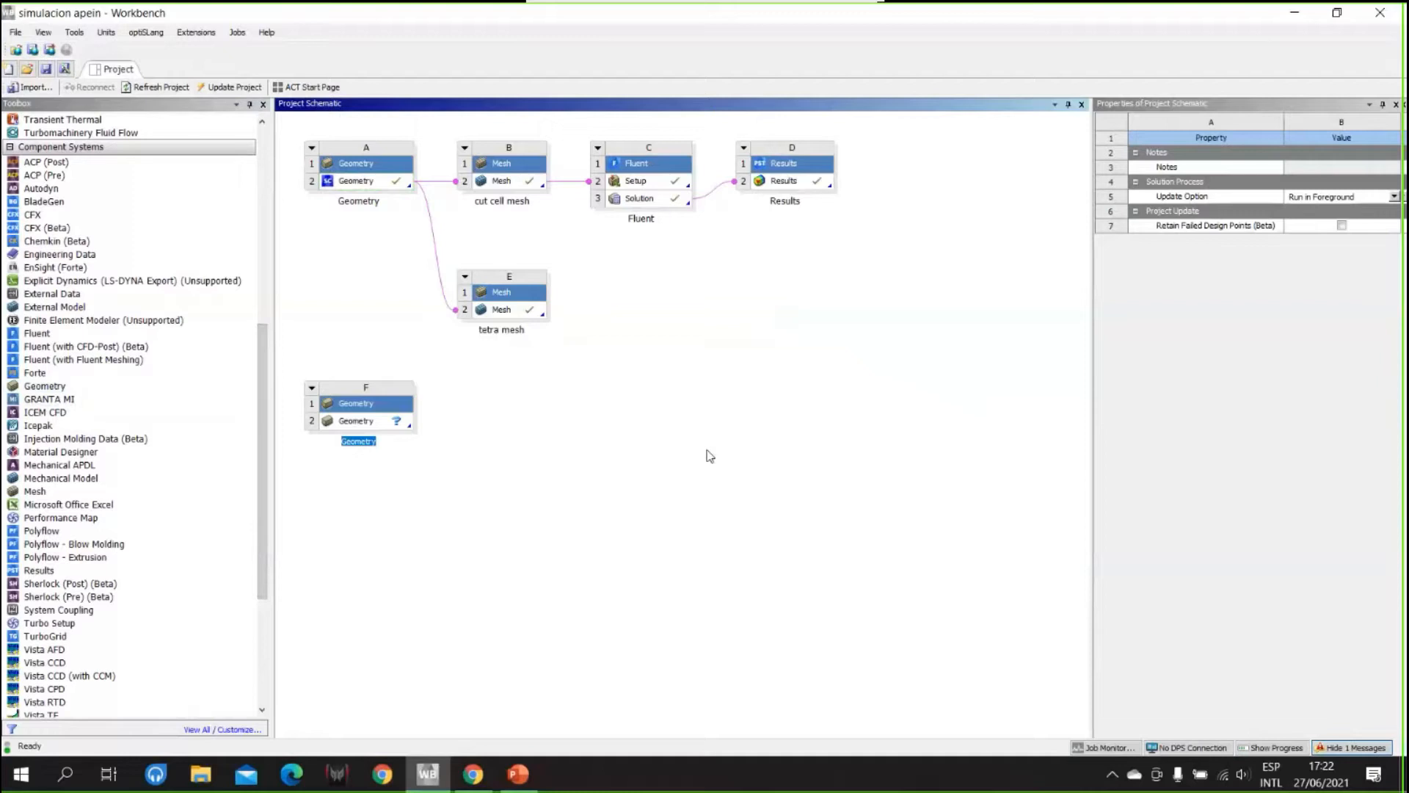
- Delete the unlinked Geometry system F and add a new standalone Geometry component system in its place
click(613, 500)
click(311, 388)
click(340, 491)
click(687, 416)
drag(264, 384, 264, 381)
drag(35, 395, 367, 250)
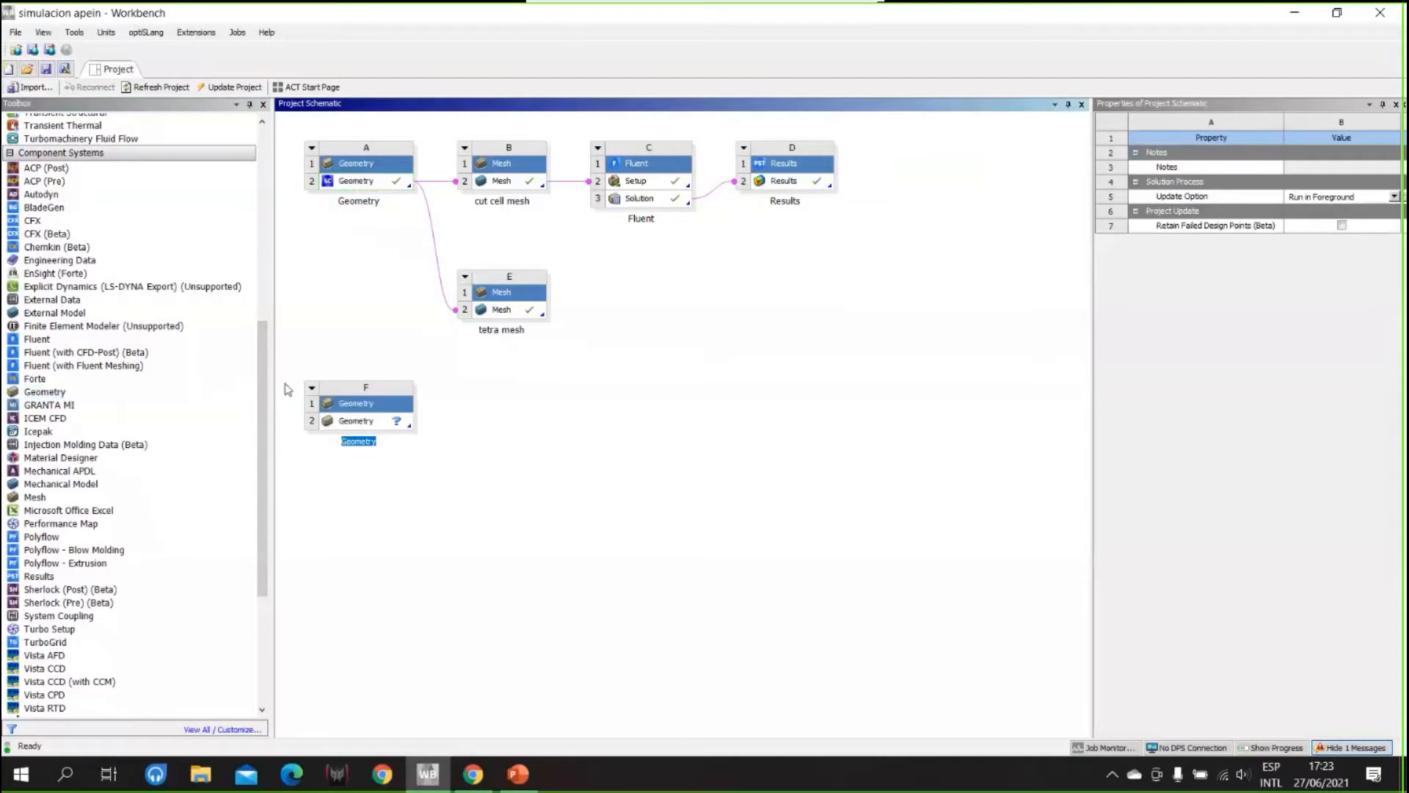
- Create a new SpaceClaim geometry in the Geometry cell of system F
click(449, 512)
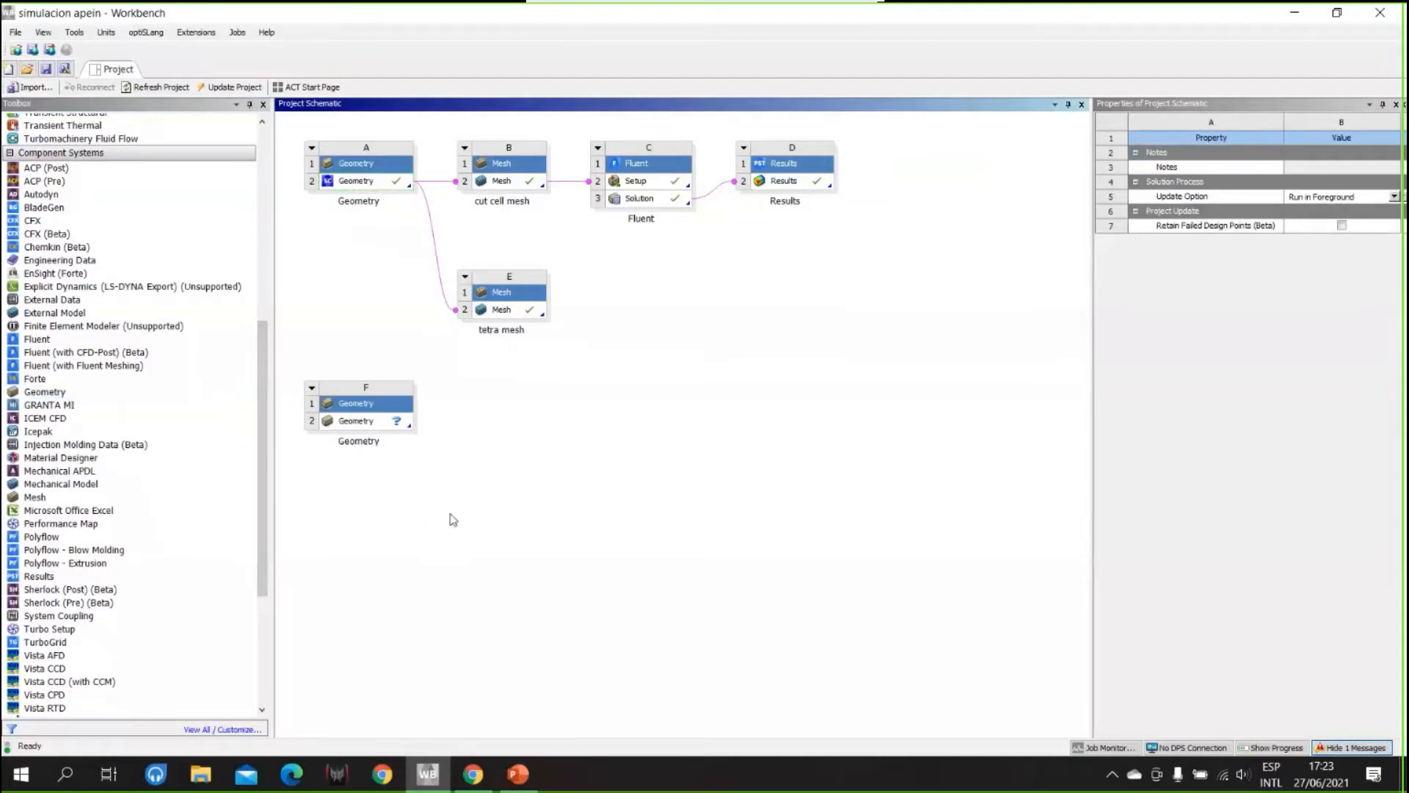
right_click(376, 424)
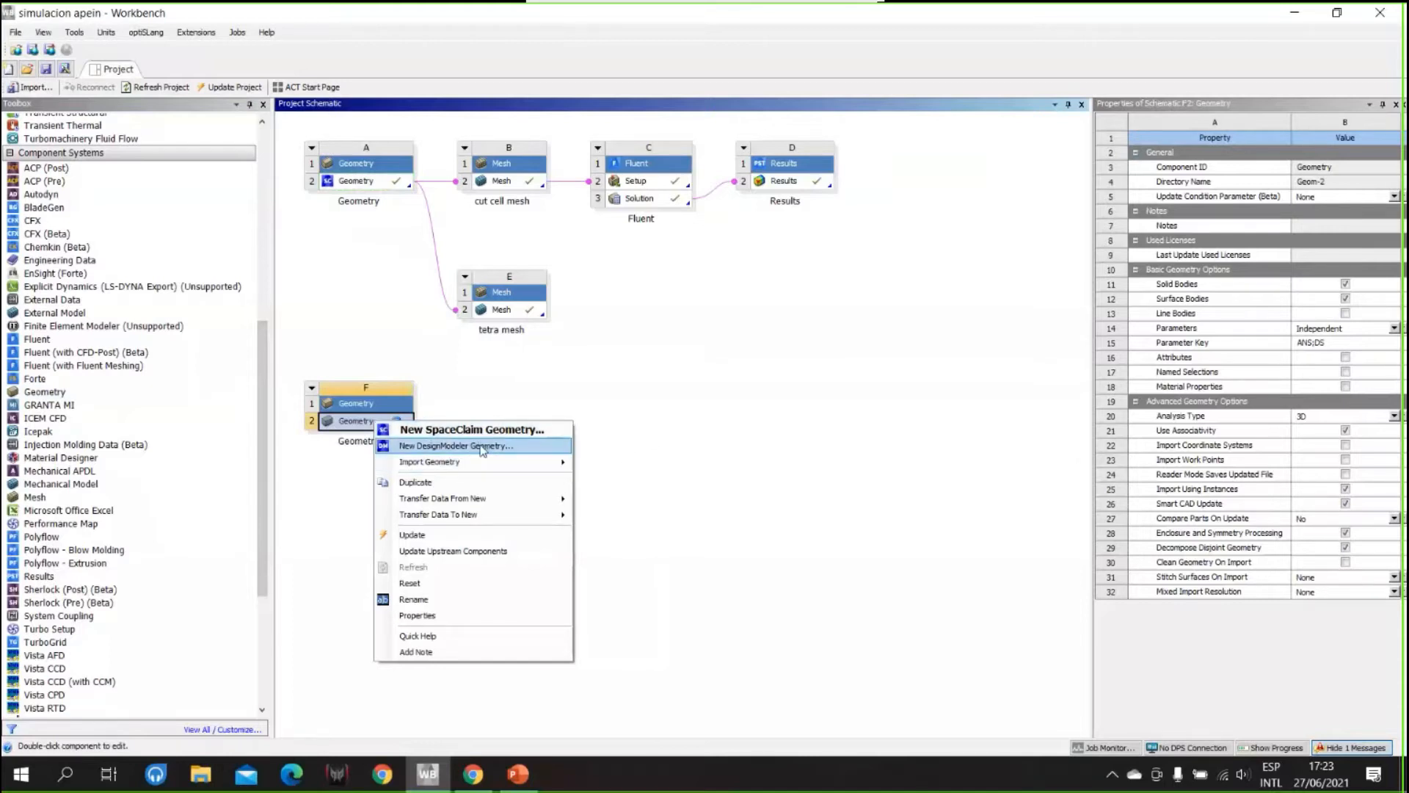
click(521, 431)
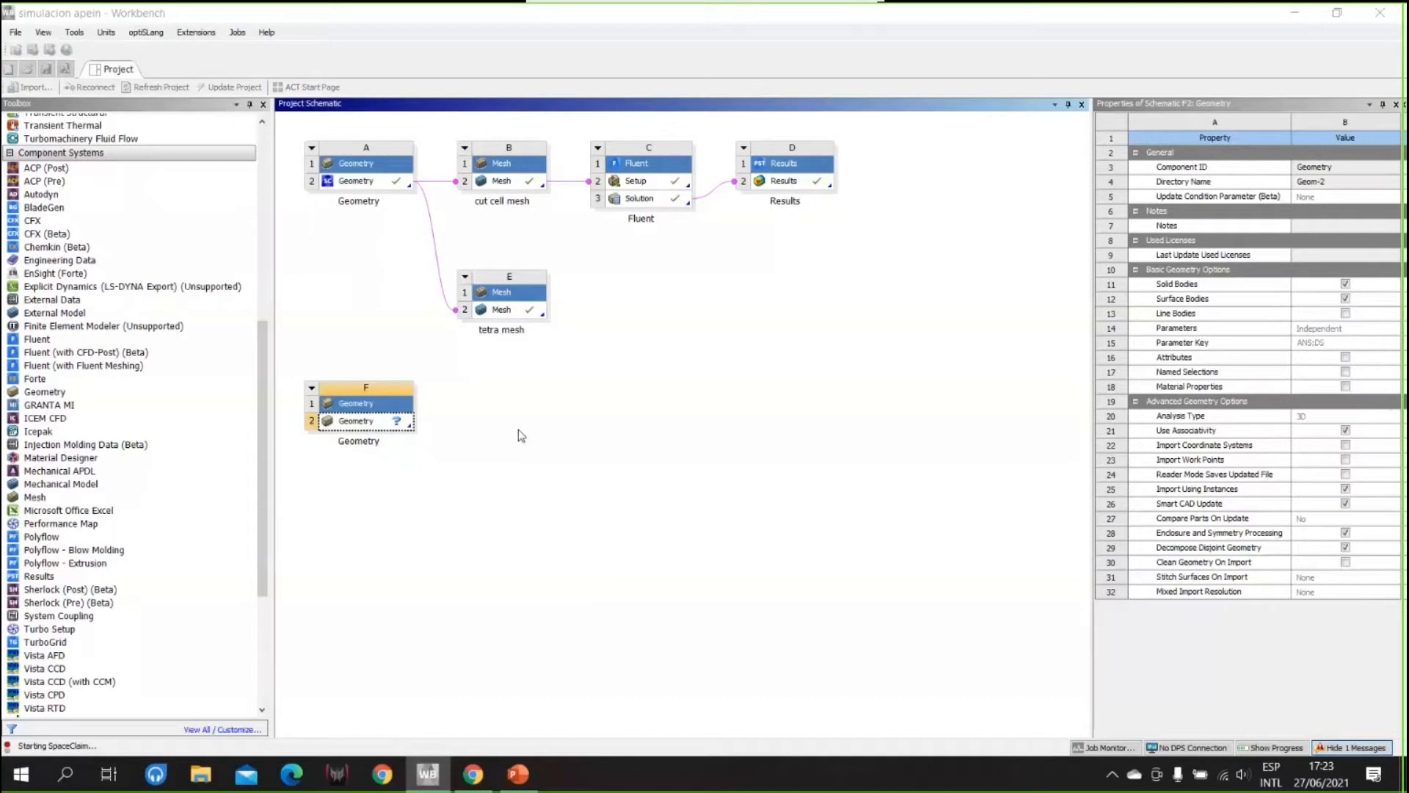
click(520, 771)
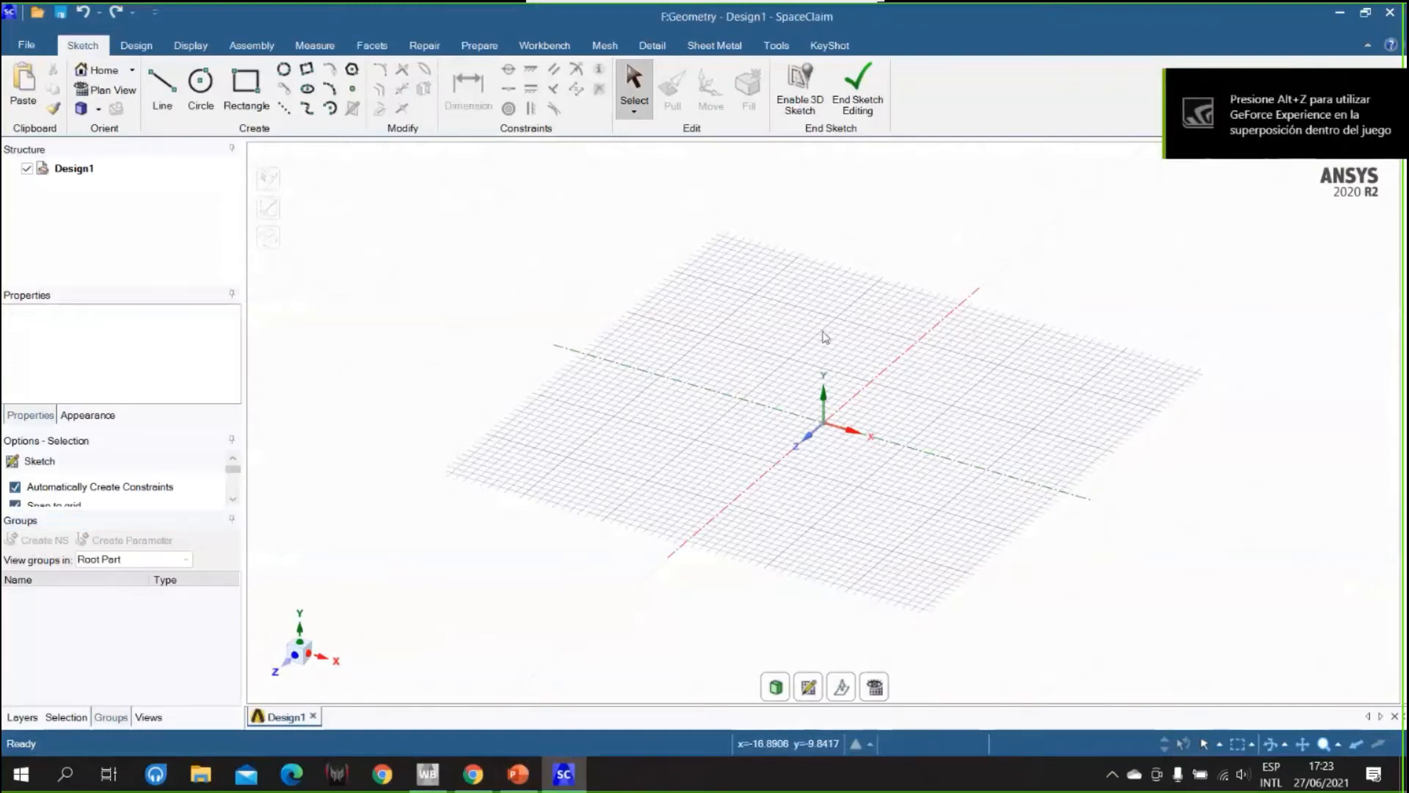
- Open the hull file "barco ejemplo step.stp" from the Geometria barco Apein folder, listing all file types
click(32, 48)
click(33, 131)
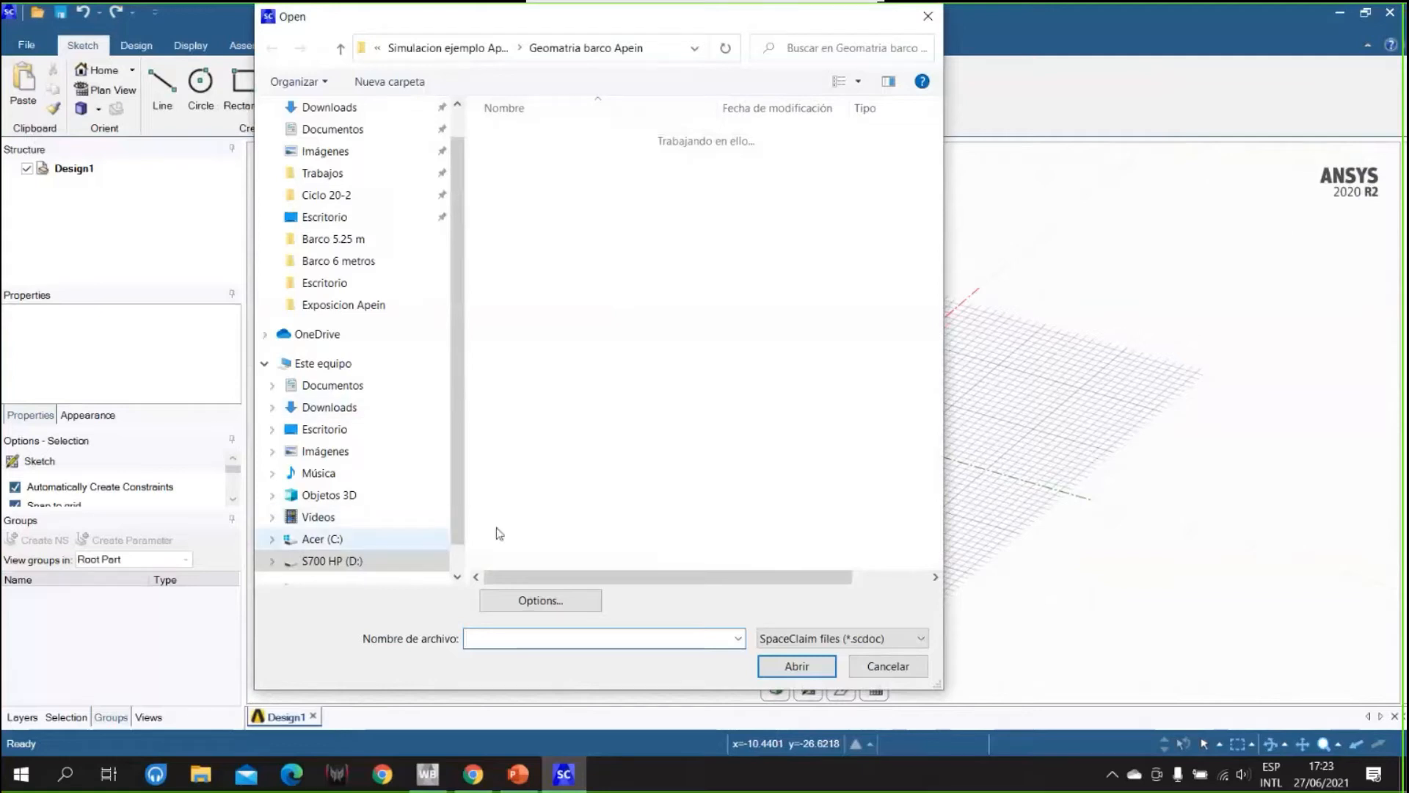
click(867, 639)
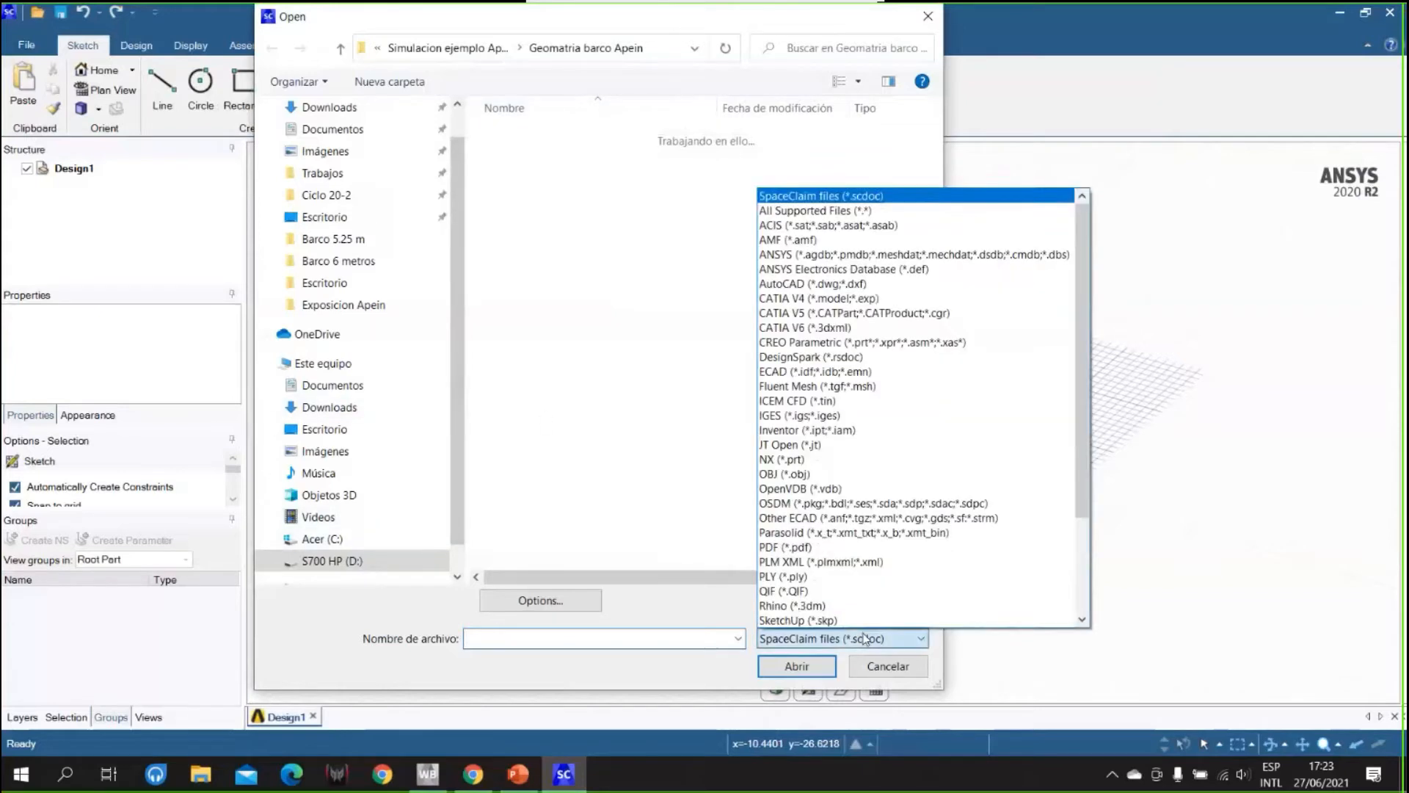
scroll(1089, 447, down, 3)
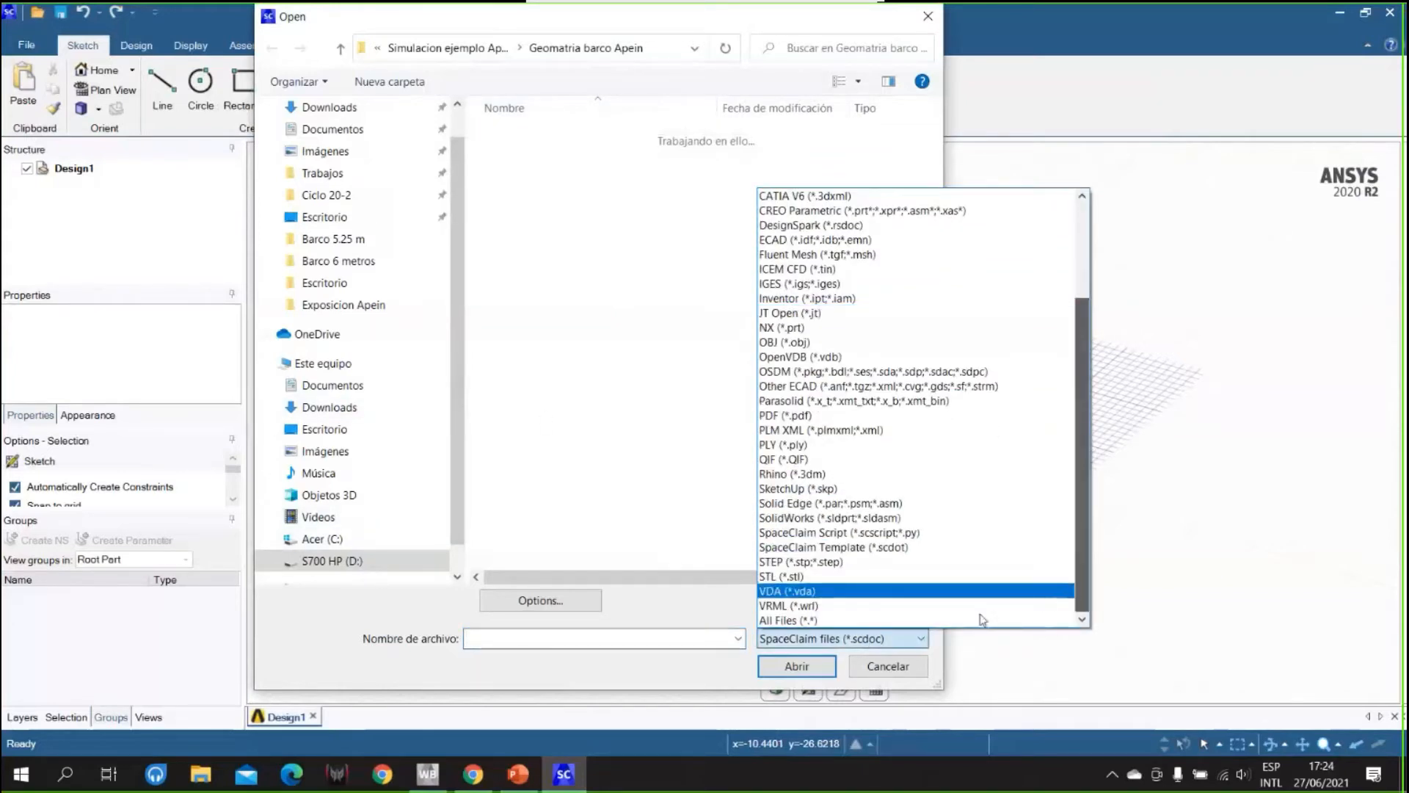
click(882, 621)
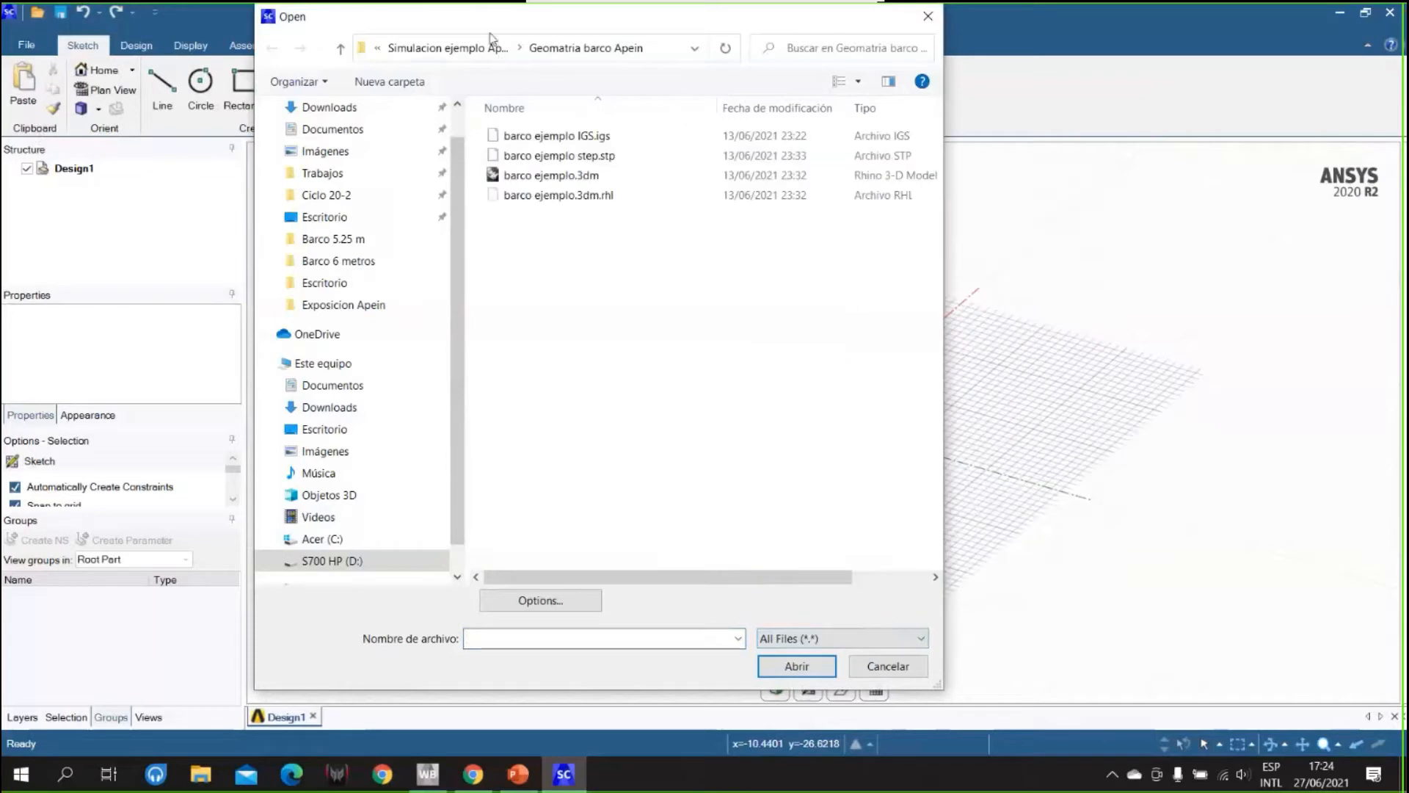
drag(490, 24, 446, 56)
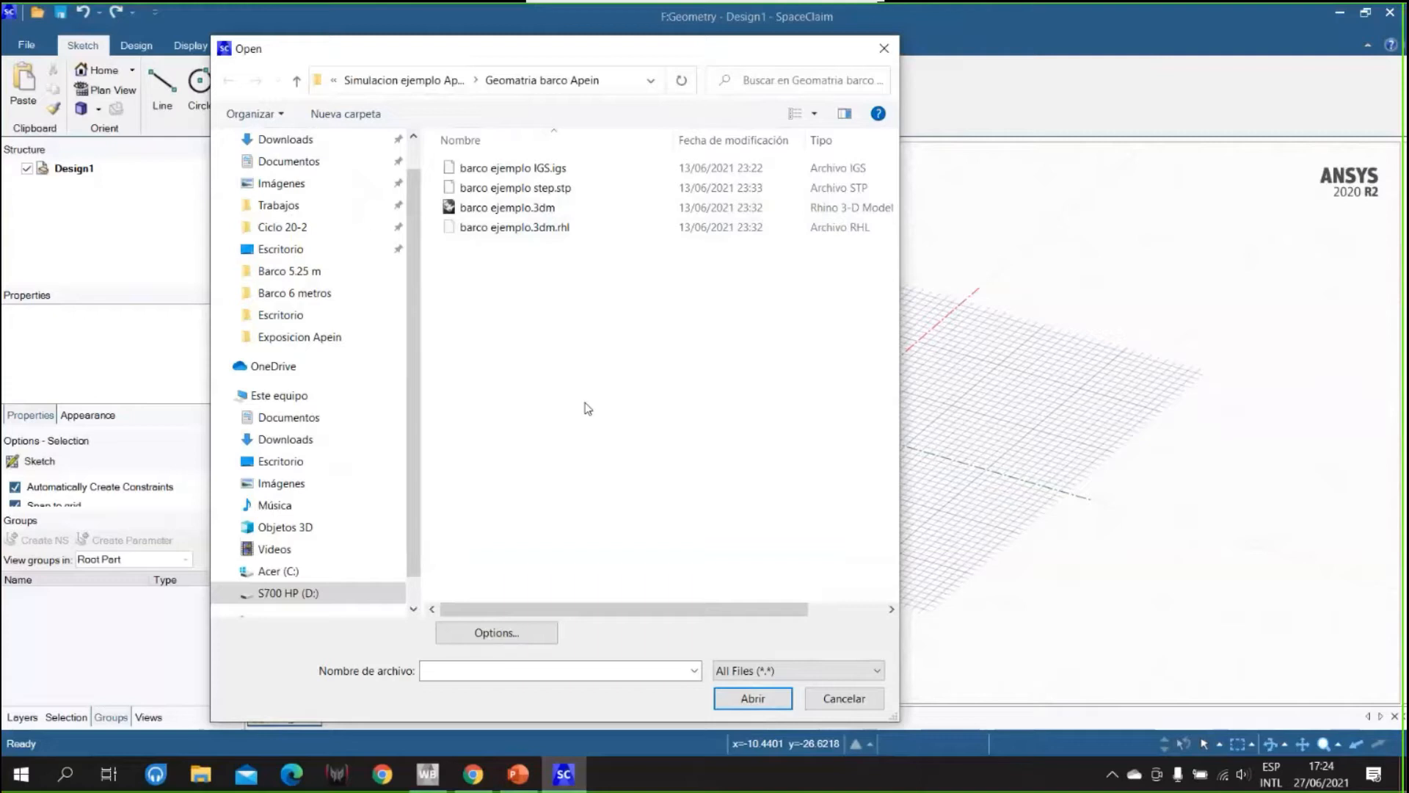
click(557, 188)
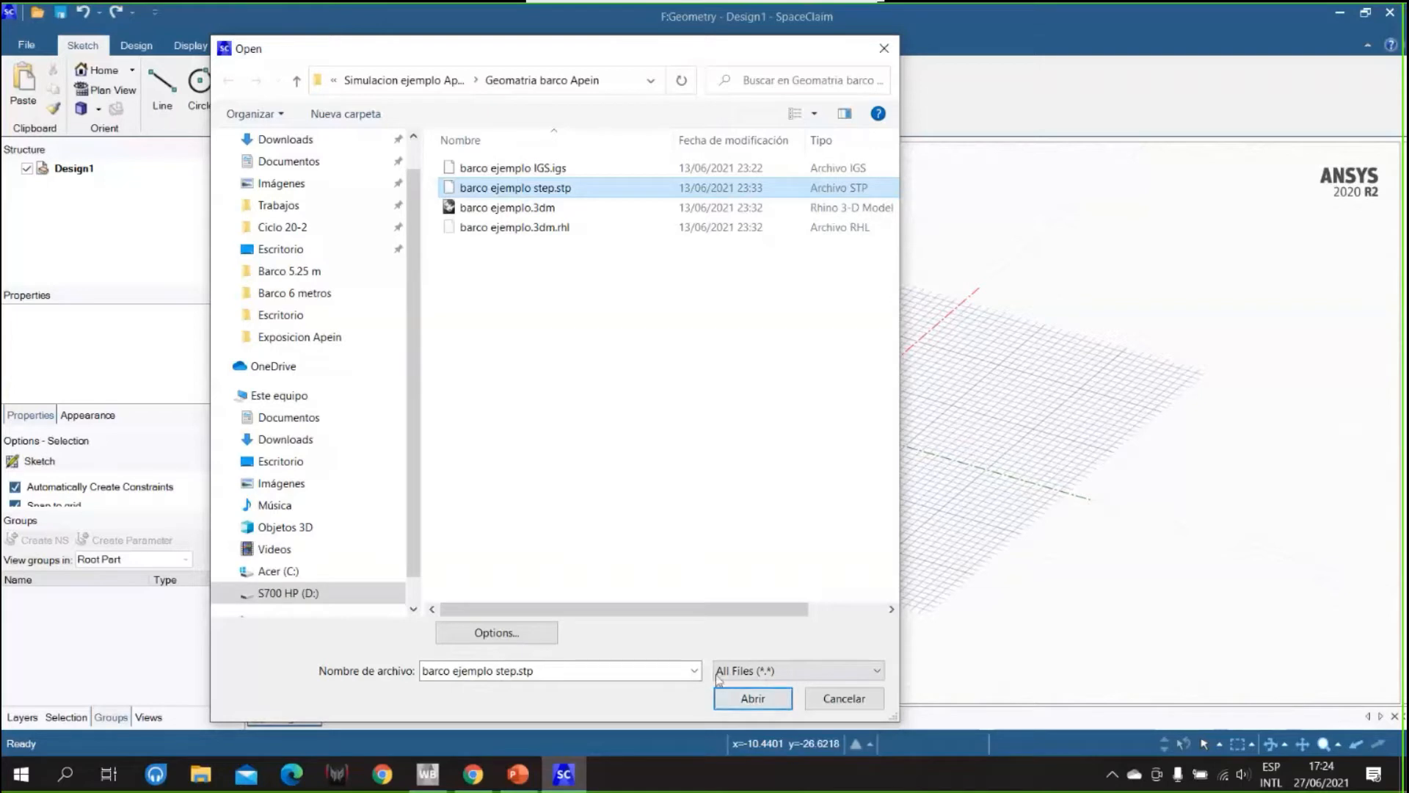
click(753, 699)
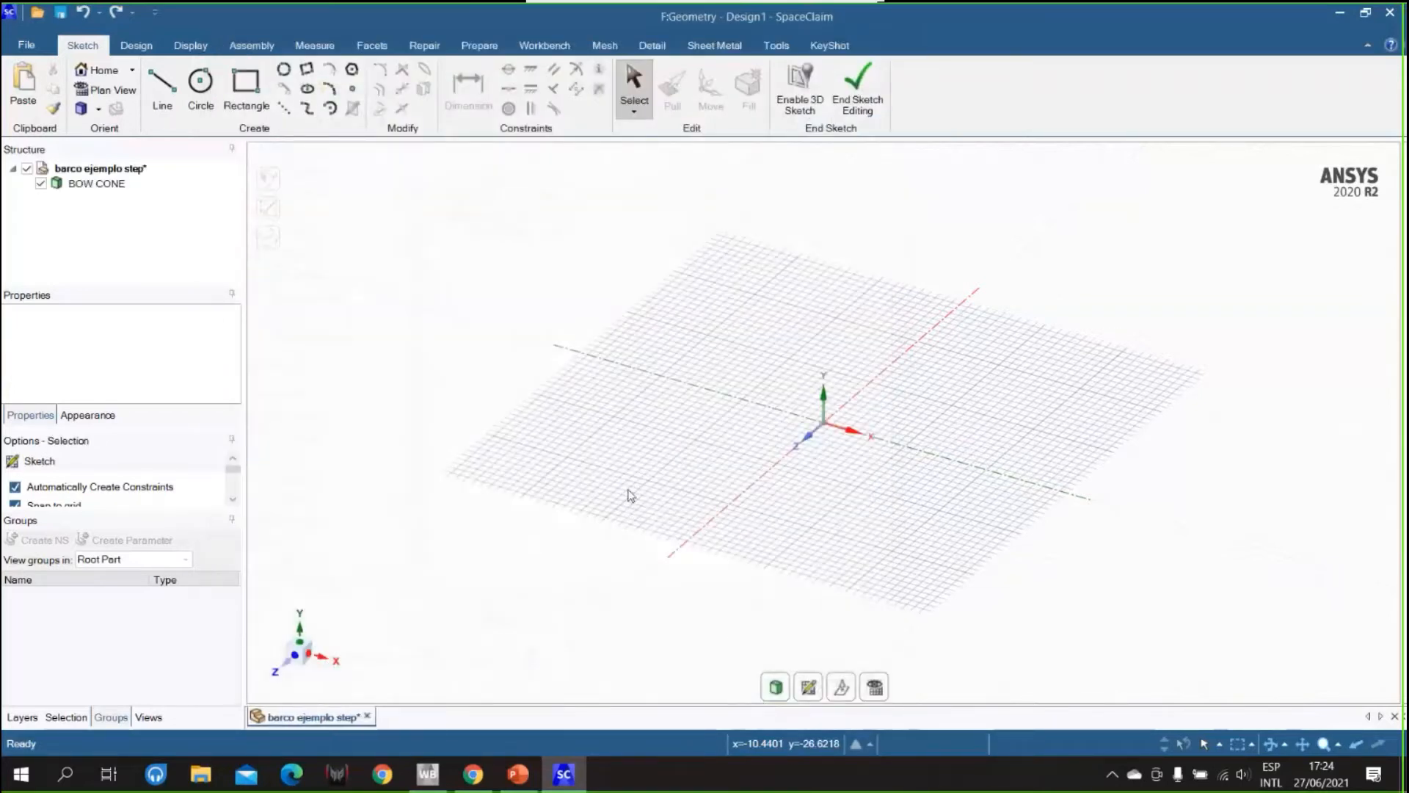
- Move the BOW CONE hull body 500 mm downward along the Z axis
mouse_move(535, 551)
middle_down()
mouse_move(572, 626)
mouse_move(543, 585)
mouse_move(670, 594)
mouse_move(859, 575)
mouse_move(711, 601)
mouse_move(686, 563)
mouse_move(770, 591)
mouse_move(844, 585)
mouse_move(727, 591)
middle_up()
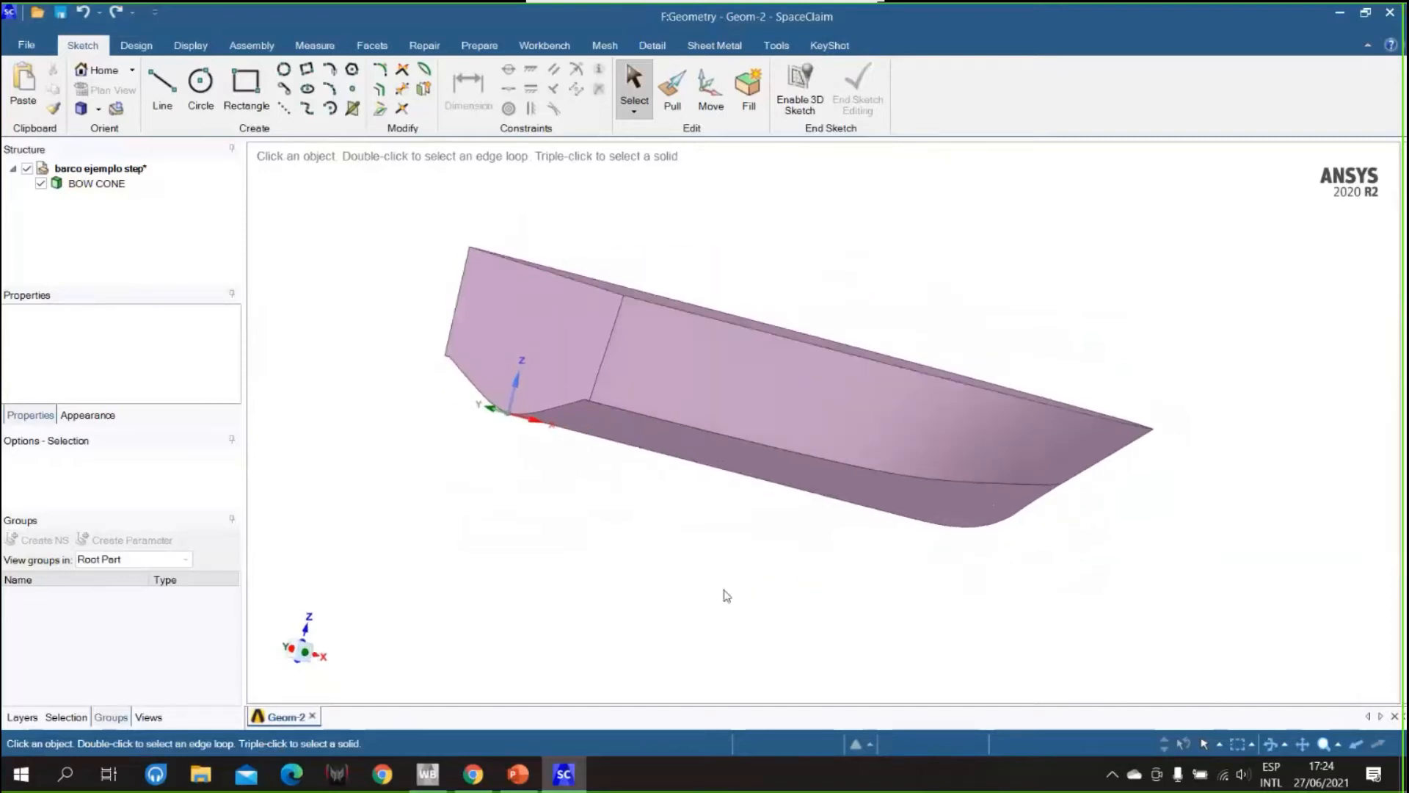
click(525, 348)
click(505, 423)
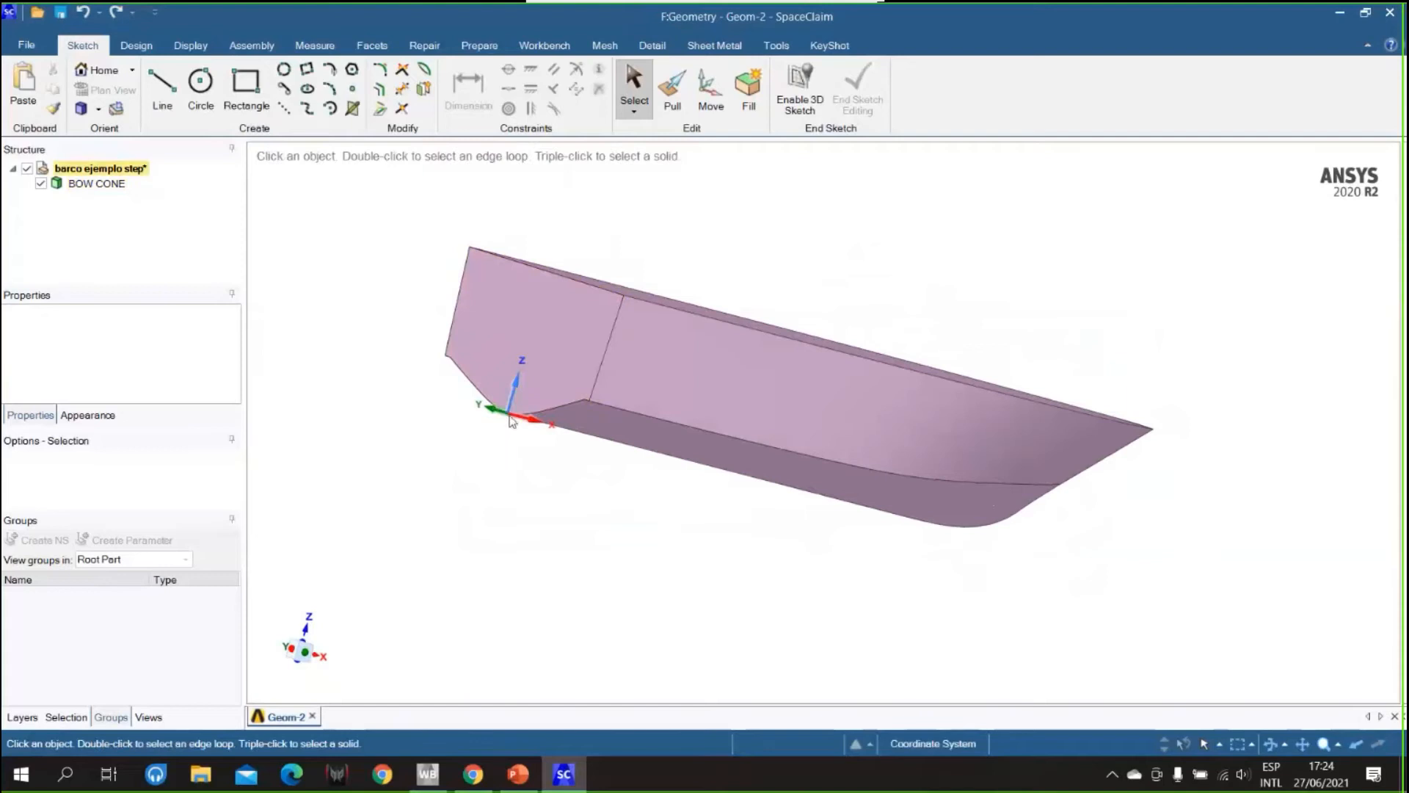
mouse_move(742, 587)
middle_down()
mouse_move(682, 548)
mouse_move(692, 585)
mouse_move(664, 607)
mouse_move(711, 572)
mouse_move(734, 575)
middle_up()
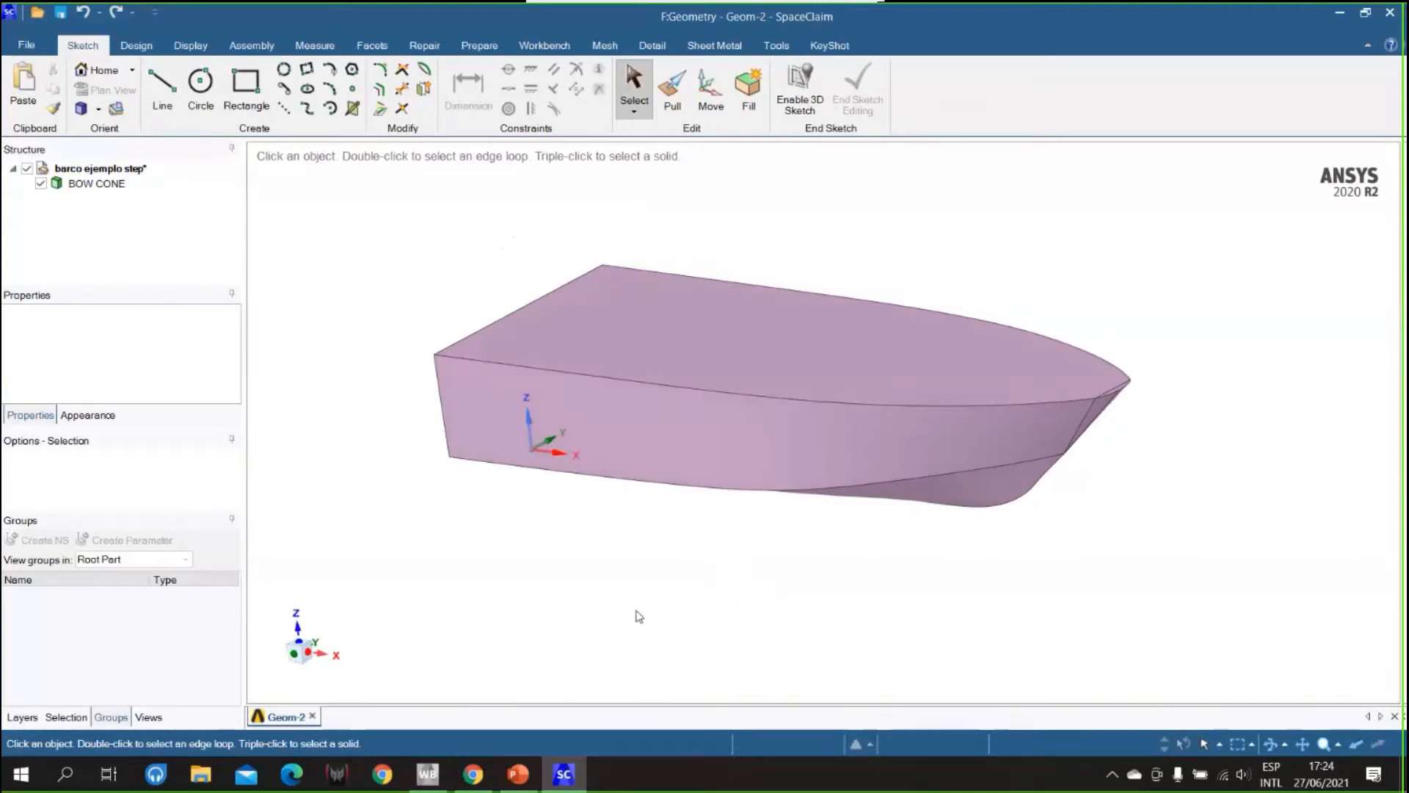
click(294, 654)
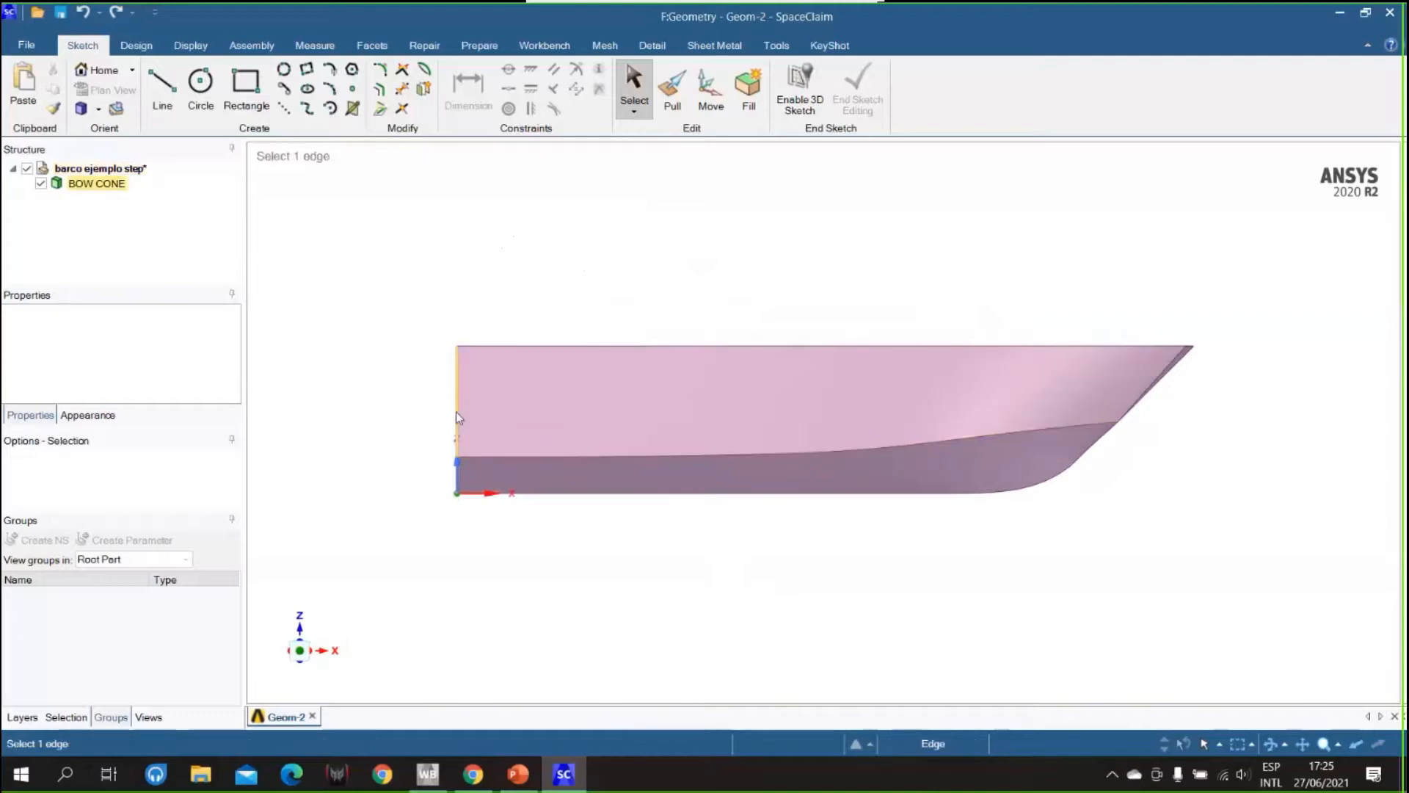
click(711, 91)
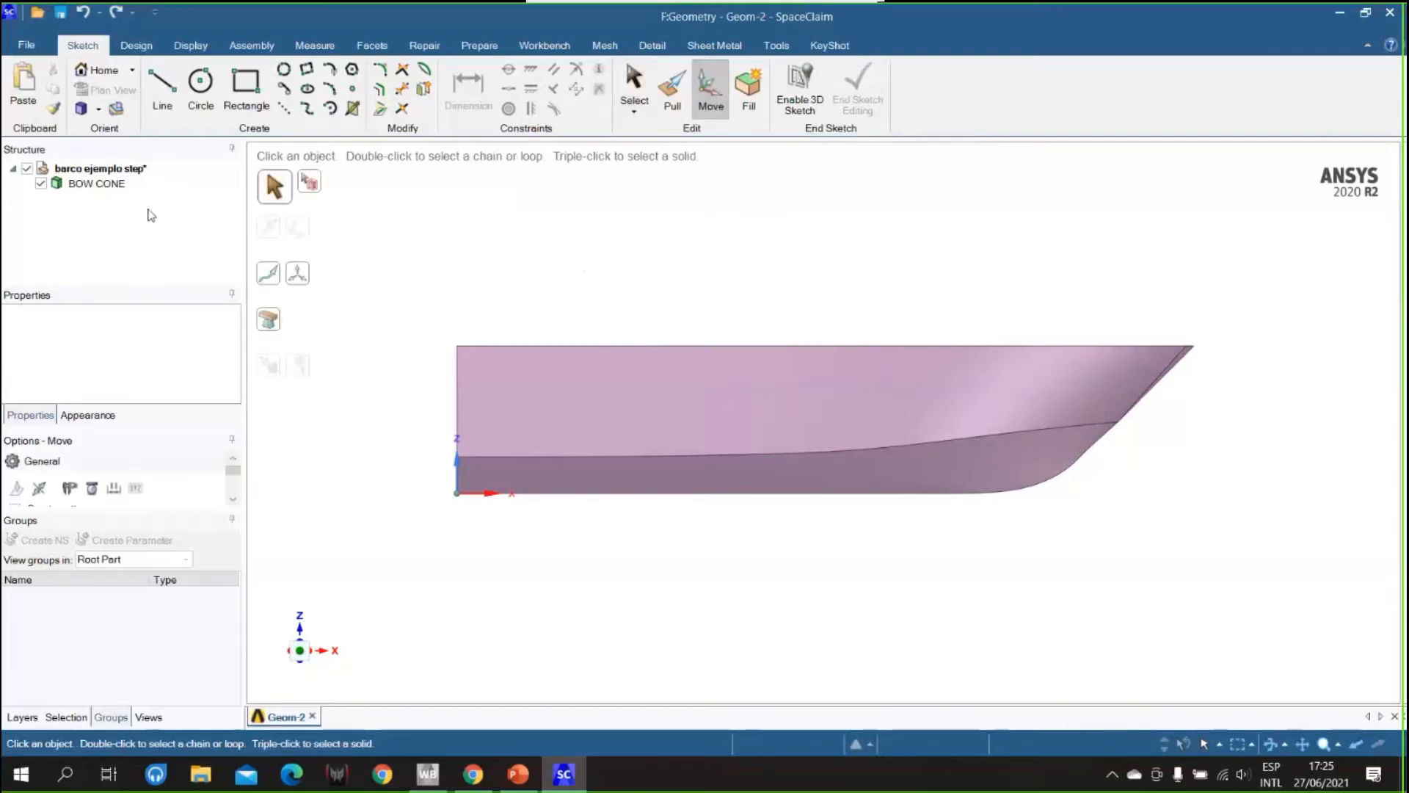
click(95, 185)
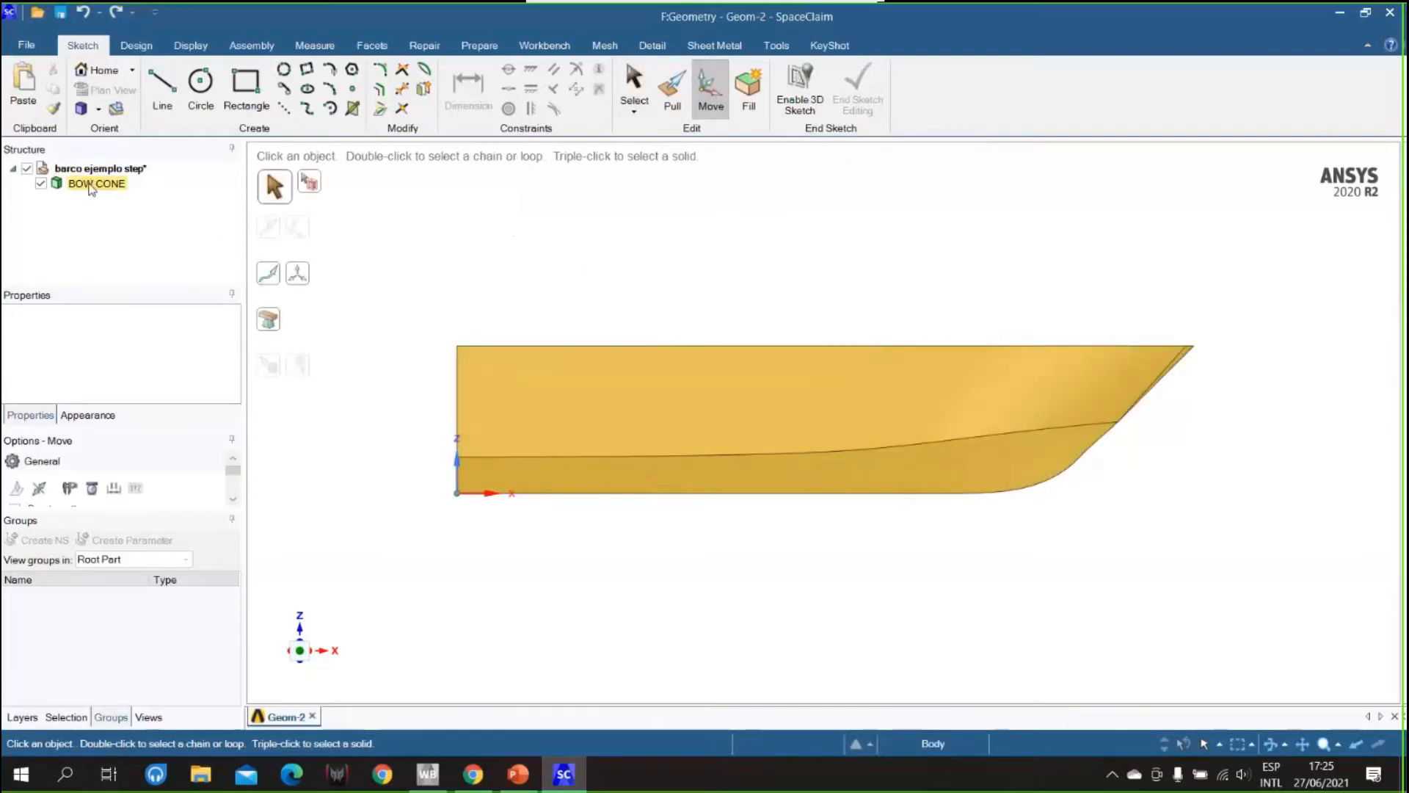
click(97, 184)
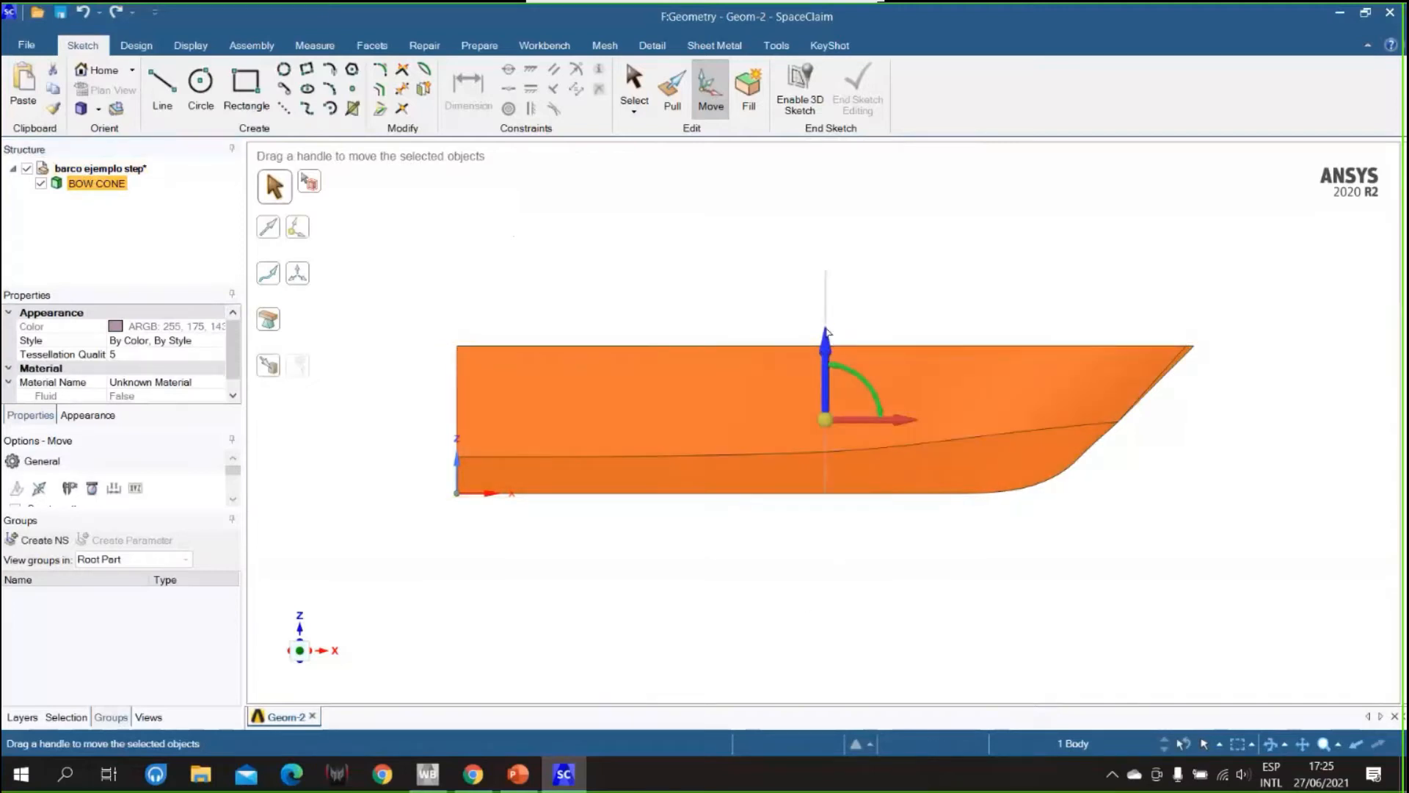
drag(827, 331, 827, 353)
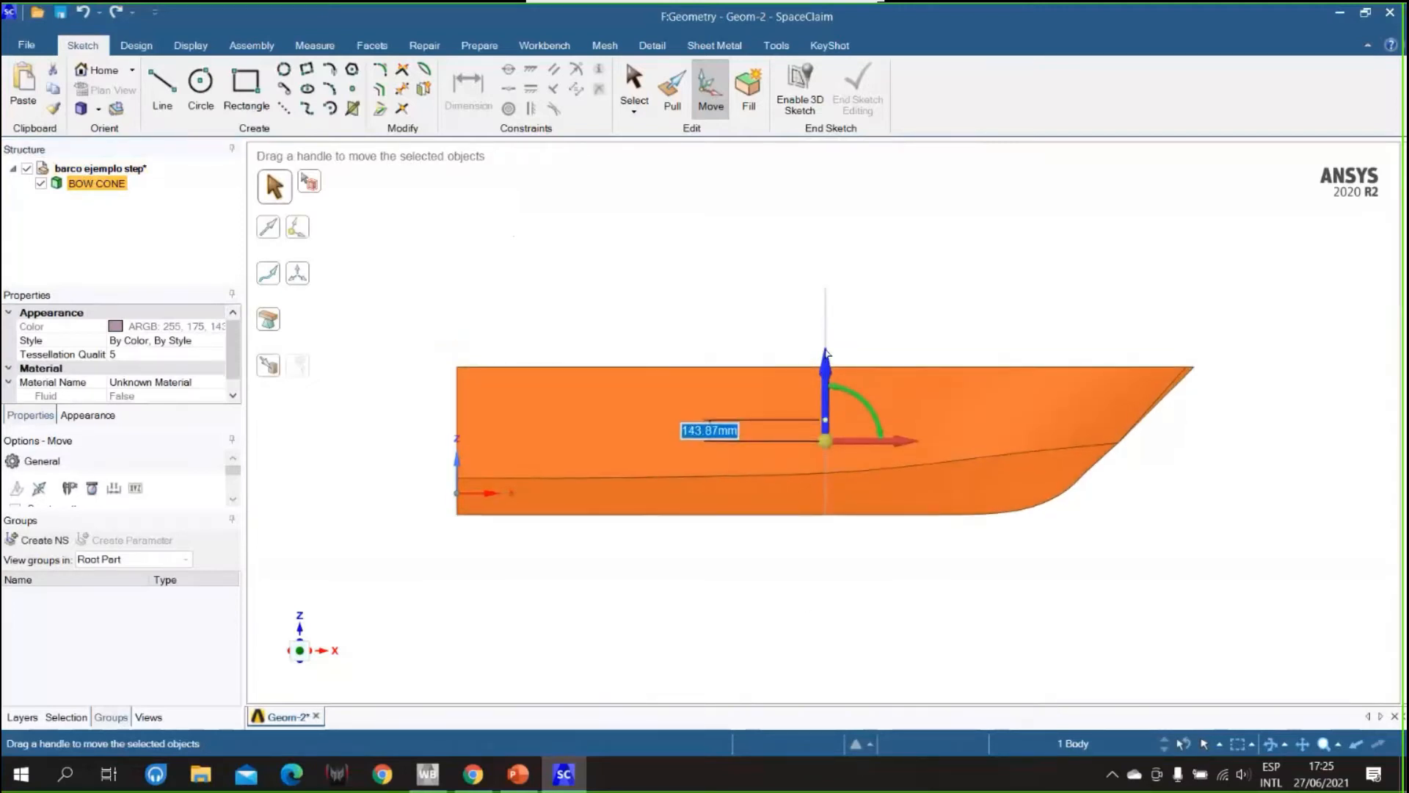
text(500)
key(Return)
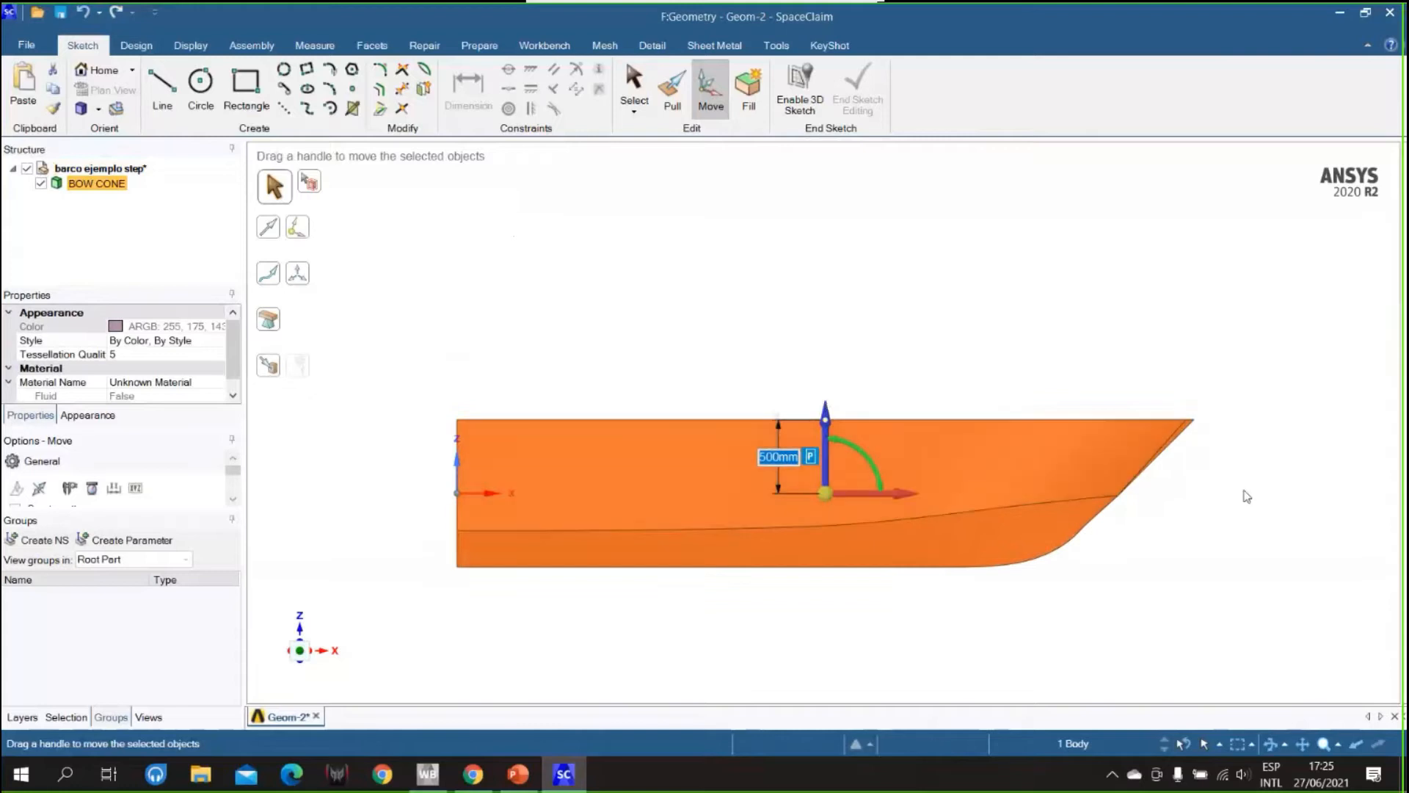
click(1308, 504)
middle_drag(834, 327, 786, 372)
key(s)
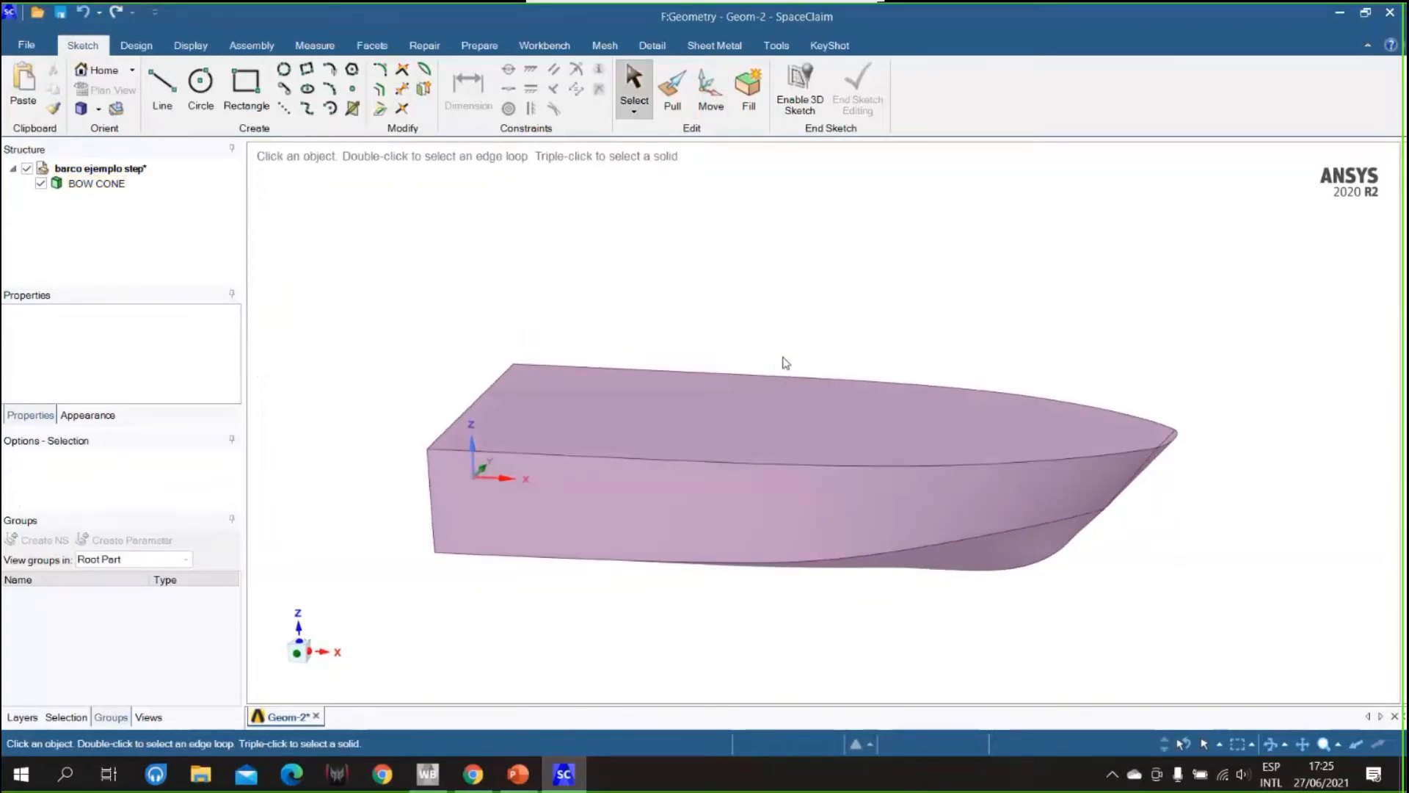
mouse_move(472, 526)
middle_down()
mouse_move(418, 482)
mouse_move(689, 541)
mouse_move(655, 556)
middle_up()
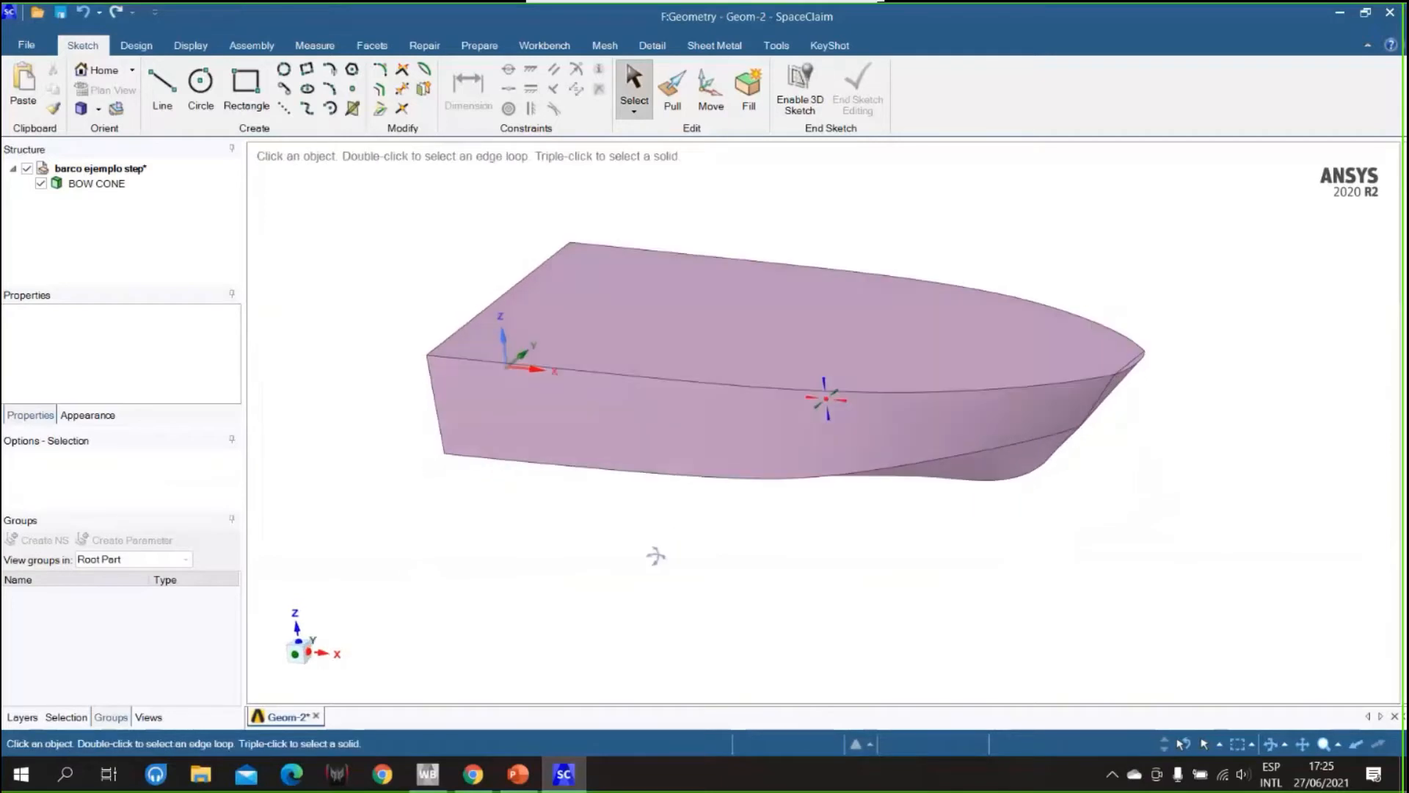
- Switch to PowerPoint and present the "Reparación de la geometría" slide full screen
click(517, 775)
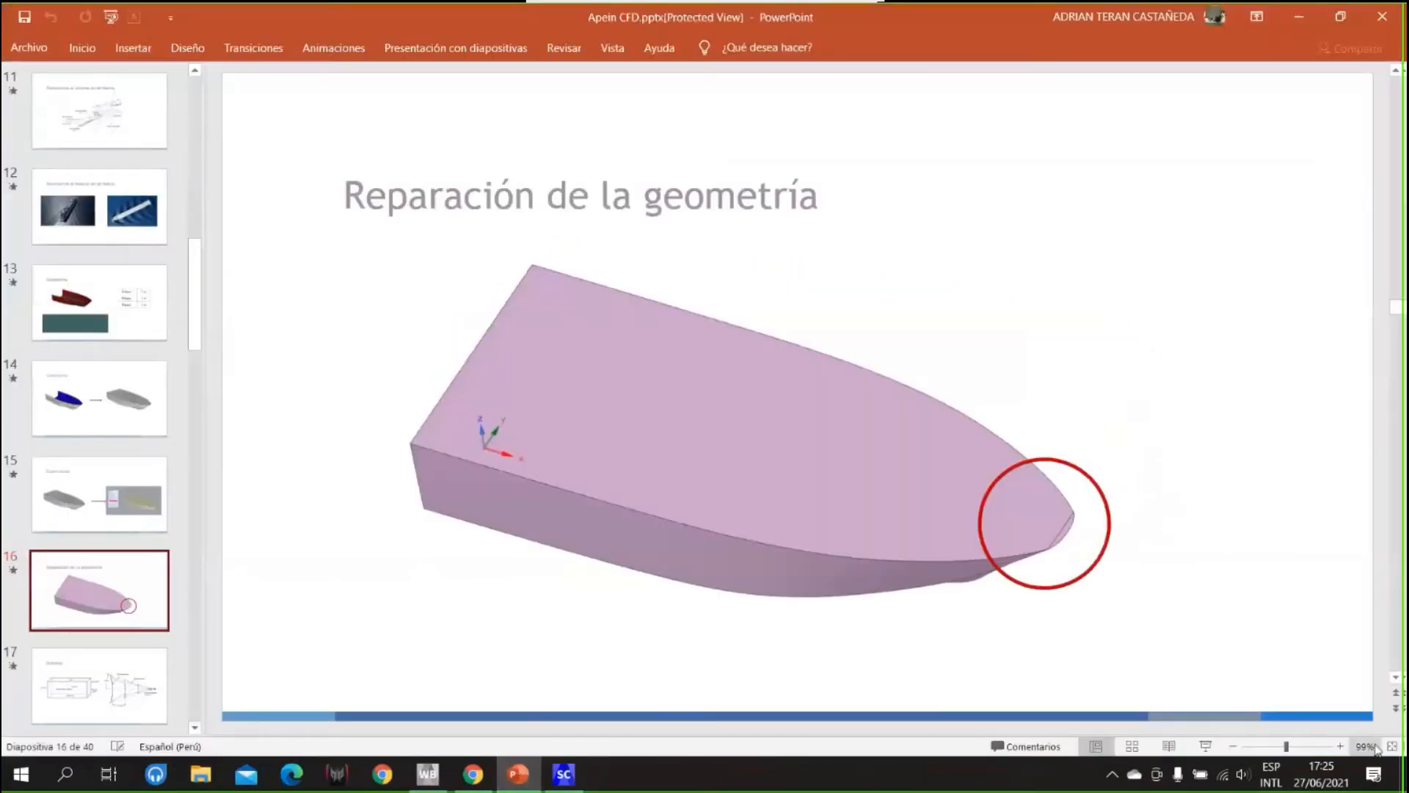
click(1206, 746)
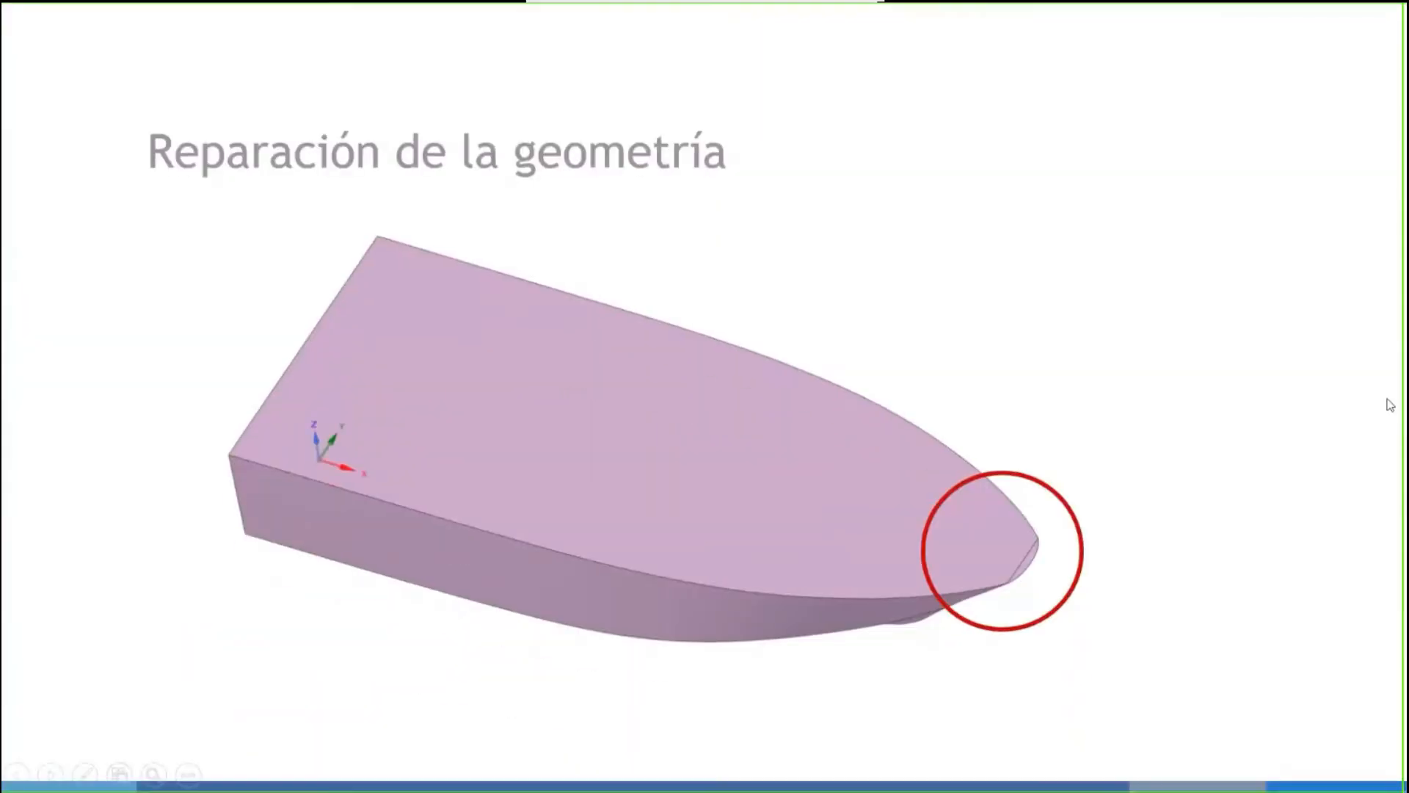
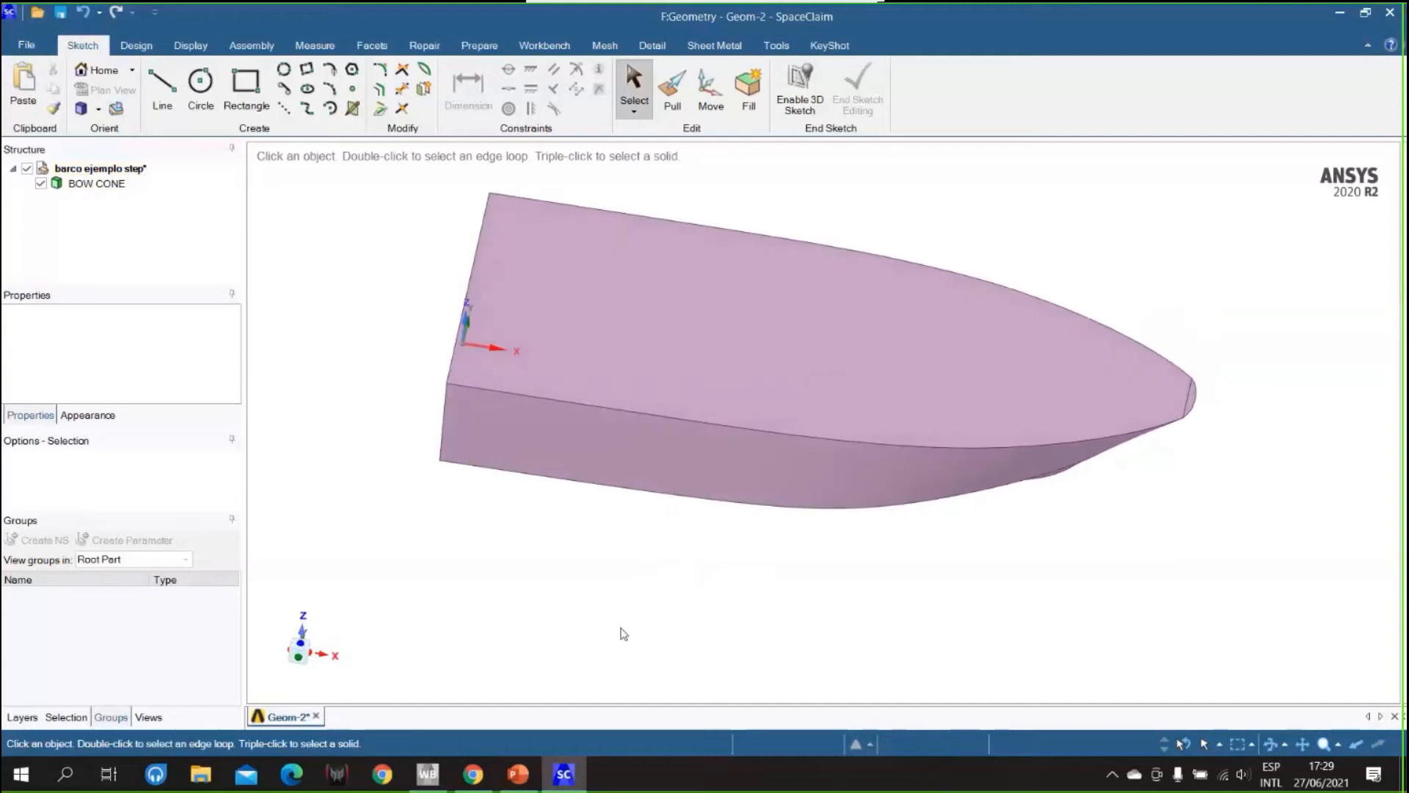
- Hide the BOW CONE body, start a sketch on the XY plane through the origin, and show the body again
click(302, 642)
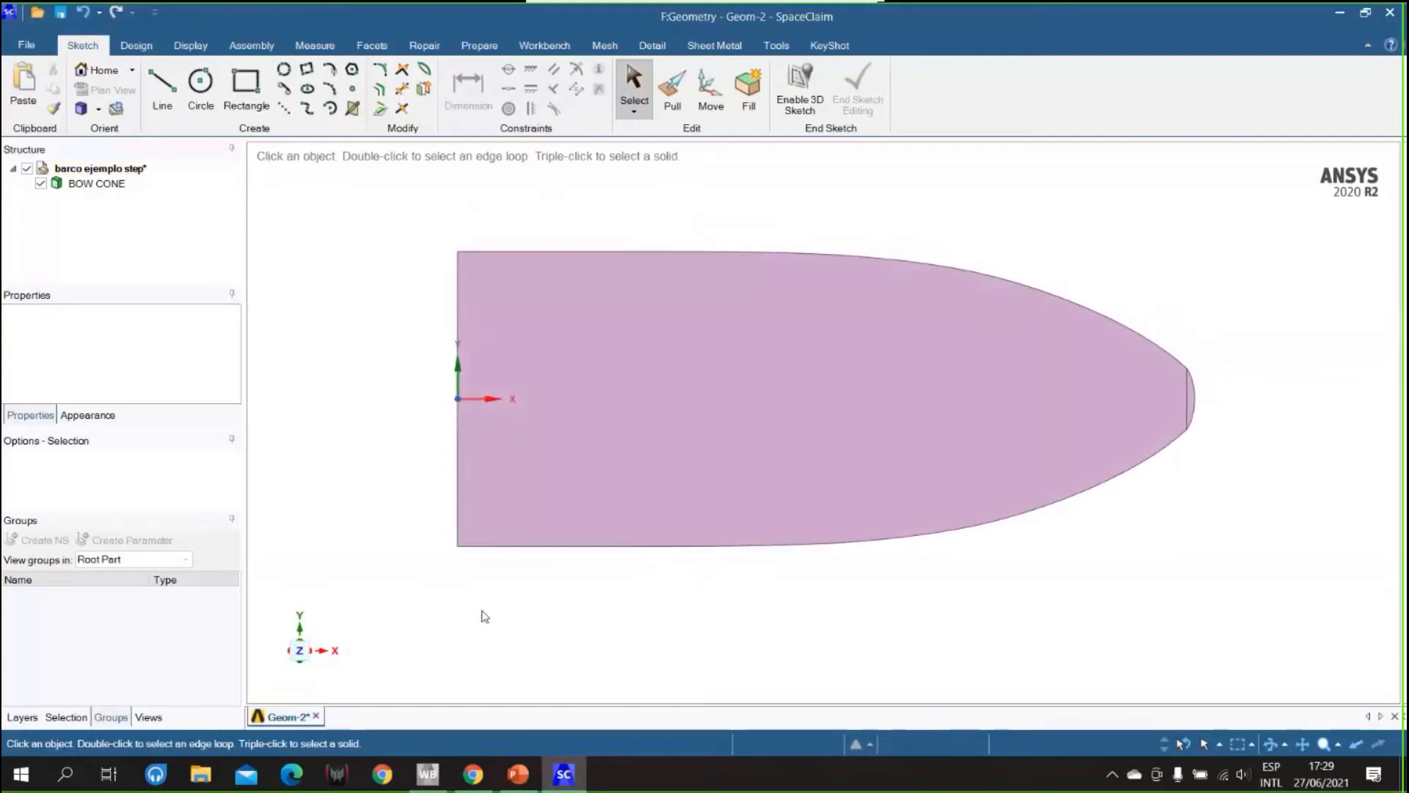
click(40, 186)
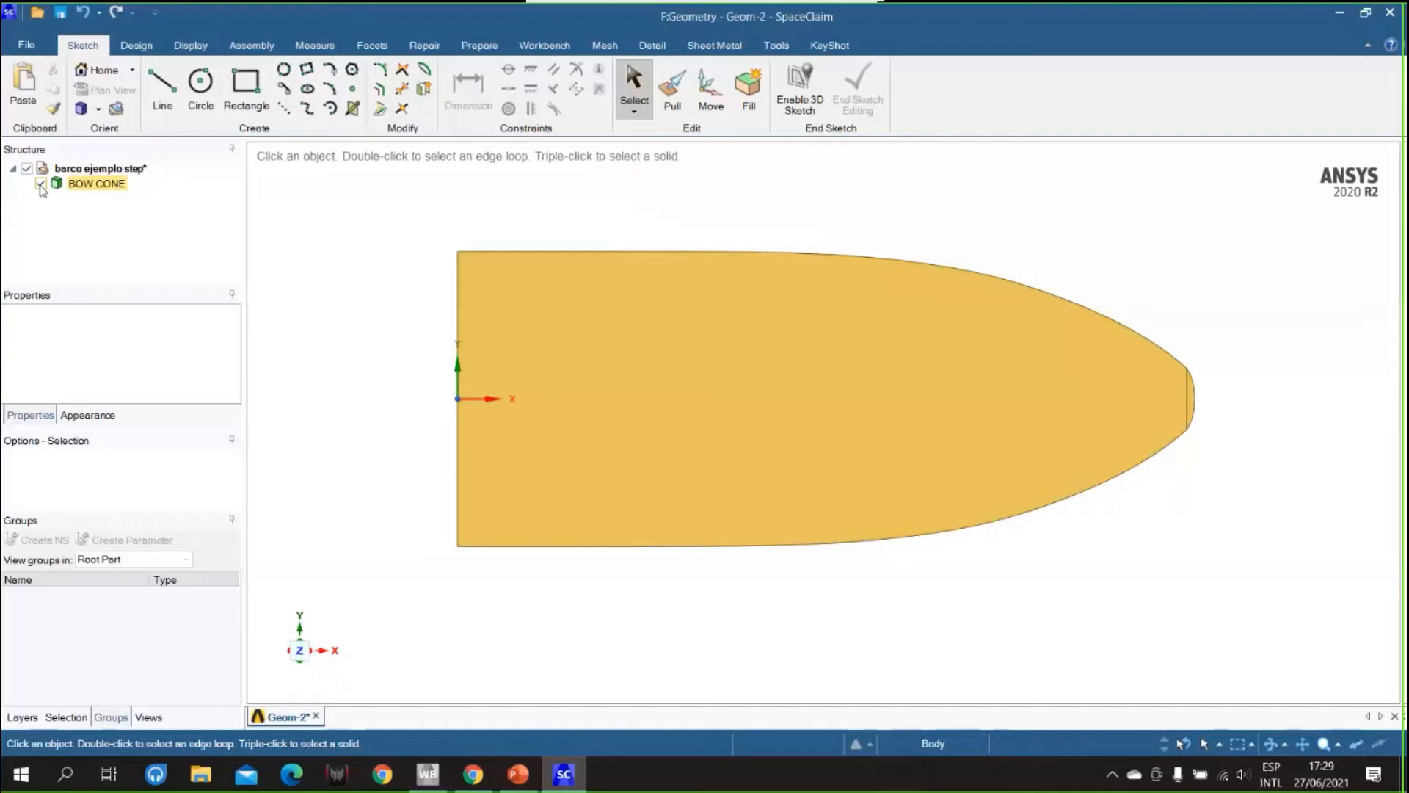
click(40, 184)
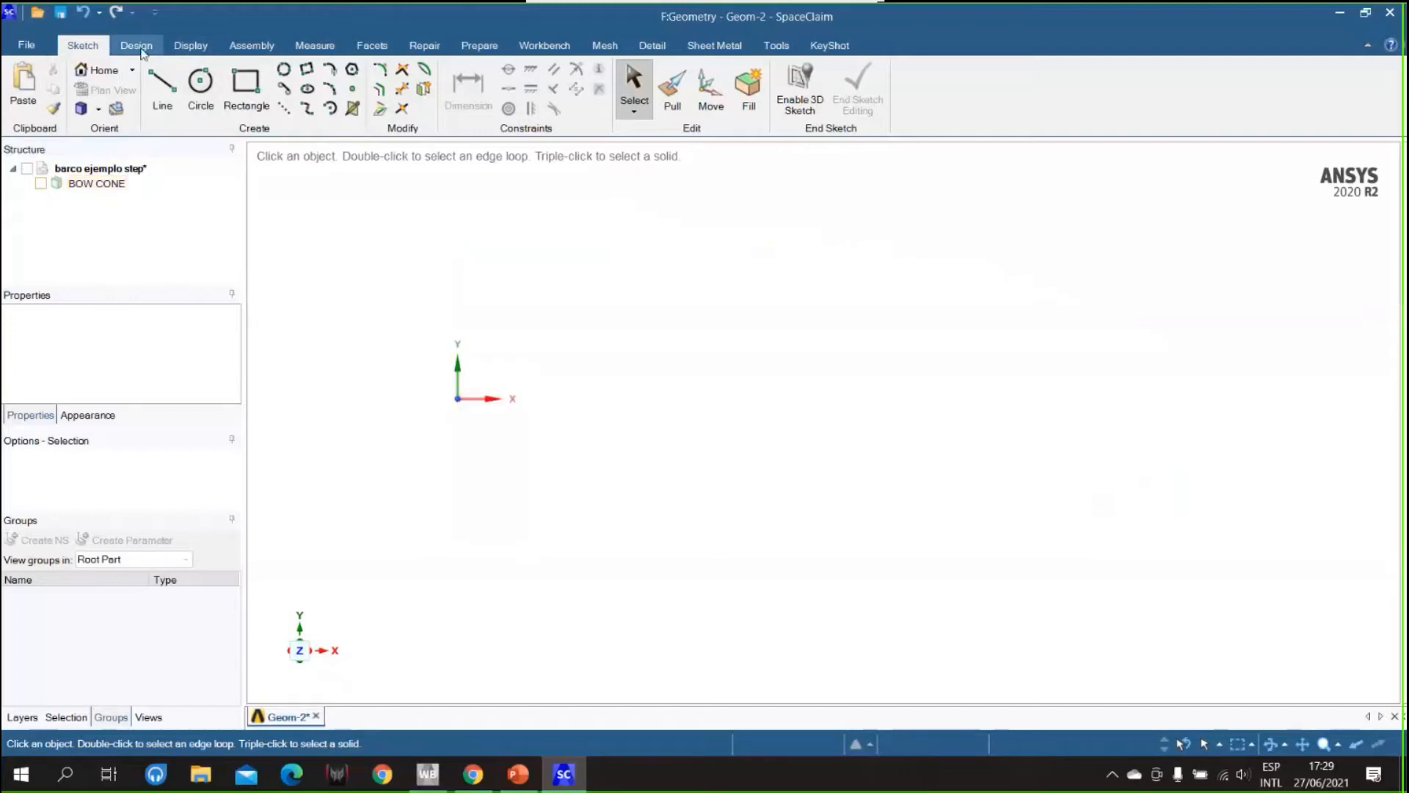
click(140, 46)
click(226, 87)
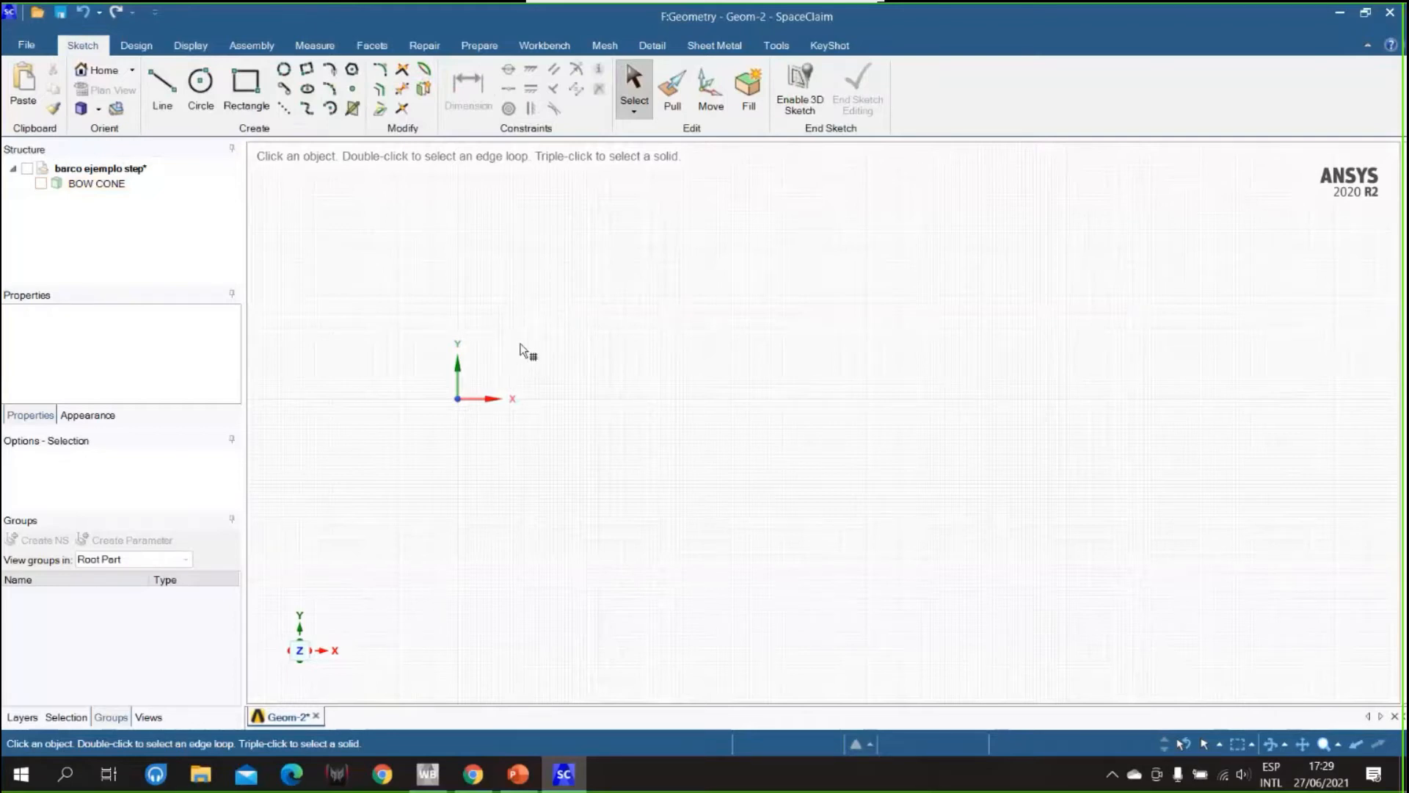
click(41, 183)
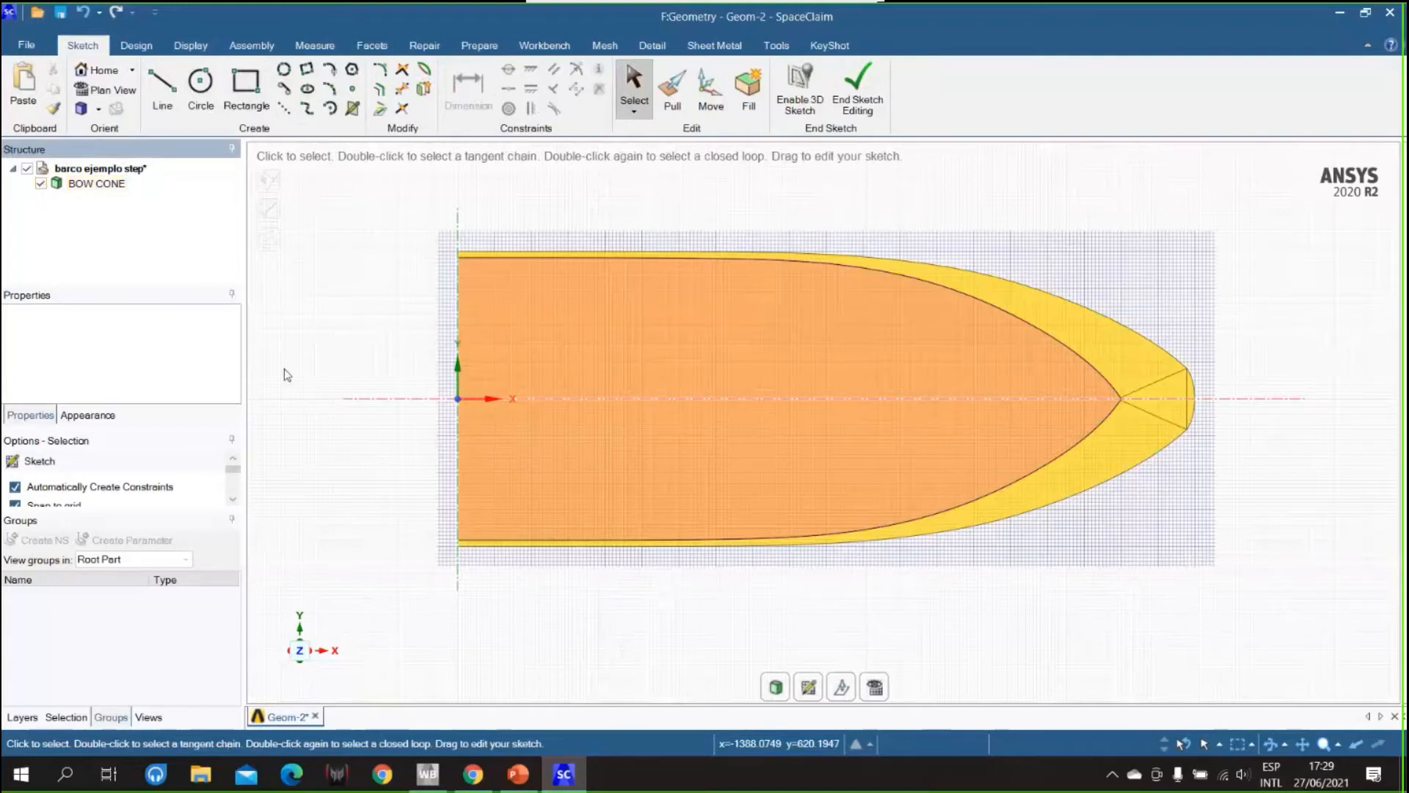
click(162, 82)
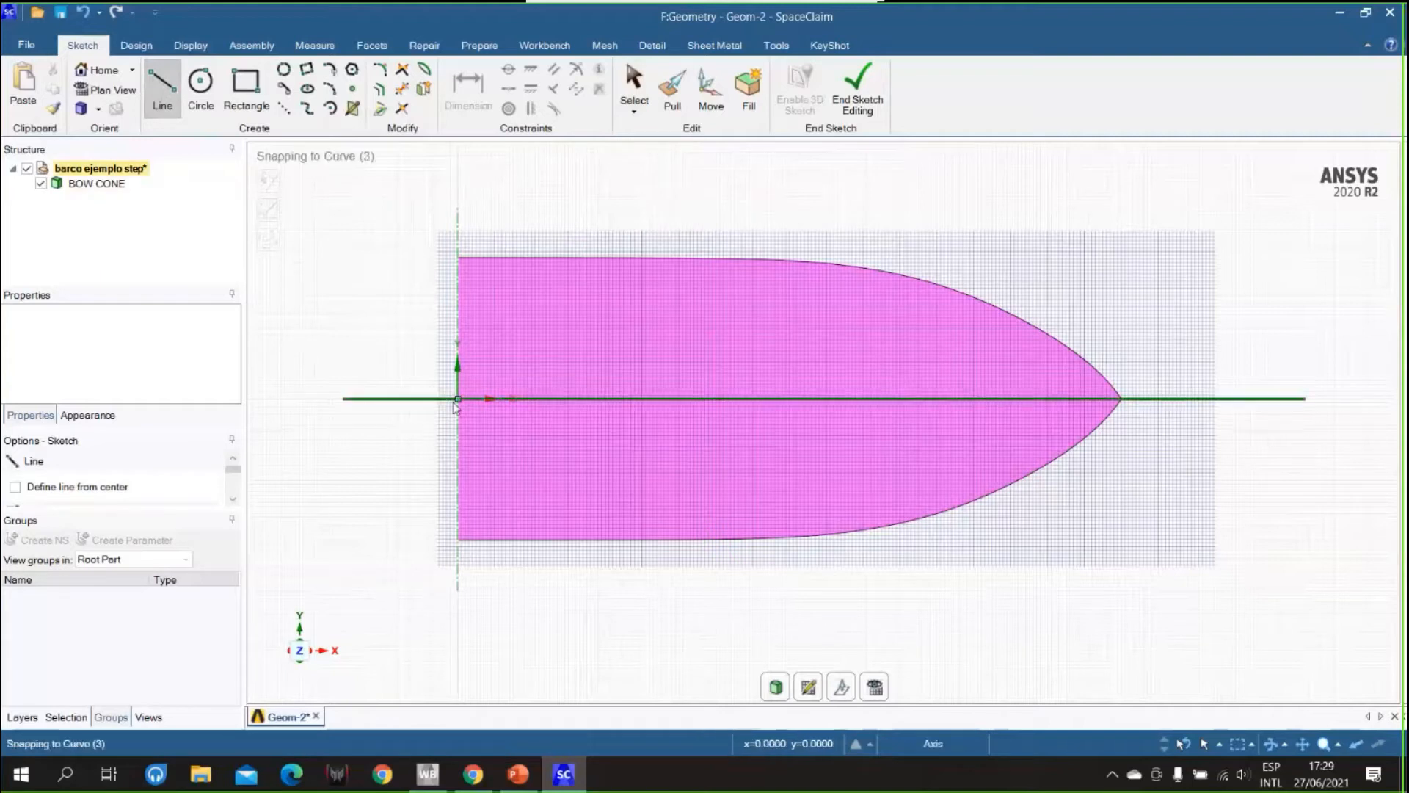
click(458, 400)
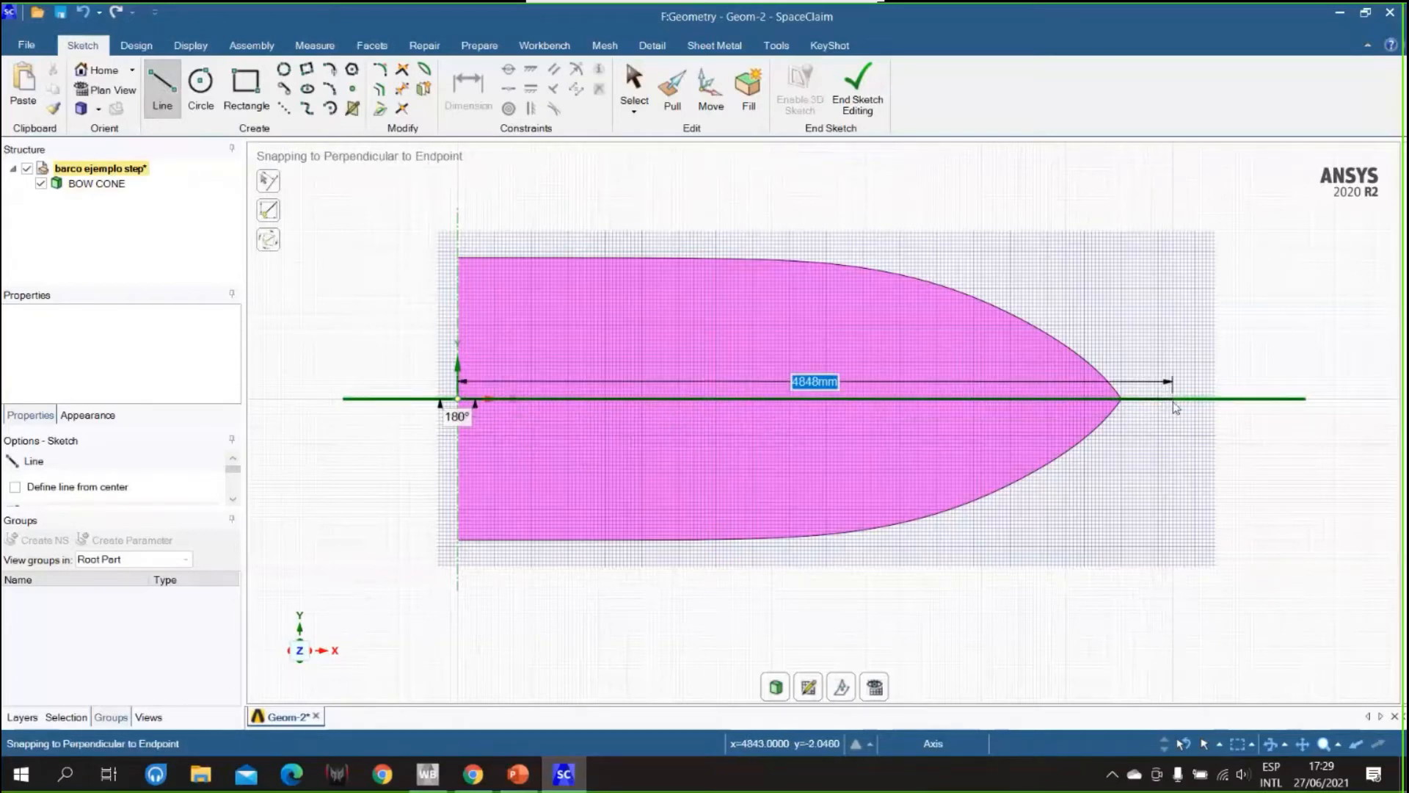
scroll(1176, 411, down, 4)
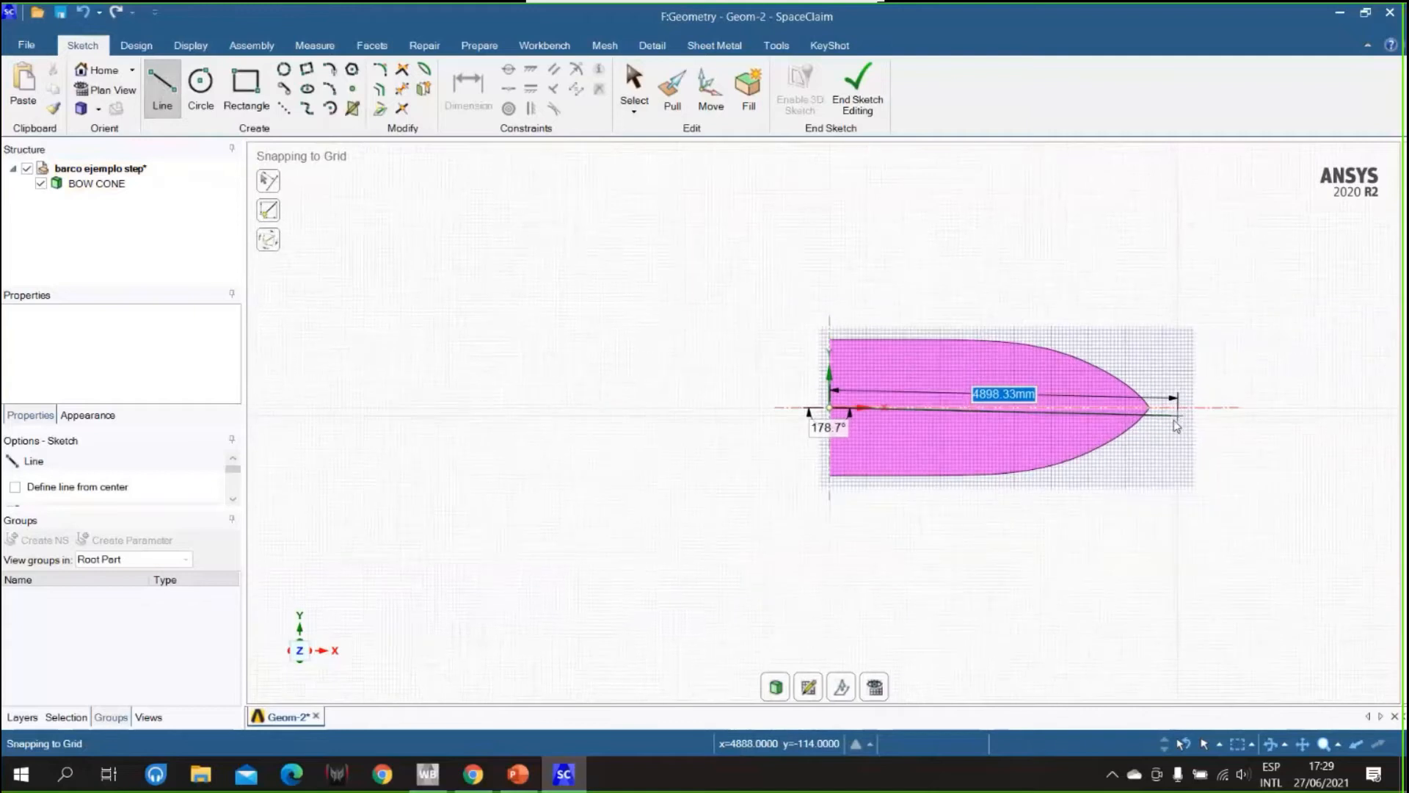
ctrl+middle_drag(1188, 422, 793, 448)
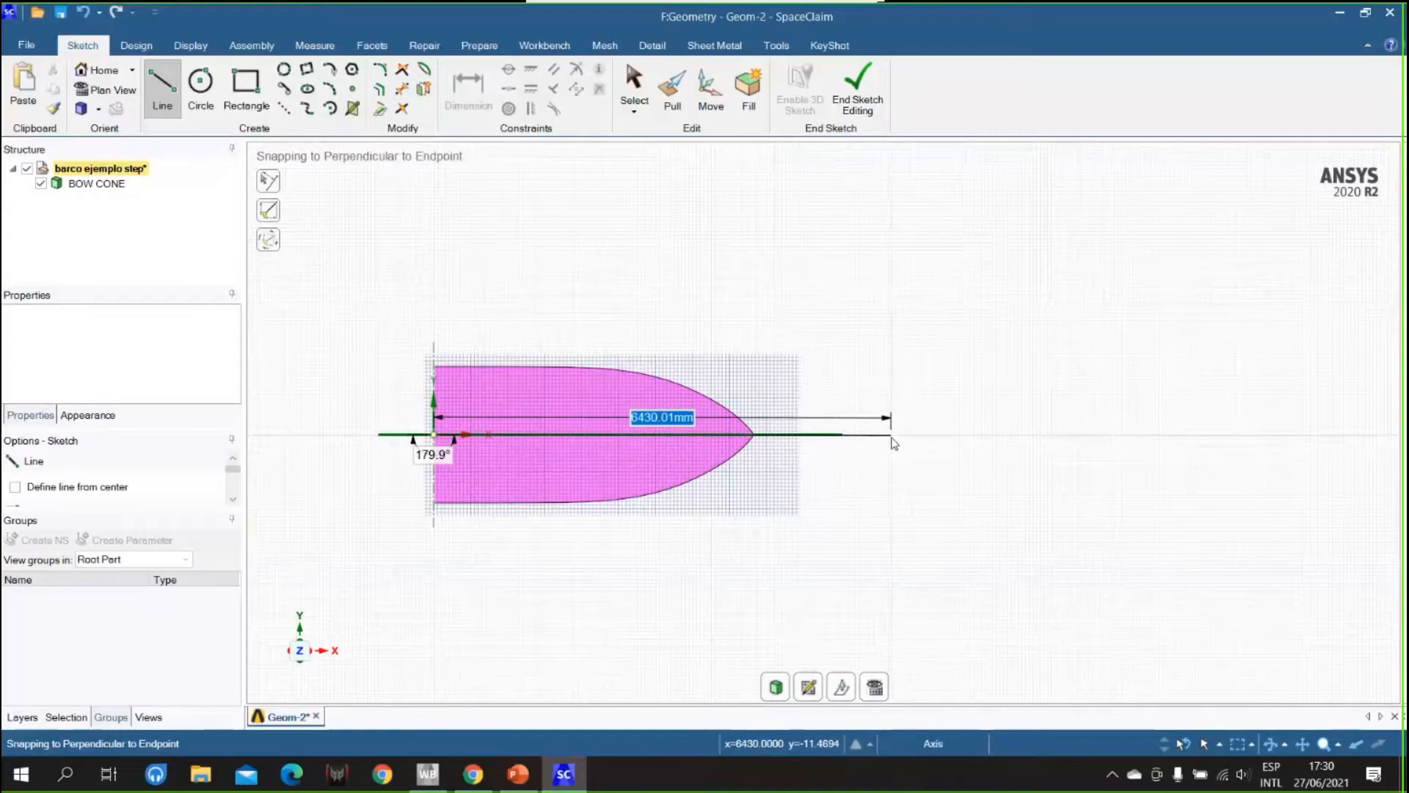
text(10000)
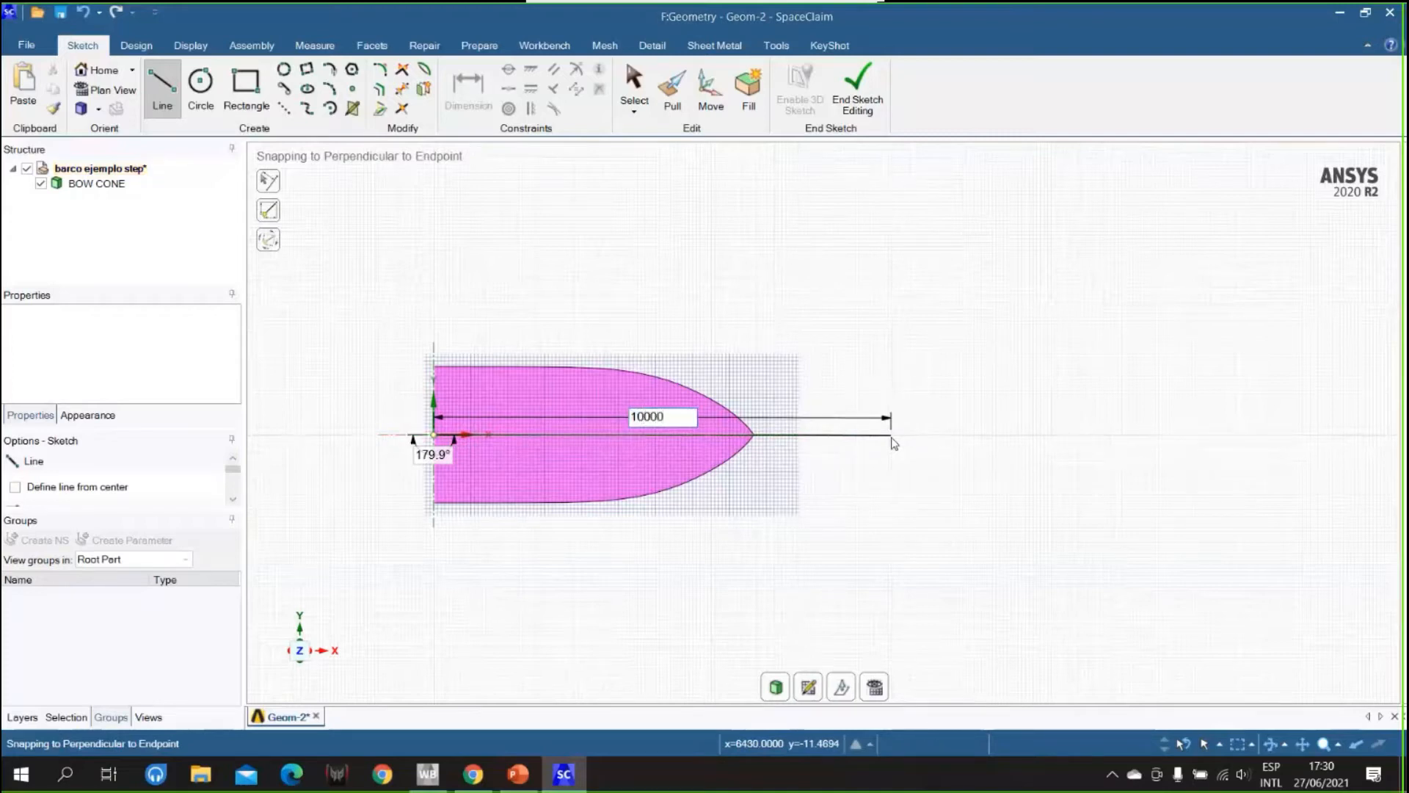
key(Return)
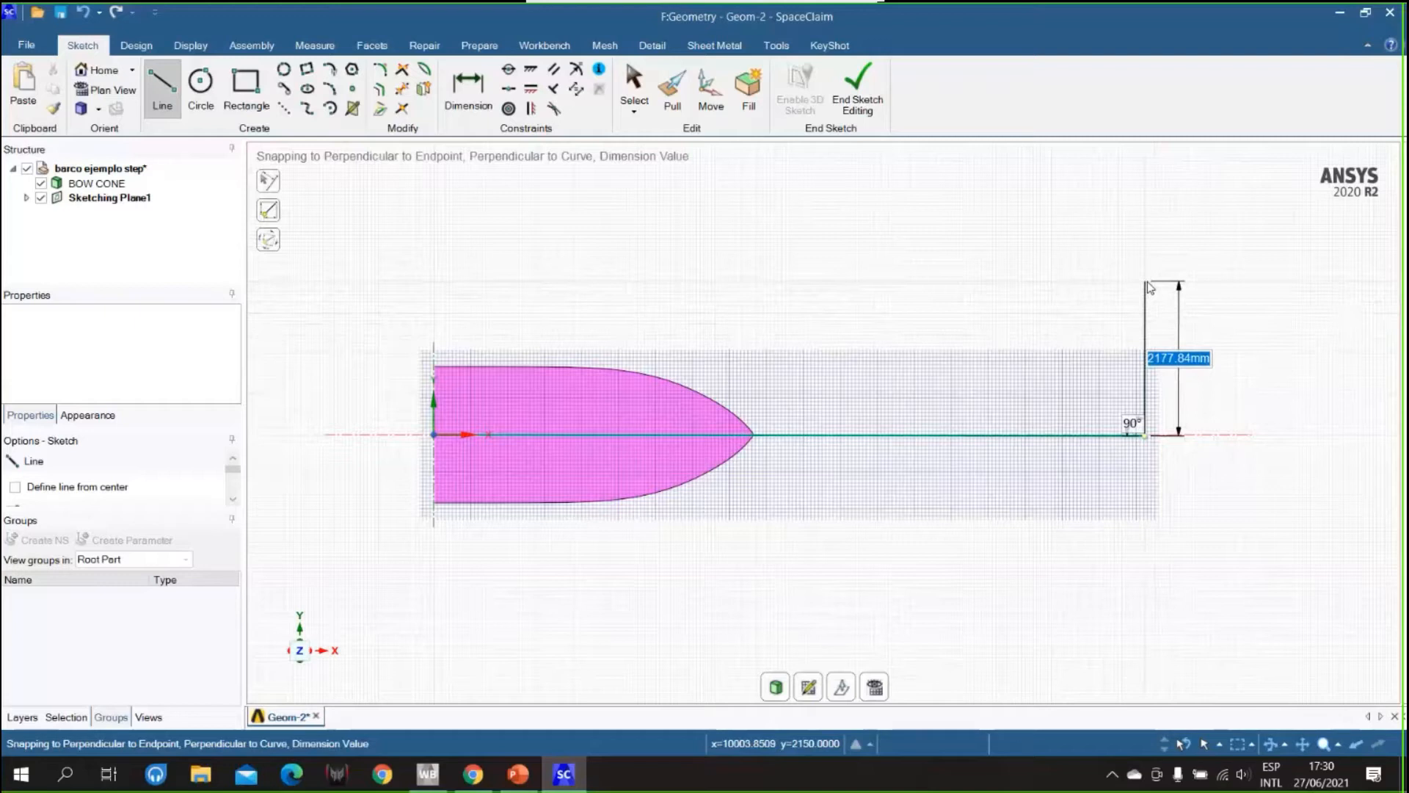
text(5000)
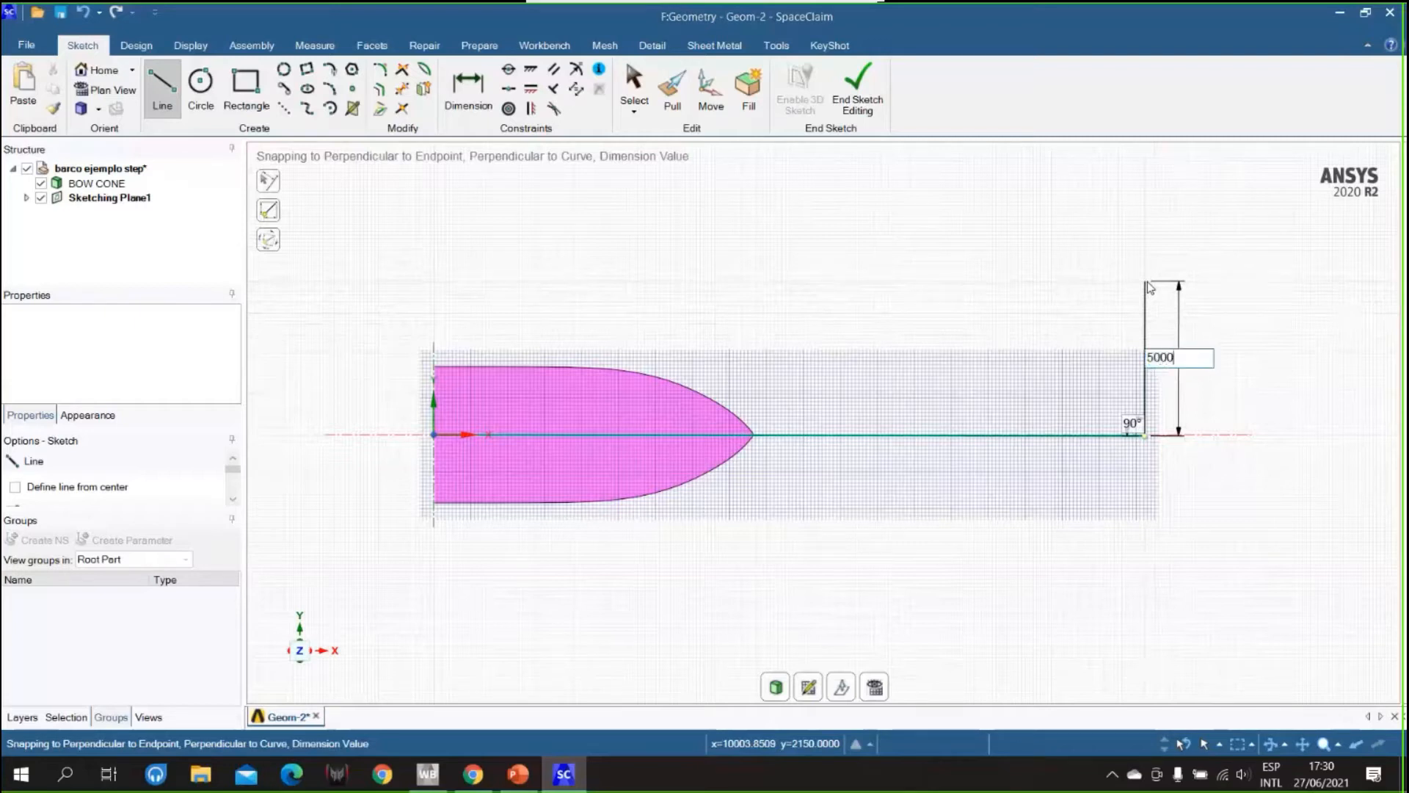
key(Return)
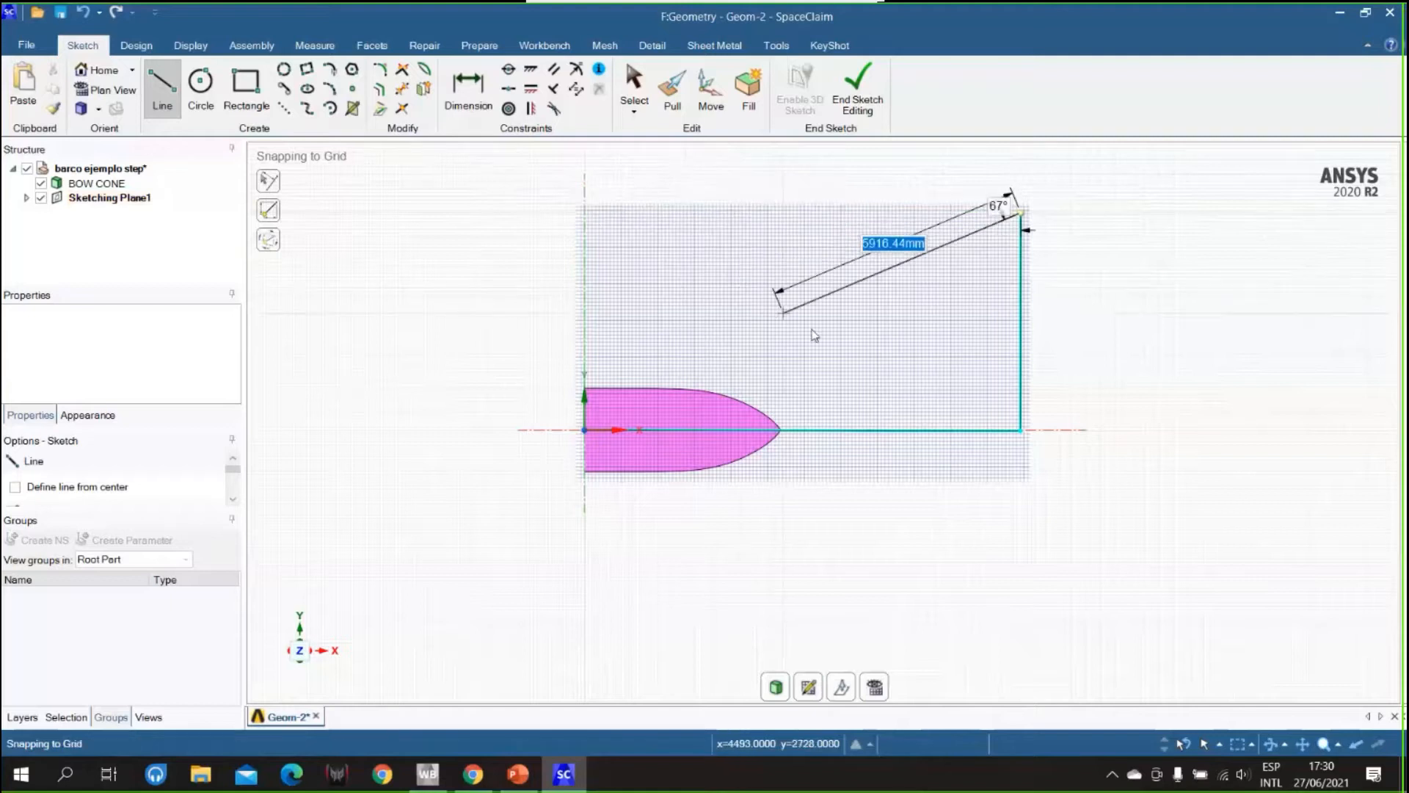
key(Escape)
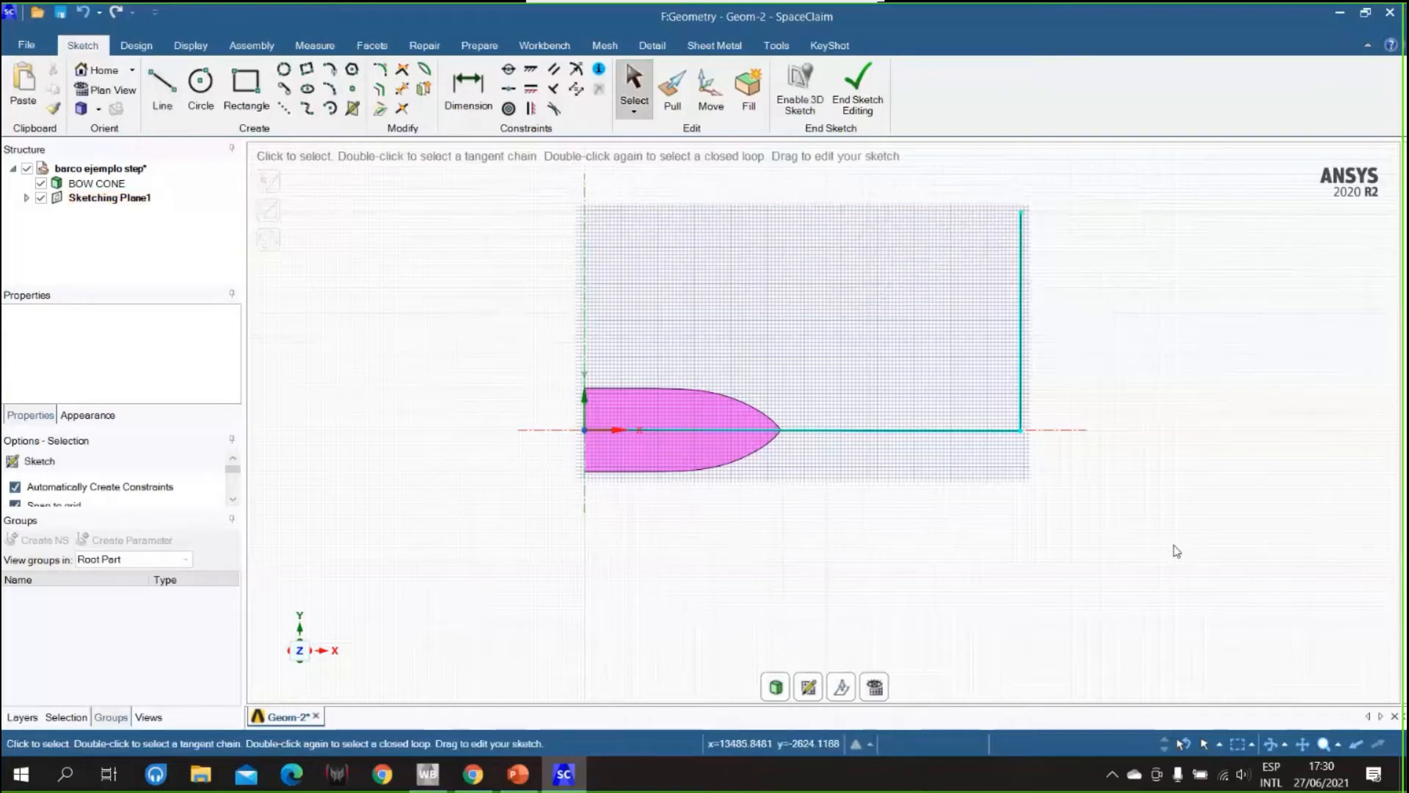
drag(1151, 519, 927, 320)
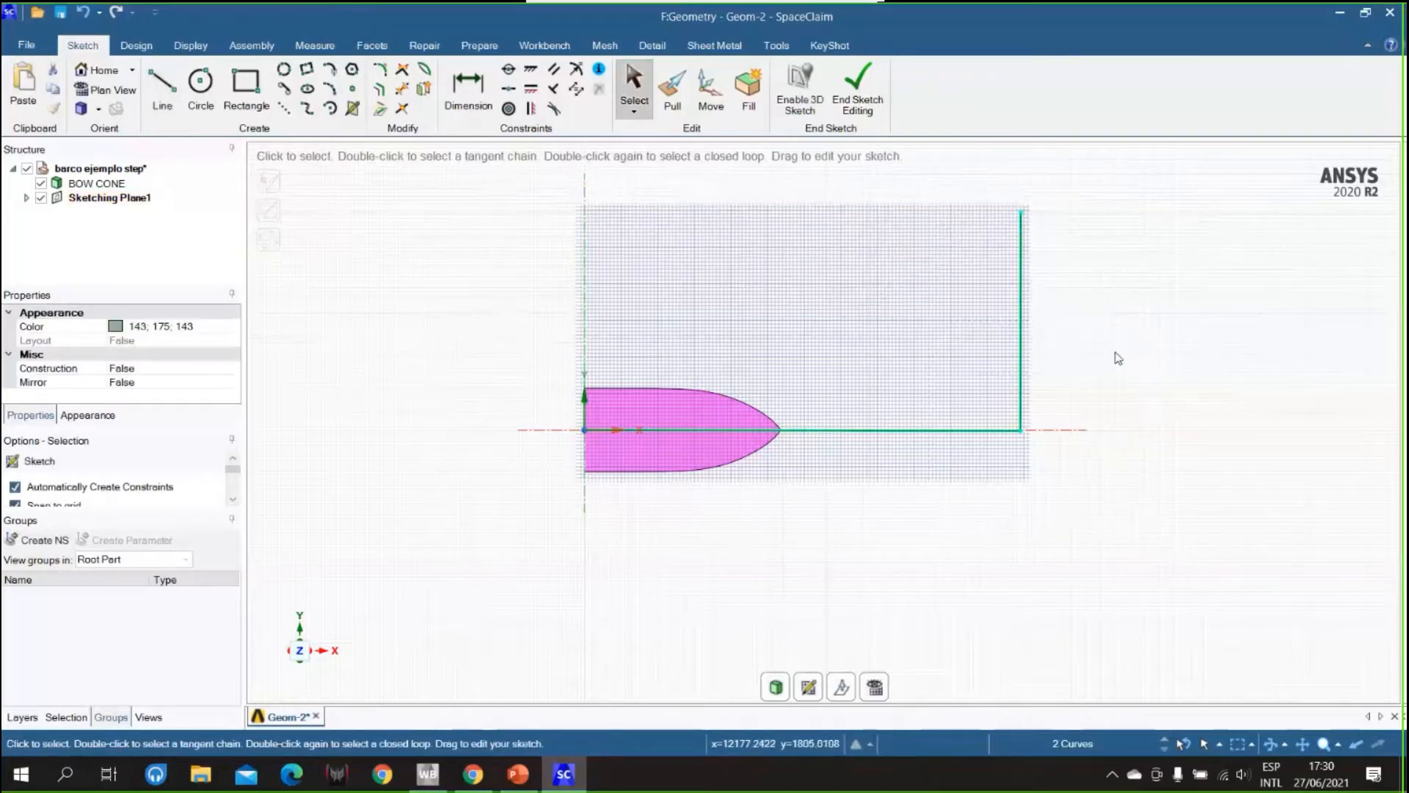
key(Delete)
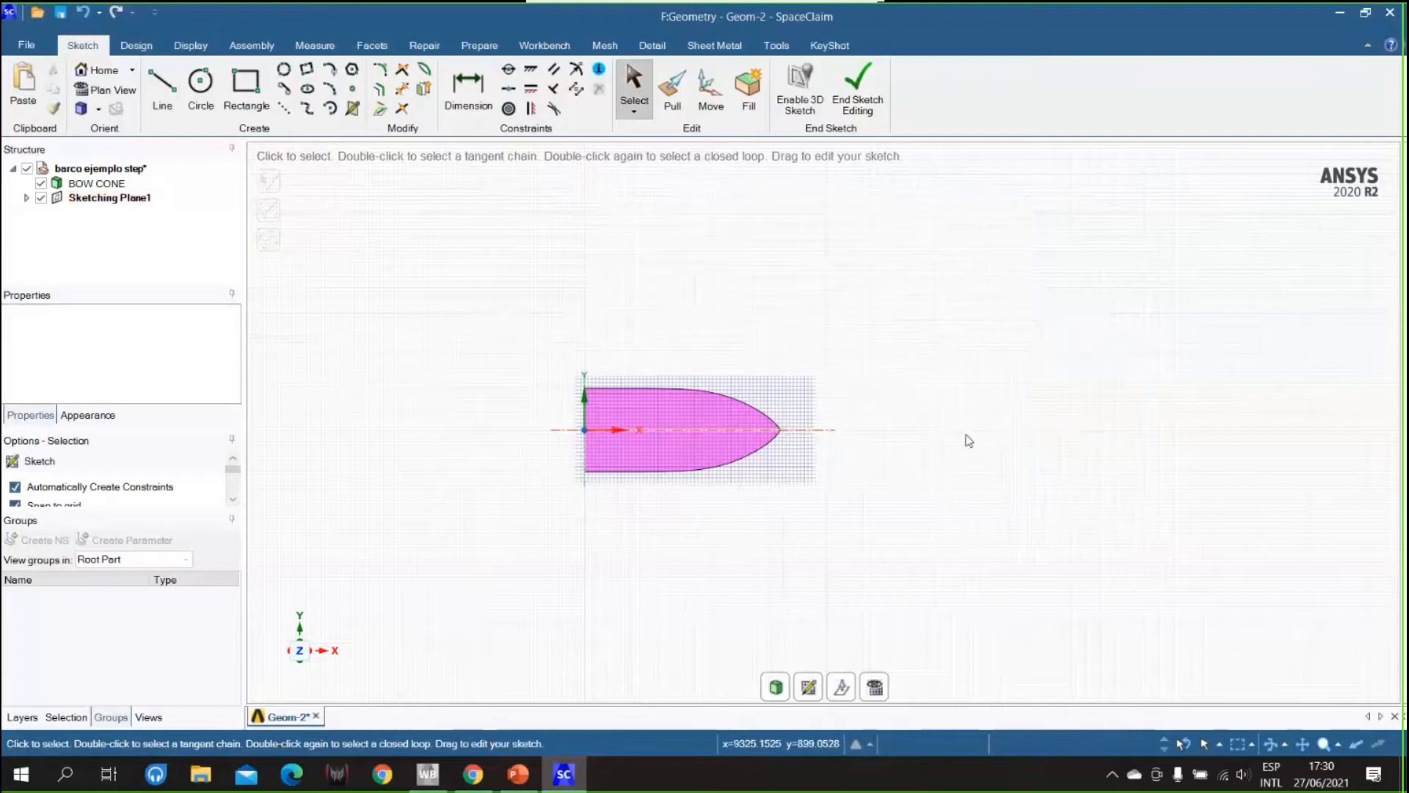
- Return to the plan view of the sketch plane and draw a 10000 mm line from the origin along positive X
click(303, 651)
mouse_move(478, 474)
middle_down()
mouse_move(723, 500)
mouse_move(597, 471)
mouse_move(795, 415)
mouse_move(917, 418)
middle_up()
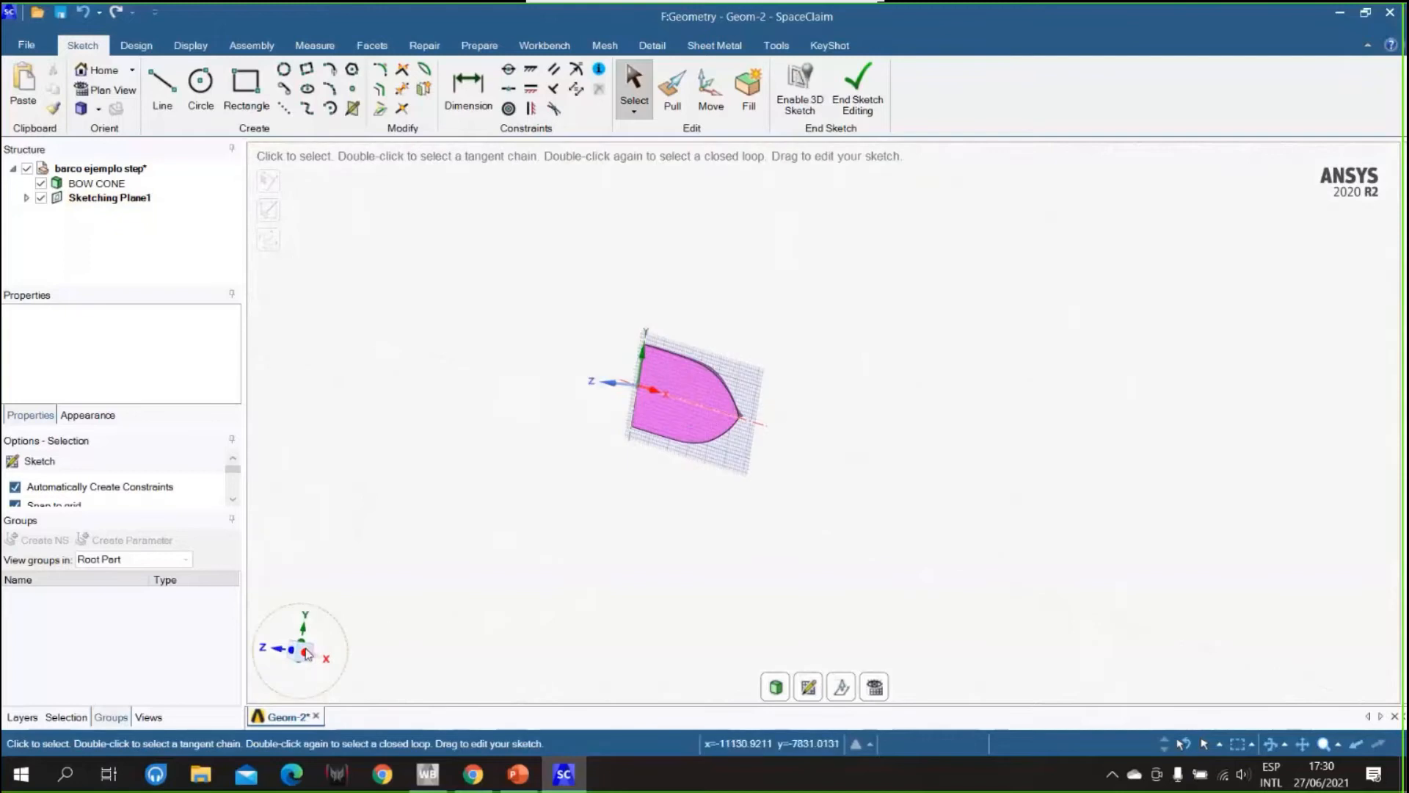
click(292, 651)
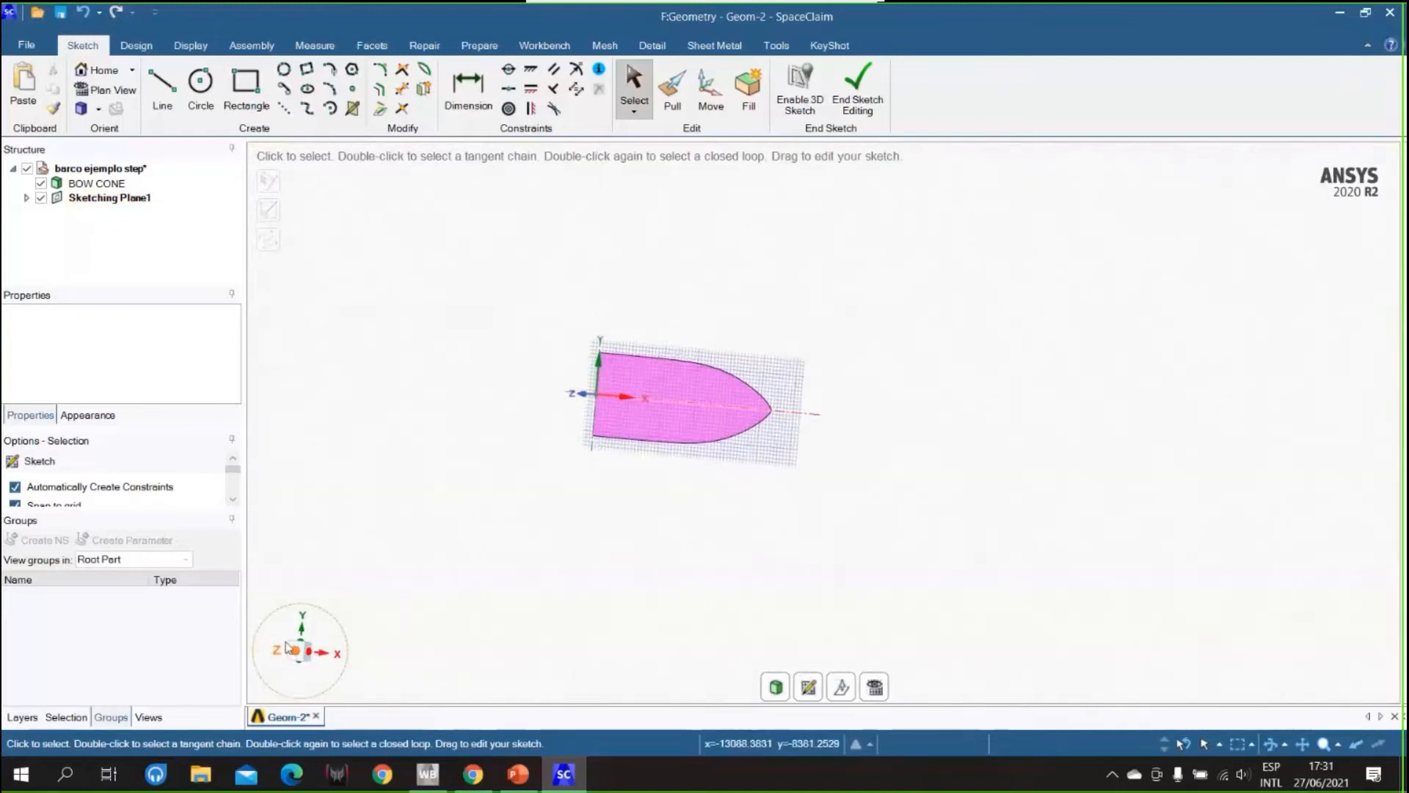
click(163, 88)
scroll(539, 420, up, 2)
scroll(540, 420, up, 1)
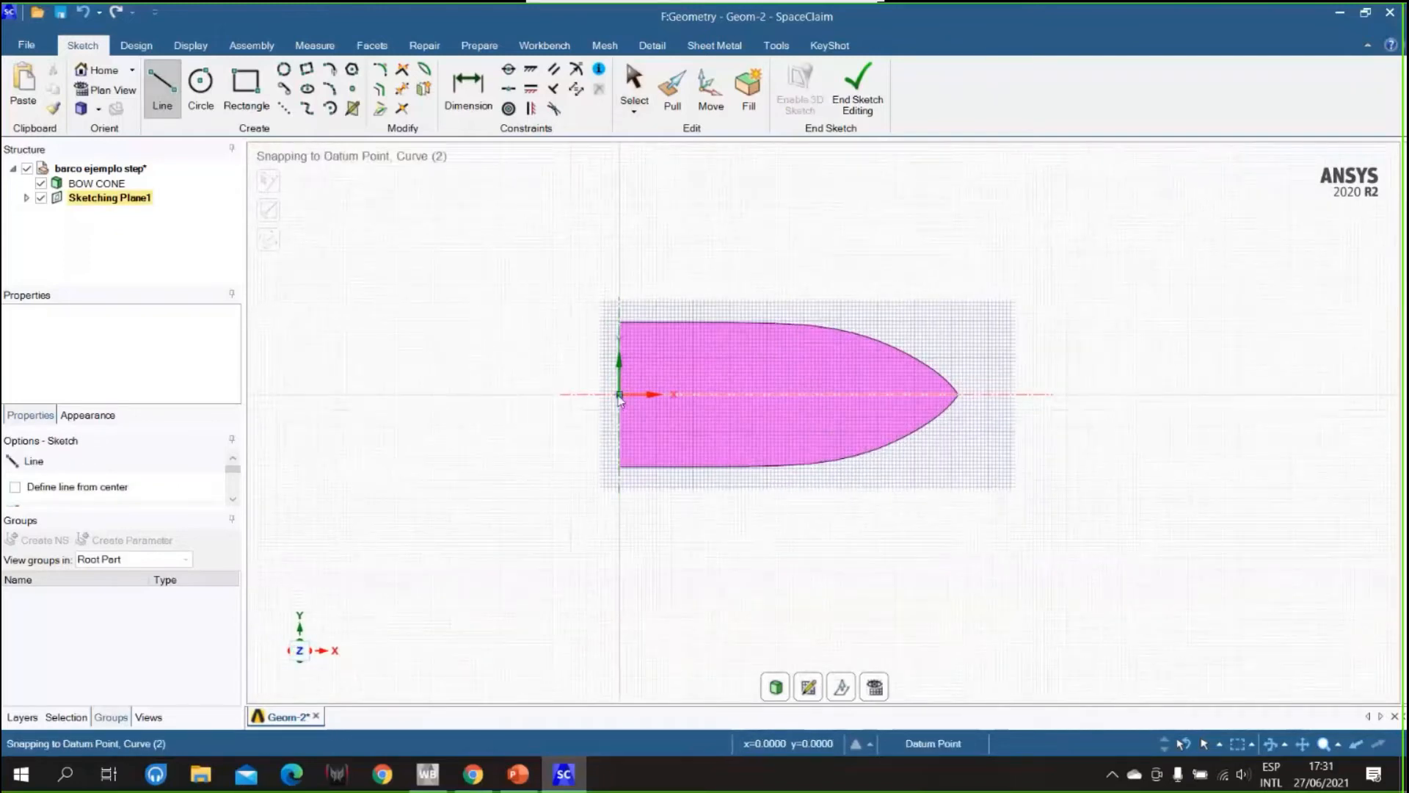
click(619, 397)
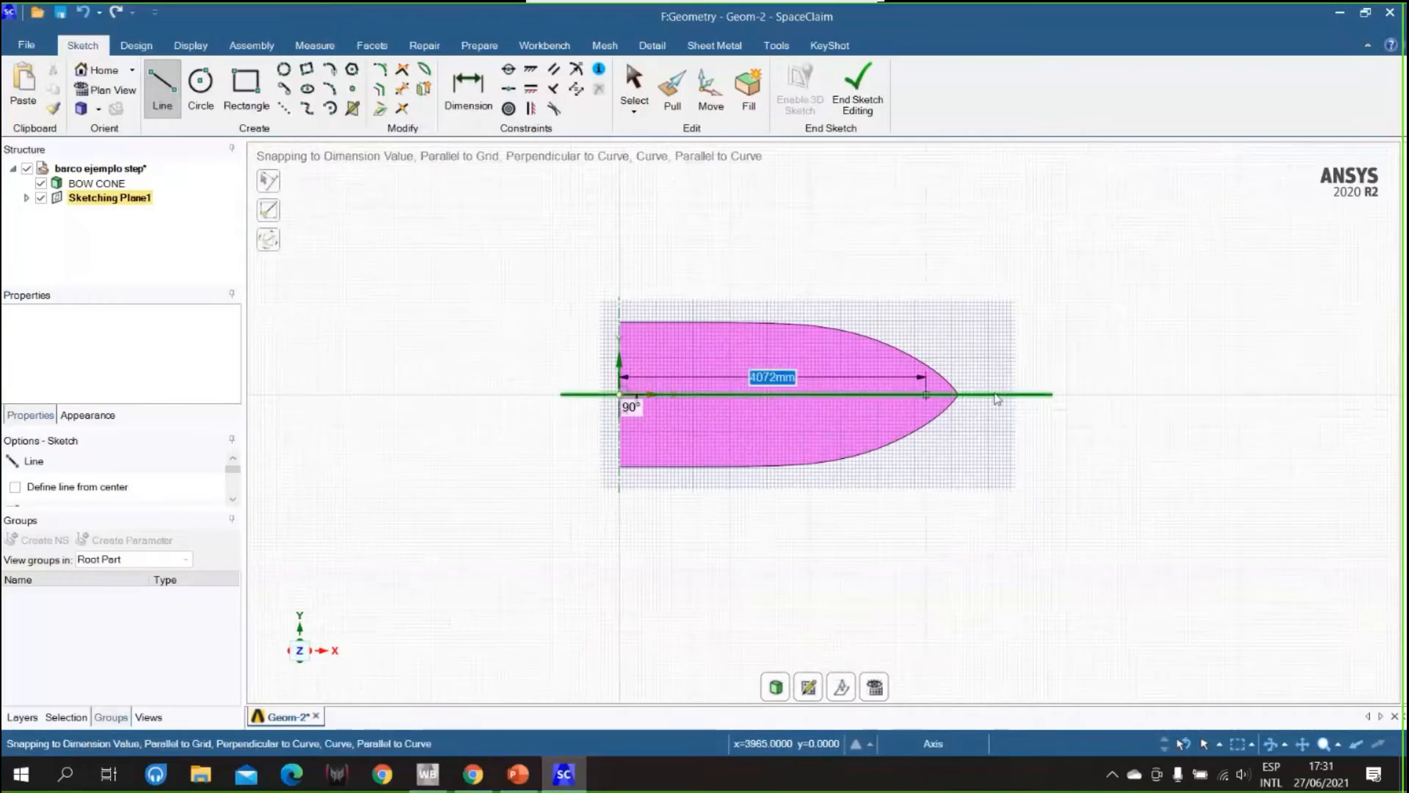
text(10000)
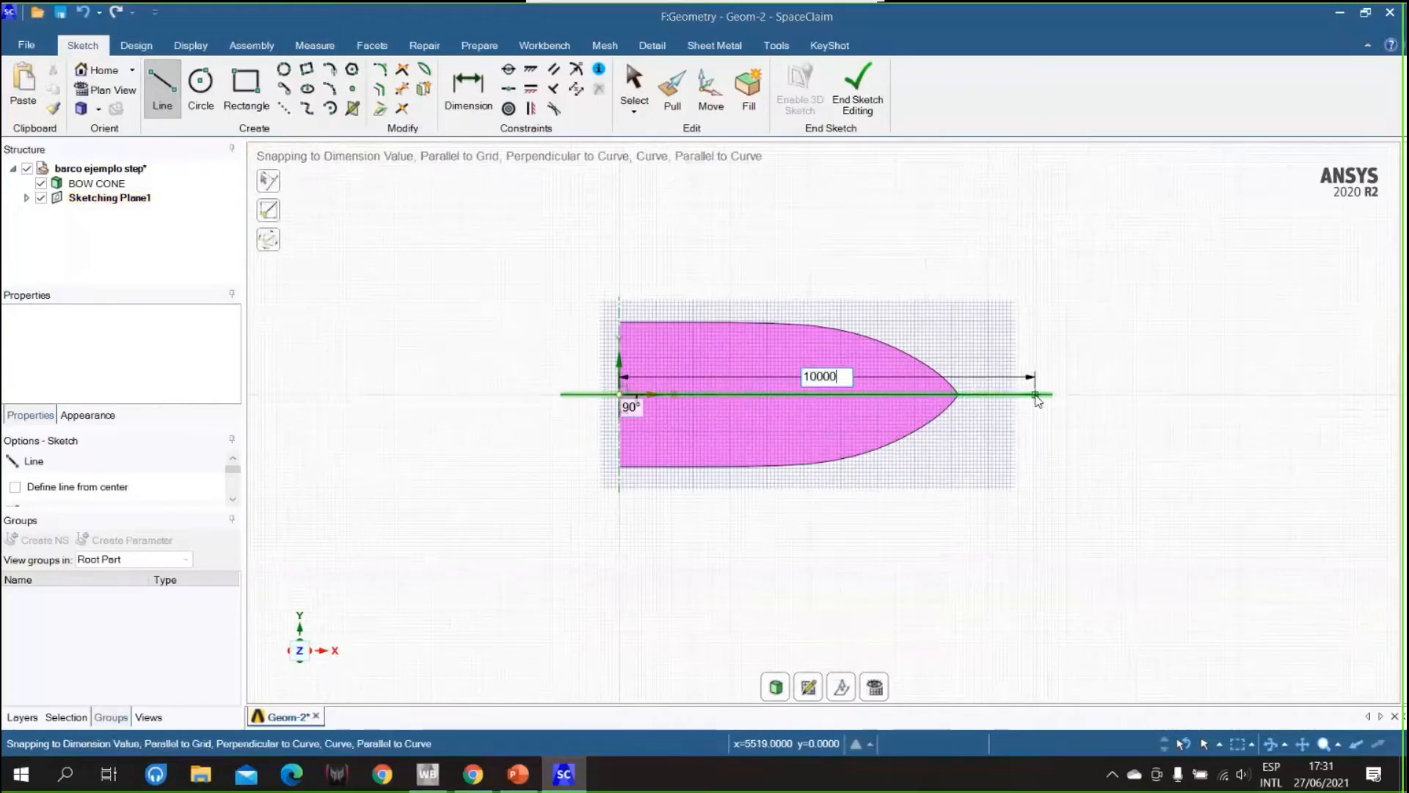
key(Return)
- Draw a 5000 mm line in the positive Y direction from the far end of the 10000 mm line
click(1372, 395)
ctrl+middle_drag(1291, 413, 940, 541)
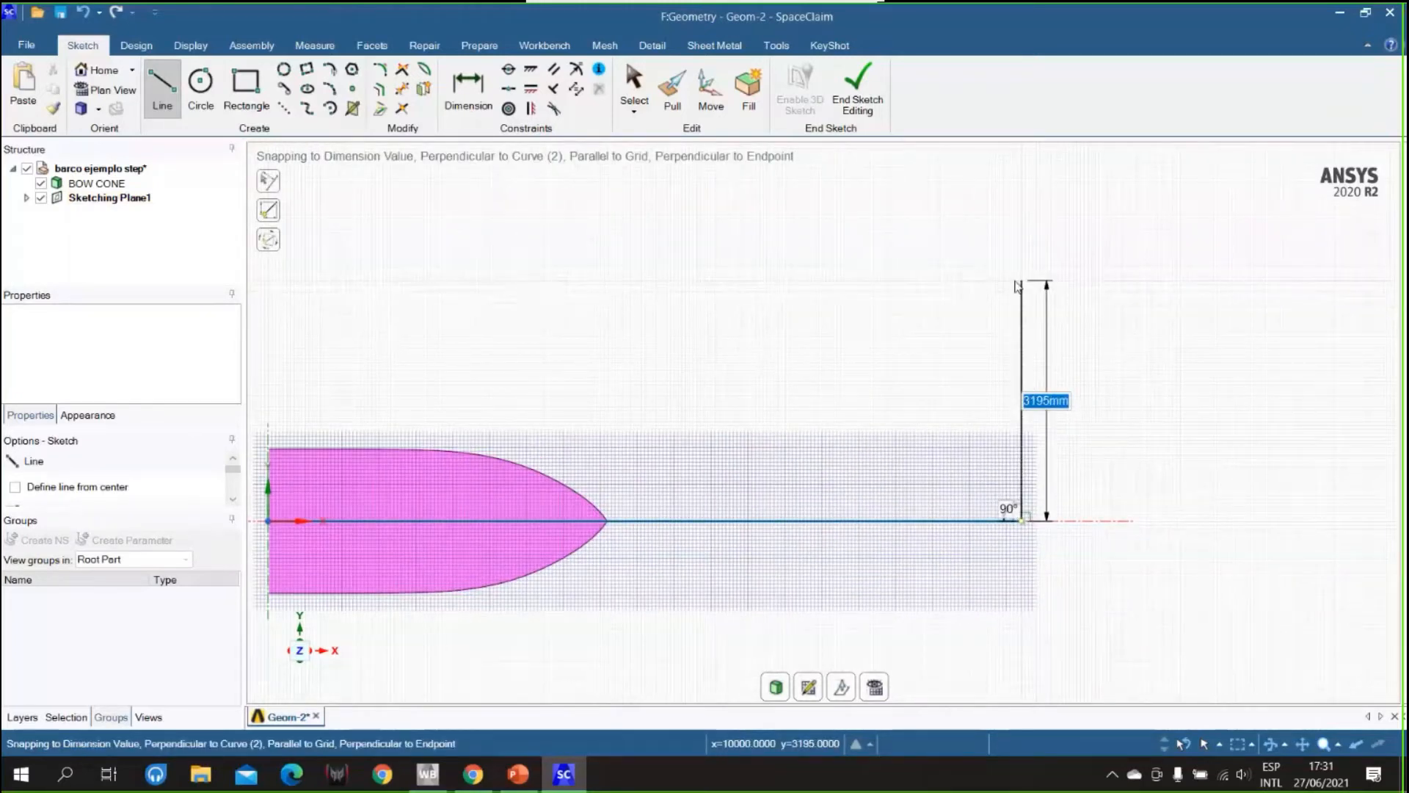
text(5000)
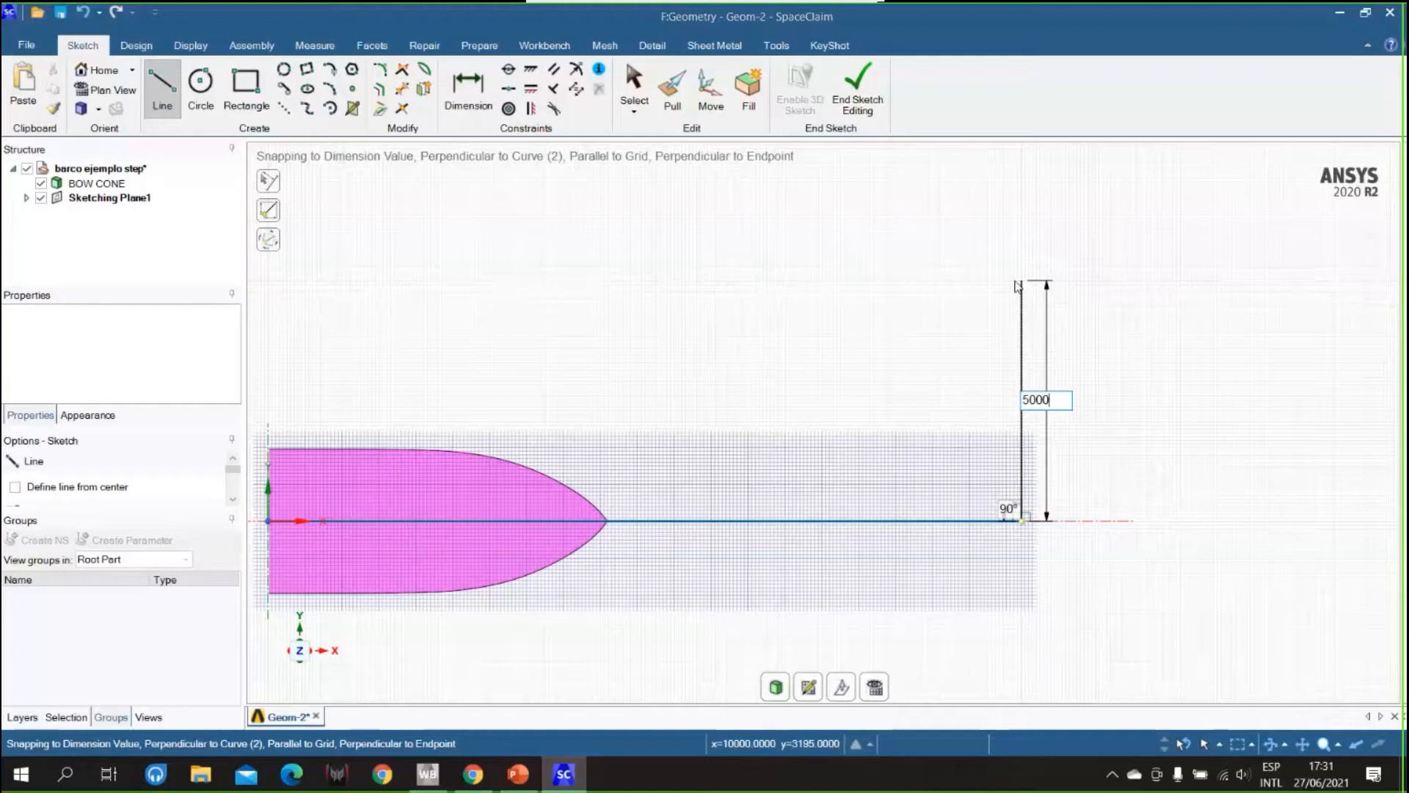
key(Return)
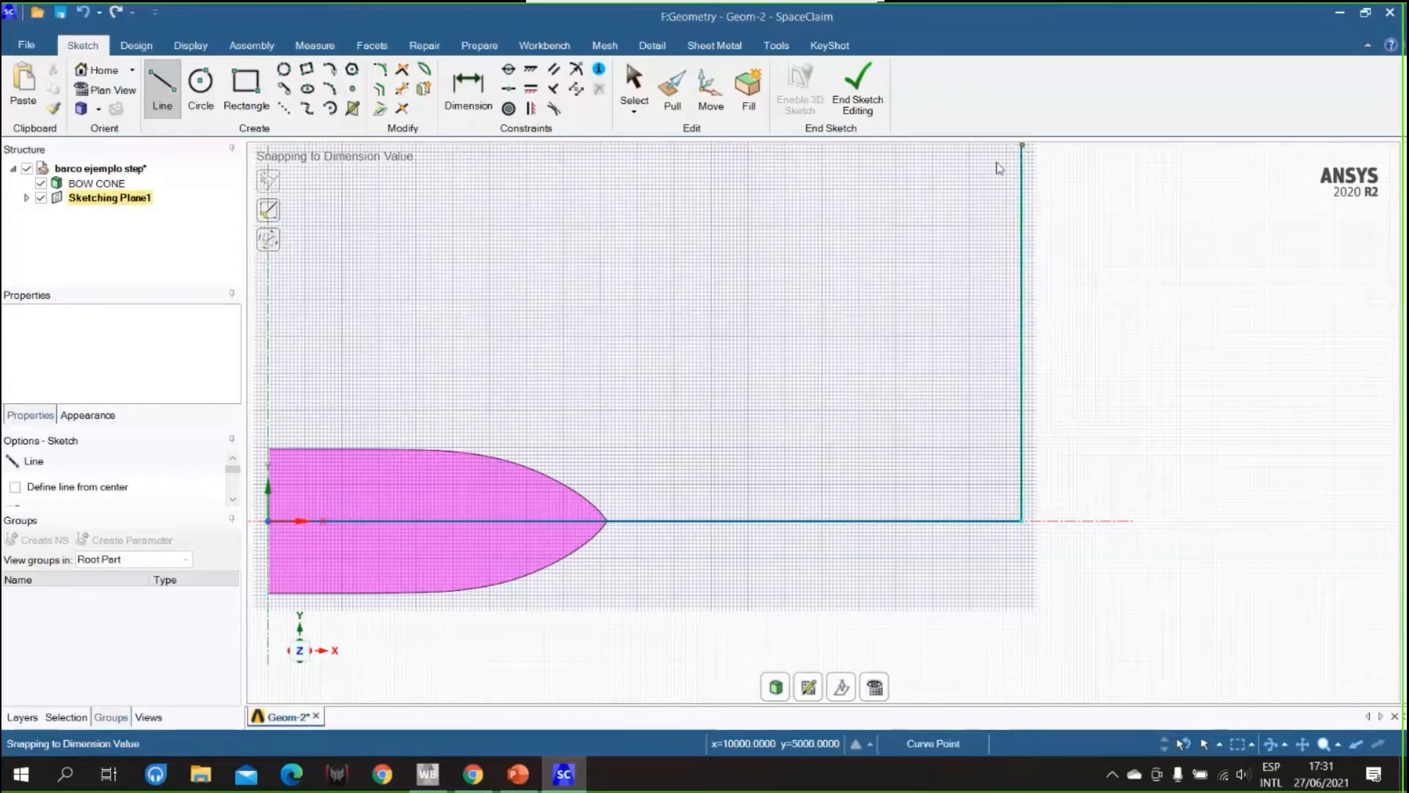
- Continue the profile with a 20000 mm line in the negative X direction, parallel to the X axis
scroll(928, 272, down, 2)
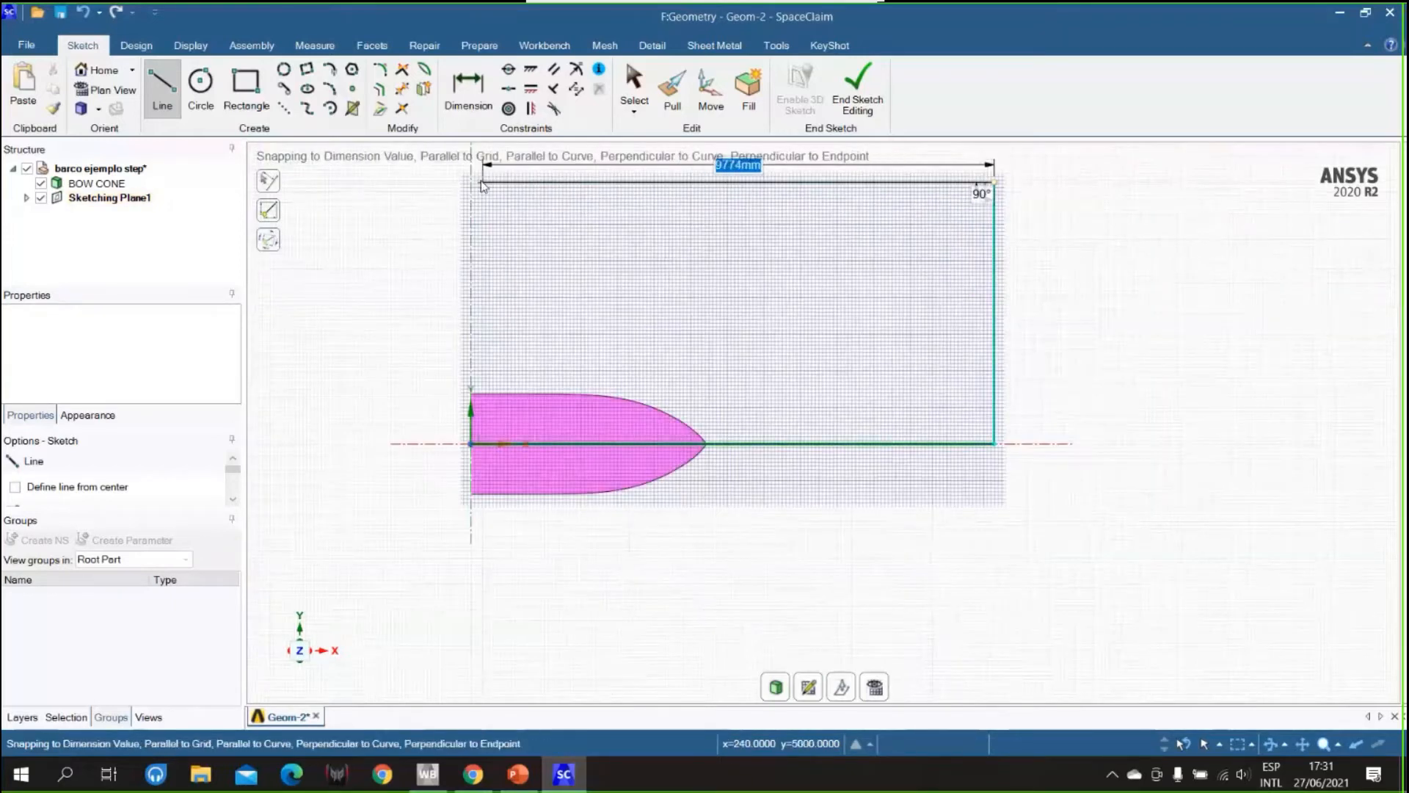
shift+middle_drag(486, 202, 674, 297)
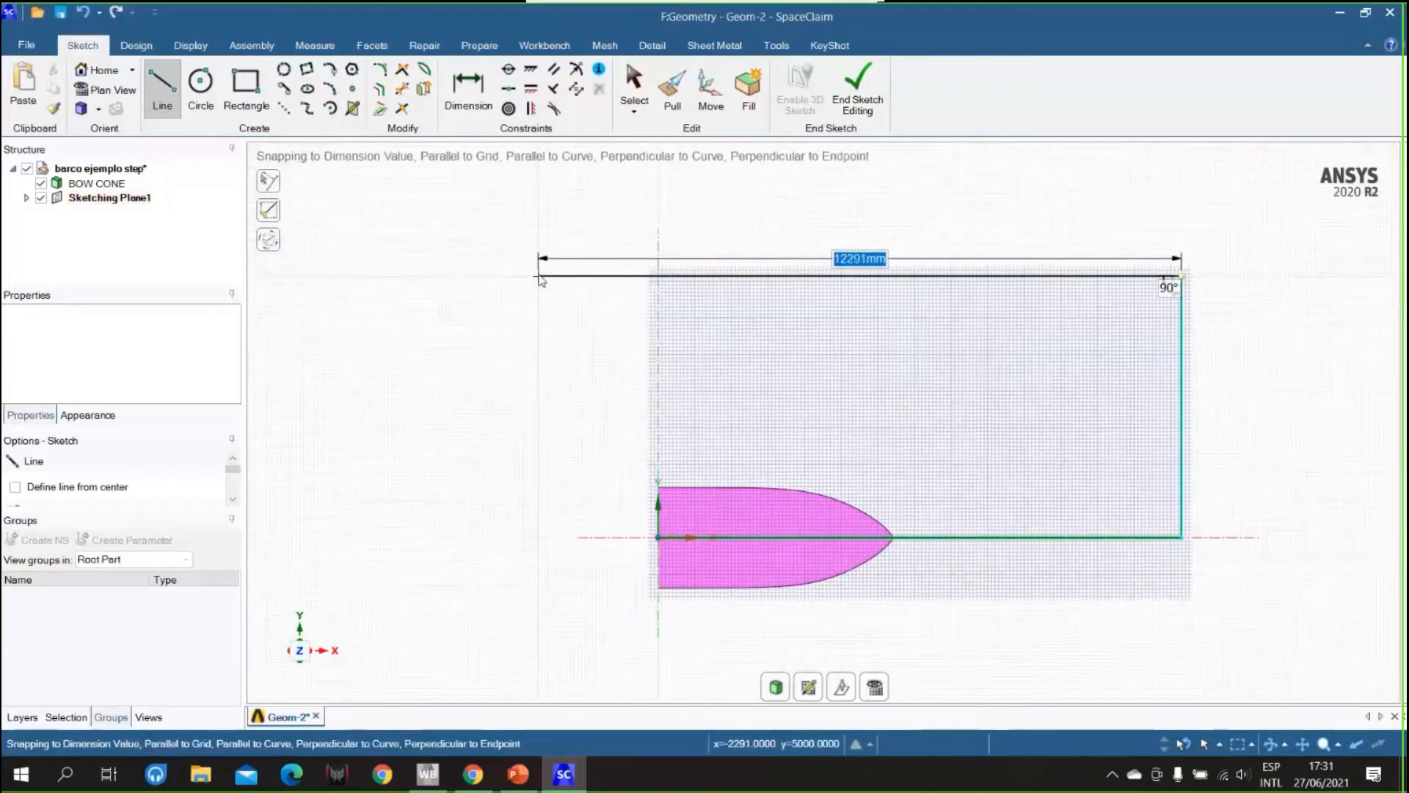
text(20000)
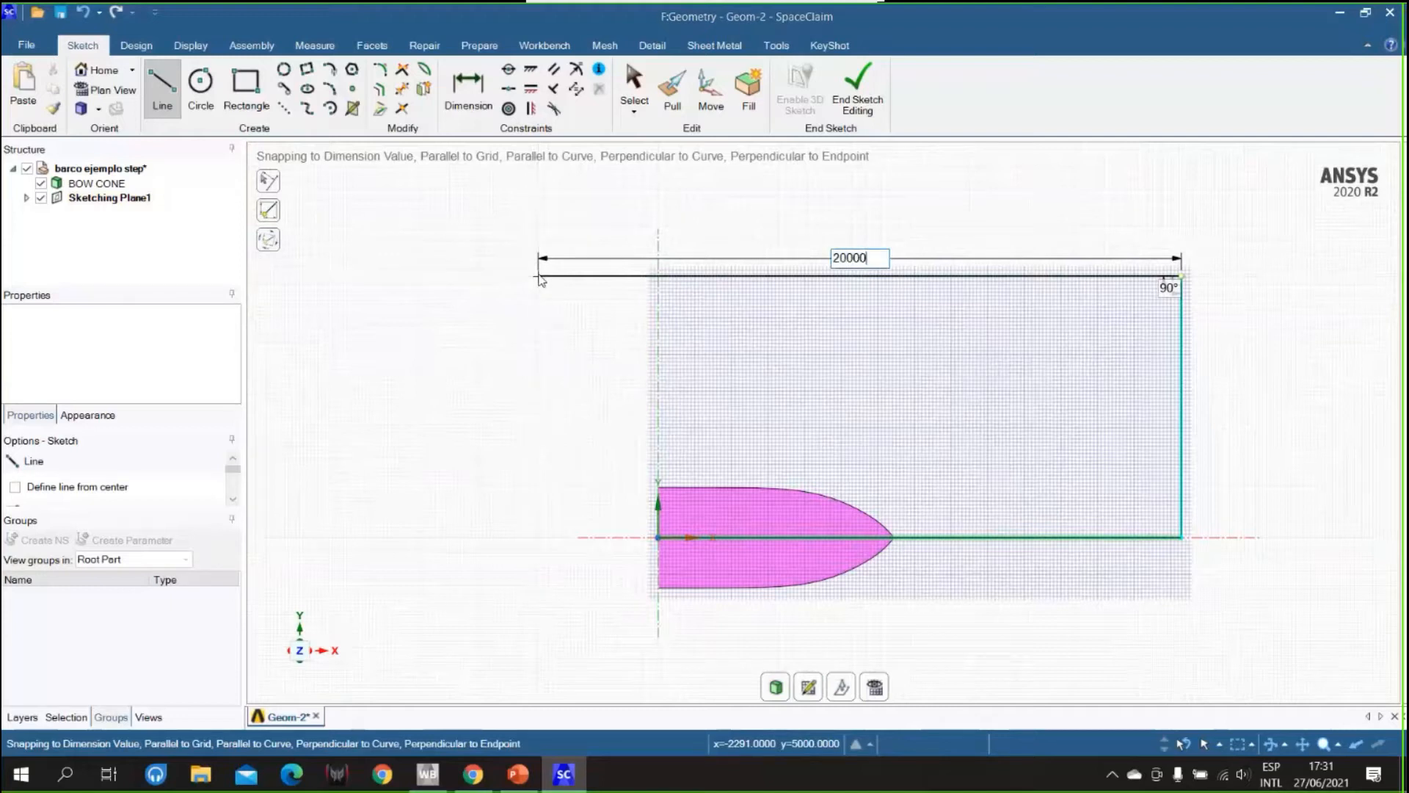
key(Return)
- Close the rectangular profile with a perpendicular line down to the X axis and a line back to the origin
scroll(541, 278, down, 3)
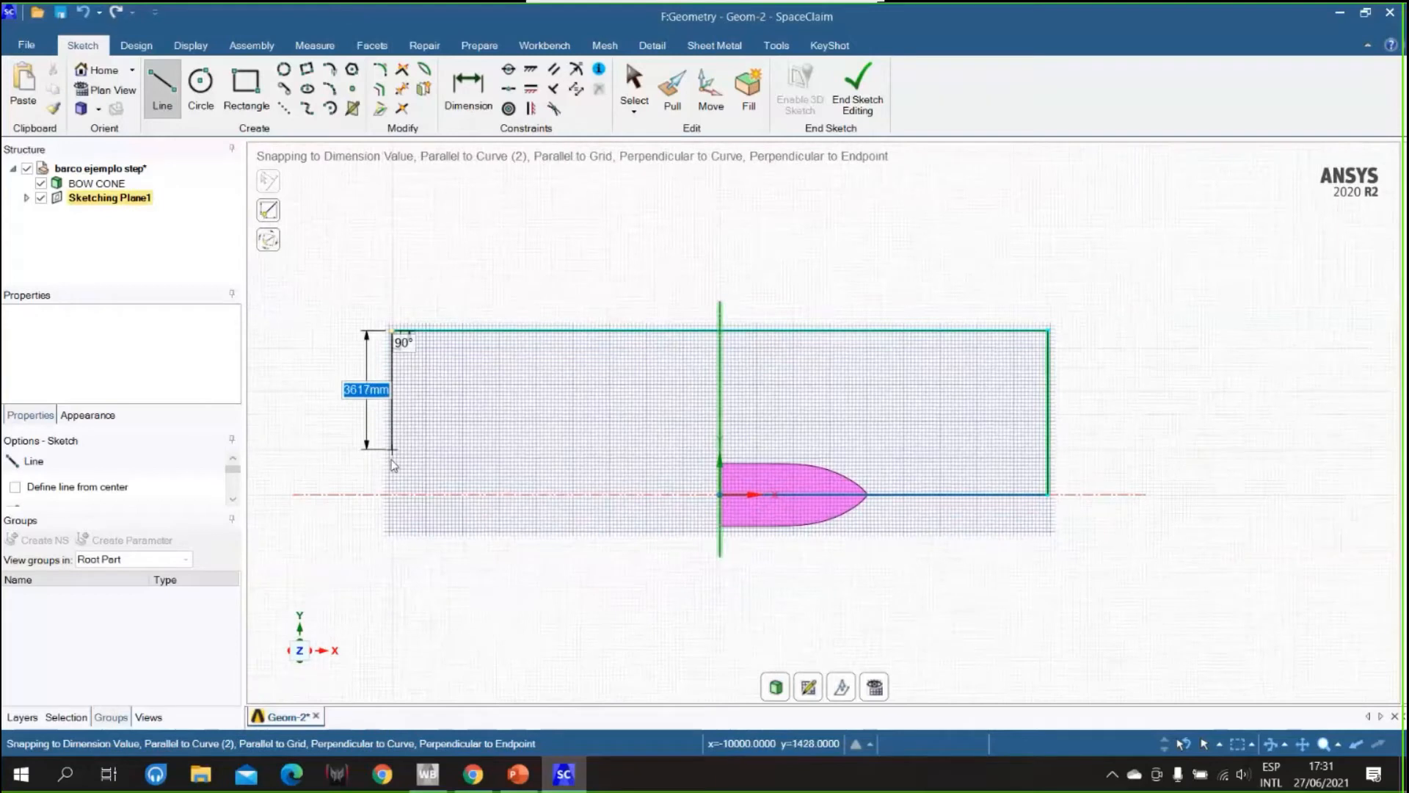
click(393, 495)
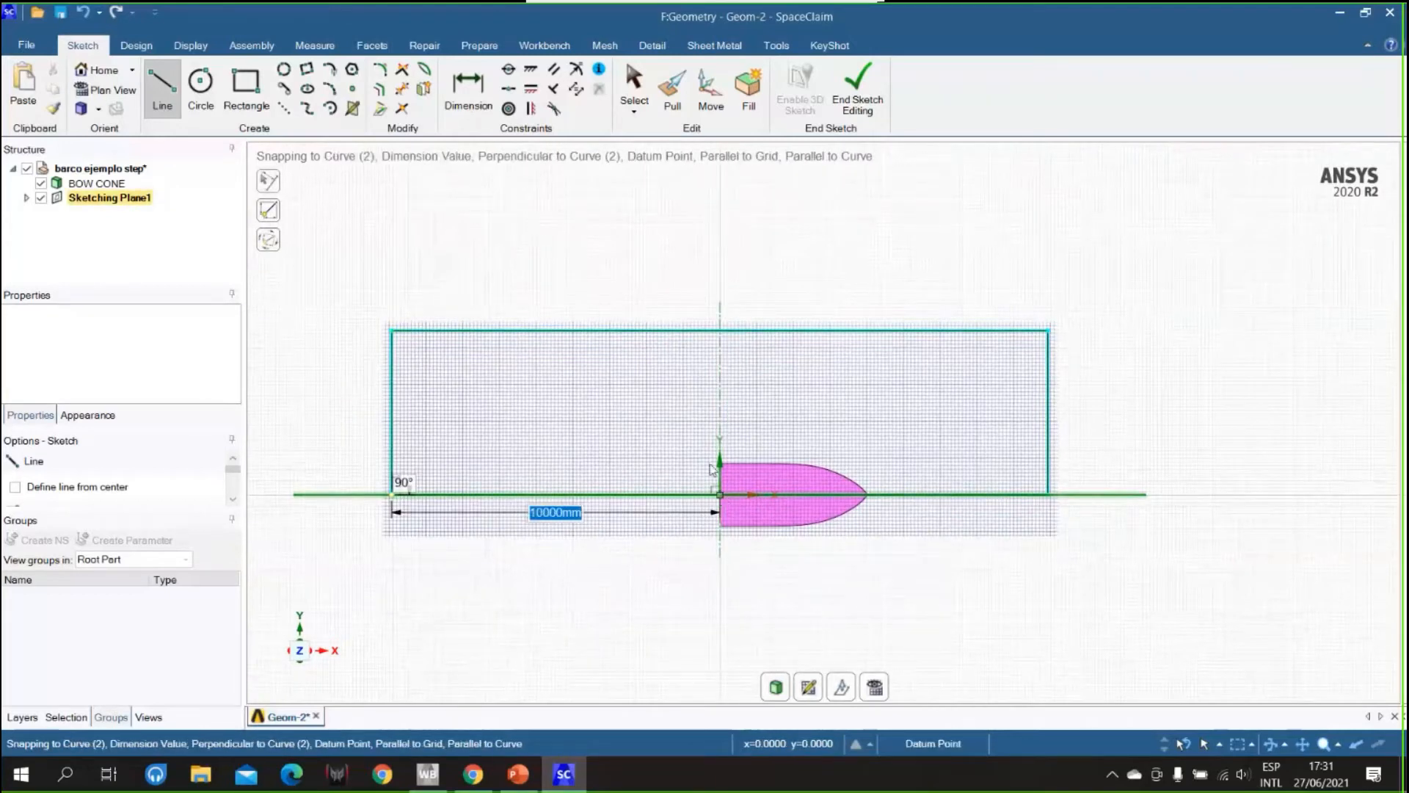
click(720, 496)
key(Escape)
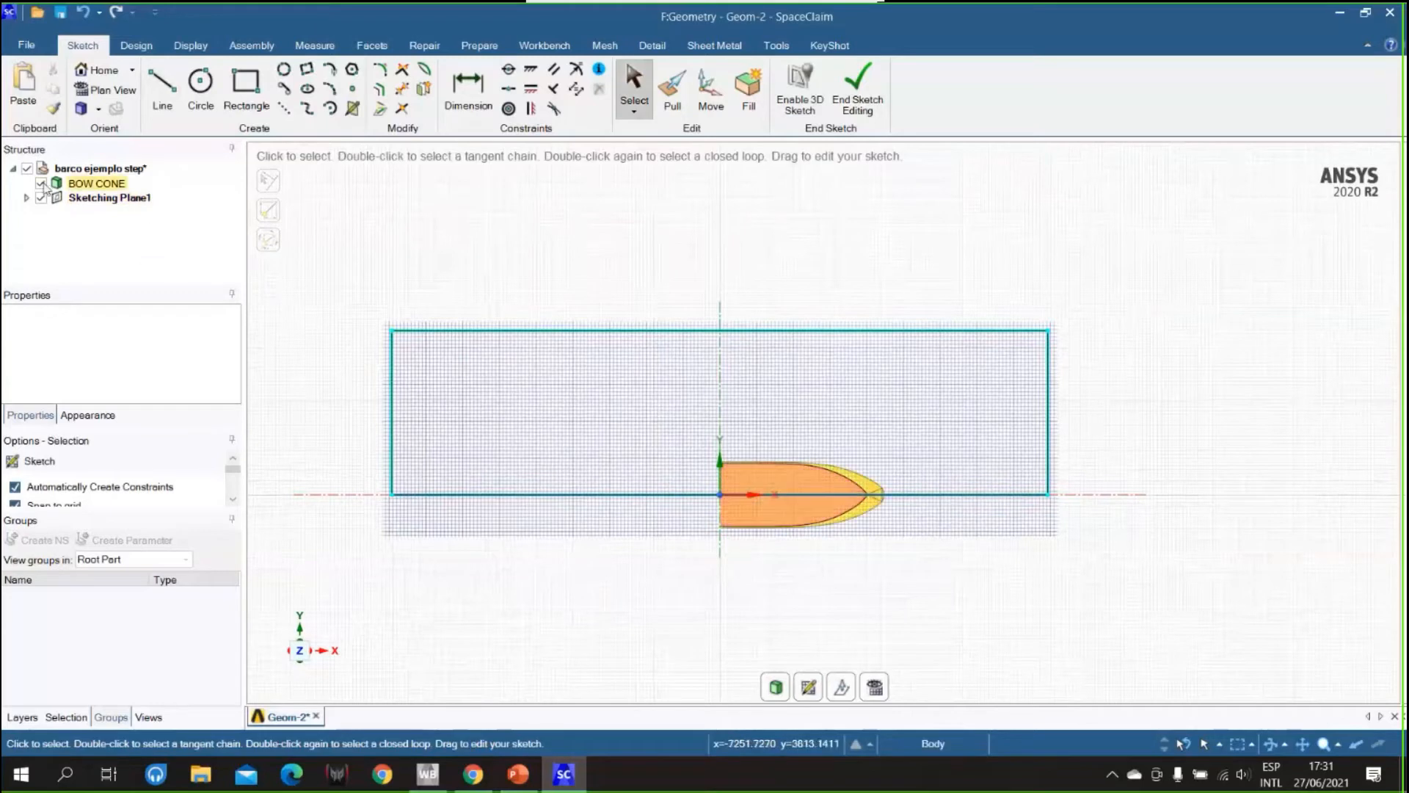
- Hide the BOW CONE body and end sketch editing to turn the closed rectangle into a surface
click(42, 183)
mouse_move(692, 362)
middle_down()
mouse_move(758, 340)
mouse_move(717, 384)
mouse_move(755, 450)
mouse_move(701, 375)
mouse_move(642, 352)
mouse_move(620, 267)
mouse_move(635, 305)
mouse_move(823, 315)
middle_up()
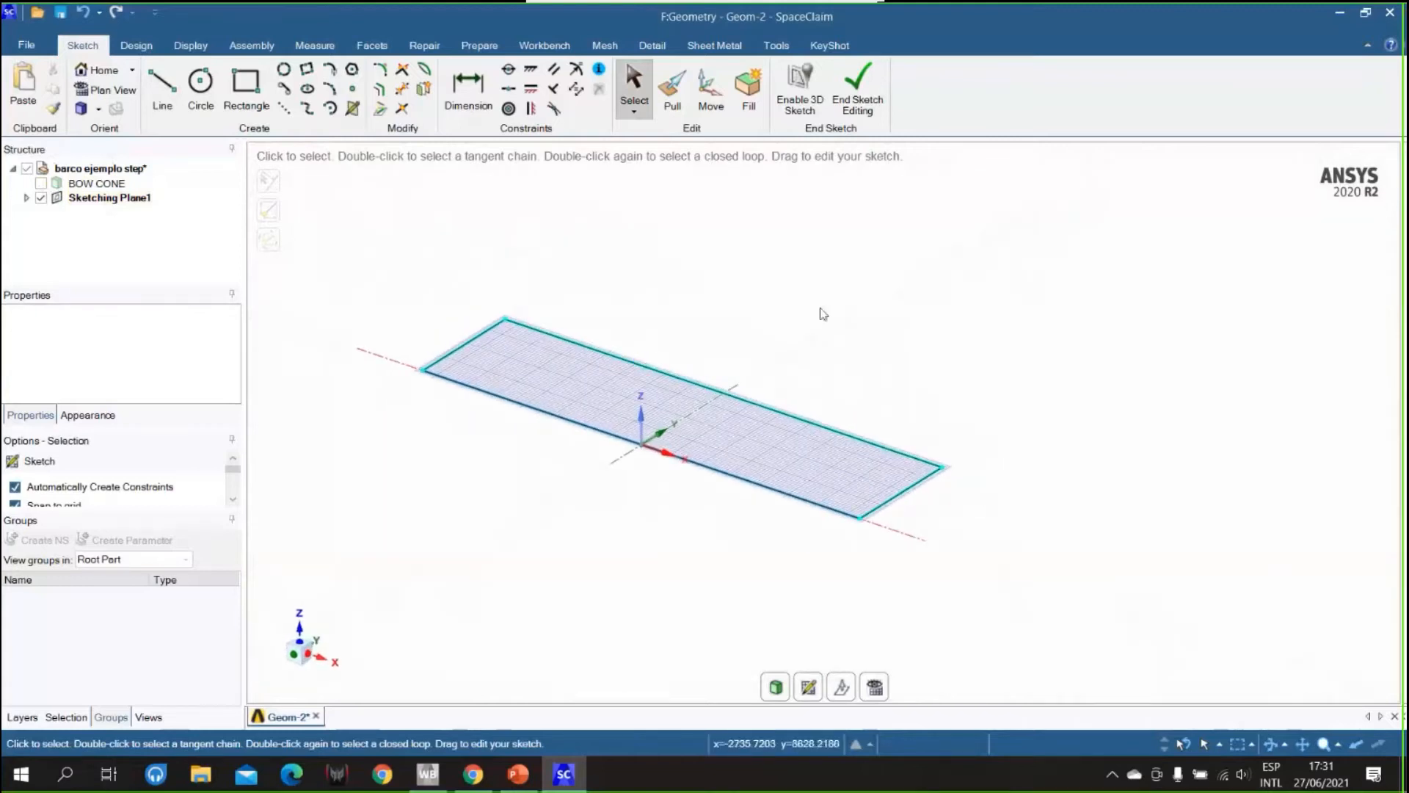
click(858, 86)
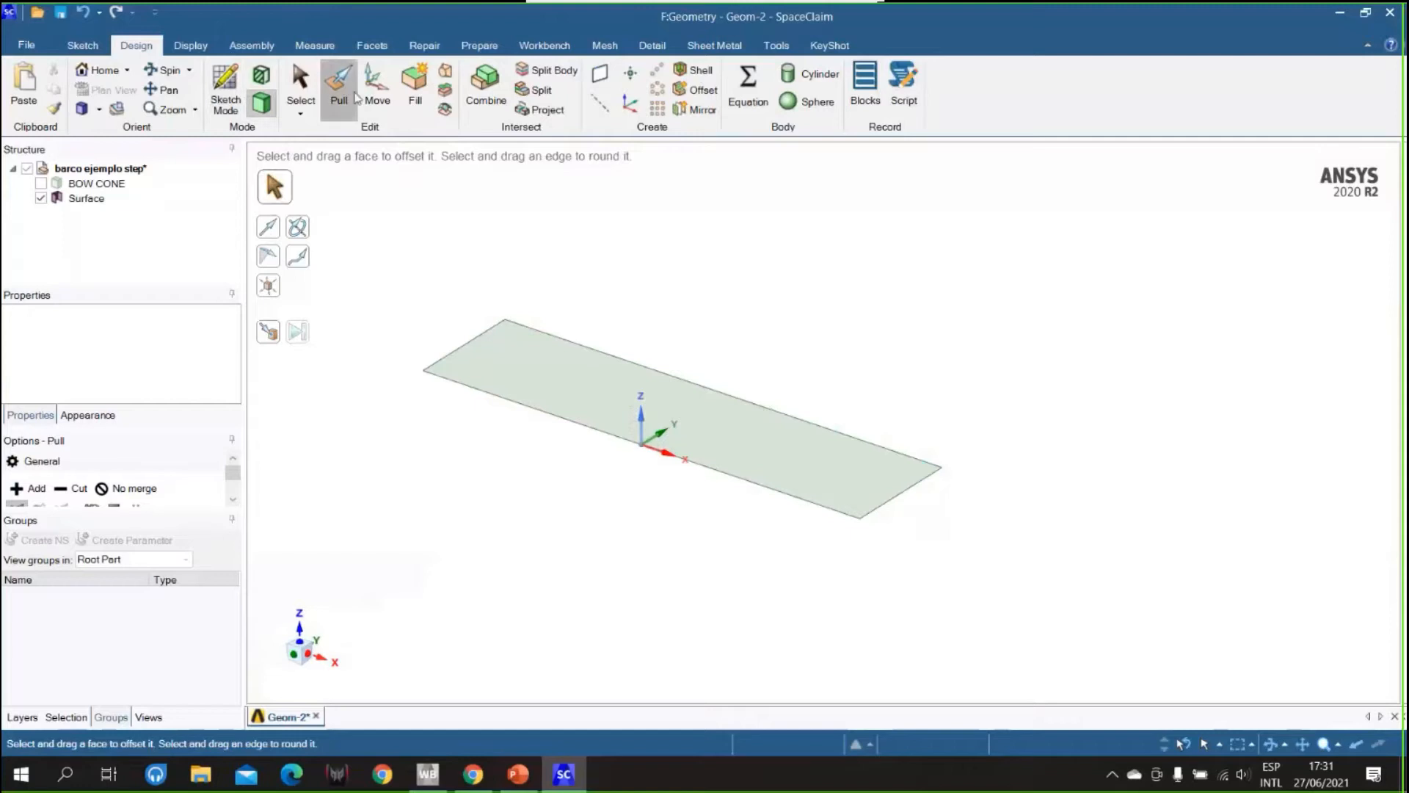
- Pull the rectangular surface 2500 mm upward along Z to form a solid
click(562, 392)
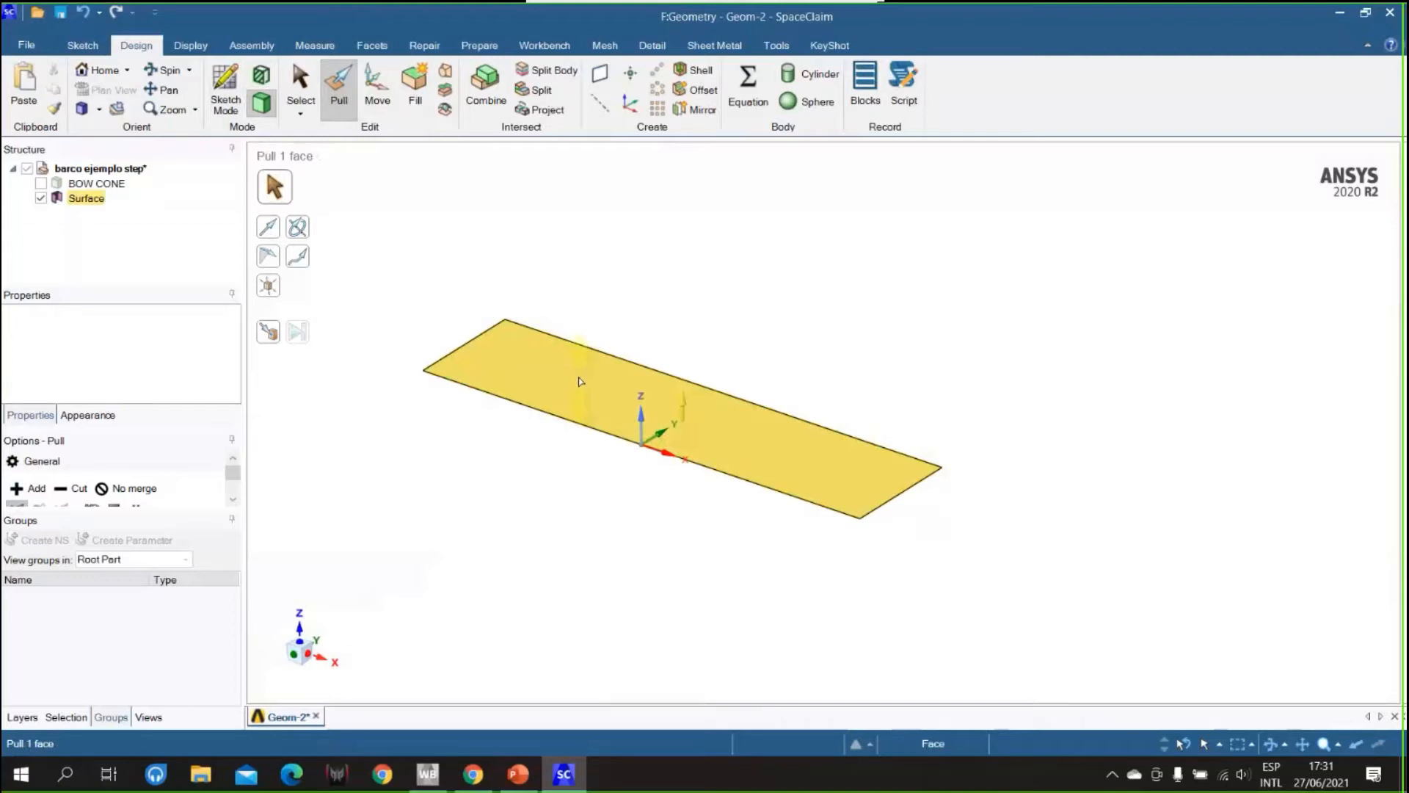
drag(582, 371, 586, 357)
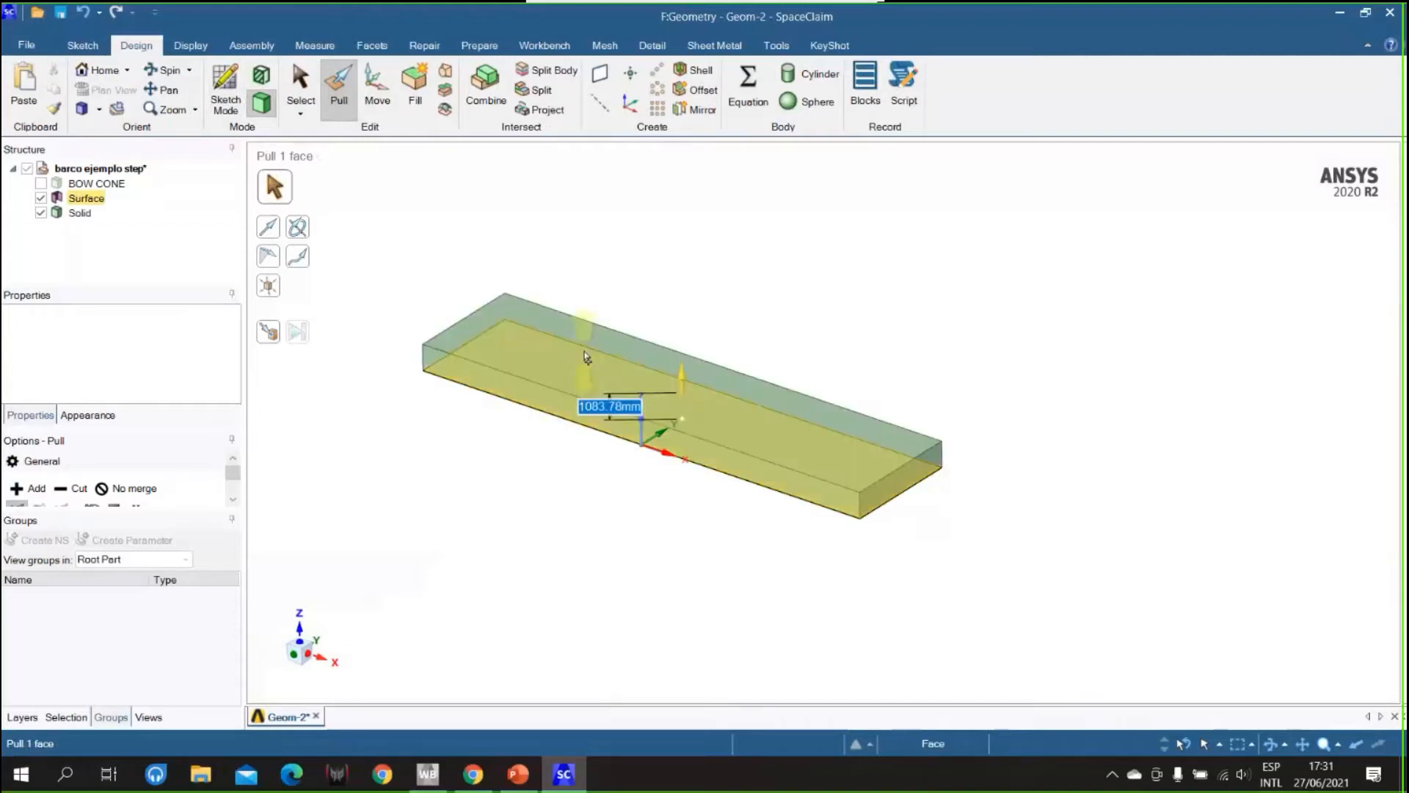
text(25)
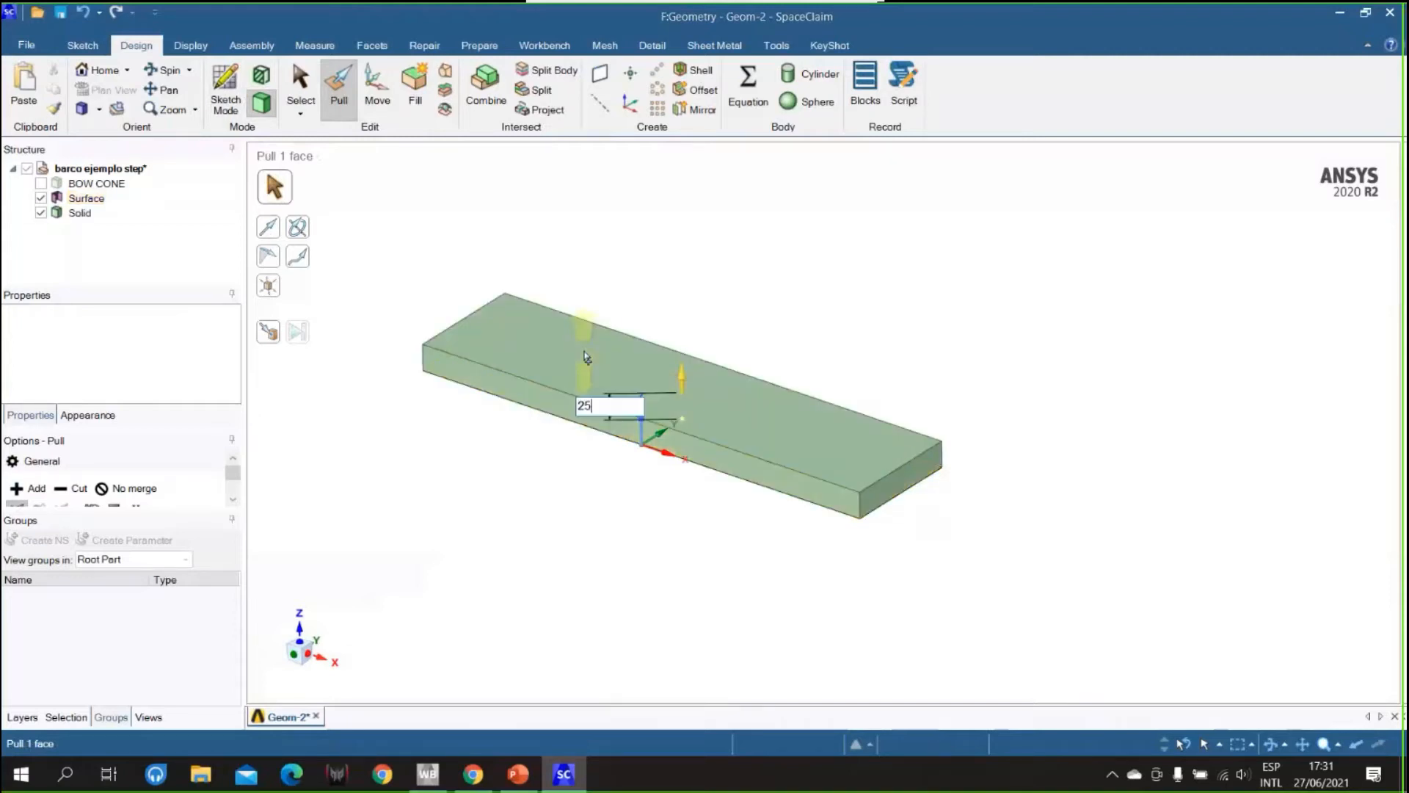
text(00)
key(Return)
- Pull the underside face of the solid 5000 mm downward
middle_drag(683, 588, 749, 421)
click(749, 421)
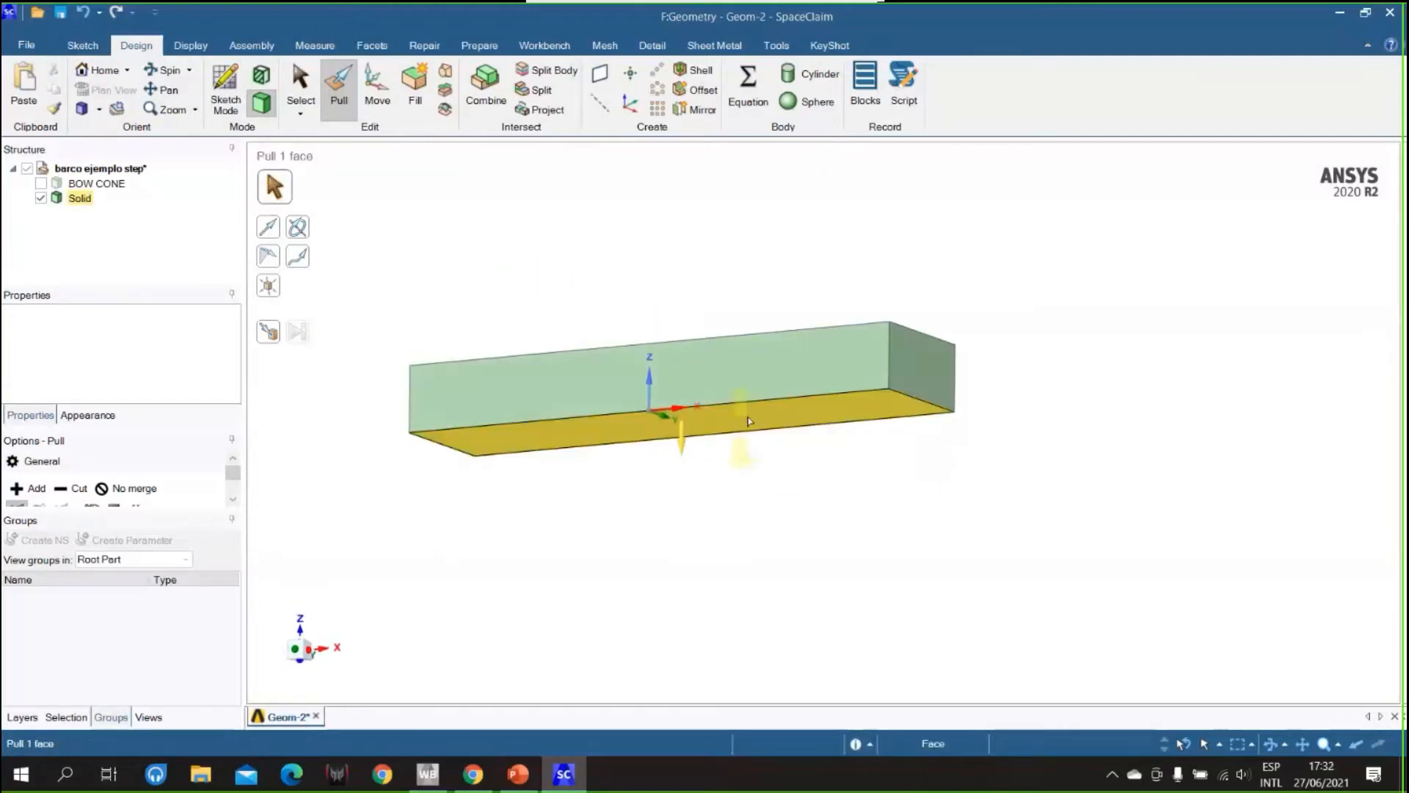
drag(750, 431, 750, 432)
text(5000)
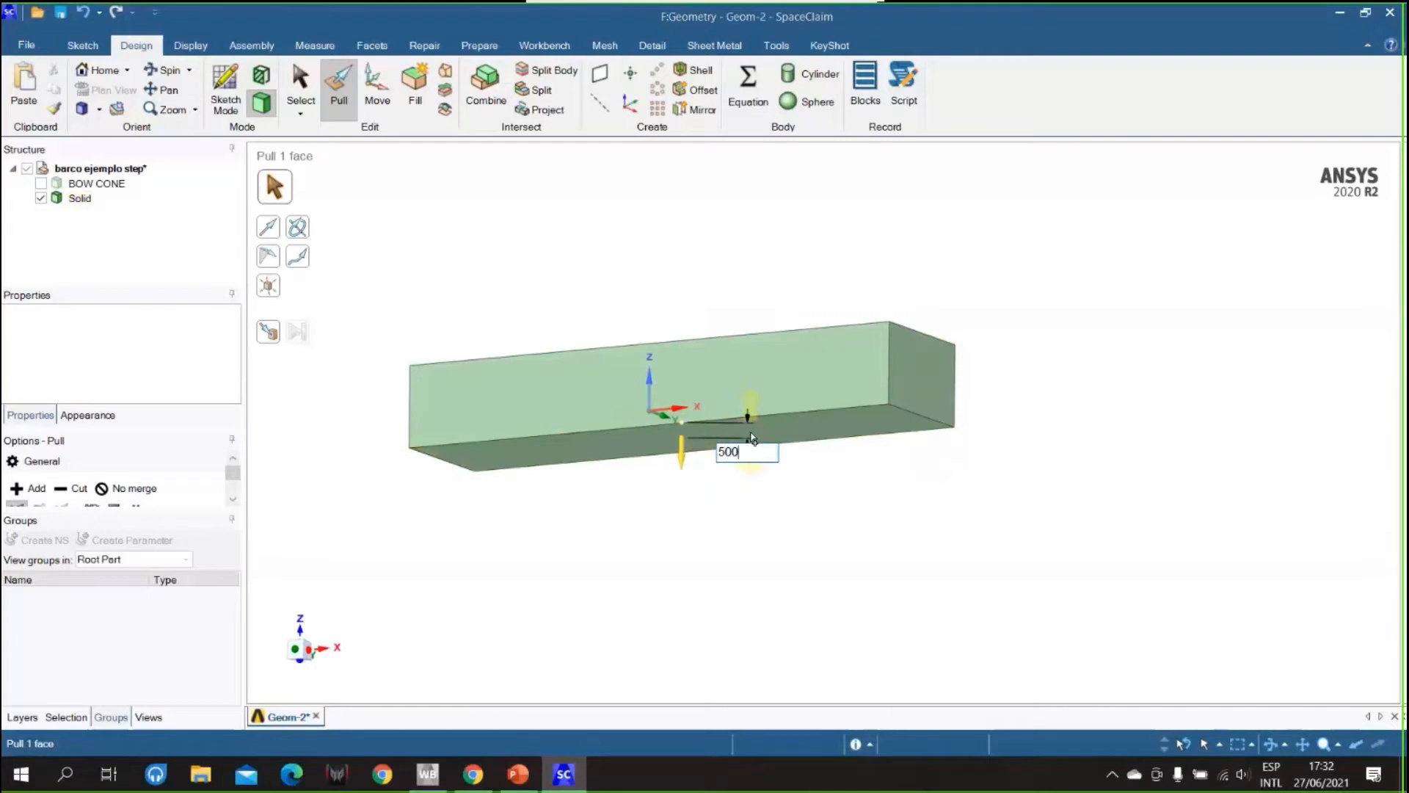
key(Return)
key(s)
- Show the BOW CONE body again and view it together with the surrounding box
middle_drag(1072, 387, 1135, 441)
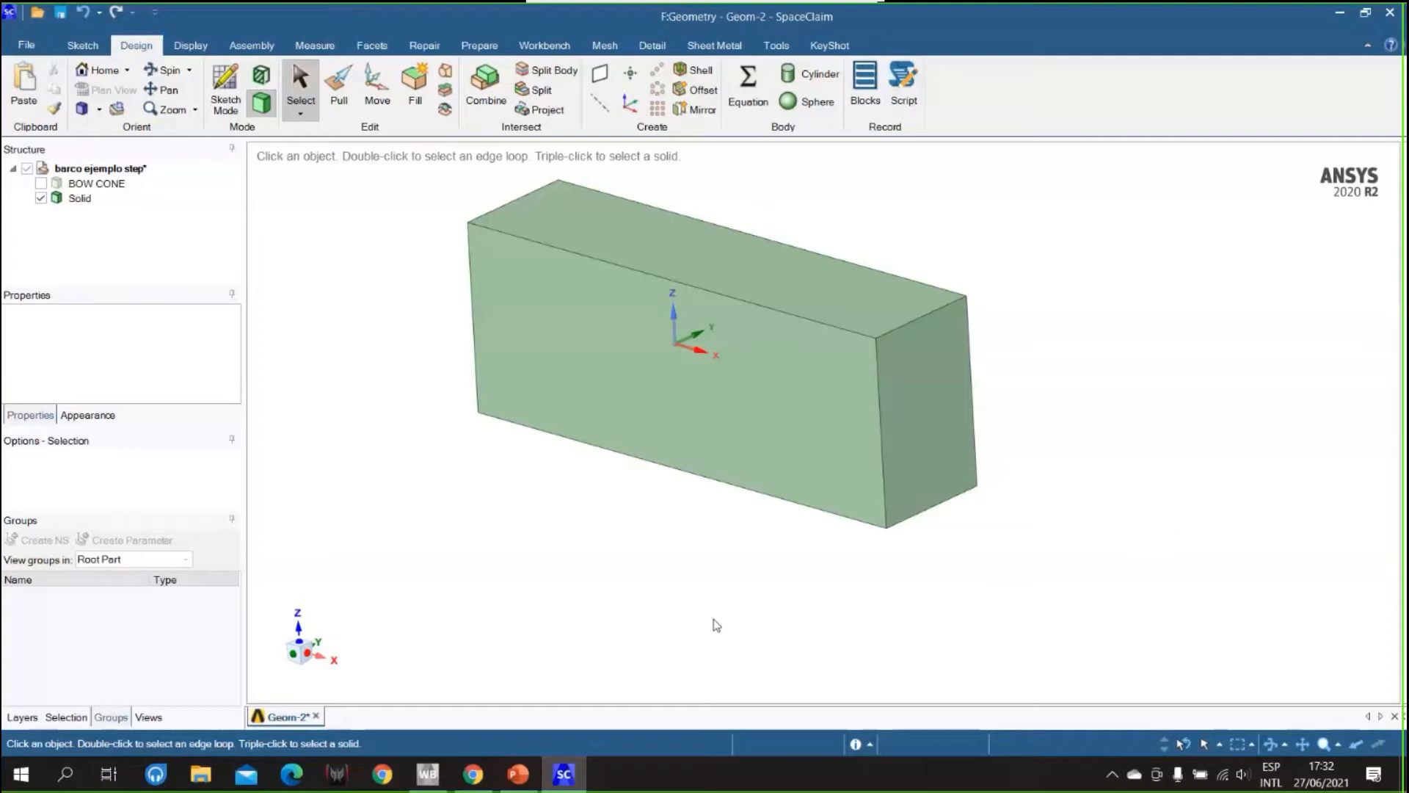
click(41, 183)
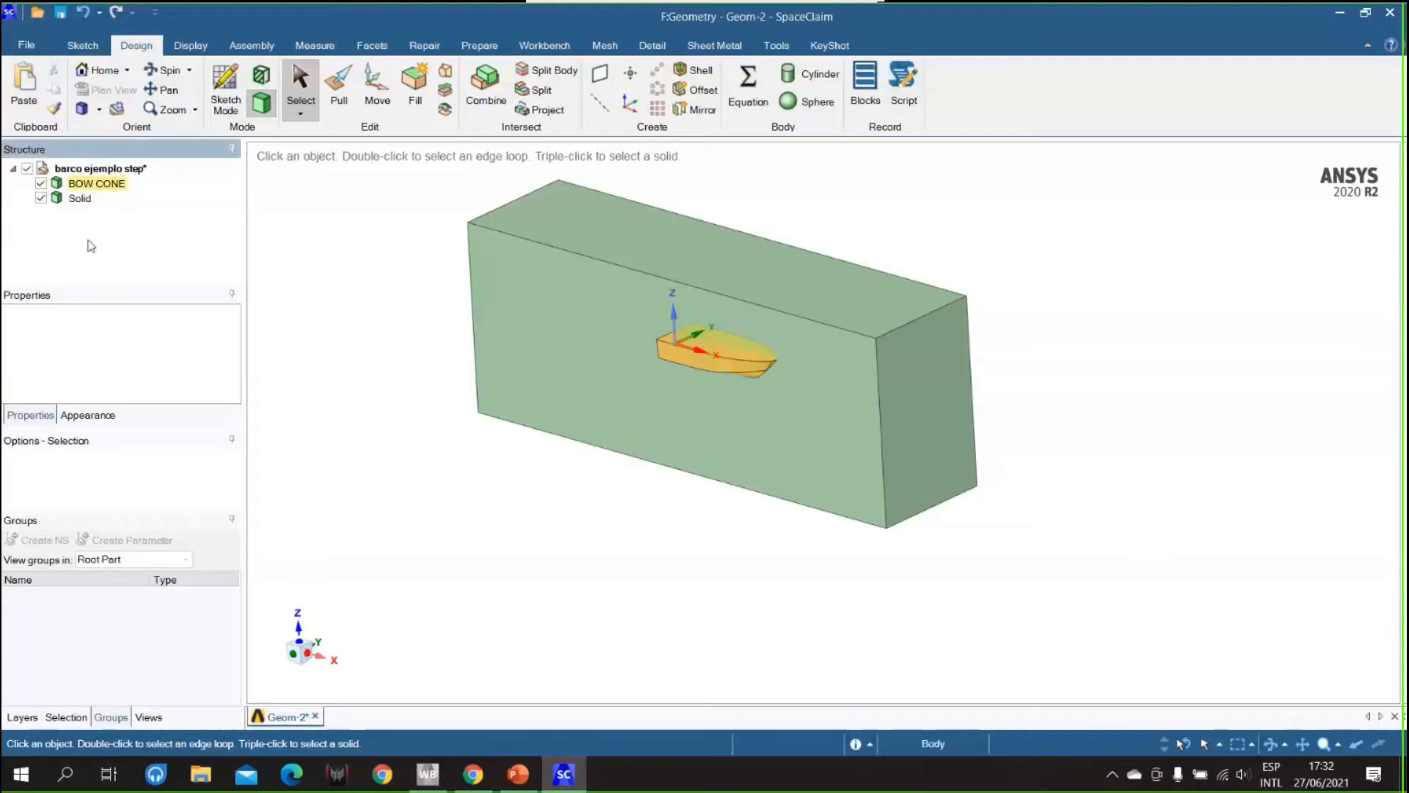
mouse_move(500, 523)
middle_down()
mouse_move(516, 507)
mouse_move(507, 551)
mouse_move(499, 494)
mouse_move(487, 541)
middle_up()
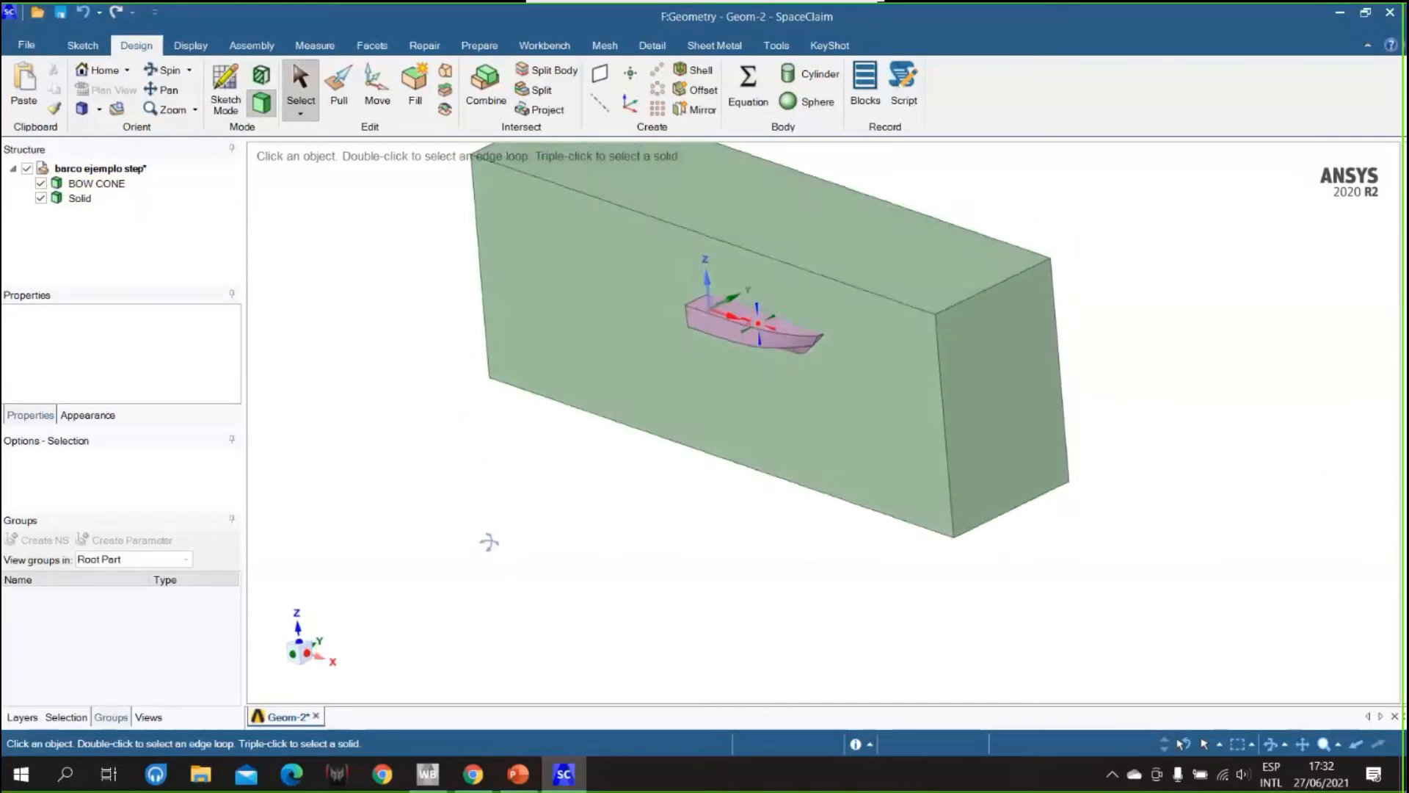
- Combine the bodies by cutting the surrounding box solid with the BOW CONE hull as the cutter
click(115, 184)
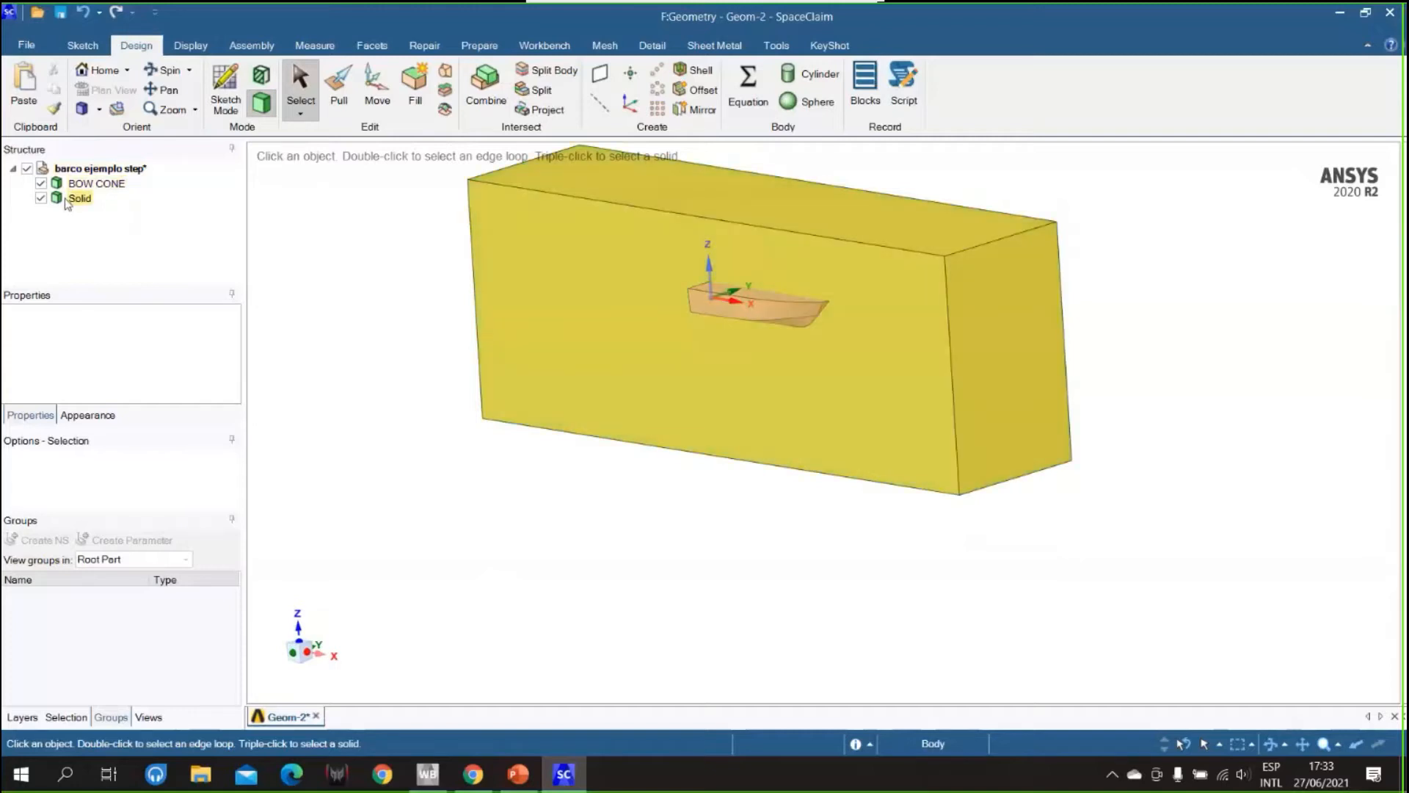
click(552, 648)
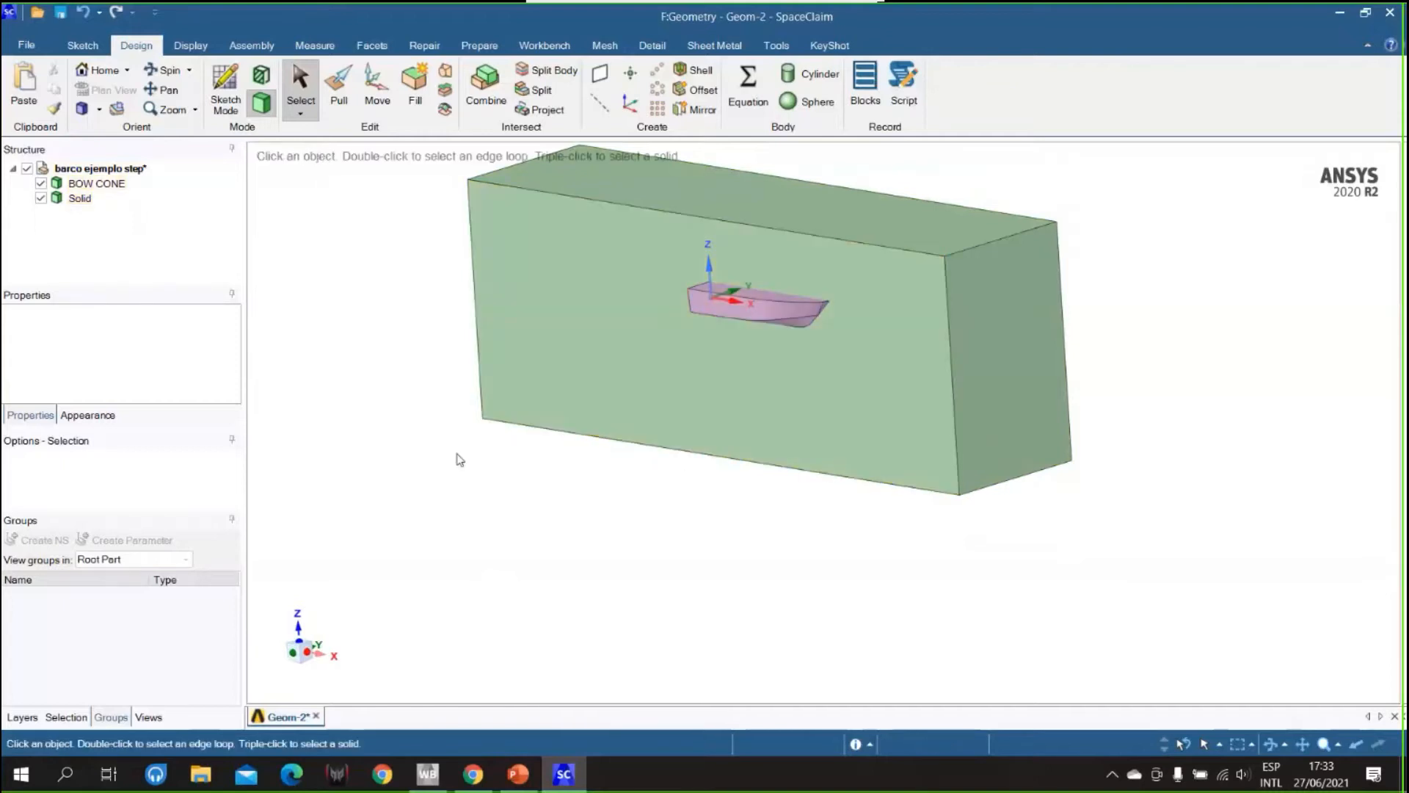
click(476, 95)
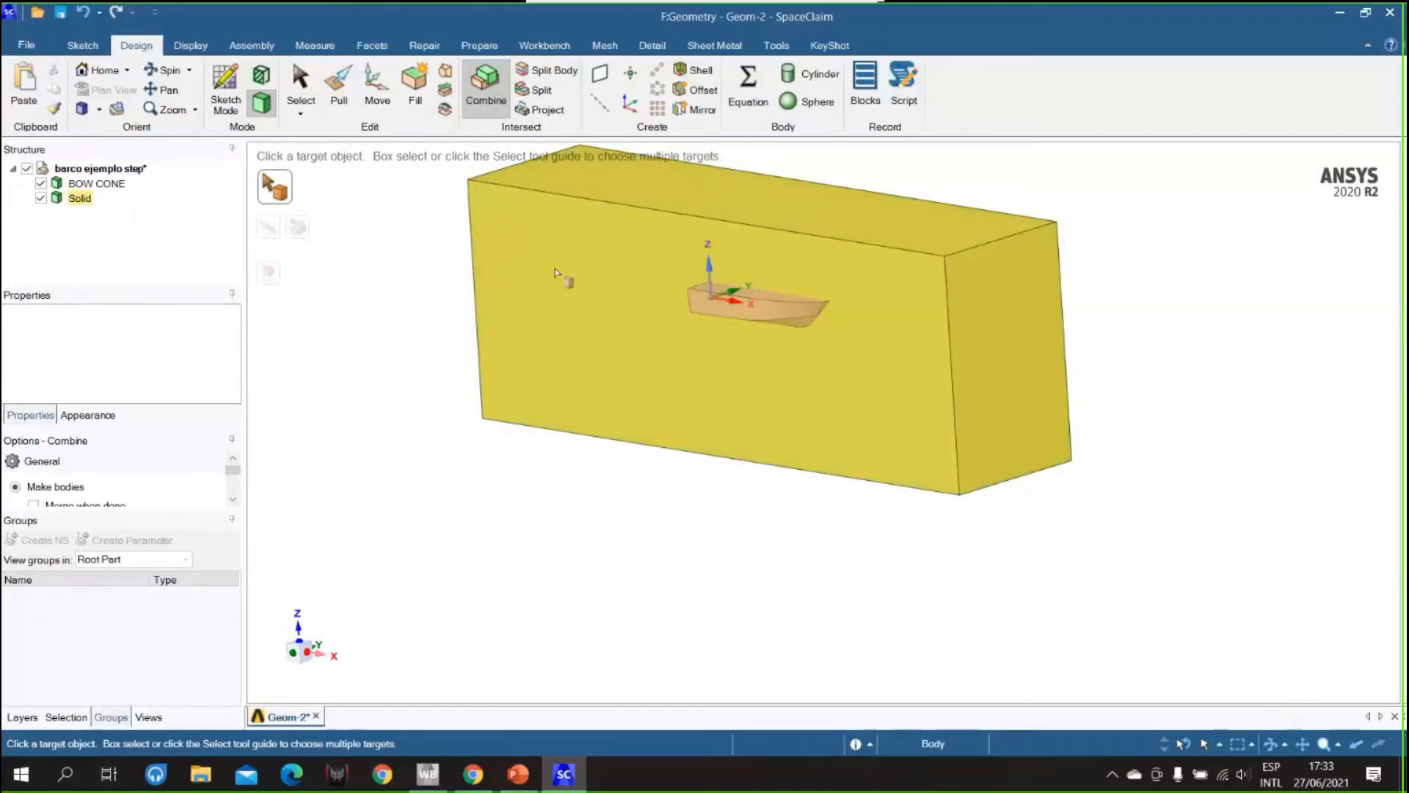
click(592, 285)
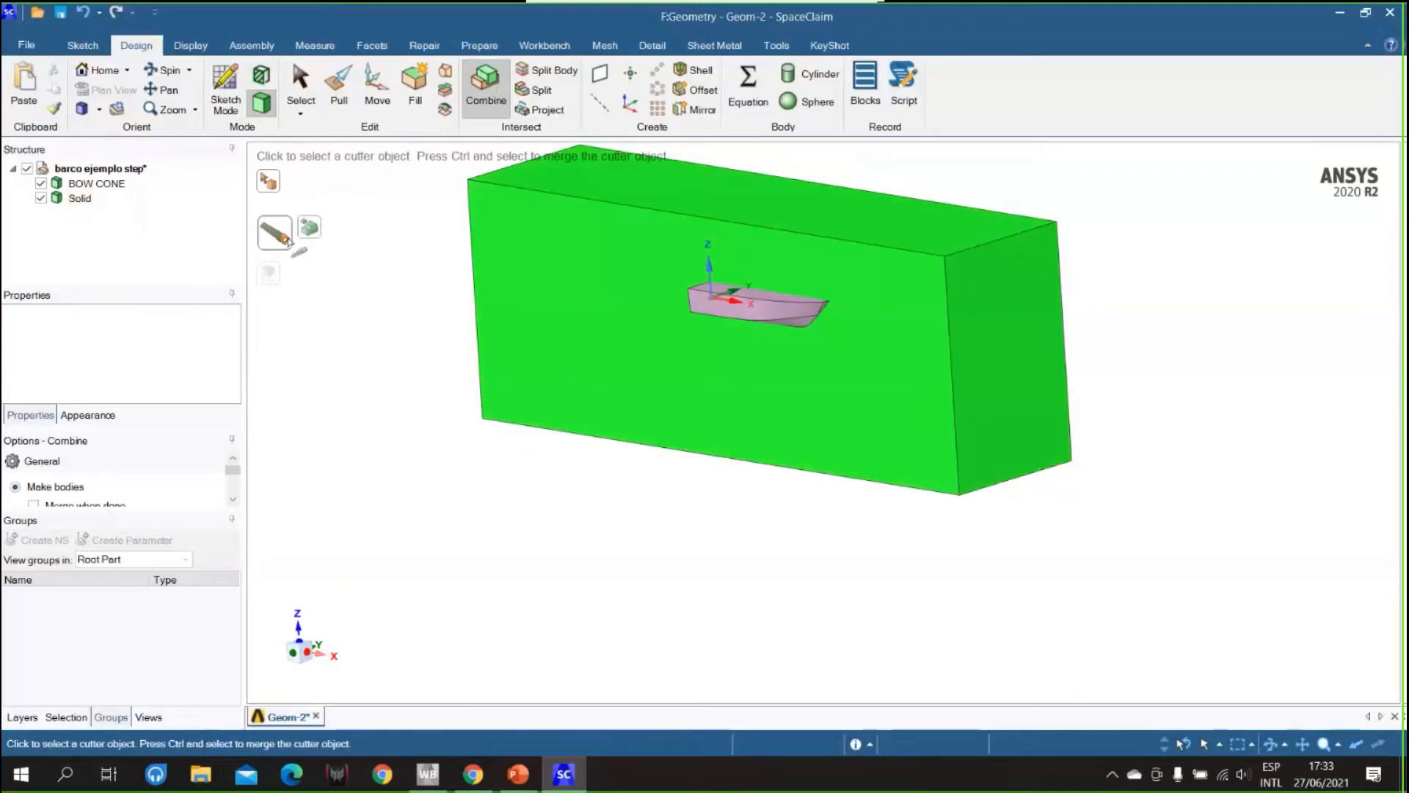
click(768, 309)
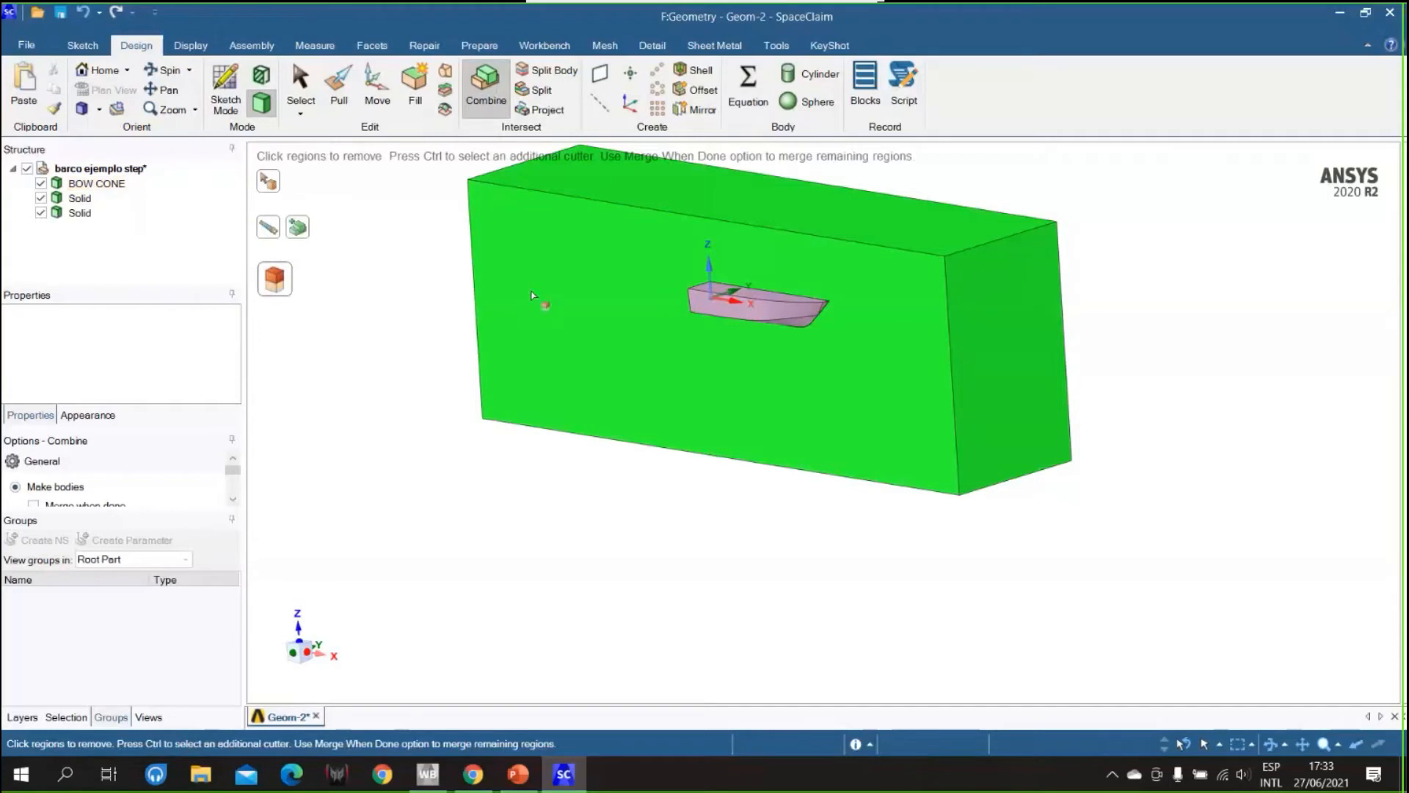
key(Escape)
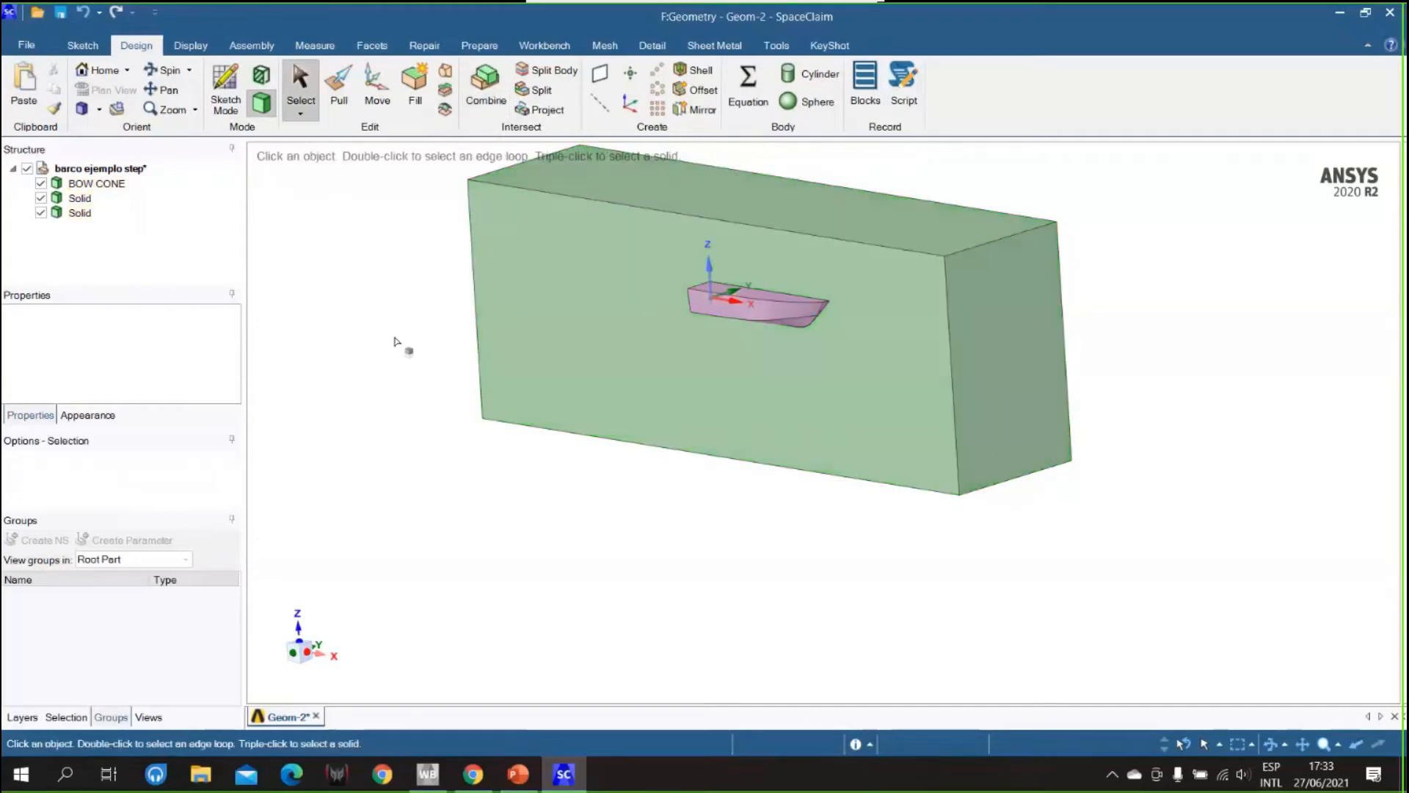
- Hide the BOW CONE body and the box solid to isolate and check the hull-shaped solid
ctrl+middle_drag(411, 292, 404, 405)
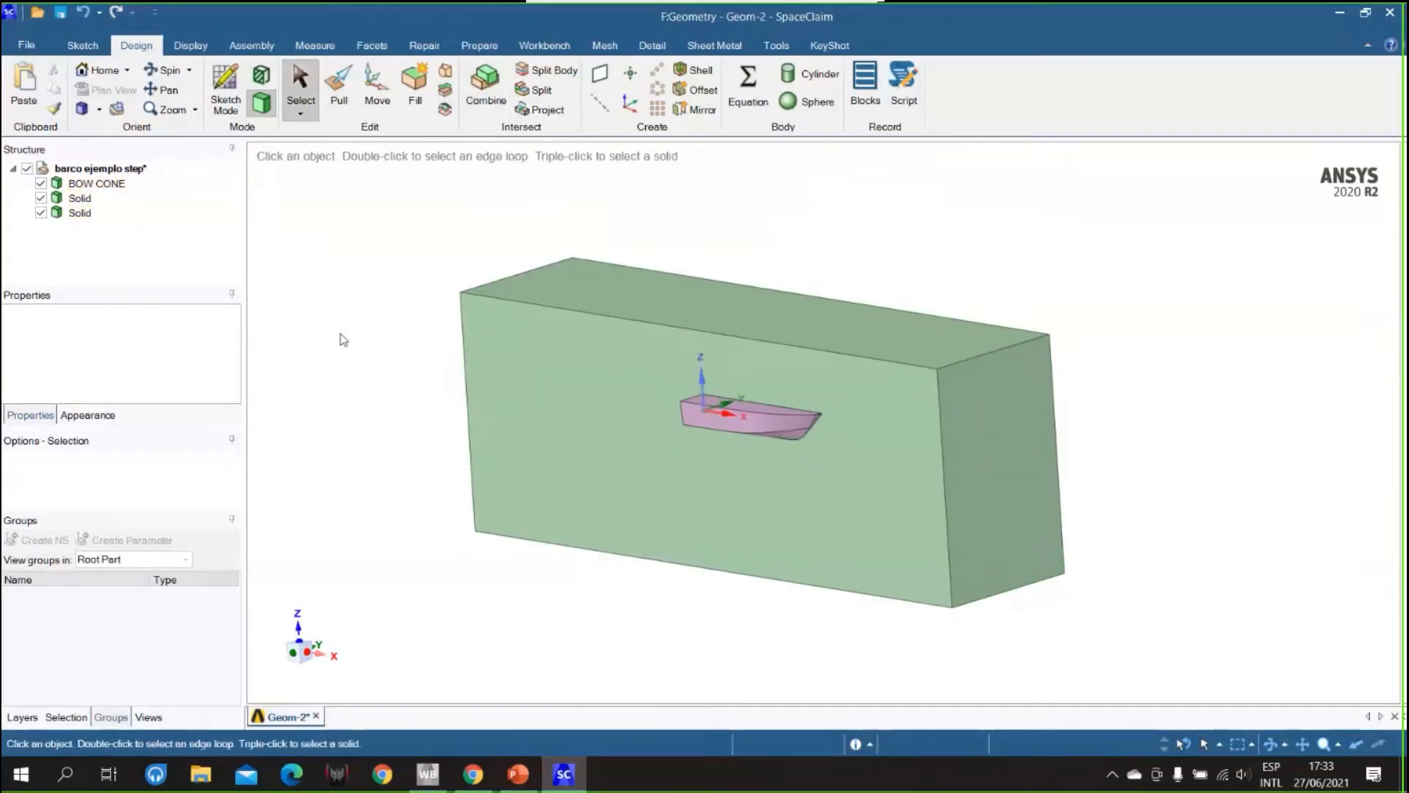
click(77, 183)
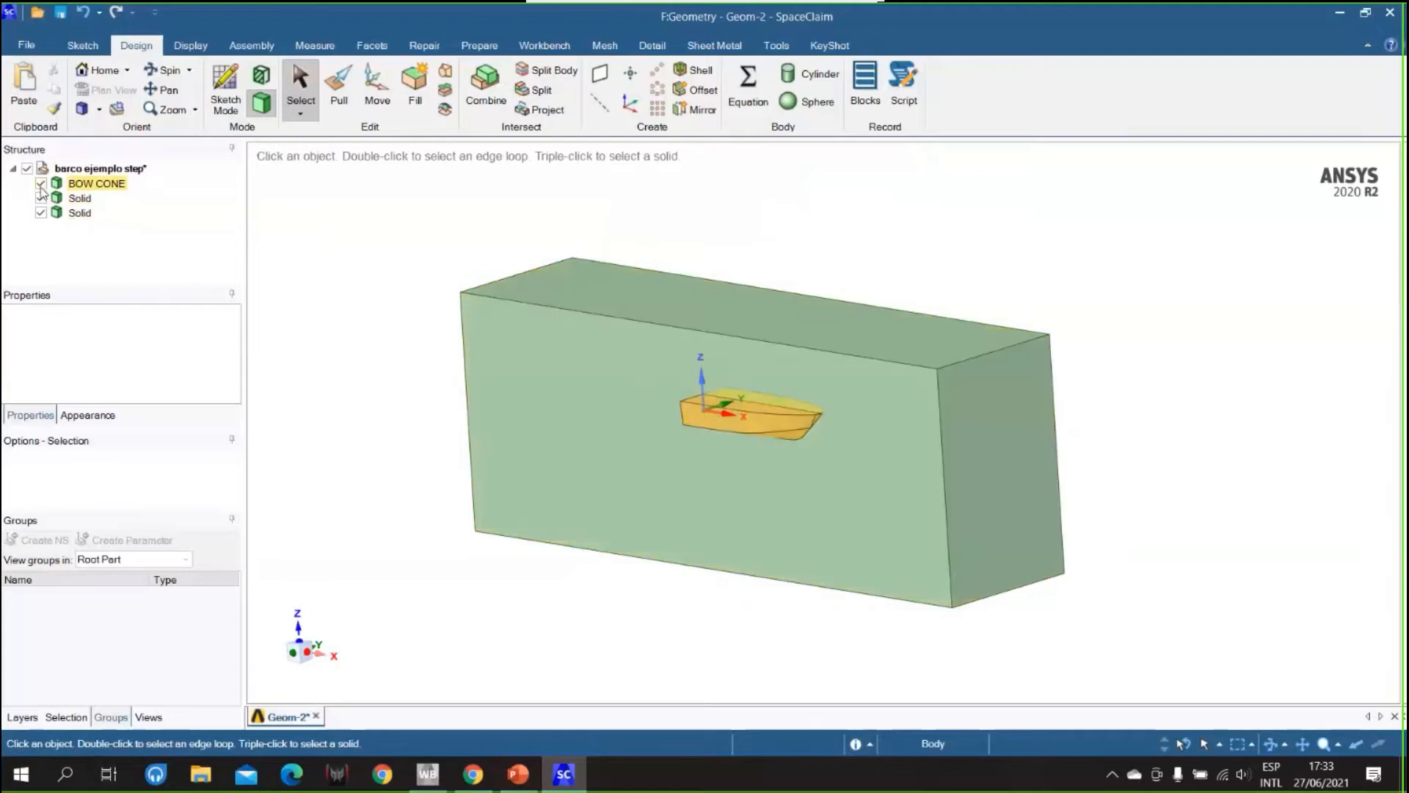
click(41, 187)
click(429, 271)
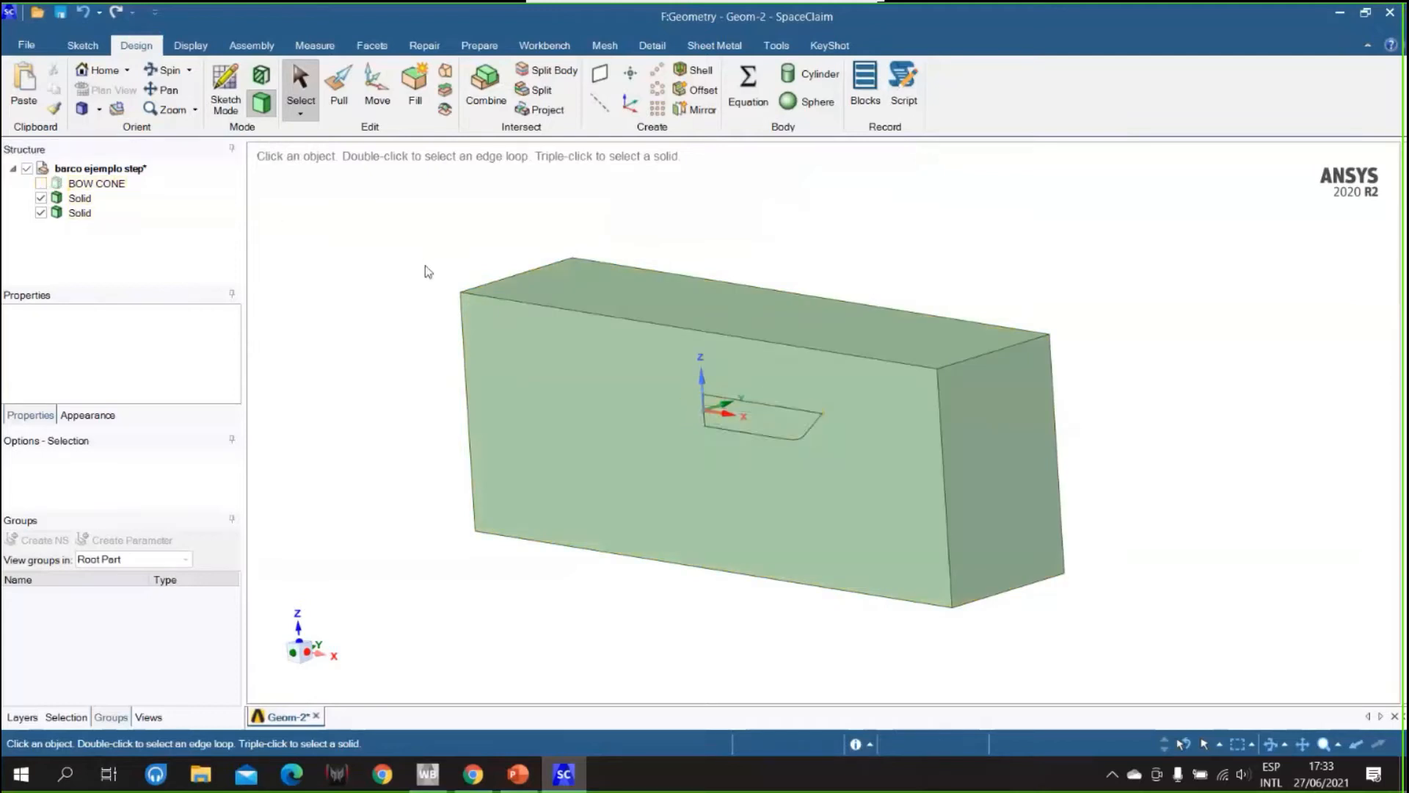
click(81, 198)
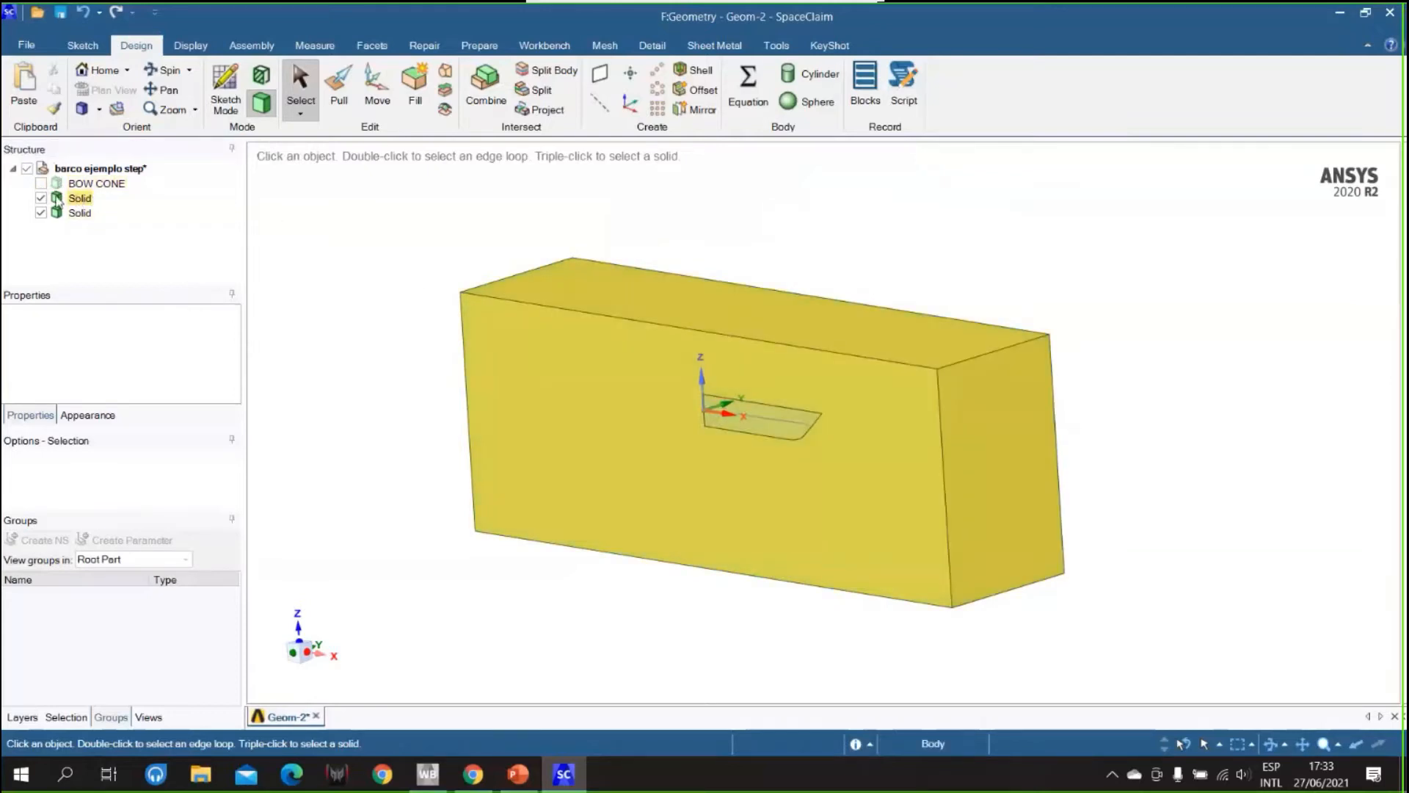
click(88, 214)
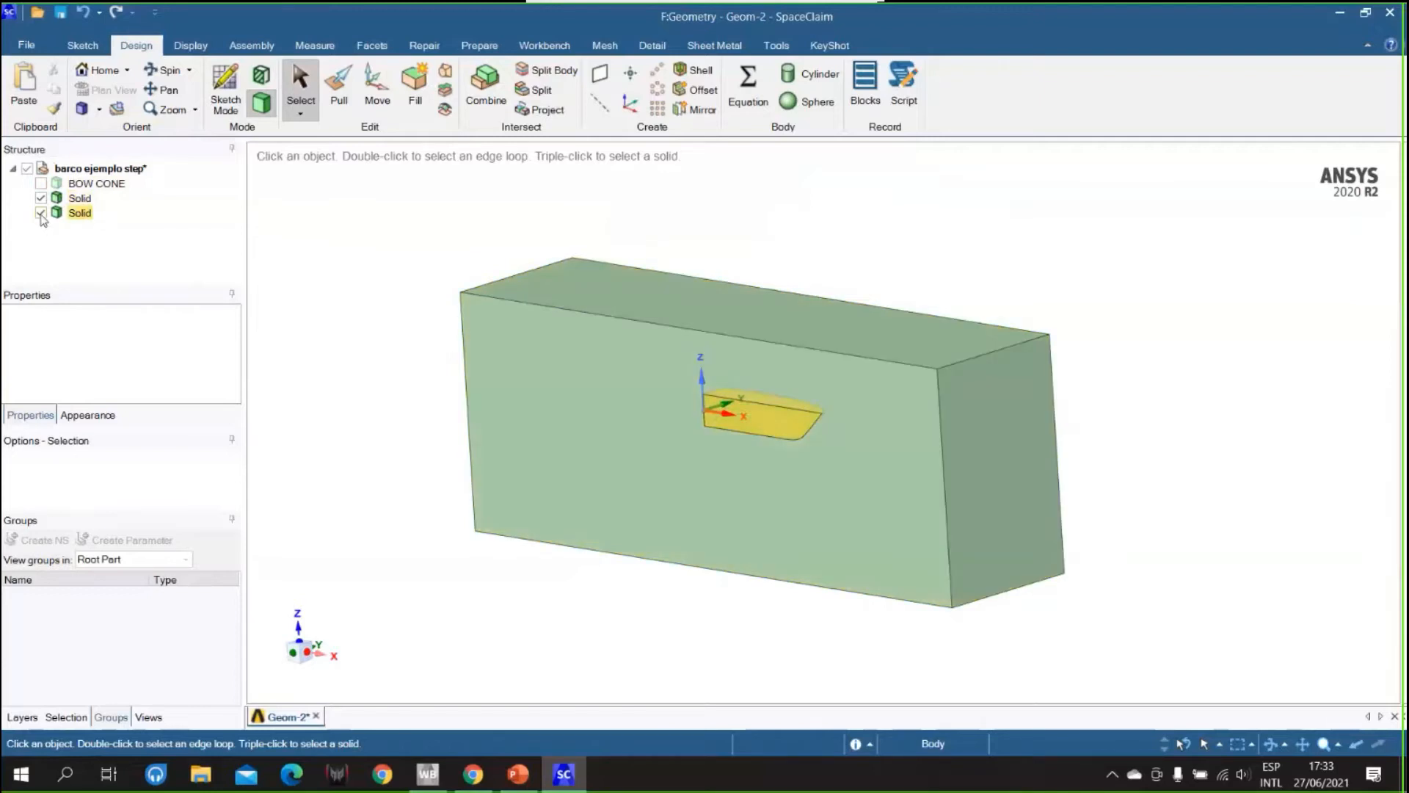
click(41, 212)
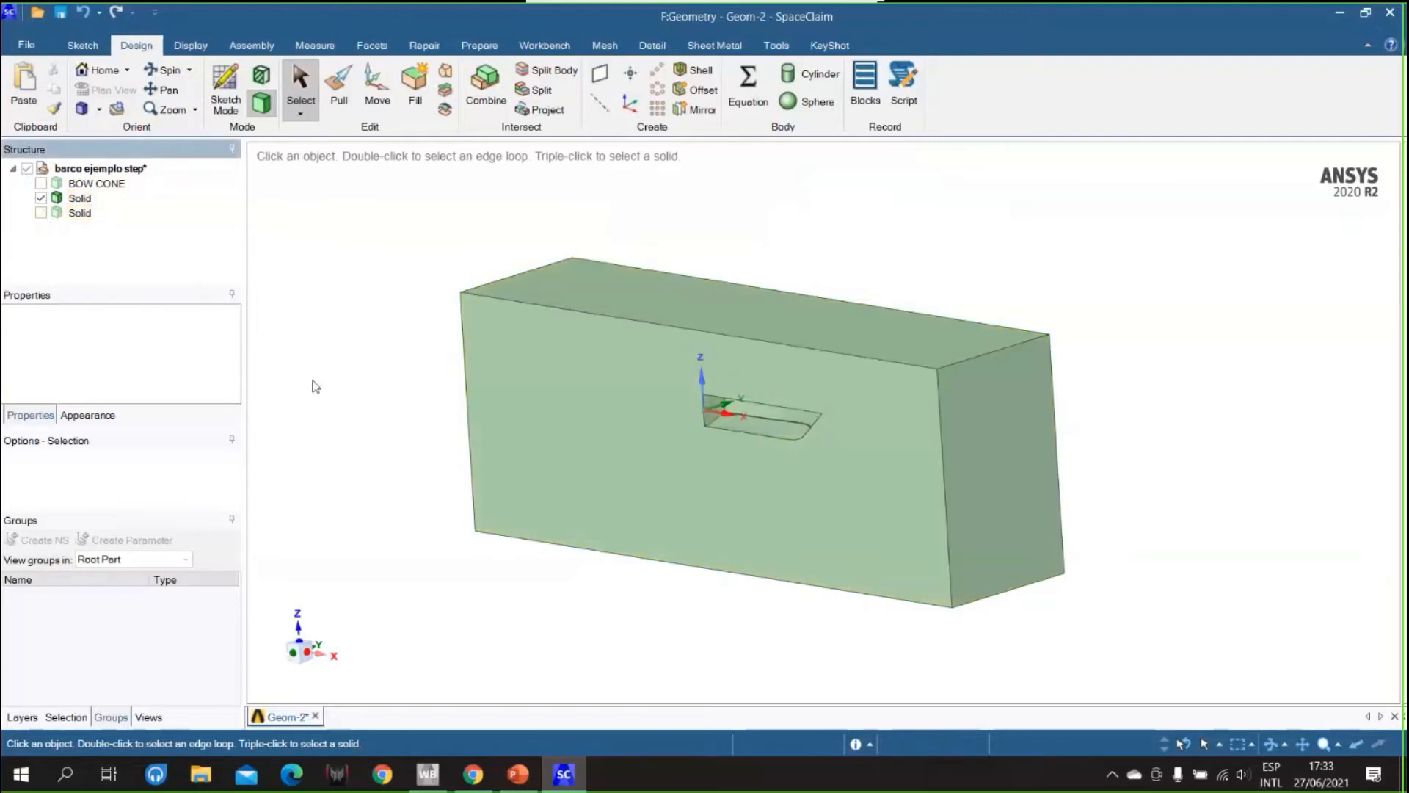
click(40, 197)
click(41, 212)
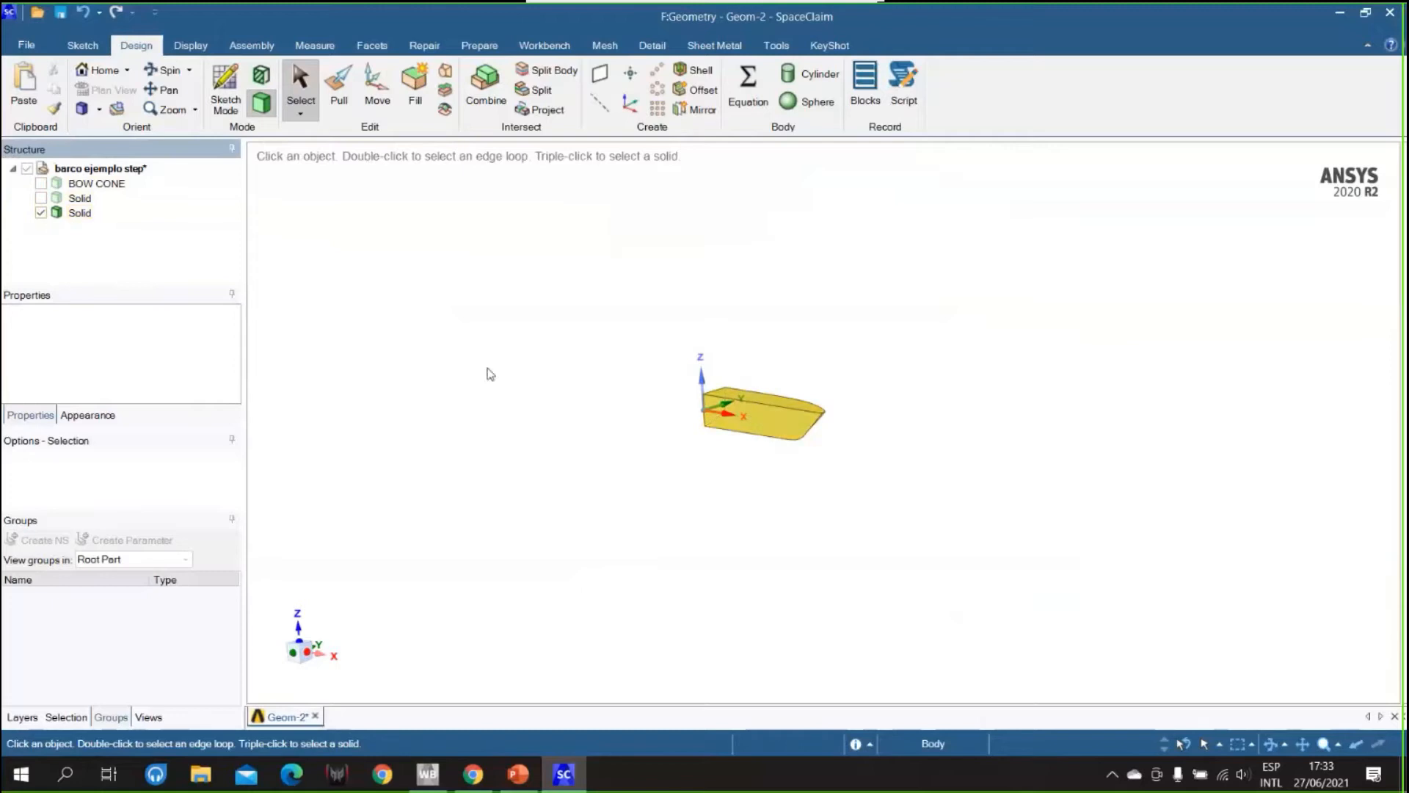
- Delete the hull-shaped solid left inside the box by the cut
scroll(750, 448, up, 3)
middle_drag(777, 515, 736, 512)
right_click(77, 213)
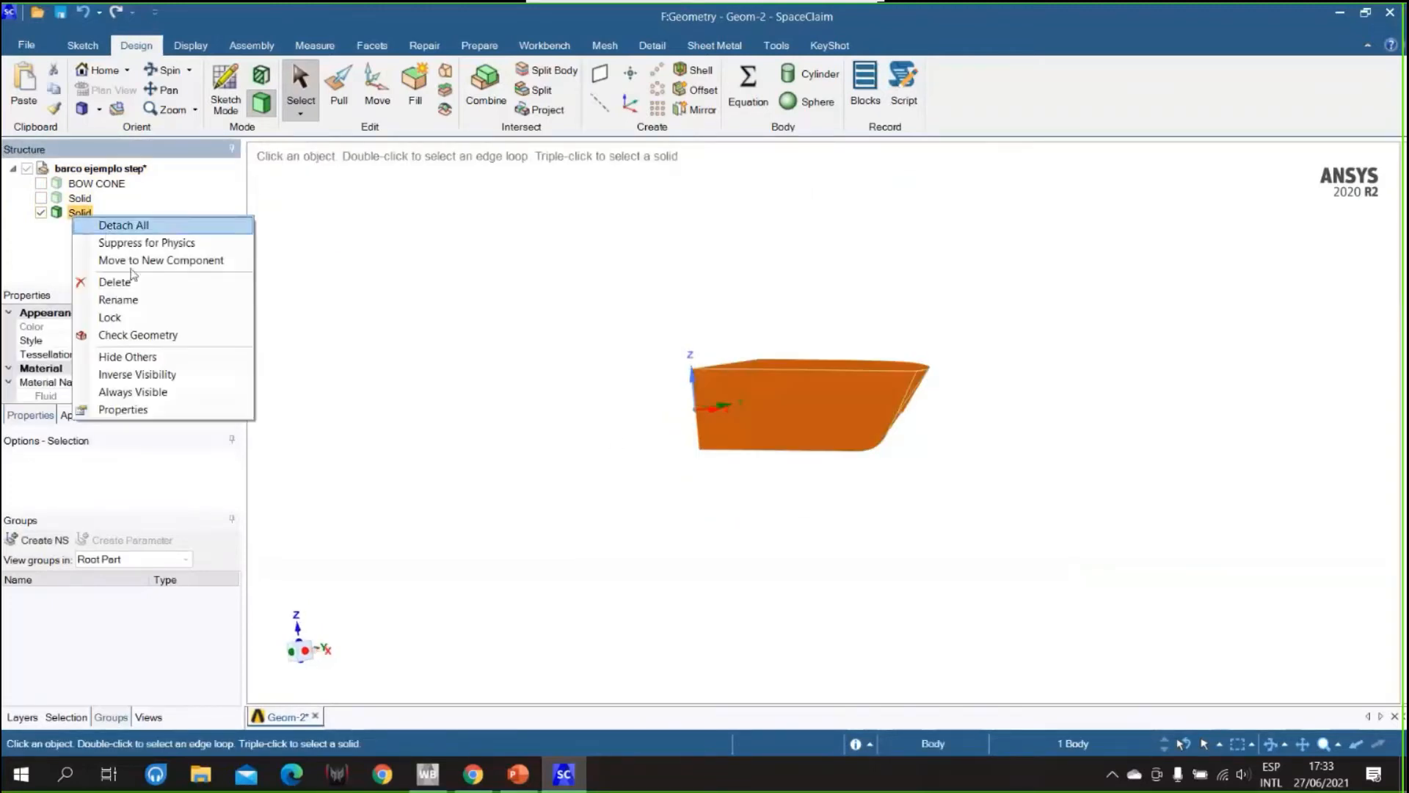
click(130, 281)
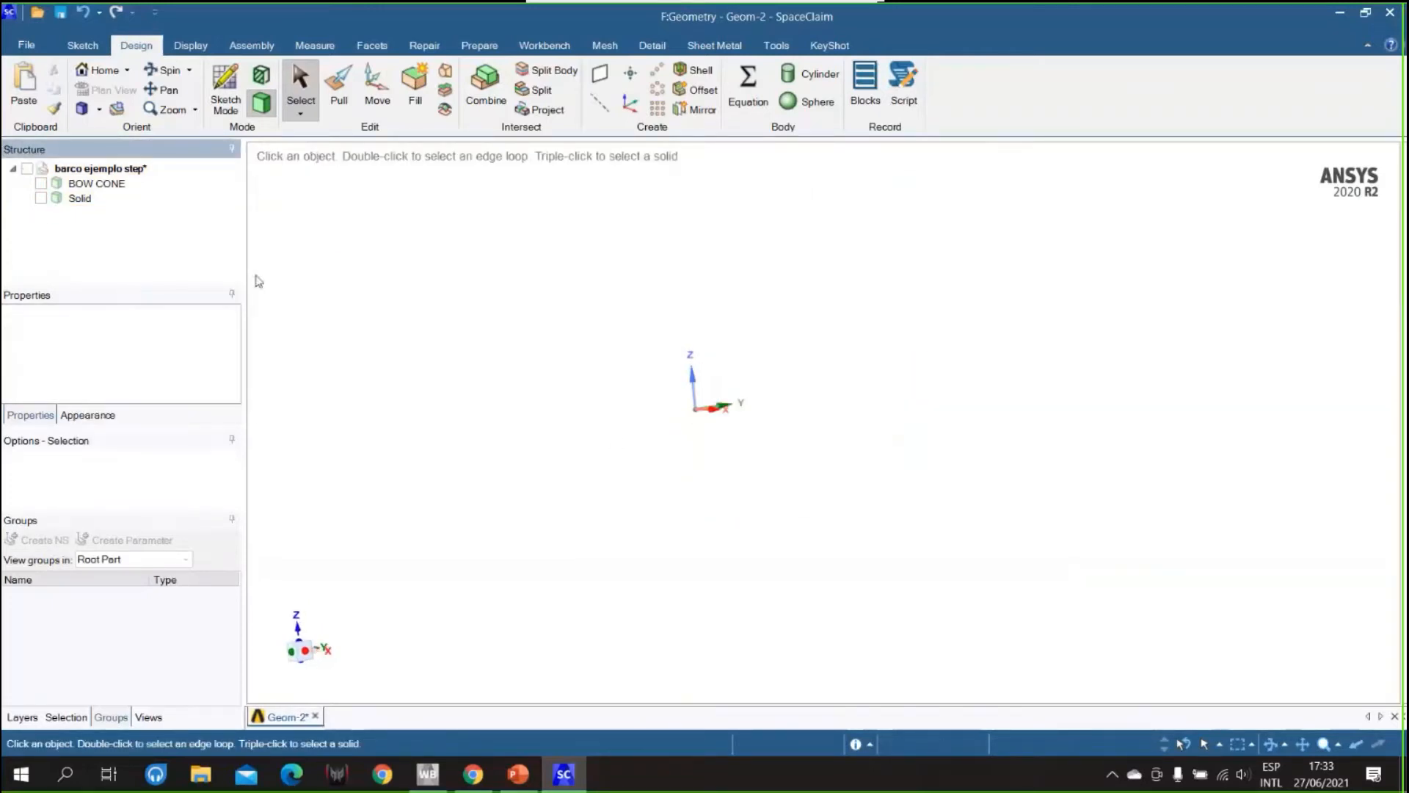
- Show the BOW CONE body and the box solid again
click(41, 198)
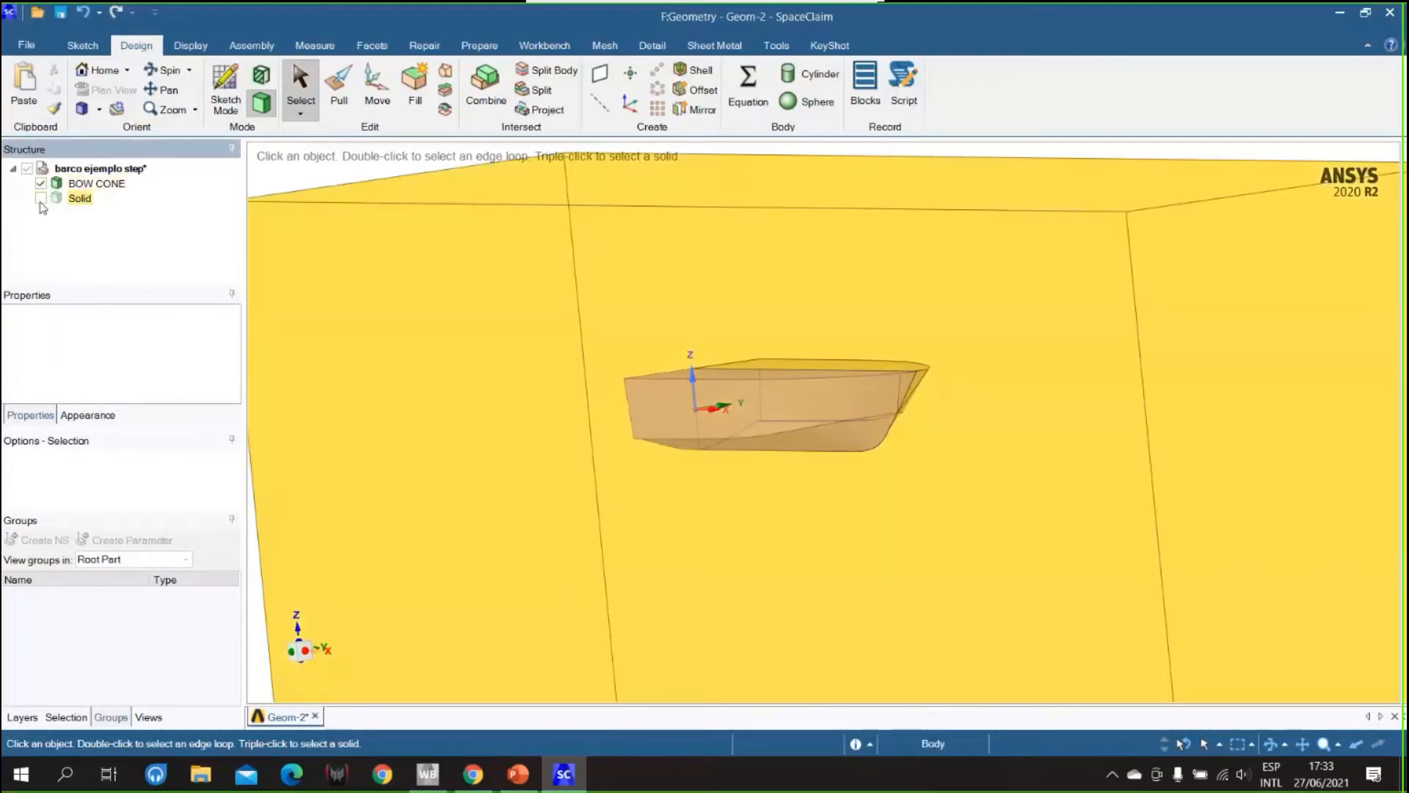
scroll(444, 429, down, 5)
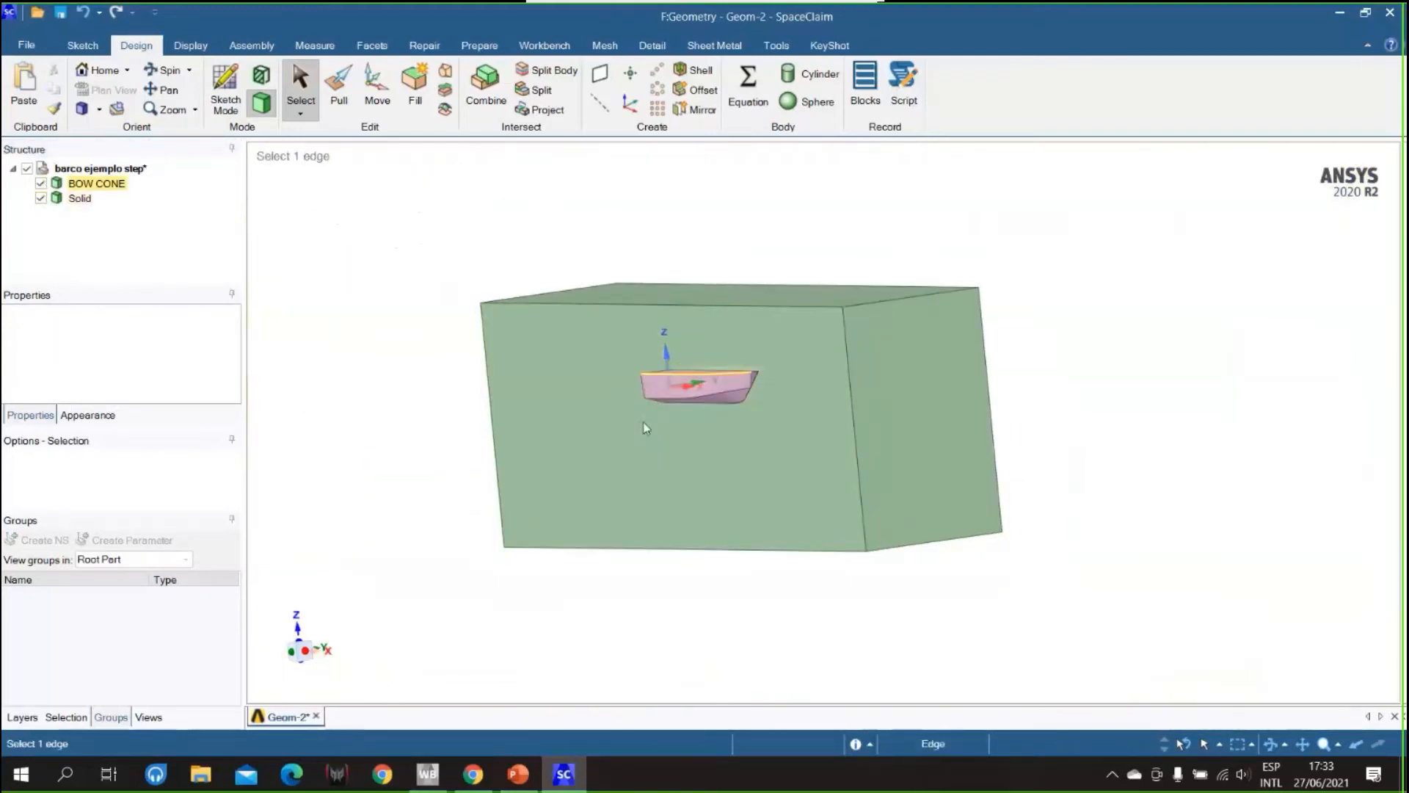
middle_drag(444, 429, 557, 560)
middle_drag(651, 588, 608, 557)
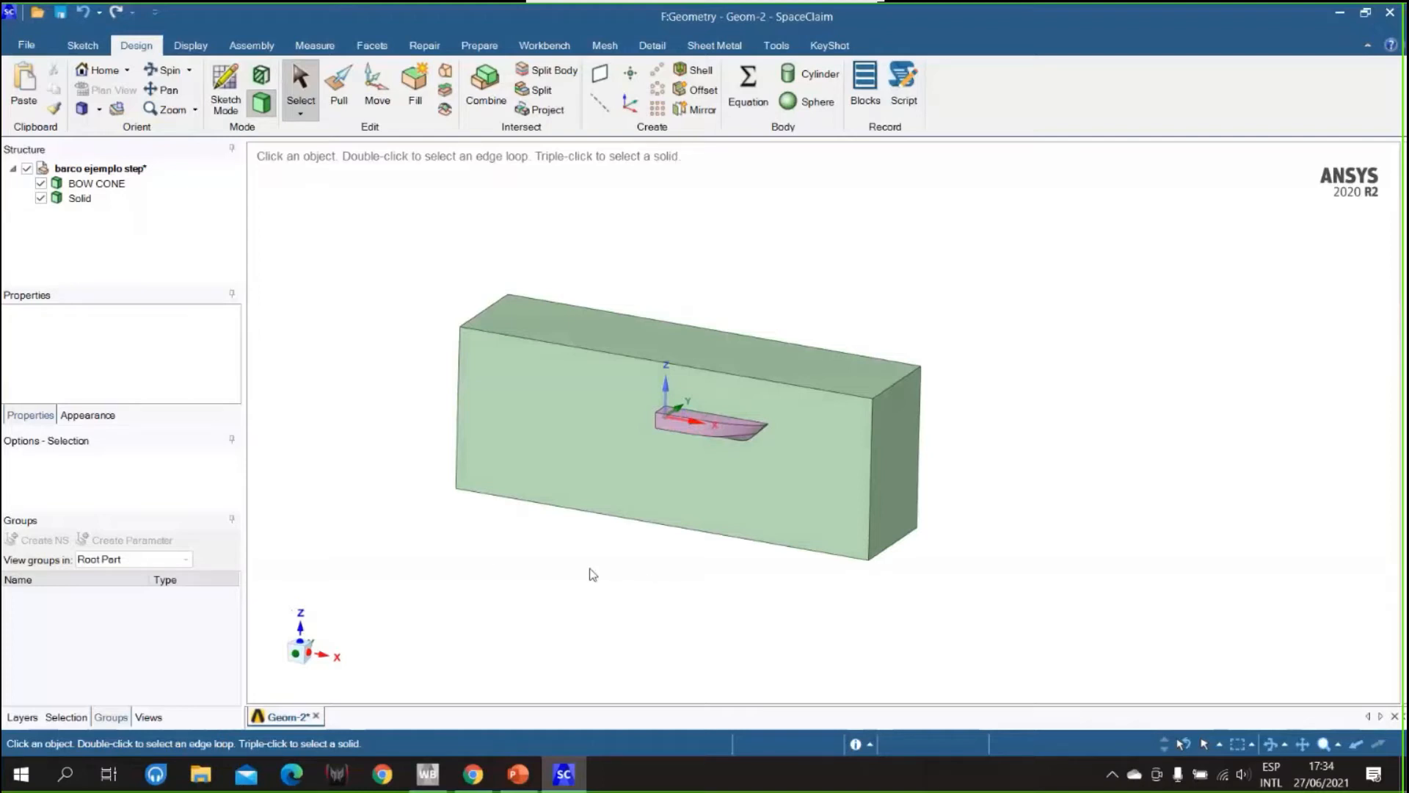
- Suppress the BOW CONE body for physics and hide it
click(100, 188)
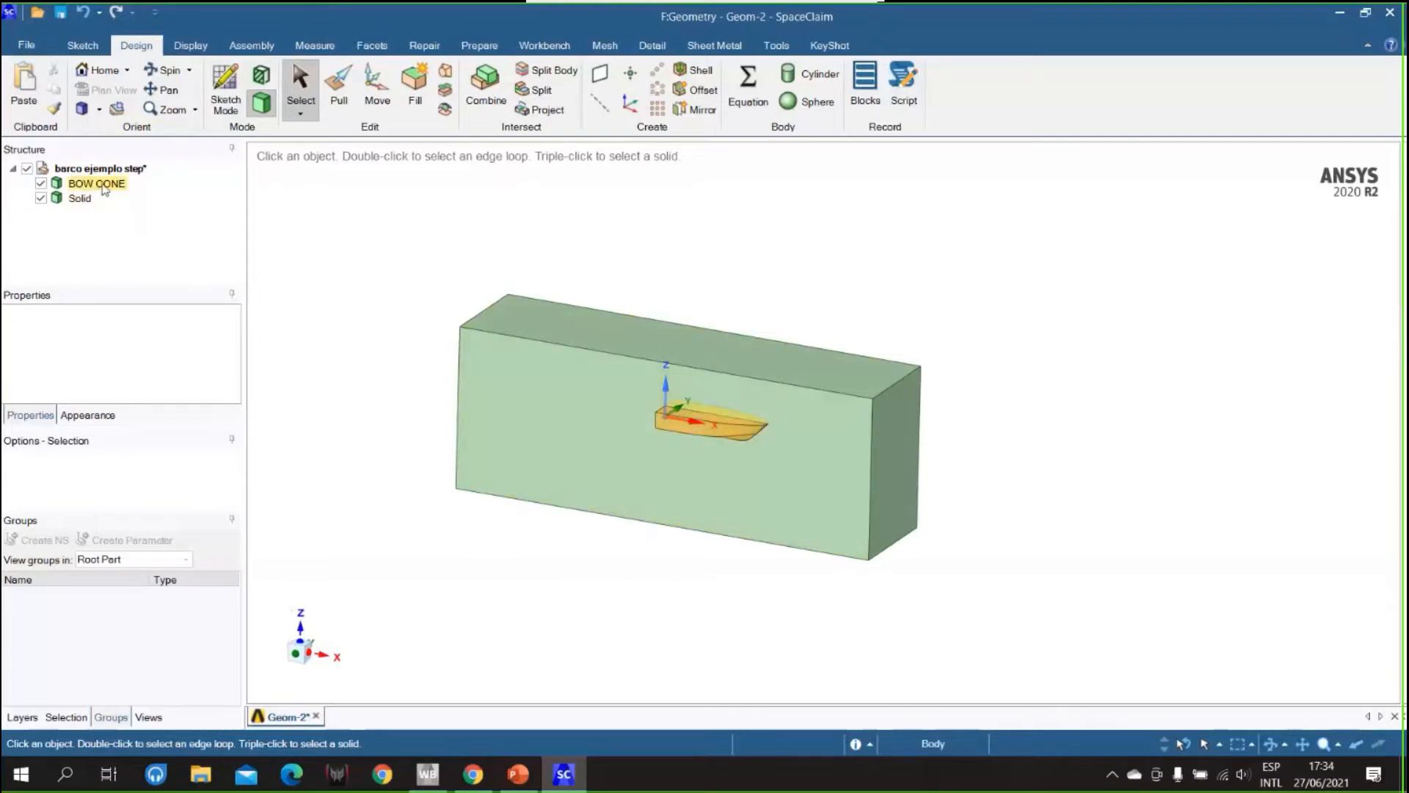
right_click(102, 190)
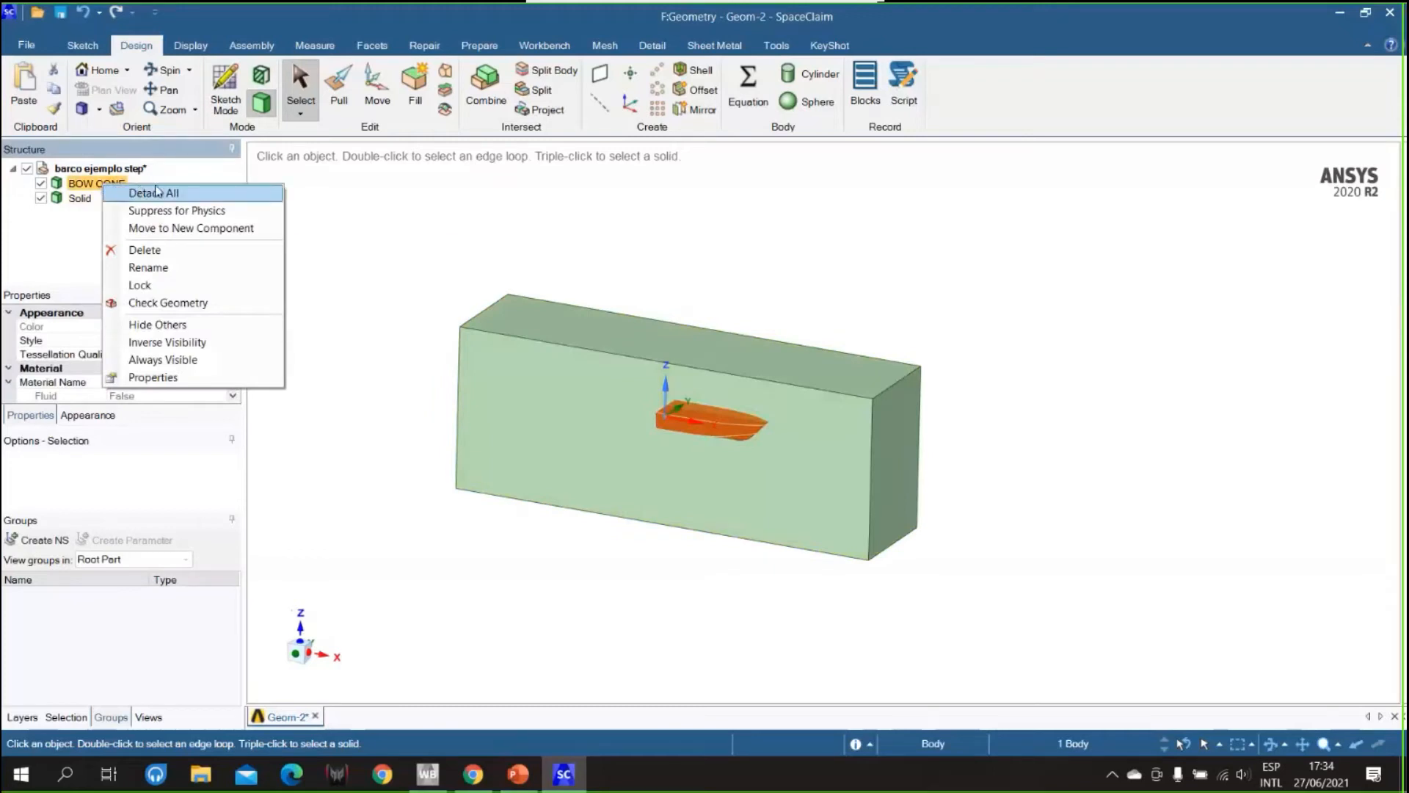
click(79, 245)
right_click(99, 182)
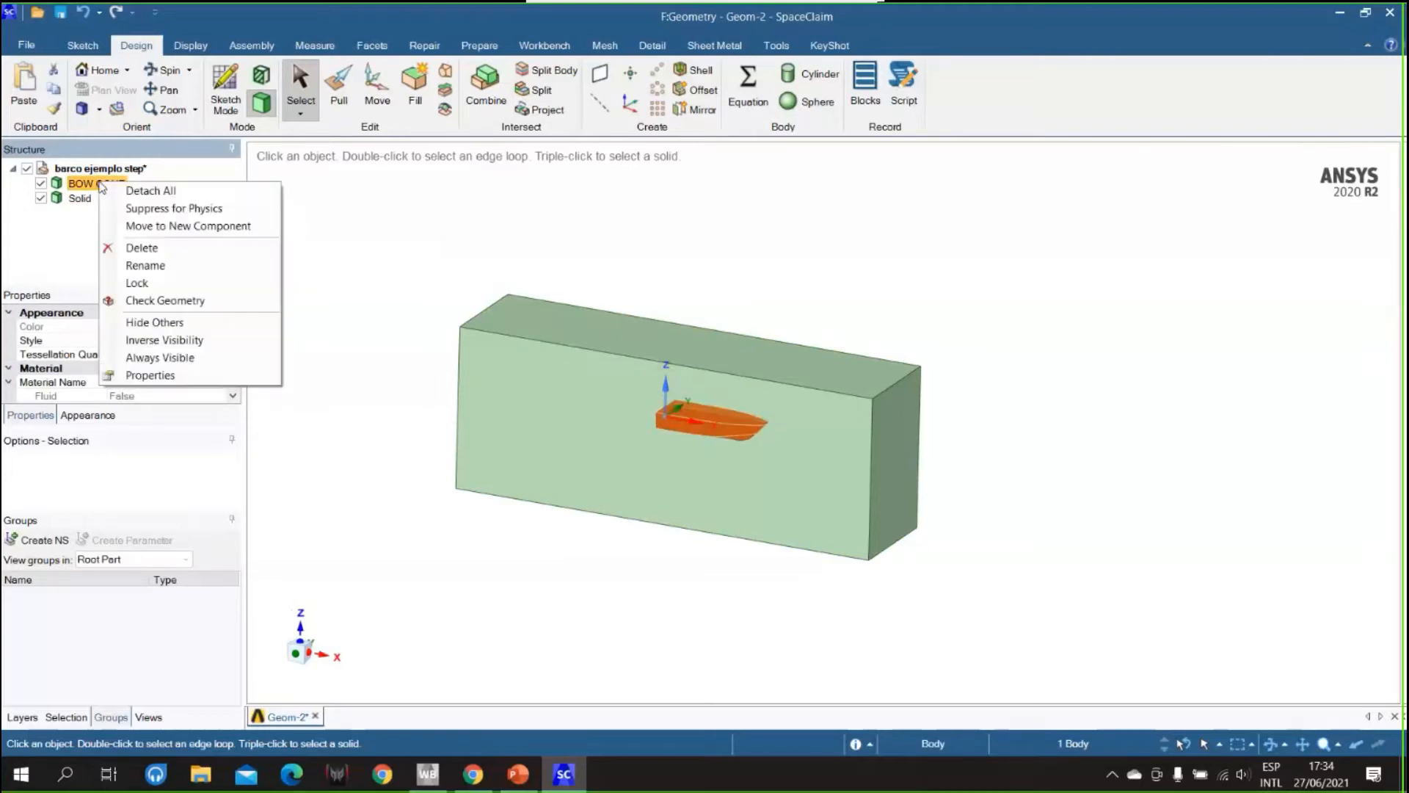
click(180, 209)
click(41, 184)
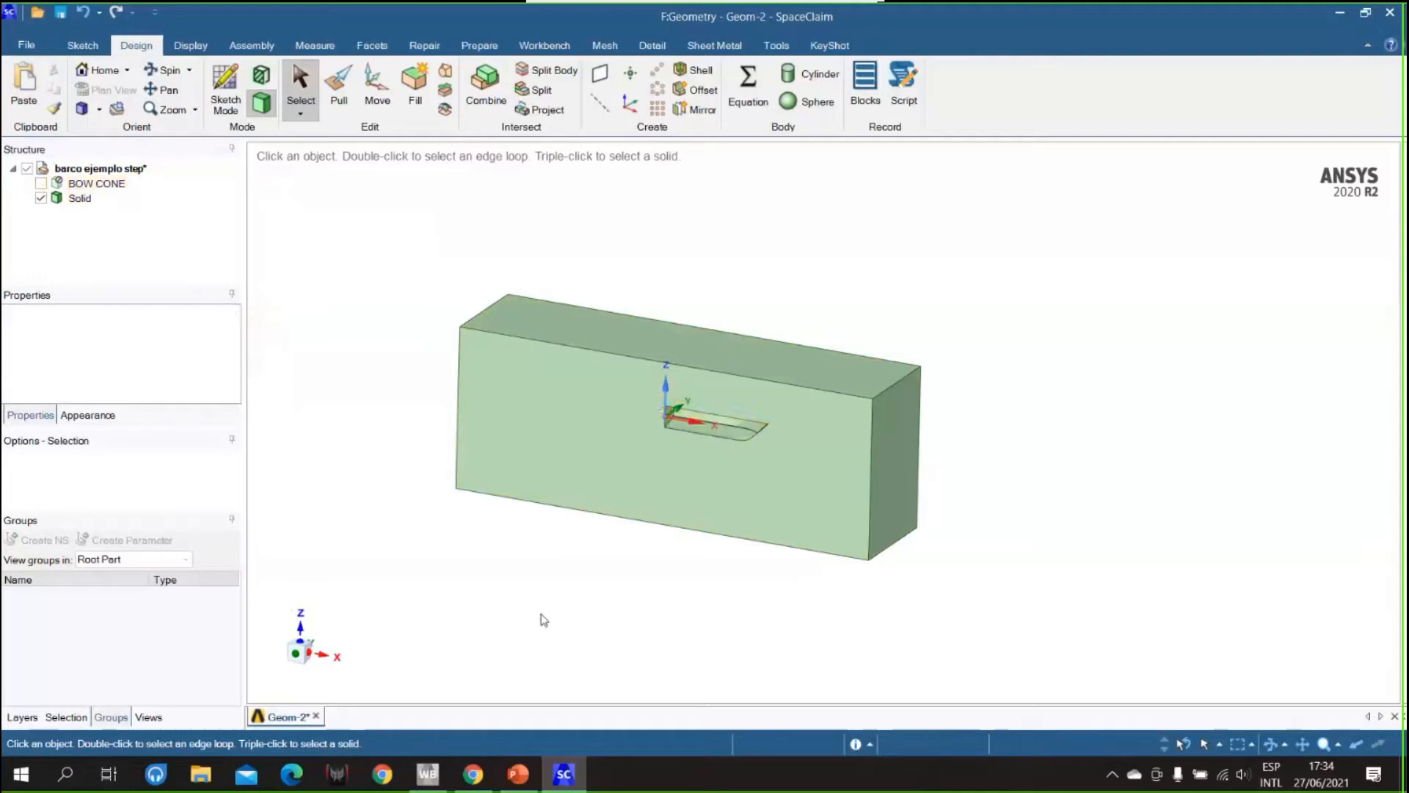
- Examine the hull-shaped cavity in the box and view the geometry repair slide in PowerPoint
scroll(591, 566, up, 3)
mouse_move(602, 568)
middle_down()
mouse_move(632, 557)
mouse_move(671, 588)
mouse_move(679, 560)
mouse_move(676, 611)
mouse_move(712, 629)
mouse_move(742, 583)
mouse_move(660, 614)
mouse_move(790, 361)
middle_up()
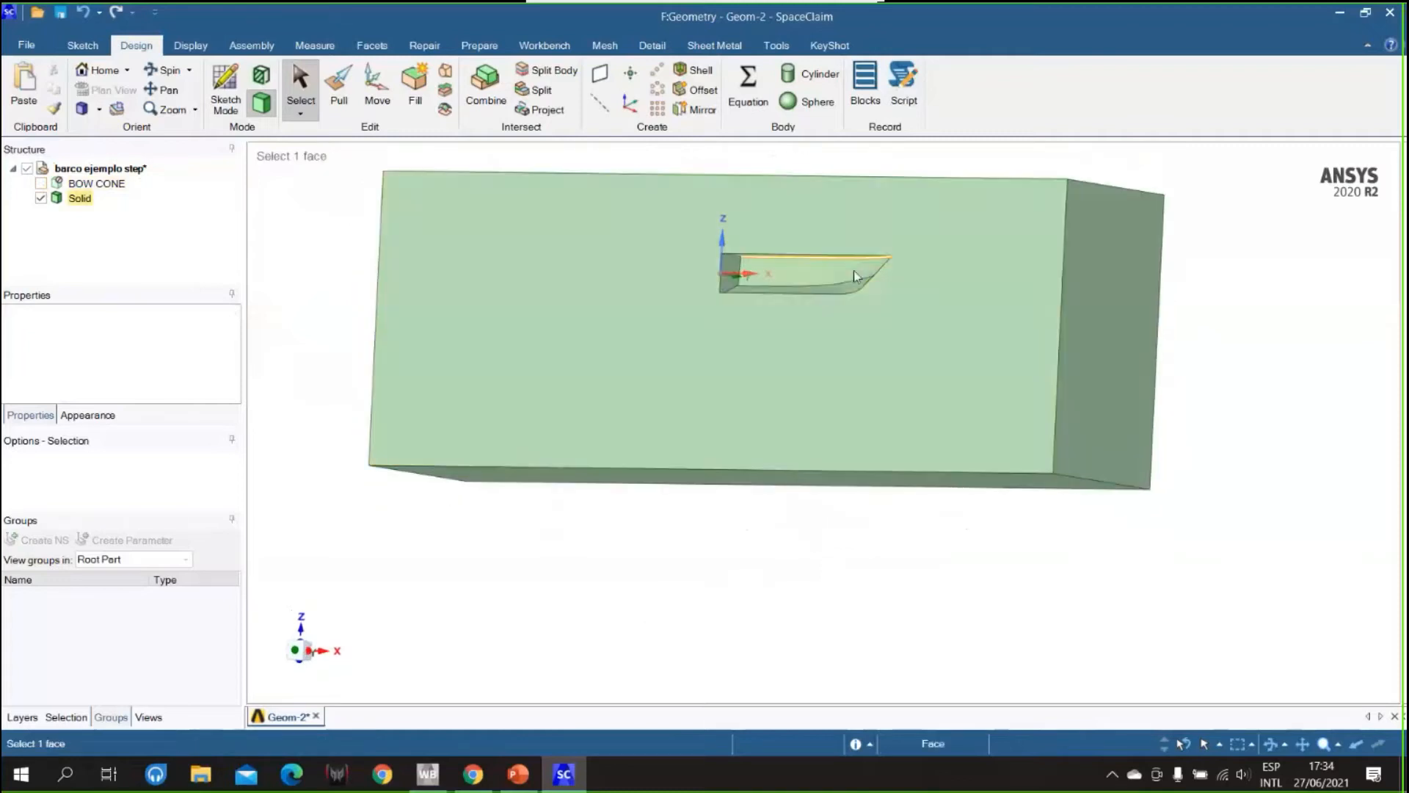
middle_drag(619, 626, 736, 602)
scroll(924, 257, up, 3)
scroll(932, 265, up, 5)
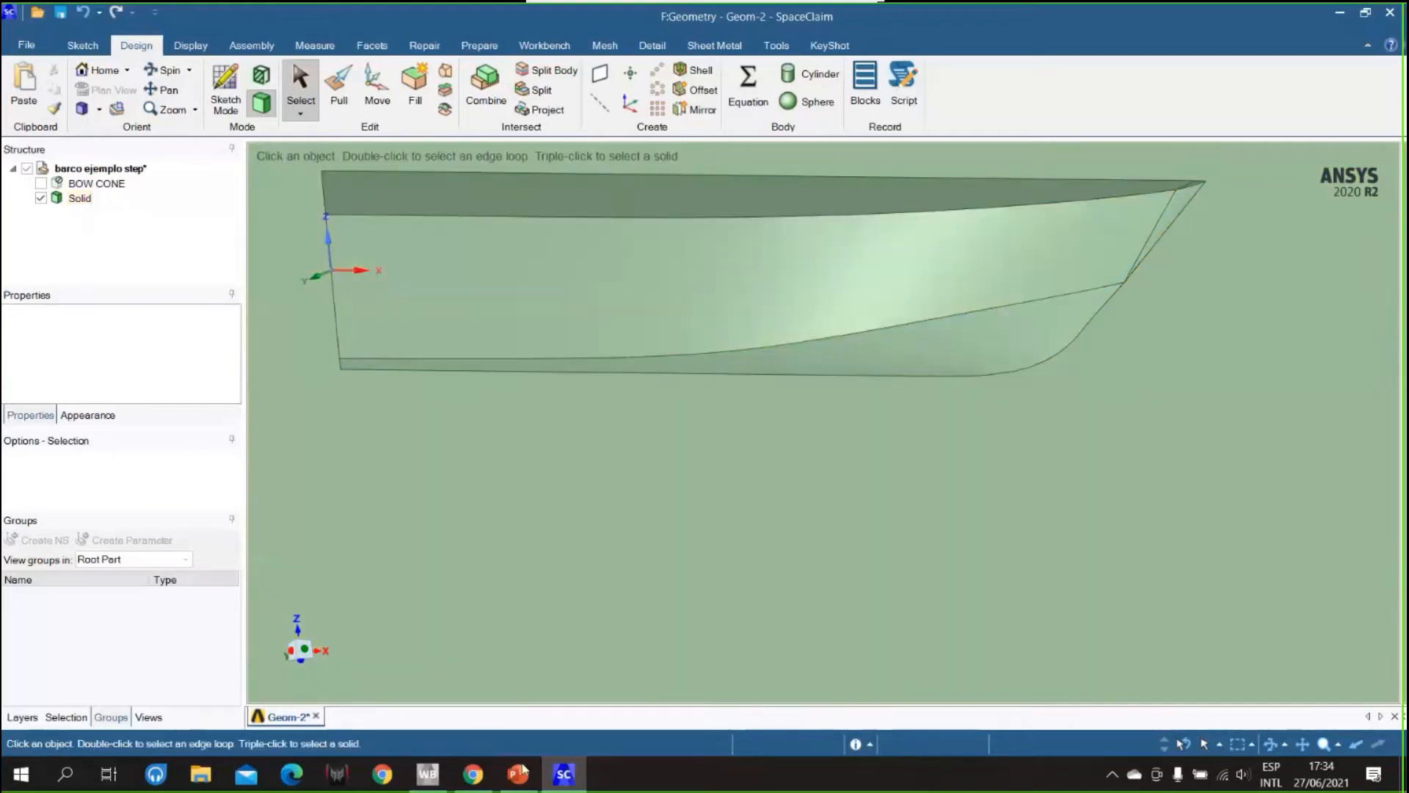
click(561, 772)
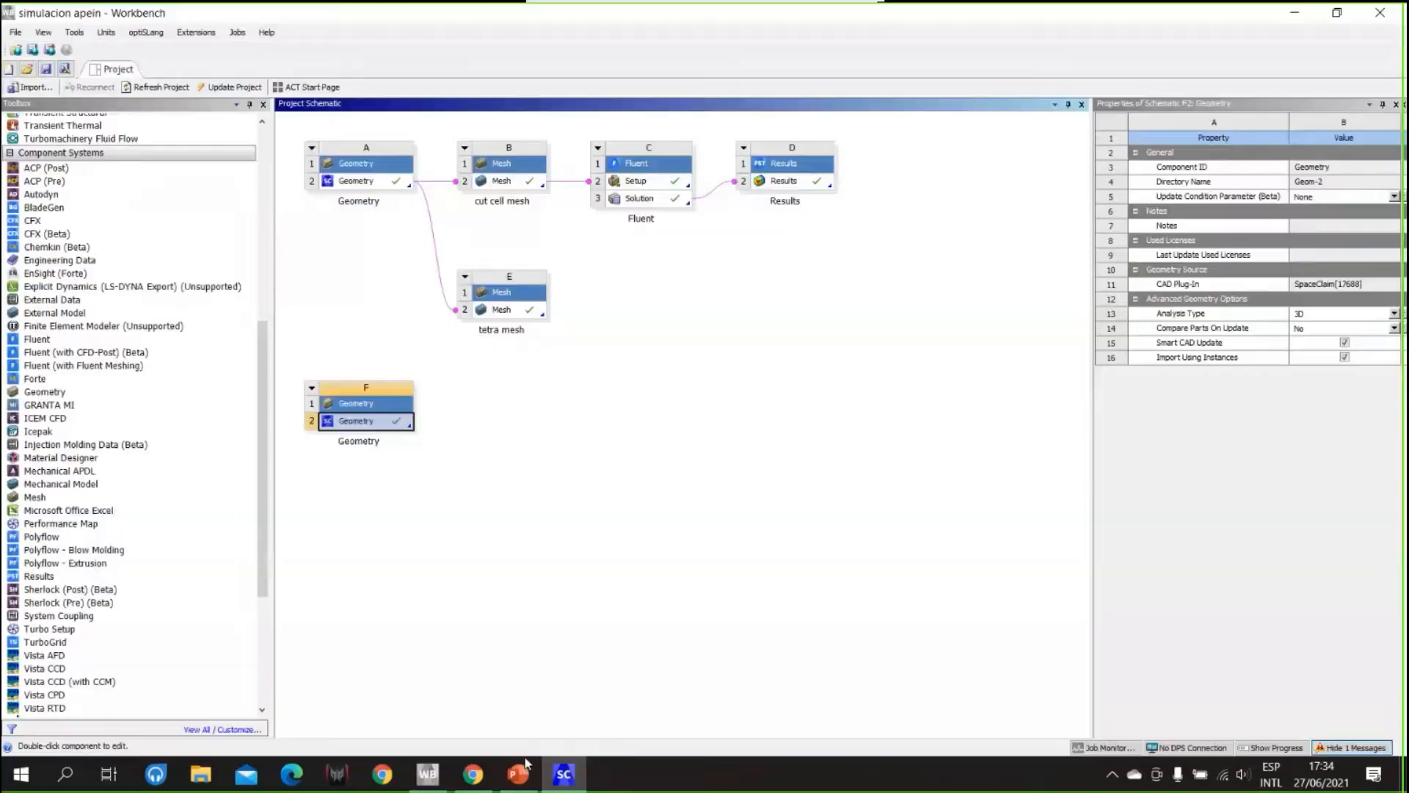
click(520, 773)
click(104, 591)
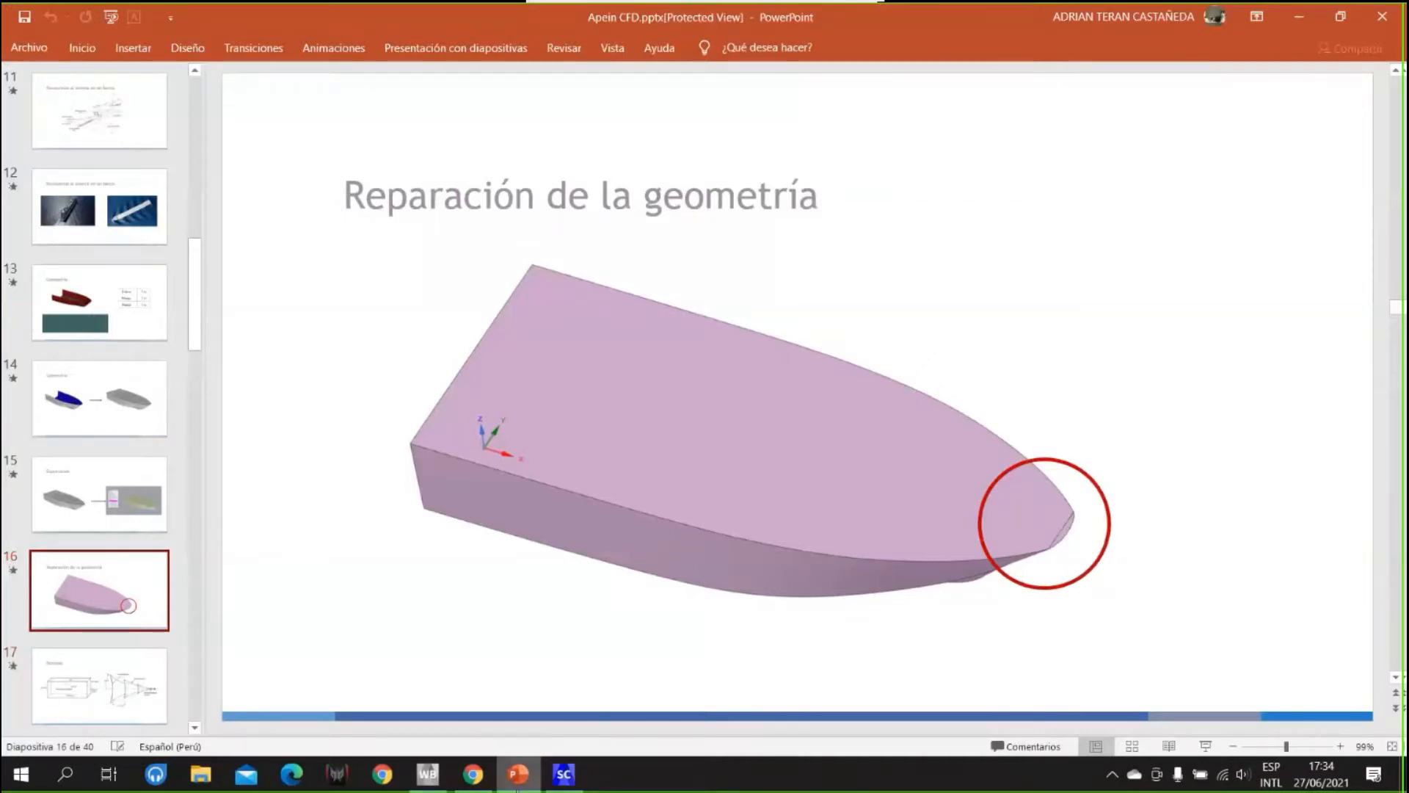
- Switch back to SpaceClaim and examine the faces at the bow tip of the hull cavity
click(563, 774)
click(944, 337)
middle_drag(944, 336, 703, 327)
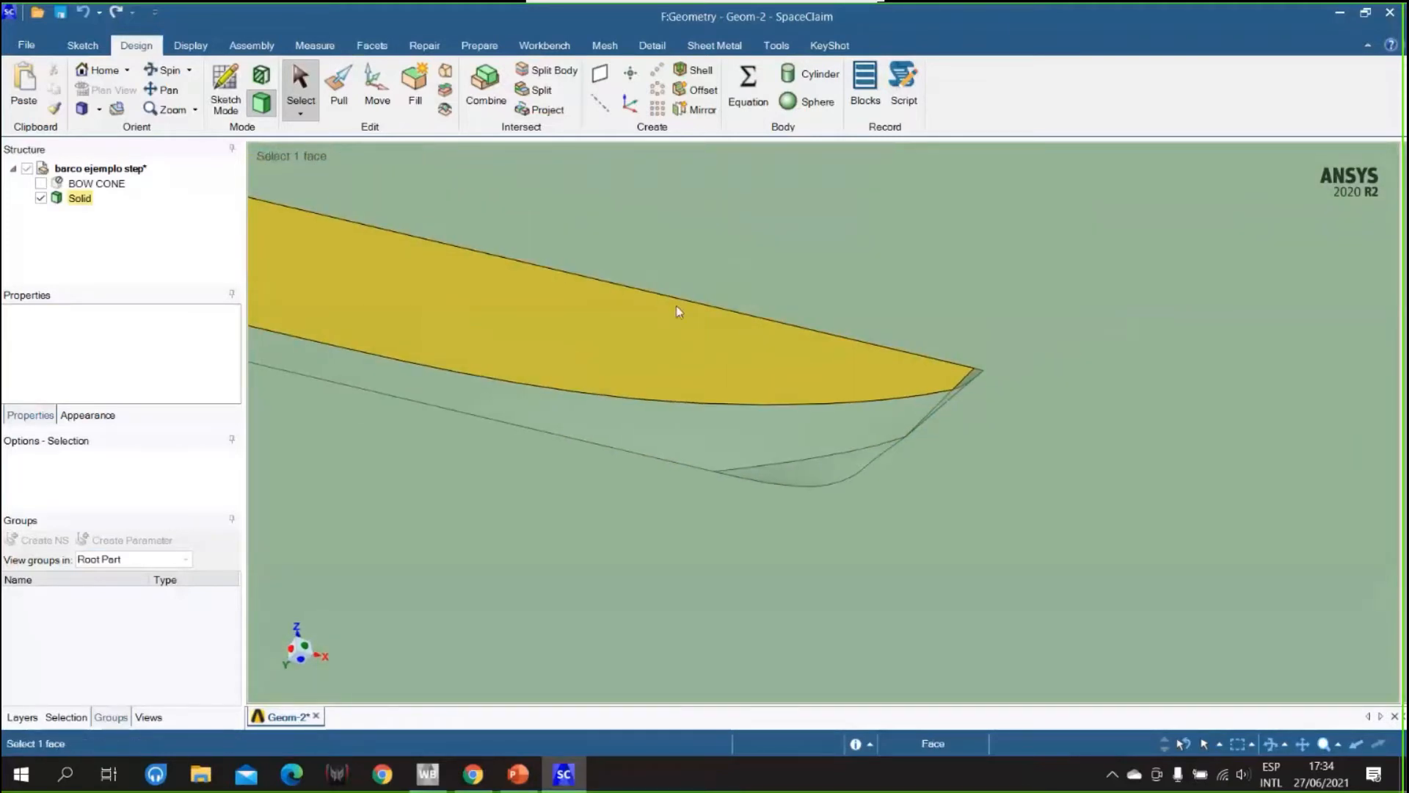
ctrl+click(672, 303)
click(716, 361)
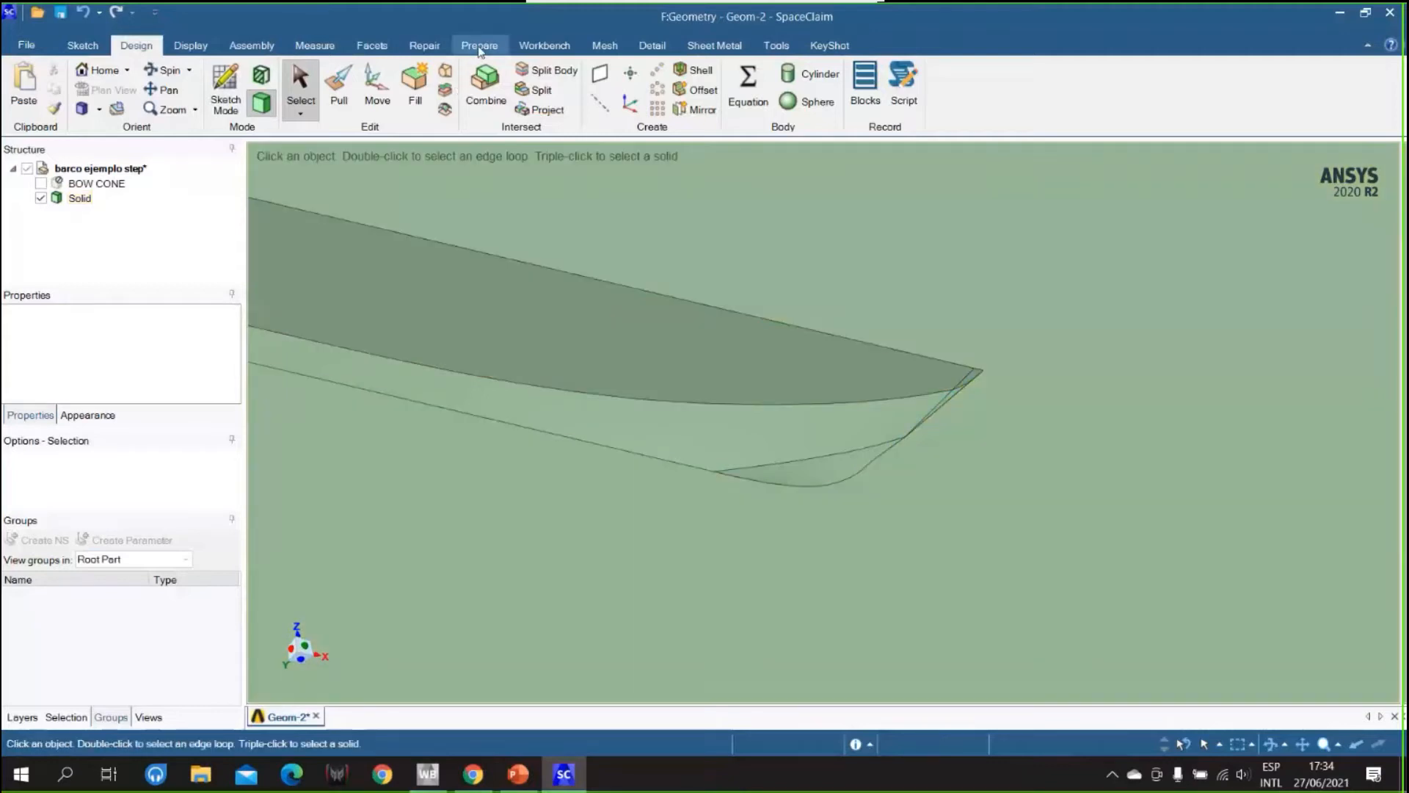
click(433, 48)
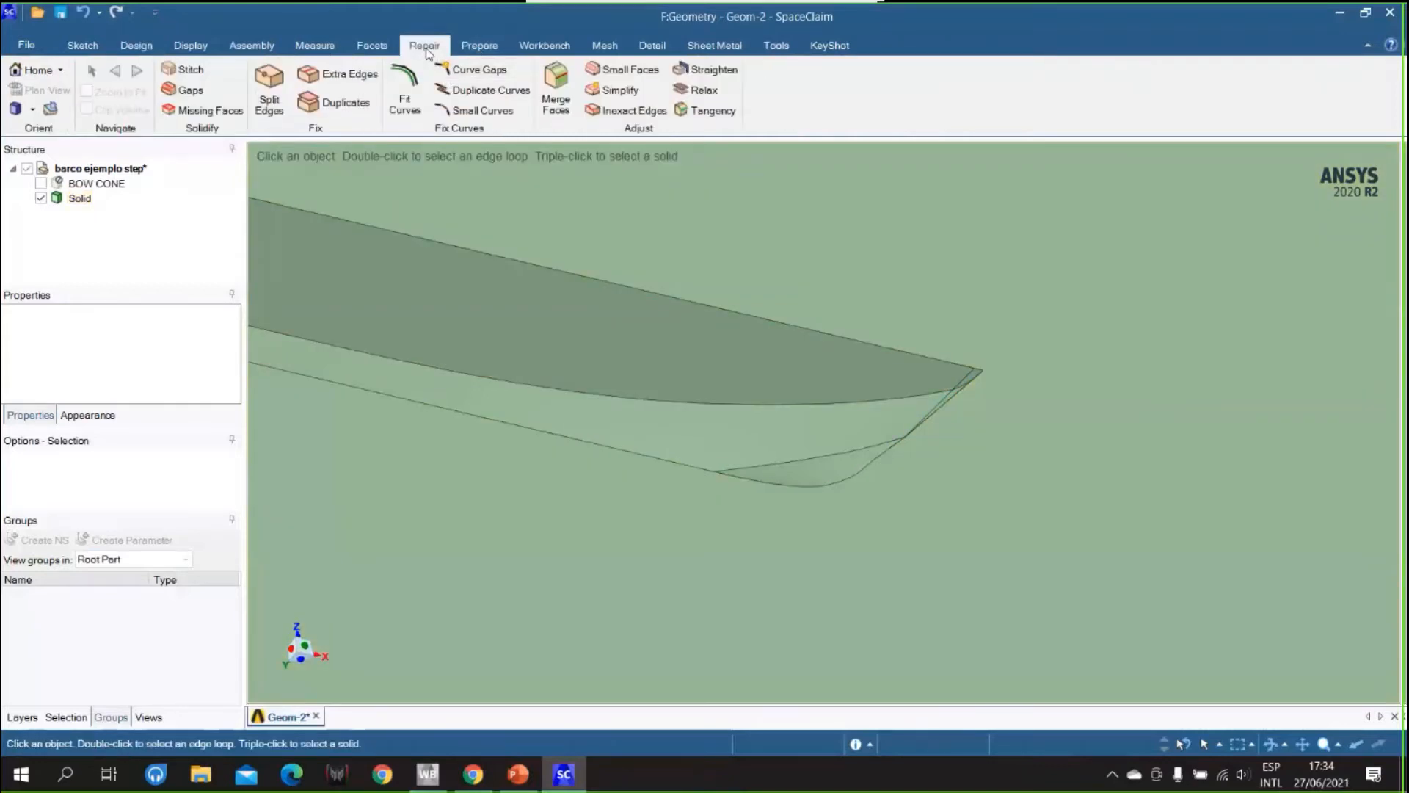
click(479, 47)
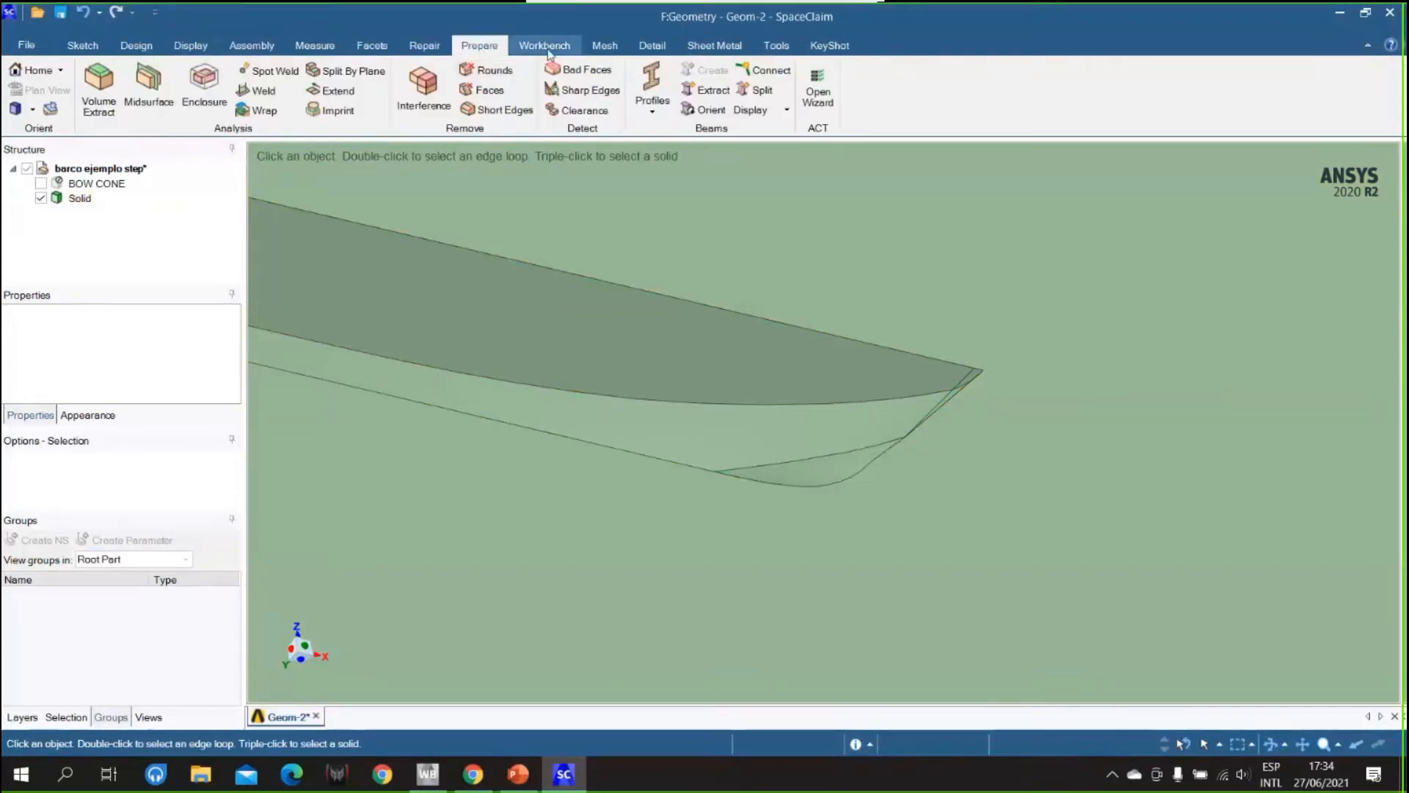
click(544, 45)
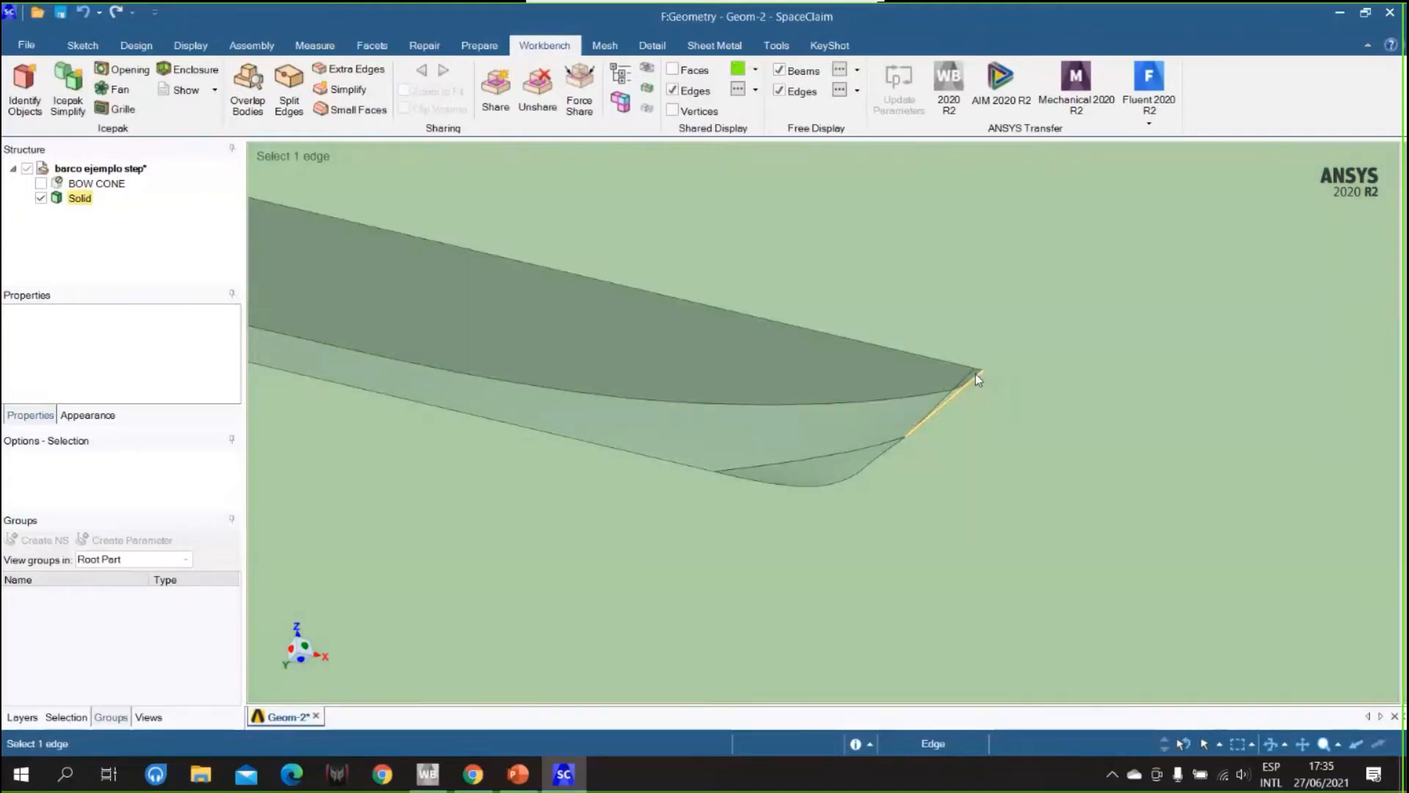
click(973, 371)
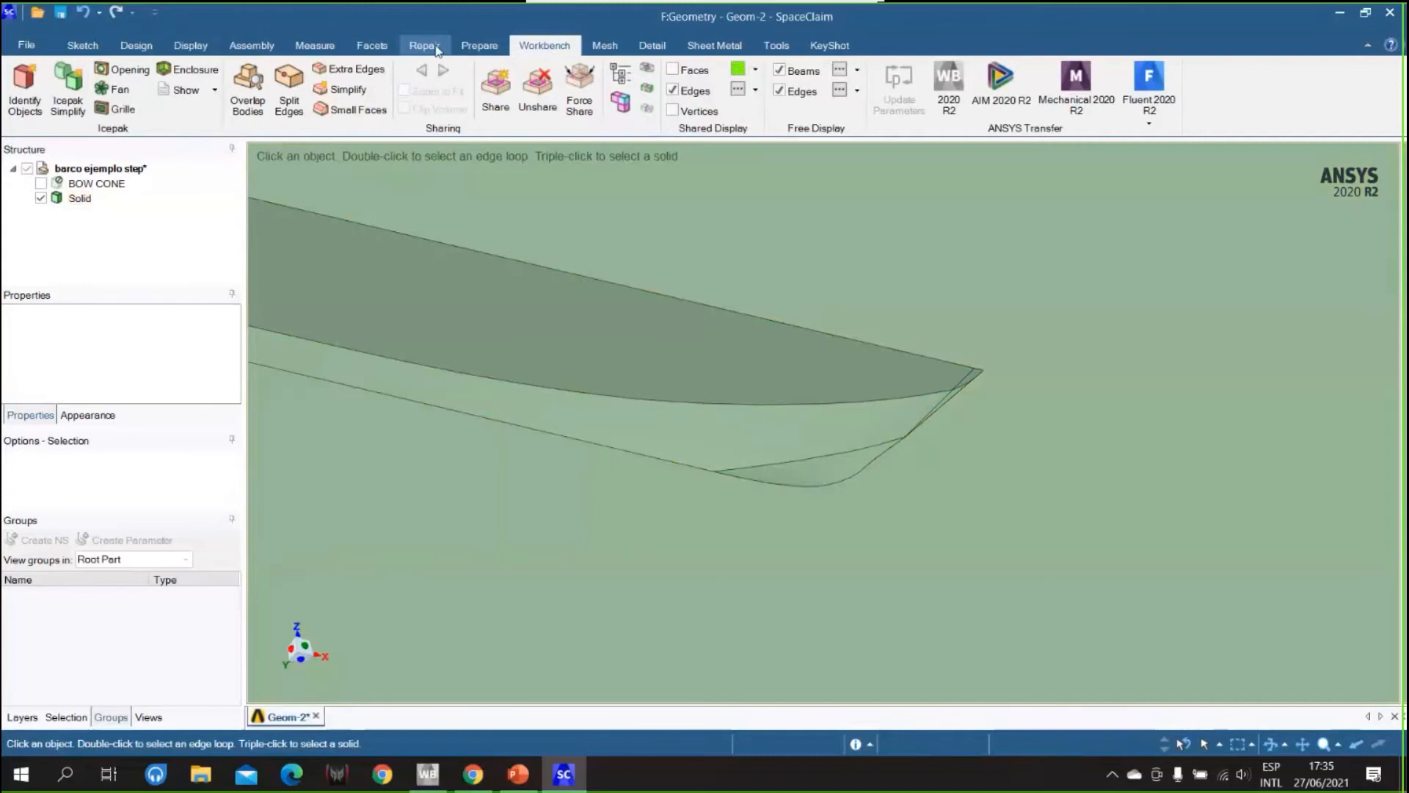
- Merge the small triangular face at the bow tip with the large deck face of the hull cavity using Merge Faces
click(439, 47)
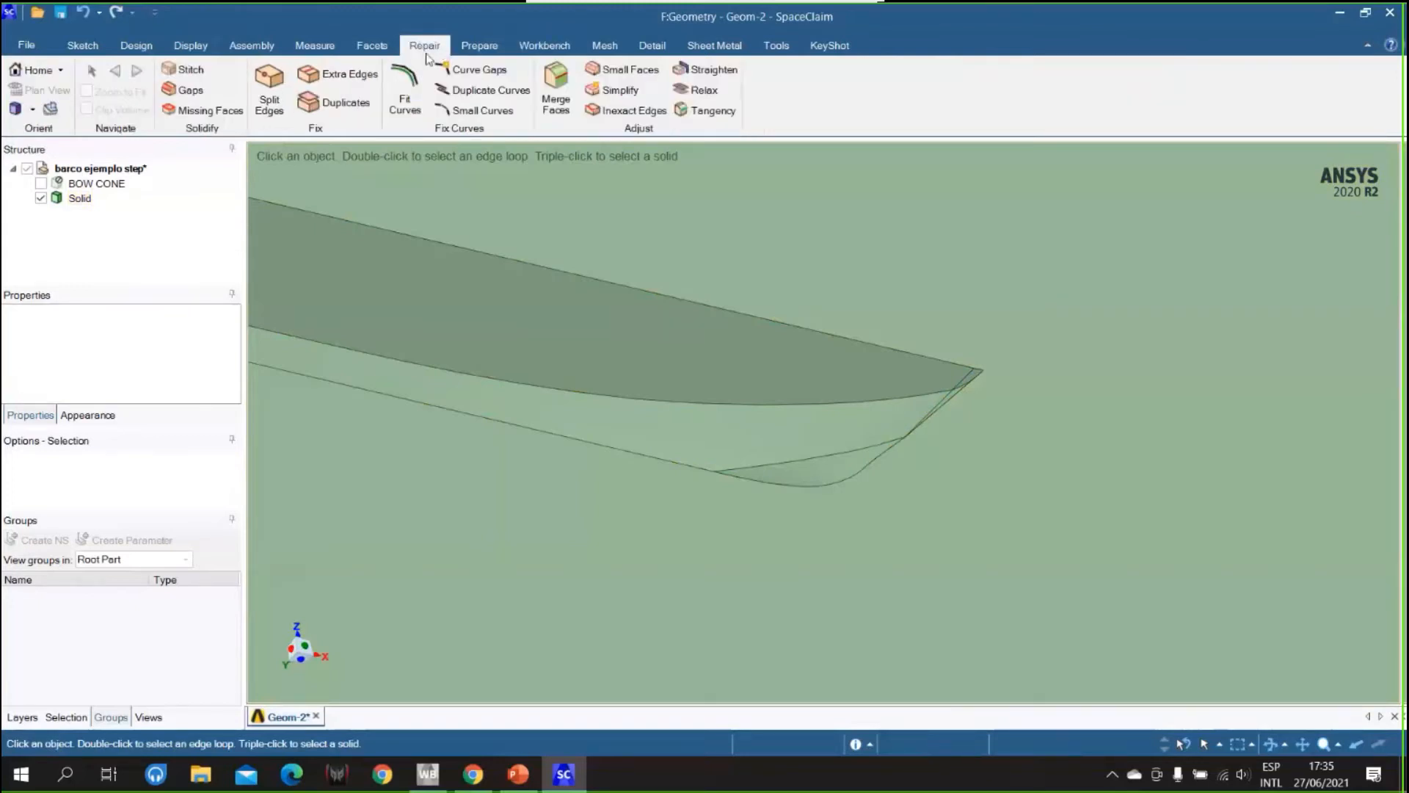
click(558, 77)
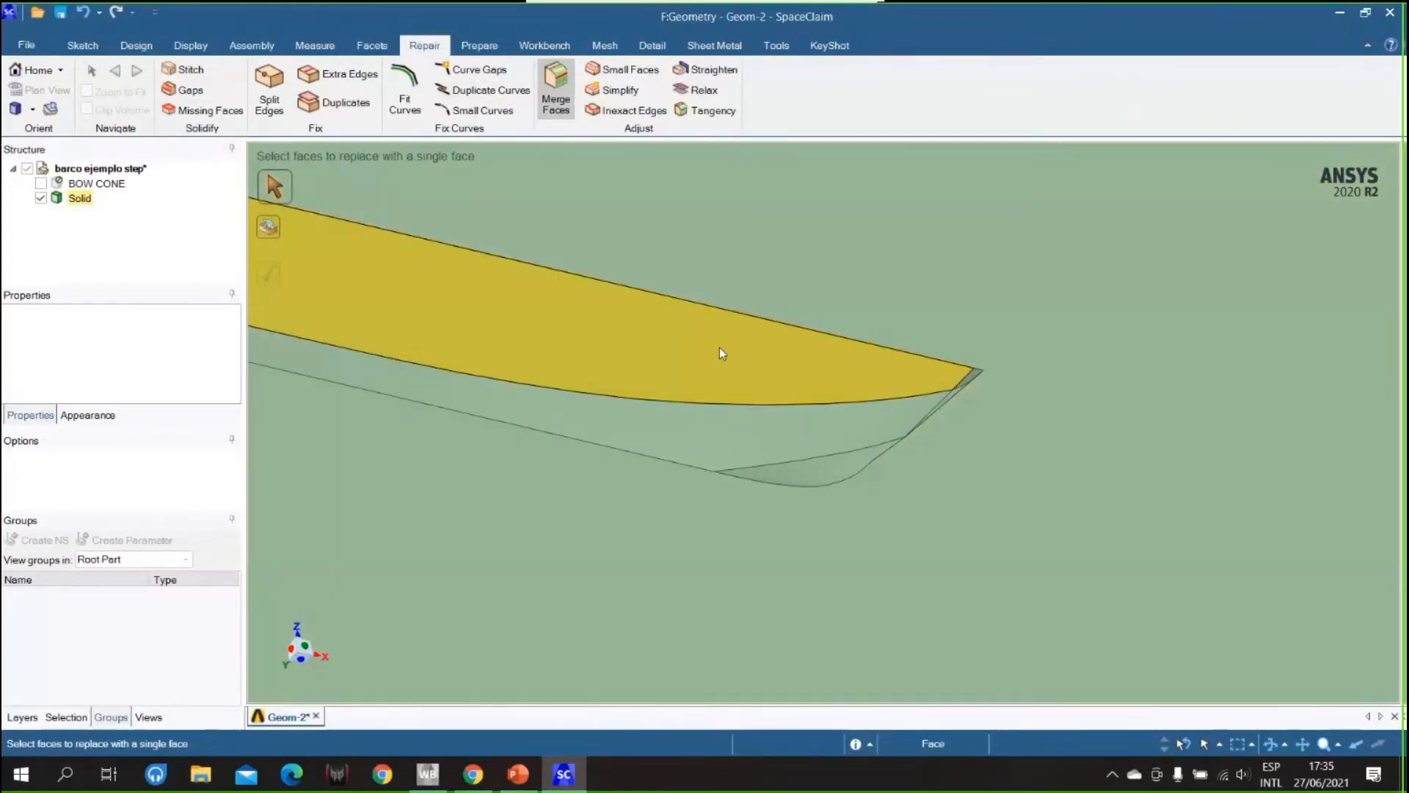
click(710, 367)
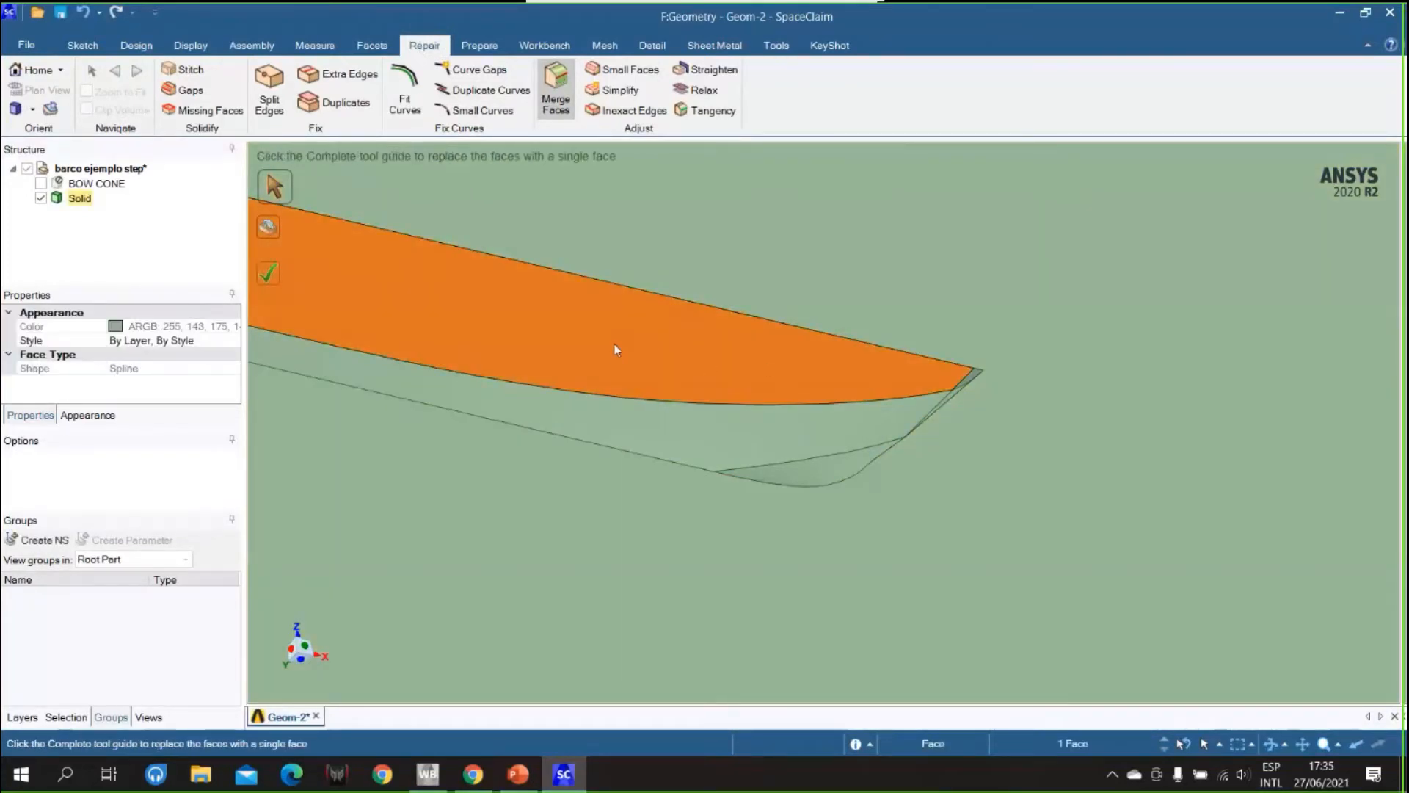
click(977, 377)
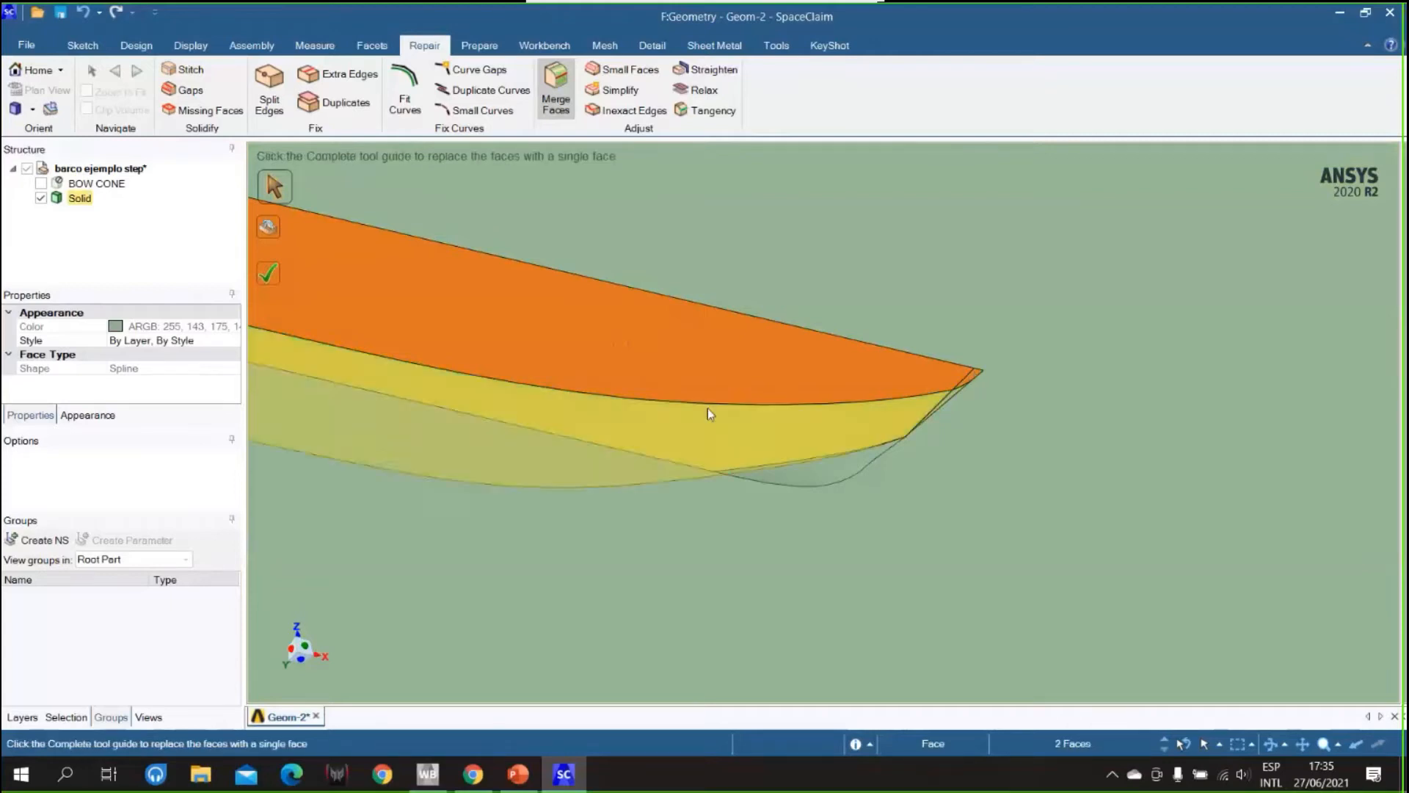
click(272, 277)
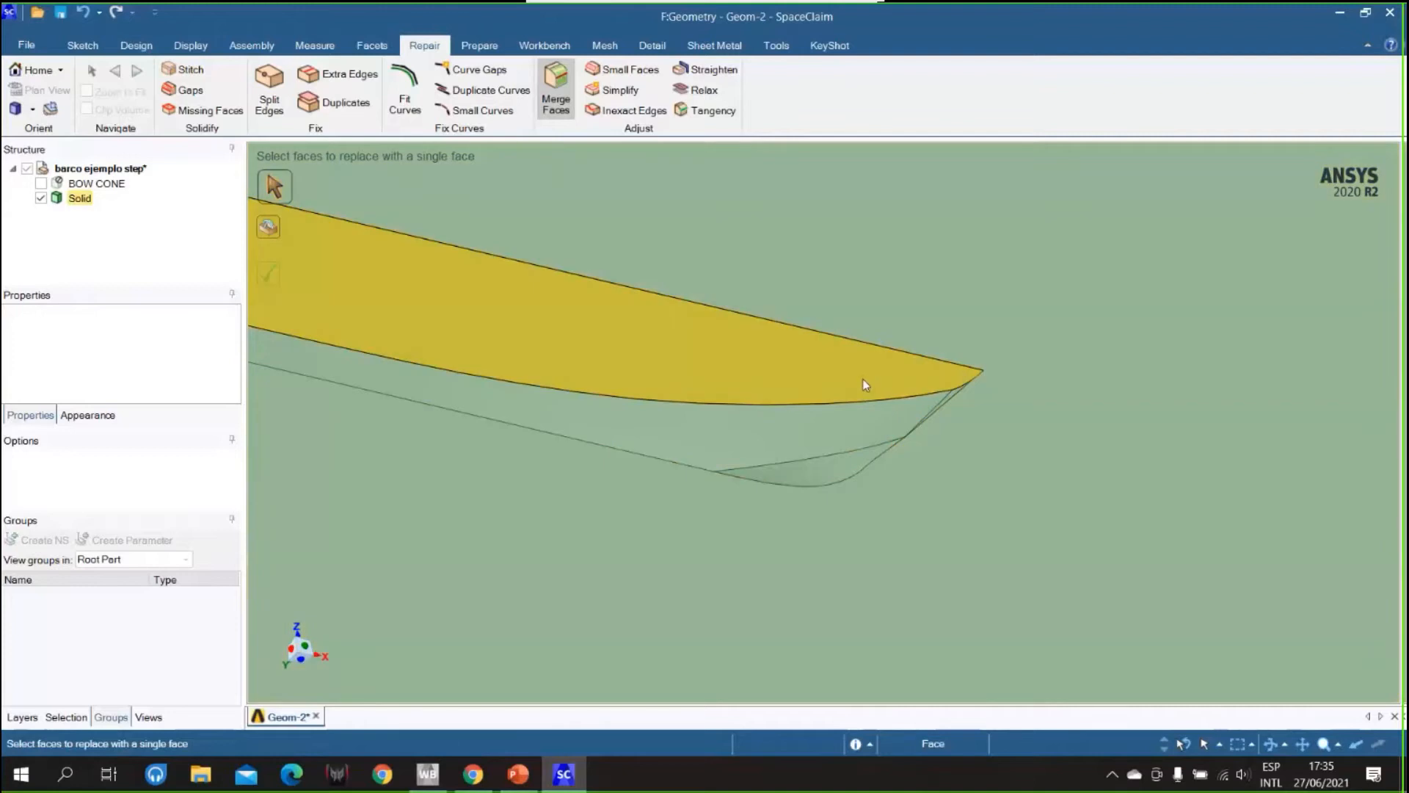
key(Escape)
- Examine the repaired hull cavity in the box and view the domain and meshing slides in PowerPoint
middle_drag(861, 371, 831, 397)
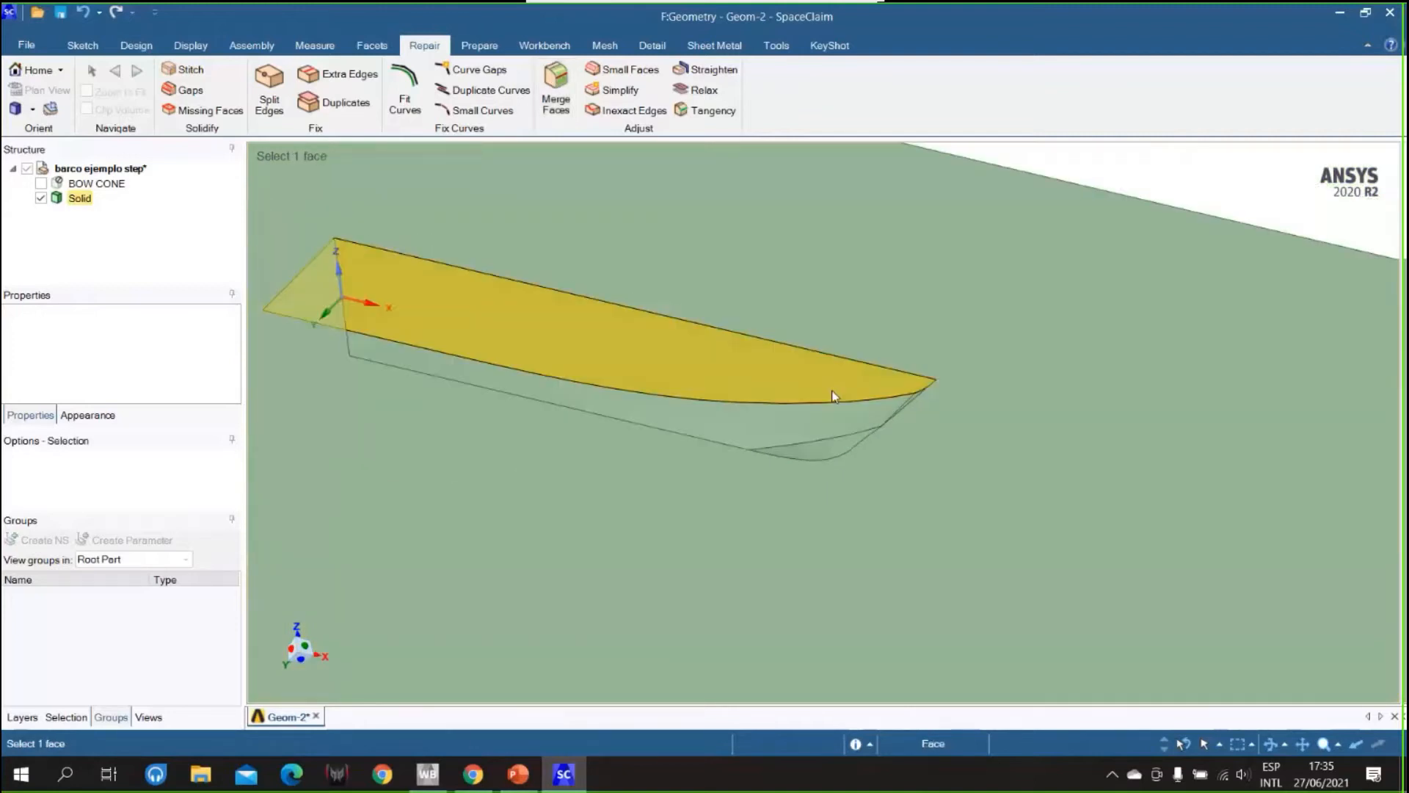
scroll(831, 391, down, 10)
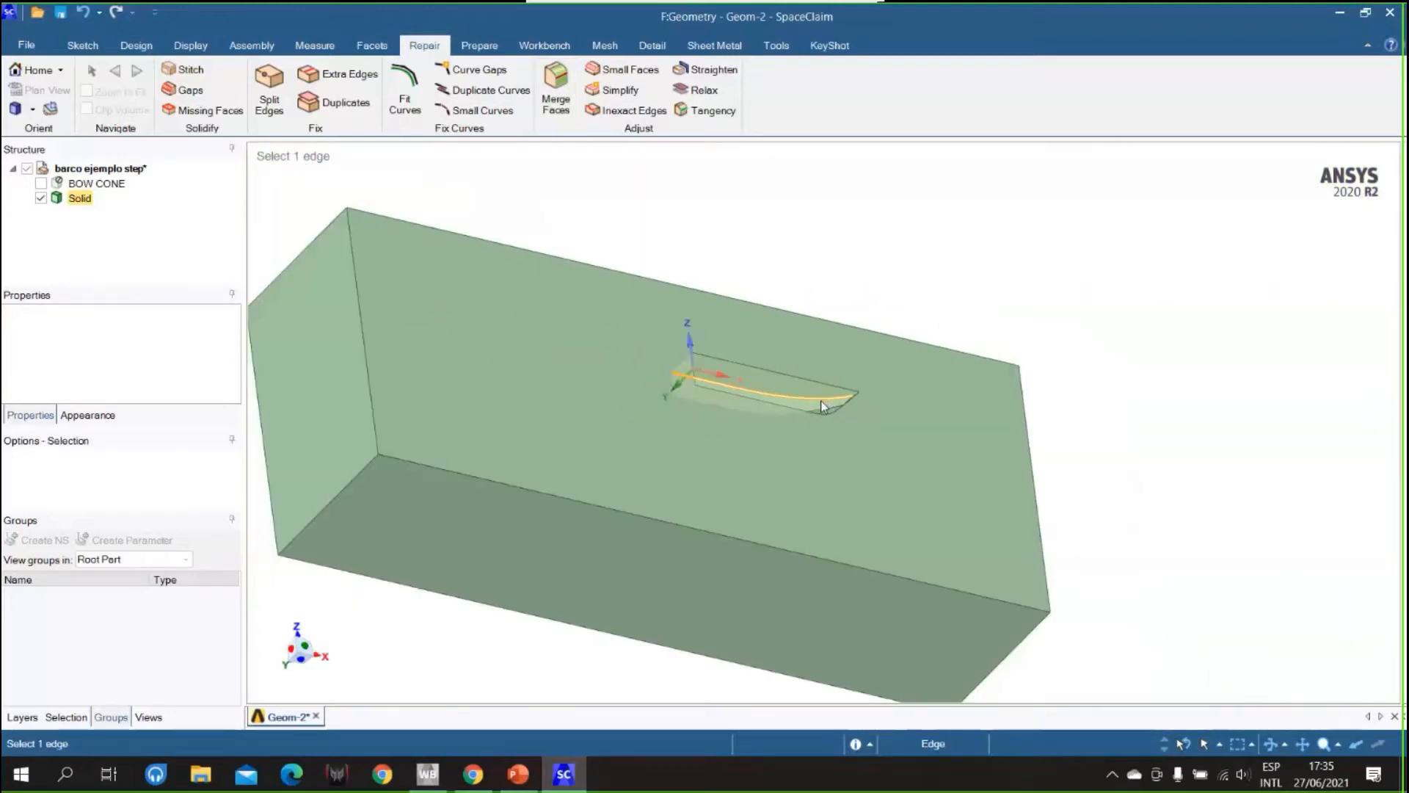
middle_drag(822, 403, 723, 512)
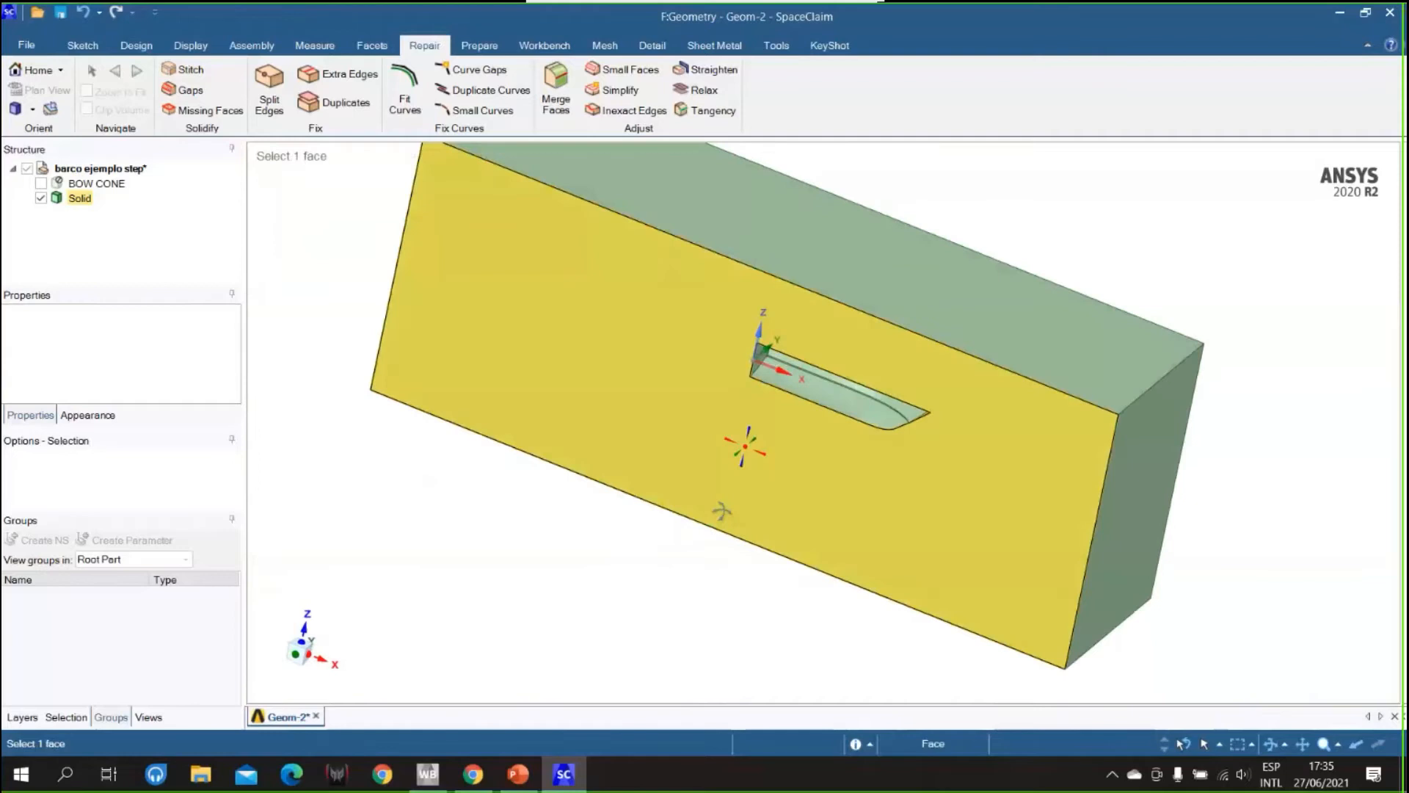
click(518, 774)
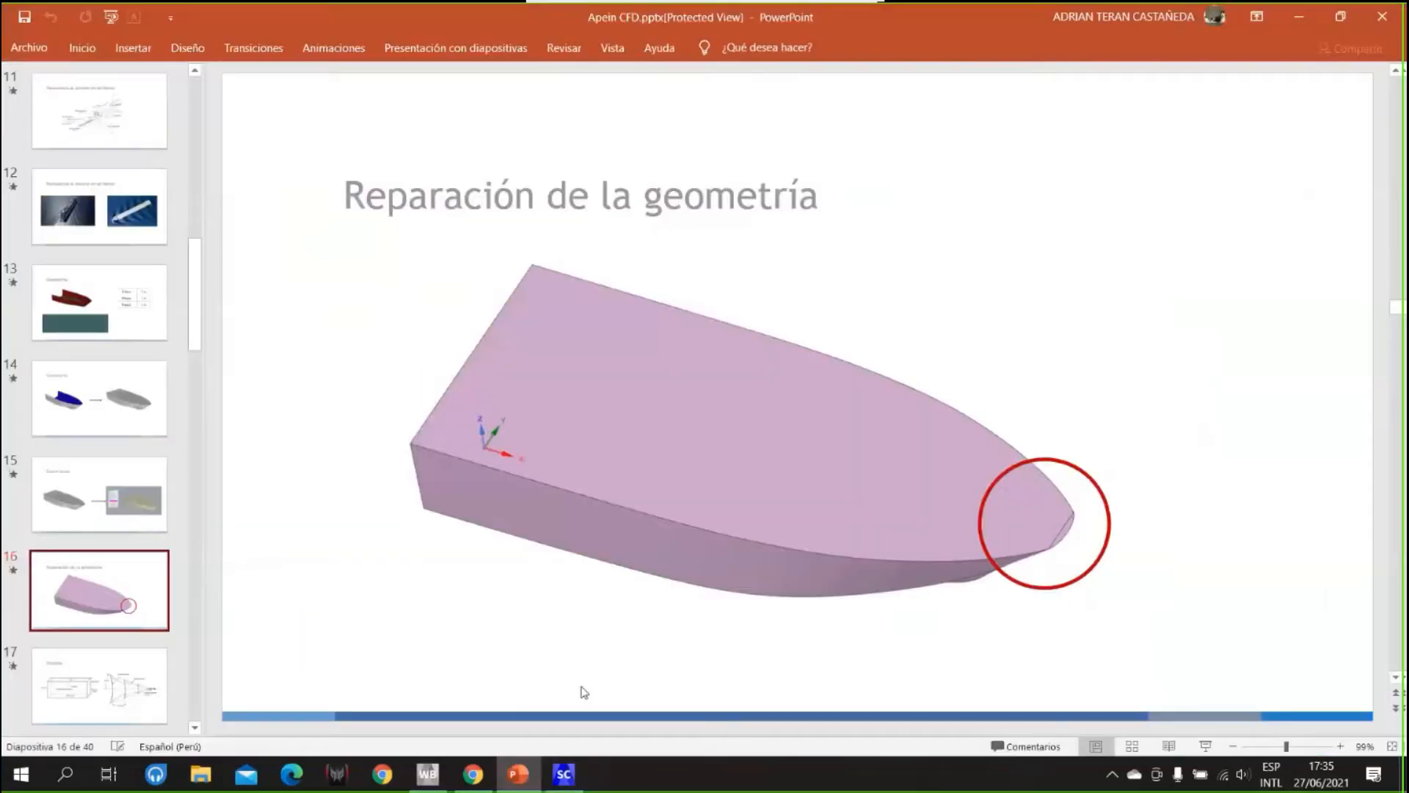
scroll(635, 646, down, 1)
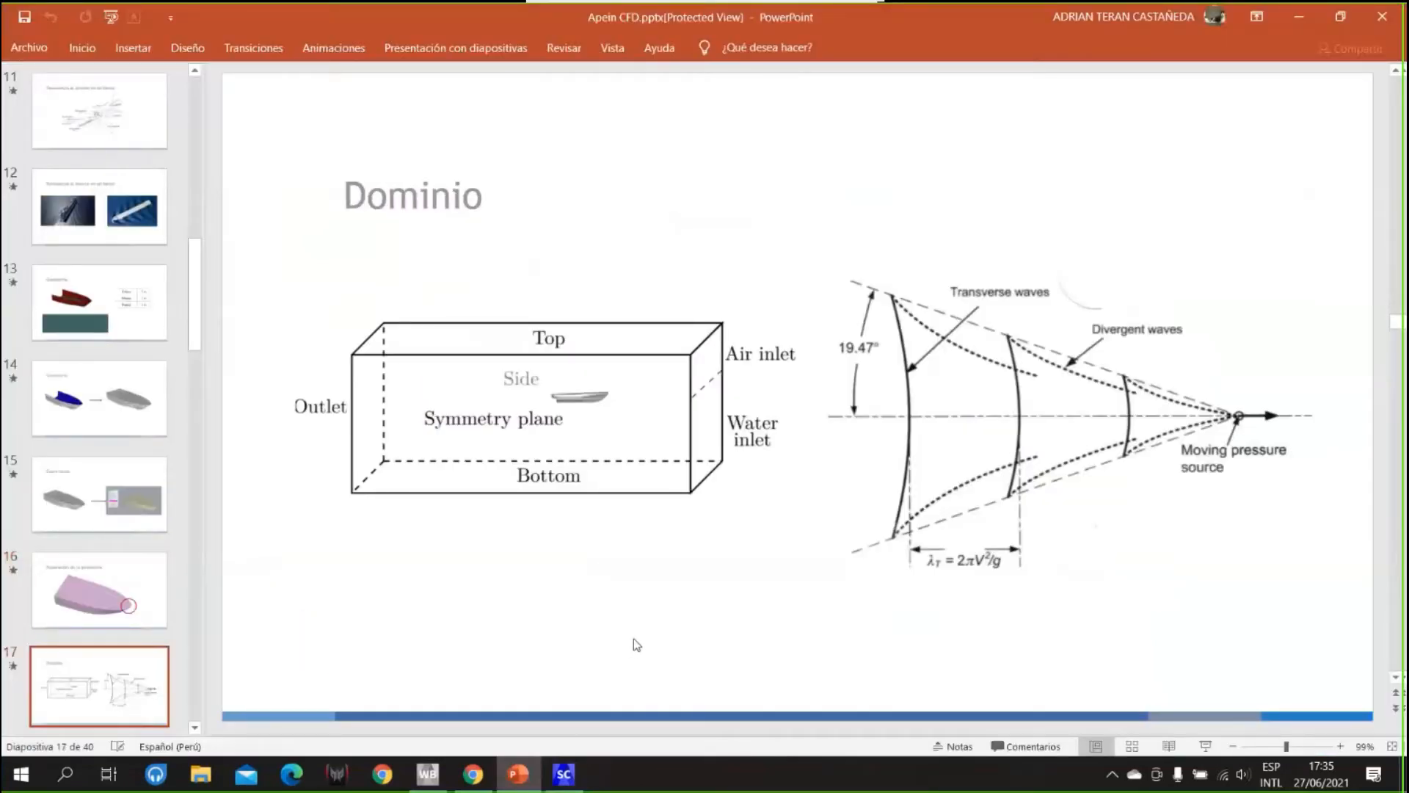
scroll(638, 639, down, 1)
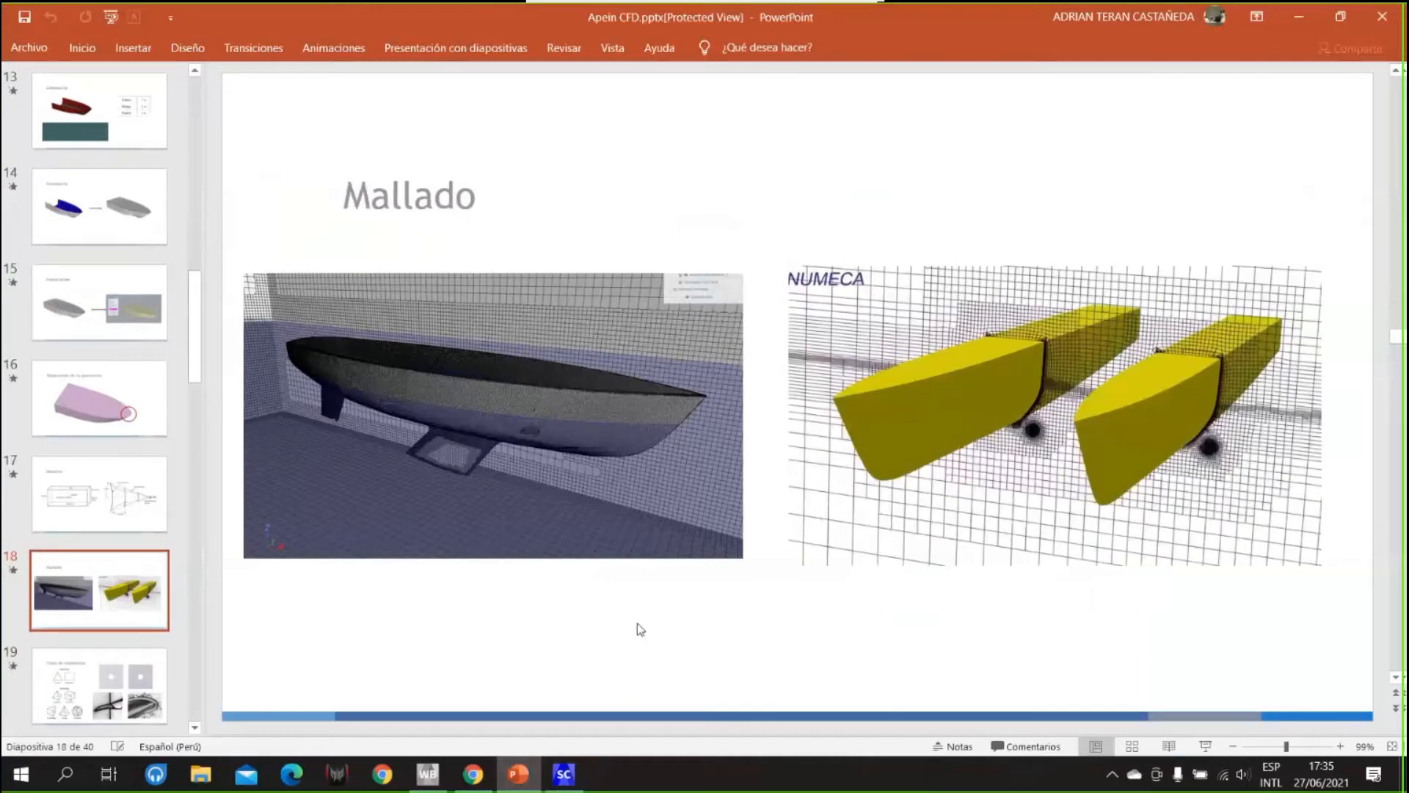
- Switch back to SpaceClaim and create a named selection "hull" from all faces of the hull cavity
click(569, 783)
mouse_move(593, 622)
middle_down()
mouse_move(591, 590)
mouse_move(614, 604)
mouse_move(780, 607)
mouse_move(787, 632)
mouse_move(812, 643)
mouse_move(617, 645)
mouse_move(668, 644)
middle_up()
scroll(667, 643, down, 2)
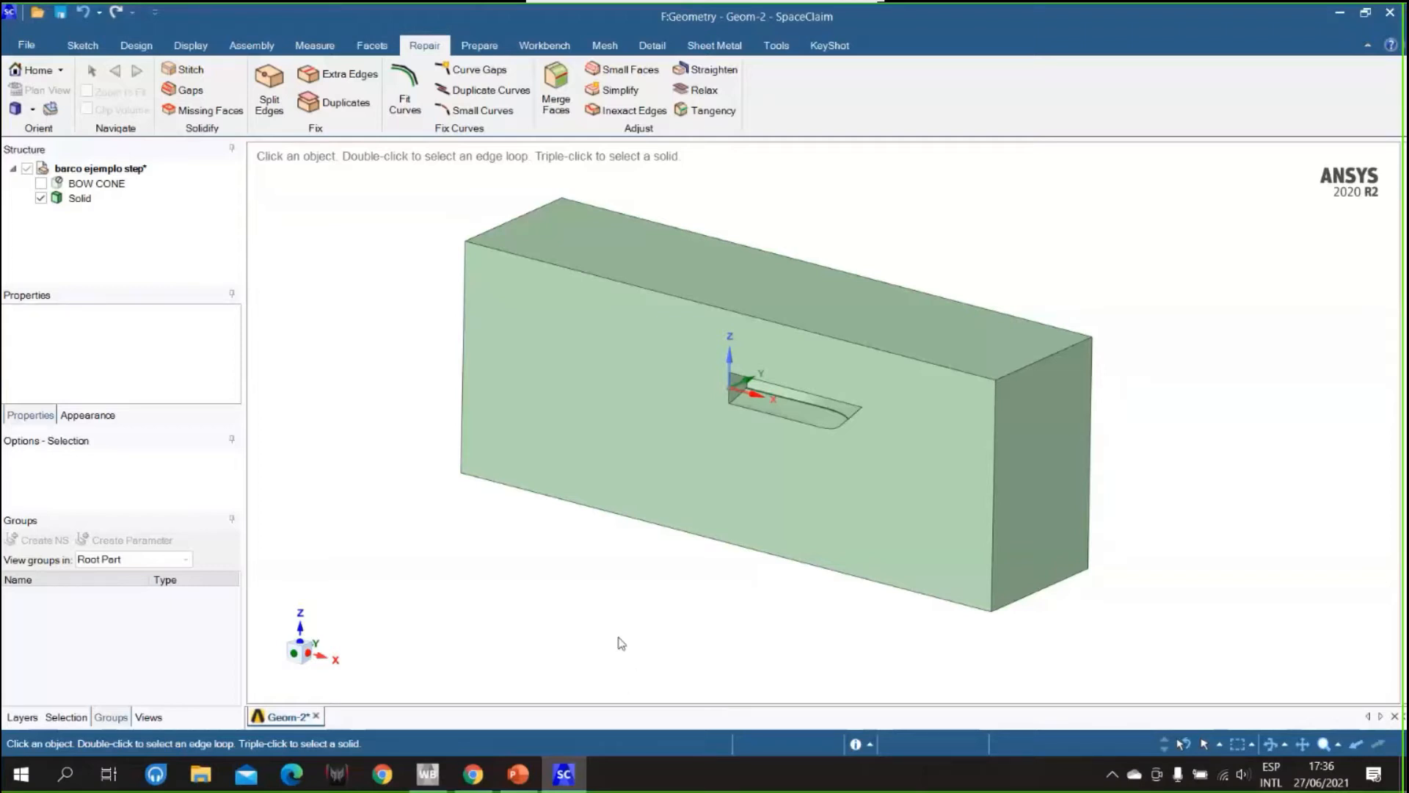
middle_drag(664, 597, 666, 626)
mouse_move(685, 600)
middle_down()
mouse_move(743, 624)
mouse_move(818, 615)
mouse_move(768, 633)
mouse_move(777, 585)
mouse_move(675, 644)
mouse_move(607, 651)
mouse_move(676, 626)
middle_up()
click(619, 251)
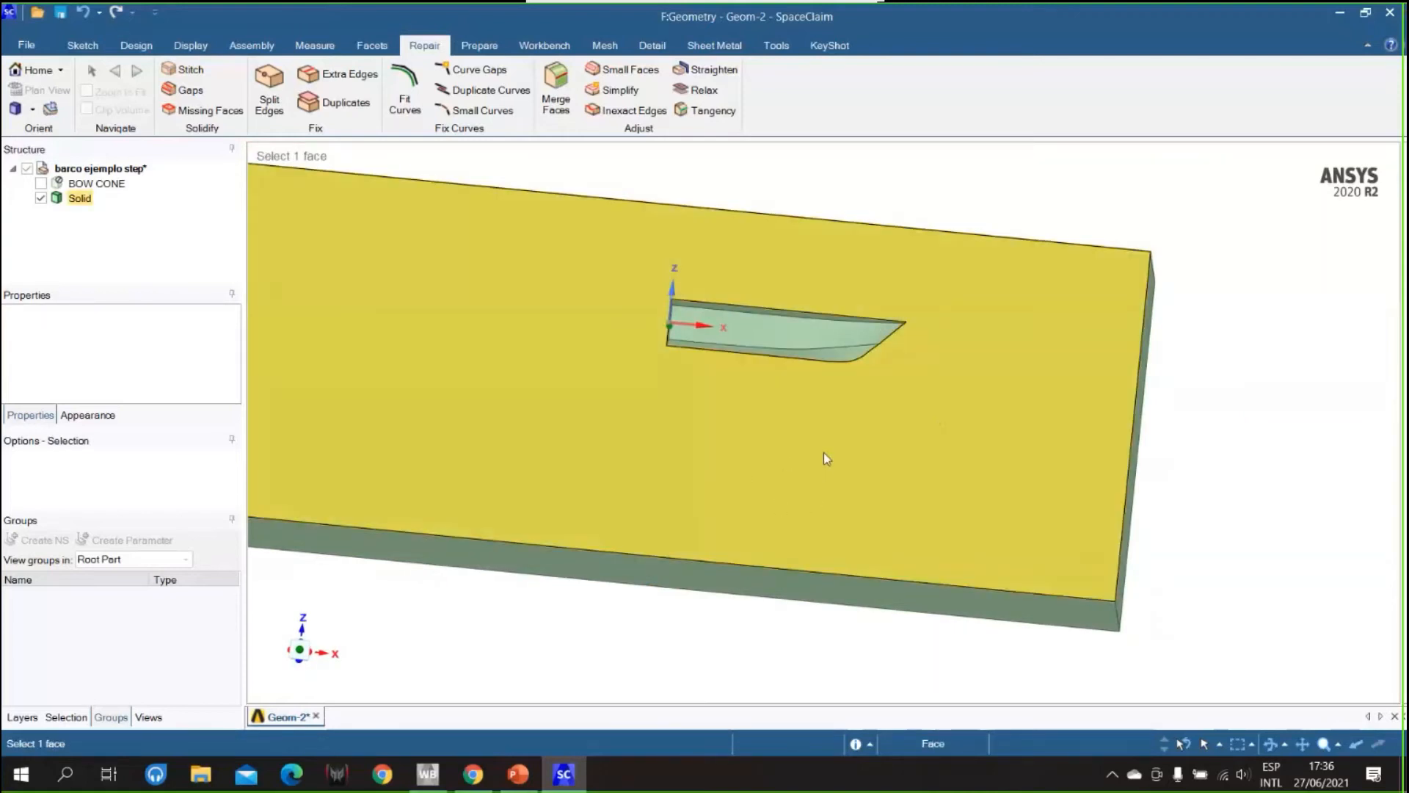
drag(634, 266, 953, 400)
mouse_move(799, 340)
middle_down()
mouse_move(808, 273)
mouse_move(712, 399)
mouse_move(777, 400)
mouse_move(879, 352)
mouse_move(712, 385)
middle_up()
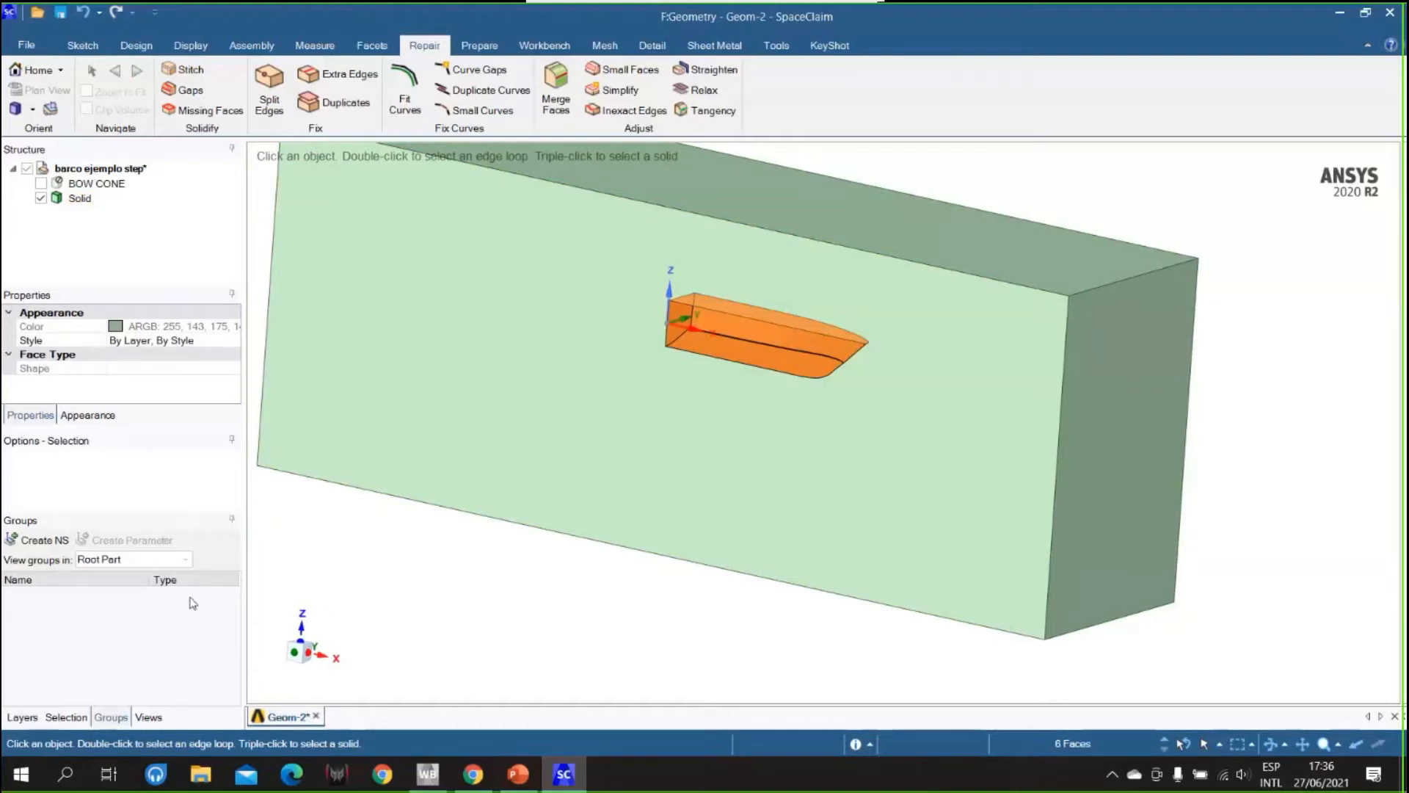
click(38, 541)
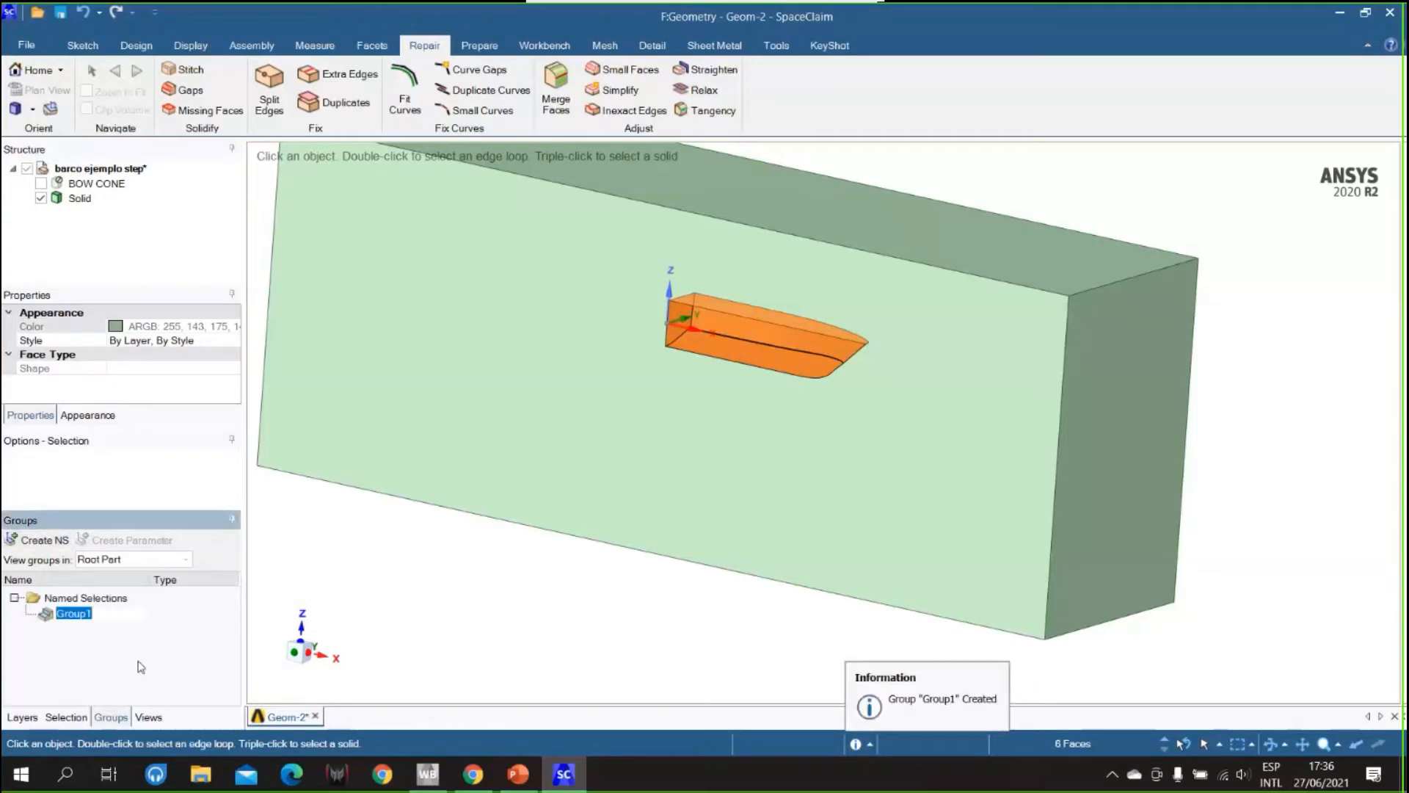
text(hull)
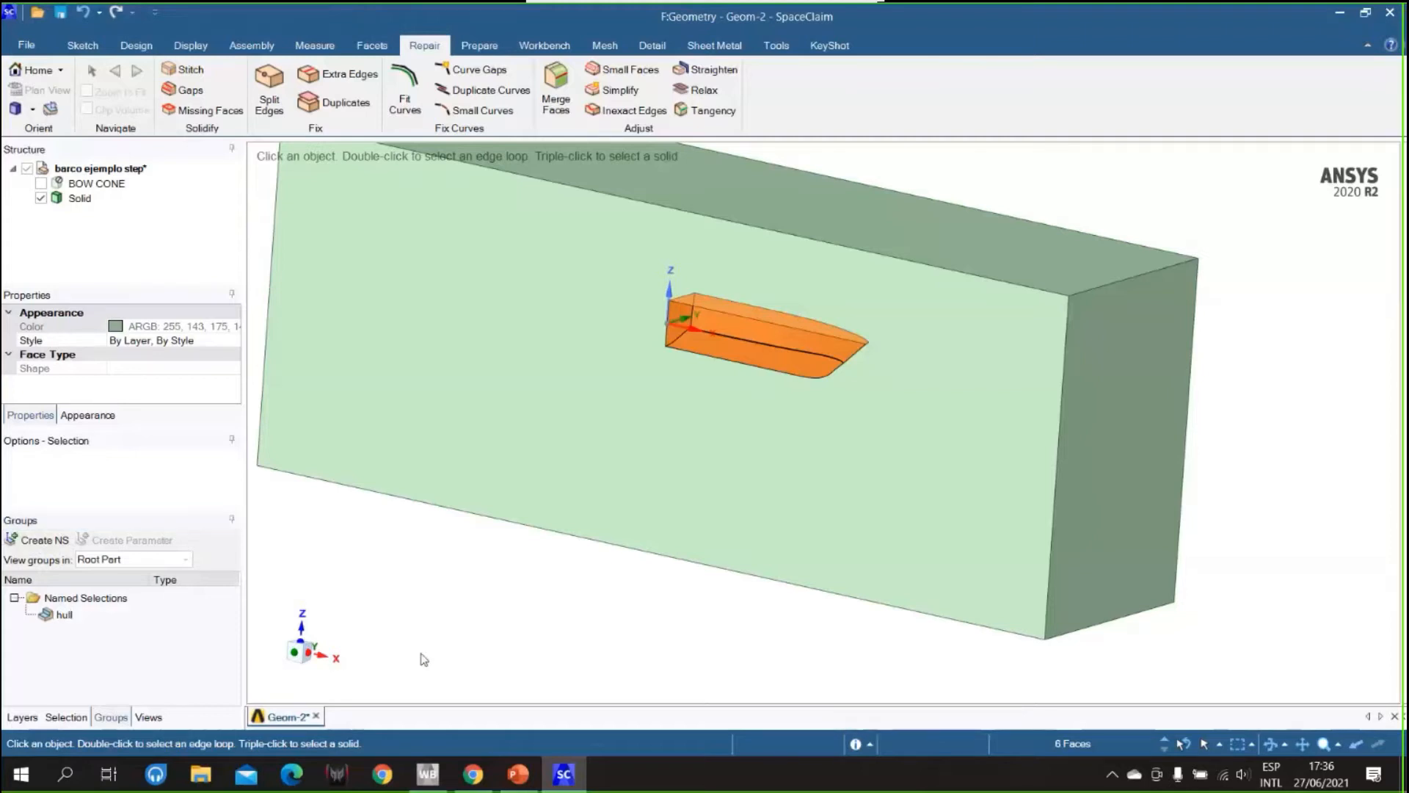
click(469, 655)
- Create a named selection "symmetry" from the box's long side face that contains the hull cutout
scroll(529, 640, down, 2)
ctrl+middle_drag(508, 631, 588, 563)
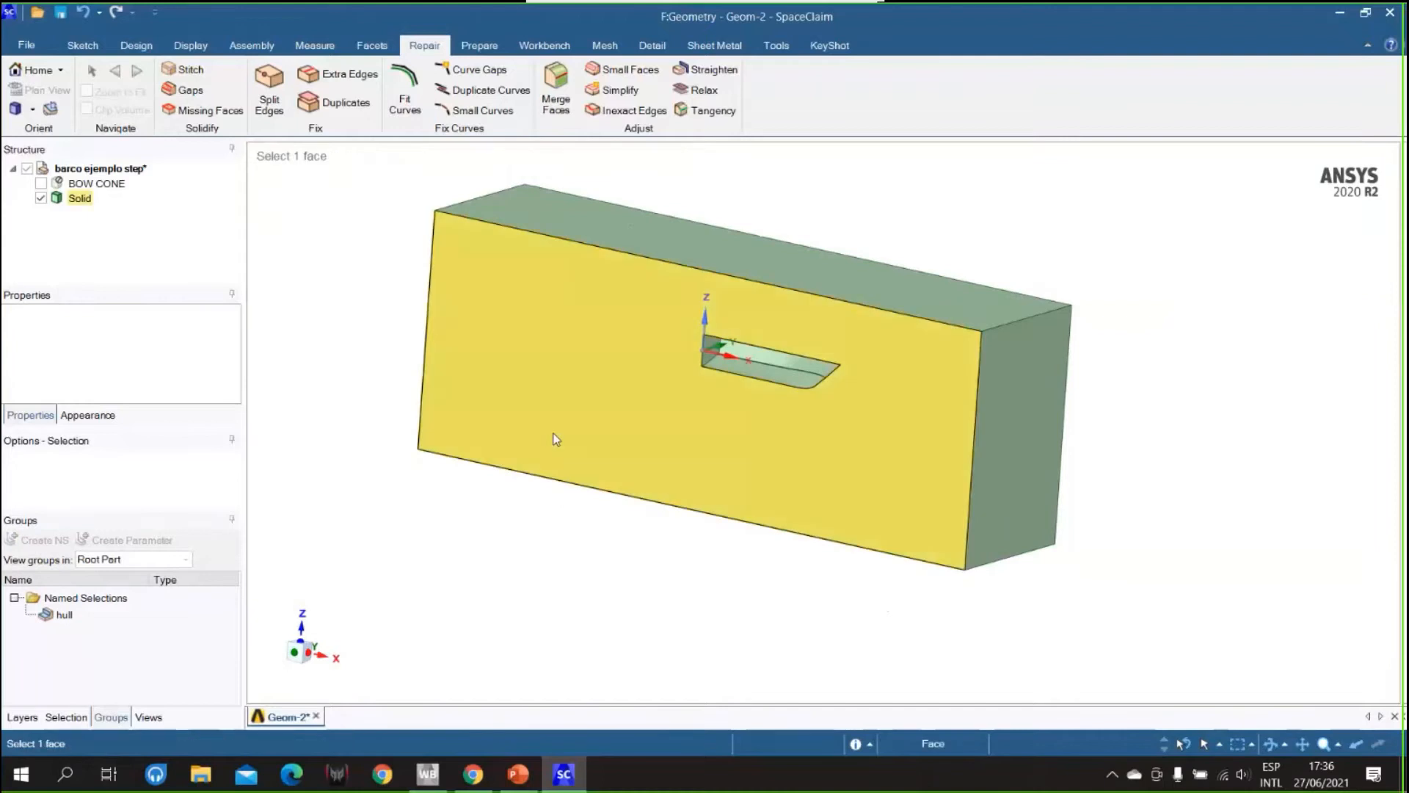
click(555, 440)
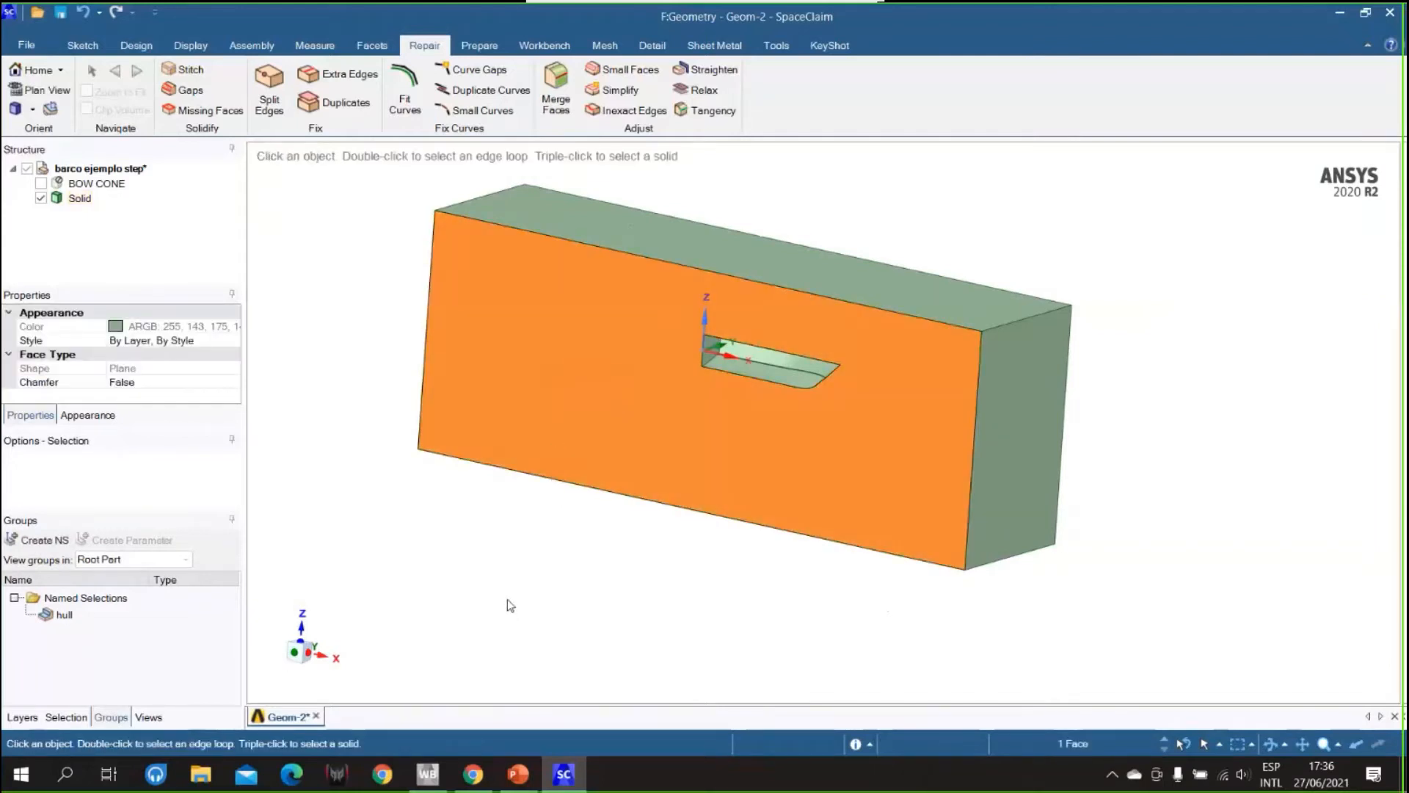
click(55, 541)
text(sy)
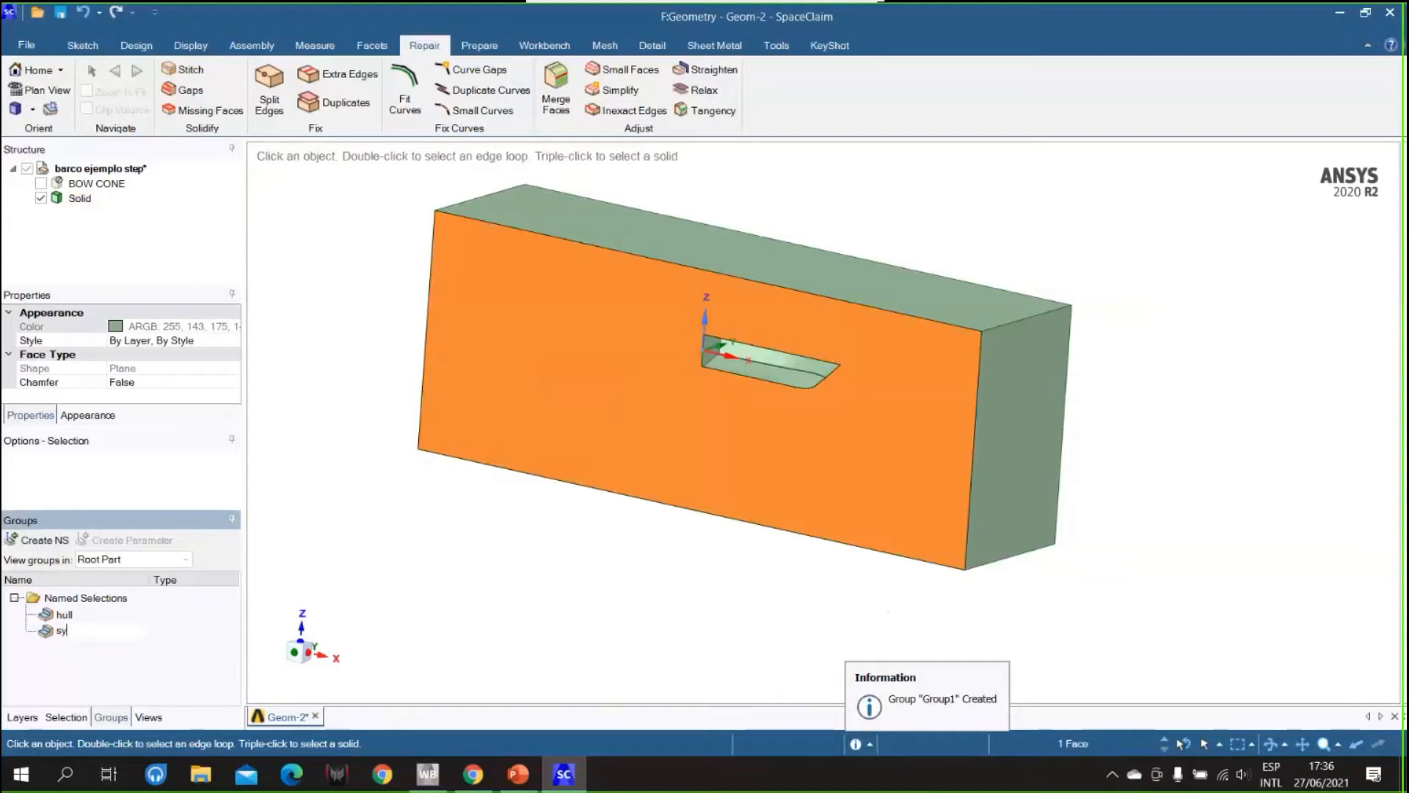
text(mmetry)
key(Return)
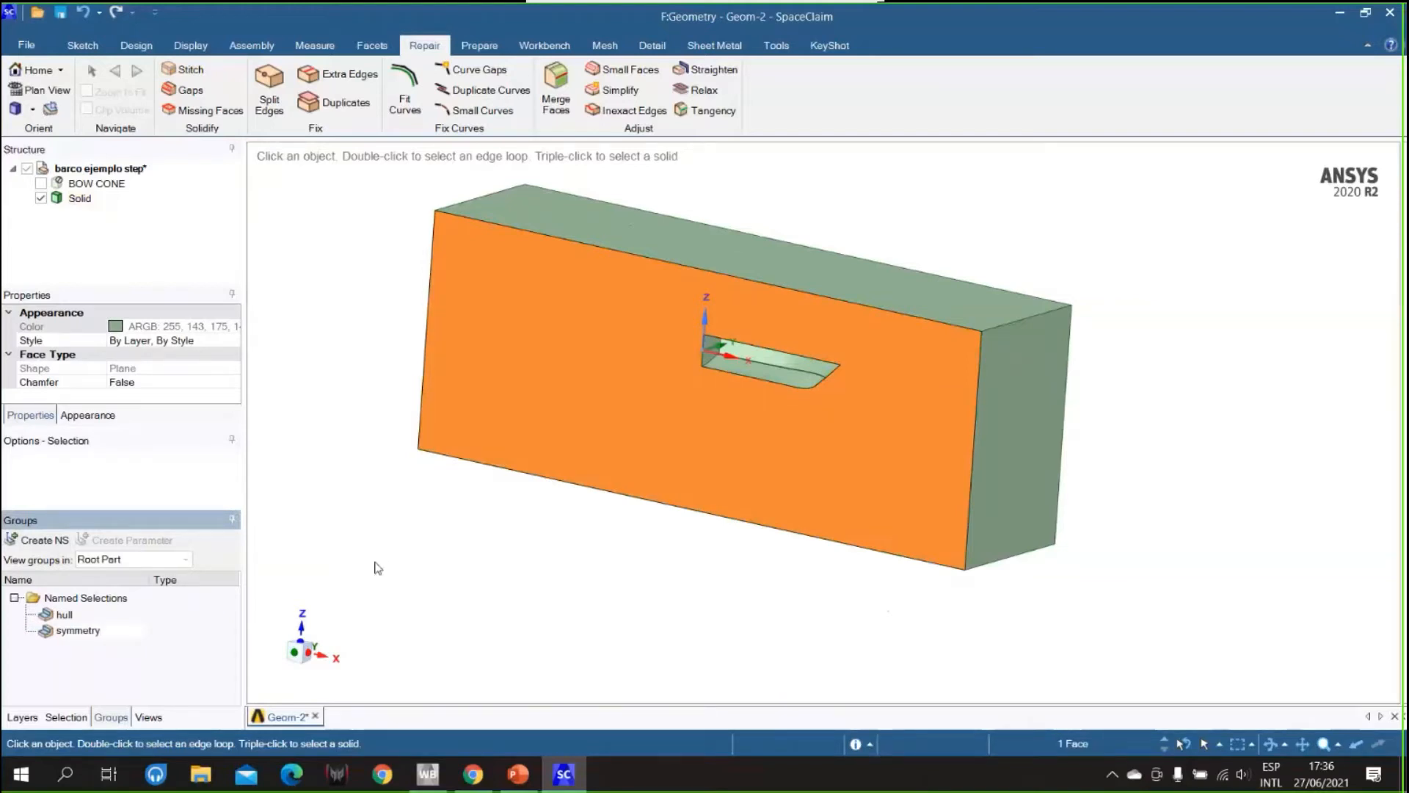
click(463, 615)
- Create a named selection "inlet" from the box's end face ahead of the bow
middle_drag(554, 654, 762, 554)
click(884, 472)
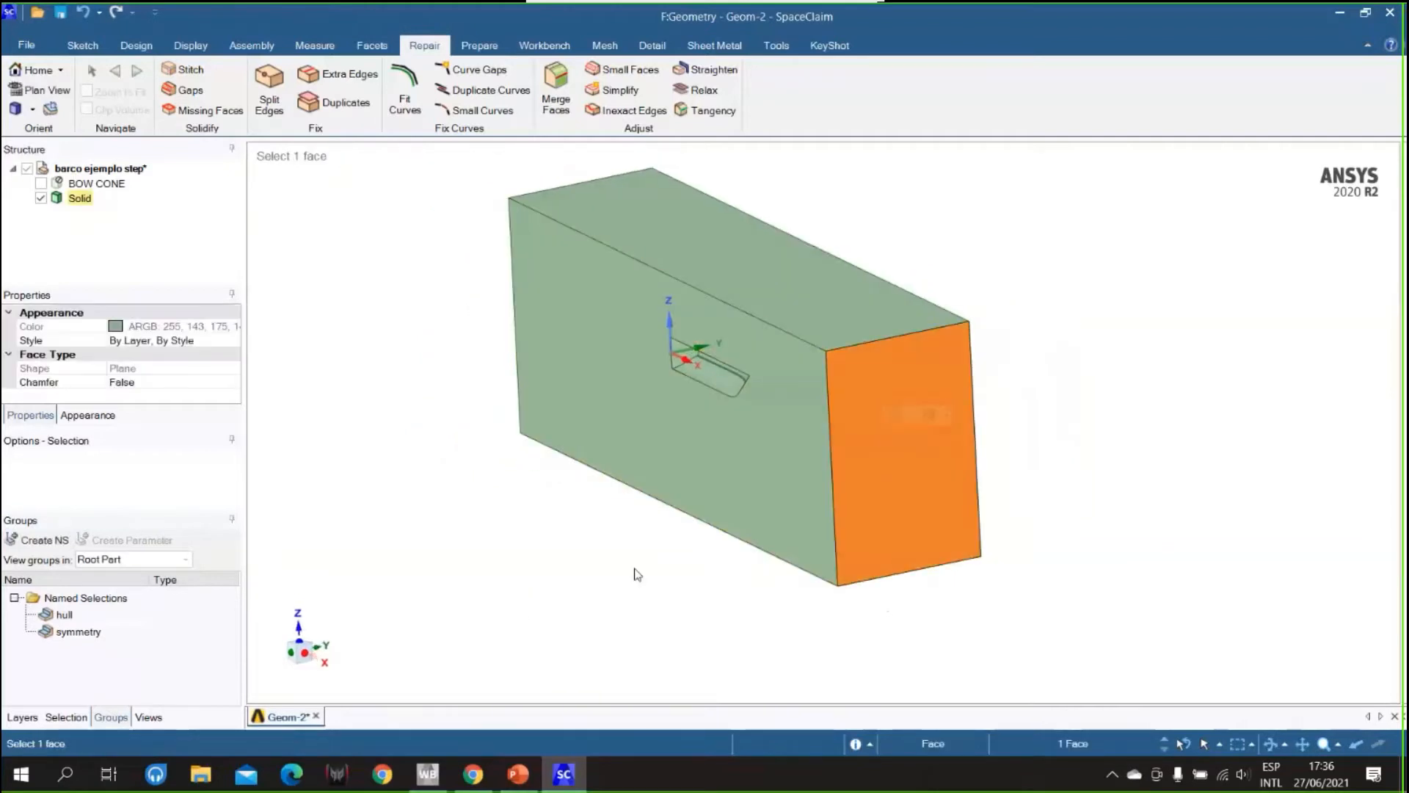
click(46, 540)
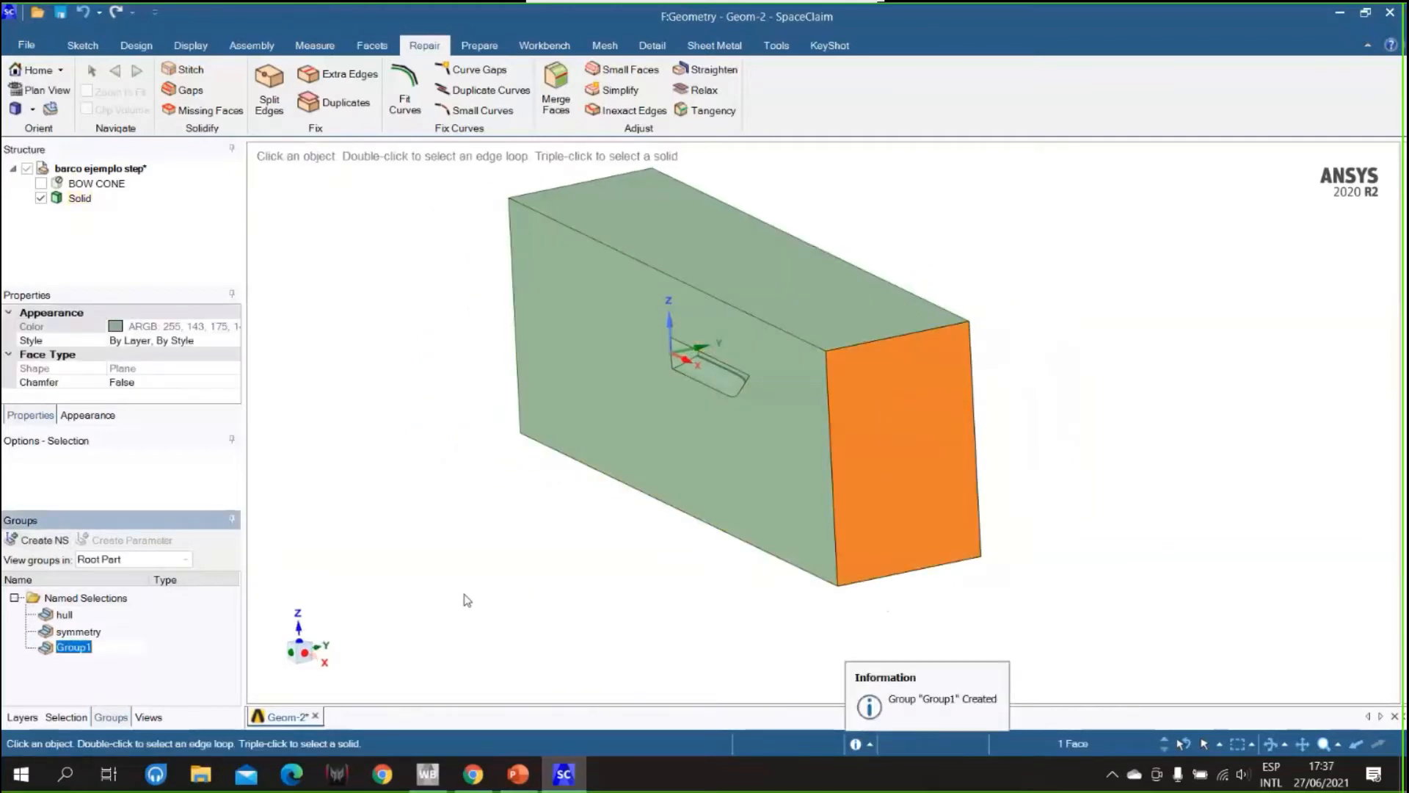
text(in)
click(490, 613)
- Create a named selection "outlet" from the box's end face behind the stern
middle_drag(475, 604, 689, 614)
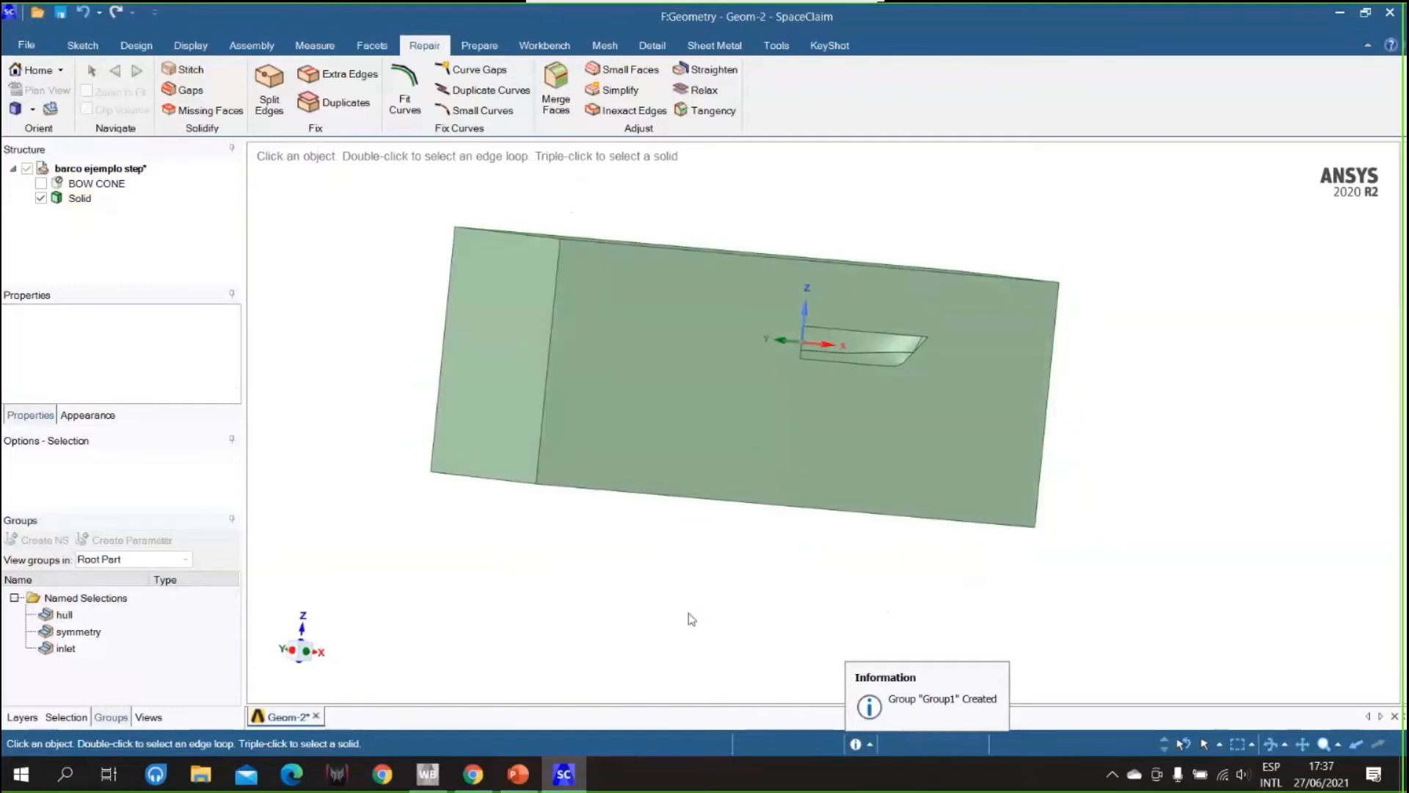
click(499, 408)
click(45, 540)
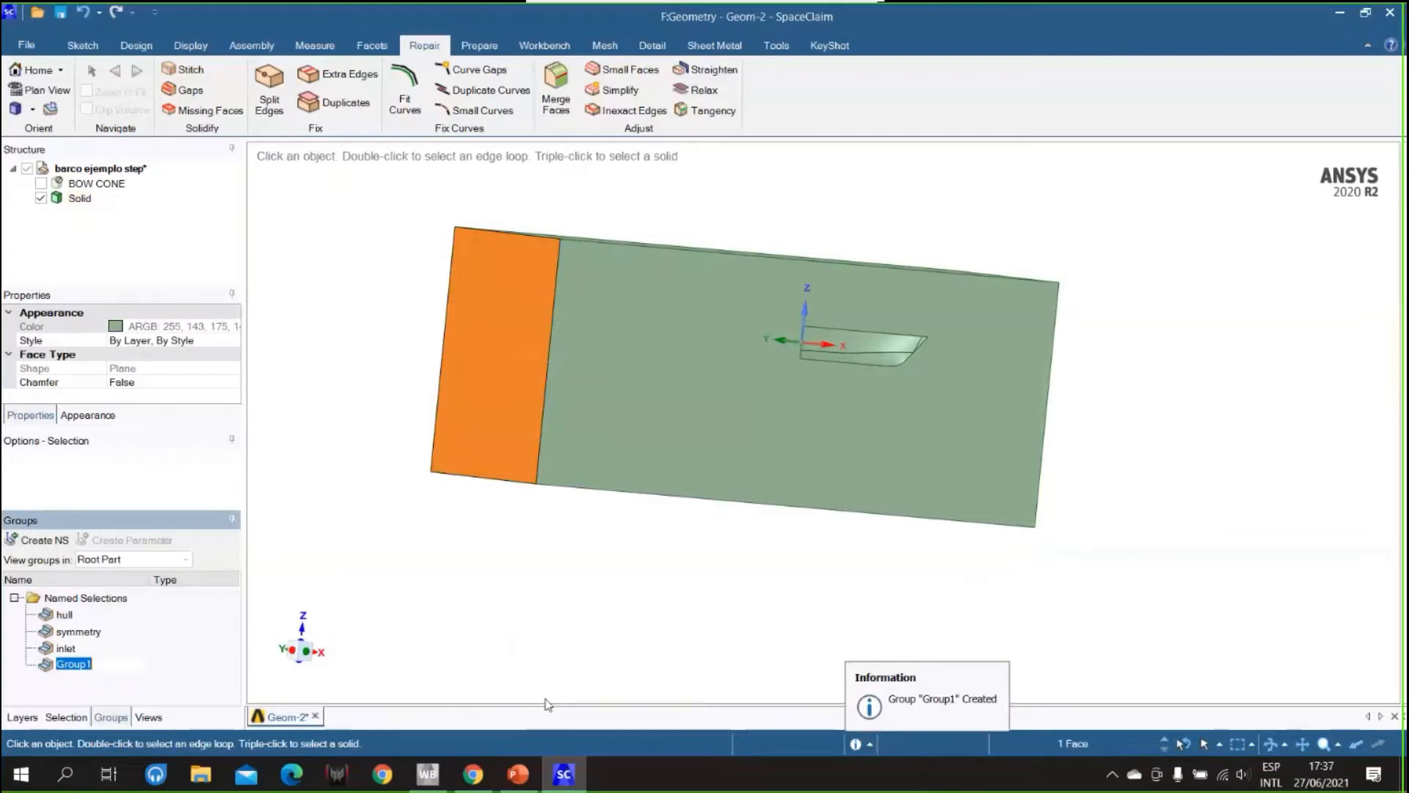
text(outl)
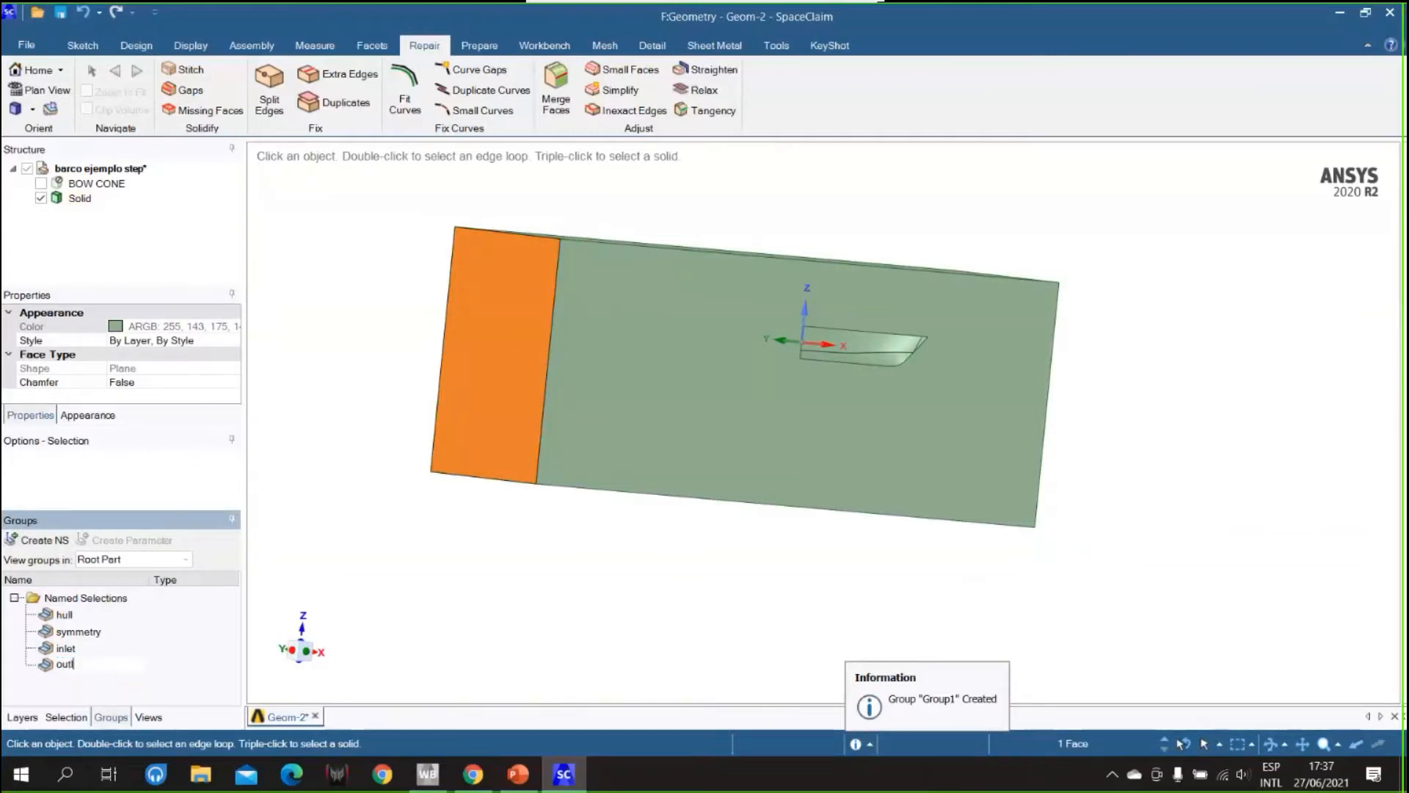
key(Return)
click(590, 658)
- Create a named selection "wall" from the box's top face, bottom face and the long side face opposite the symmetry plane
middle_drag(717, 610, 696, 367)
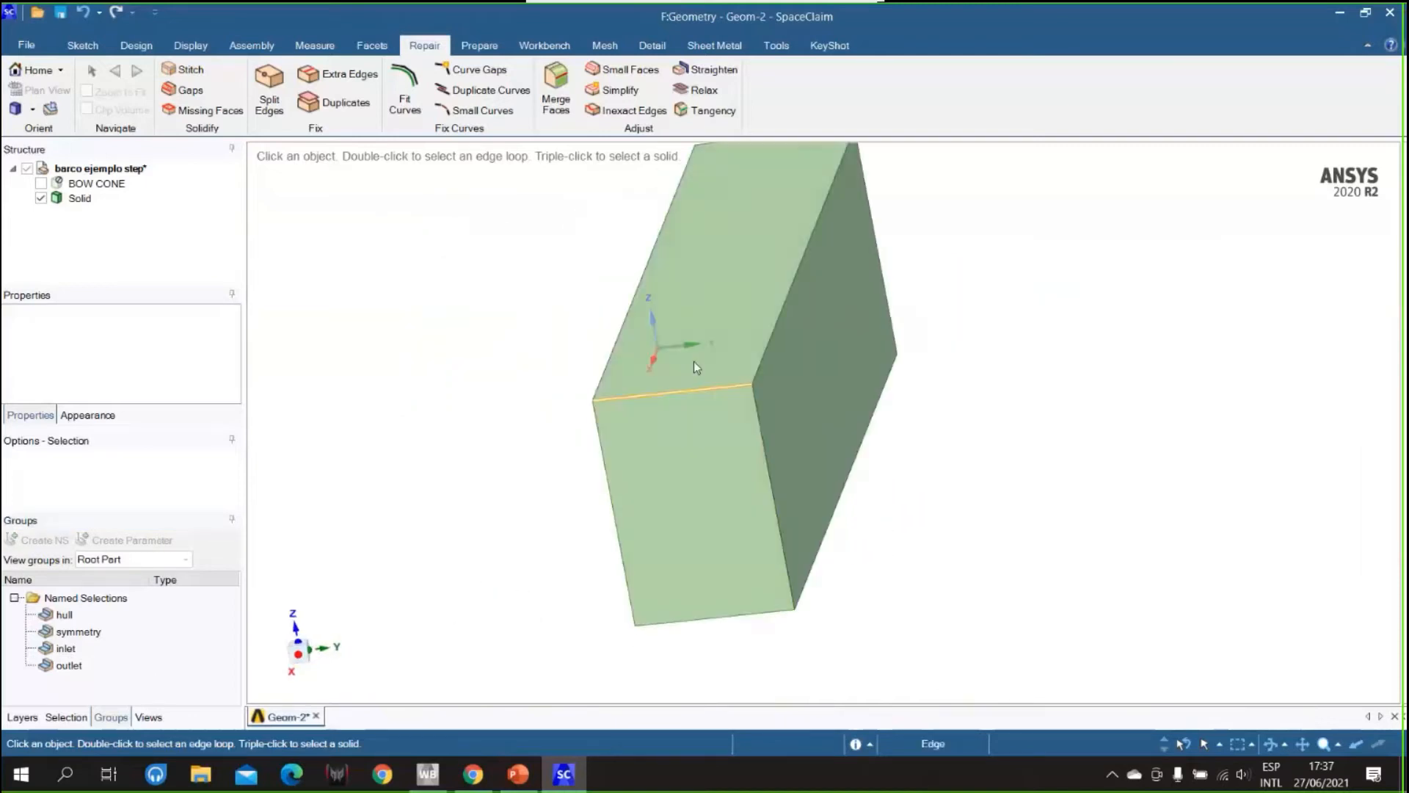
click(708, 297)
ctrl+click(800, 364)
middle_drag(800, 363, 804, 493)
ctrl+click(805, 493)
middle_drag(1026, 487, 1101, 580)
click(64, 547)
text(wall)
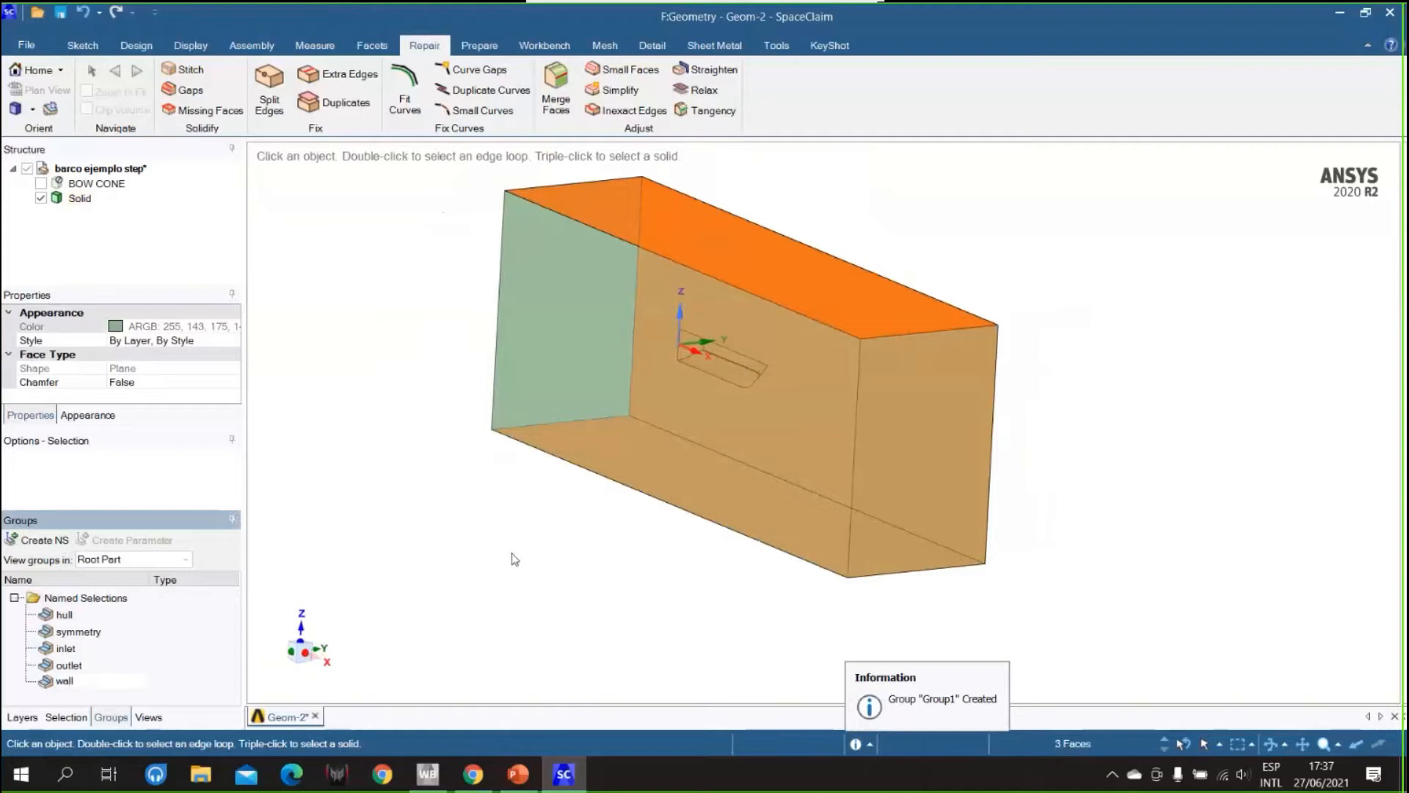
click(508, 571)
middle_drag(456, 579, 556, 623)
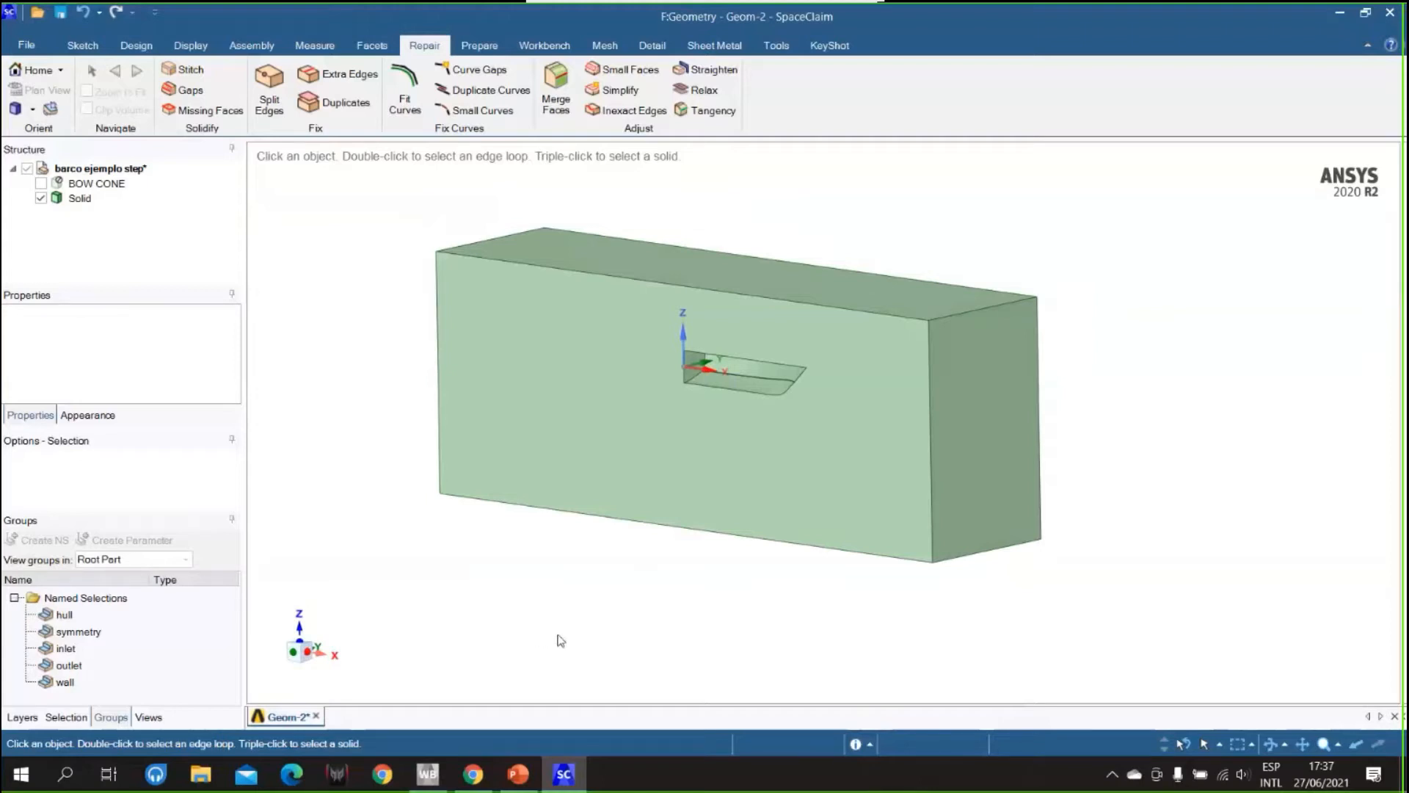
middle_drag(573, 630, 372, 368)
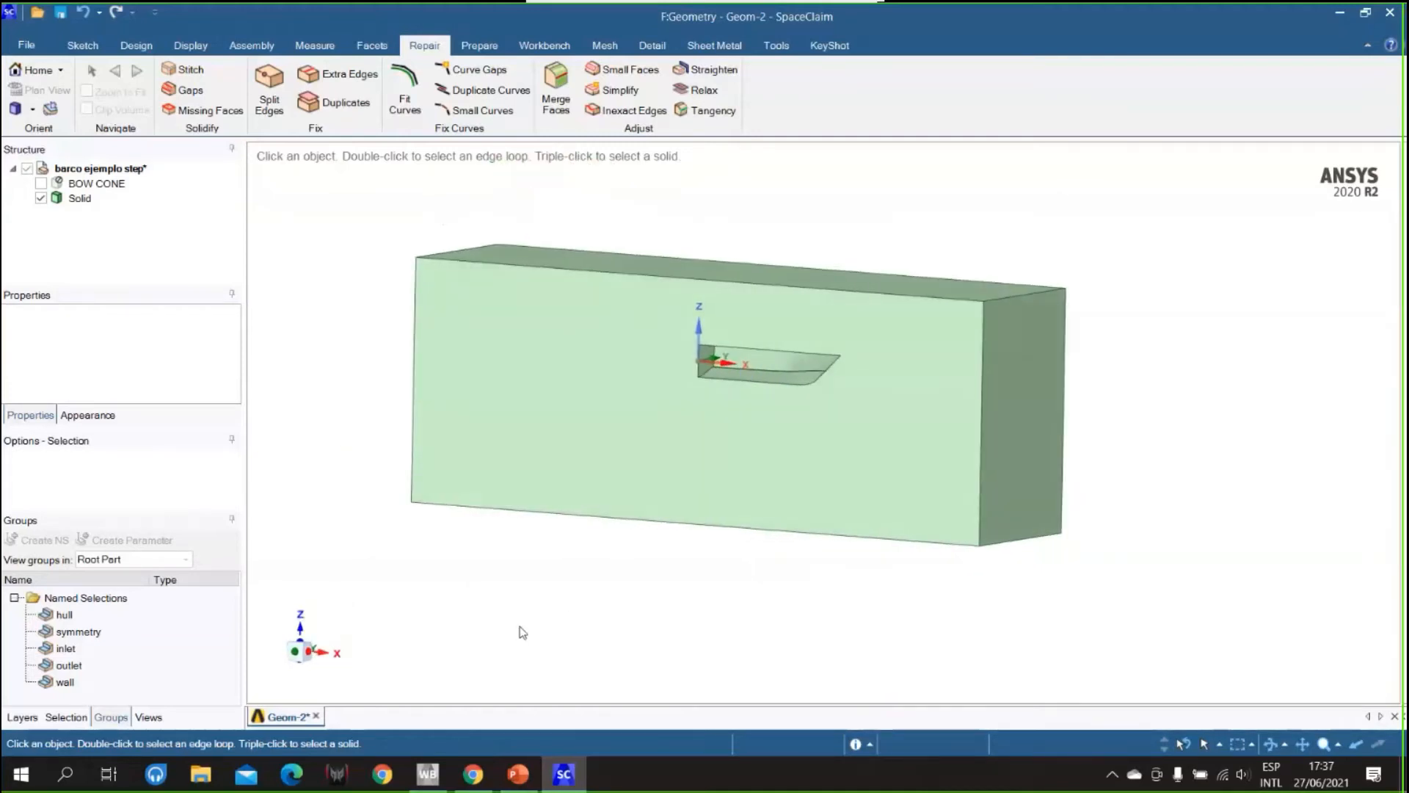
middle_drag(608, 623, 701, 621)
middle_drag(1176, 342, 1108, 379)
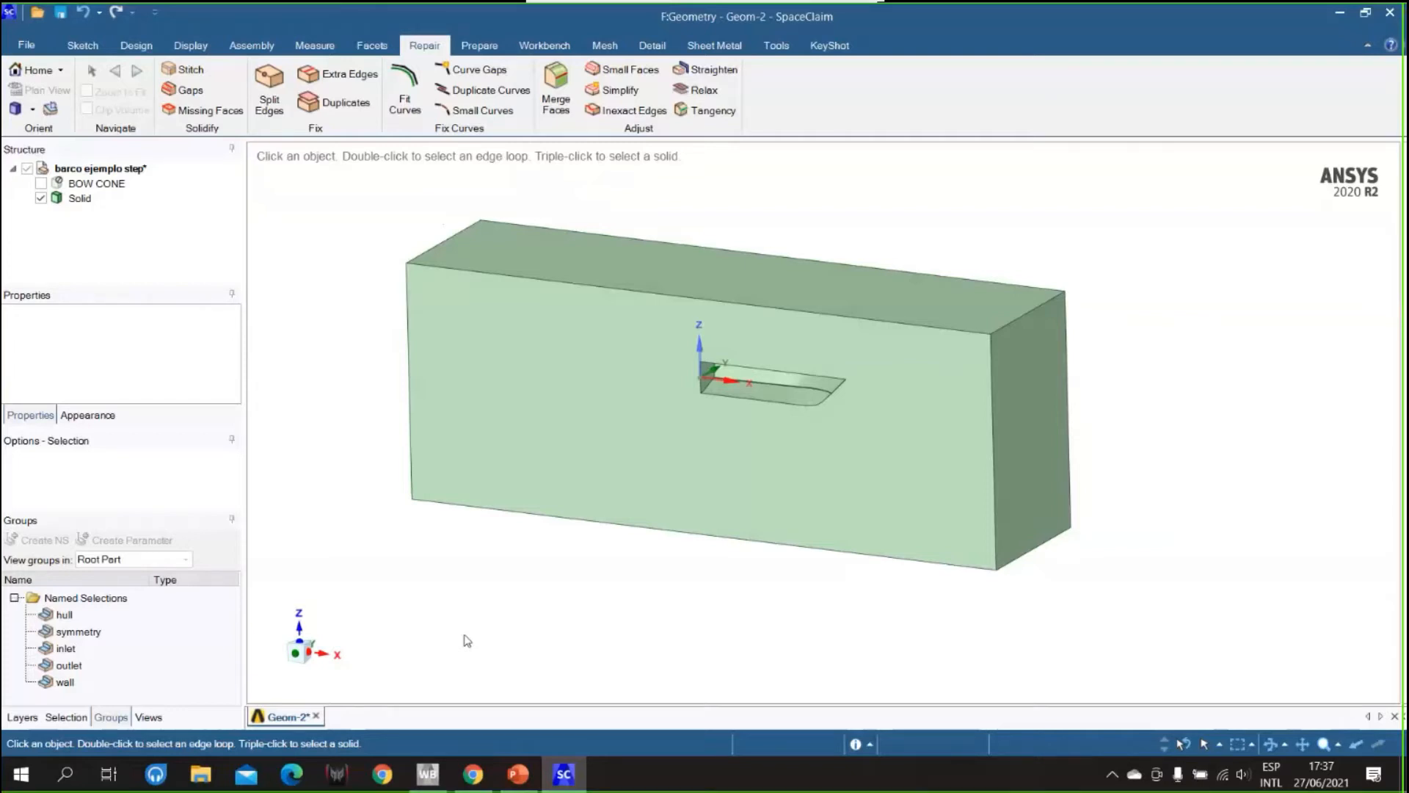
middle_drag(472, 629, 449, 677)
click(306, 647)
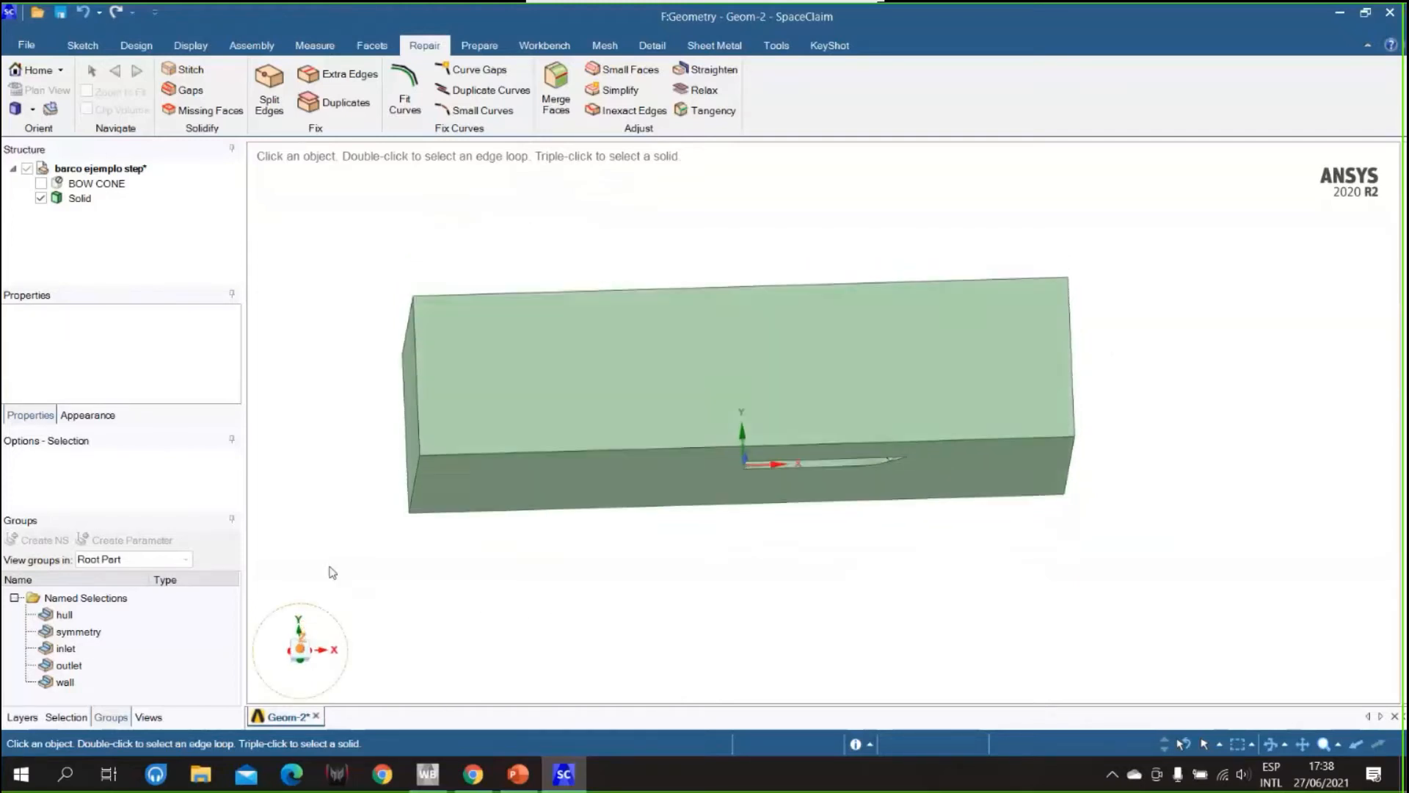
- Sketch a rectangle about 24190 by 11400 mm on the XY plane, enclosing the fluid box's outline on all sides
click(41, 199)
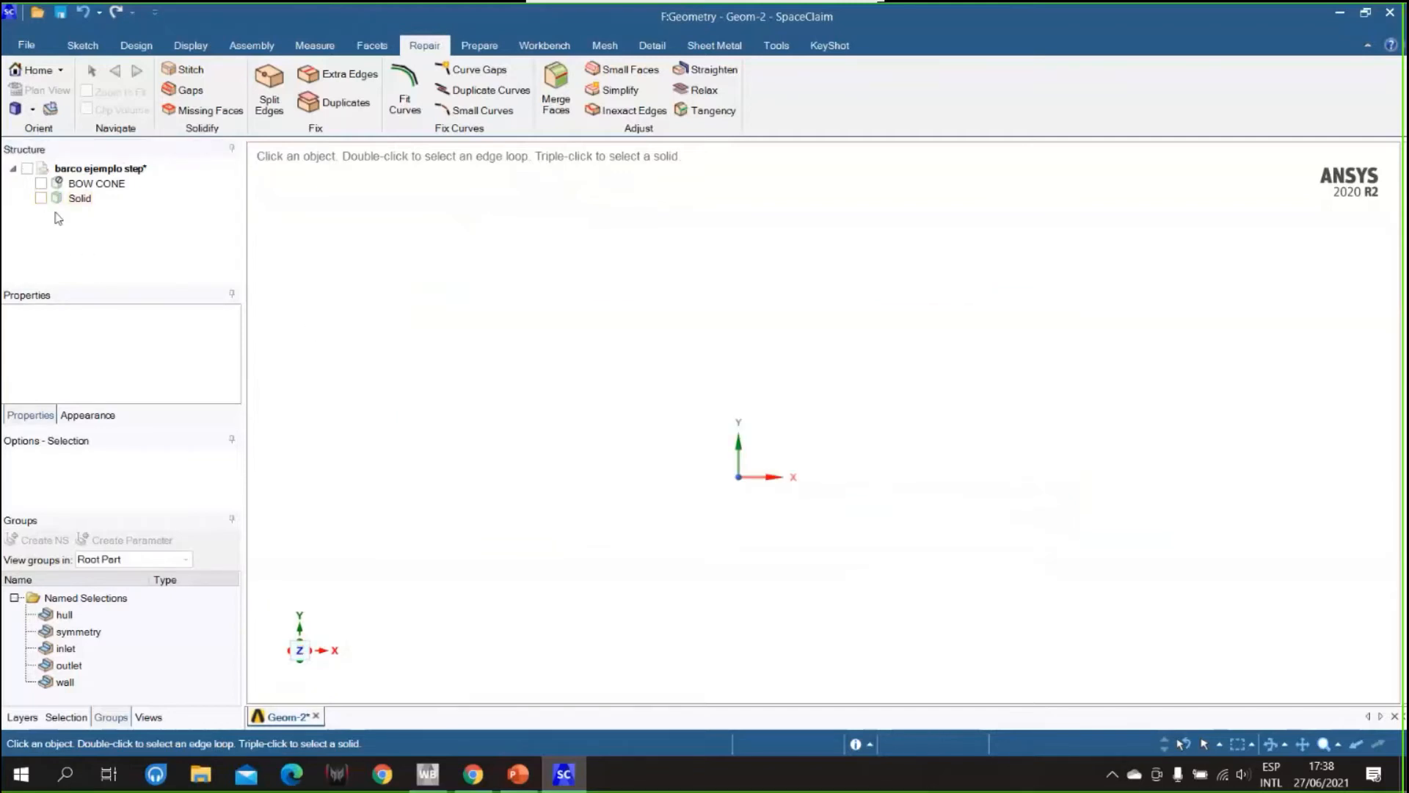
click(136, 45)
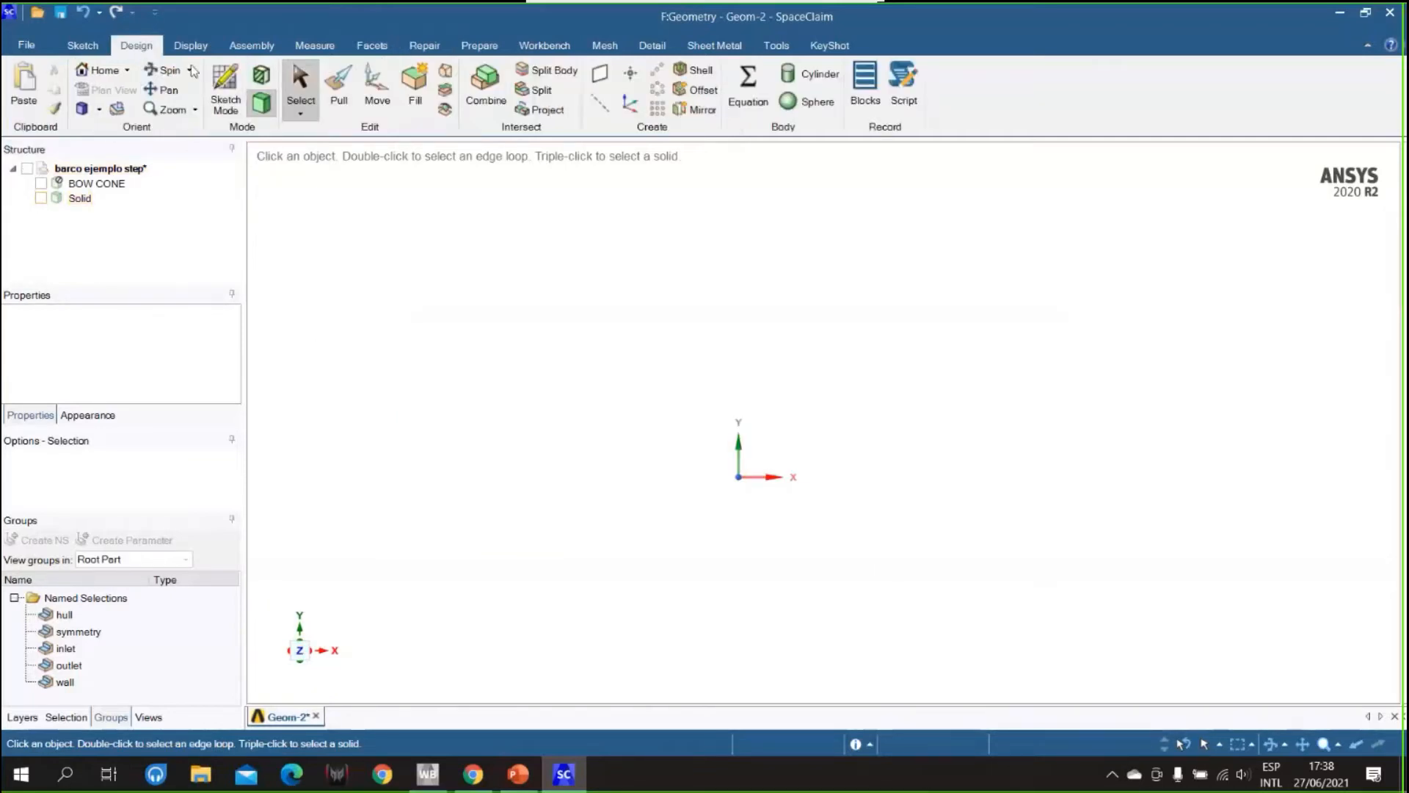
click(225, 86)
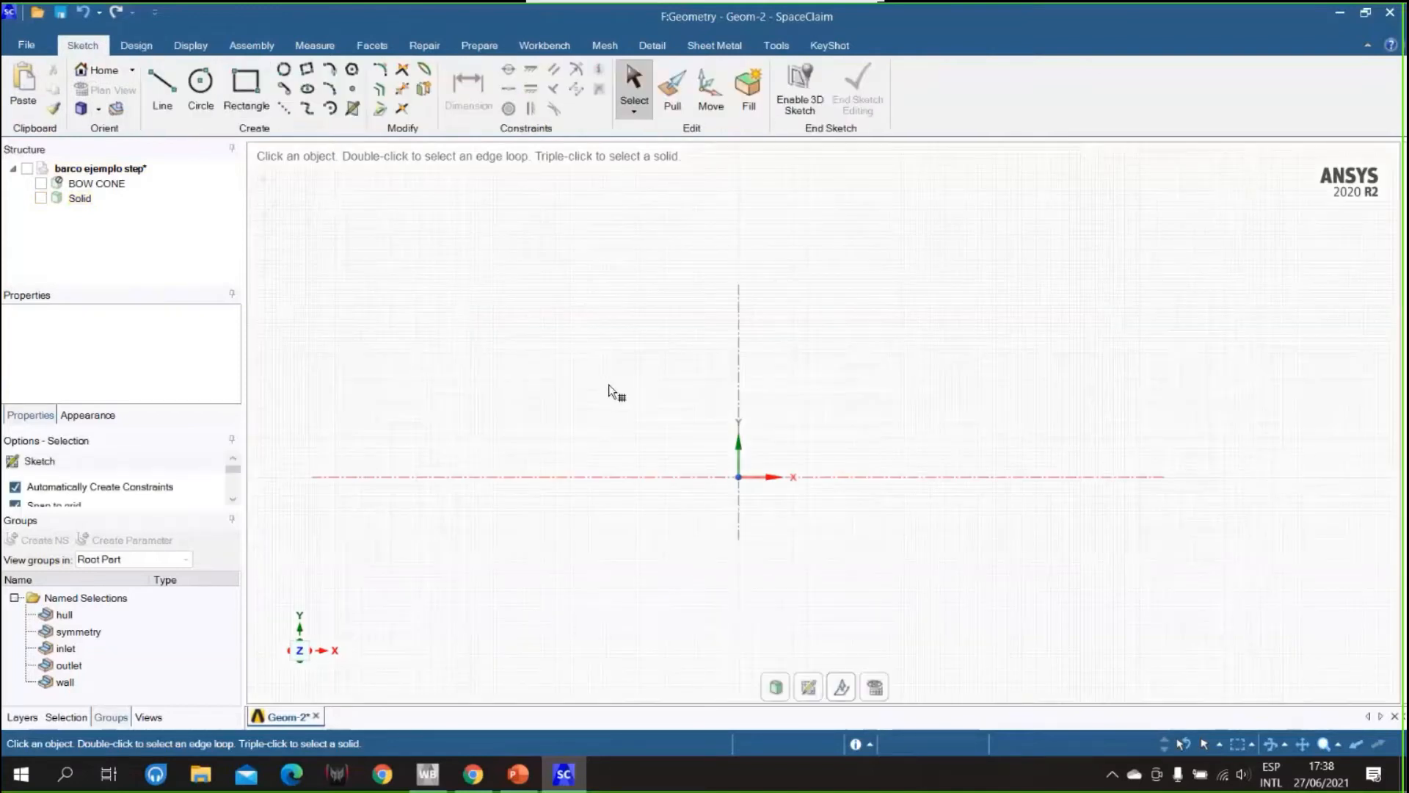
click(41, 199)
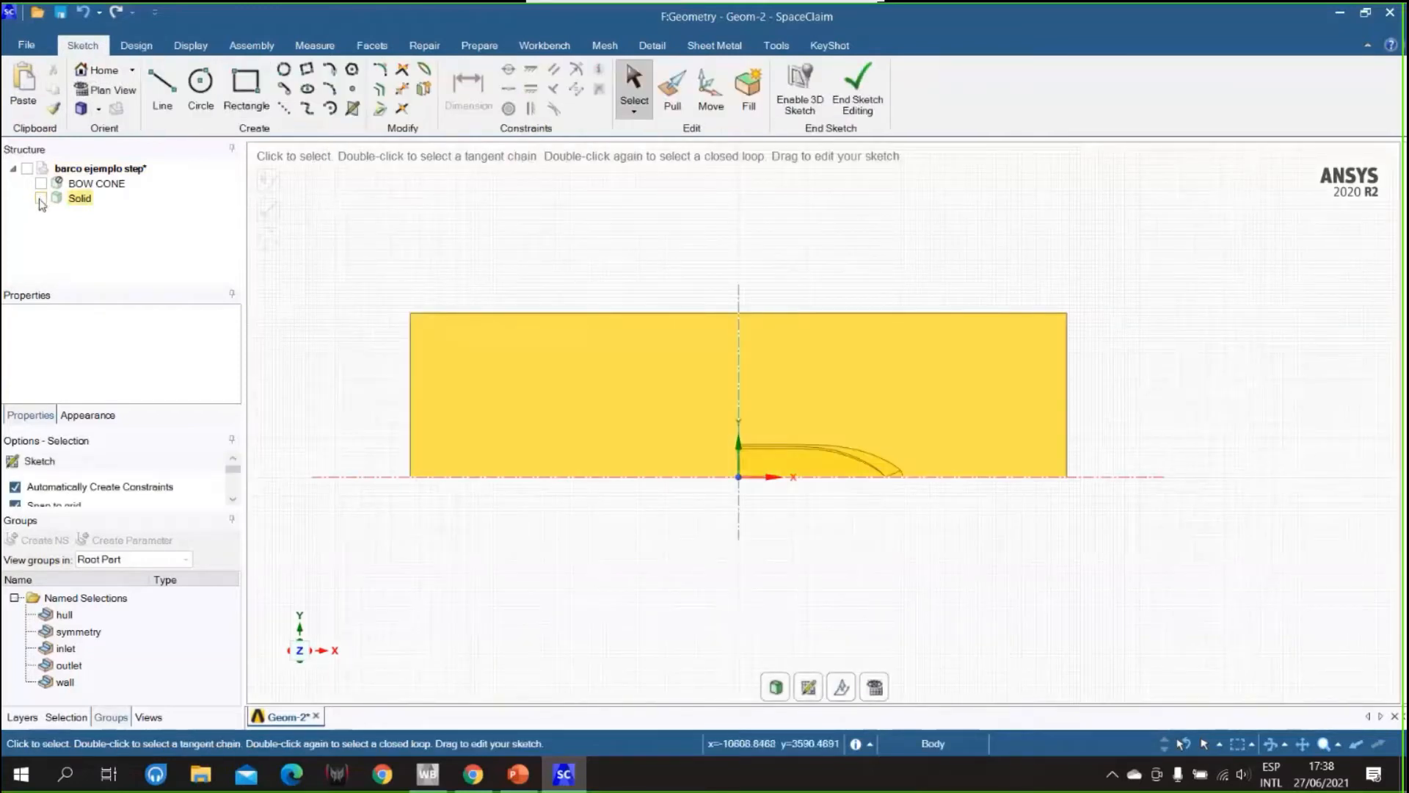
click(245, 87)
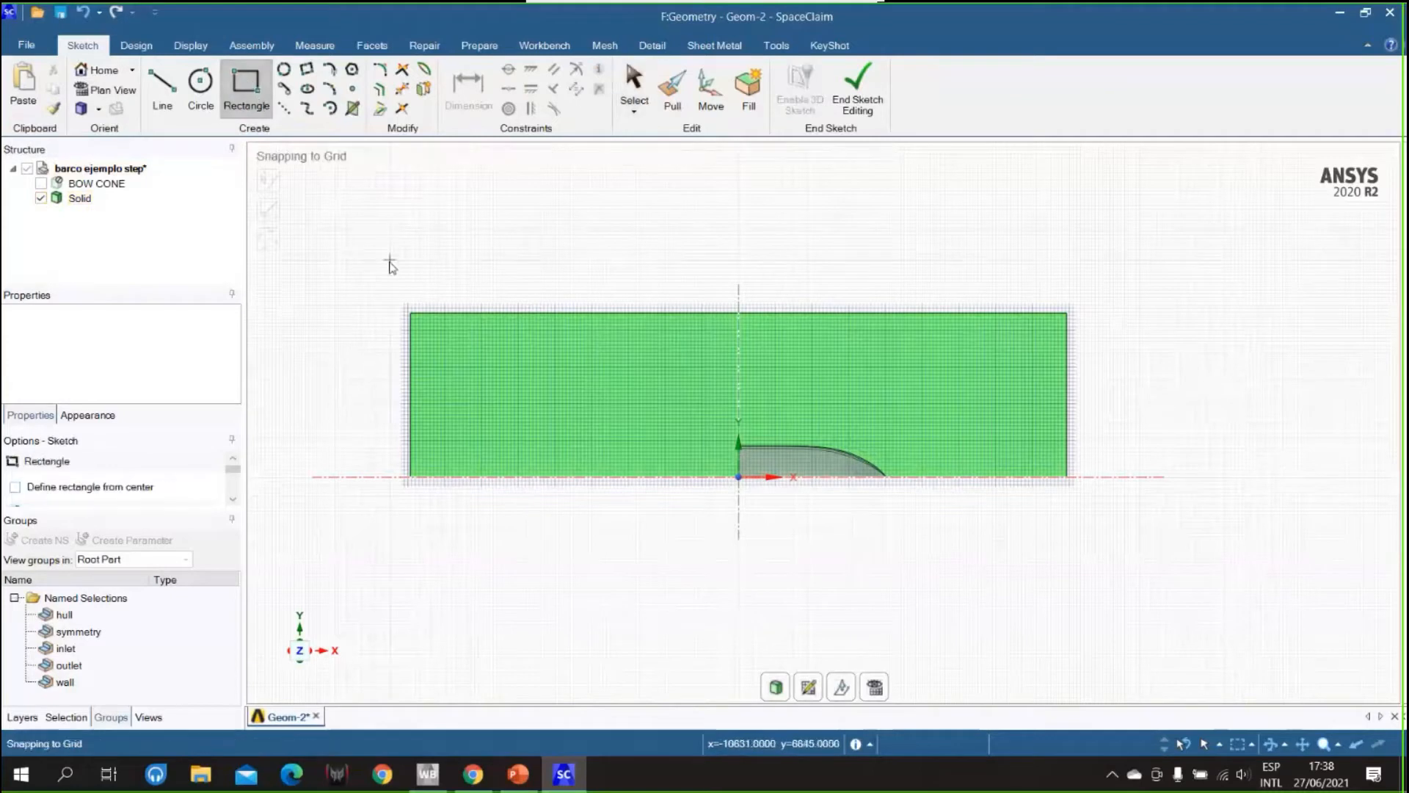
click(340, 206)
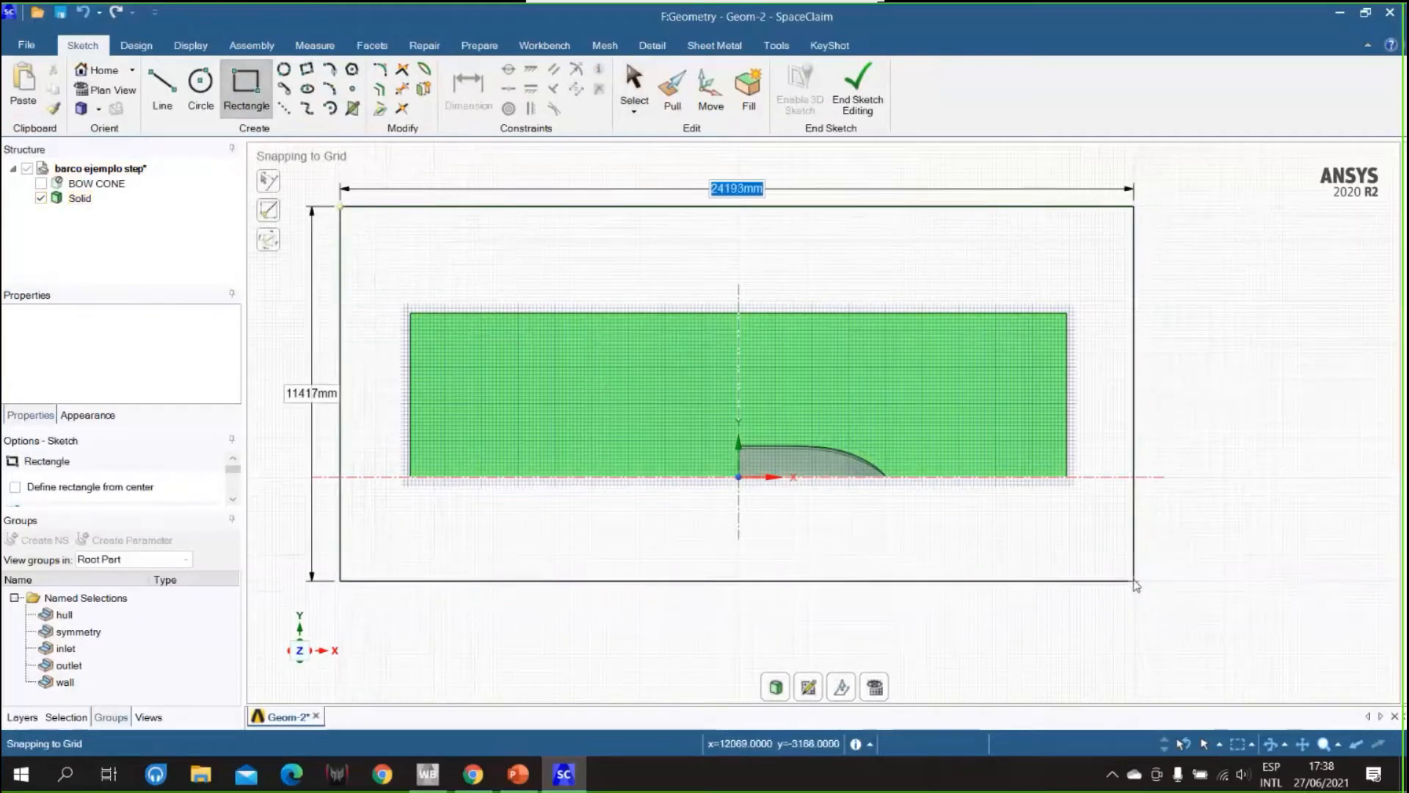
click(1121, 584)
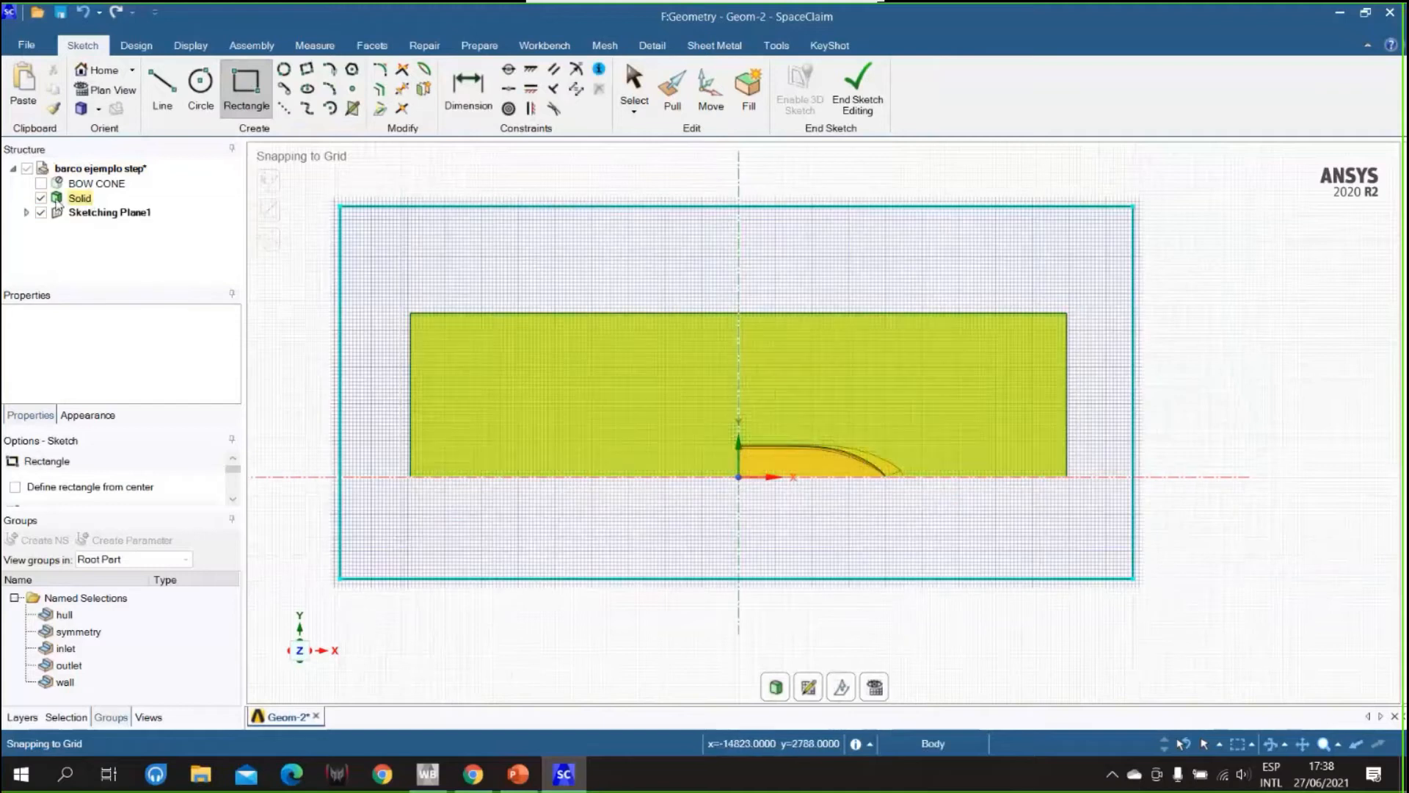
- Hide the fluid box, finish the sketch and Pull the rectangular surface to both sides with a value of 500 mm
click(40, 198)
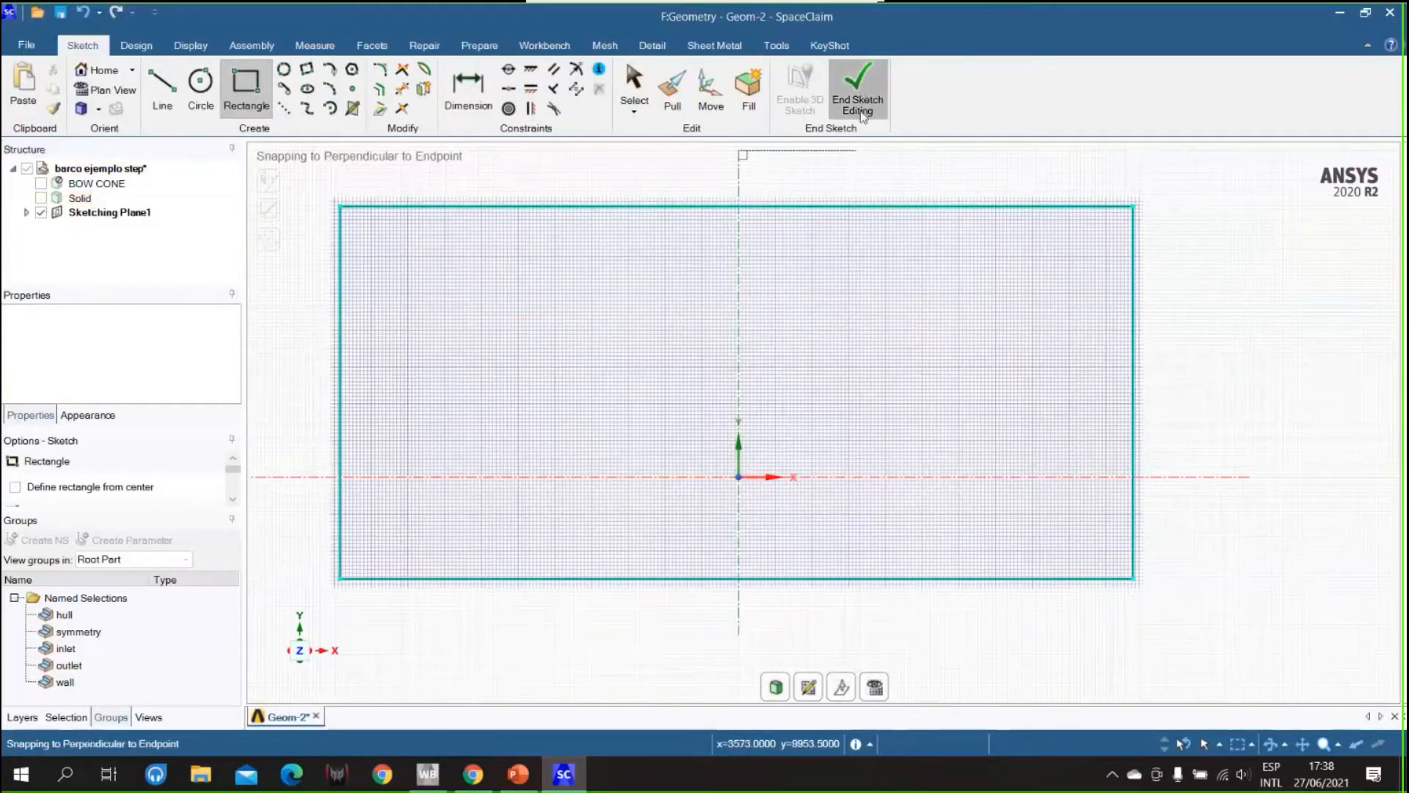
key(p)
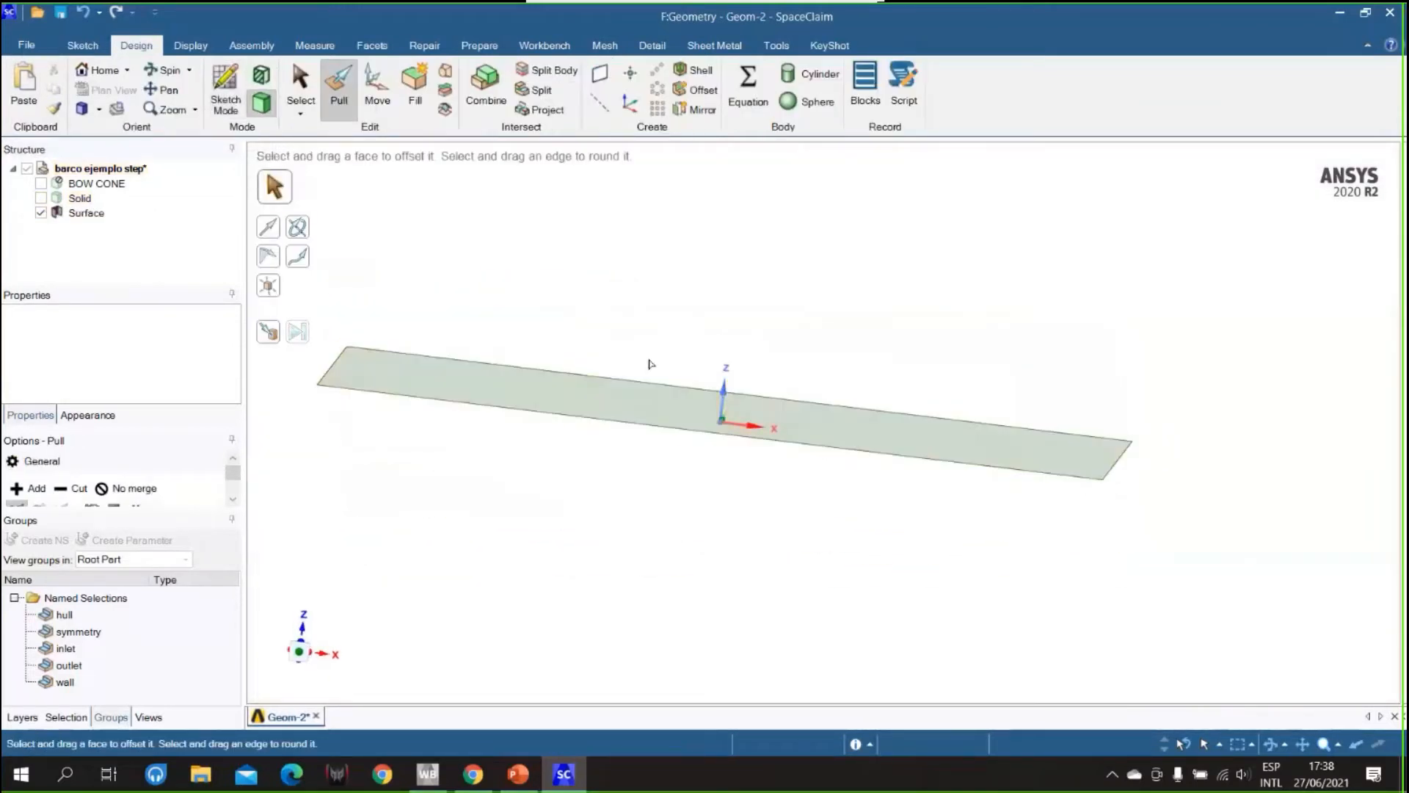
right_click(591, 416)
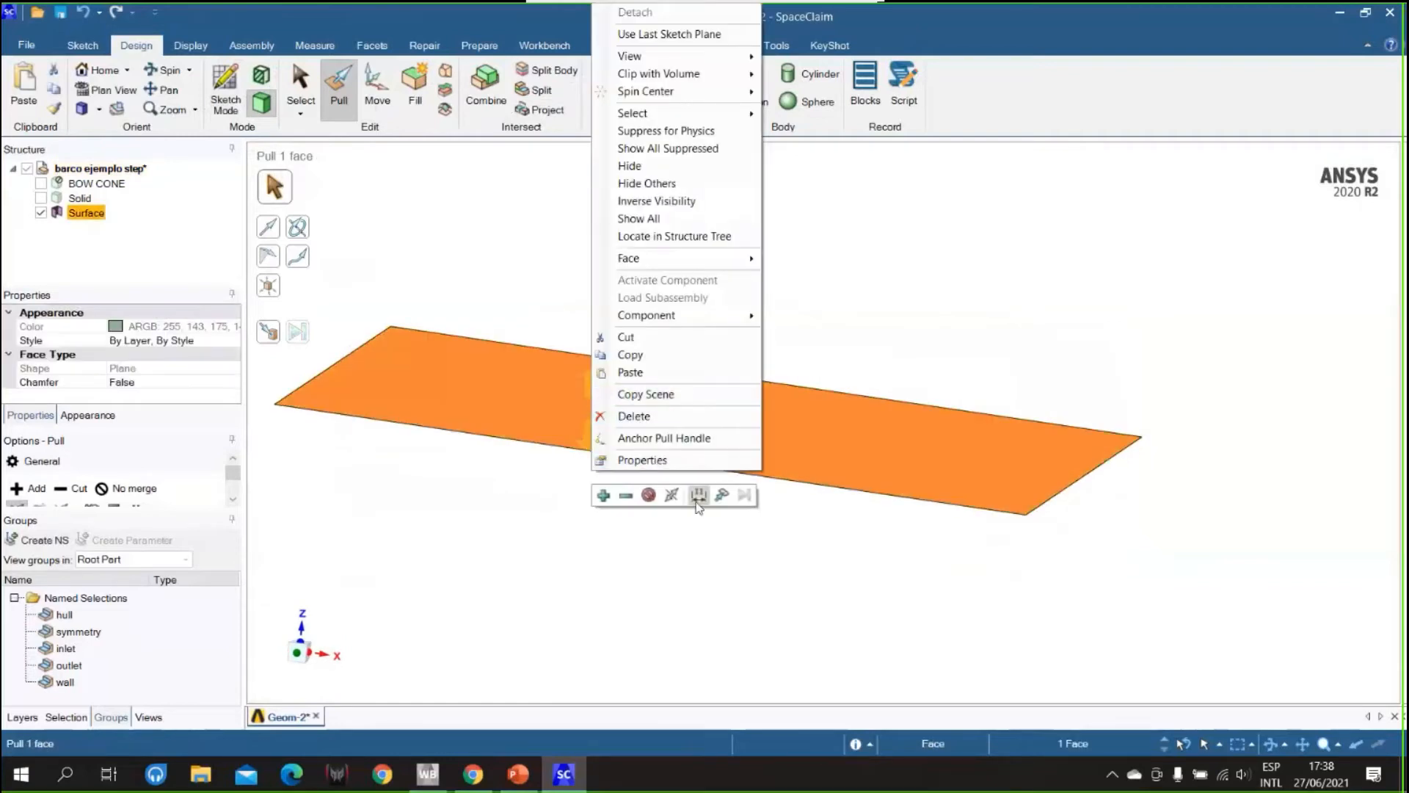
click(672, 497)
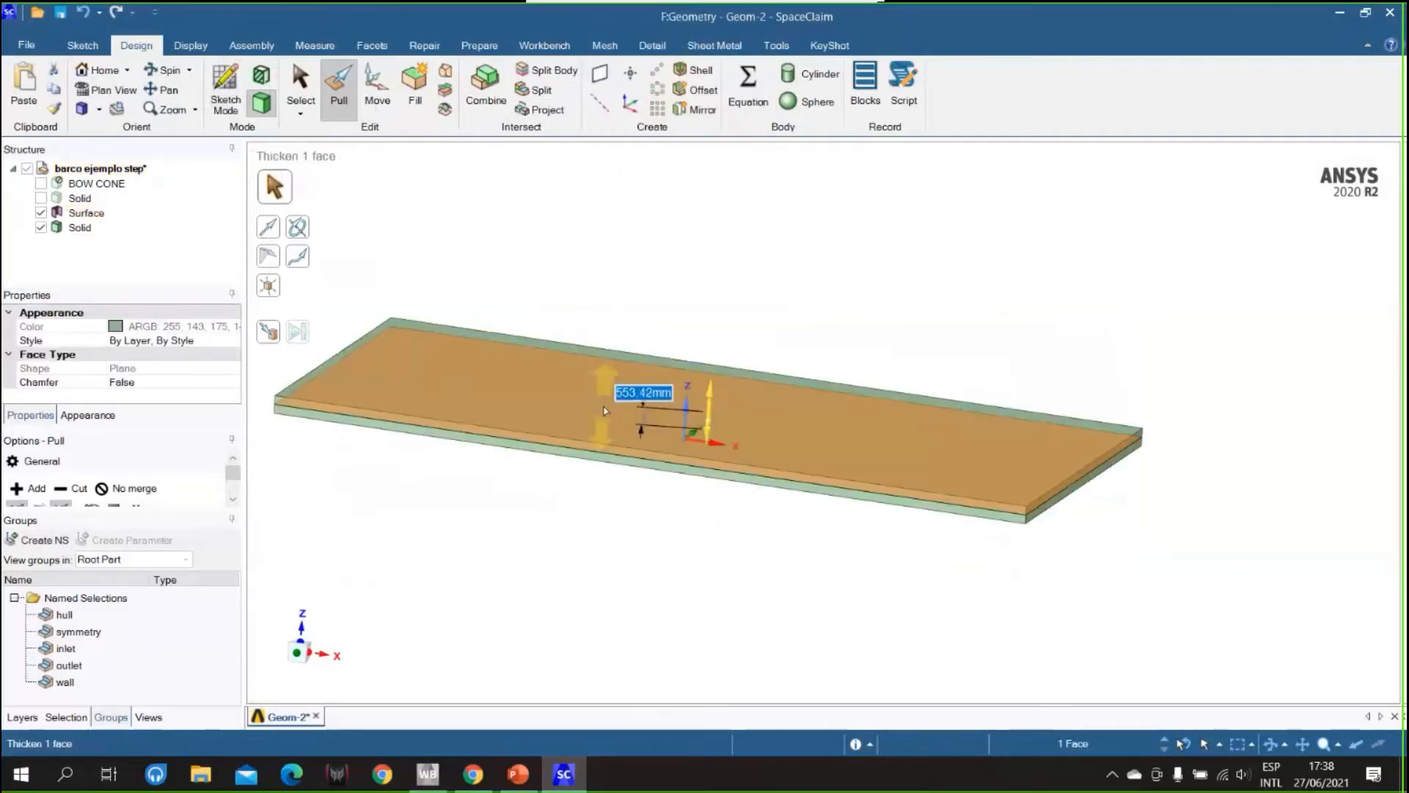
text(500)
key(Return)
click(772, 565)
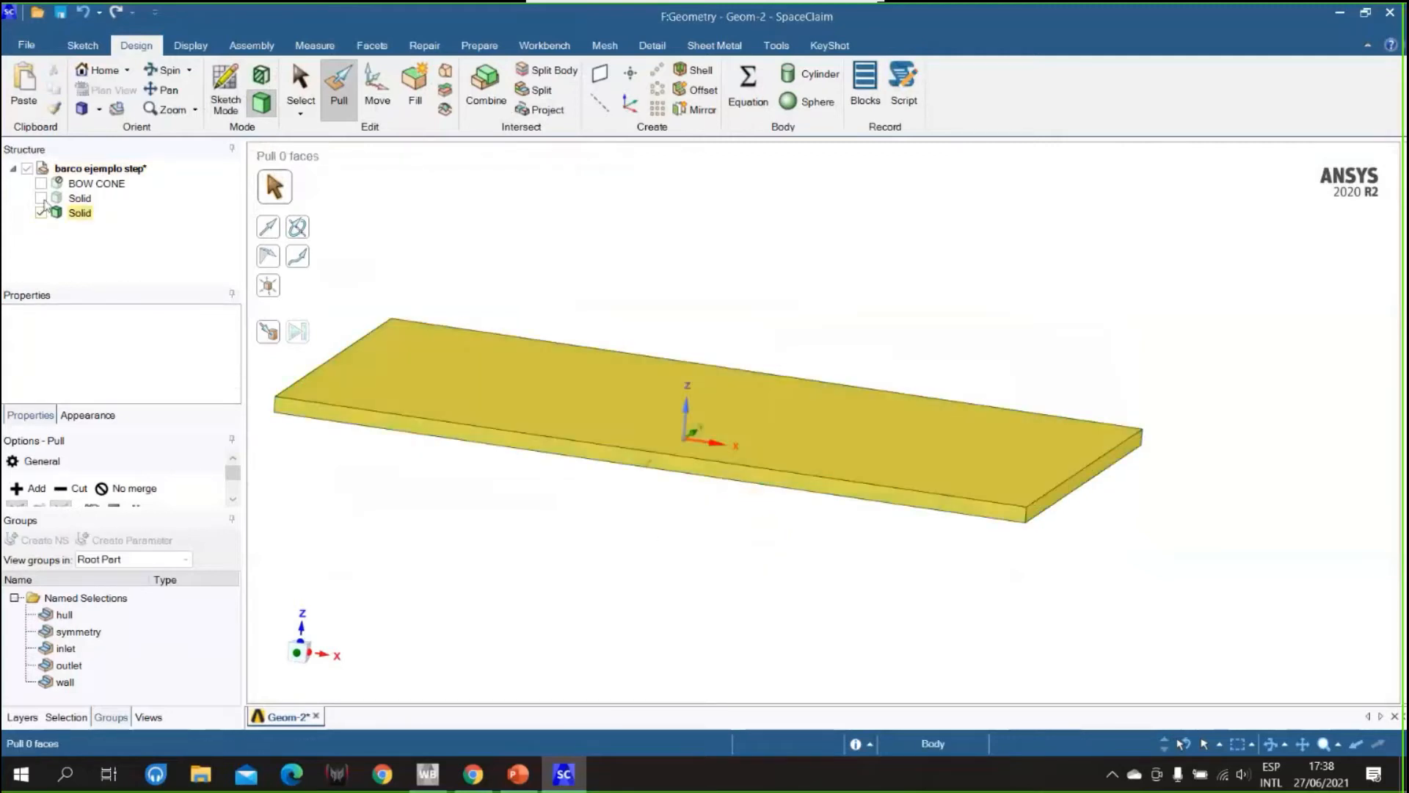
- Show the hidden fluid box again together with the thin slab
click(79, 199)
key(Escape)
key(Escape)
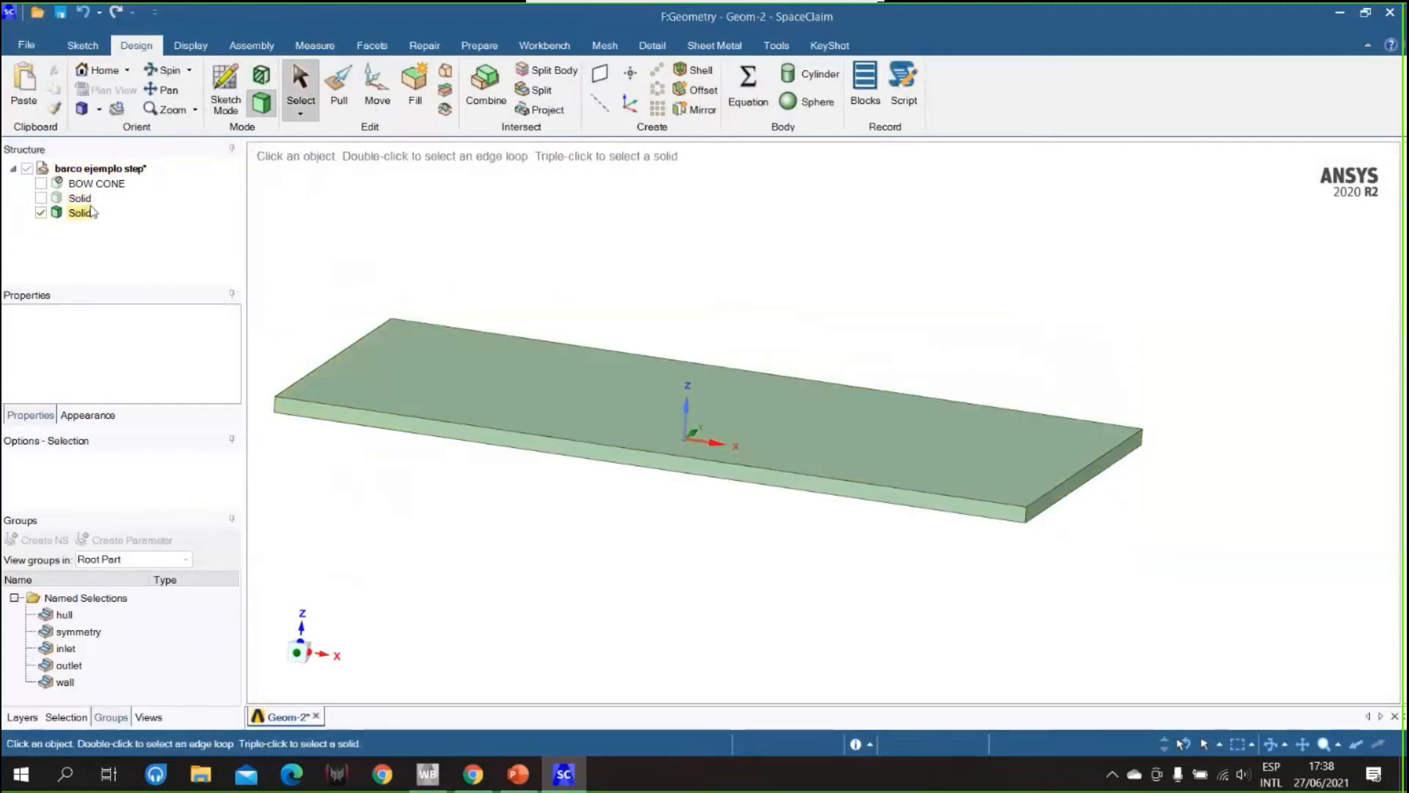
click(40, 198)
click(748, 261)
middle_drag(950, 262, 934, 376)
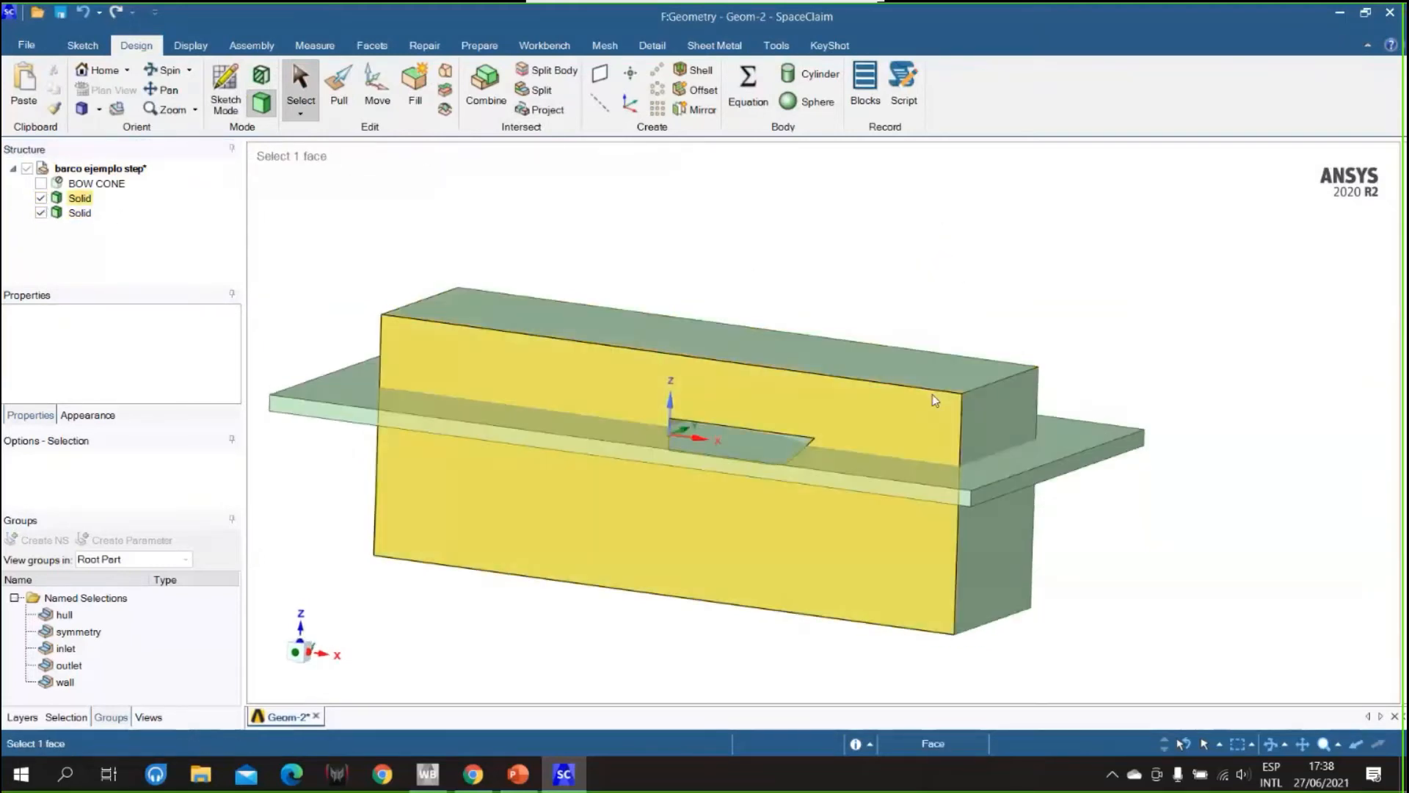
middle_drag(1186, 372, 1043, 488)
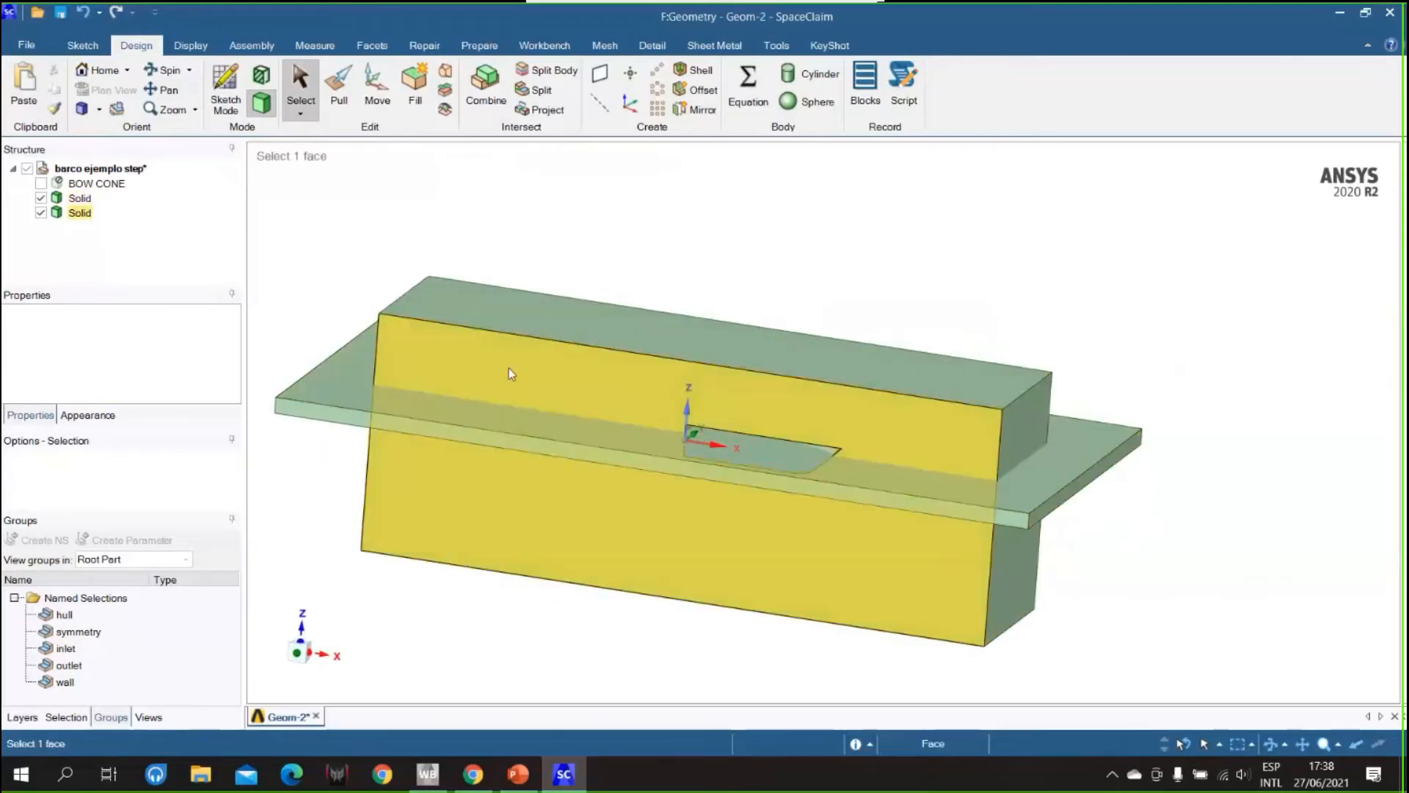
- Rename the box body containing the hull cutout as "Fluid domain"
click(81, 199)
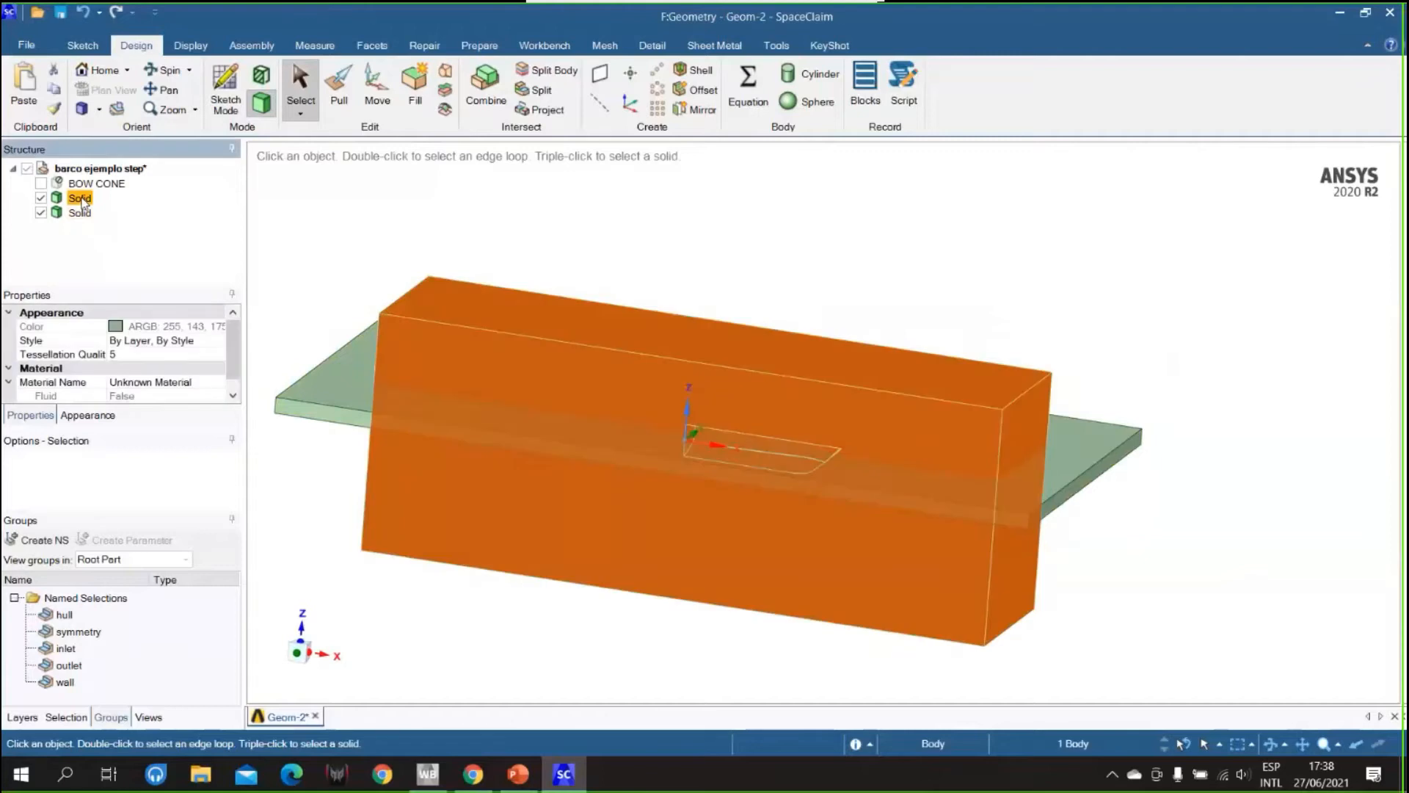
right_click(83, 203)
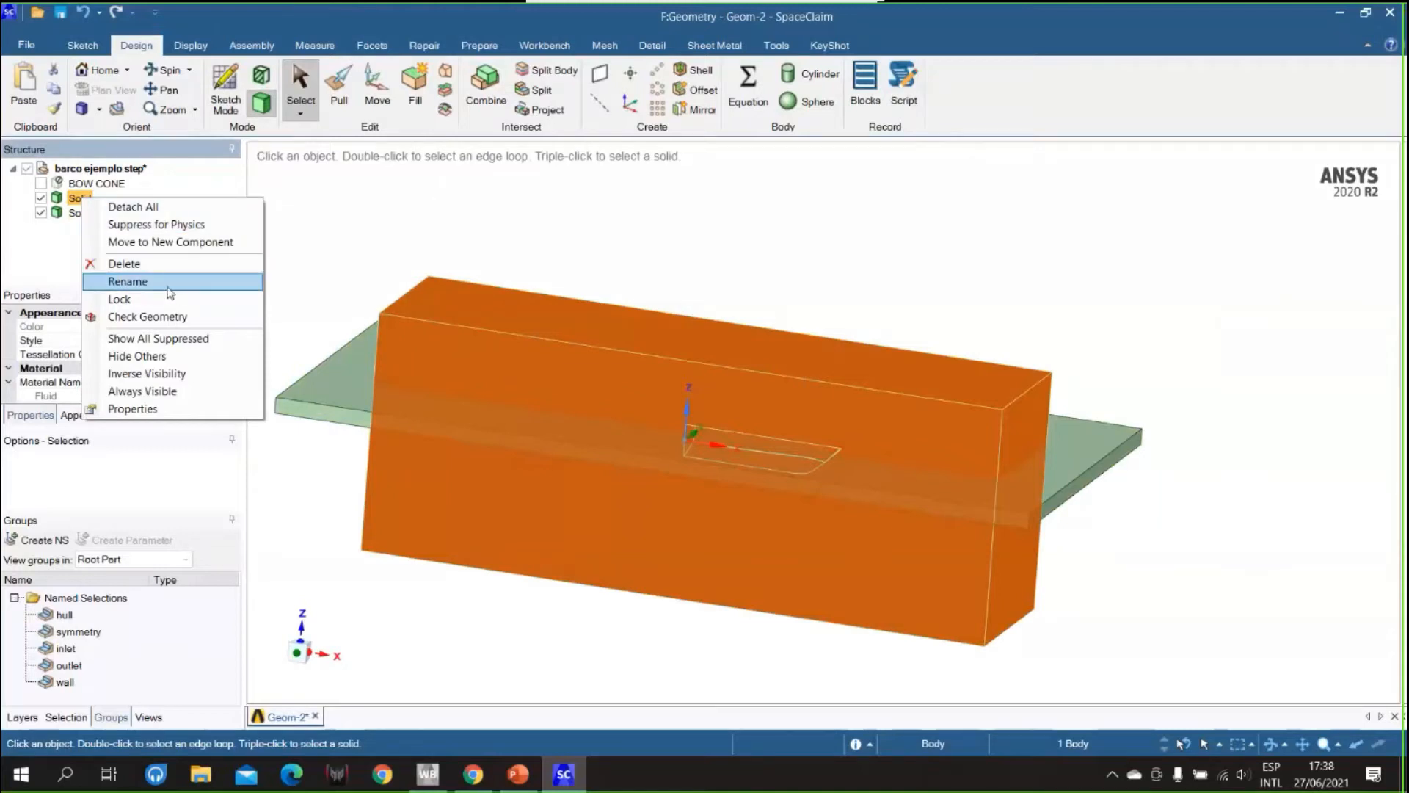
click(128, 281)
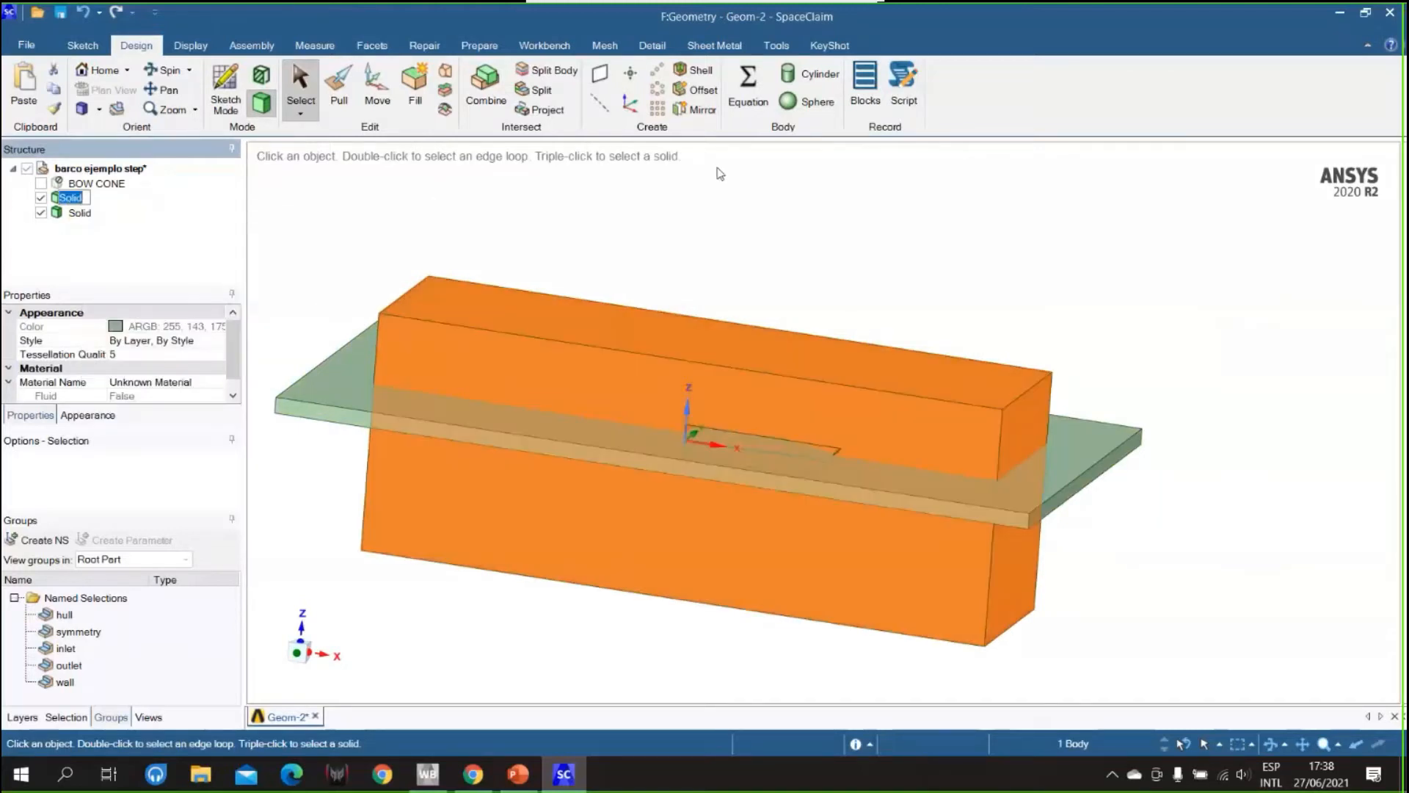
text(Fluid domain)
key(Return)
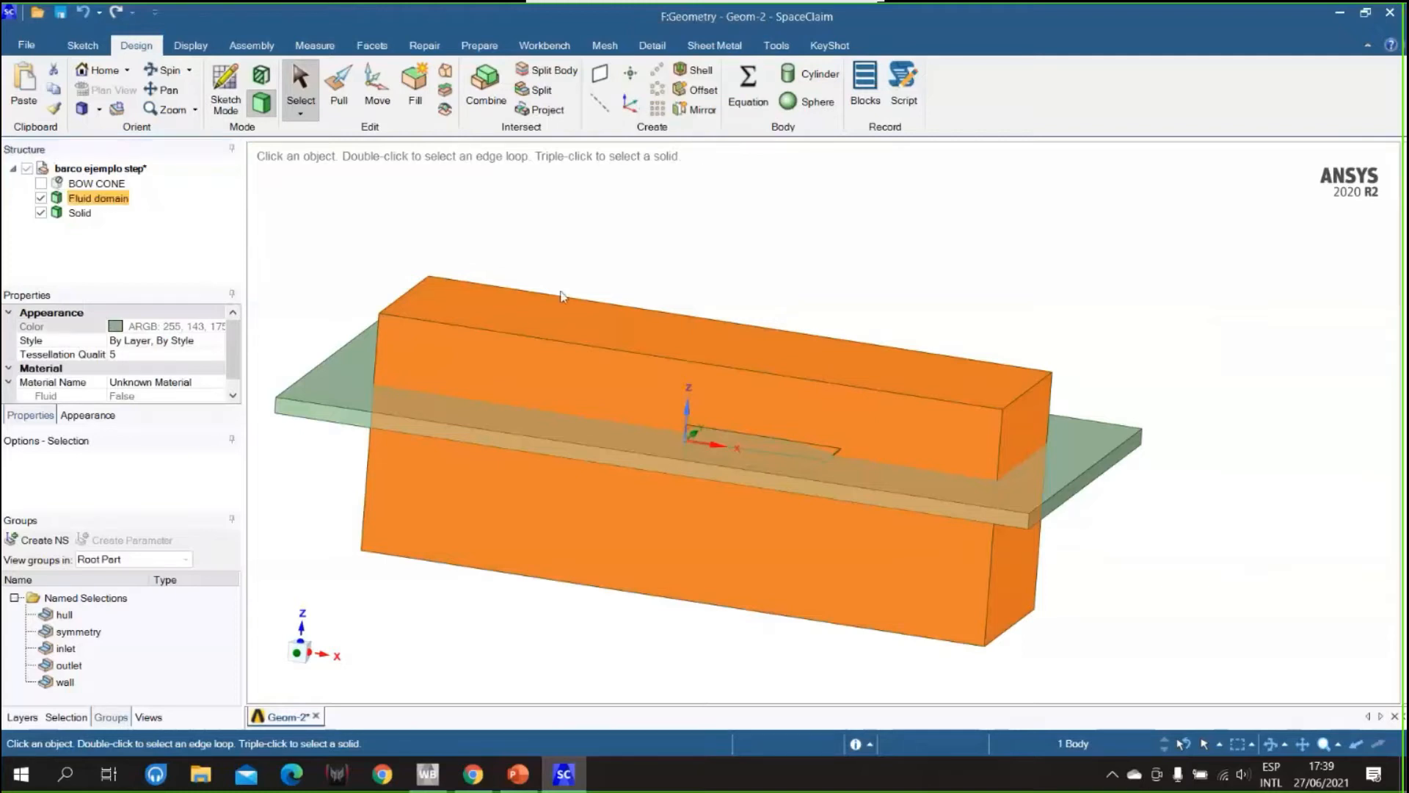
- Rename the thin slab body as "BOI"
click(332, 400)
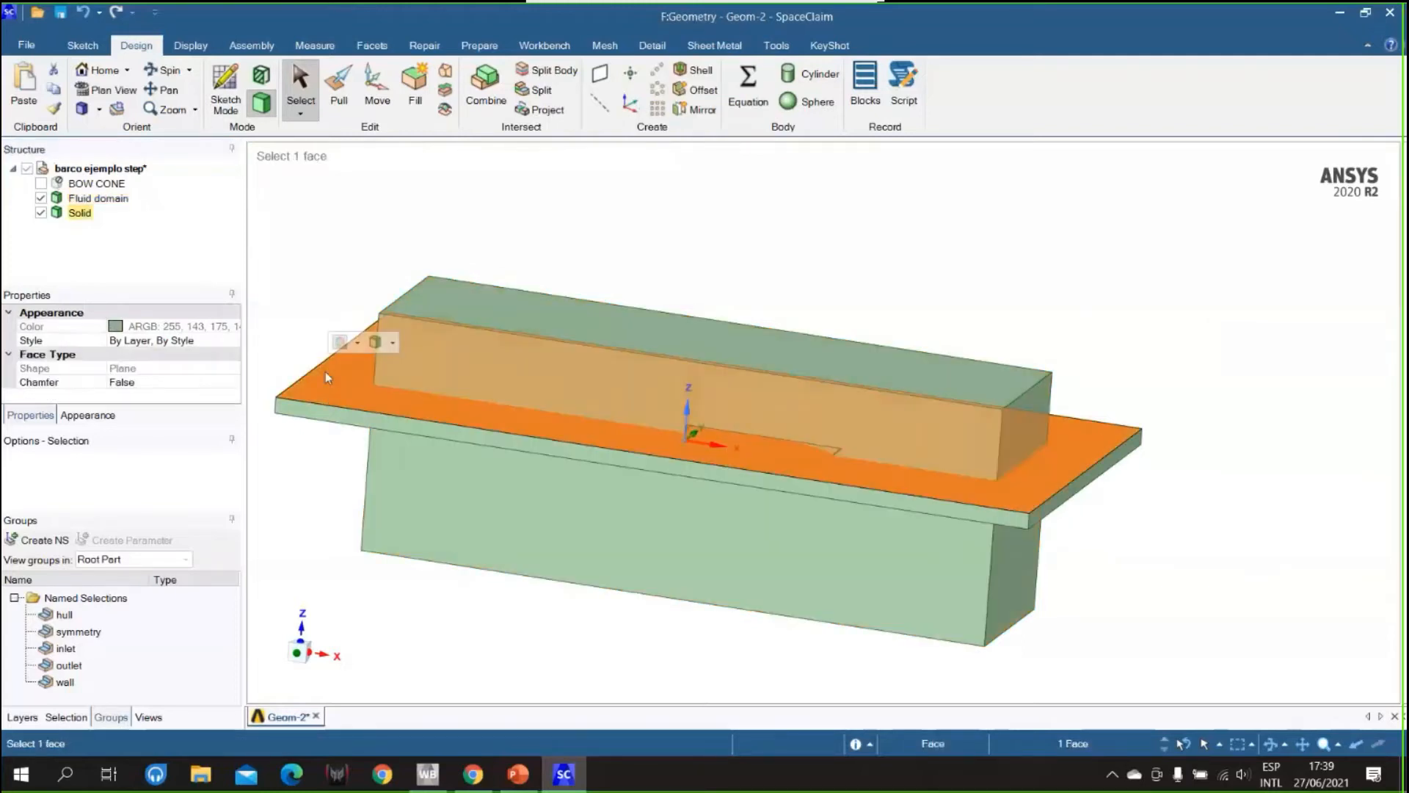
click(79, 214)
right_click(82, 215)
click(156, 304)
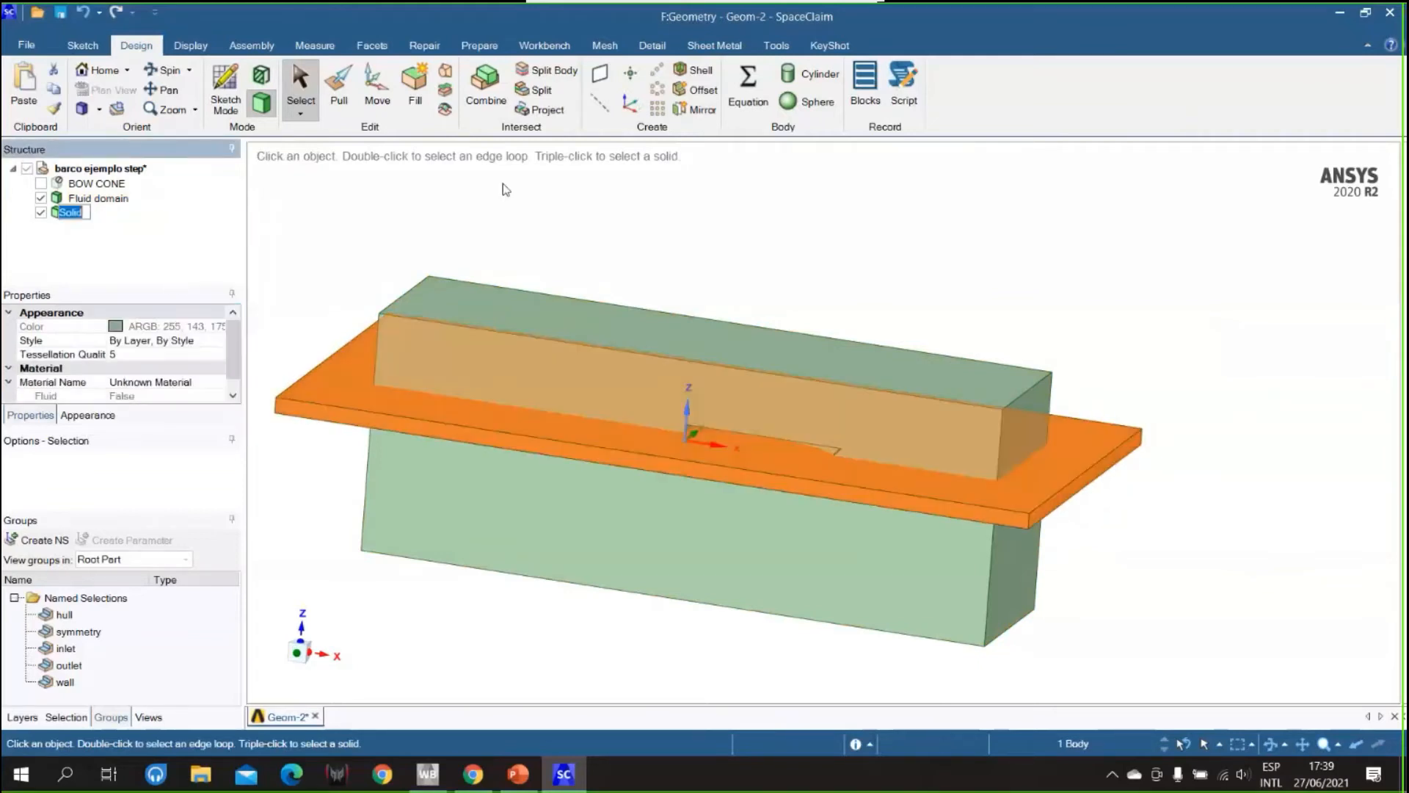
key(Caps_Lock)
text(BO)
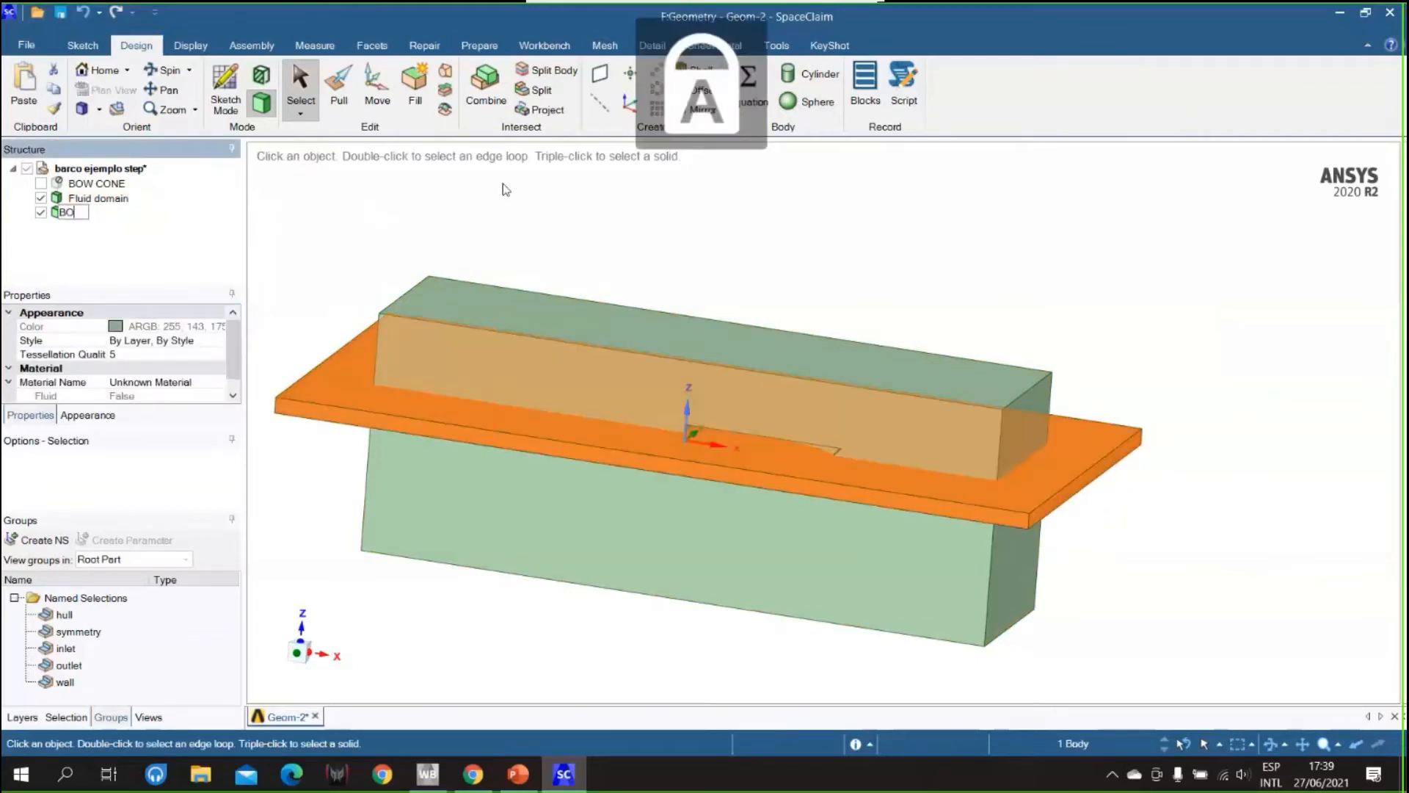
text(I)
key(Return)
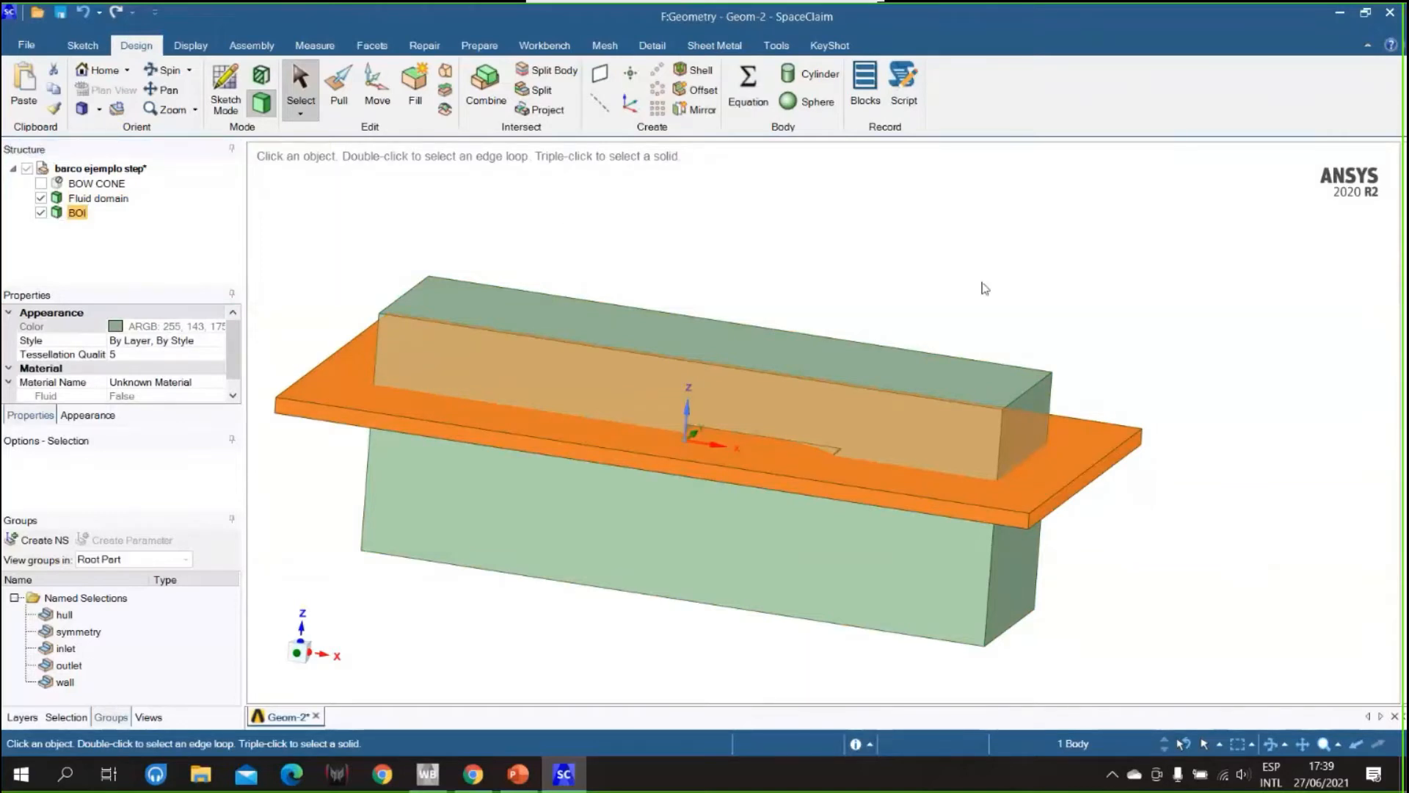
key(Caps_Lock)
click(1032, 317)
- Hide the BOI body and examine which faces the hull, symmetry, inlet, outlet and wall named selections contain
scroll(1050, 318, down, 1)
middle_drag(1055, 320, 1043, 332)
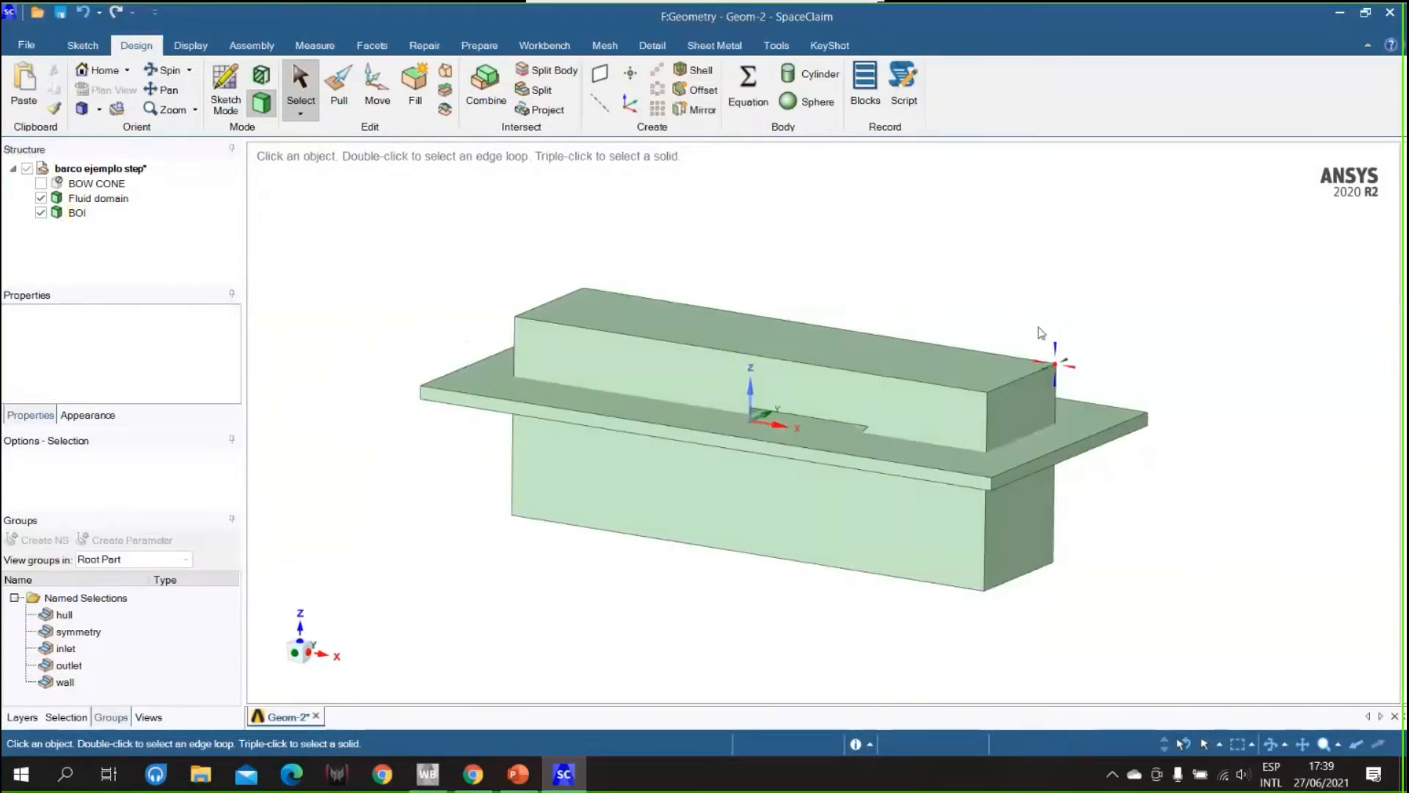
mouse_move(664, 618)
middle_down()
mouse_move(648, 569)
mouse_move(661, 528)
mouse_move(661, 560)
mouse_move(814, 554)
mouse_move(771, 569)
mouse_move(814, 563)
mouse_move(895, 584)
mouse_move(868, 565)
middle_up()
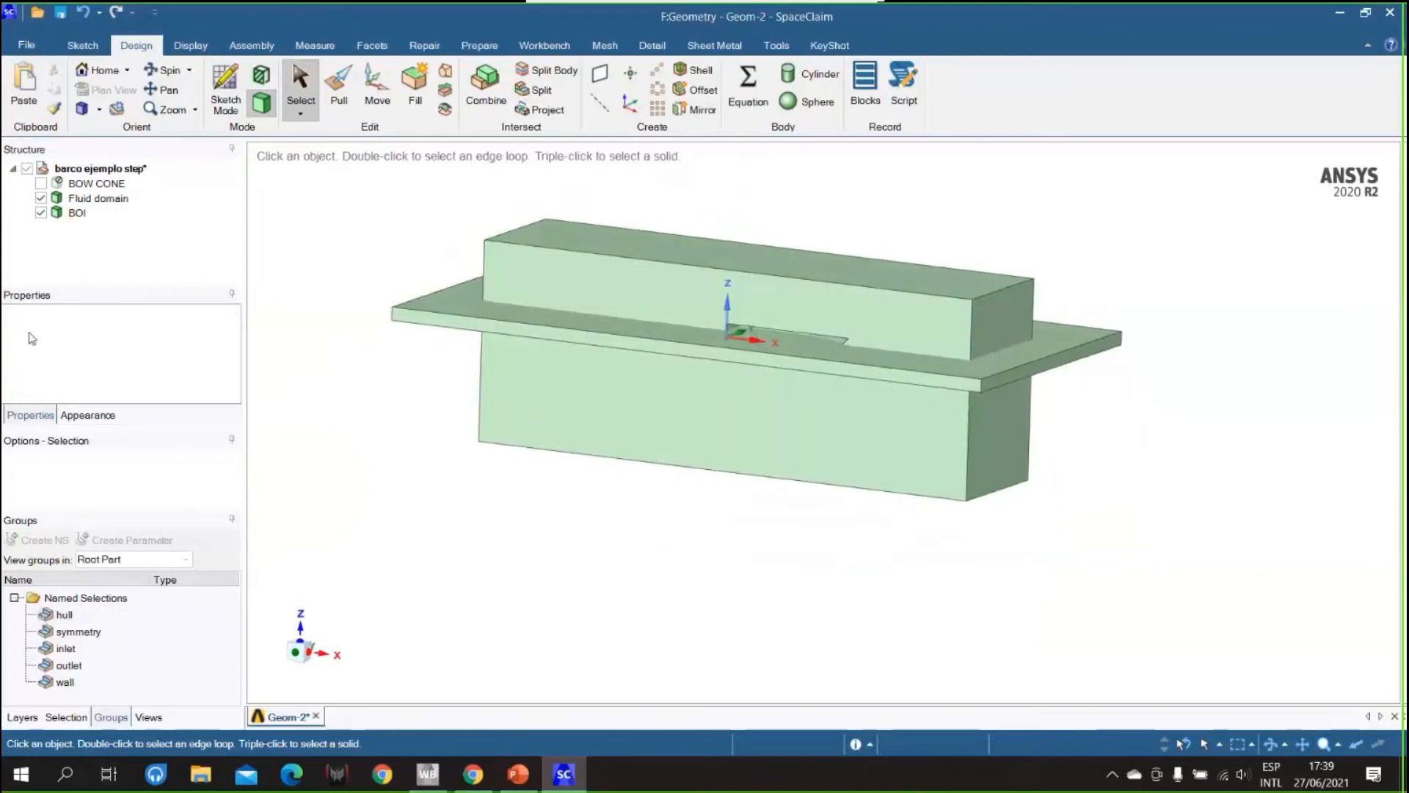
click(41, 212)
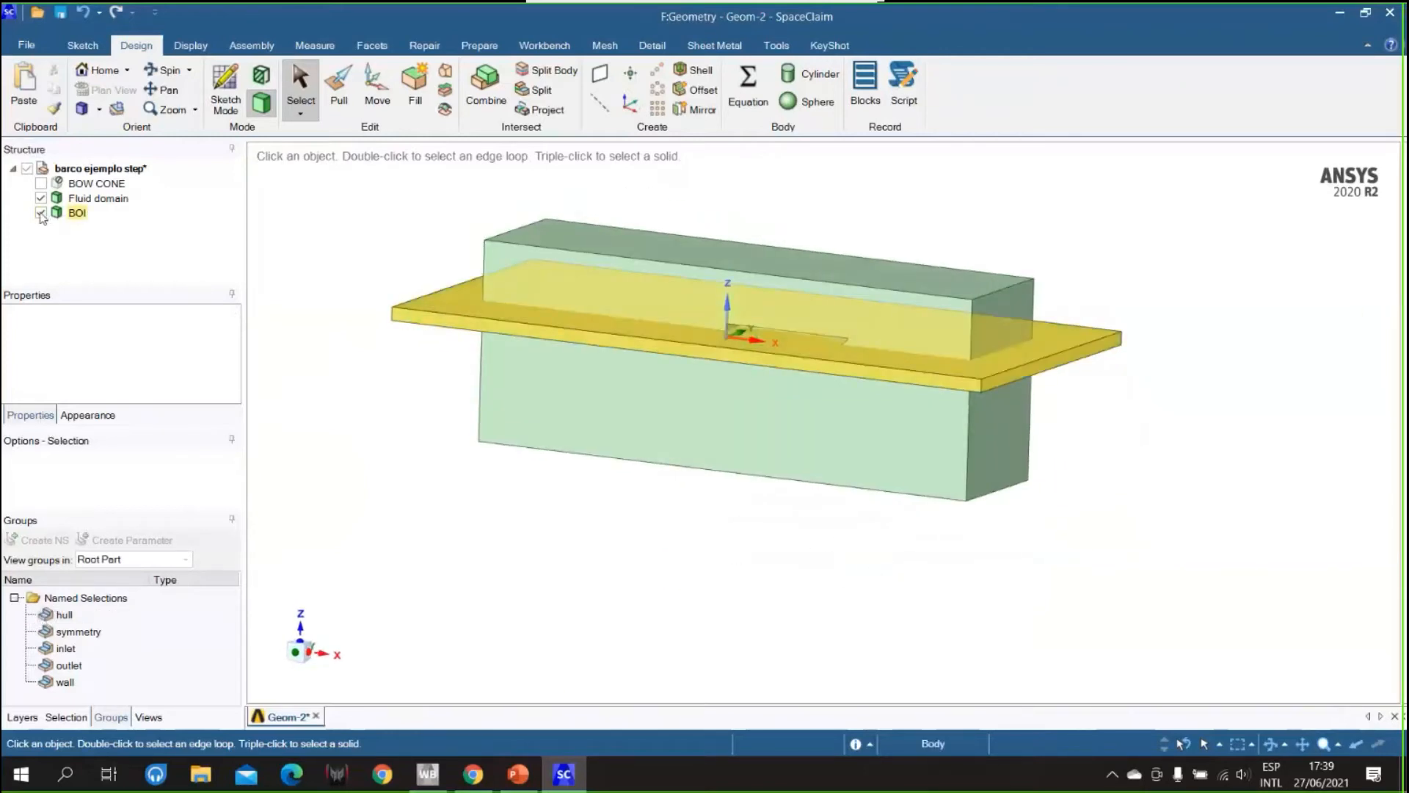
click(66, 615)
middle_drag(576, 564, 570, 574)
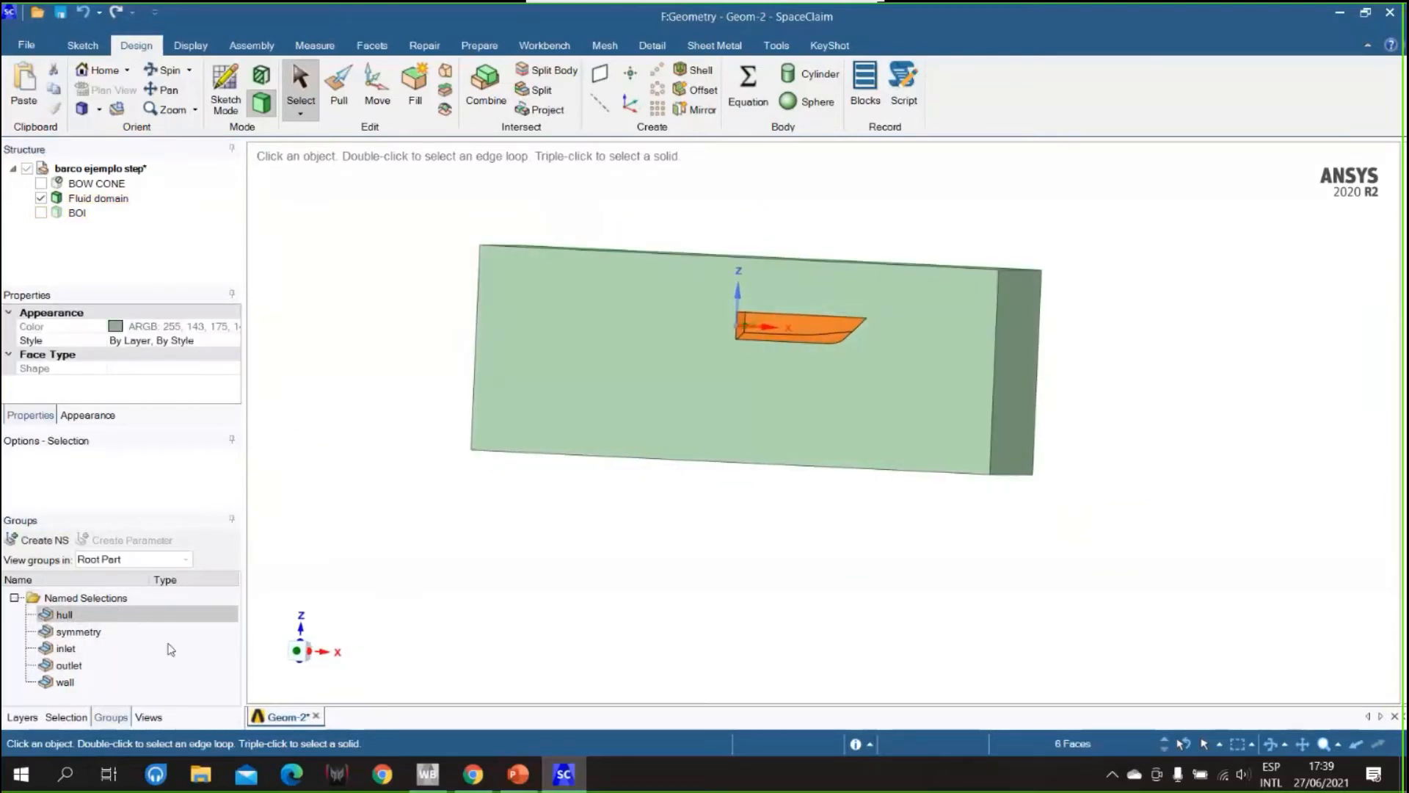
click(79, 631)
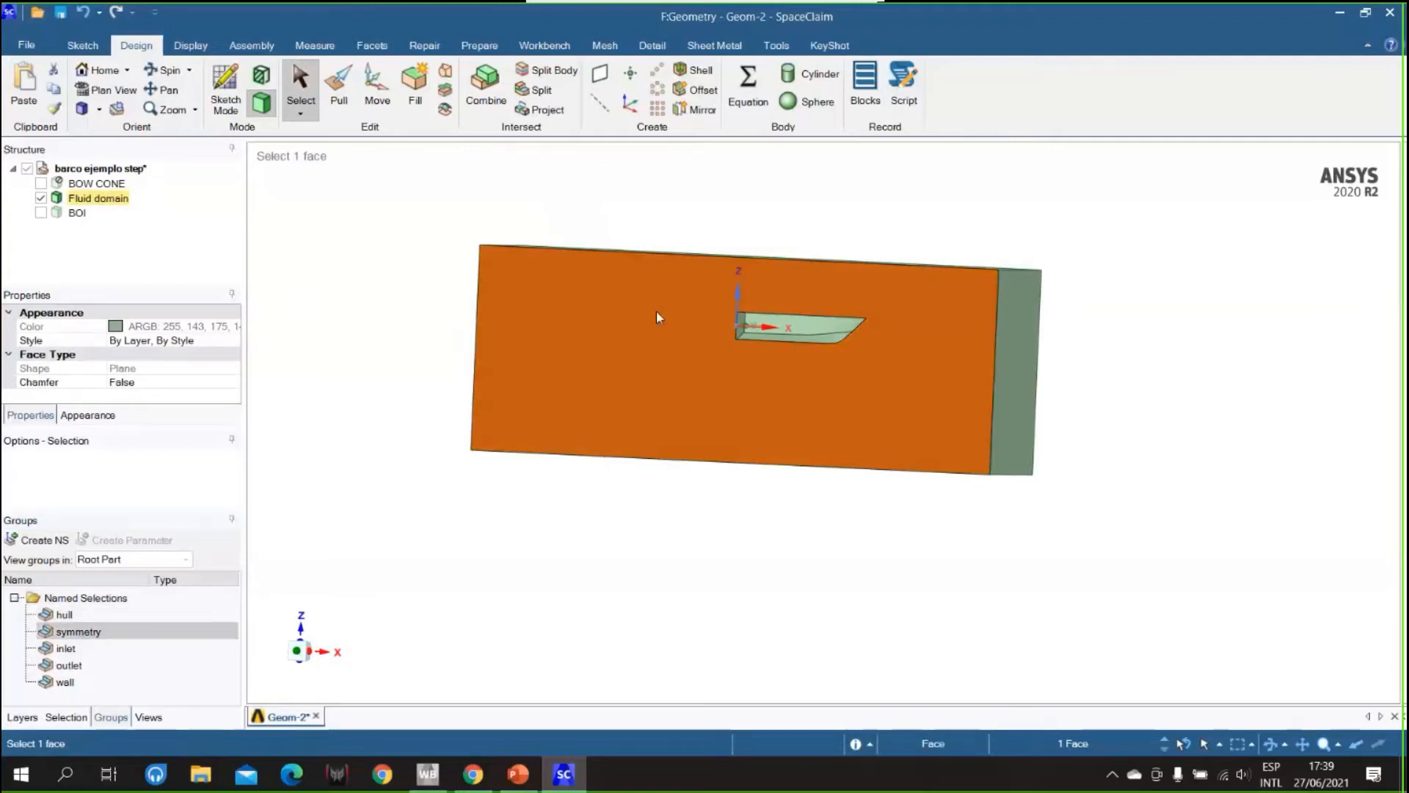
click(65, 648)
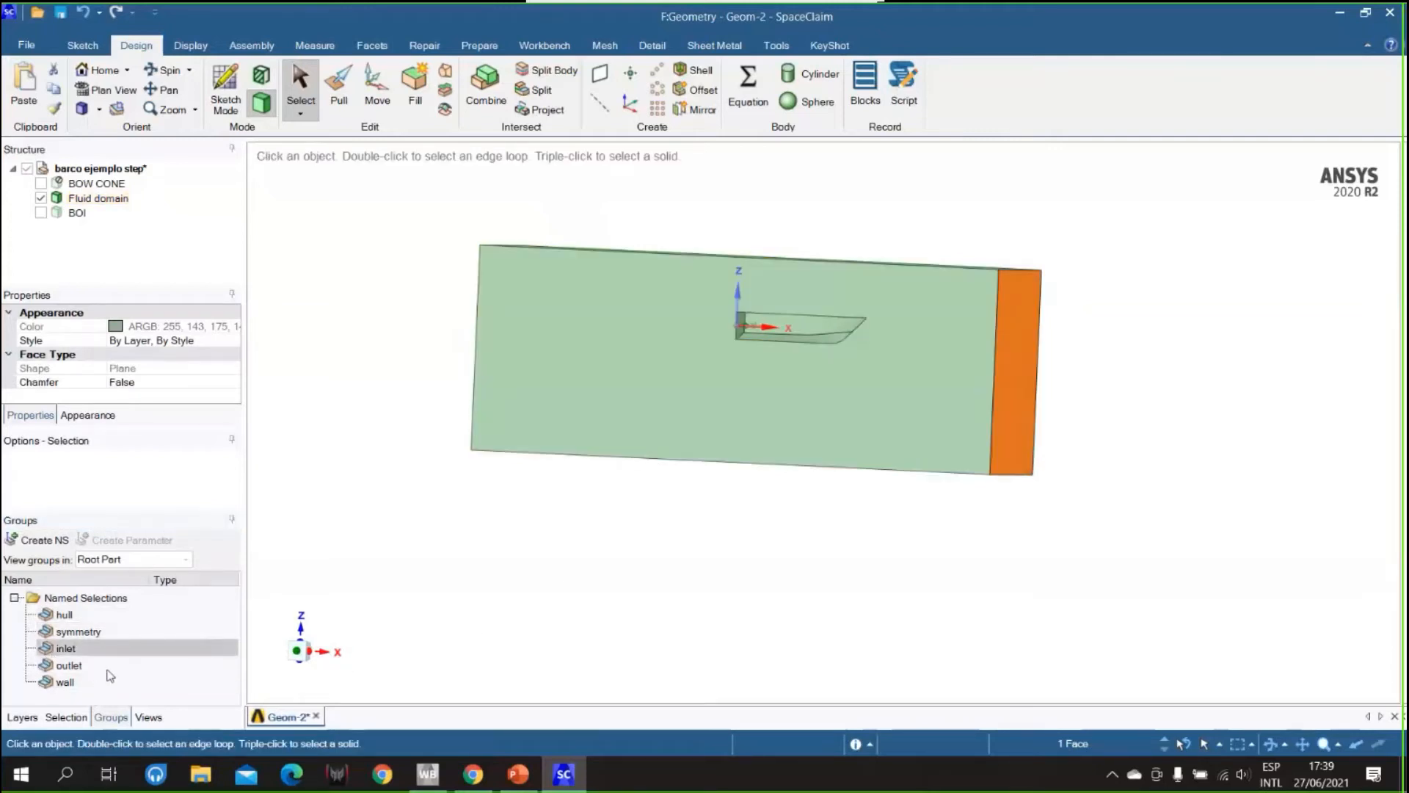
click(69, 665)
middle_drag(532, 595, 484, 611)
click(66, 682)
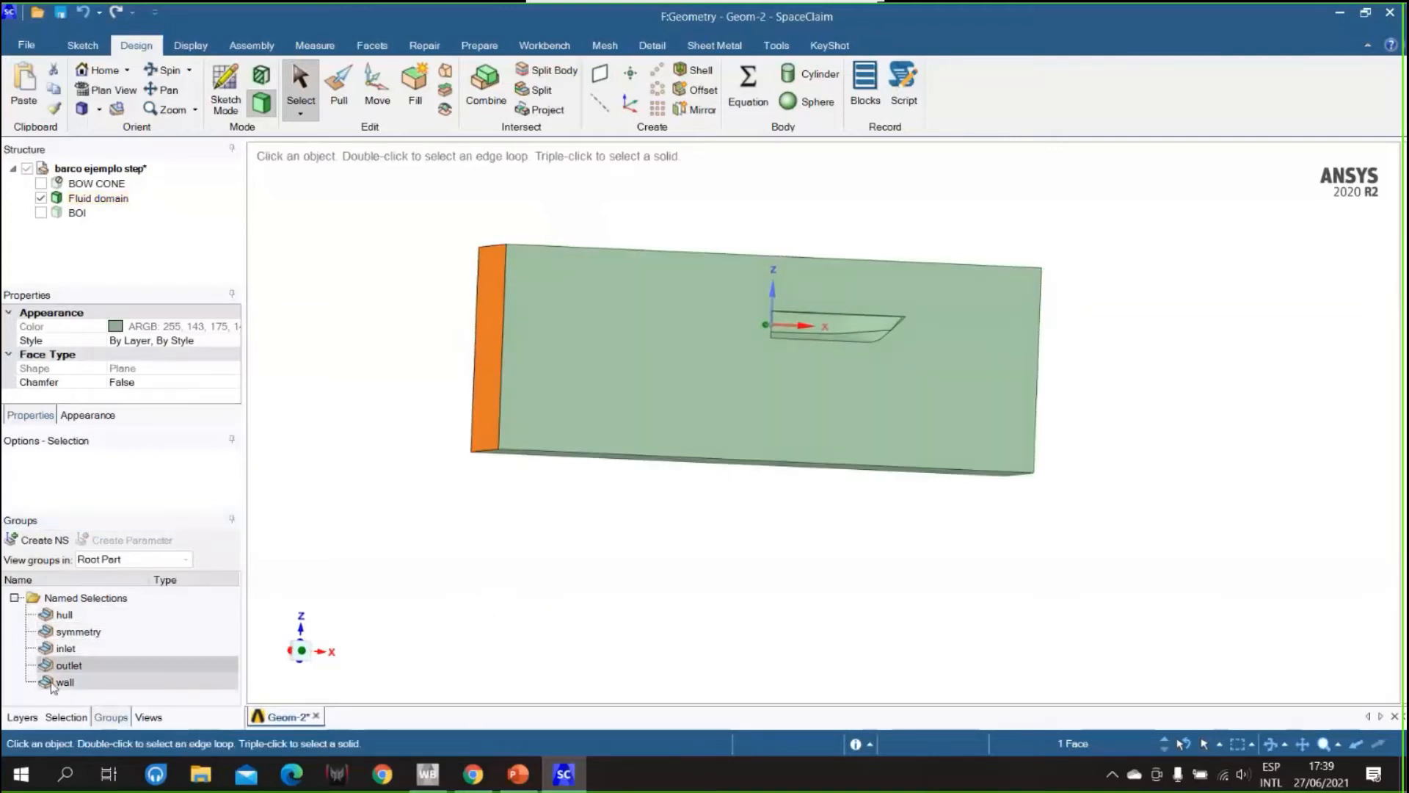
middle_drag(566, 582, 535, 577)
click(510, 585)
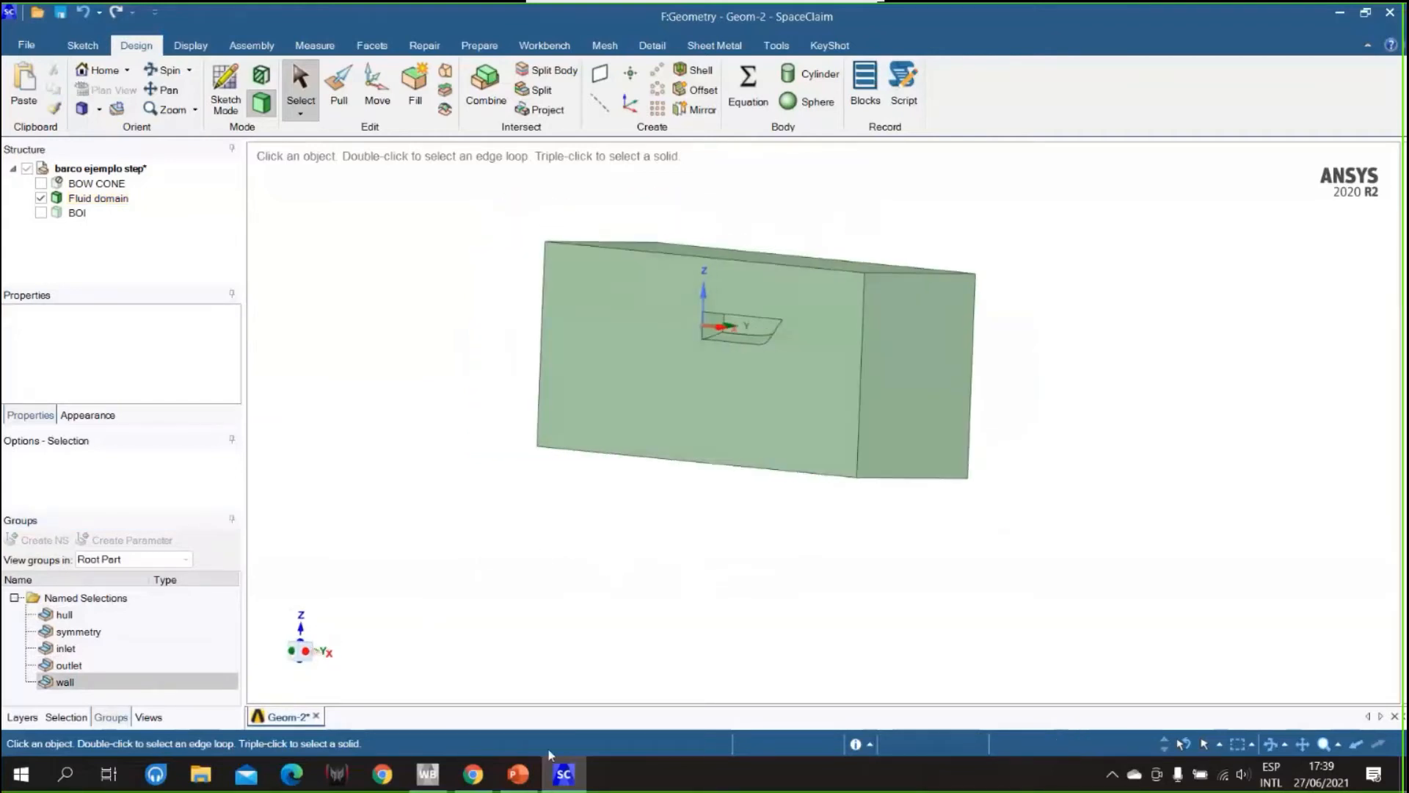
- Switch to PowerPoint and start the slide show from the "Mallado" slide
click(521, 777)
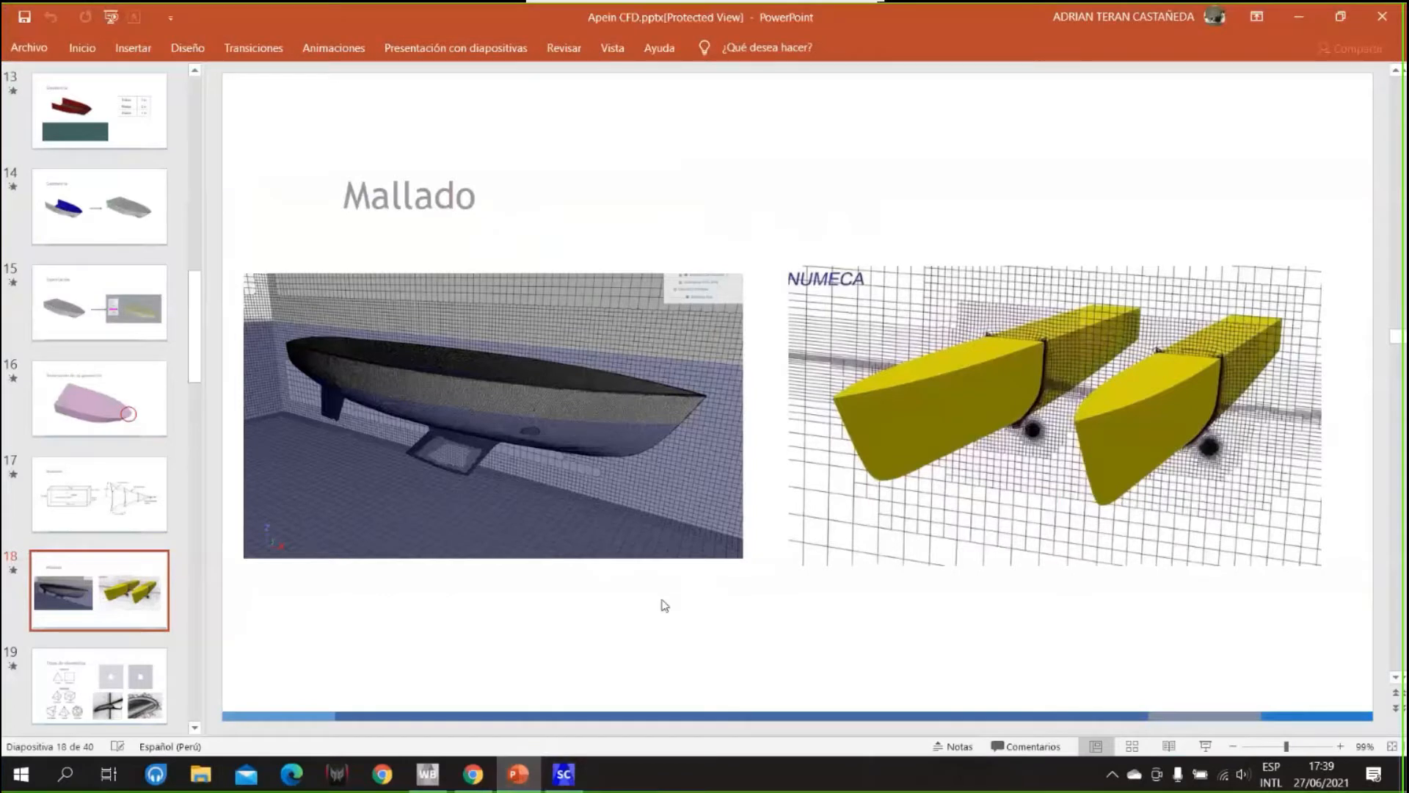
click(1205, 746)
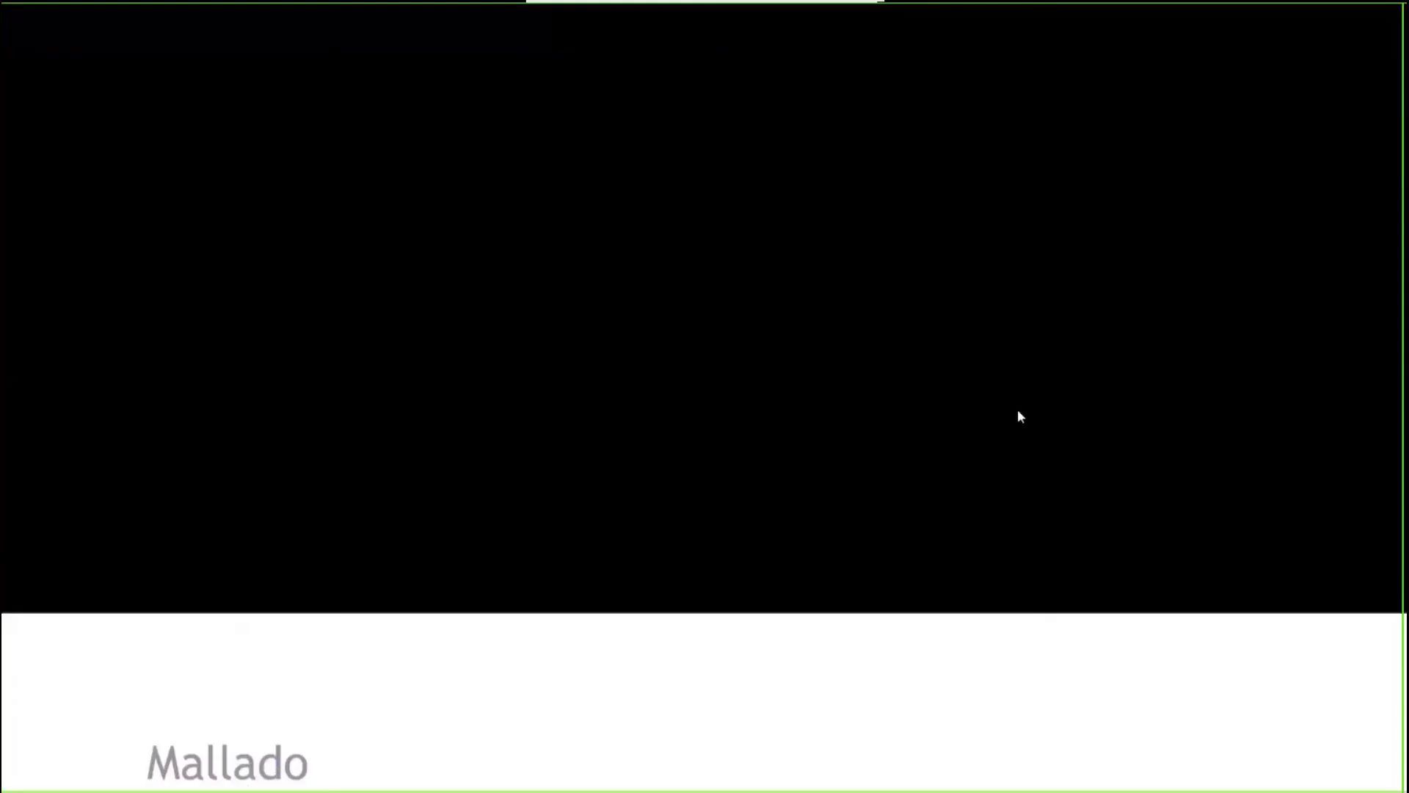
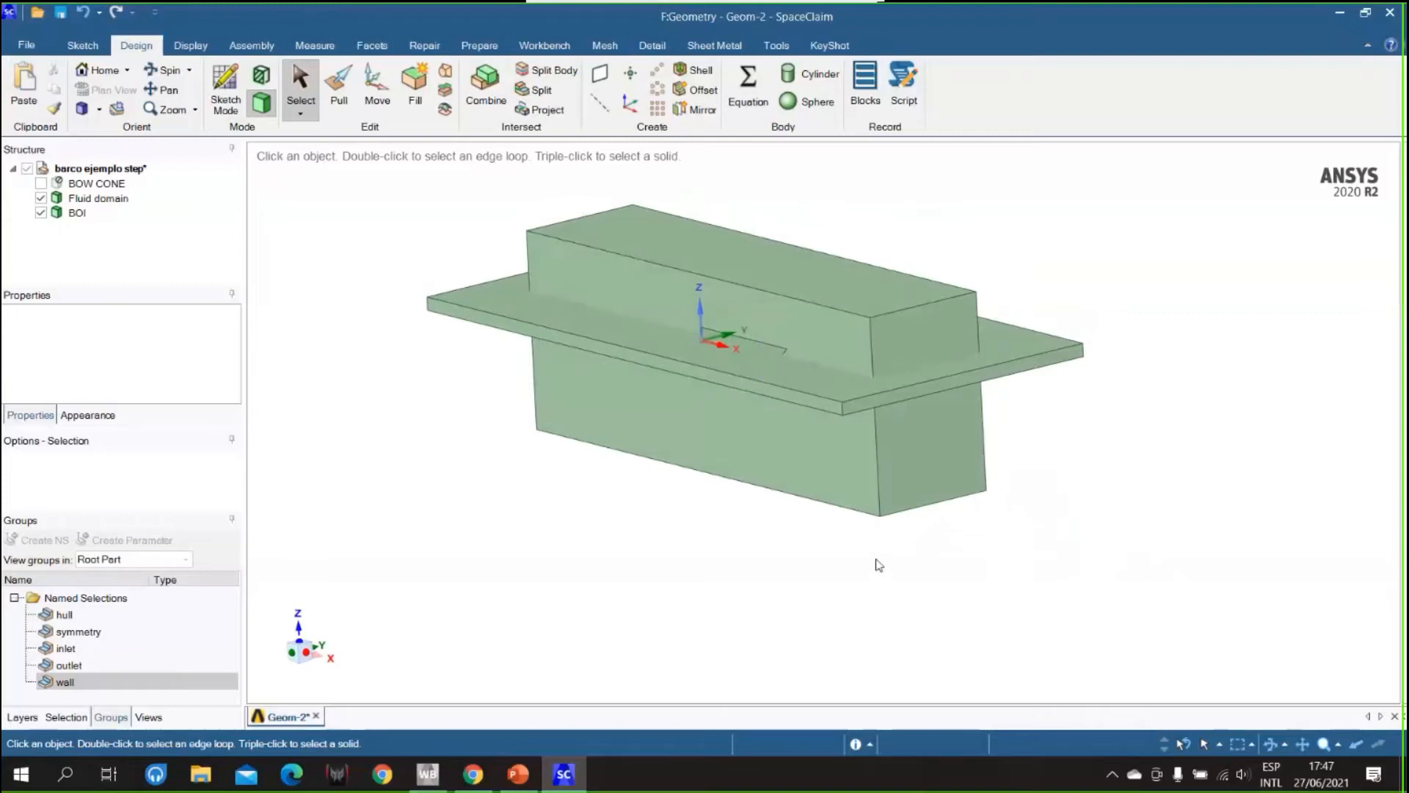
- Browse the boat geometry folder for a file to open, examine the IGS and STEP files and supported file types, and cancel
click(28, 45)
click(31, 125)
click(575, 170)
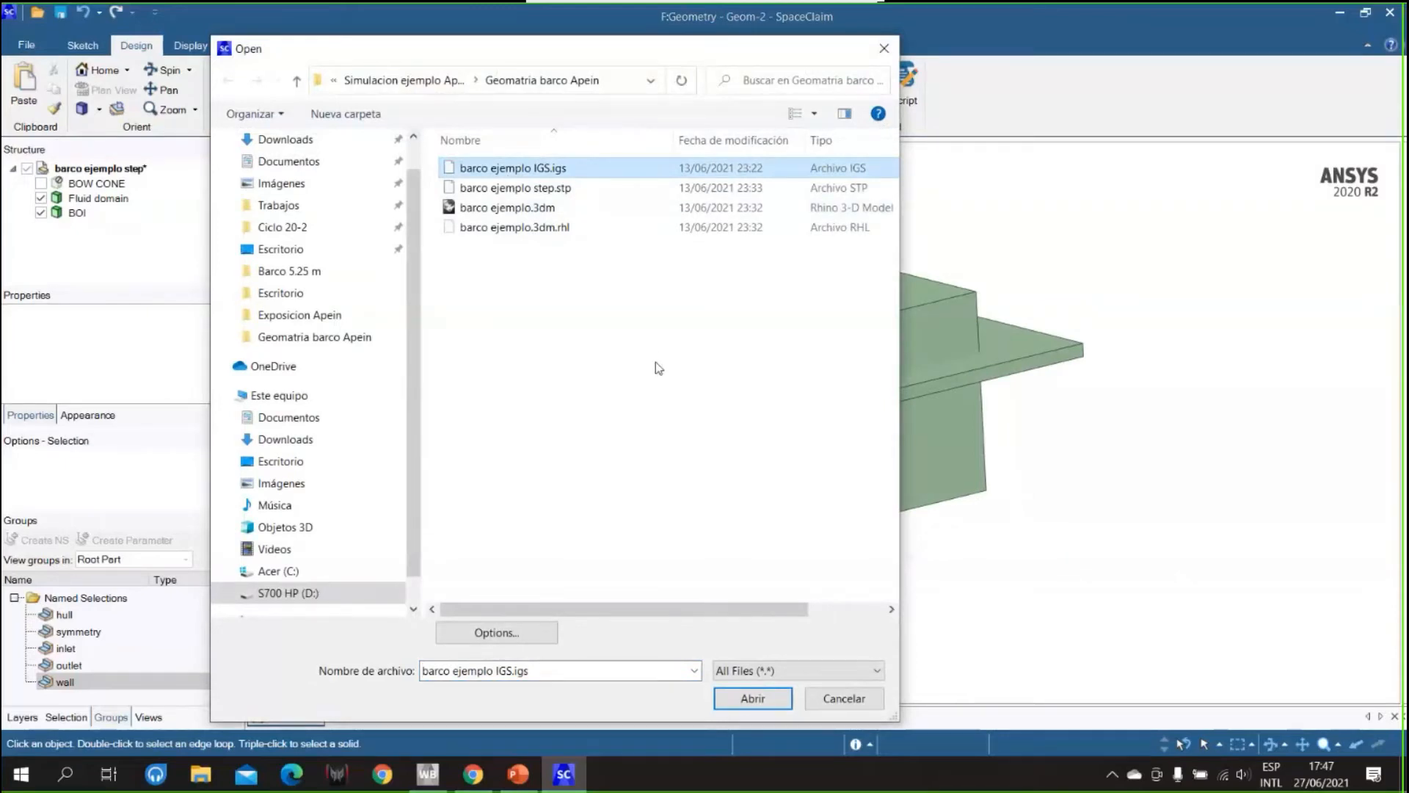
click(575, 189)
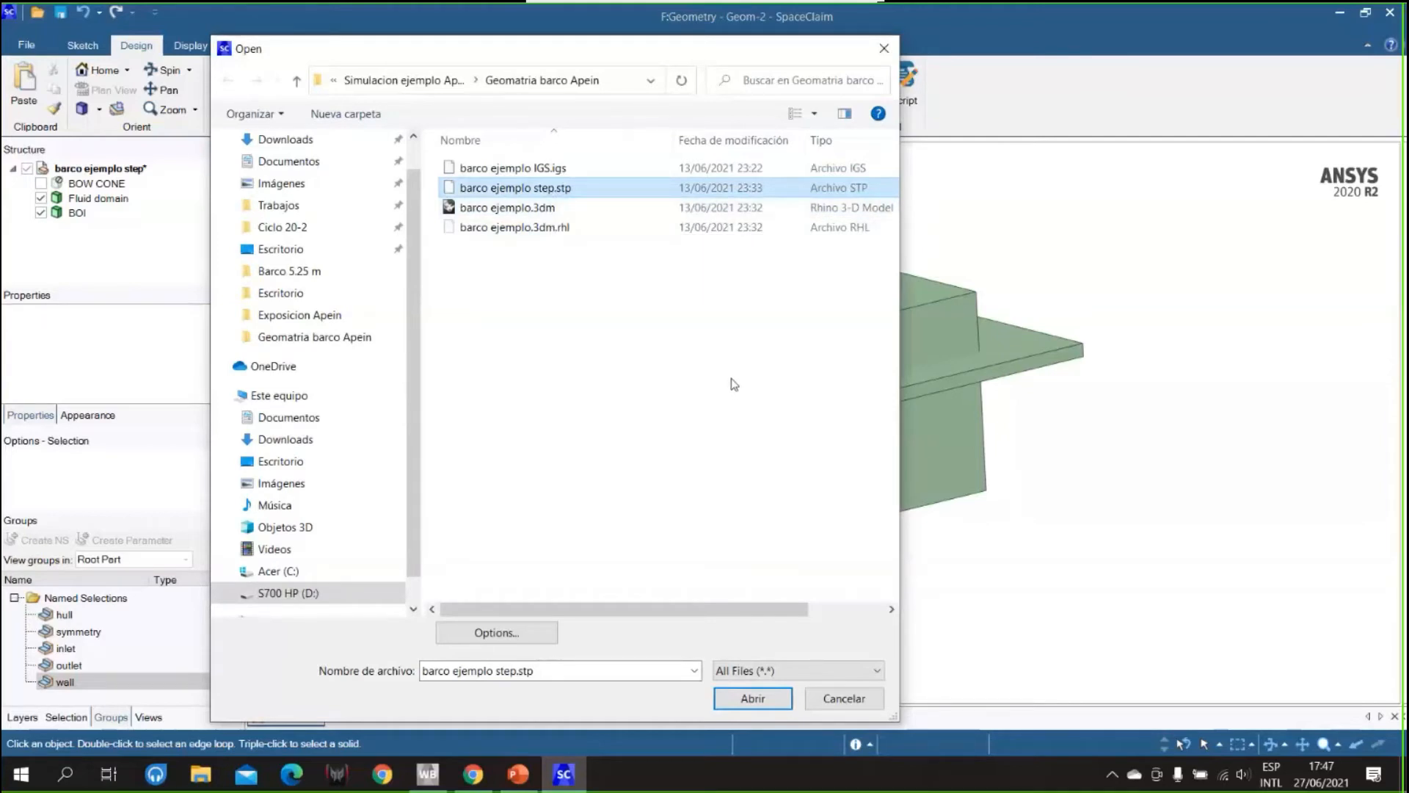
click(538, 171)
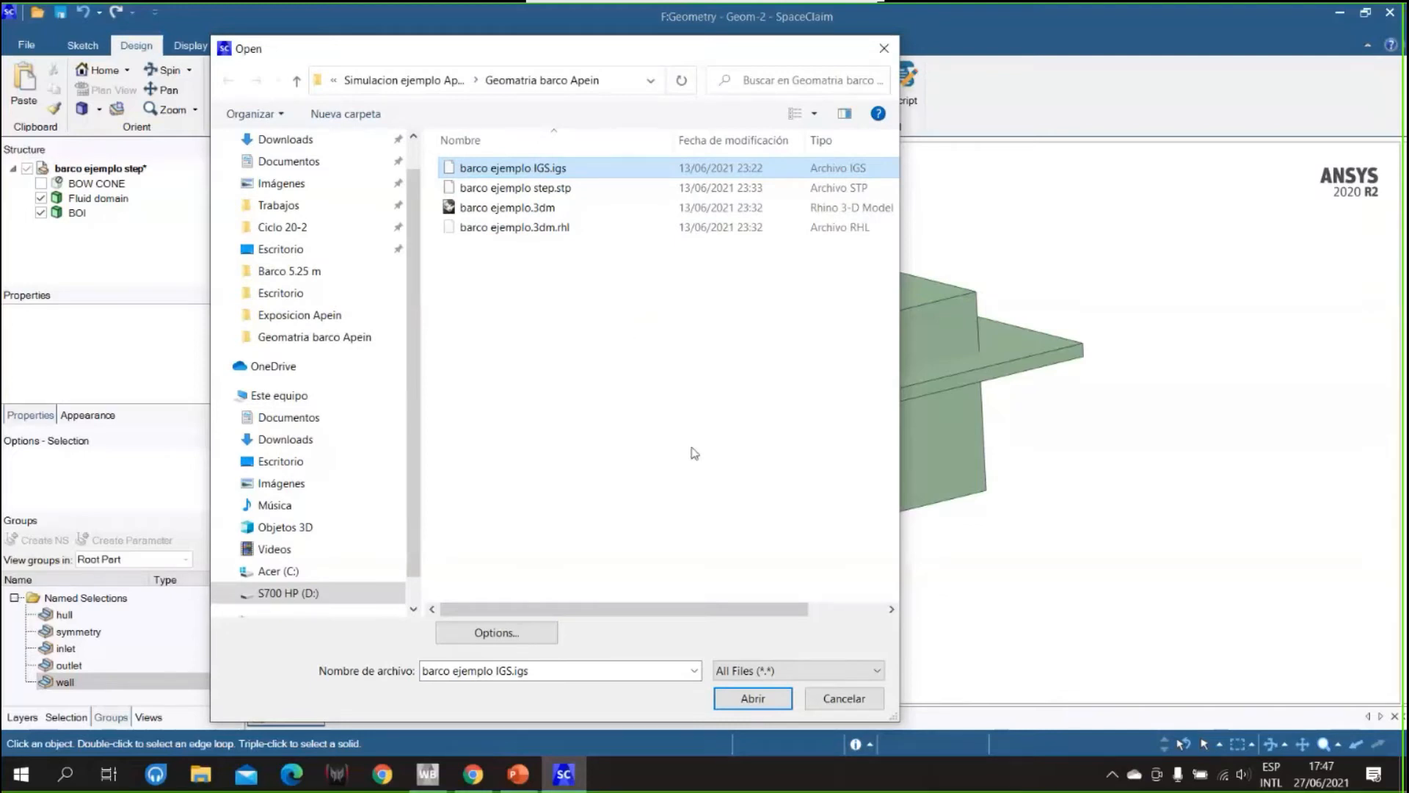
click(773, 671)
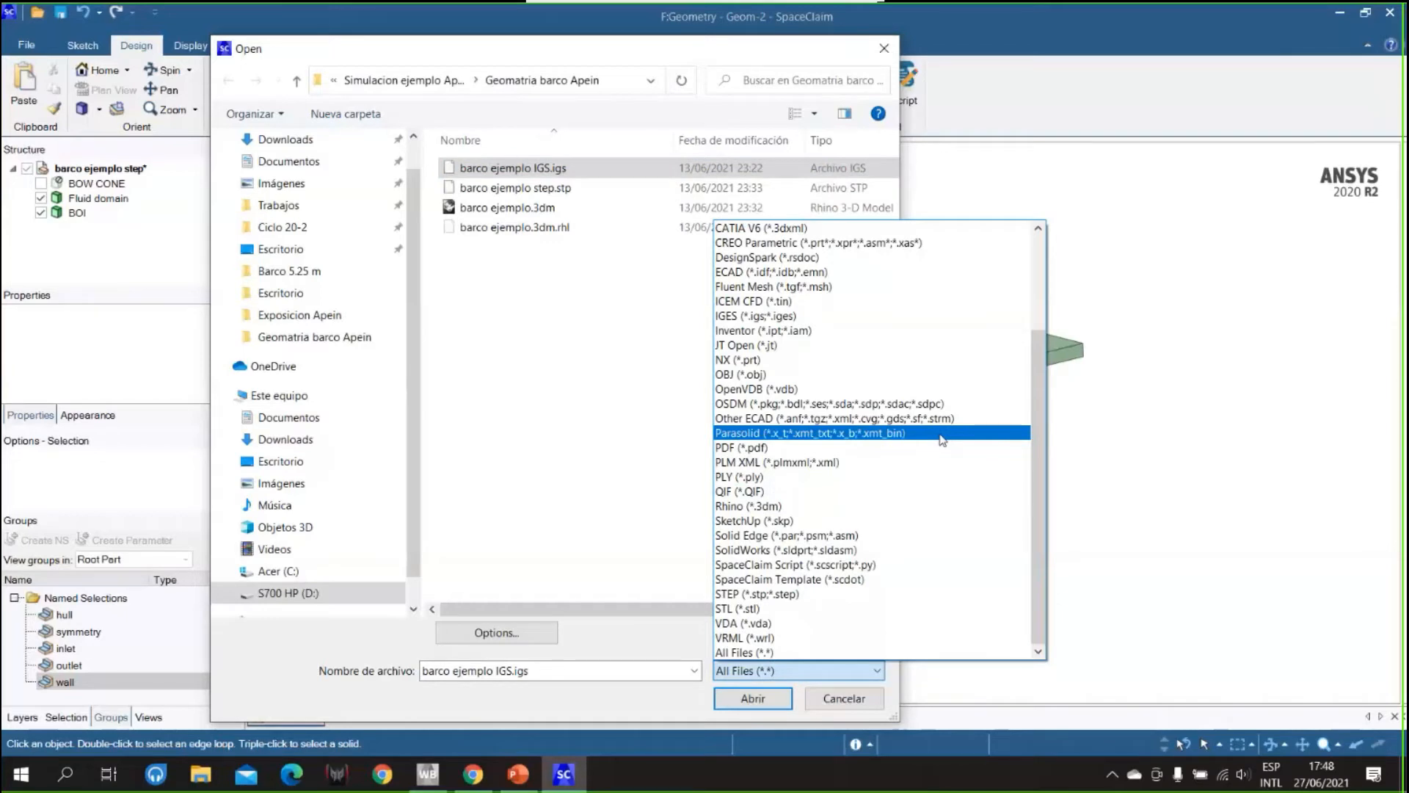
click(575, 421)
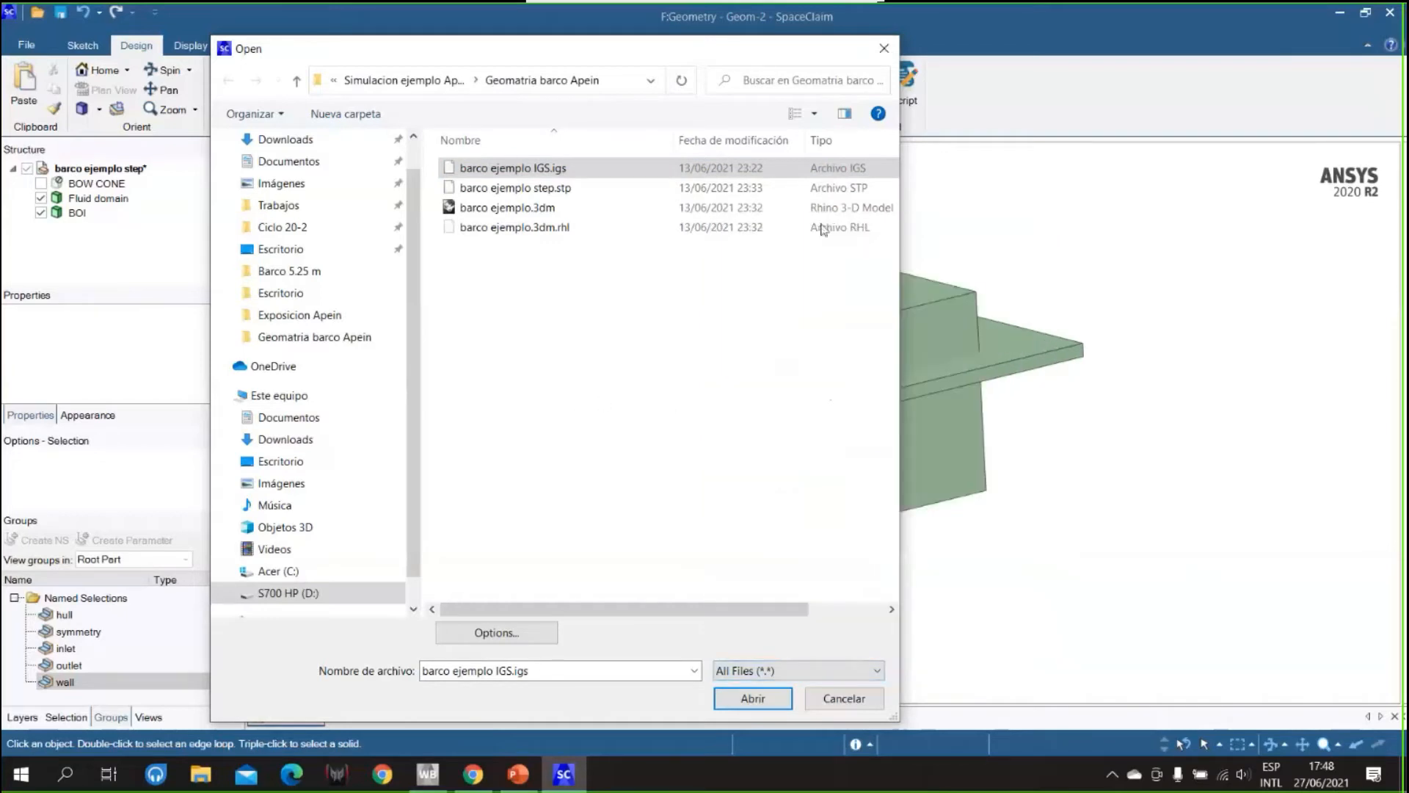
click(886, 51)
- Close SpaceClaim and switch to the Workbench project schematic
mouse_move(716, 521)
middle_down()
mouse_move(1116, 408)
mouse_move(1117, 488)
mouse_move(1185, 490)
mouse_move(1205, 525)
middle_up()
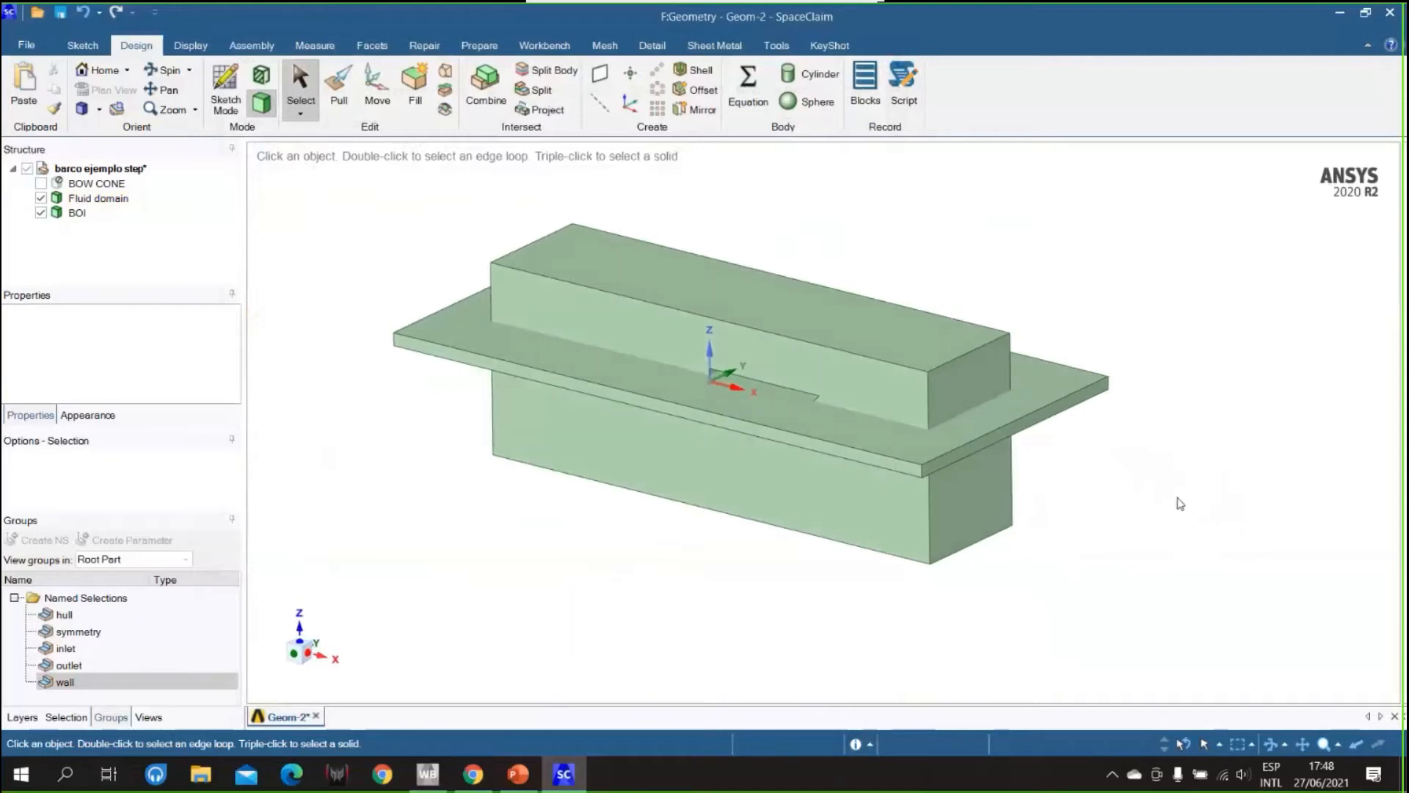
mouse_move(1155, 480)
middle_down()
mouse_move(1184, 444)
mouse_move(1152, 497)
mouse_move(1267, 457)
middle_up()
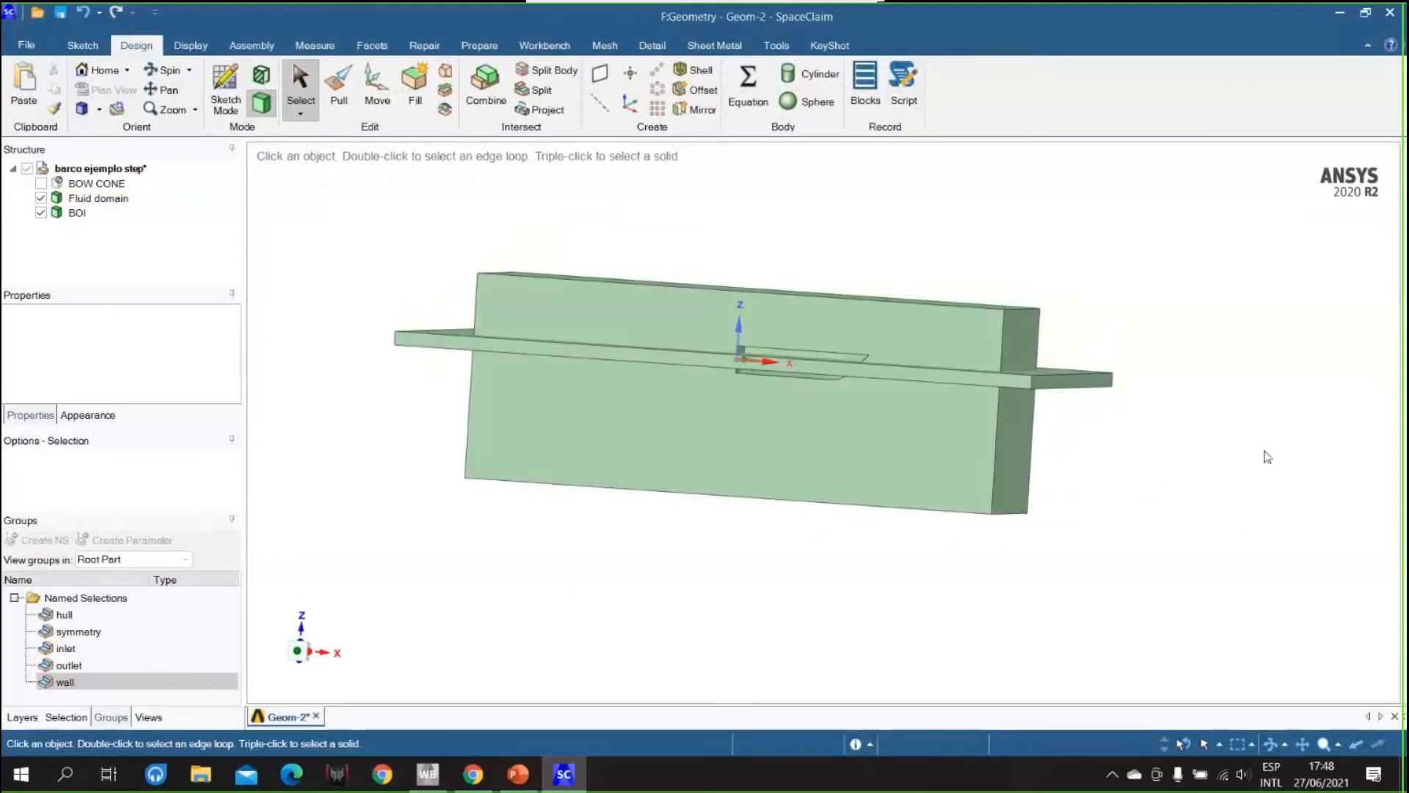
key(h)
click(1388, 22)
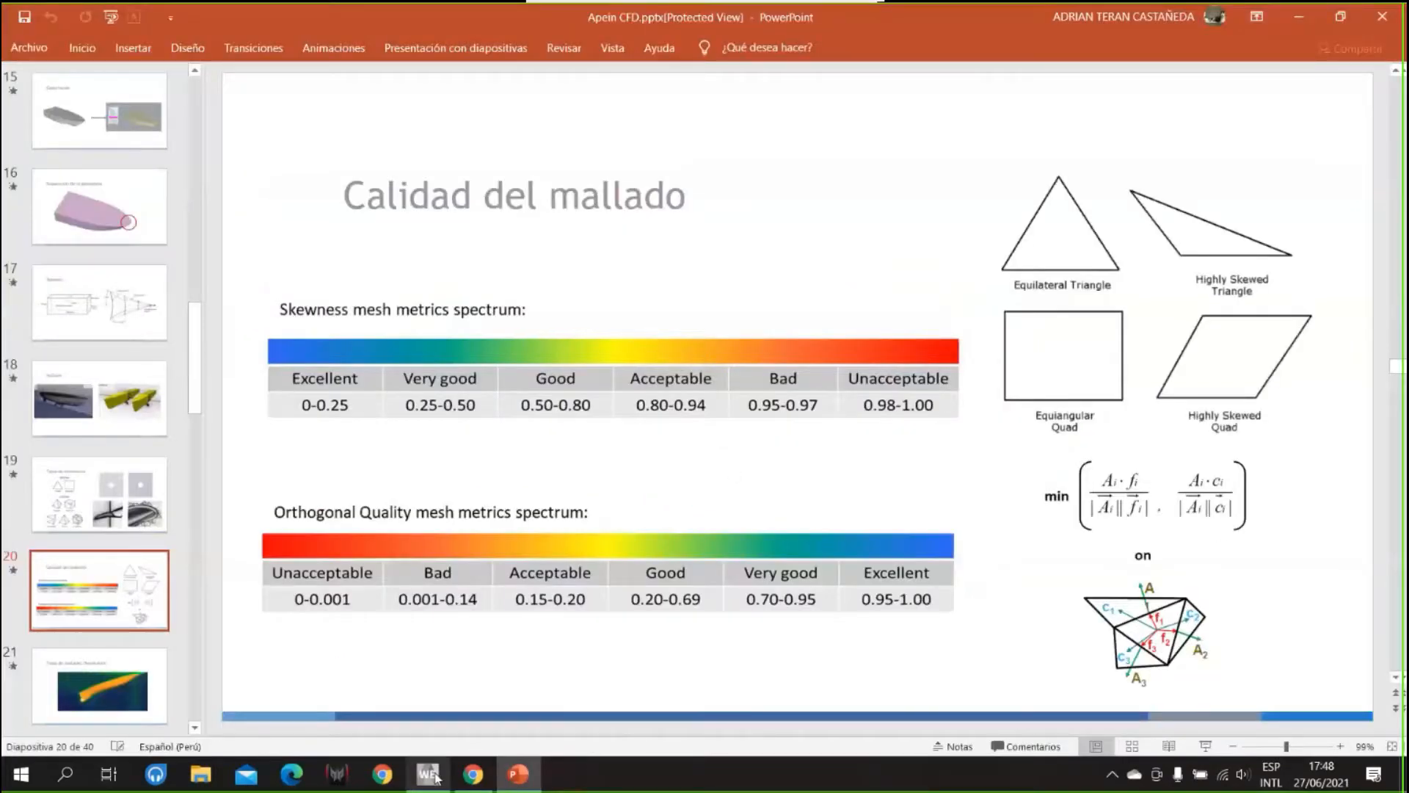
click(430, 775)
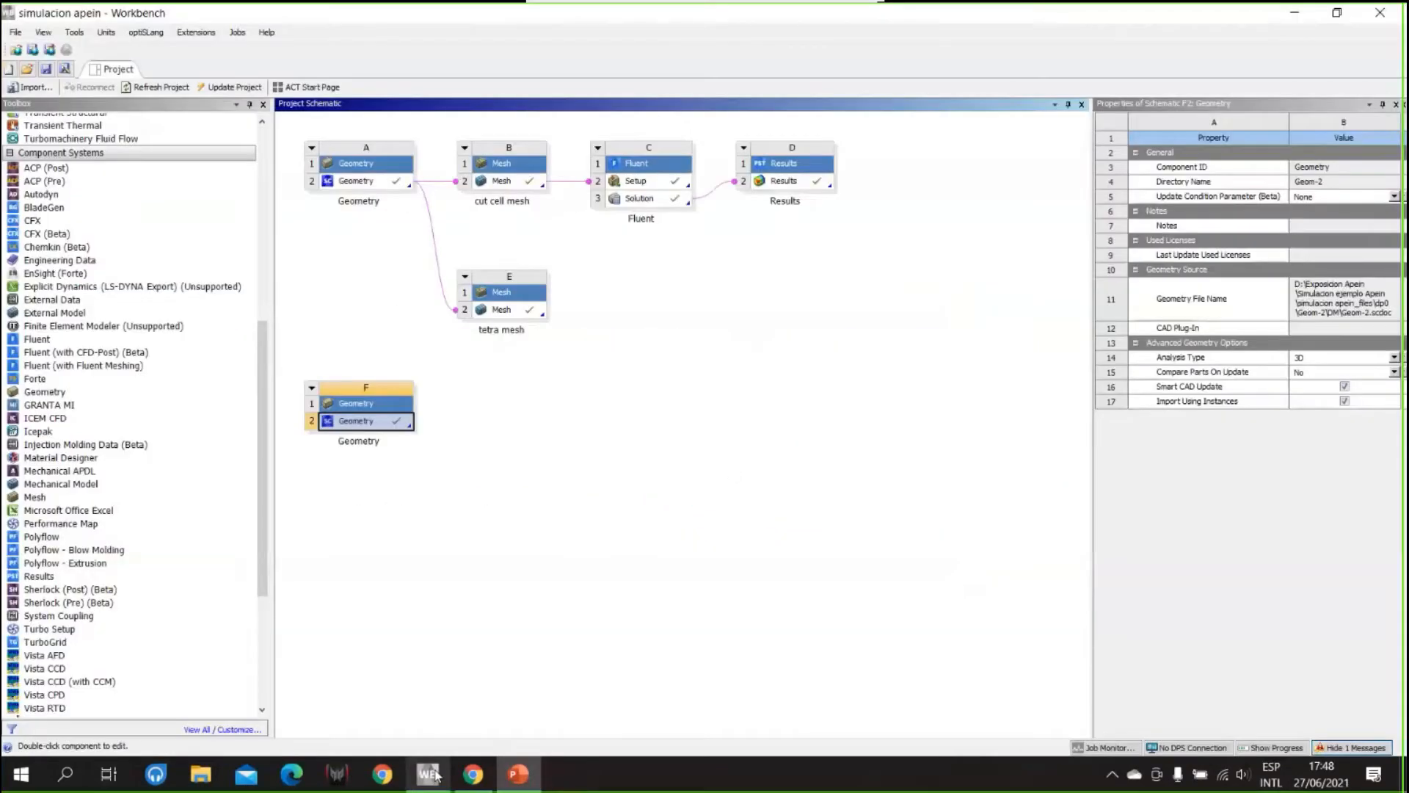
- Add a standalone Mesh component system to the project schematic beside Geometry system F
click(646, 536)
scroll(252, 491, down, 2)
scroll(252, 492, down, 1)
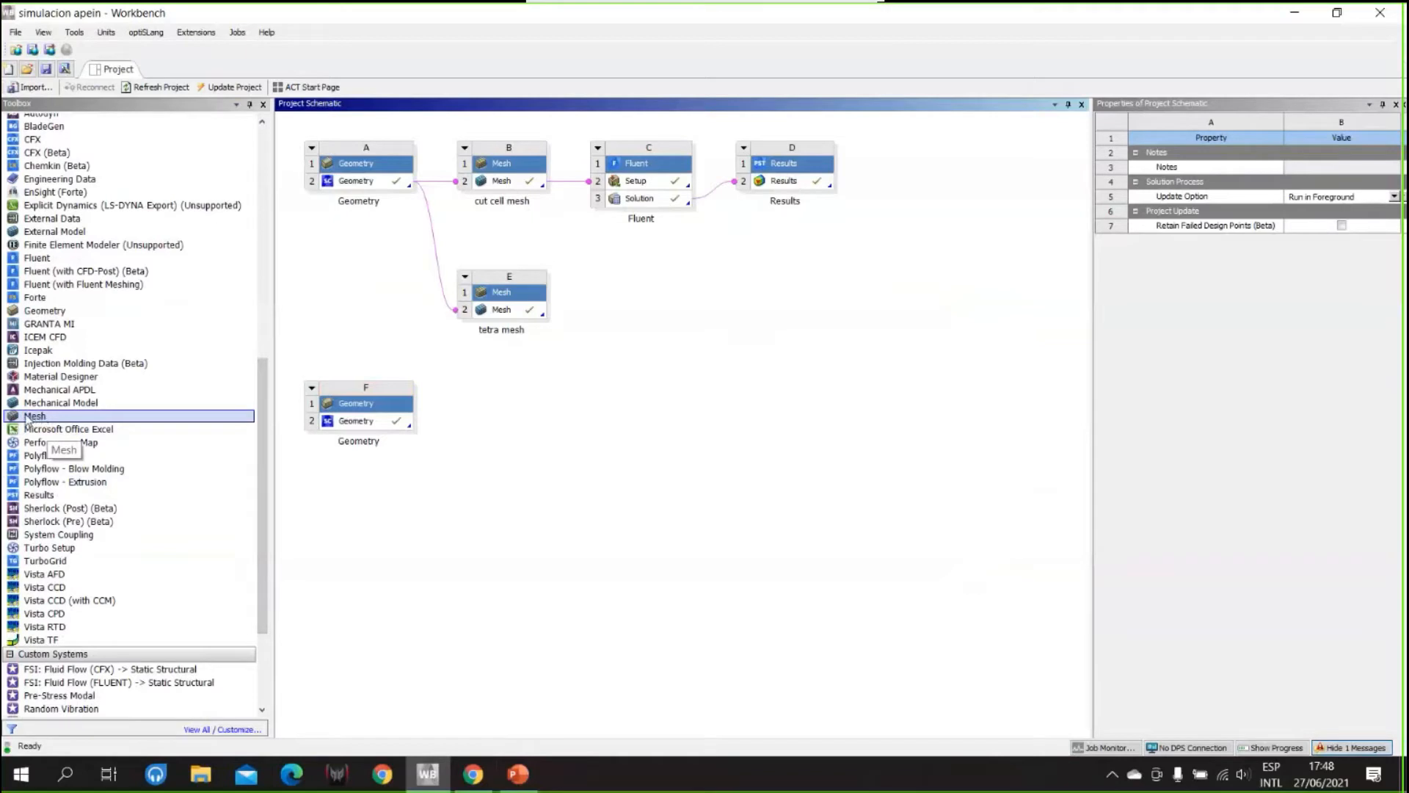
drag(26, 418, 499, 416)
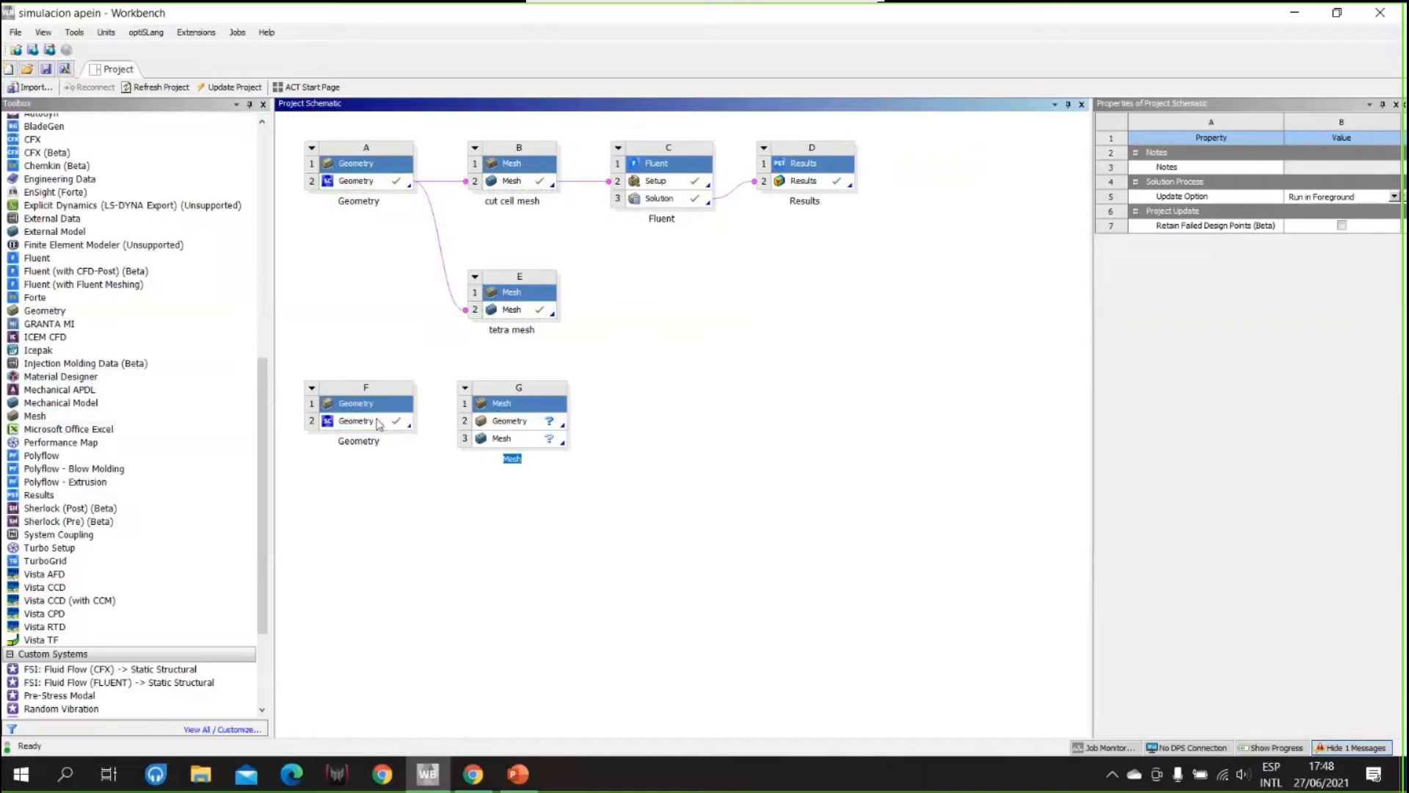
- Link the geometry of system F to the new Mesh system and open its Mesh cell for editing
drag(376, 426, 516, 438)
click(725, 484)
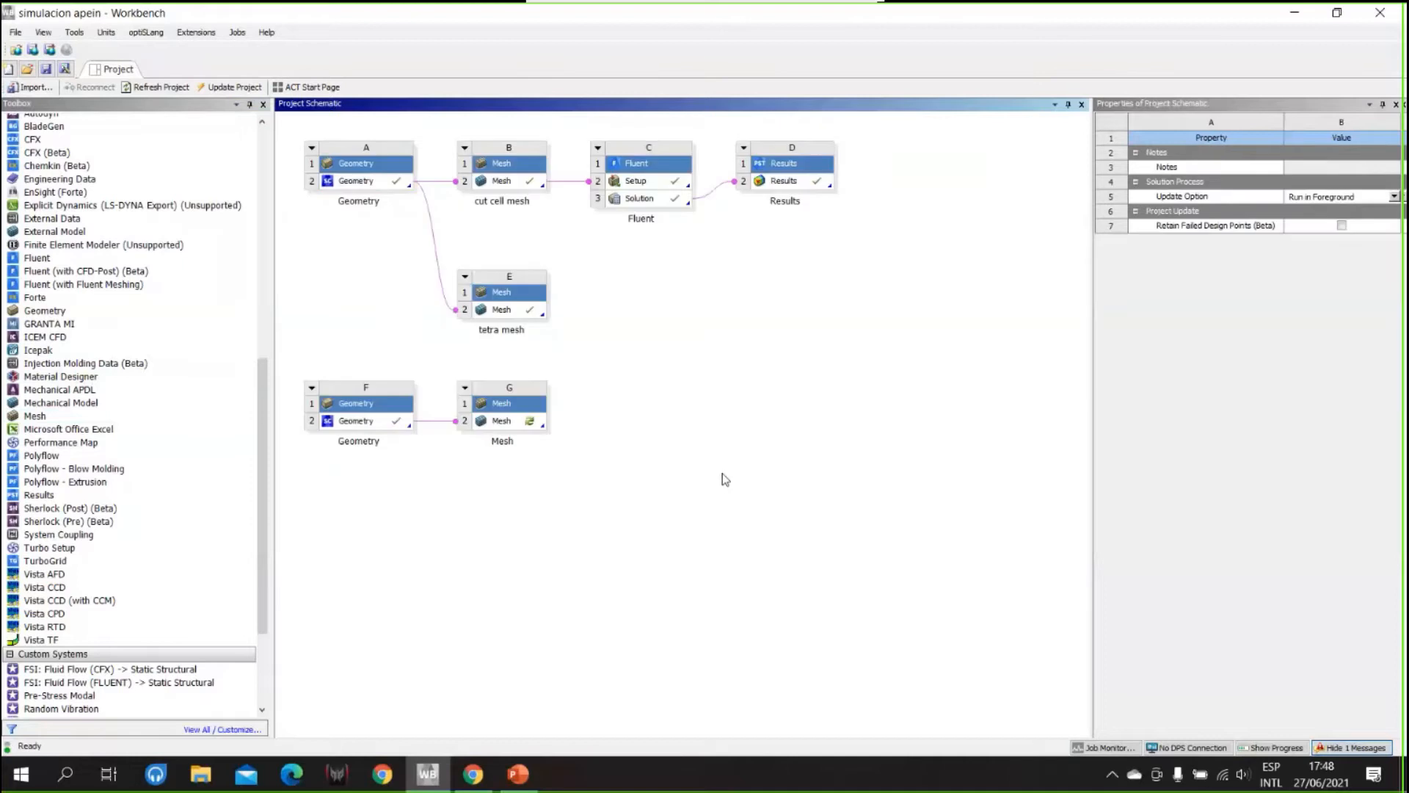
double_click(506, 422)
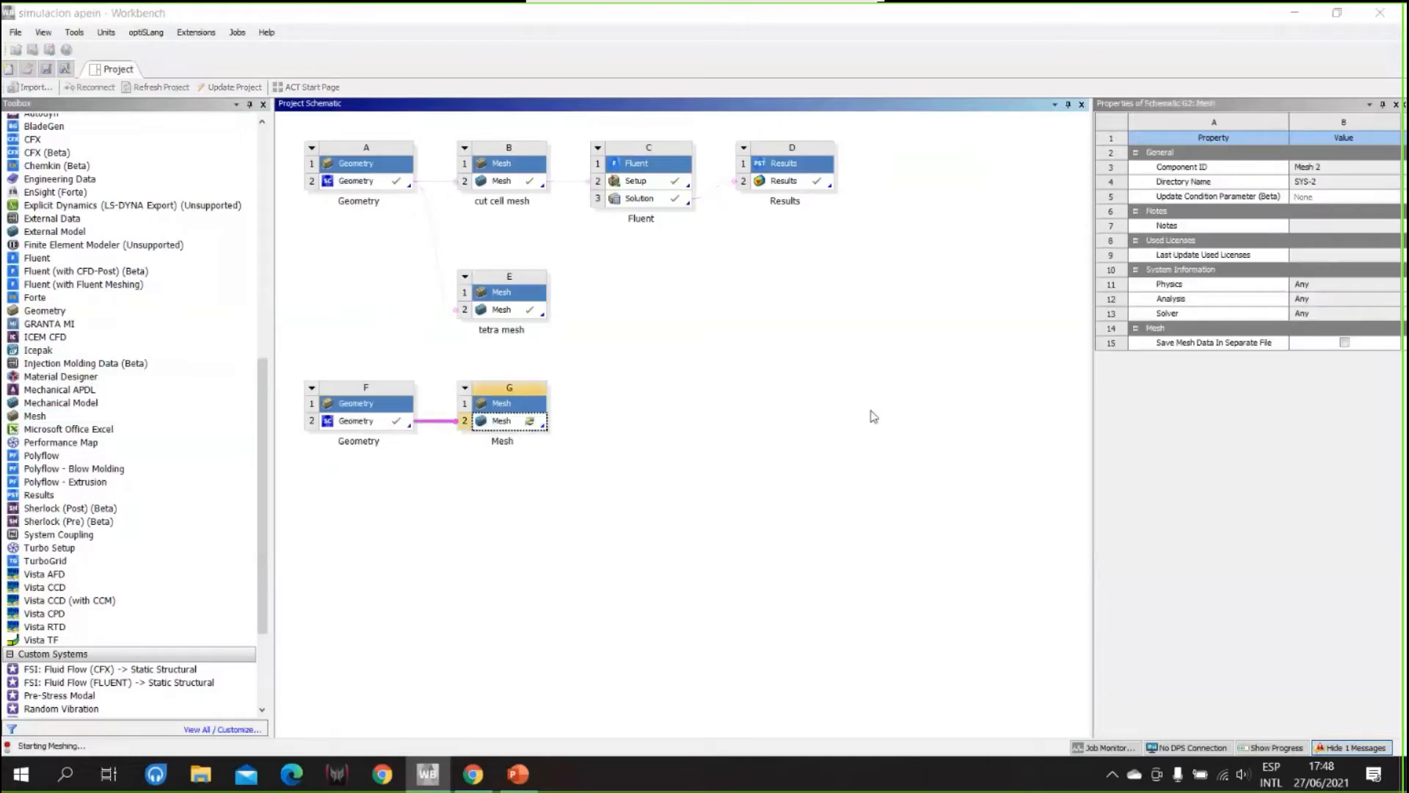
- Switch to PowerPoint and present the "Tipos de mallado: Hexaédrico" slide full screen while Meshing loads
click(518, 774)
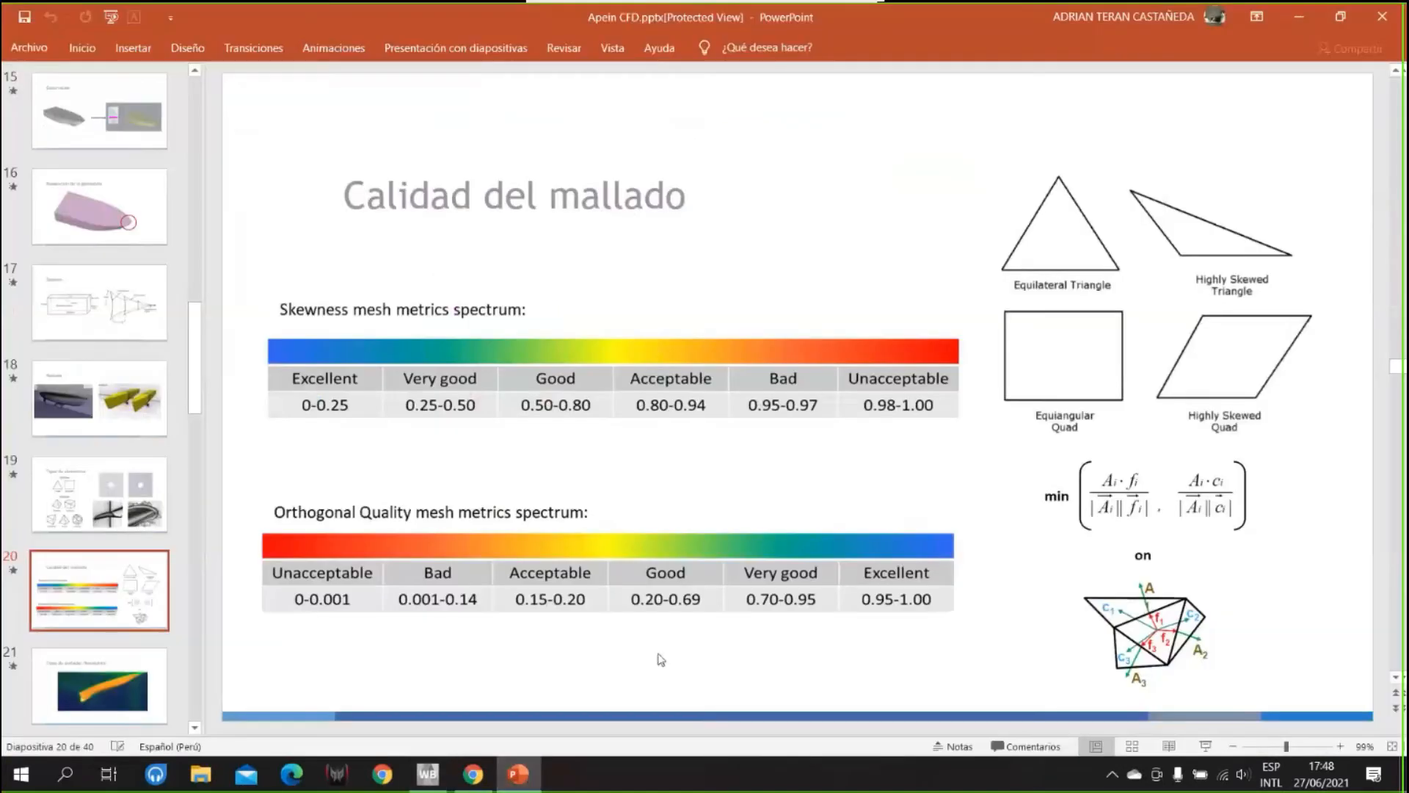
scroll(677, 636, down, 1)
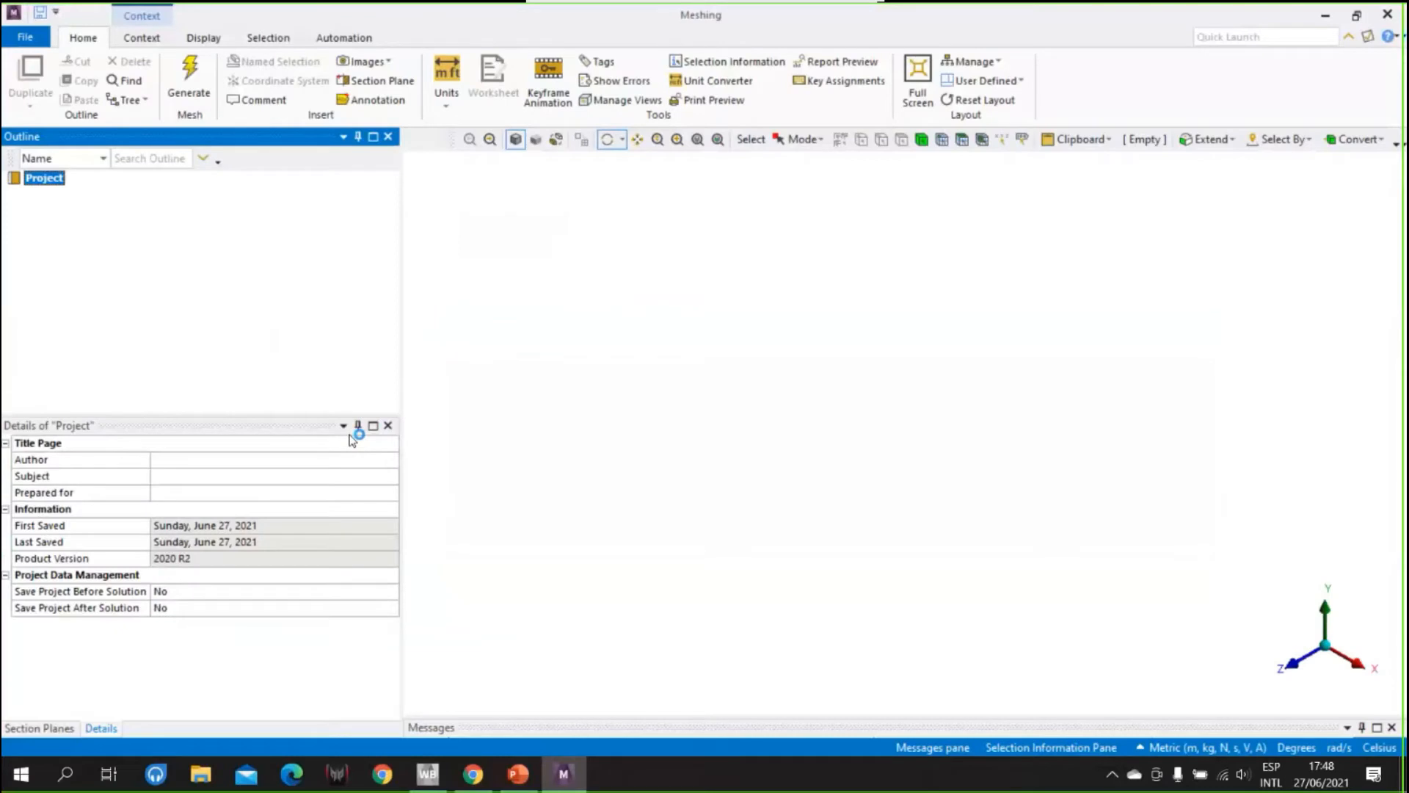
click(518, 774)
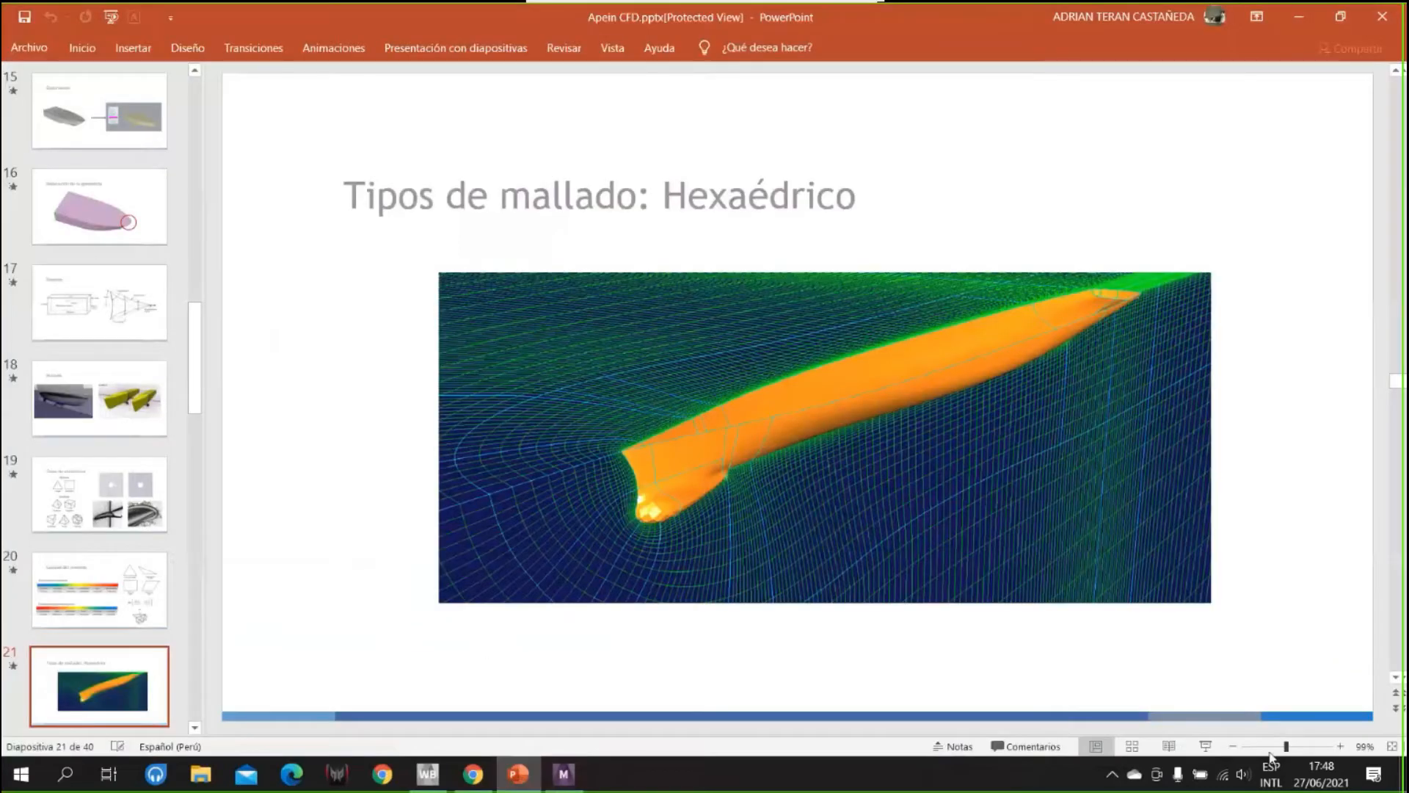
click(1205, 747)
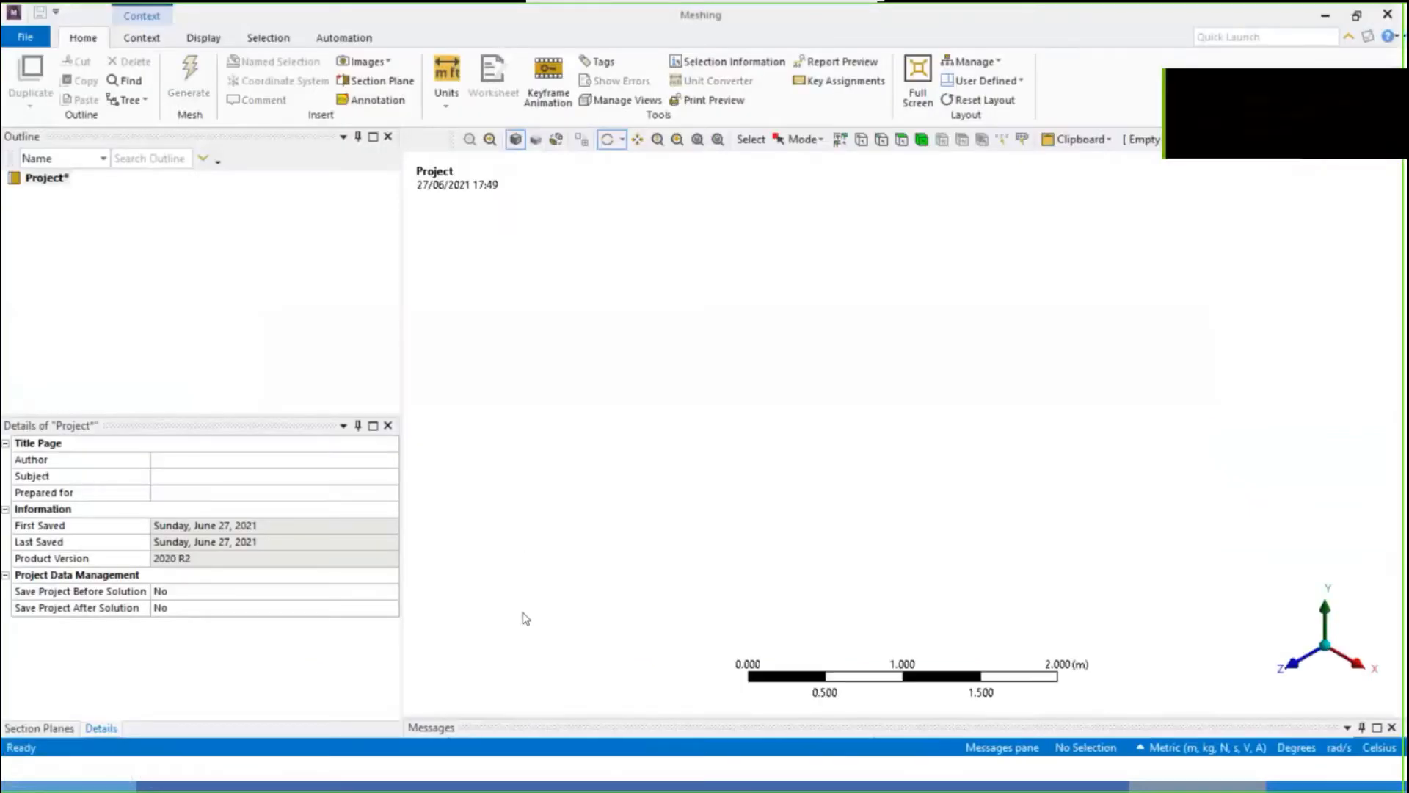
click(1328, 17)
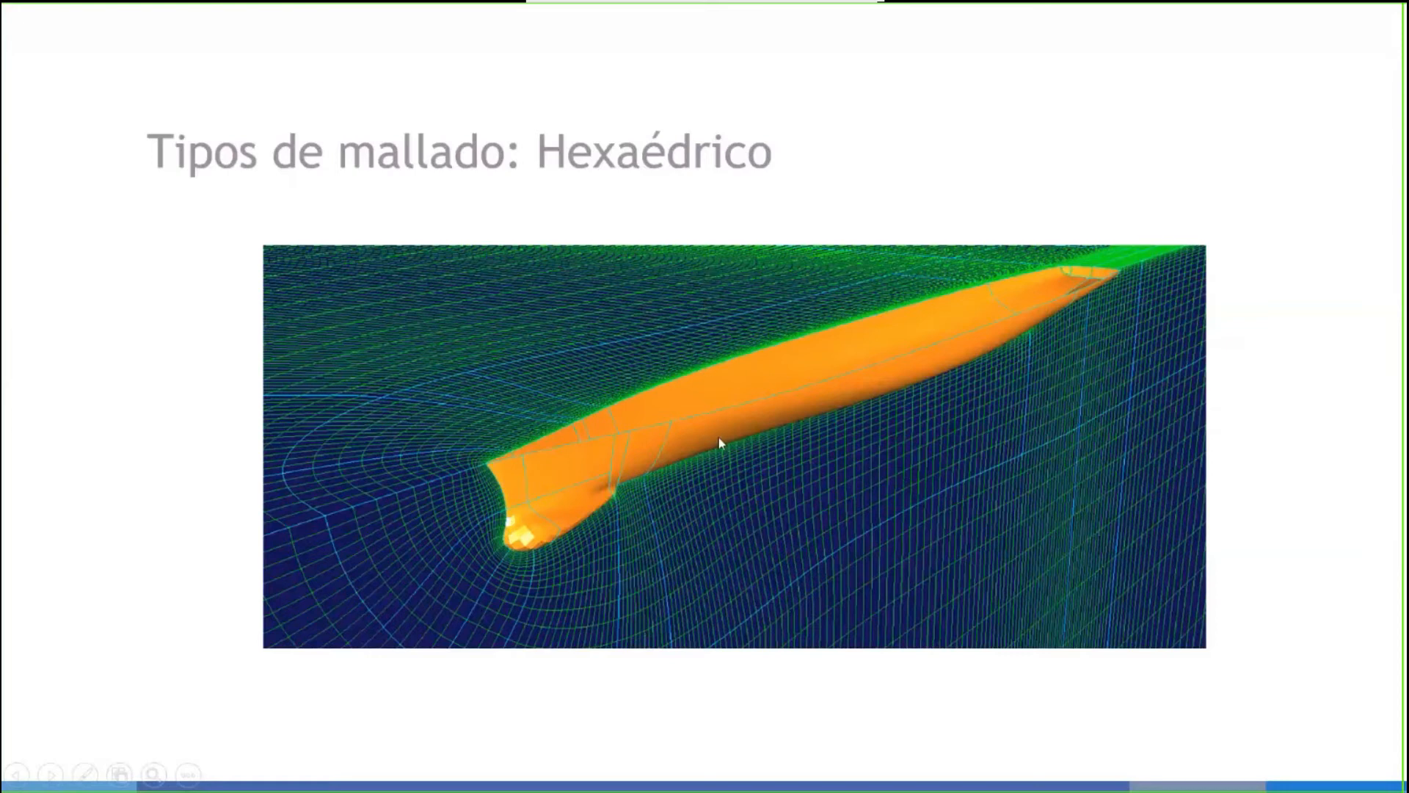
- End the slide show and switch to the Meshing window with the boat domain model
key(Escape)
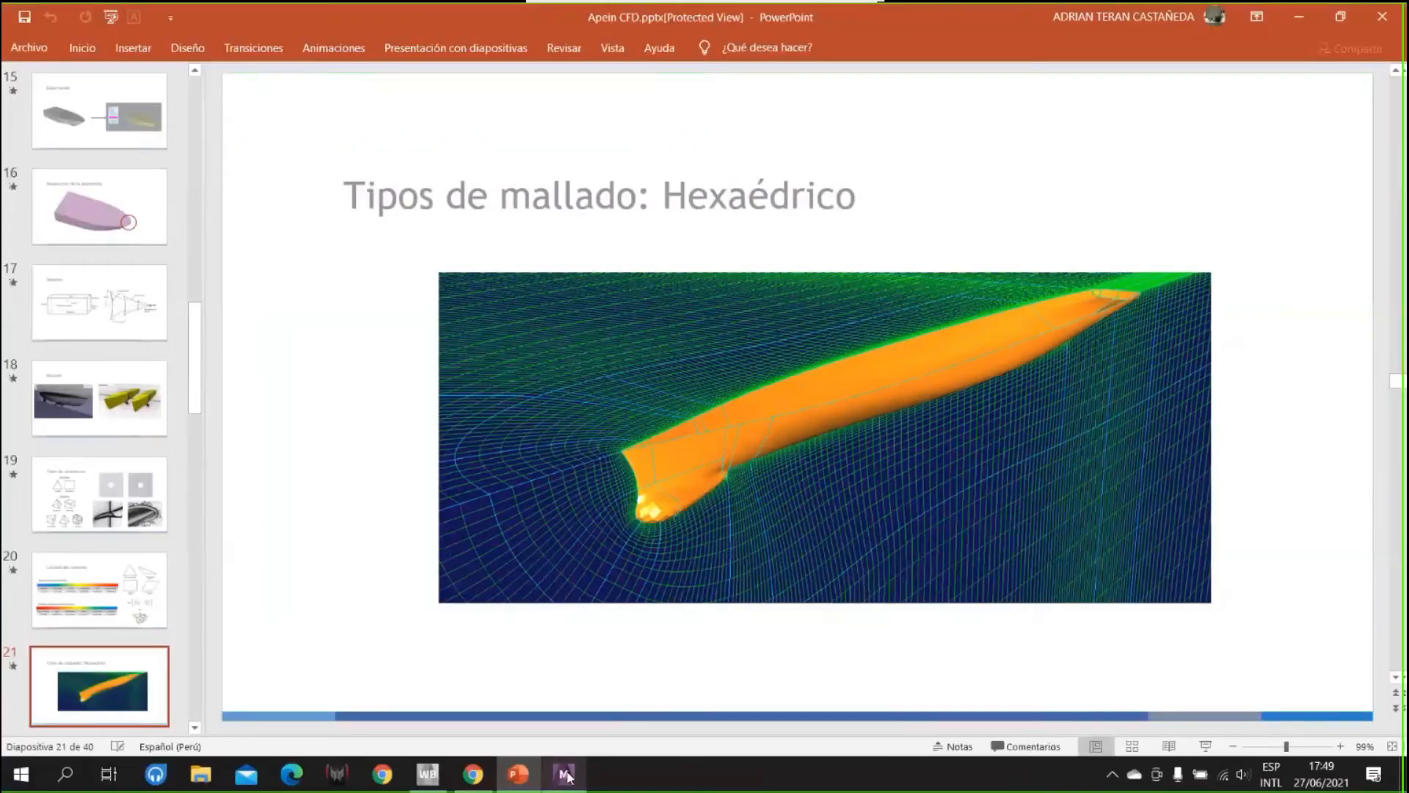
mouse_move(567, 778)
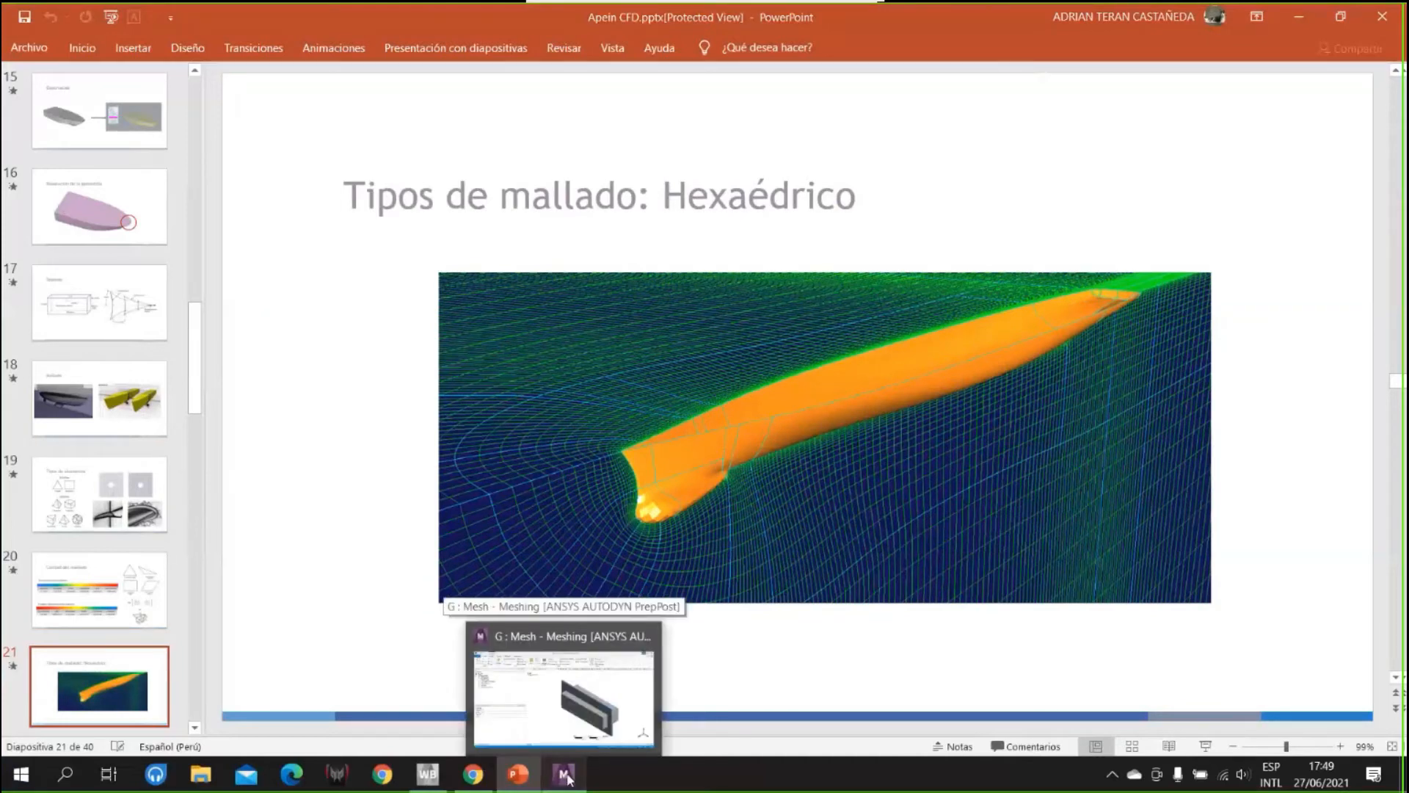
click(567, 778)
middle_drag(730, 529, 617, 514)
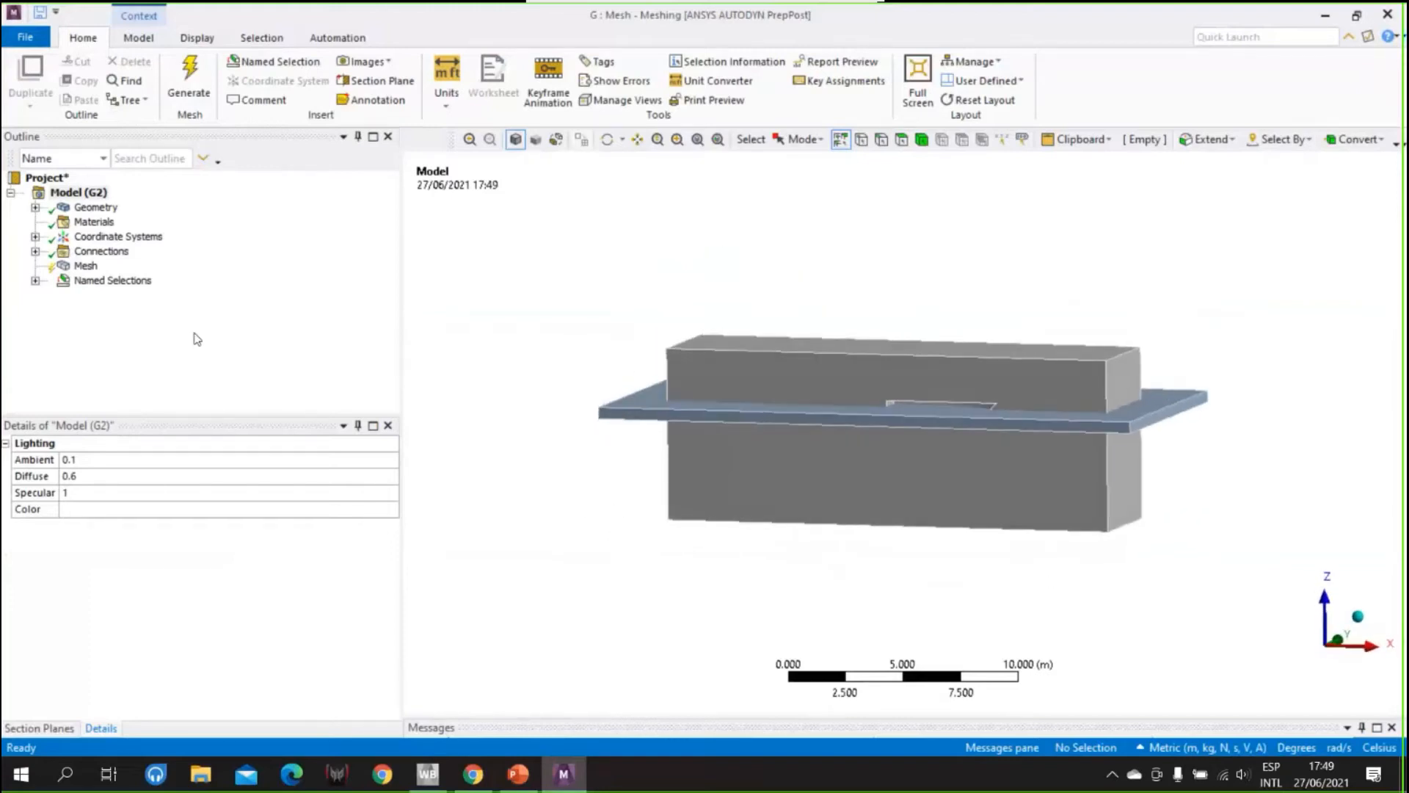
- Examine the automatically created contact region between the Fluid domain and BOI bodies
click(35, 251)
click(60, 265)
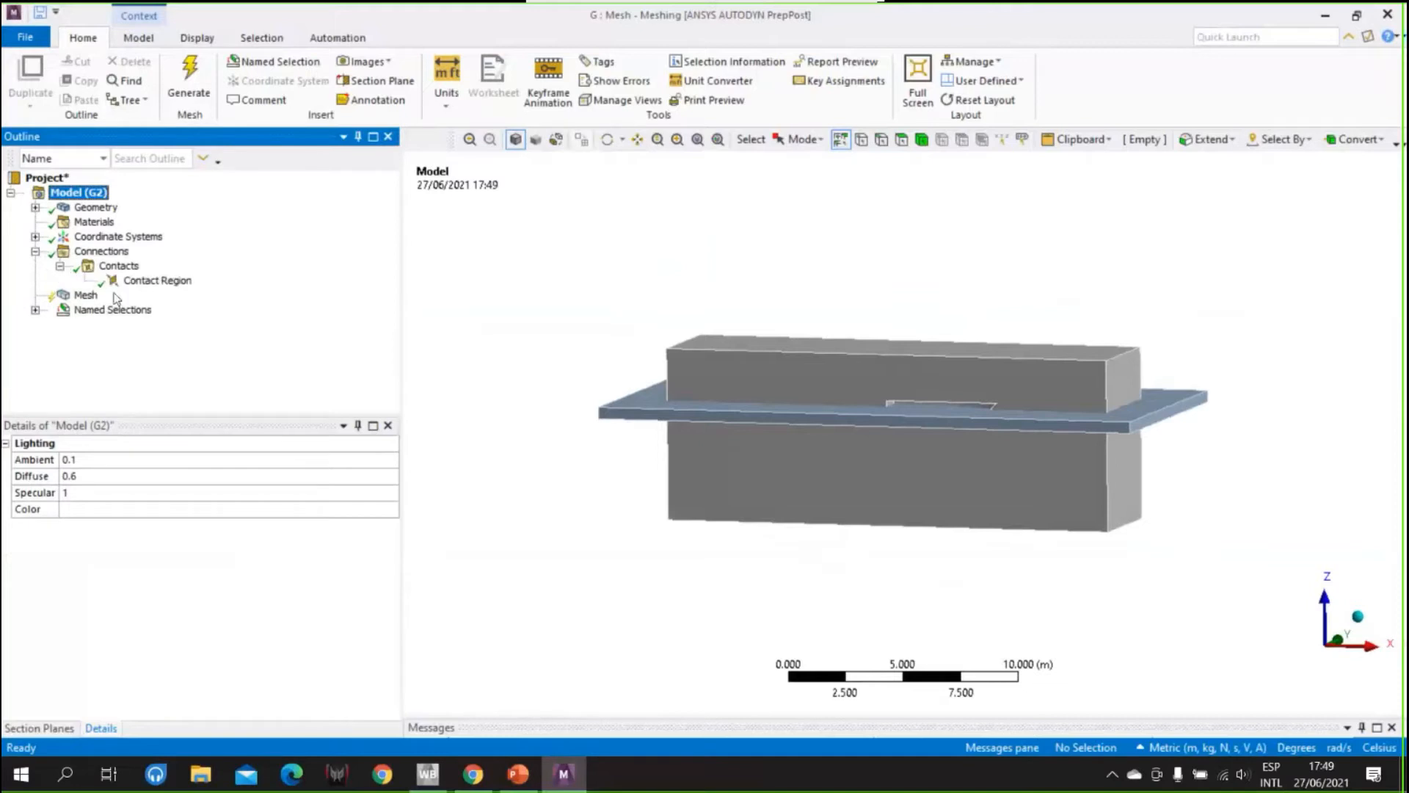
click(157, 280)
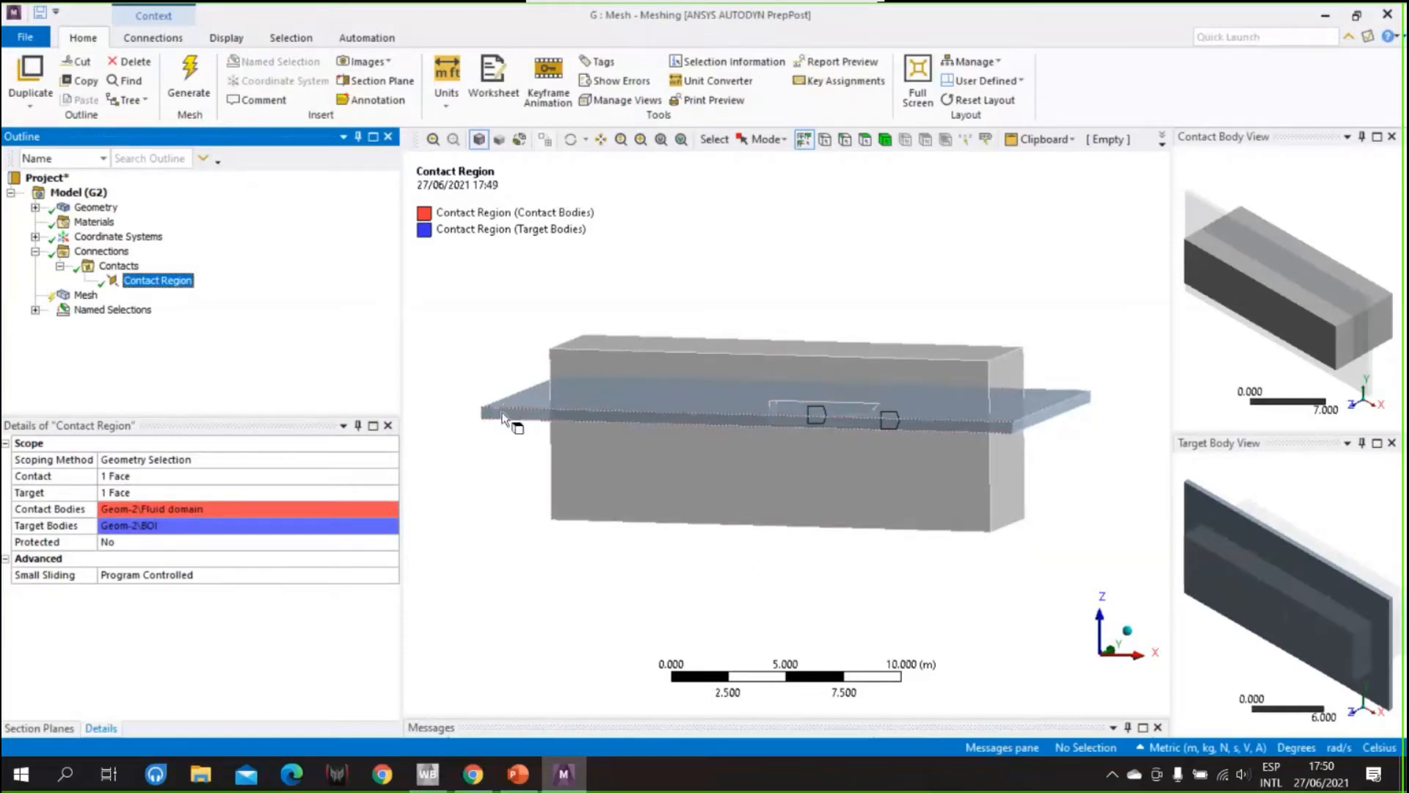
click(719, 461)
middle_drag(720, 461, 541, 403)
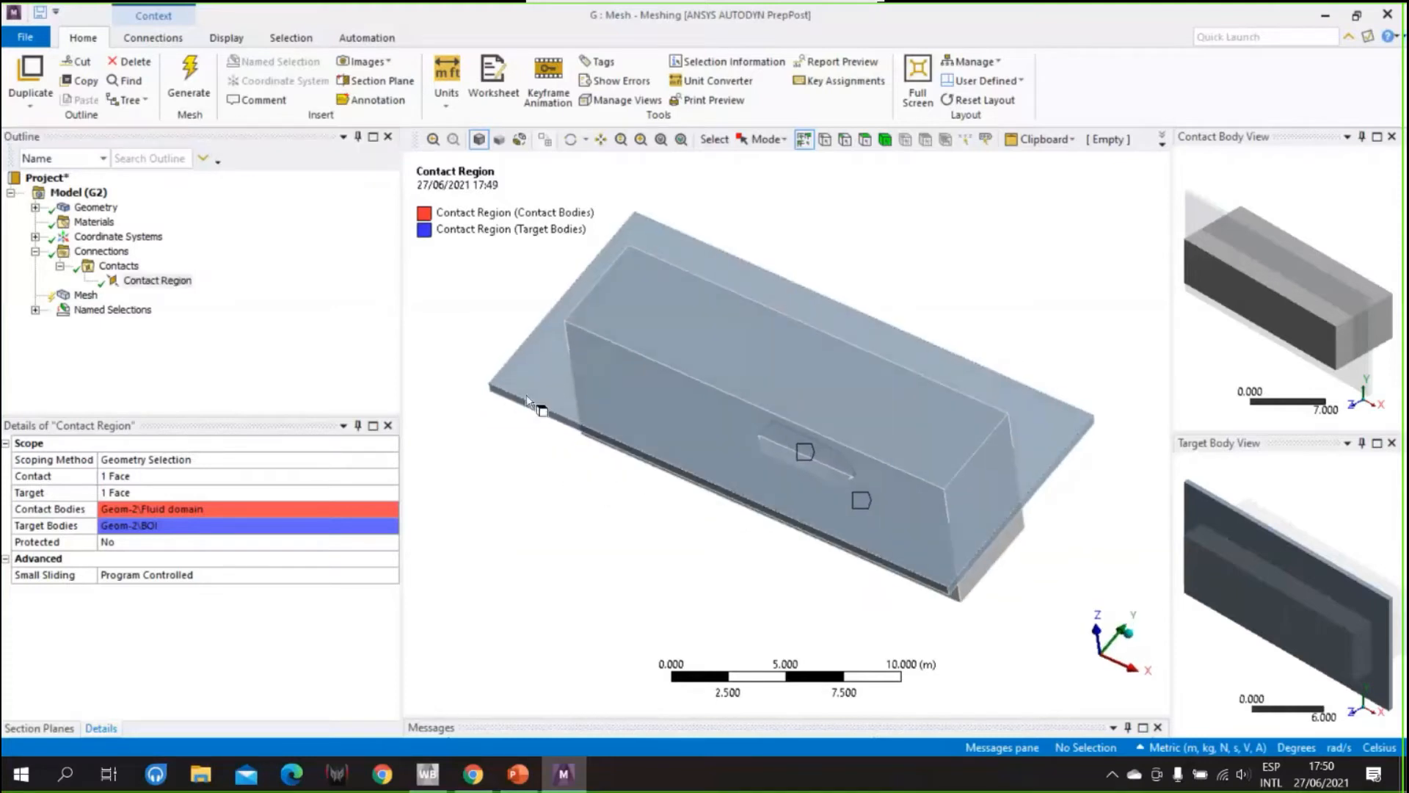
middle_drag(539, 556, 560, 513)
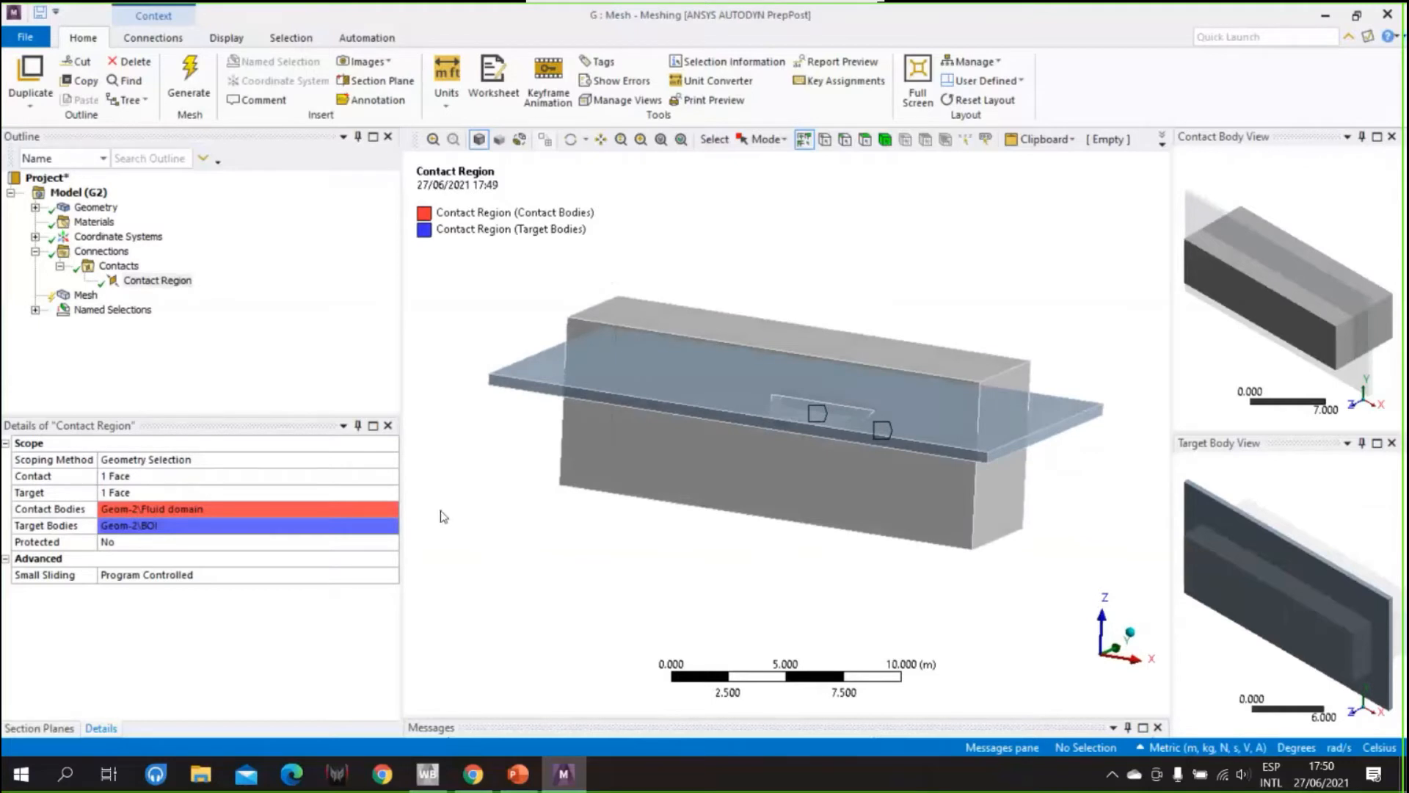
- Delete the Contacts group from the model's connections
right_click(114, 268)
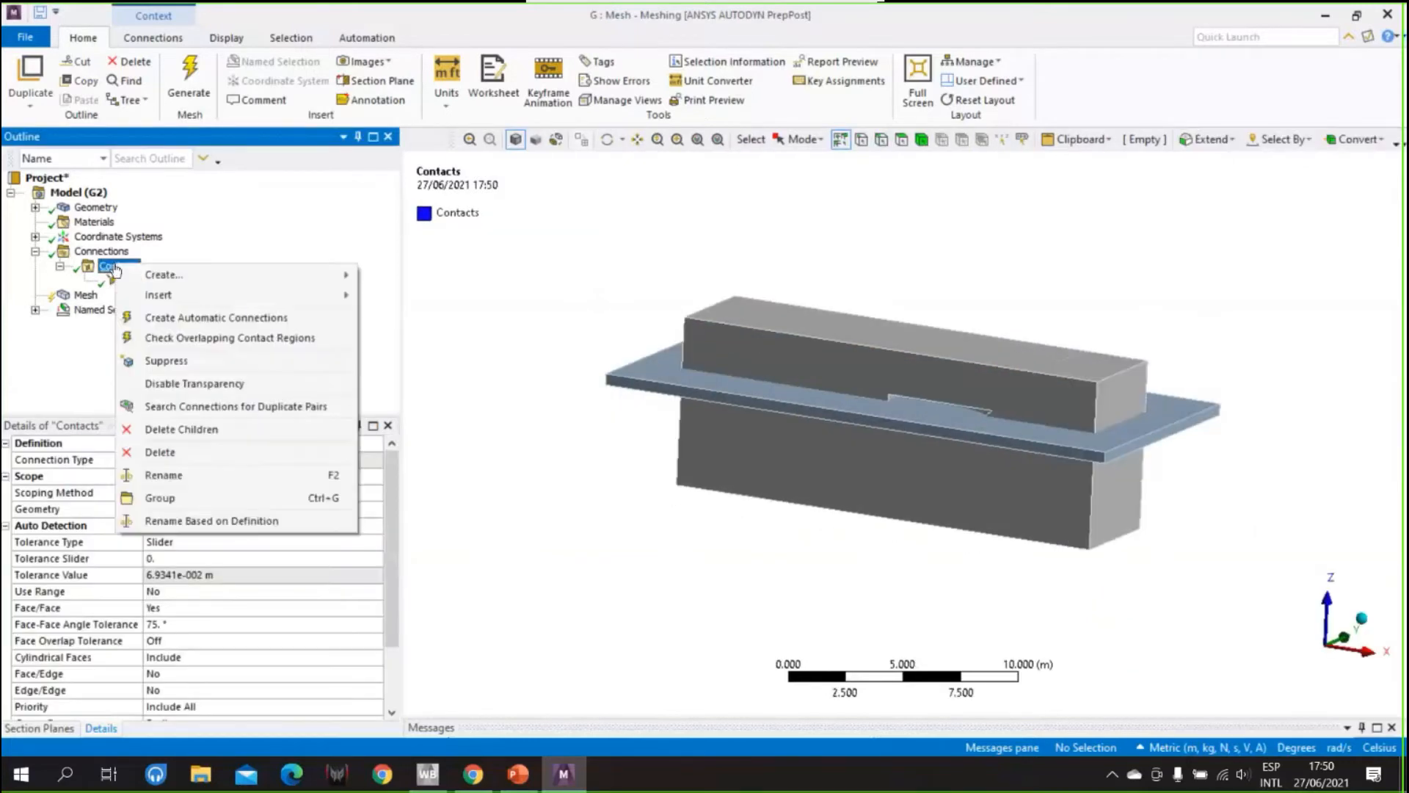
click(211, 456)
click(697, 454)
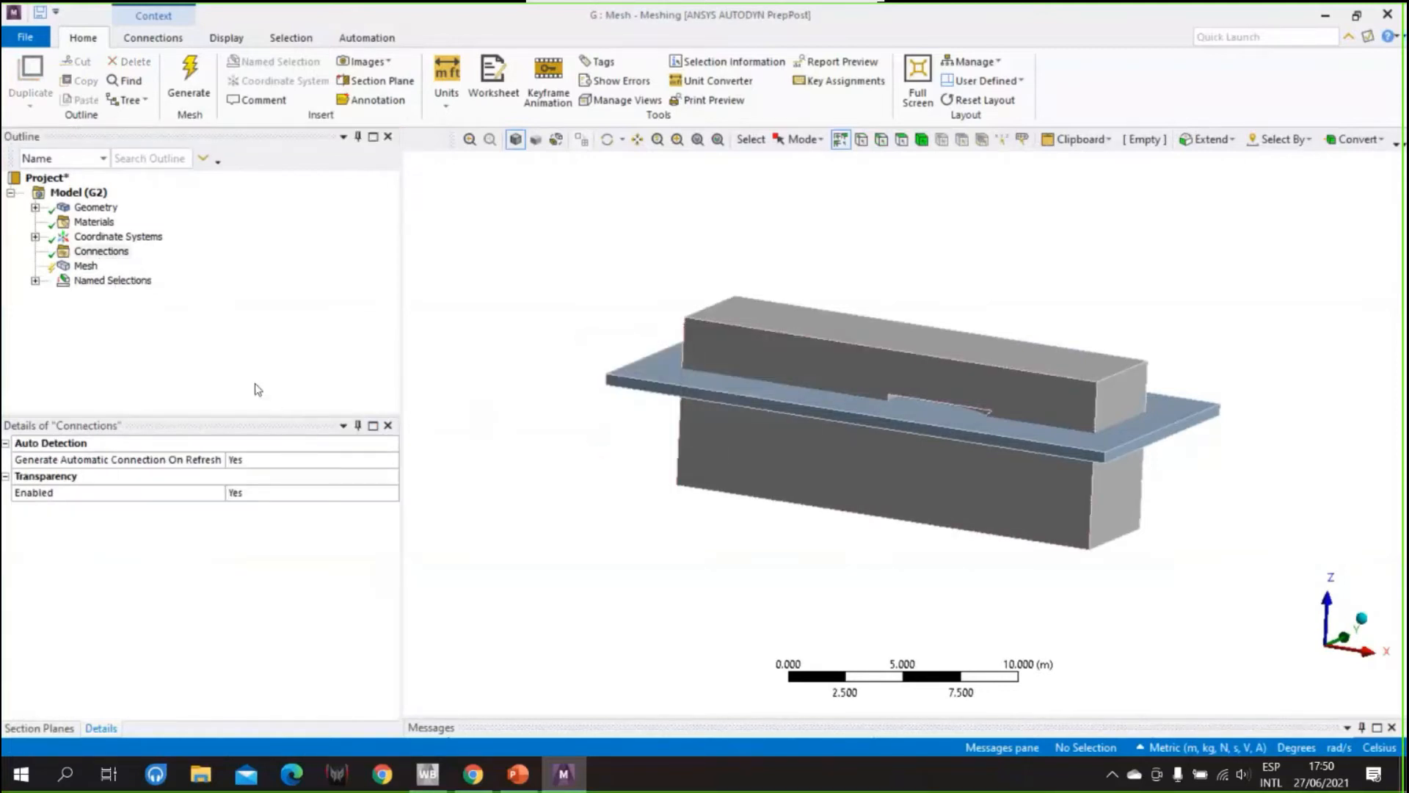
- Set the mesh's physics preference to CFD
click(87, 266)
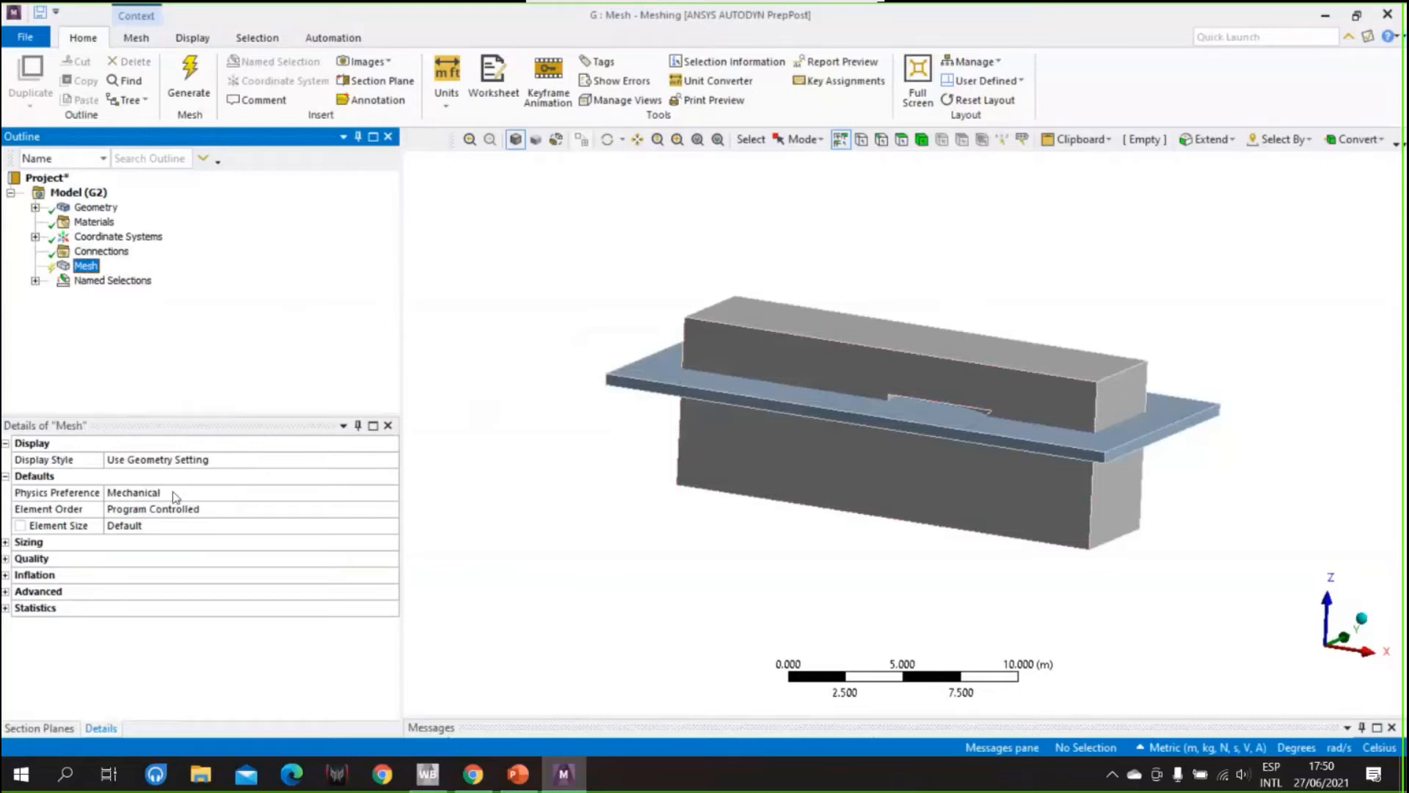
click(206, 491)
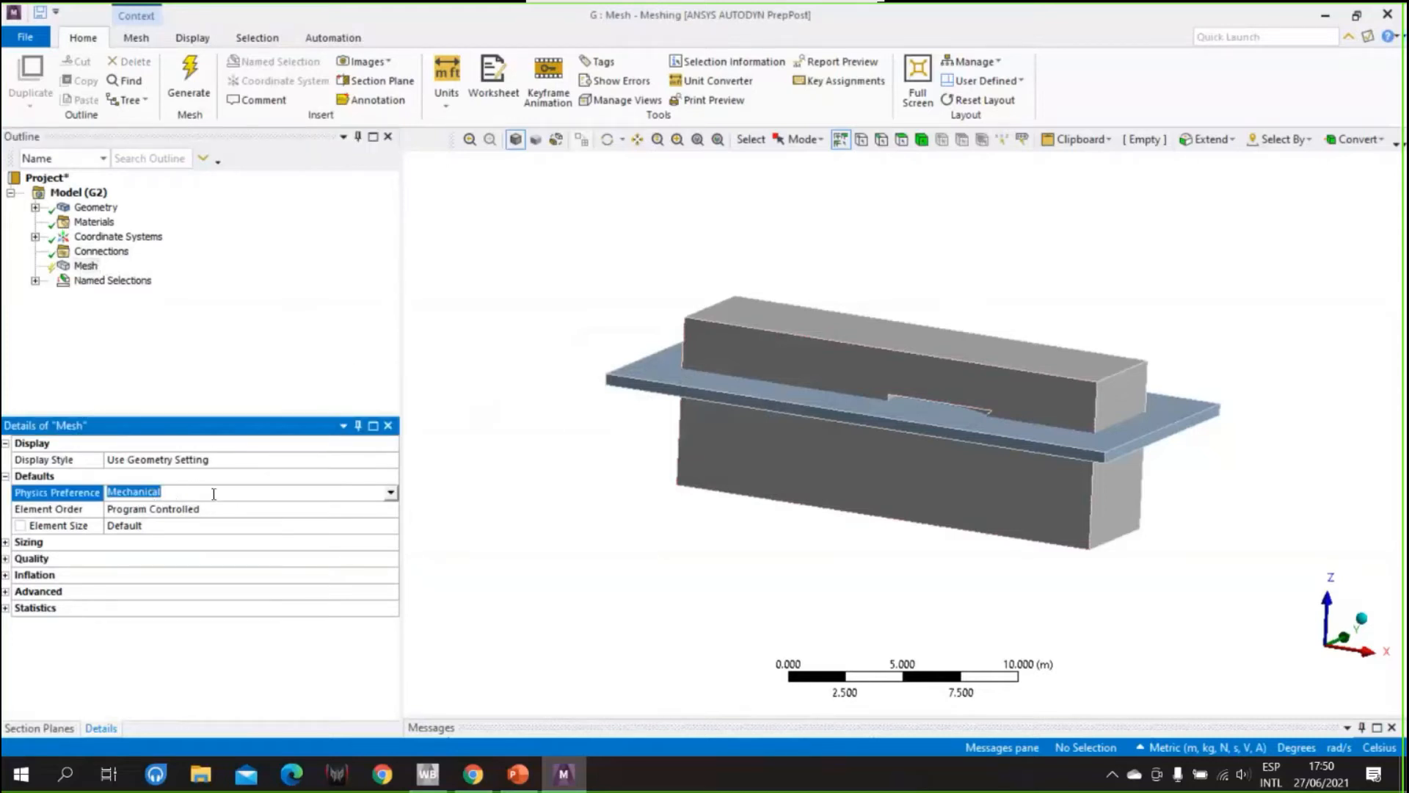
click(391, 493)
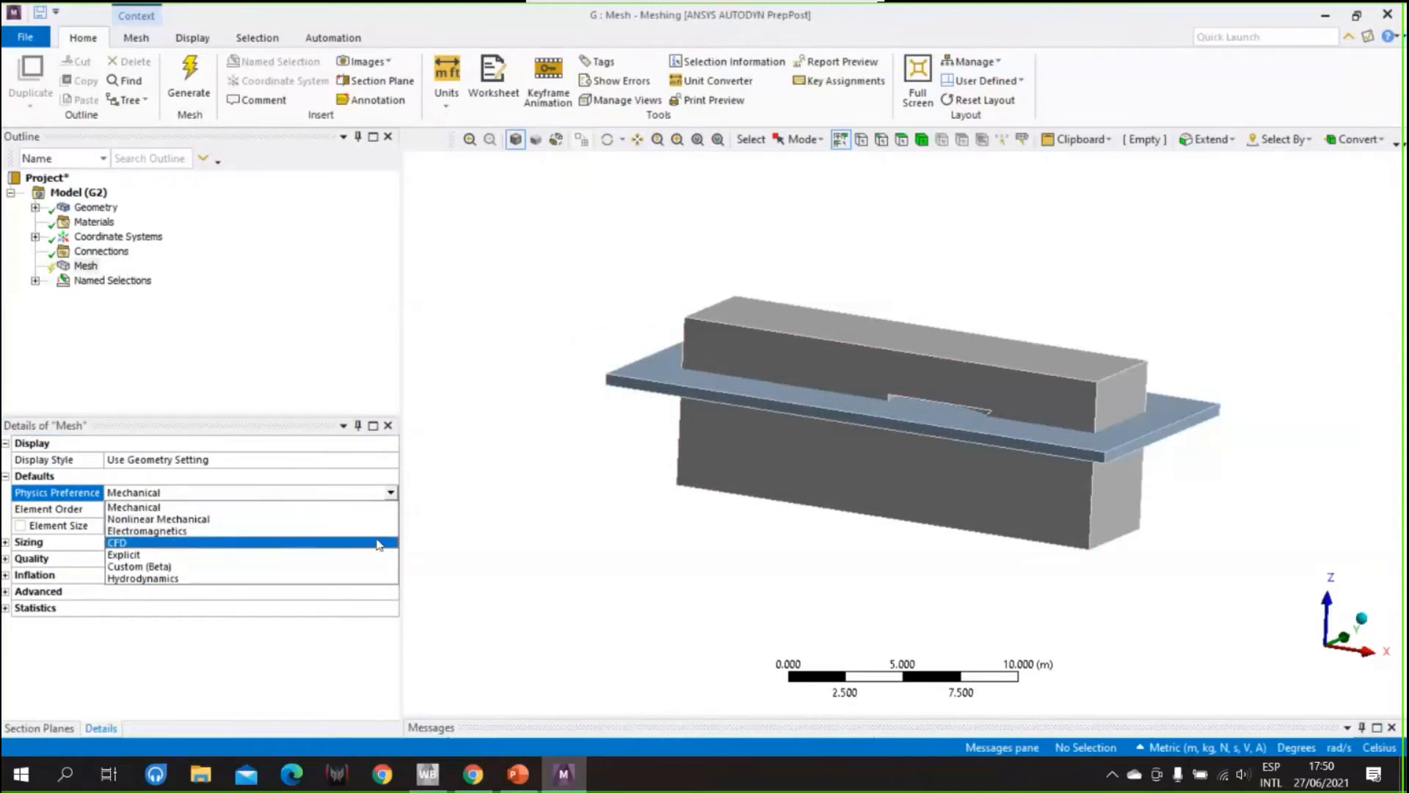
click(120, 544)
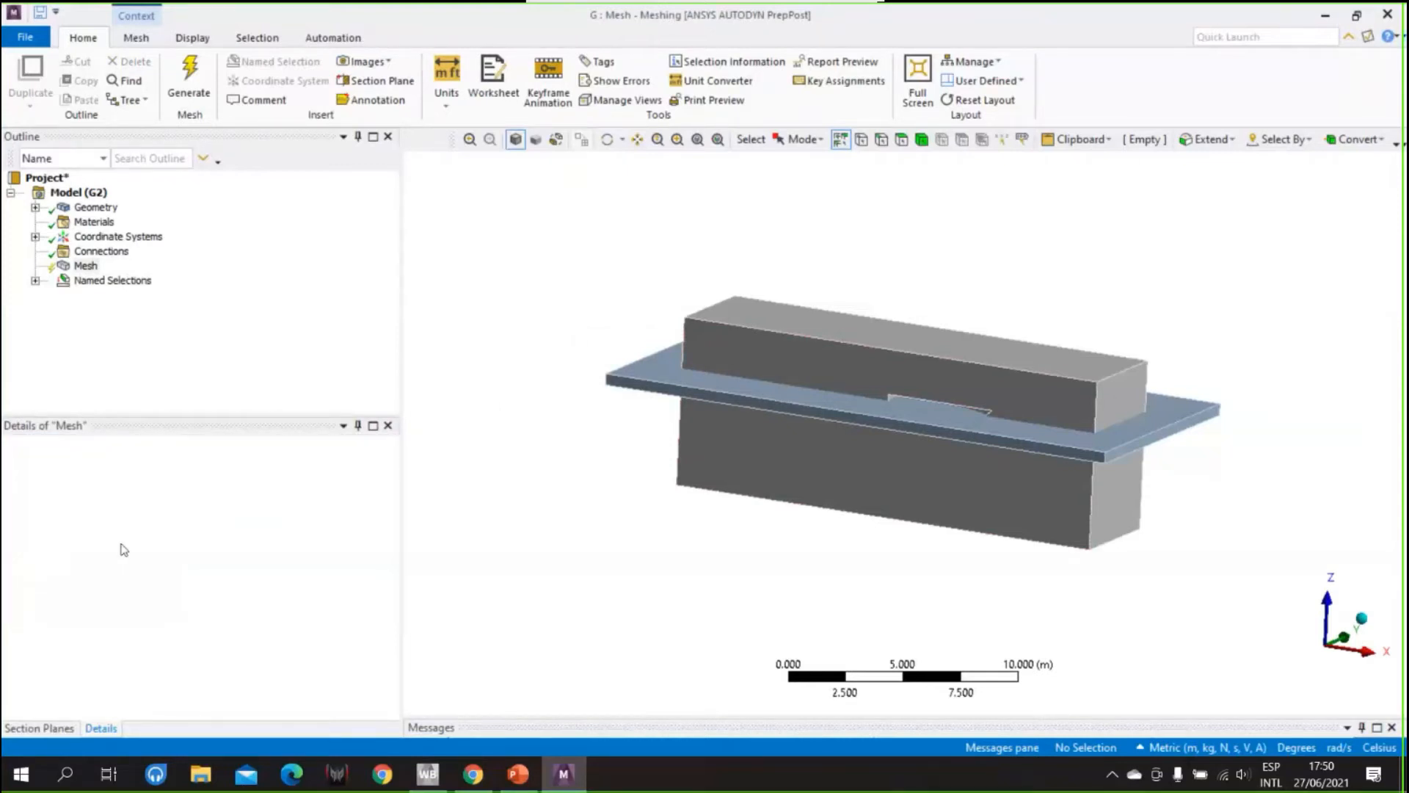
click(255, 340)
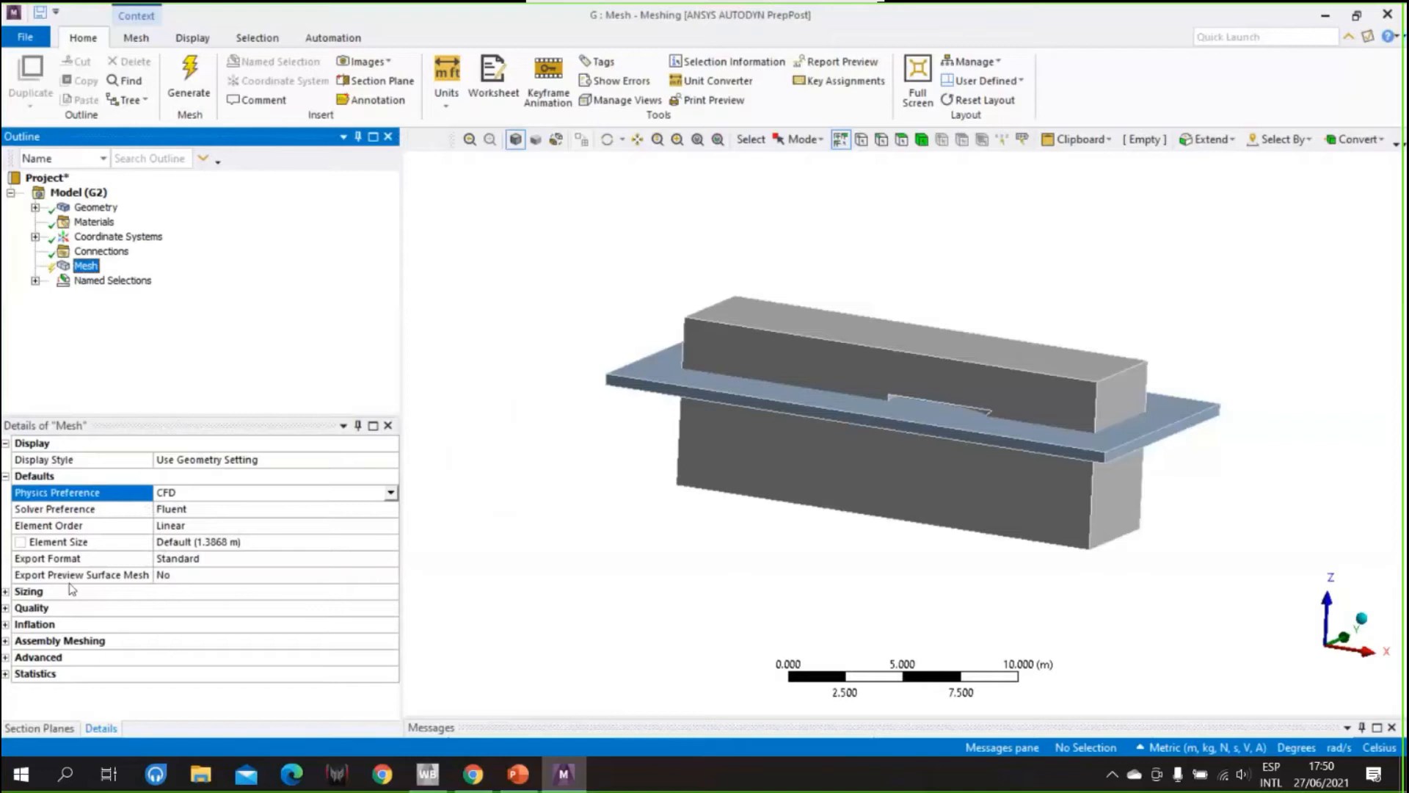
- Set the mesh's assembly meshing method to CutCell
click(6, 641)
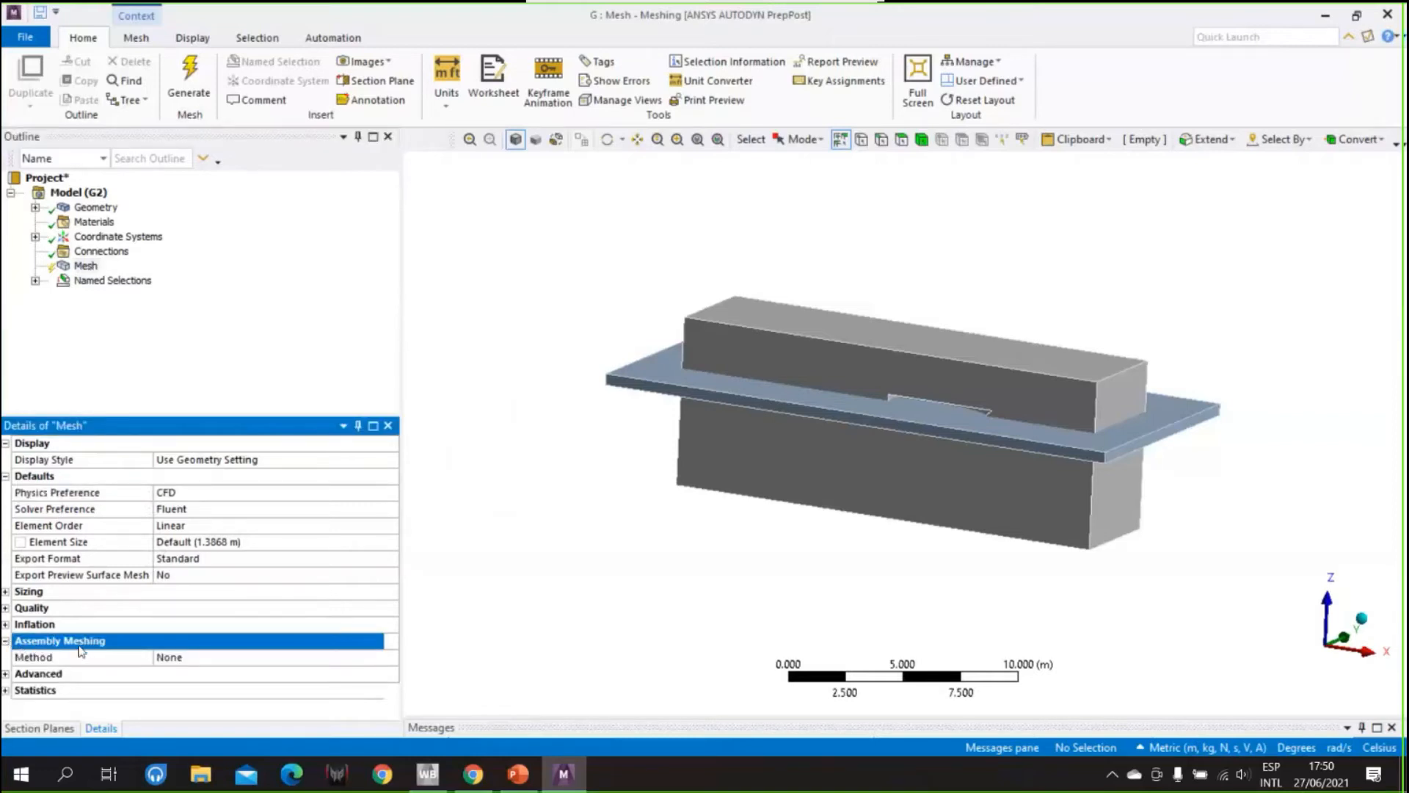
click(207, 658)
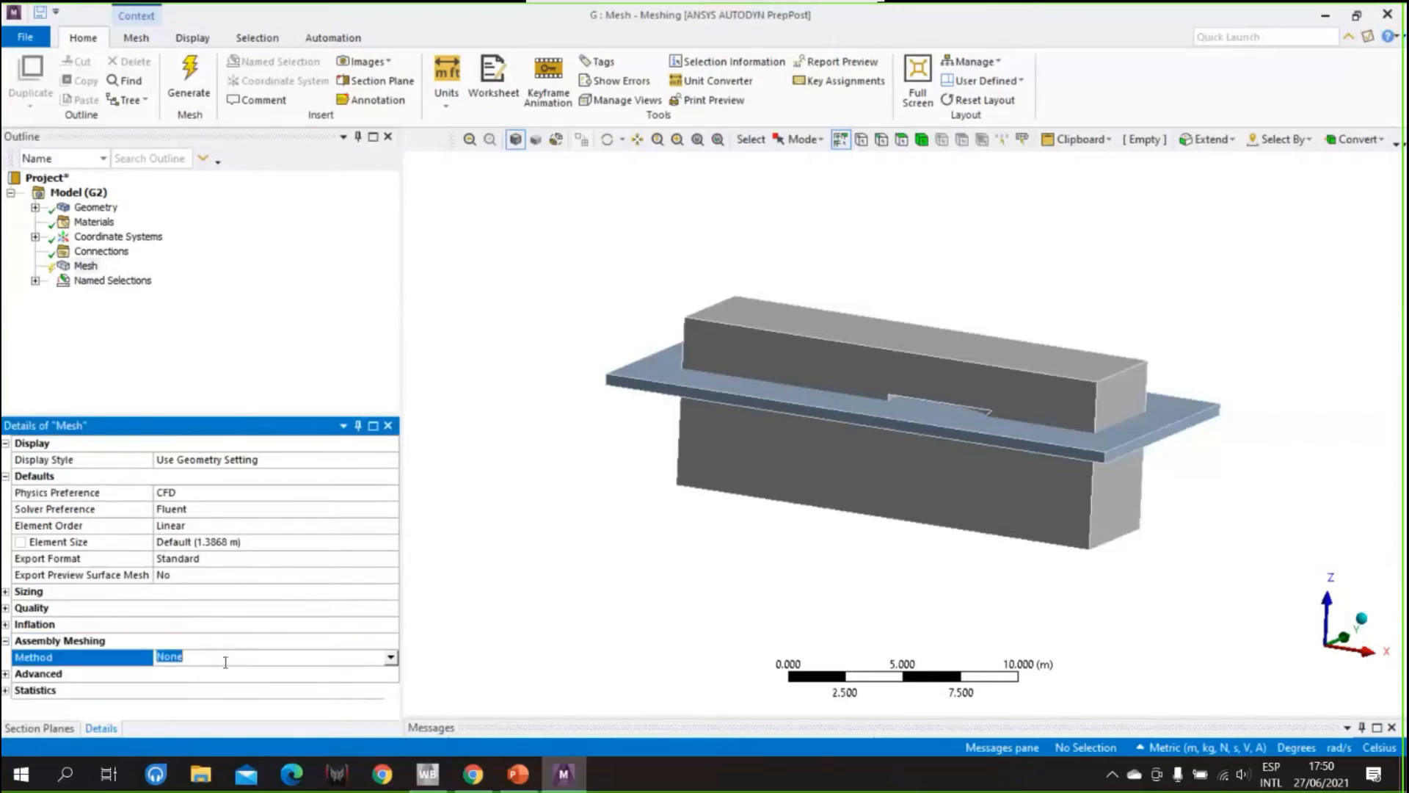
click(391, 657)
click(384, 682)
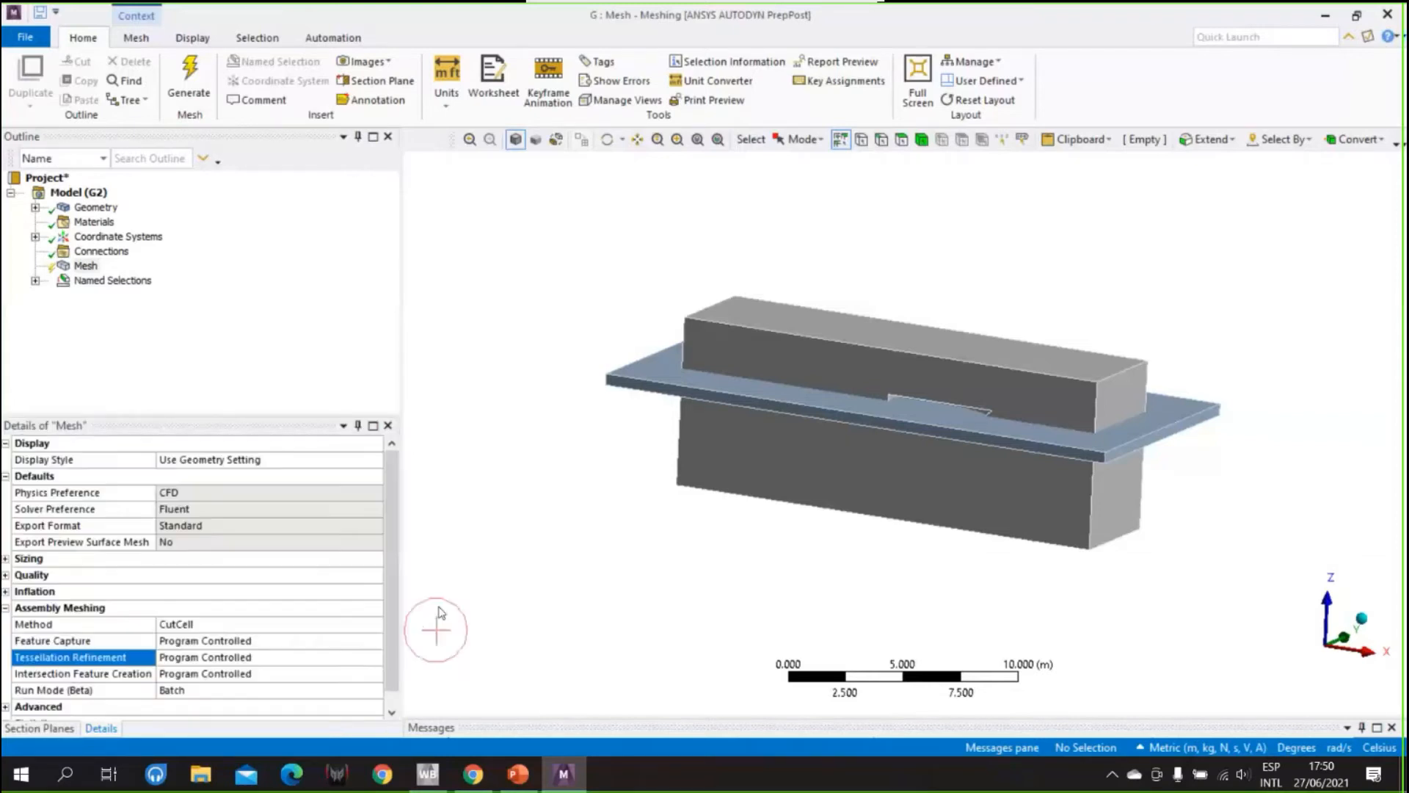
middle_drag(761, 576, 757, 545)
middle_drag(651, 573, 658, 536)
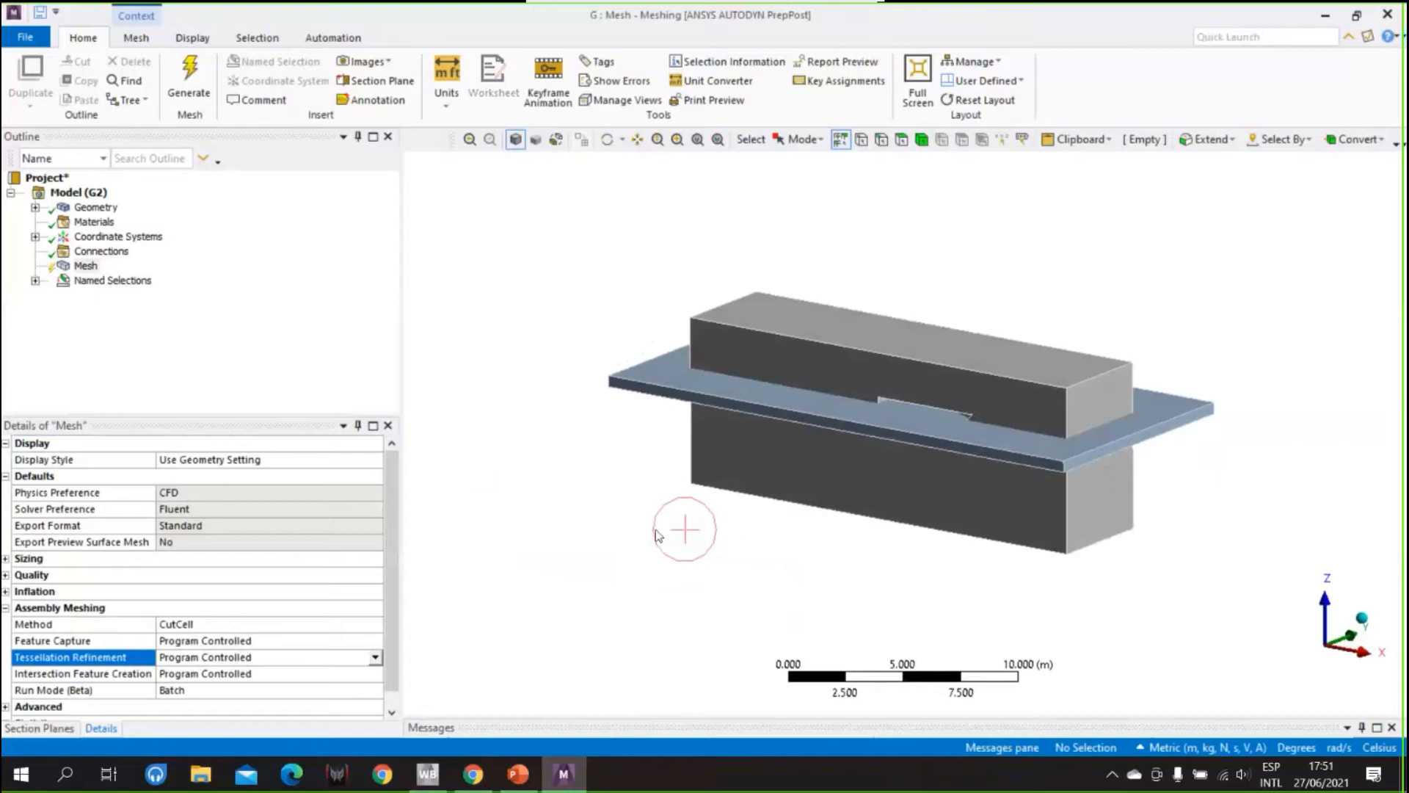
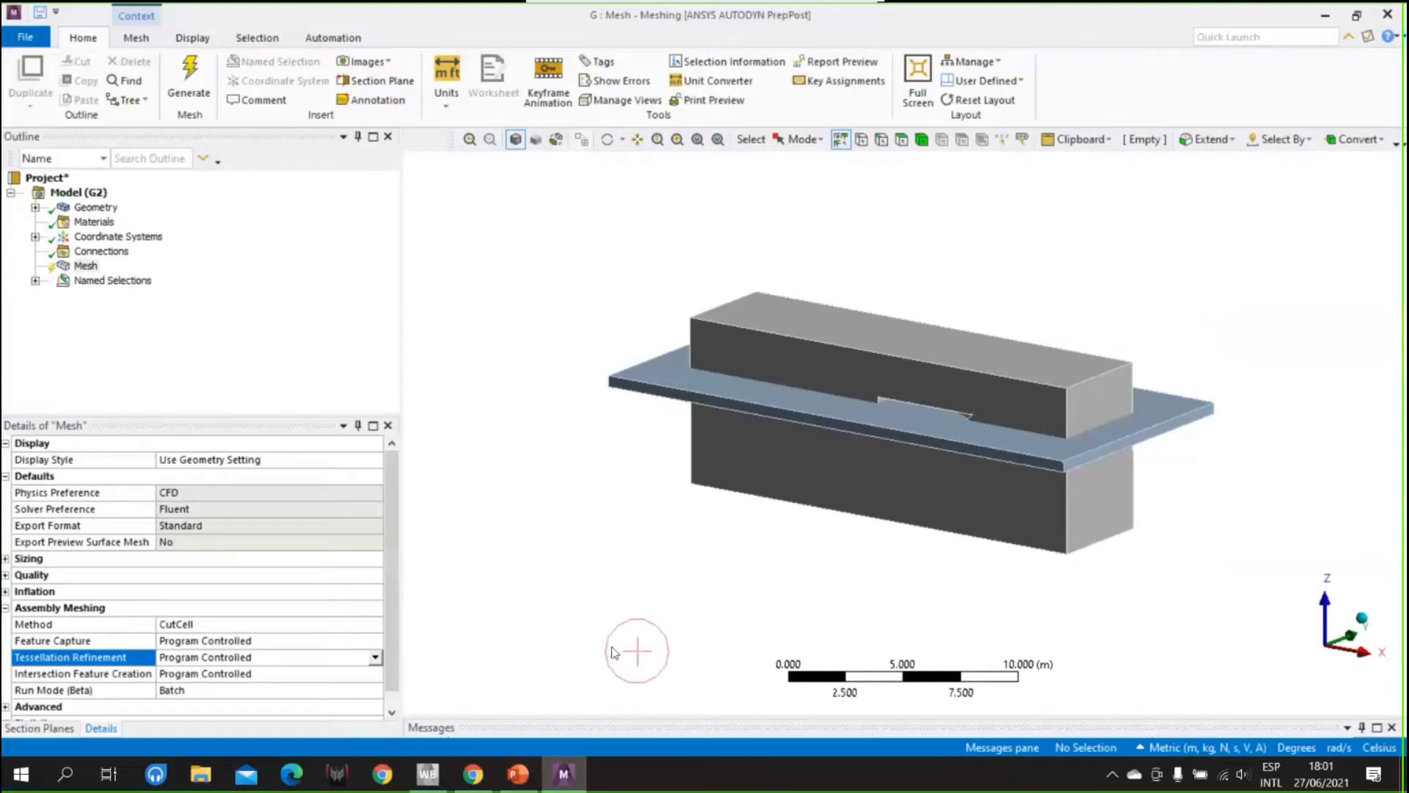
middle_drag(782, 583, 881, 579)
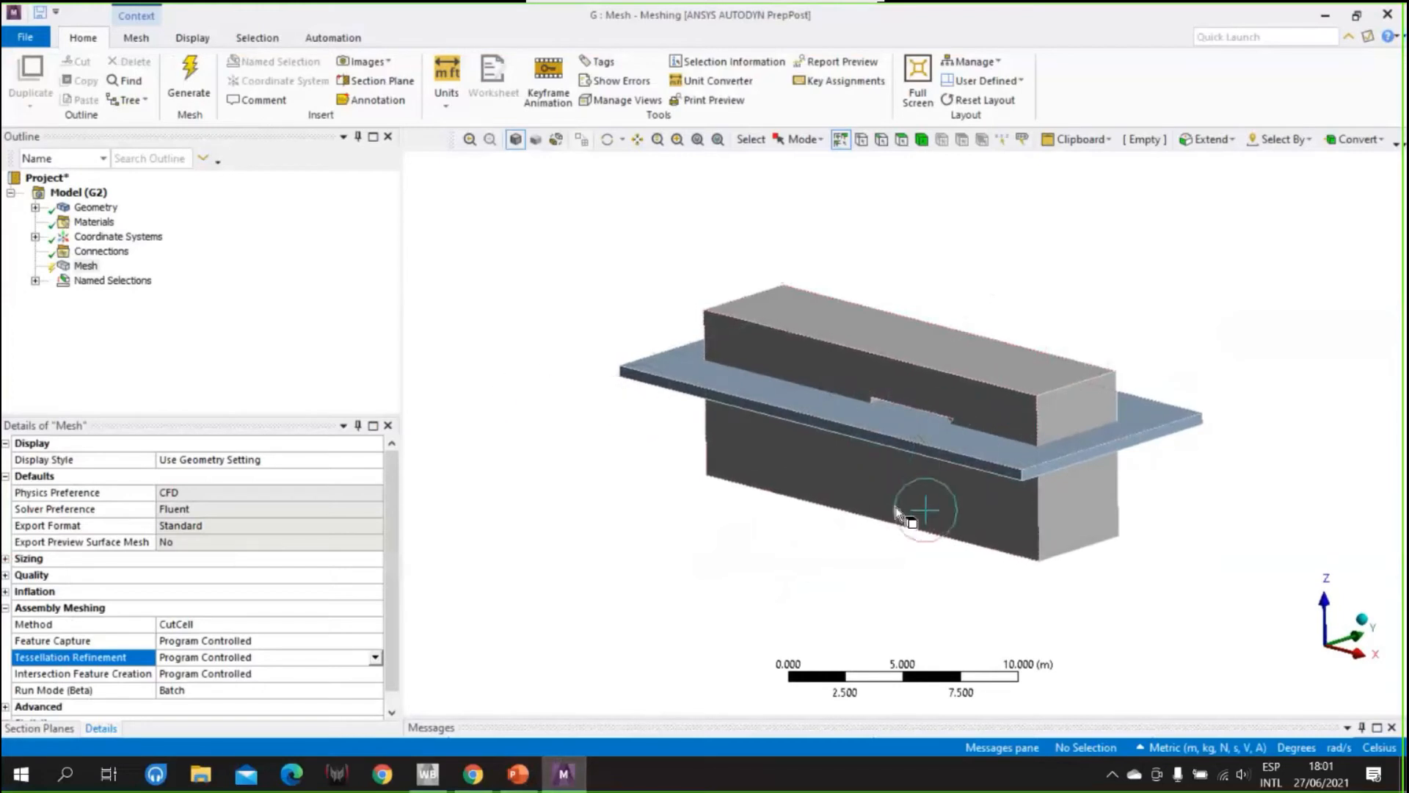
scroll(891, 518, down, 3)
scroll(903, 485, up, 2)
scroll(903, 499, up, 3)
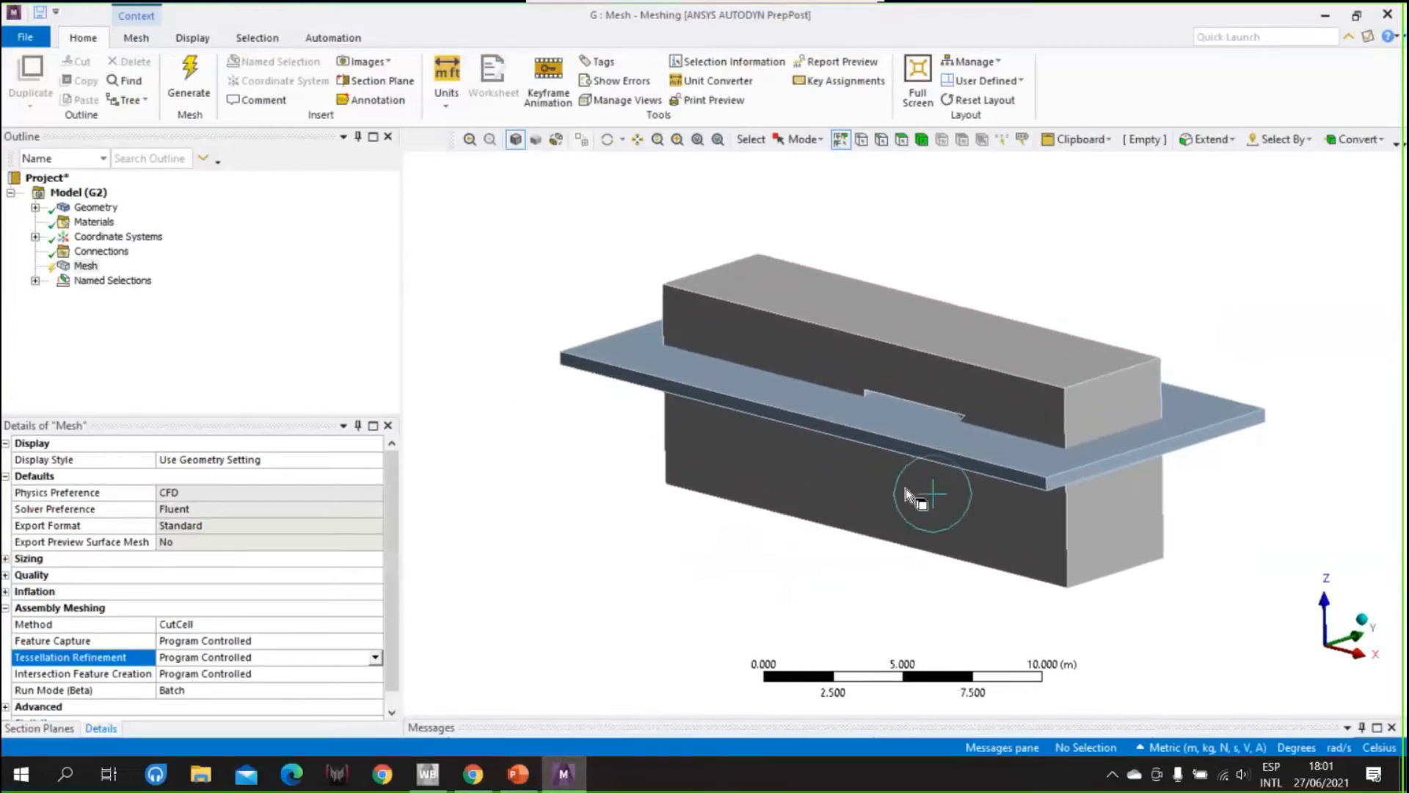
- Switch to PowerPoint, review the recommended element sizes on the "Mallado del dominio" slide in full screen, and return to ANSYS Meshing
click(519, 772)
scroll(785, 557, down, 1)
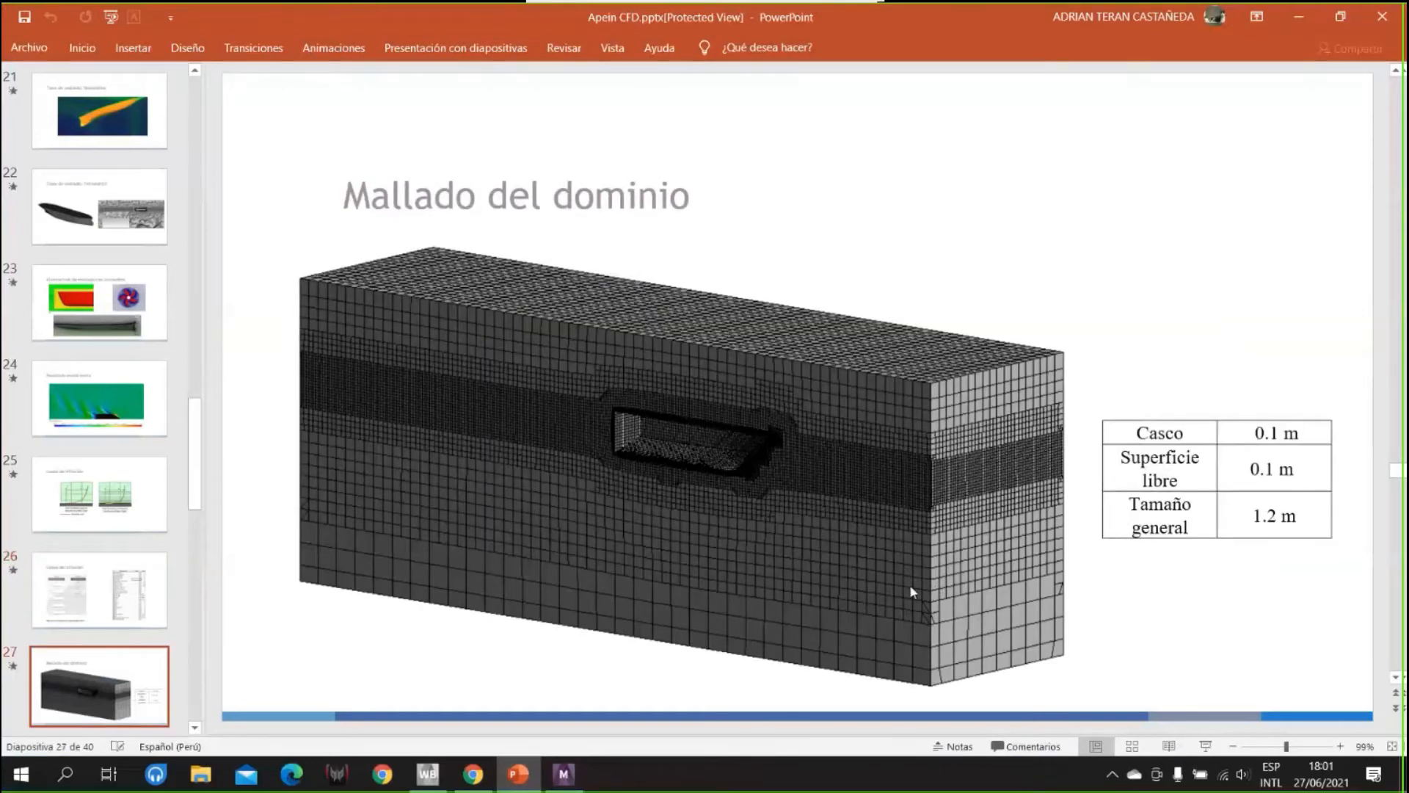
click(1206, 746)
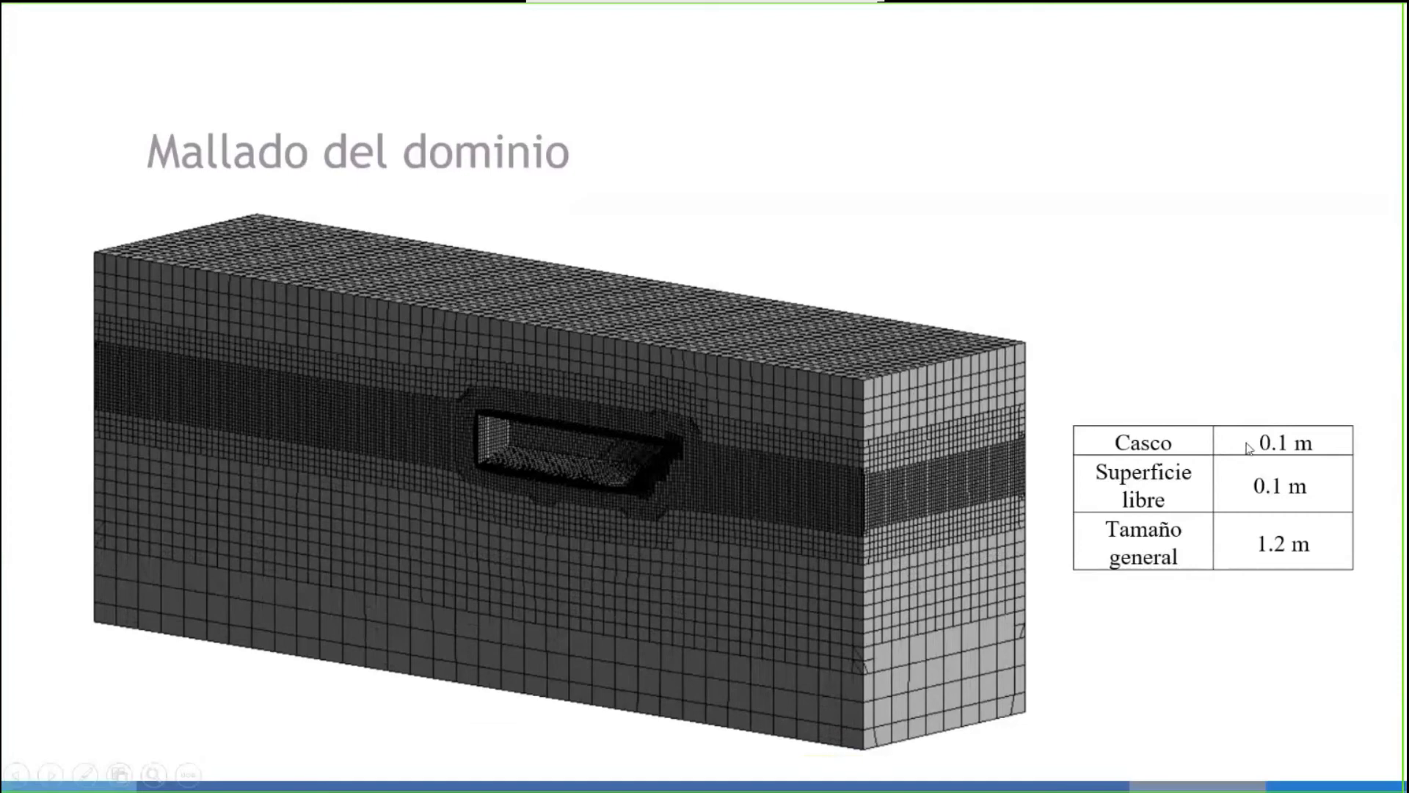
click(1211, 432)
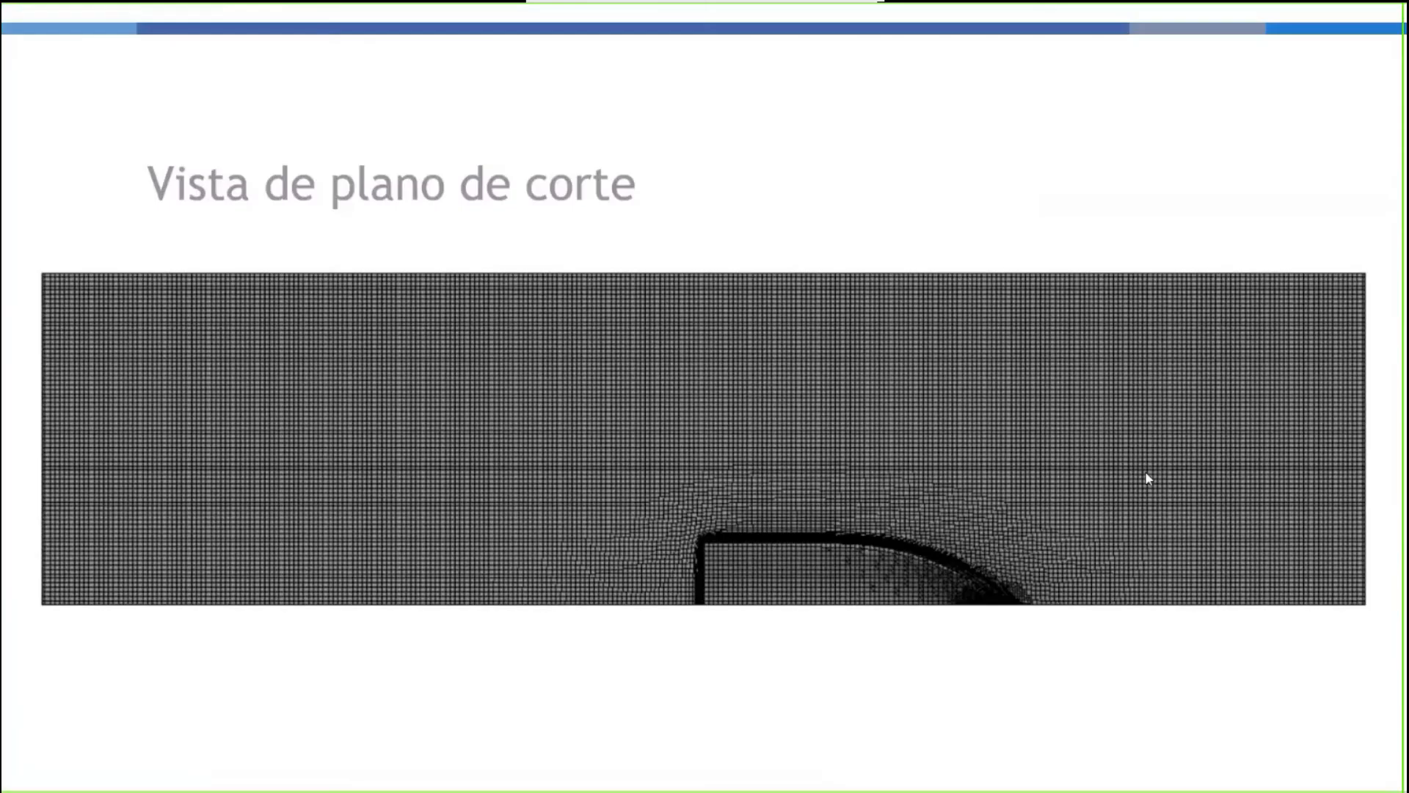
key(Left)
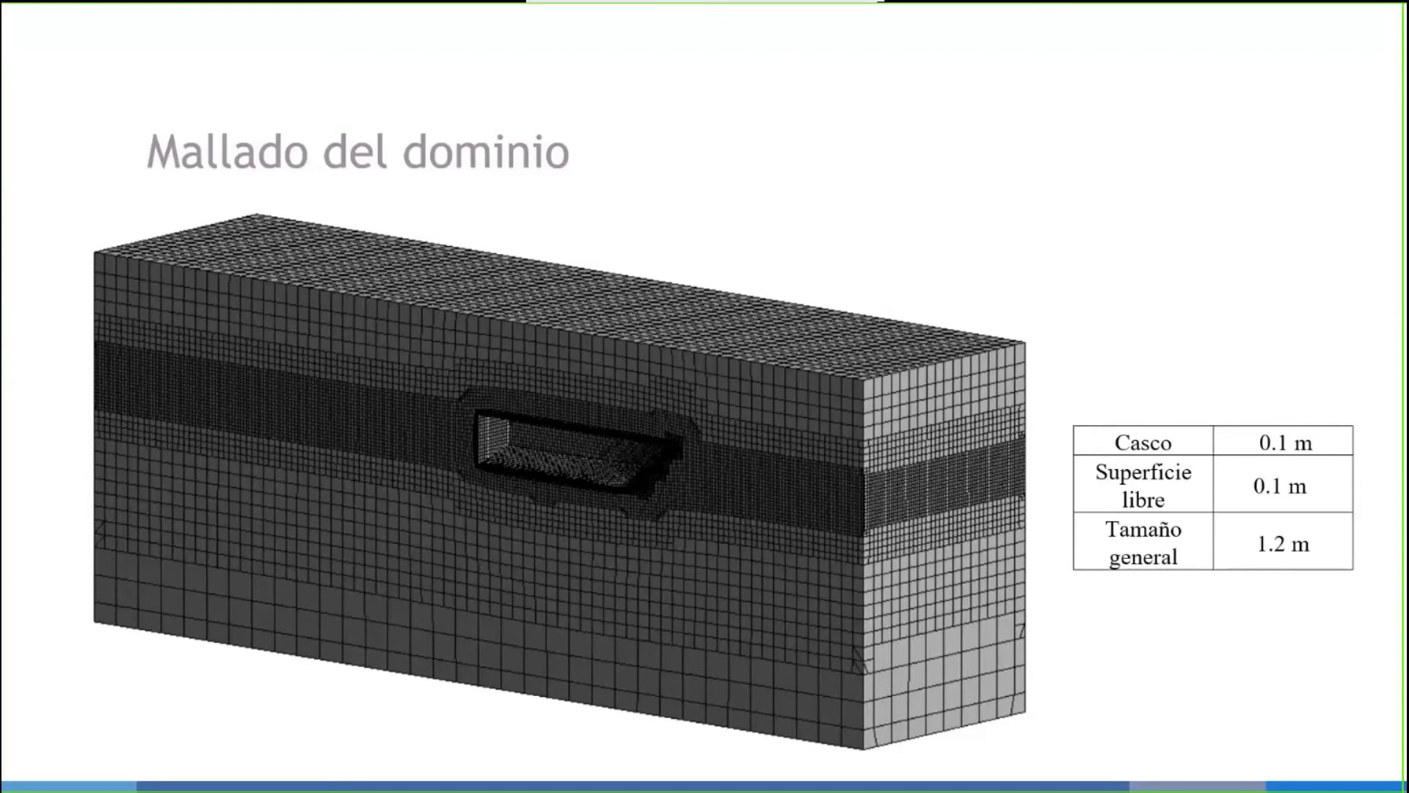
key(Escape)
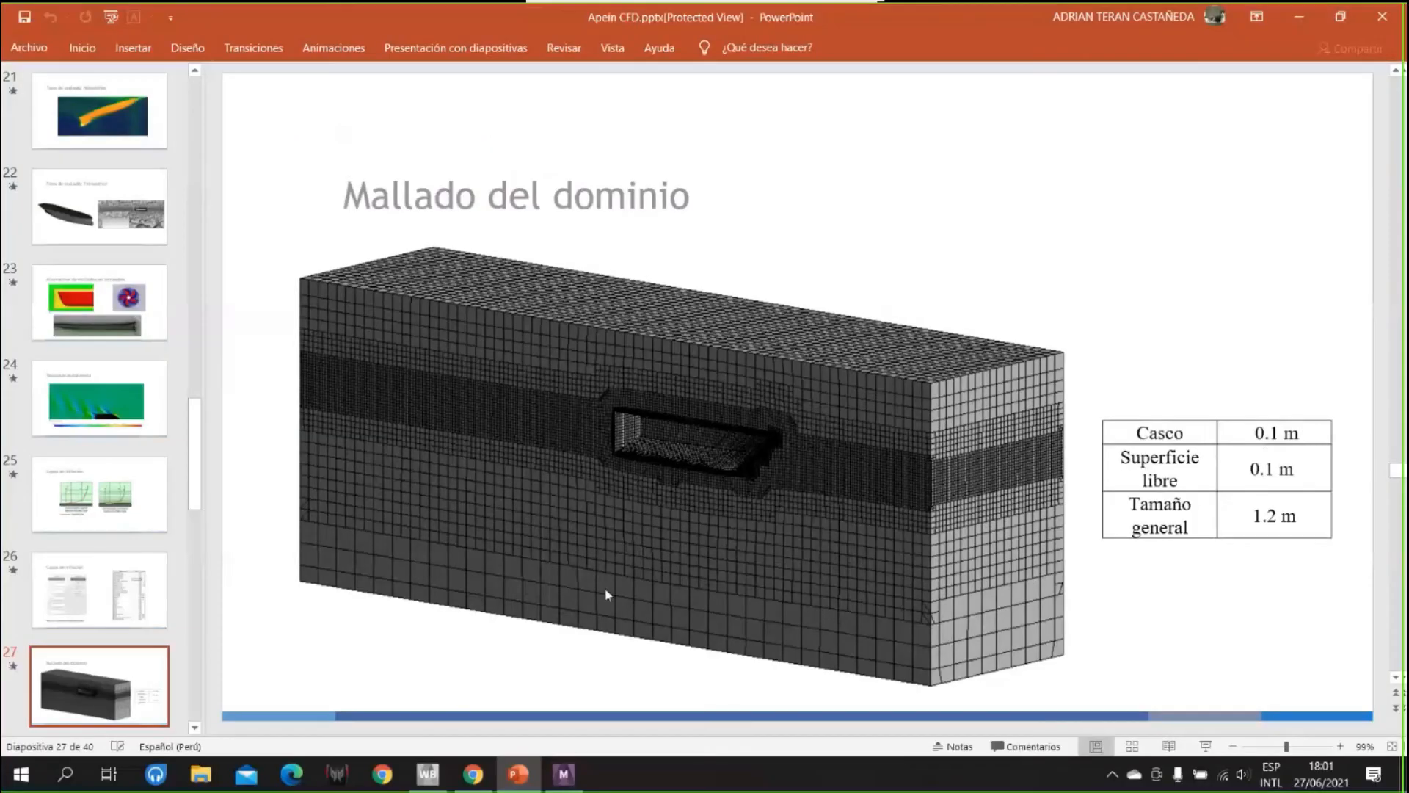
click(565, 776)
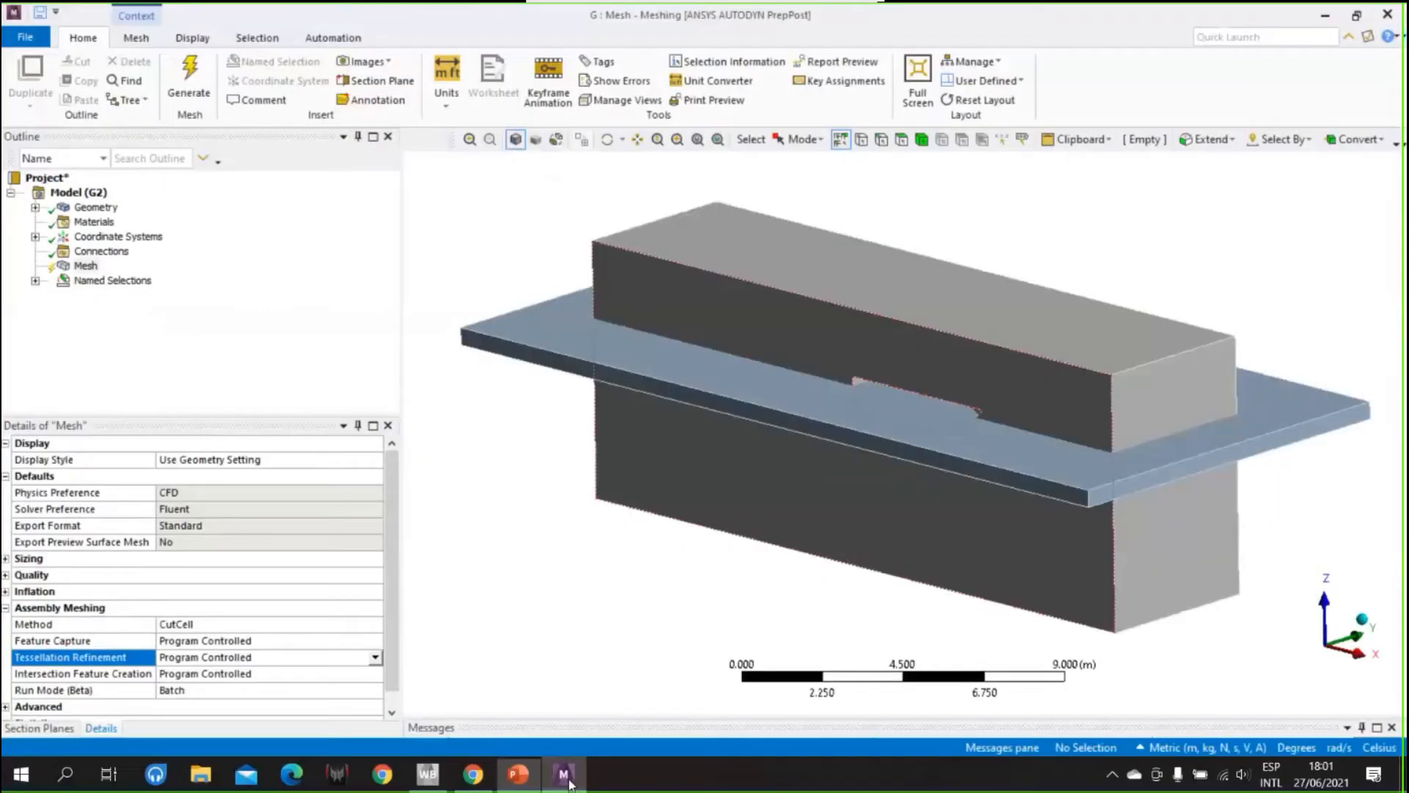
- Insert a sizing control under the mesh and scope it to the named selection hull
right_click(85, 265)
mouse_move(276, 273)
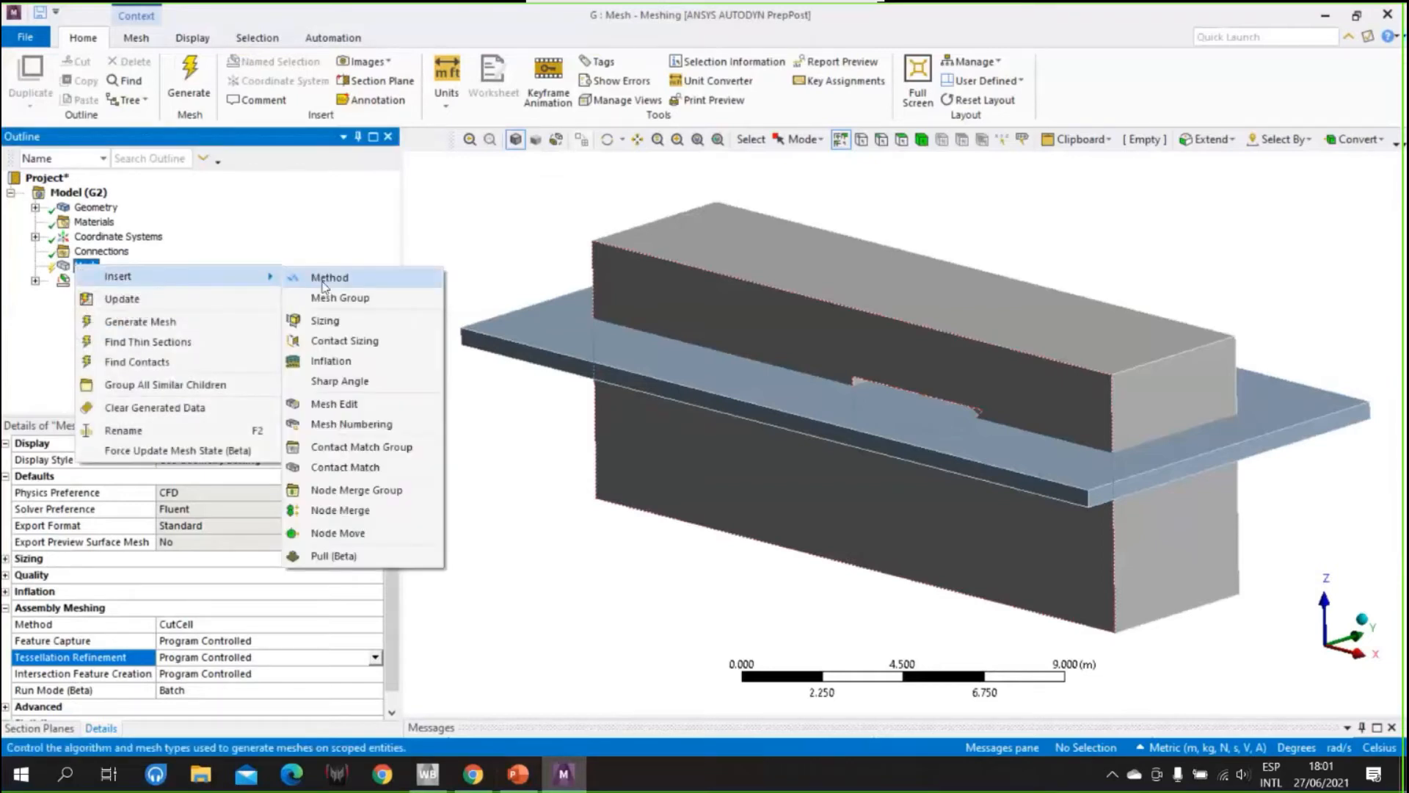
click(350, 325)
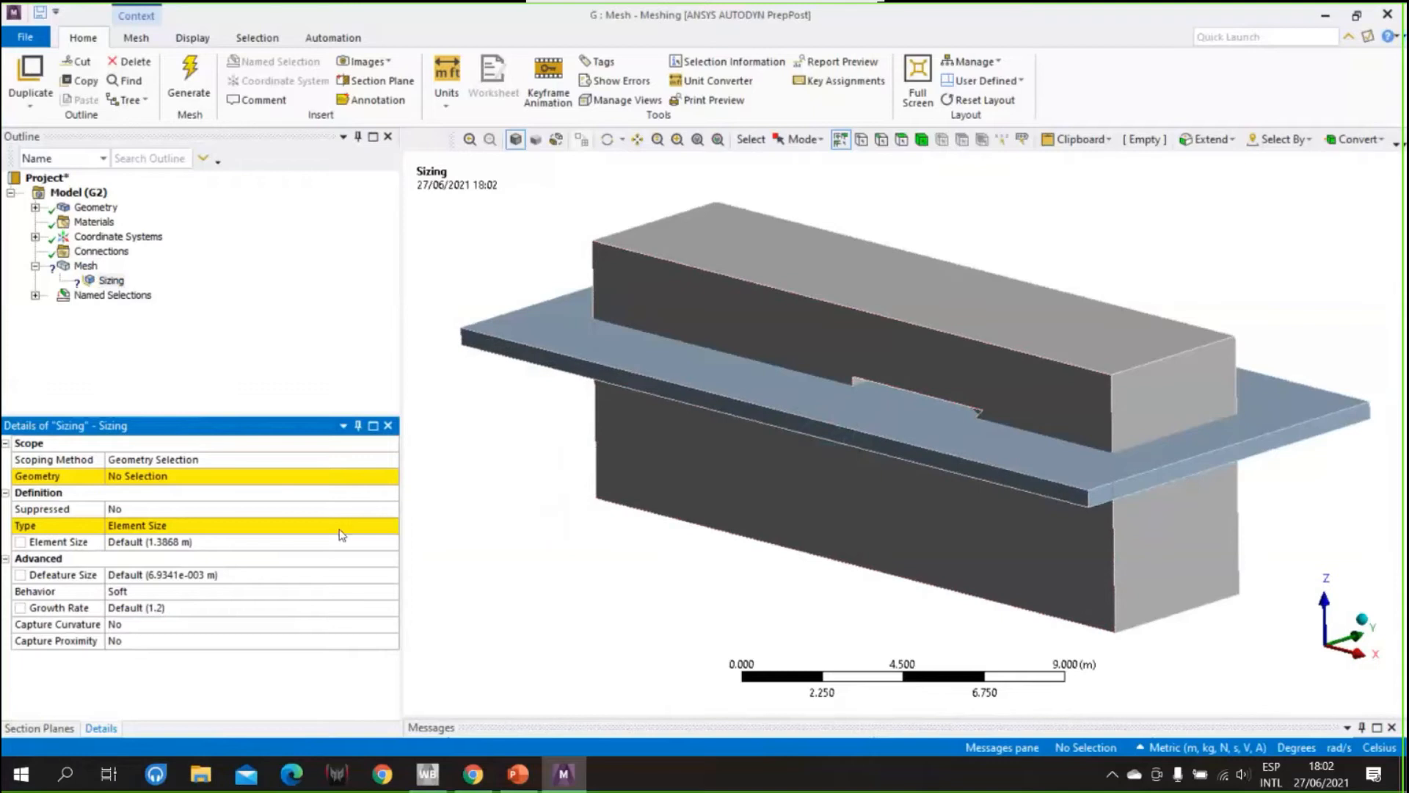
mouse_move(833, 527)
middle_down()
mouse_move(802, 533)
mouse_move(834, 549)
mouse_move(890, 465)
middle_up()
middle_drag(535, 471, 529, 511)
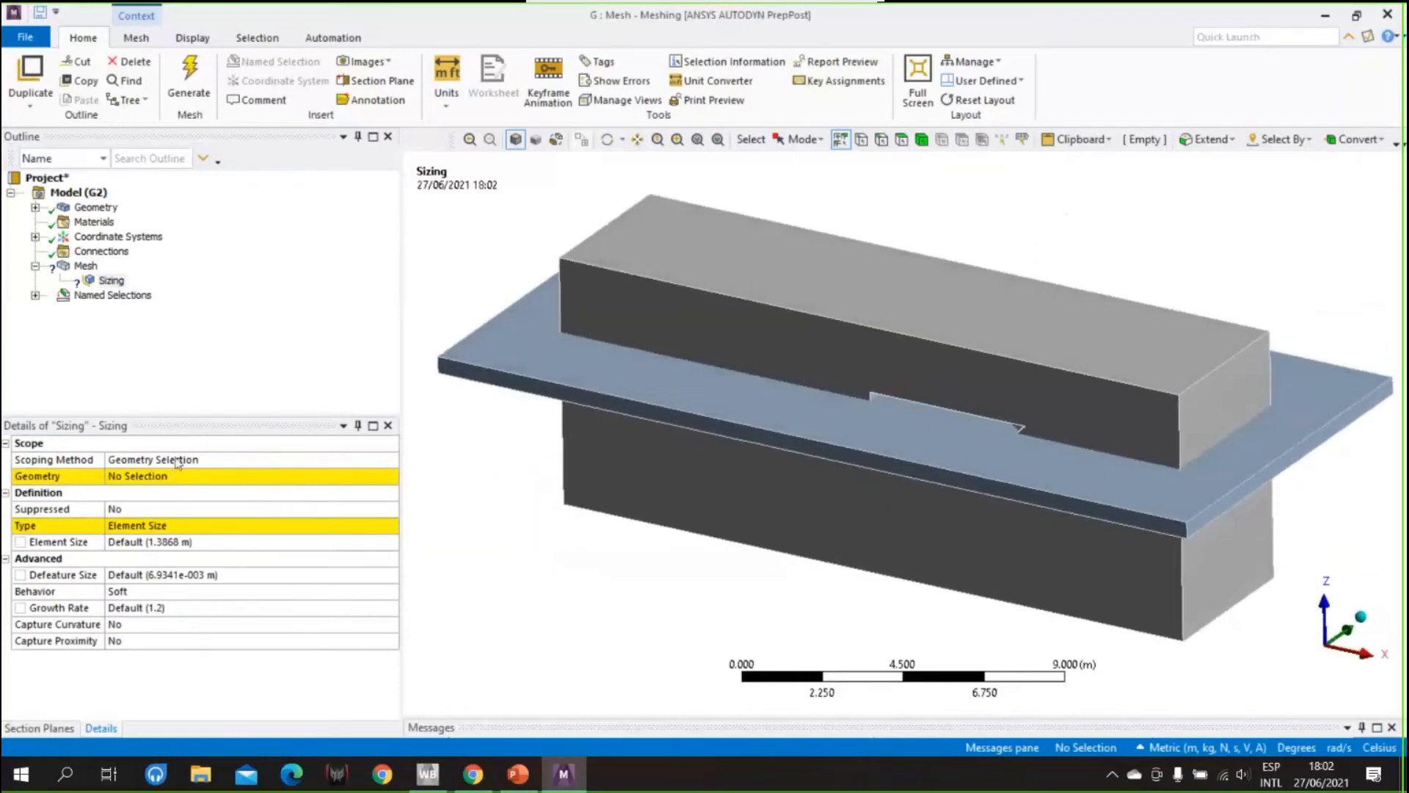
click(217, 478)
click(239, 458)
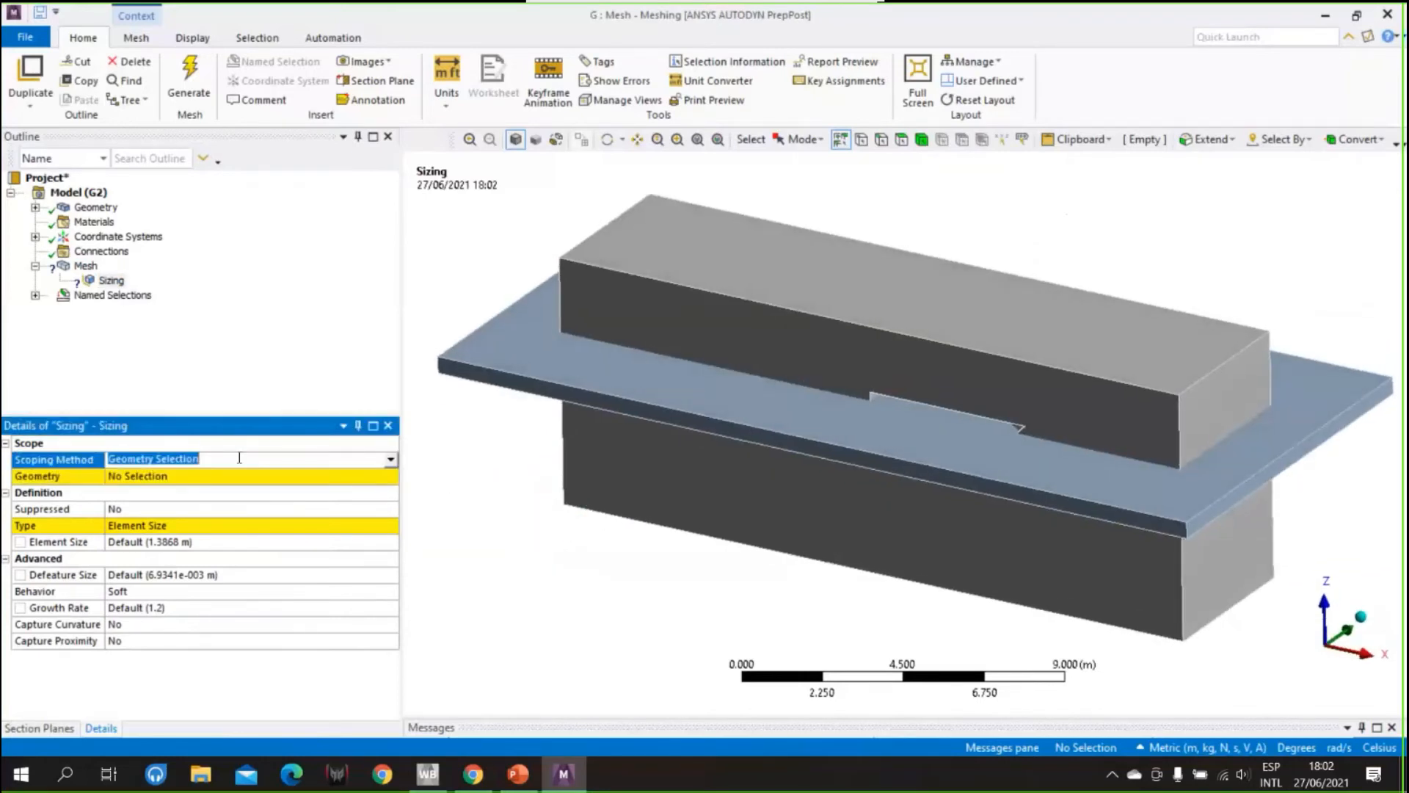
click(391, 459)
click(162, 486)
click(277, 477)
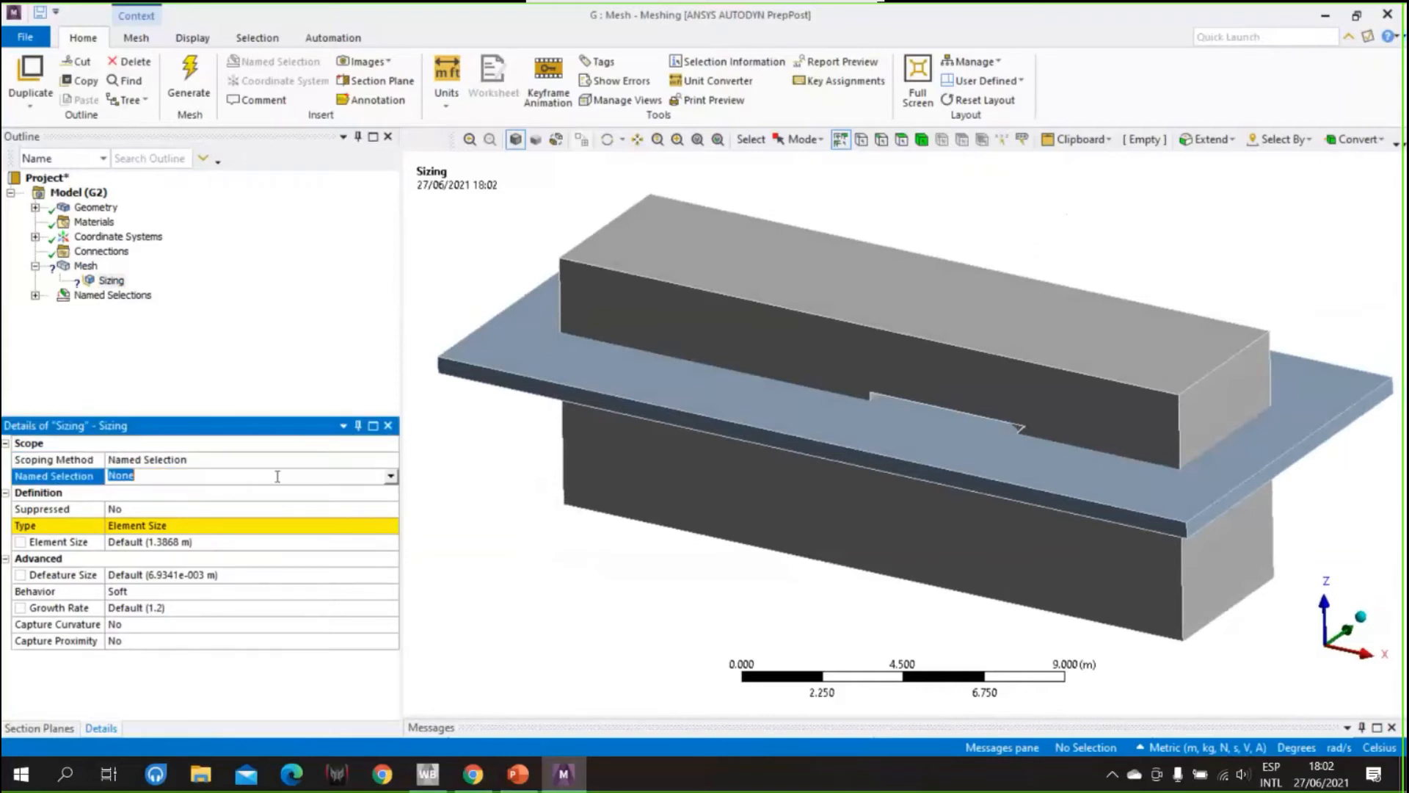
click(391, 477)
click(166, 491)
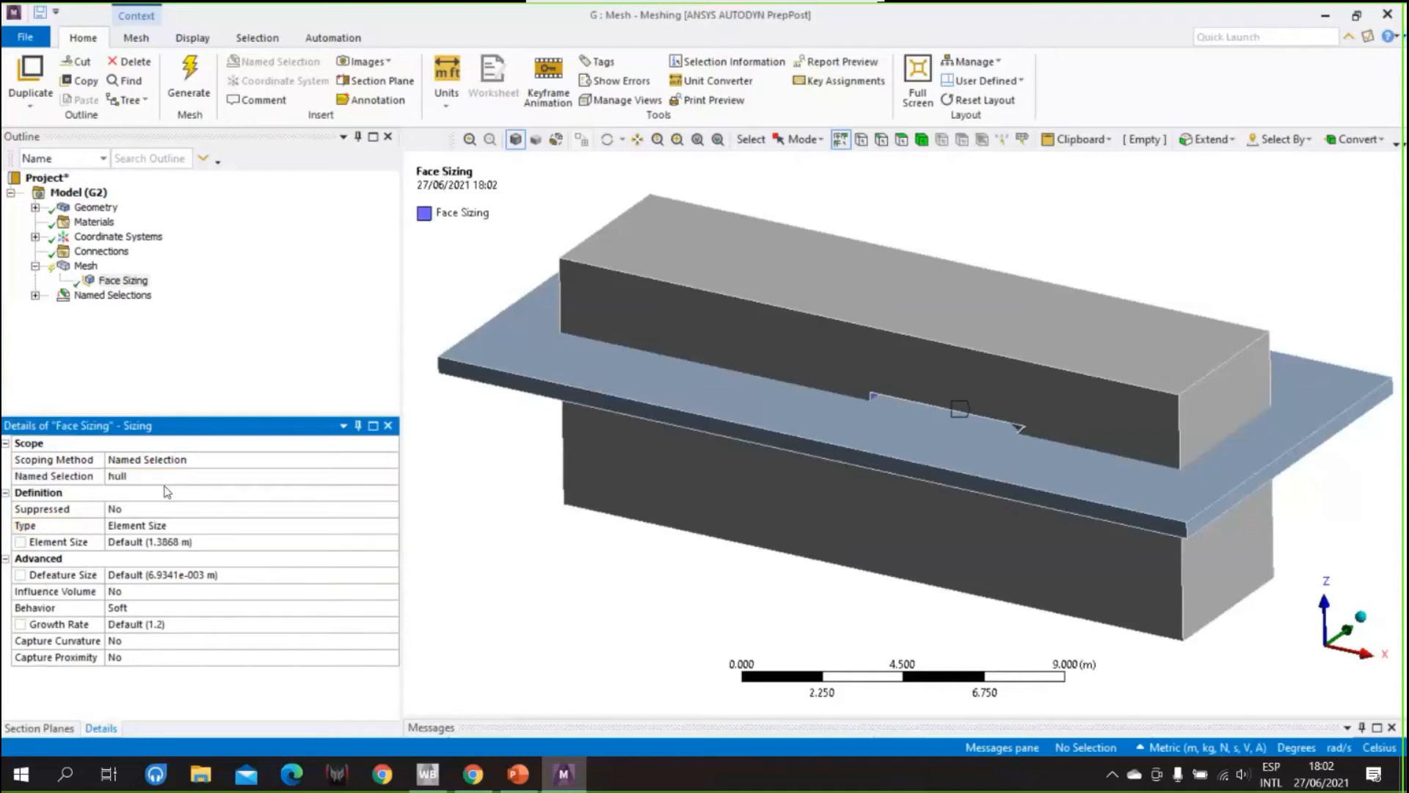
- Set the hull face sizing's element size to 0.1 m
mouse_move(646, 549)
middle_down()
mouse_move(679, 601)
mouse_move(682, 560)
mouse_move(716, 566)
mouse_move(748, 539)
mouse_move(797, 573)
mouse_move(699, 572)
mouse_move(647, 596)
middle_up()
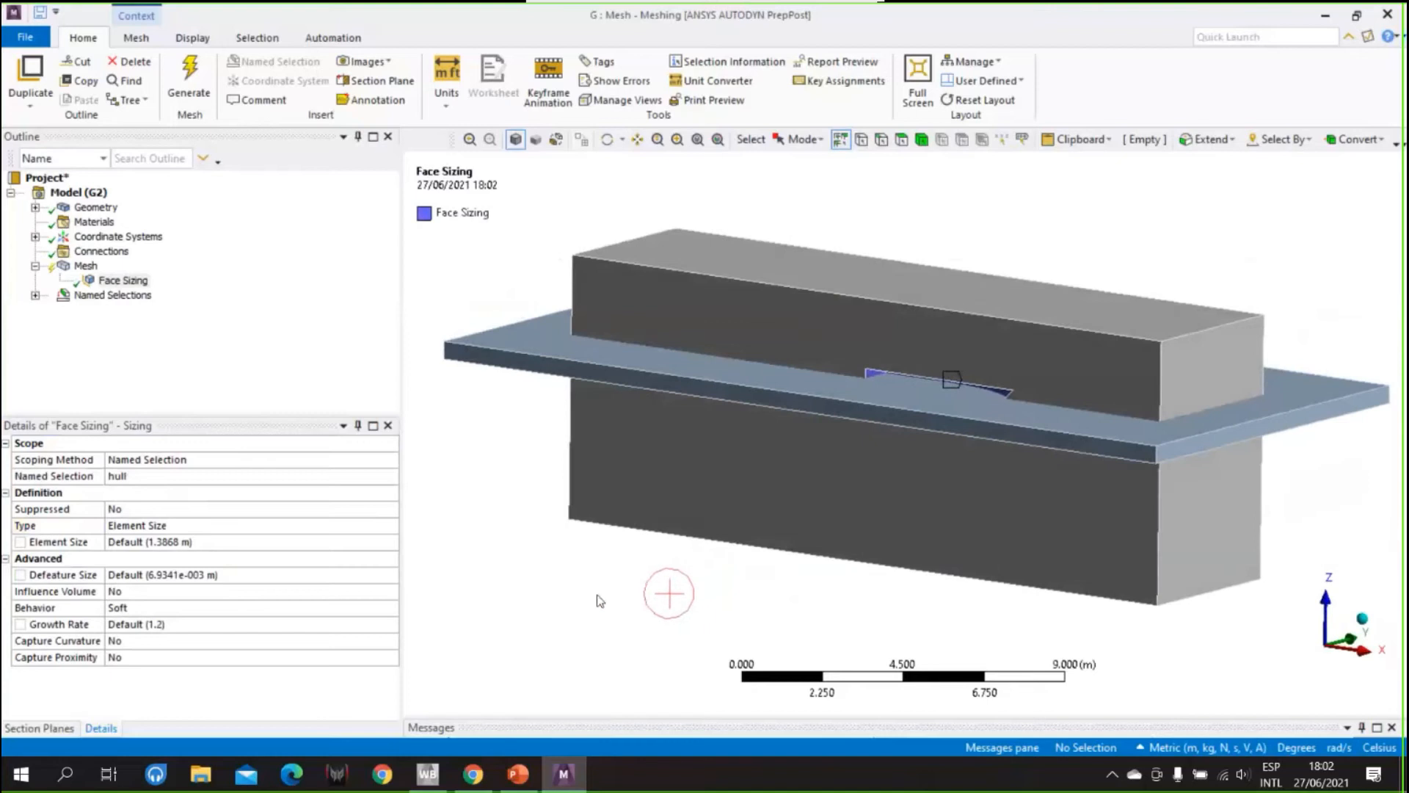
click(219, 543)
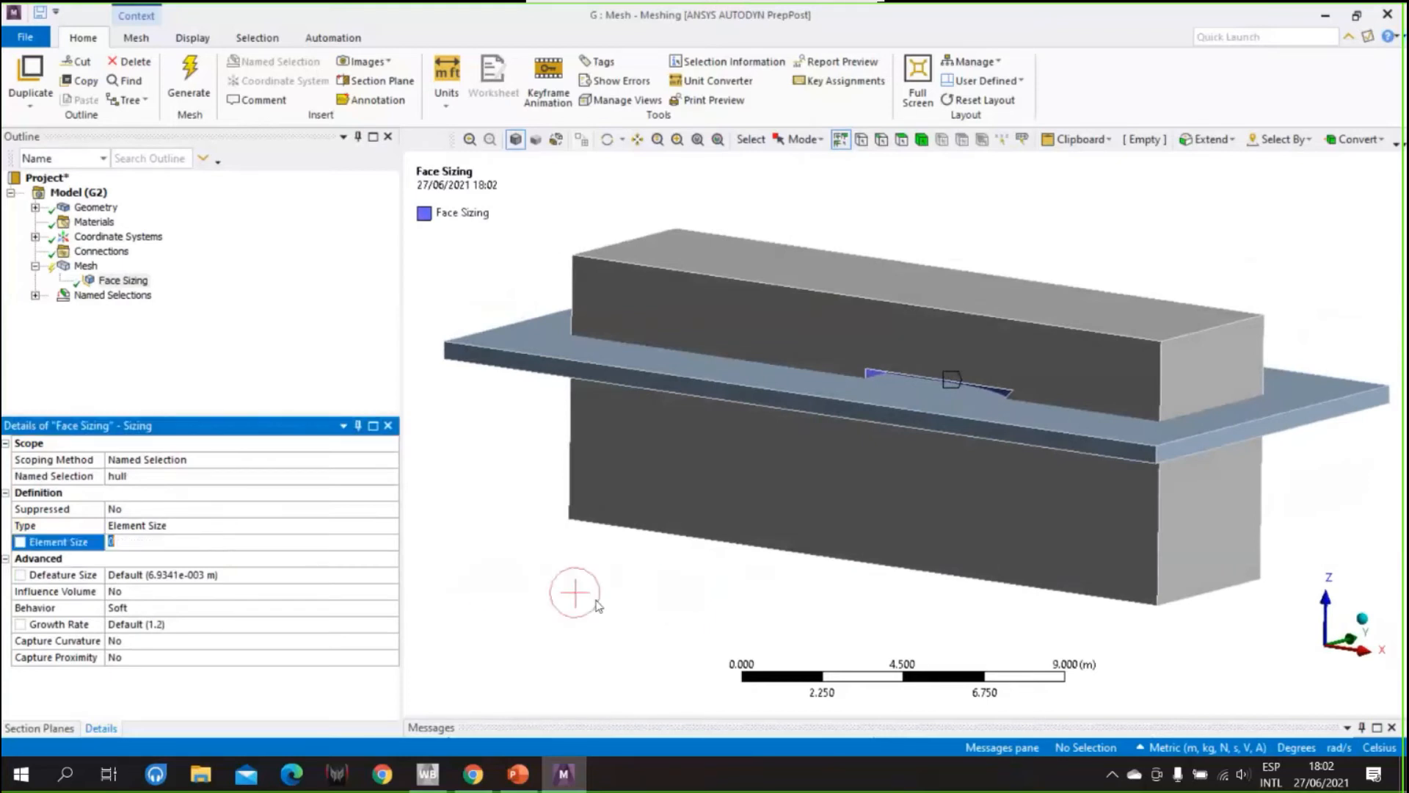
text(0.1)
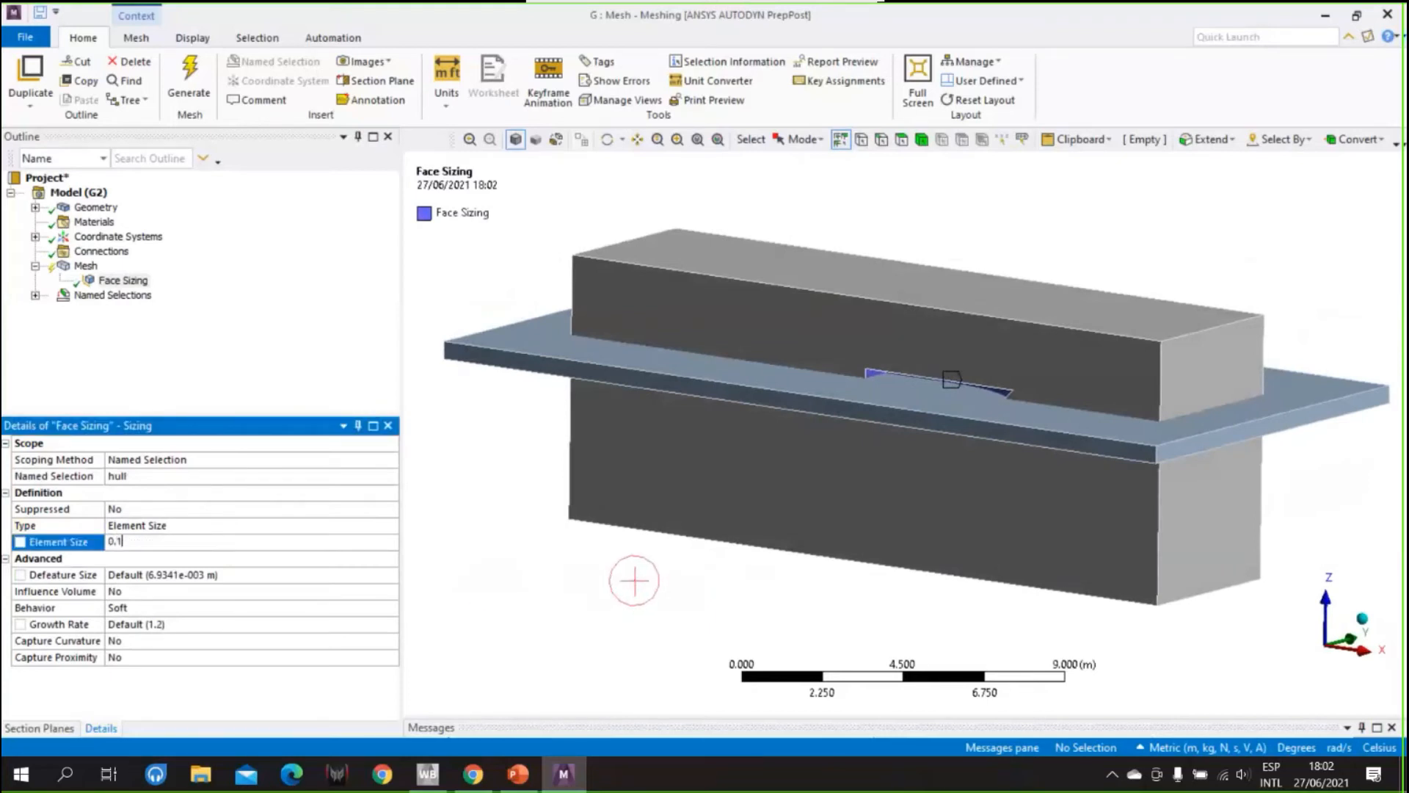
key(Return)
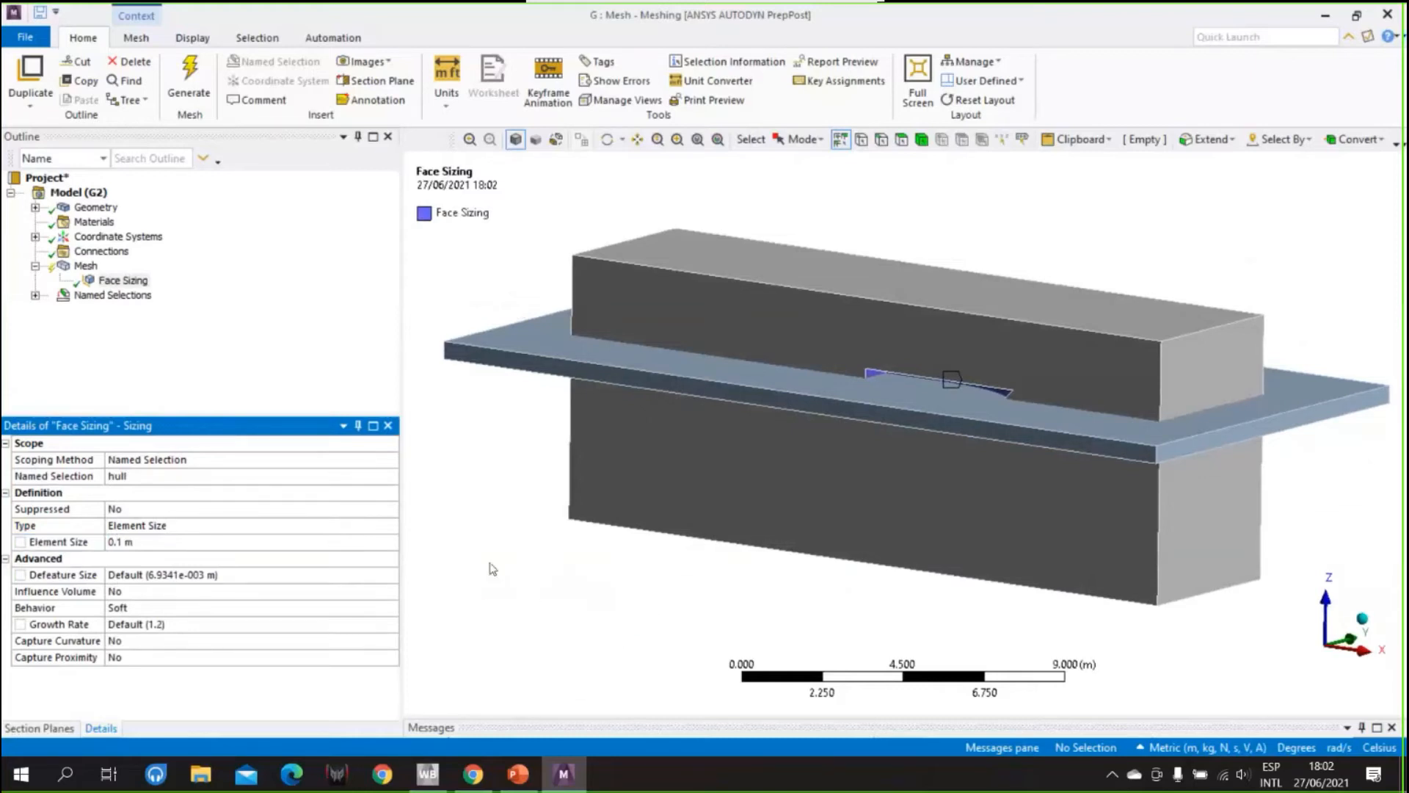
- Recheck the size table in PowerPoint and, back in ANSYS Meshing, insert a second sizing control scoped to the large fluid domain body
click(516, 773)
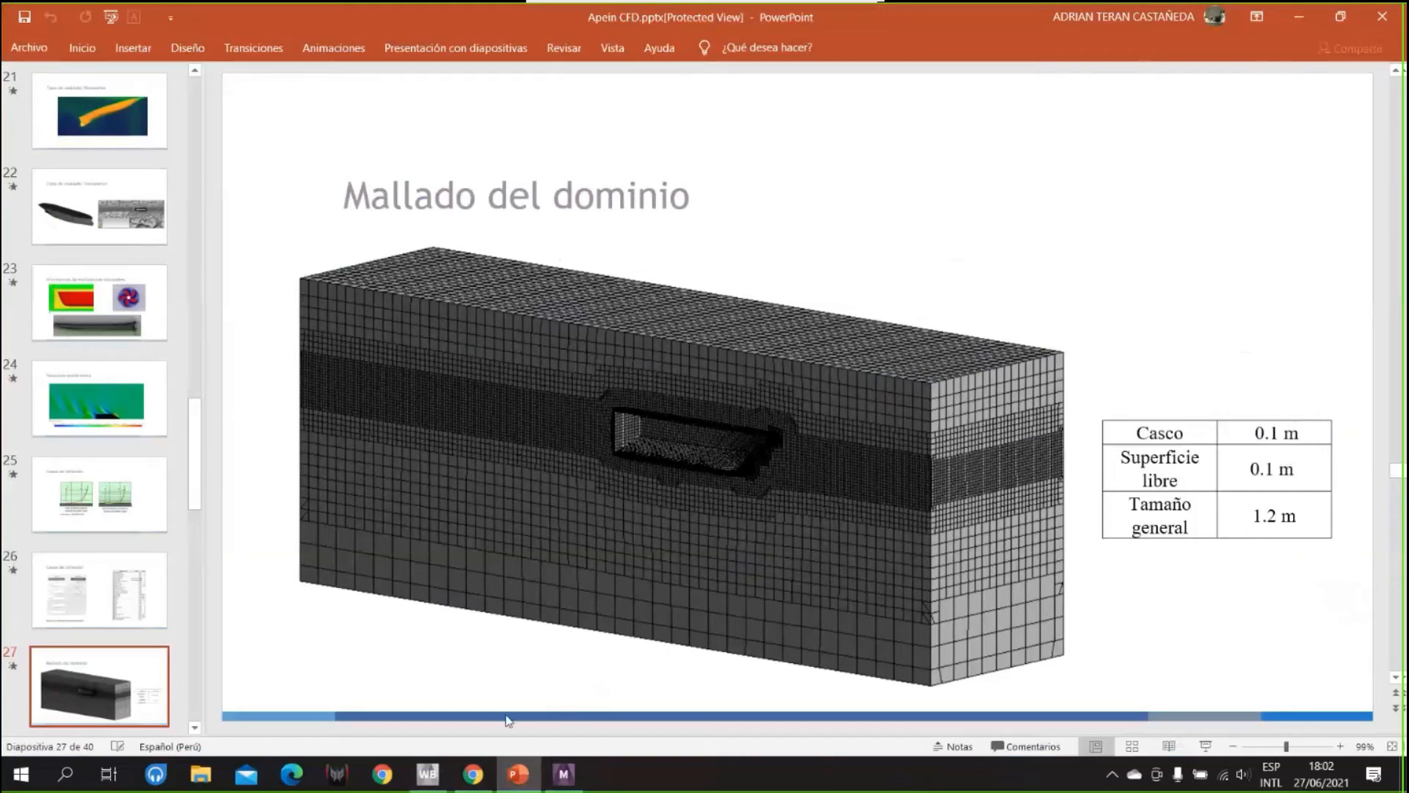
click(559, 777)
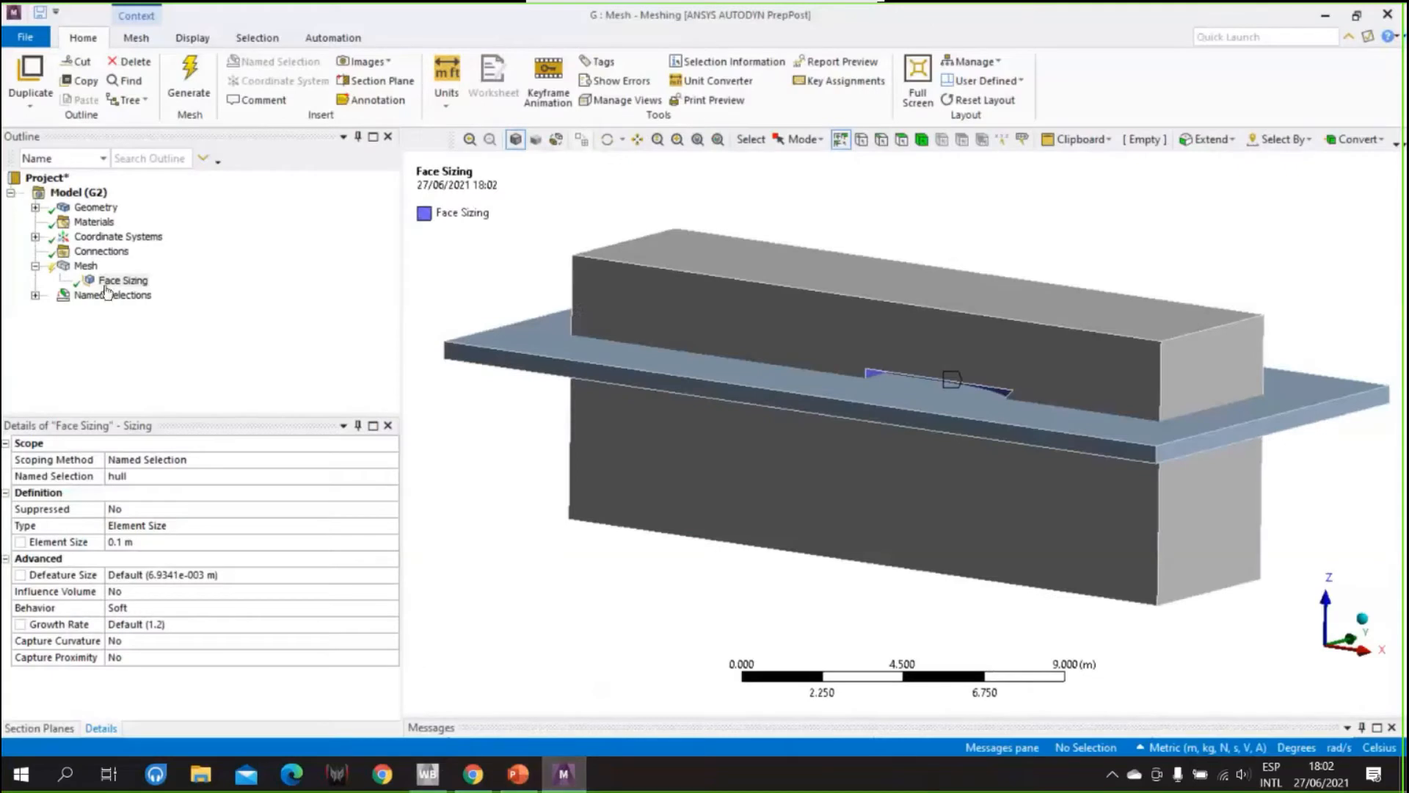
right_click(82, 265)
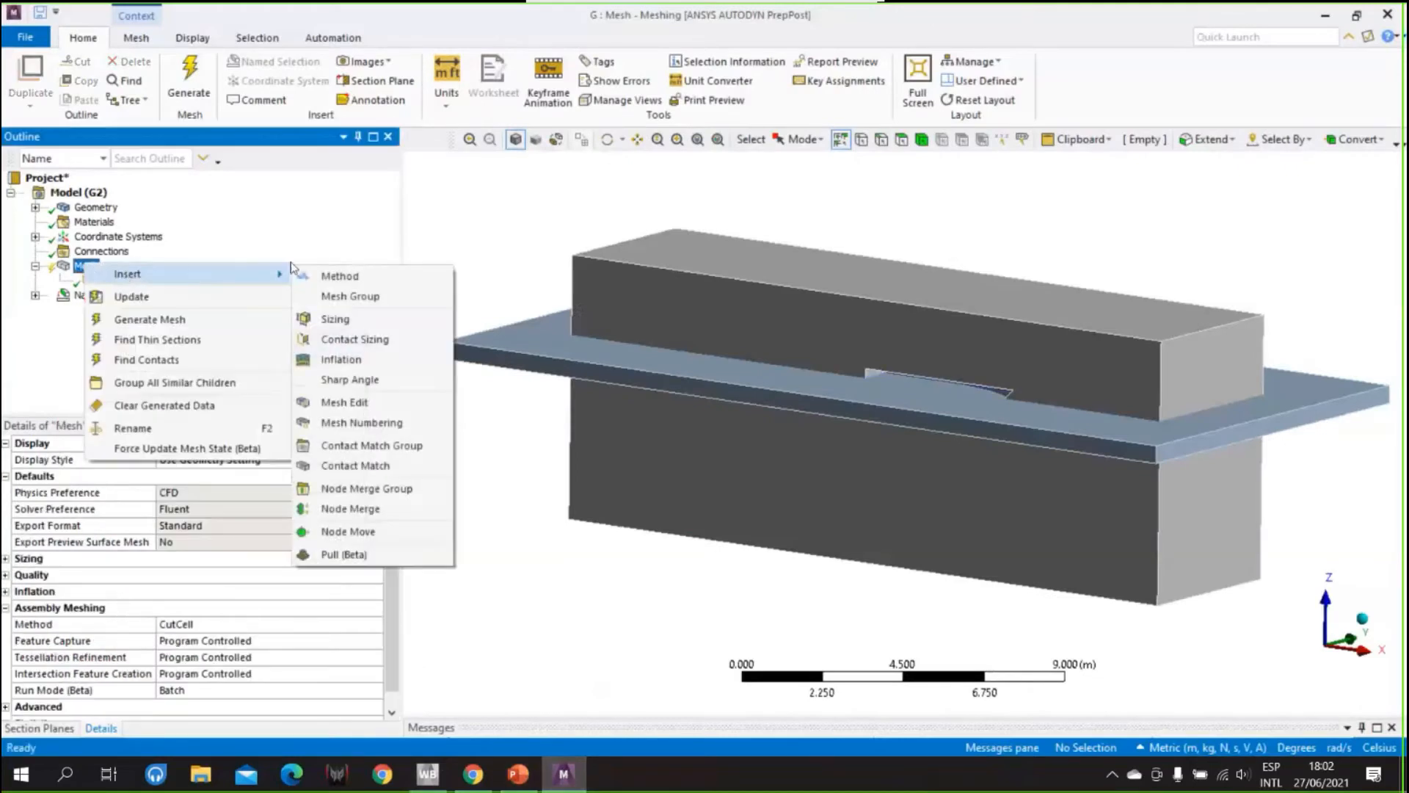
click(335, 319)
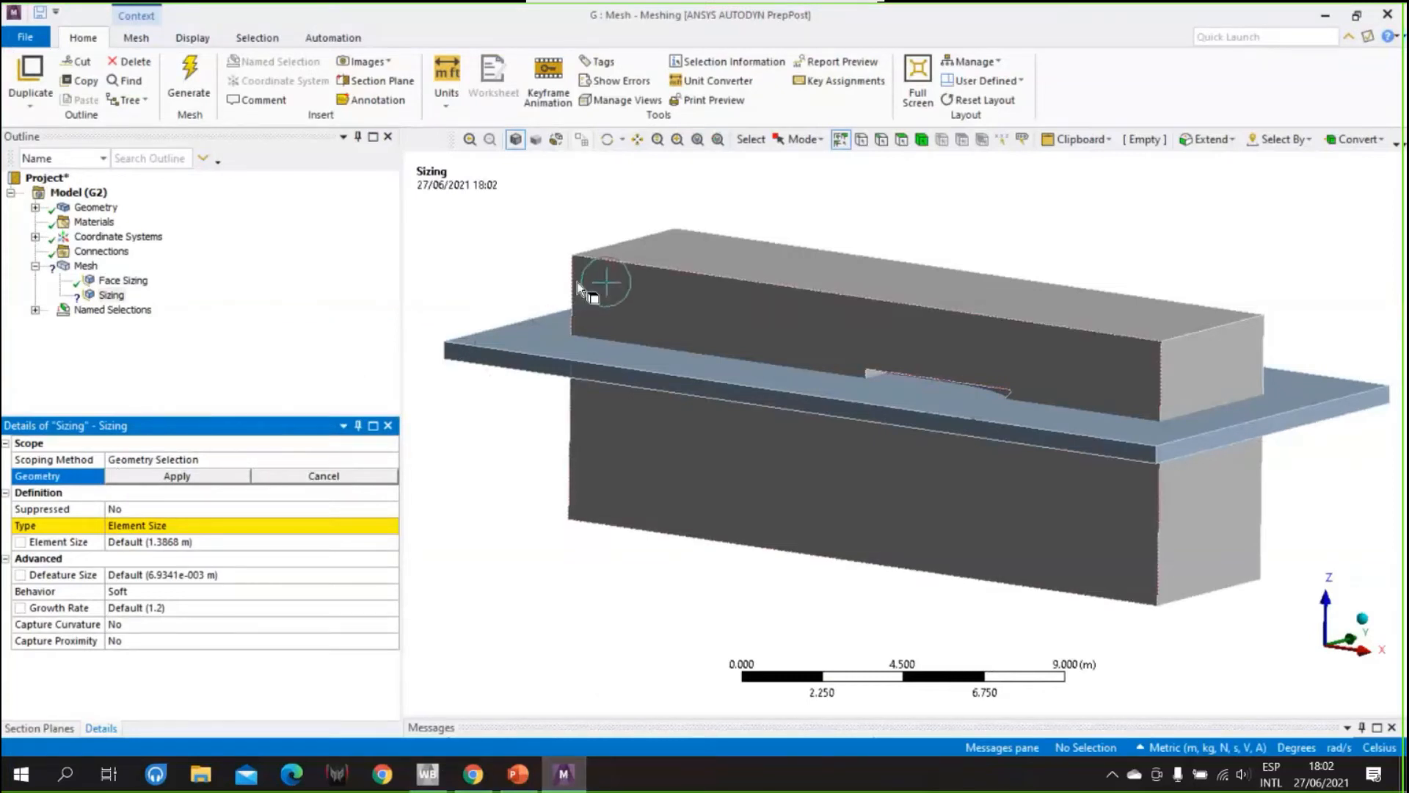
key(ctrl+b)
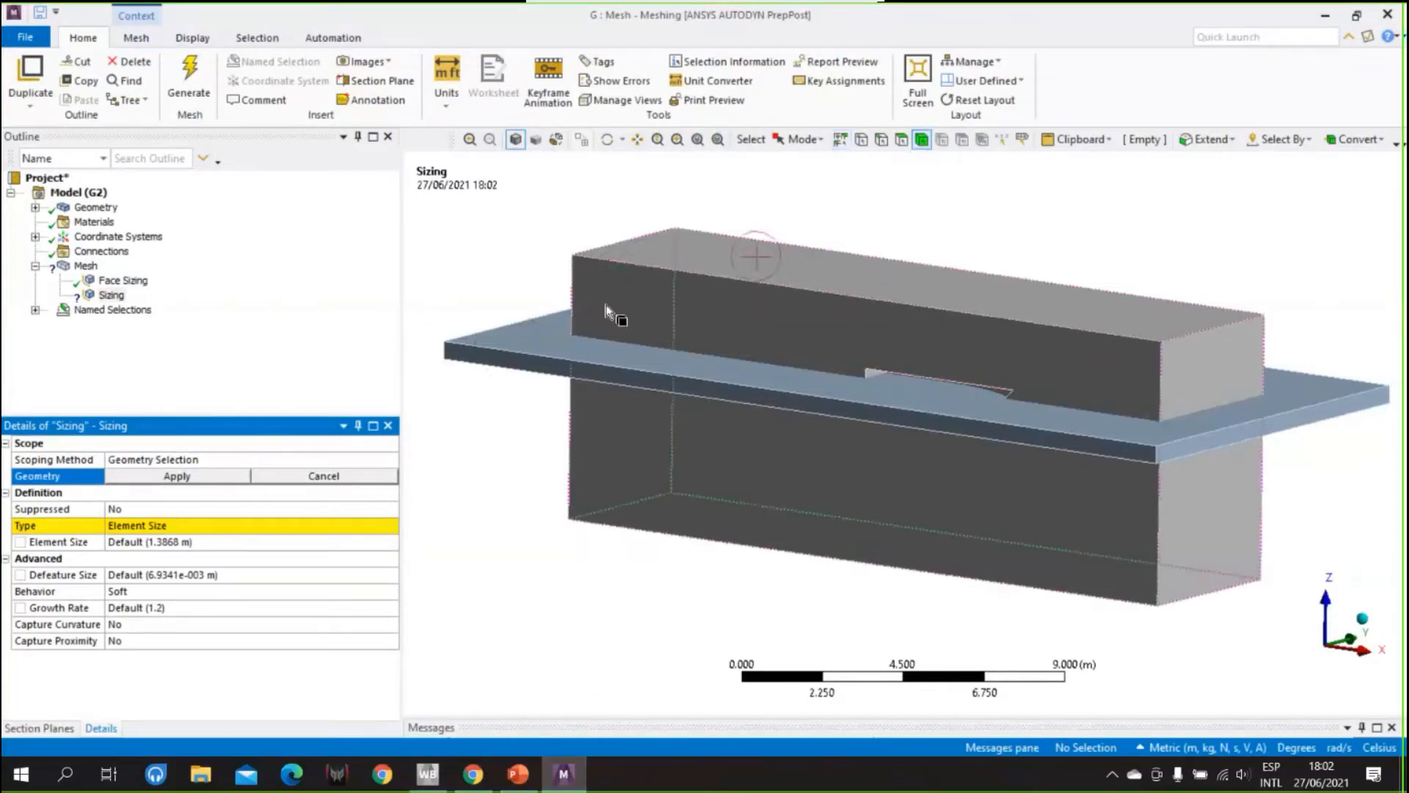
click(665, 300)
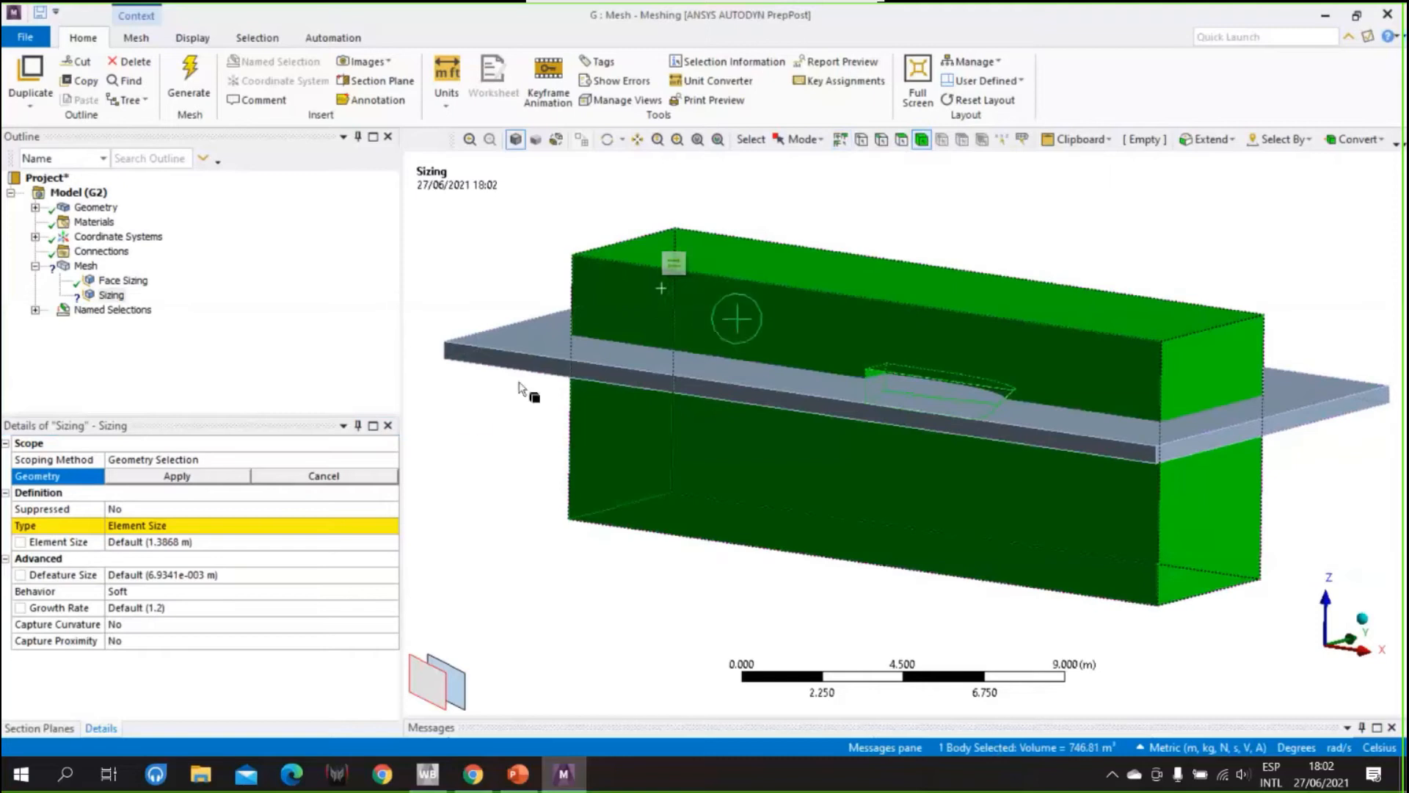
click(180, 477)
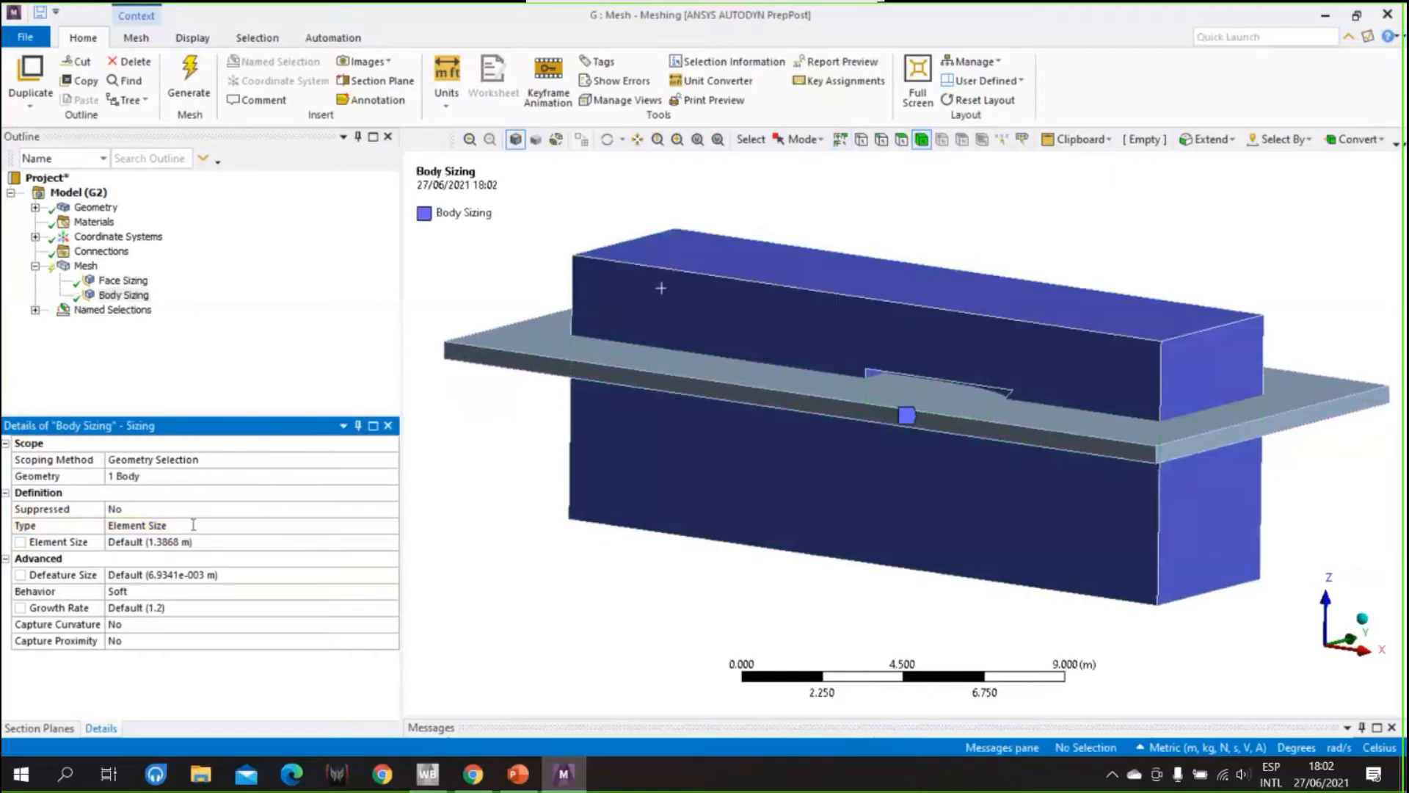
- Change the body sizing type to Body of Influence and assign the thin horizontal free-surface slab as the influencing body
click(193, 525)
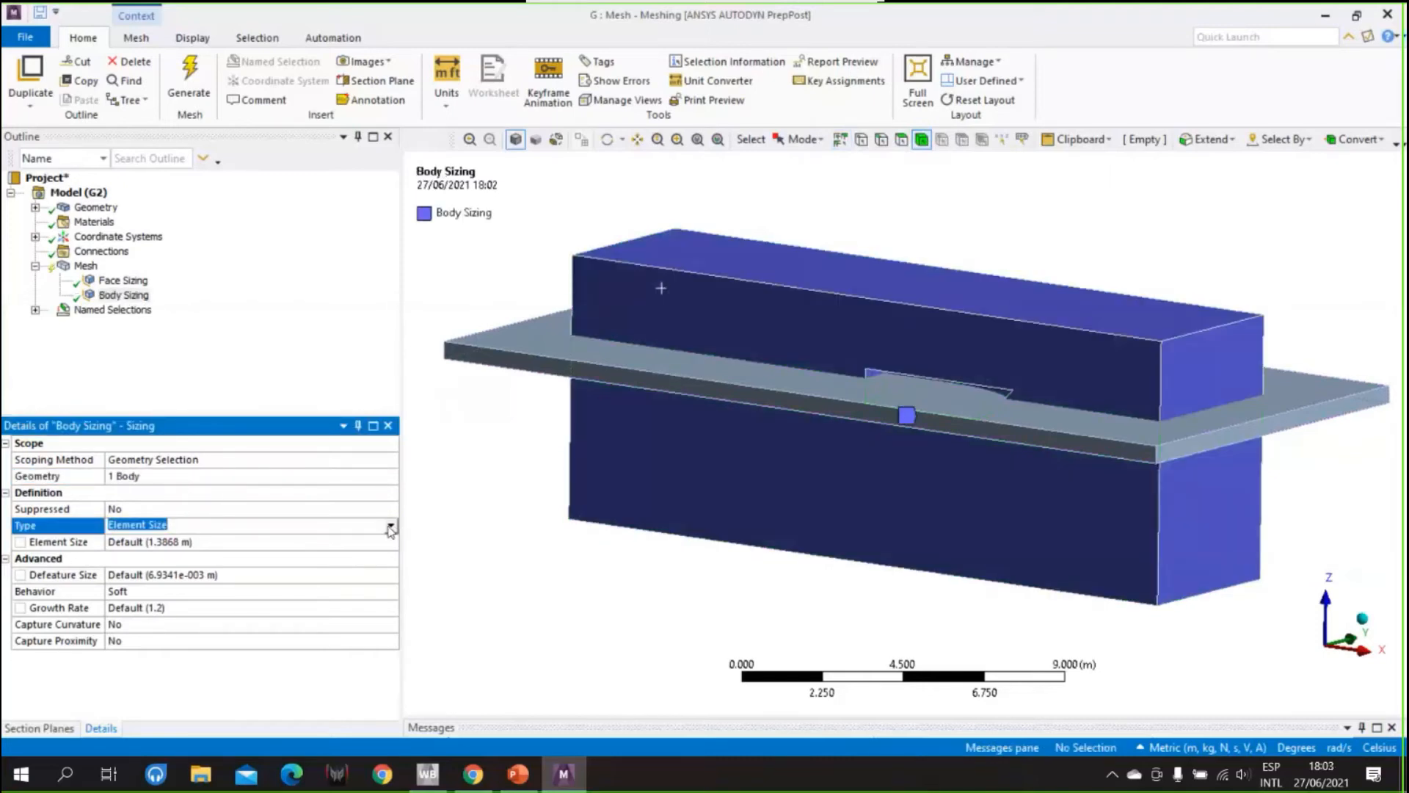
click(390, 525)
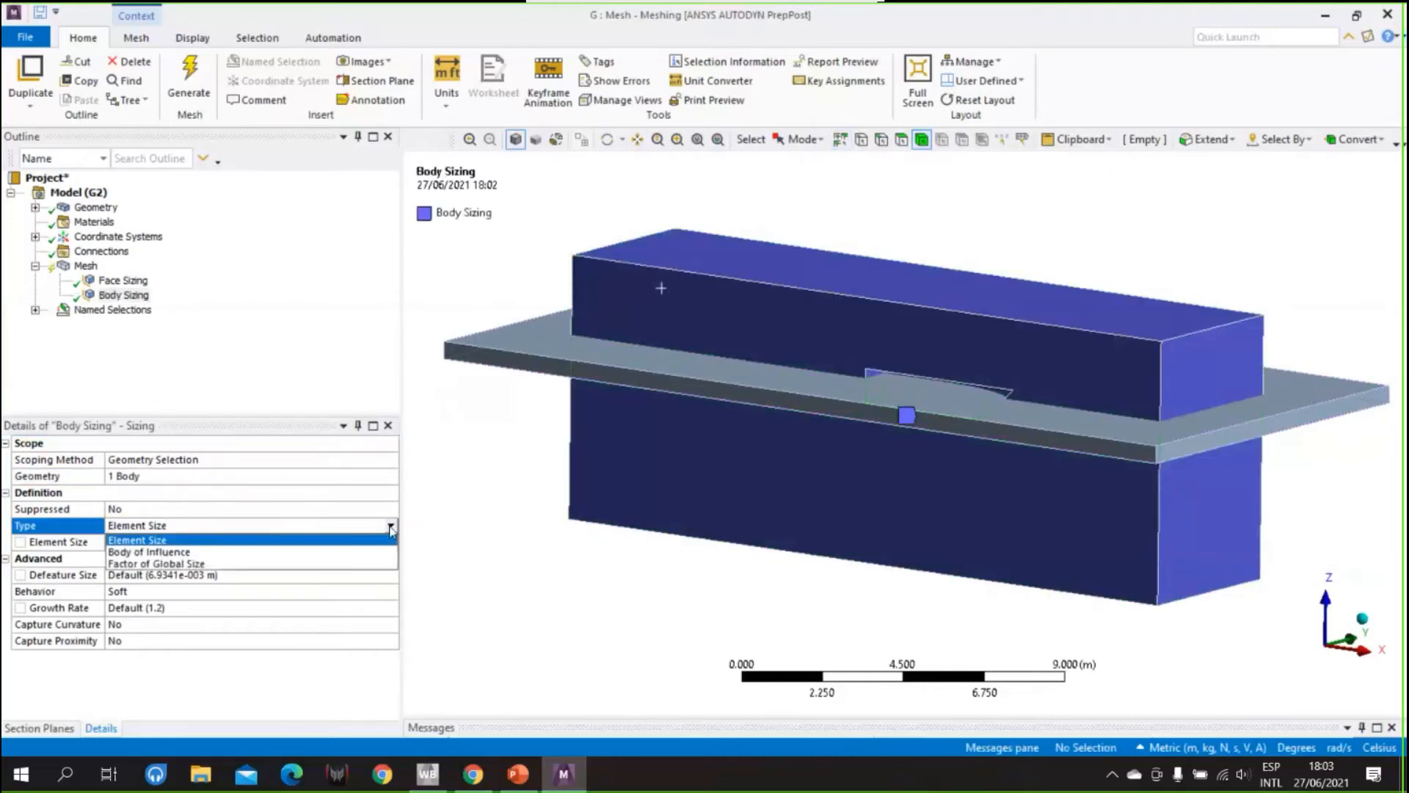
click(166, 552)
click(153, 543)
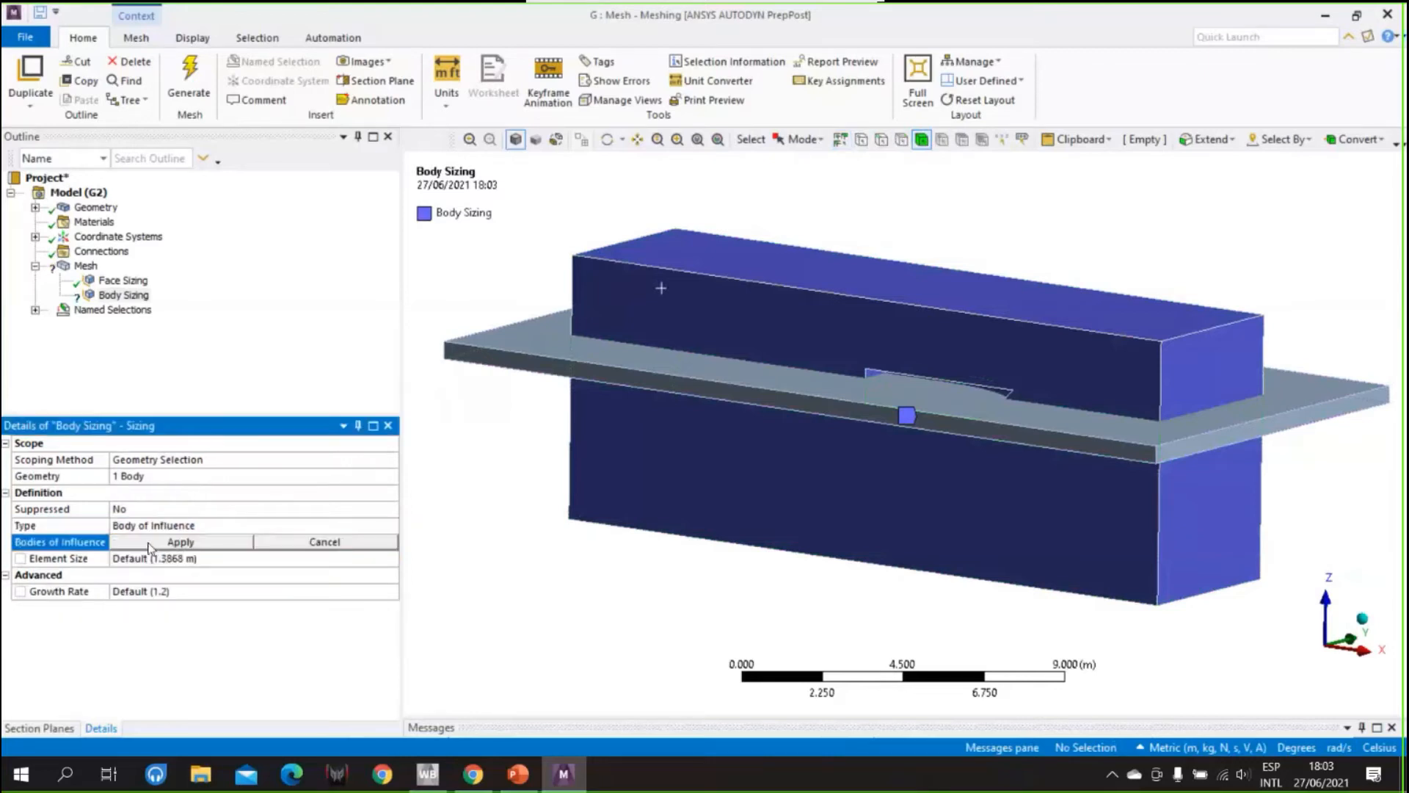
click(505, 350)
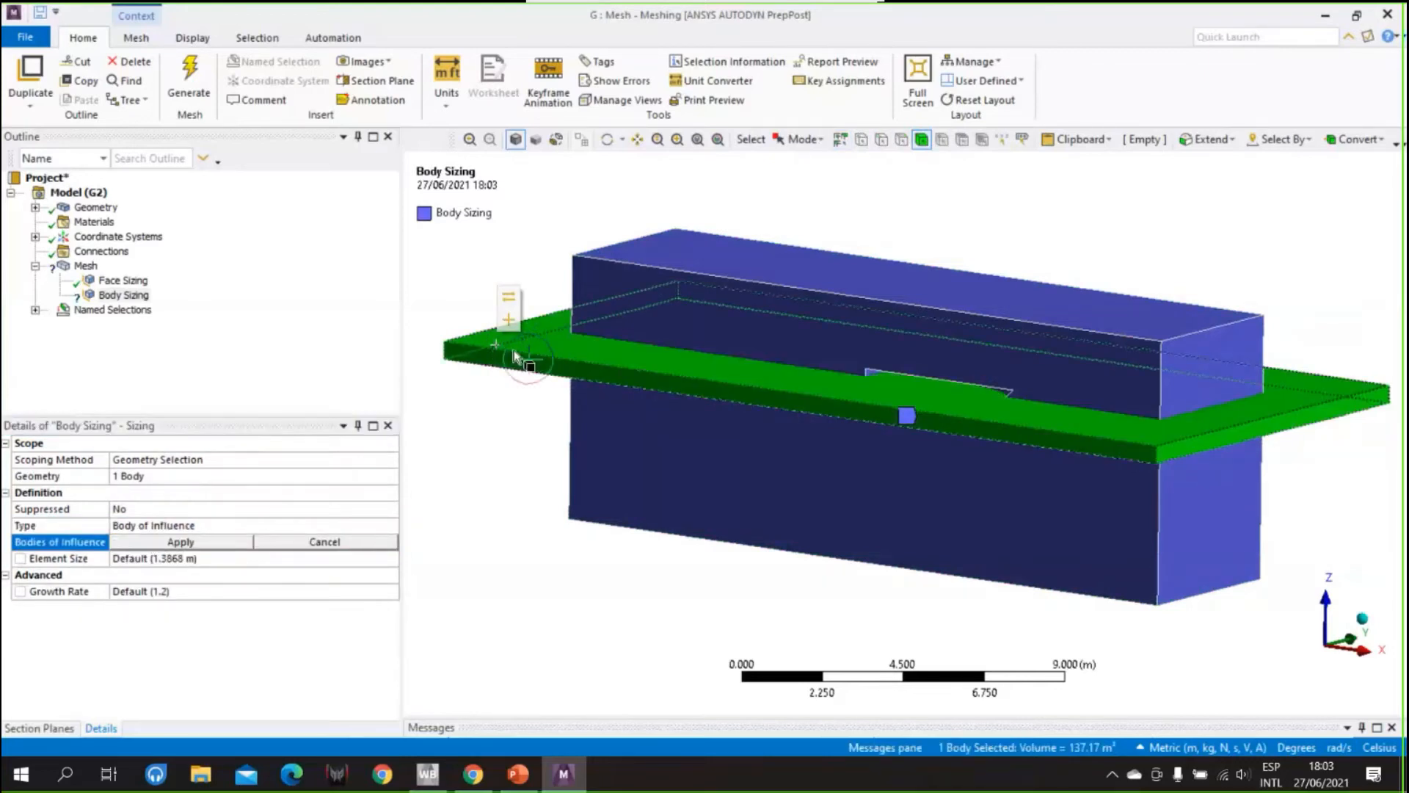
click(212, 545)
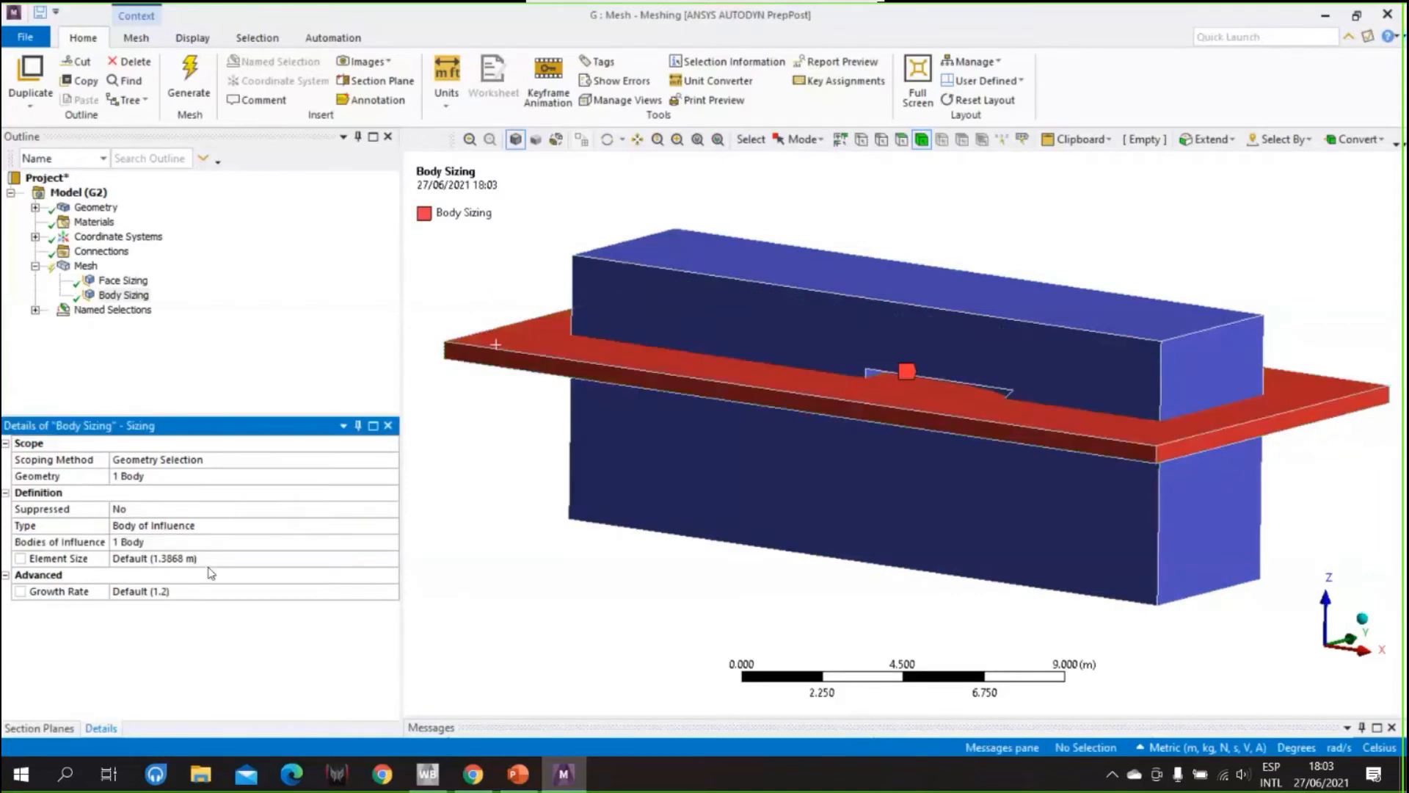
- Set the body-of-influence sizing's element size to 0.1 m and bring up the global mesh settings
click(212, 558)
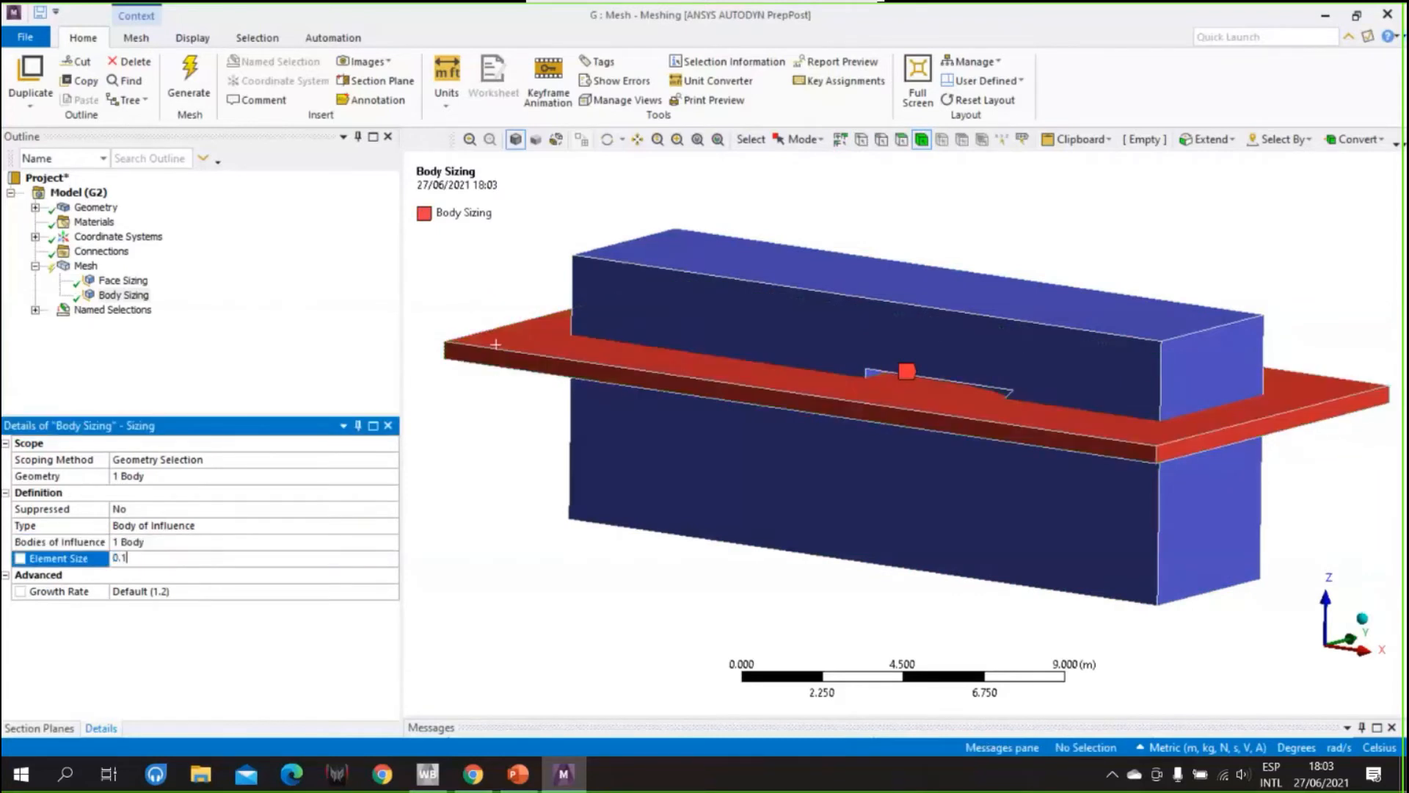
text(0.1)
key(Return)
click(86, 266)
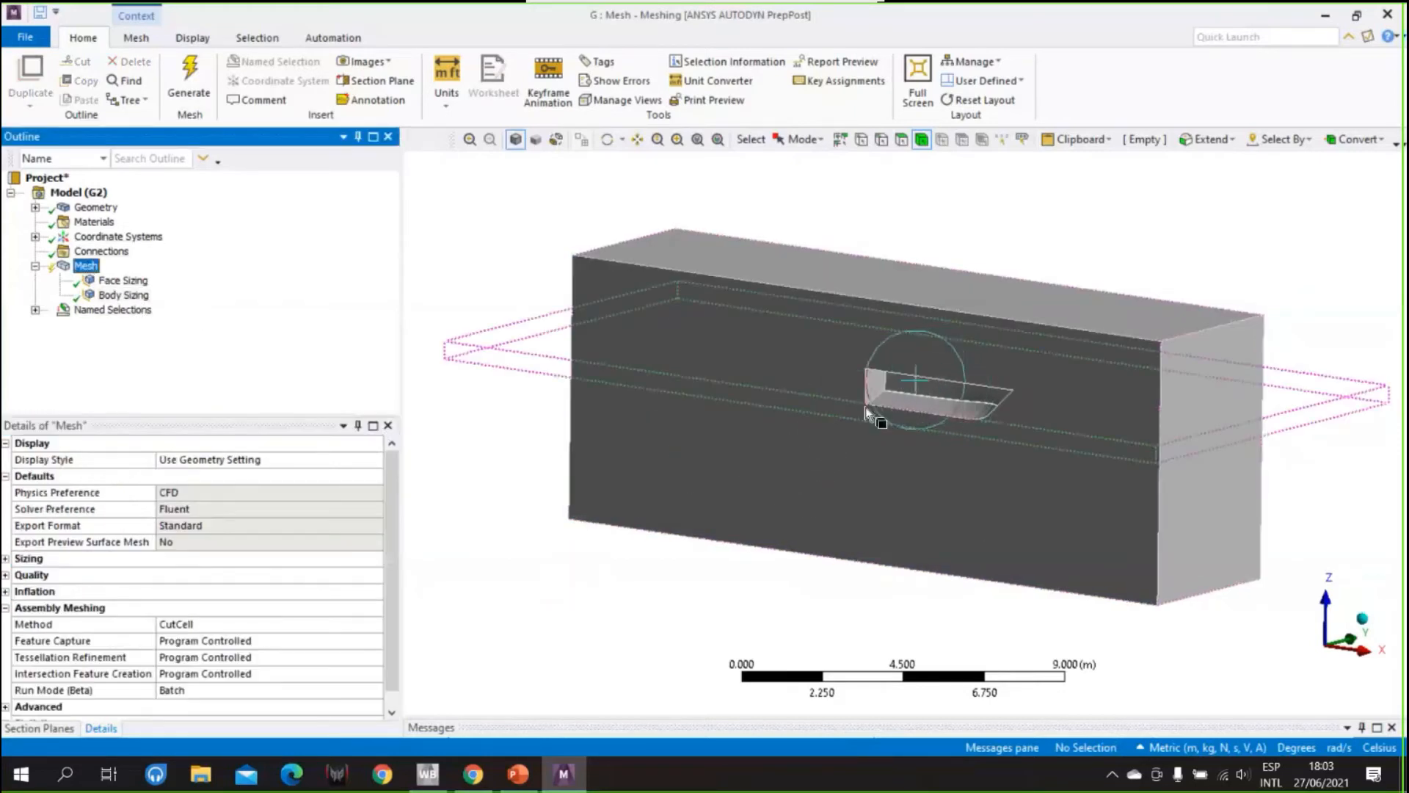
middle_drag(657, 570, 694, 516)
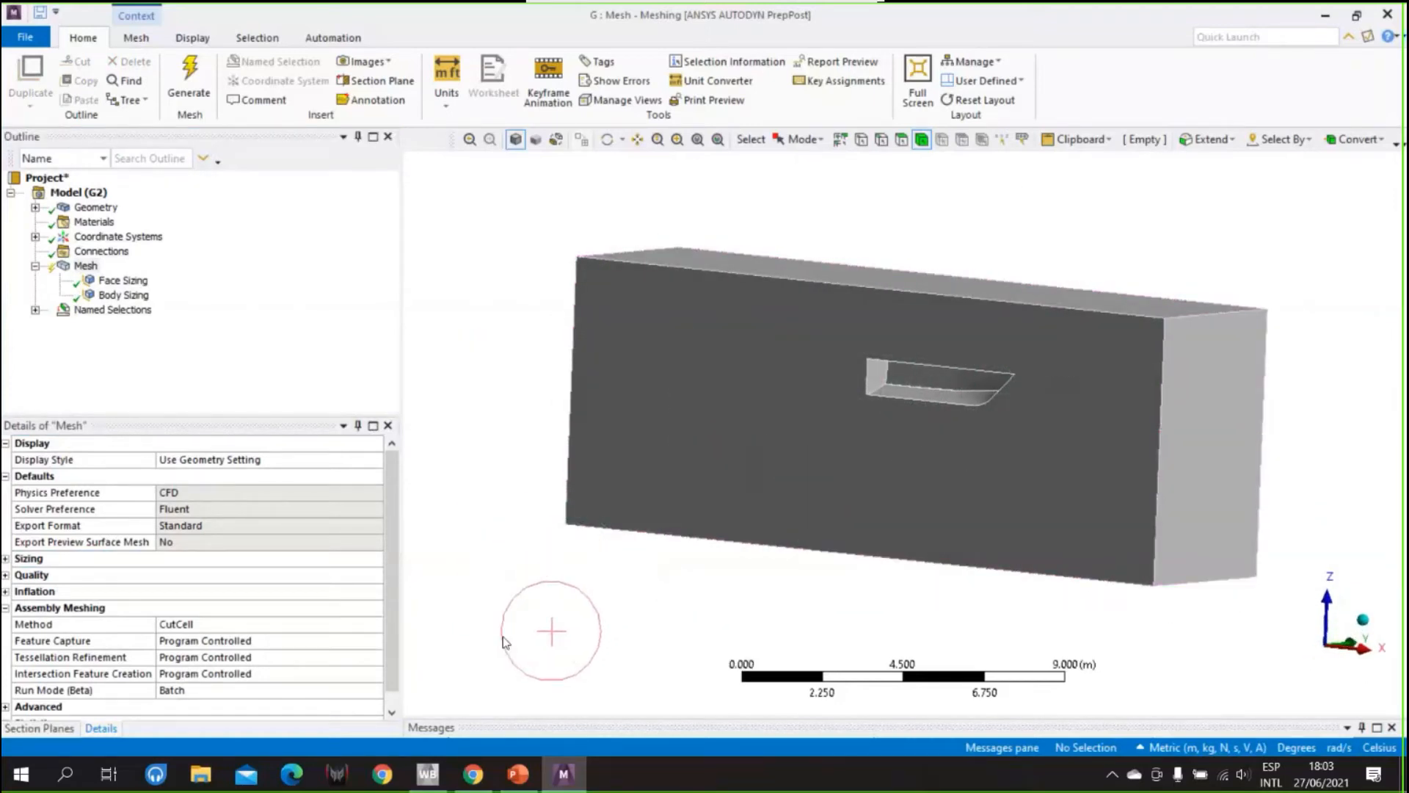
- Check the size table in PowerPoint and, back in ANSYS Meshing, set the global mesh's maximum size to 1.3868 m
click(565, 774)
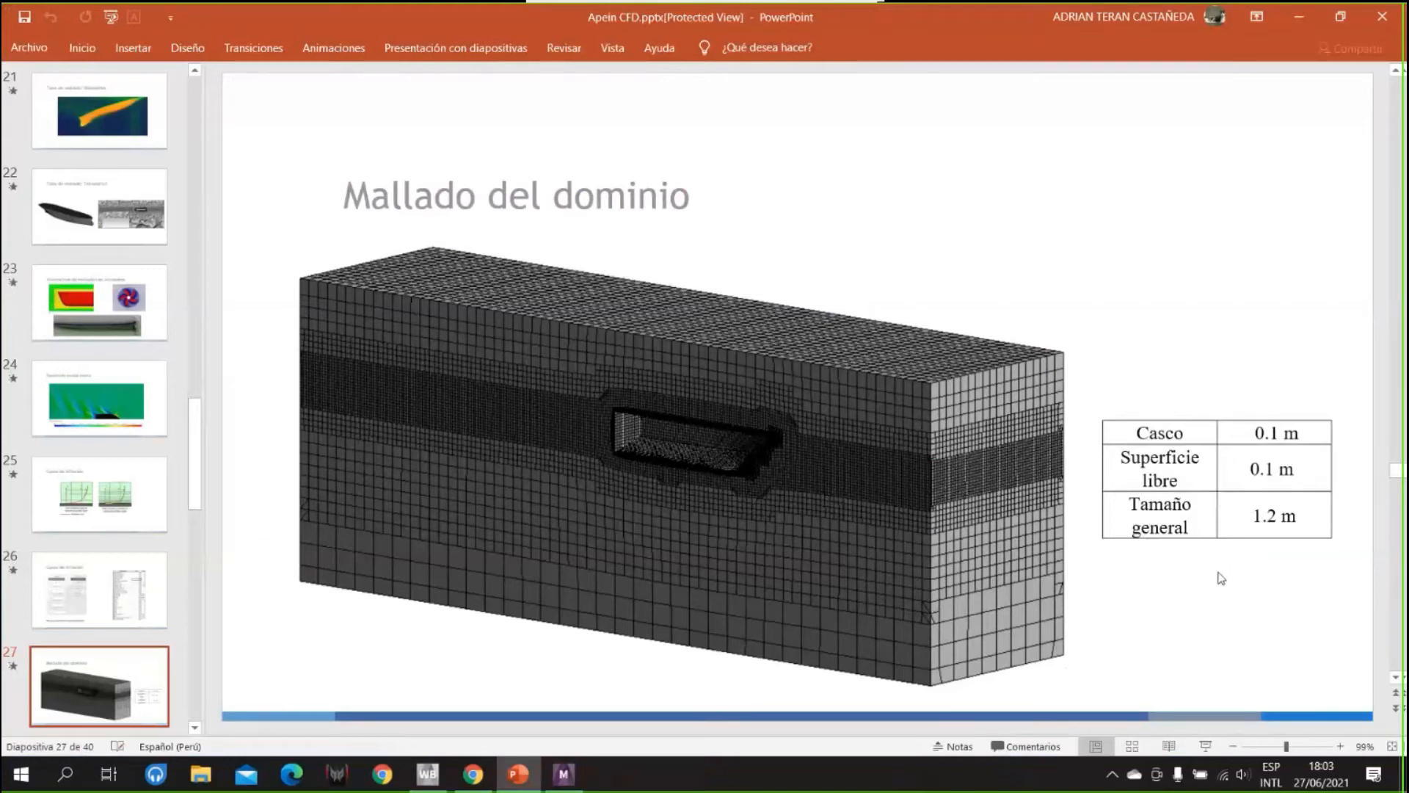
mouse_move(567, 774)
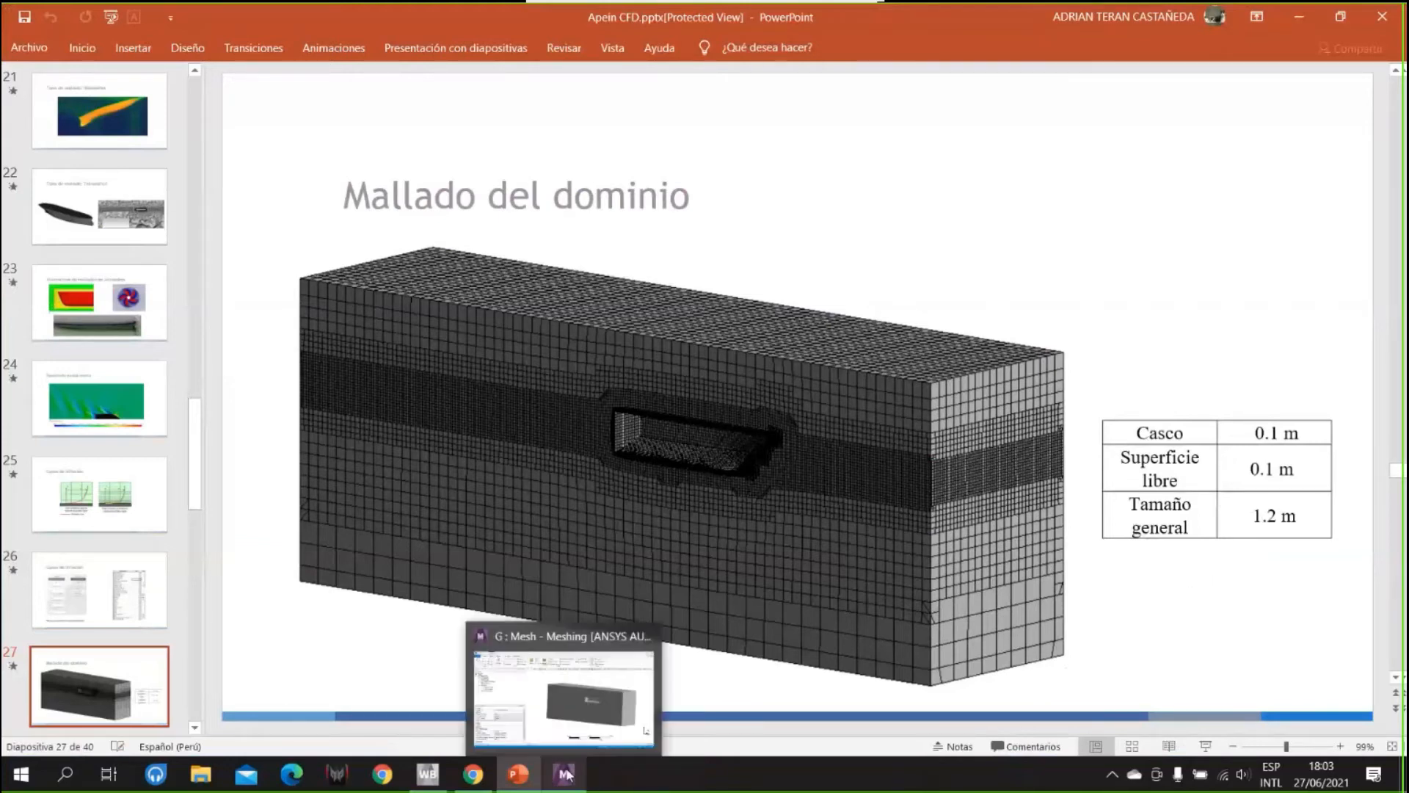
click(567, 775)
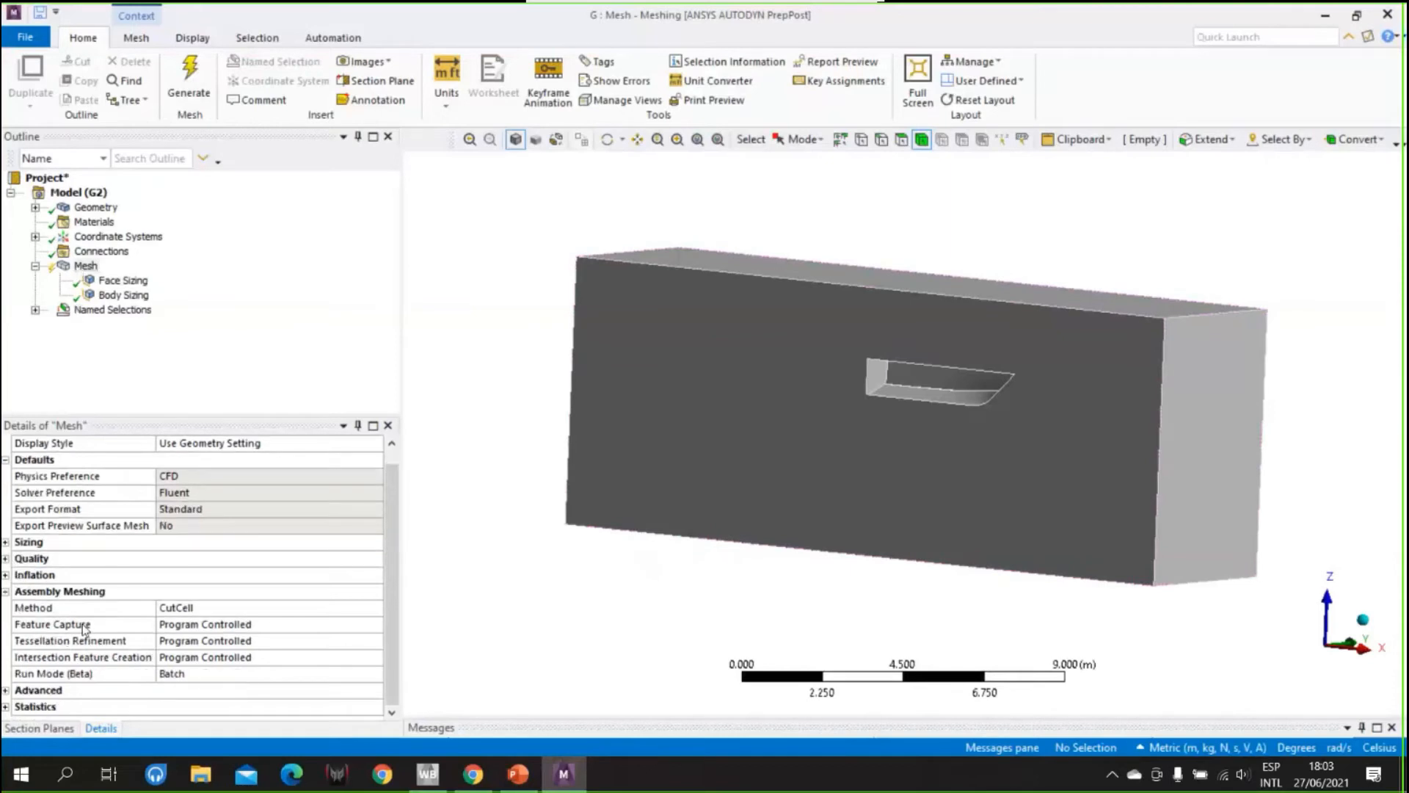
click(84, 266)
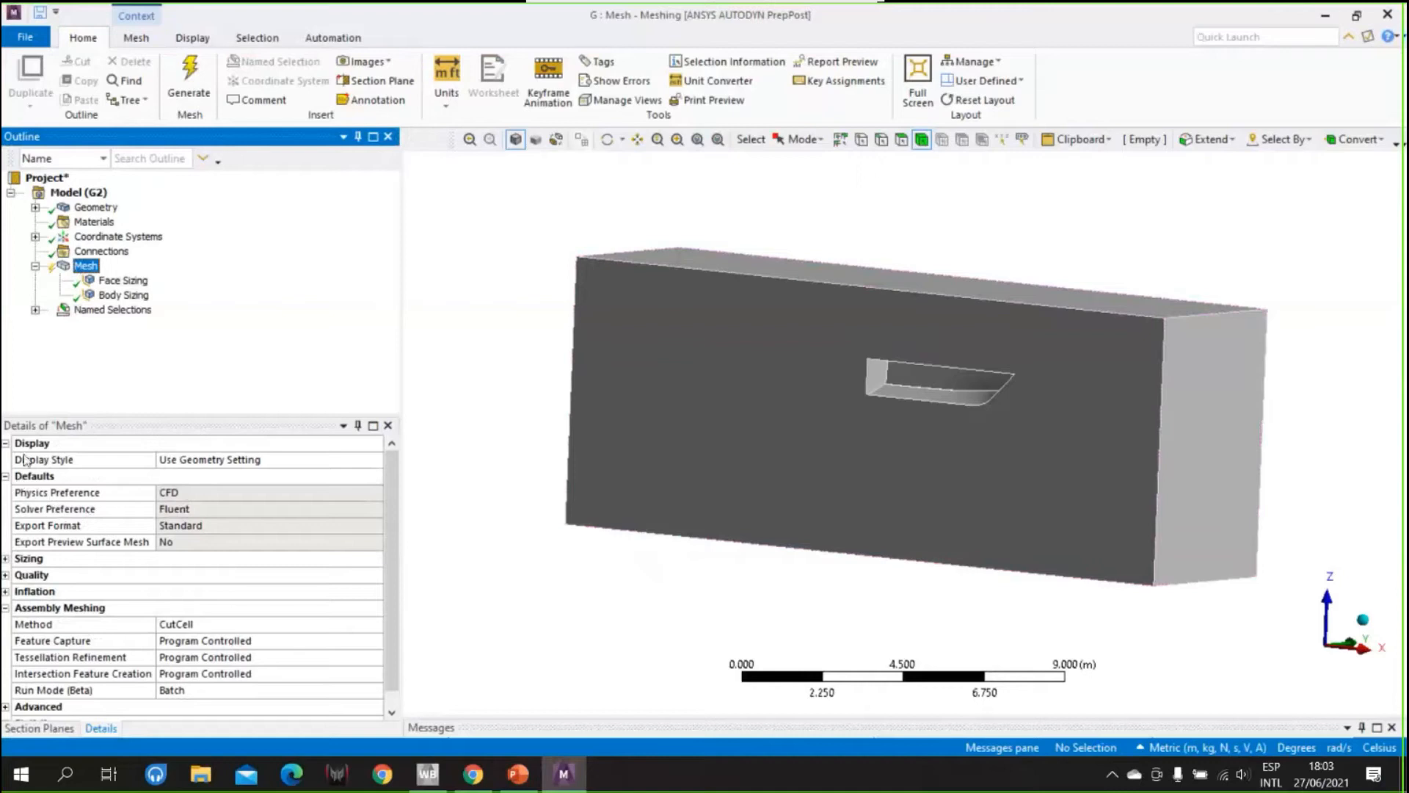
click(5, 560)
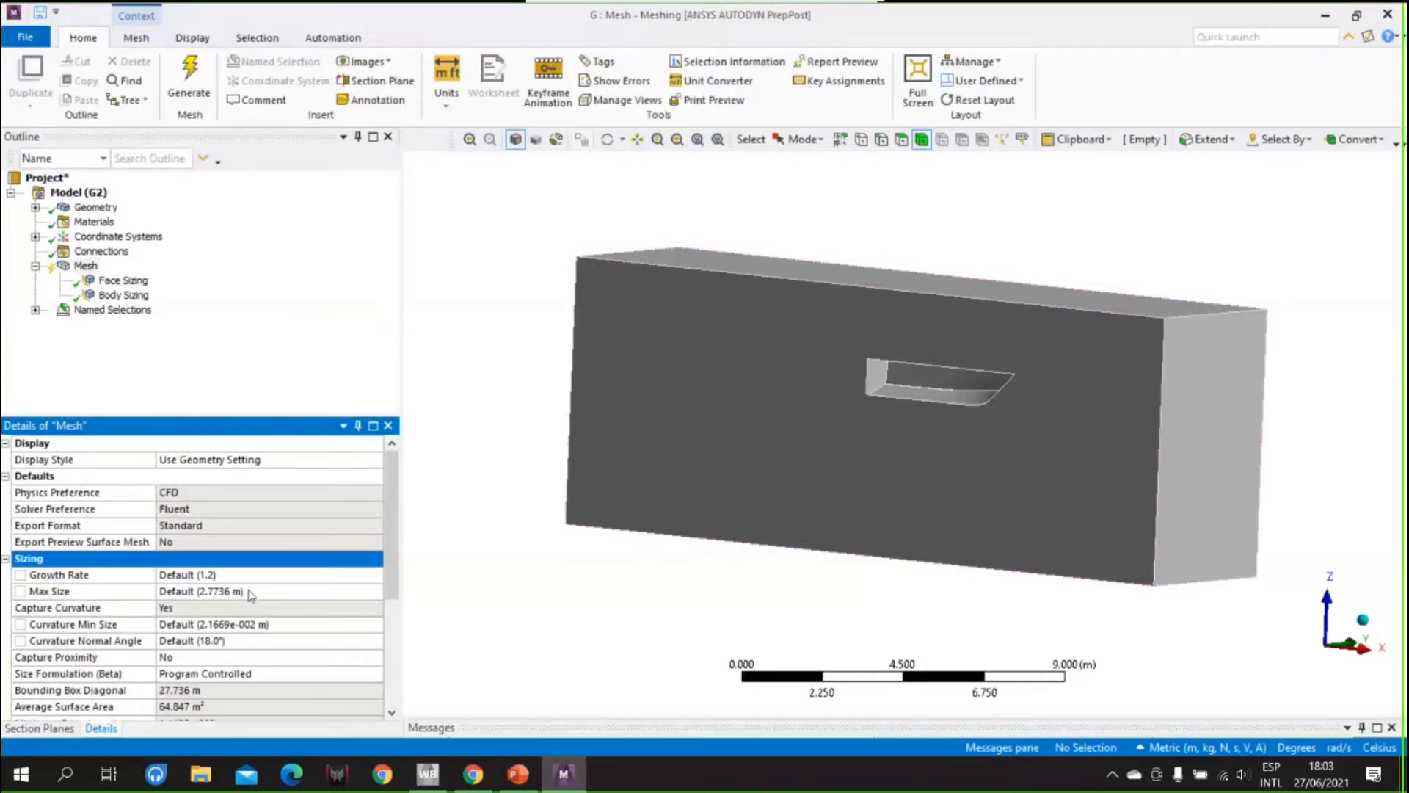
middle_drag(881, 450, 716, 583)
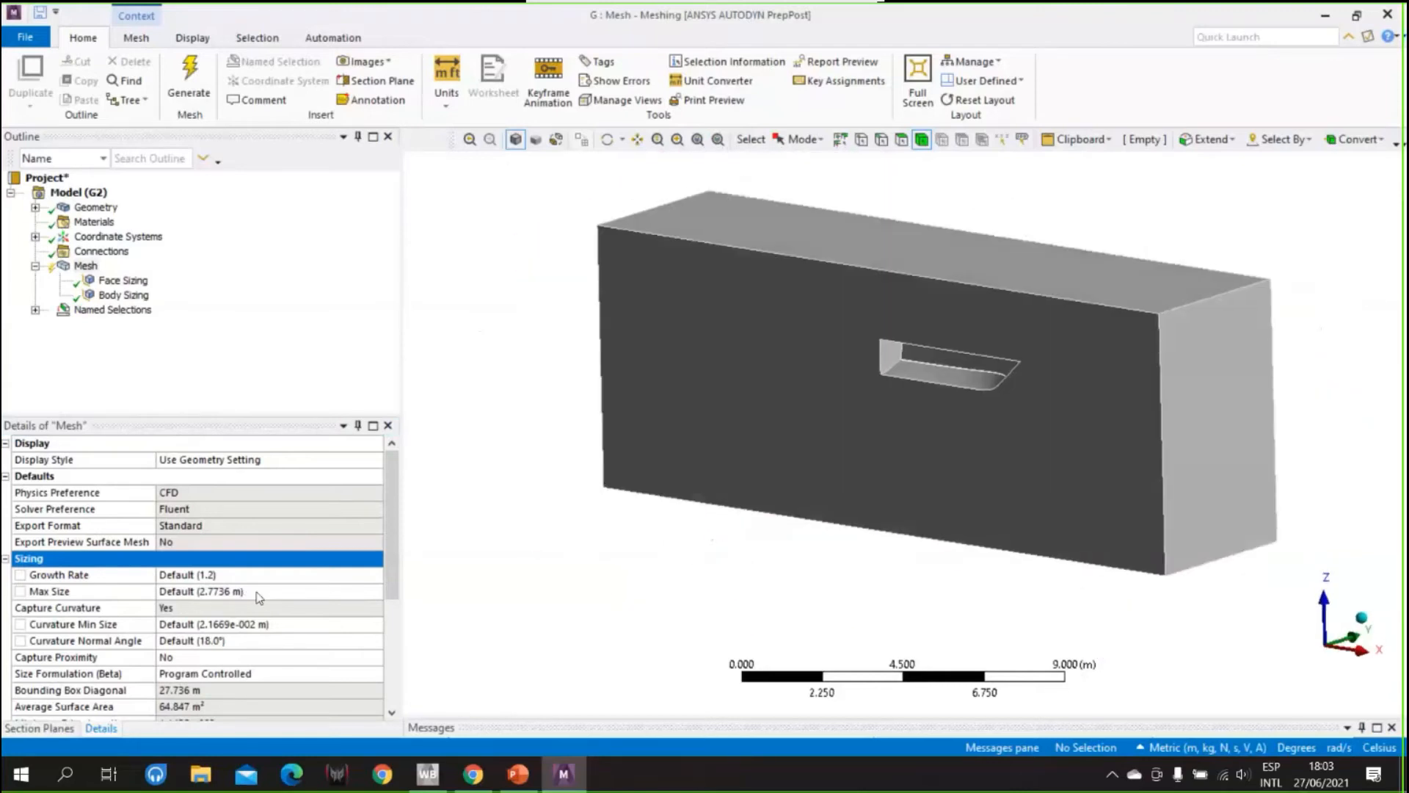
click(257, 592)
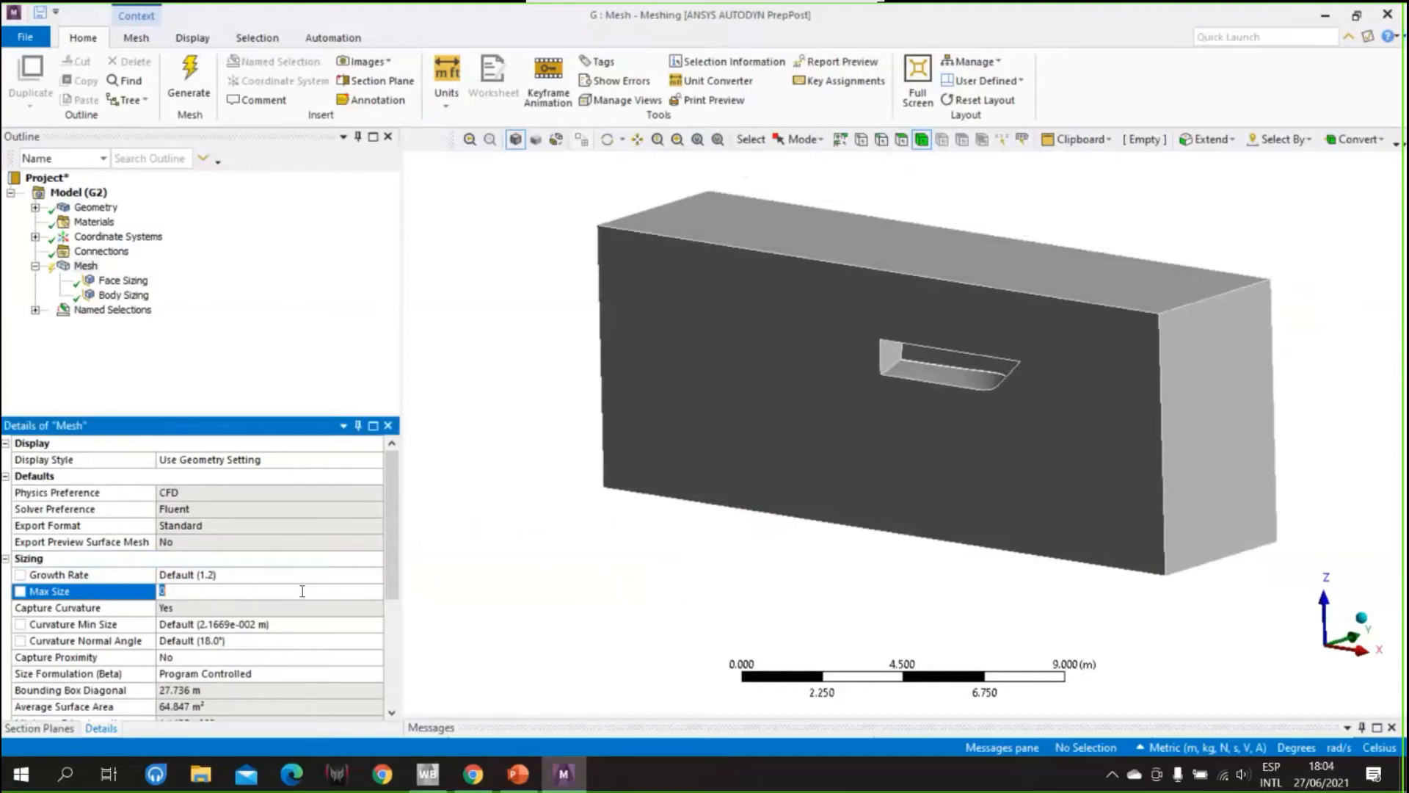
click(619, 621)
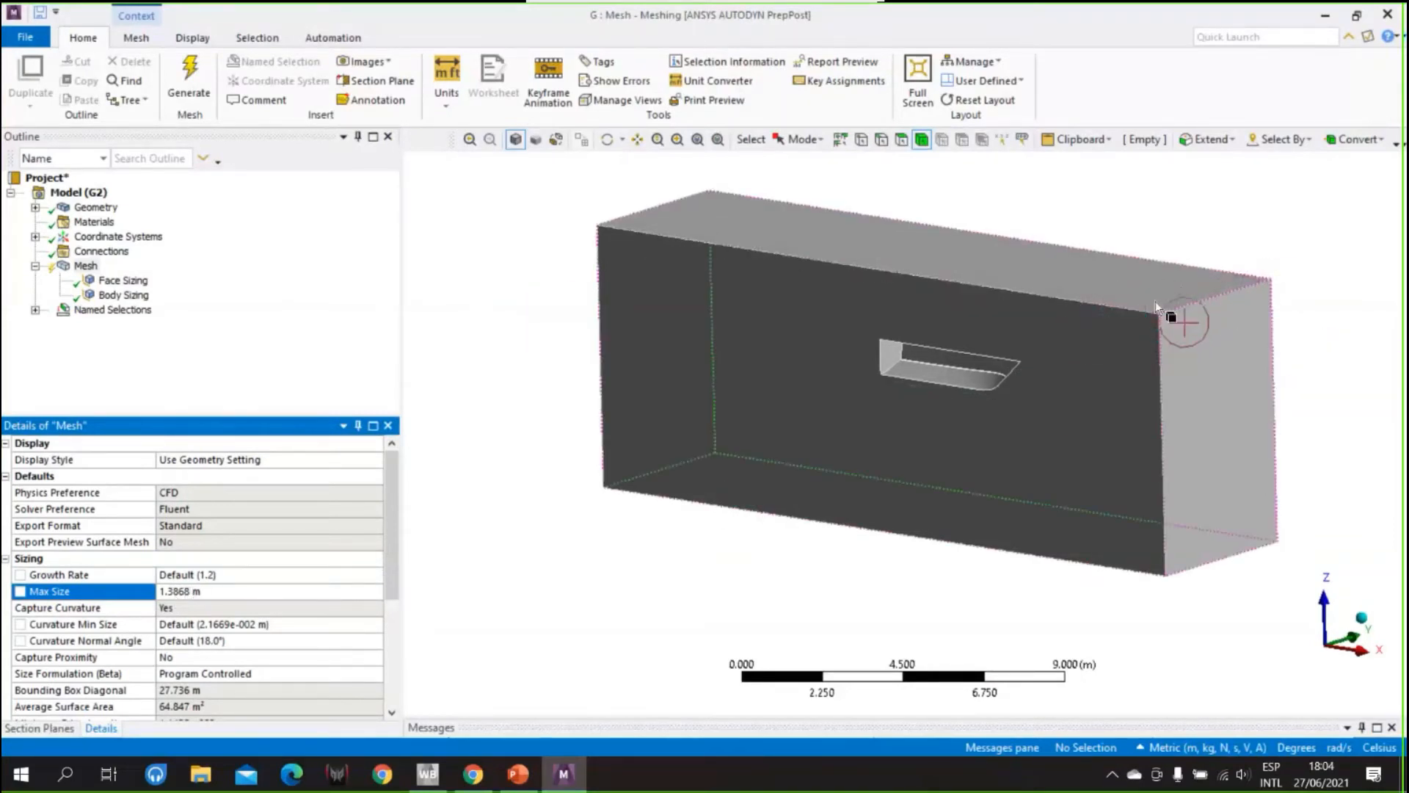
click(287, 592)
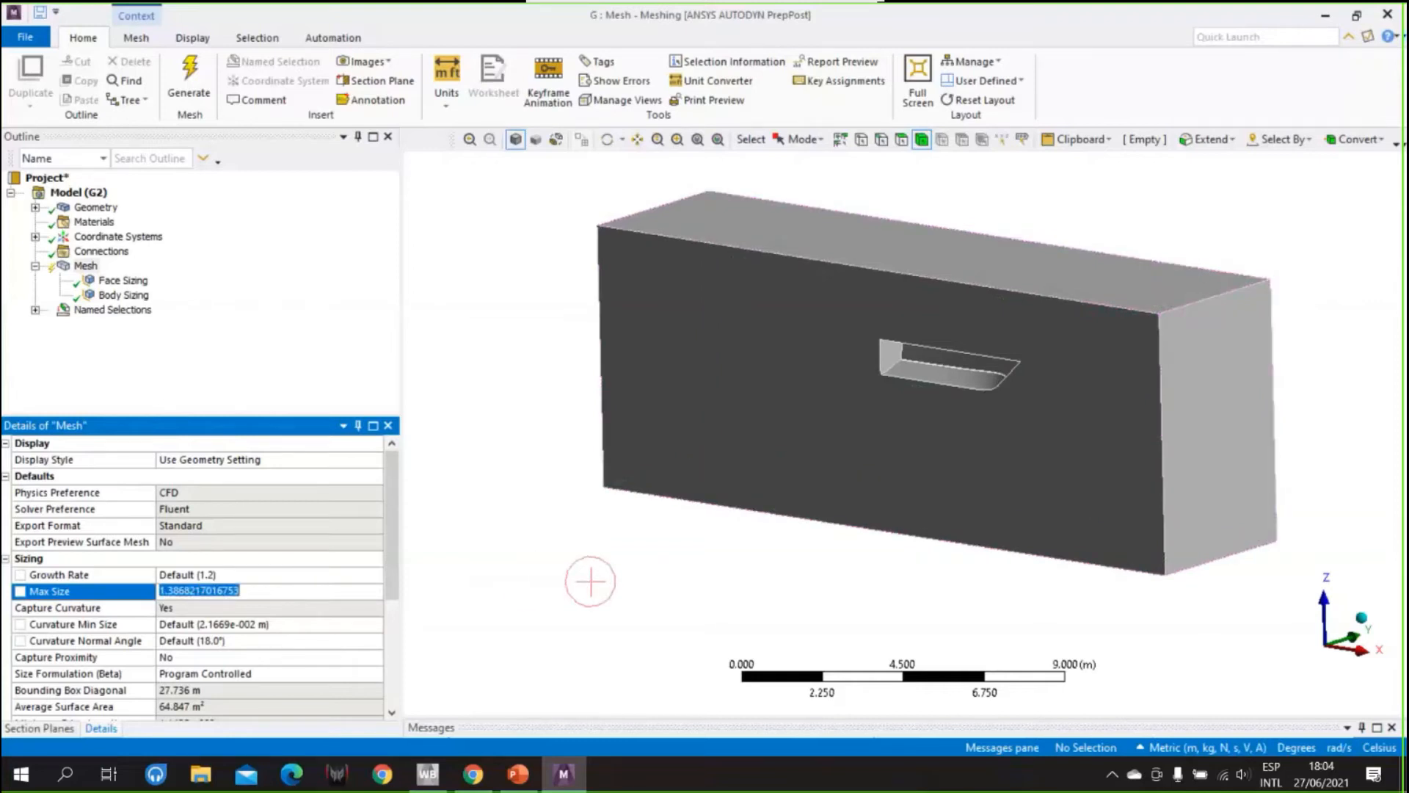
text(1.2)
key(Escape)
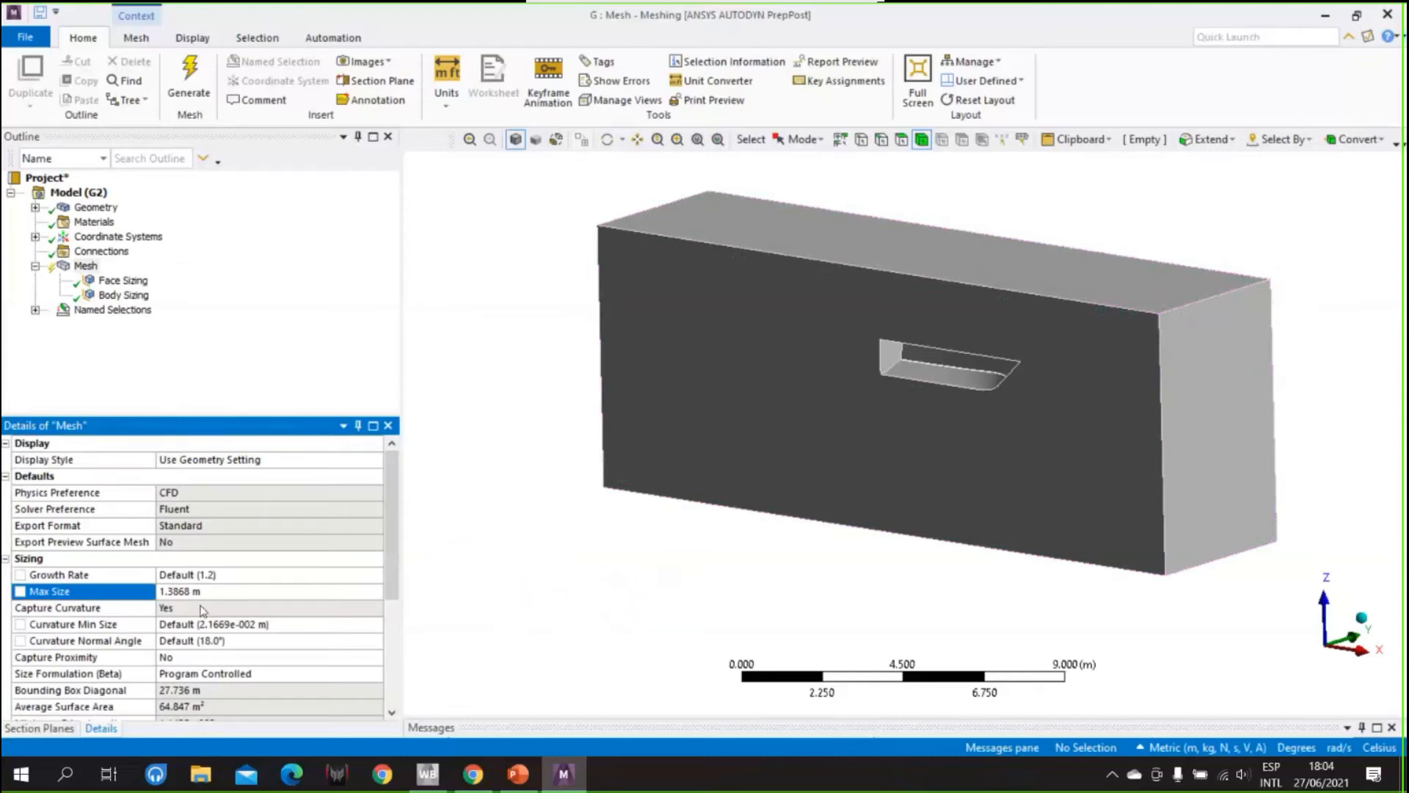
- Review the reference domain mesh and its size table in PowerPoint, and return to ANSYS Meshing
middle_drag(734, 573, 1032, 544)
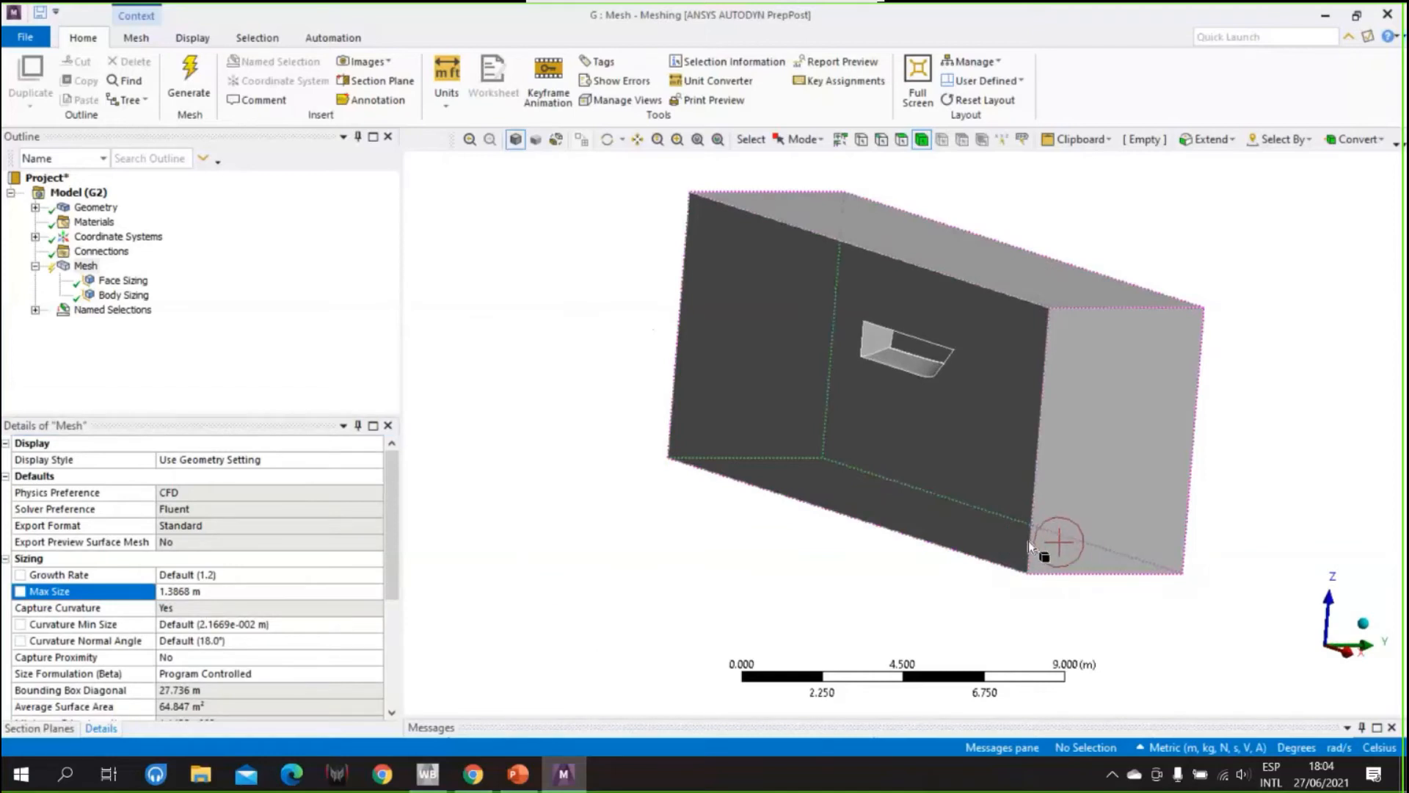
click(533, 784)
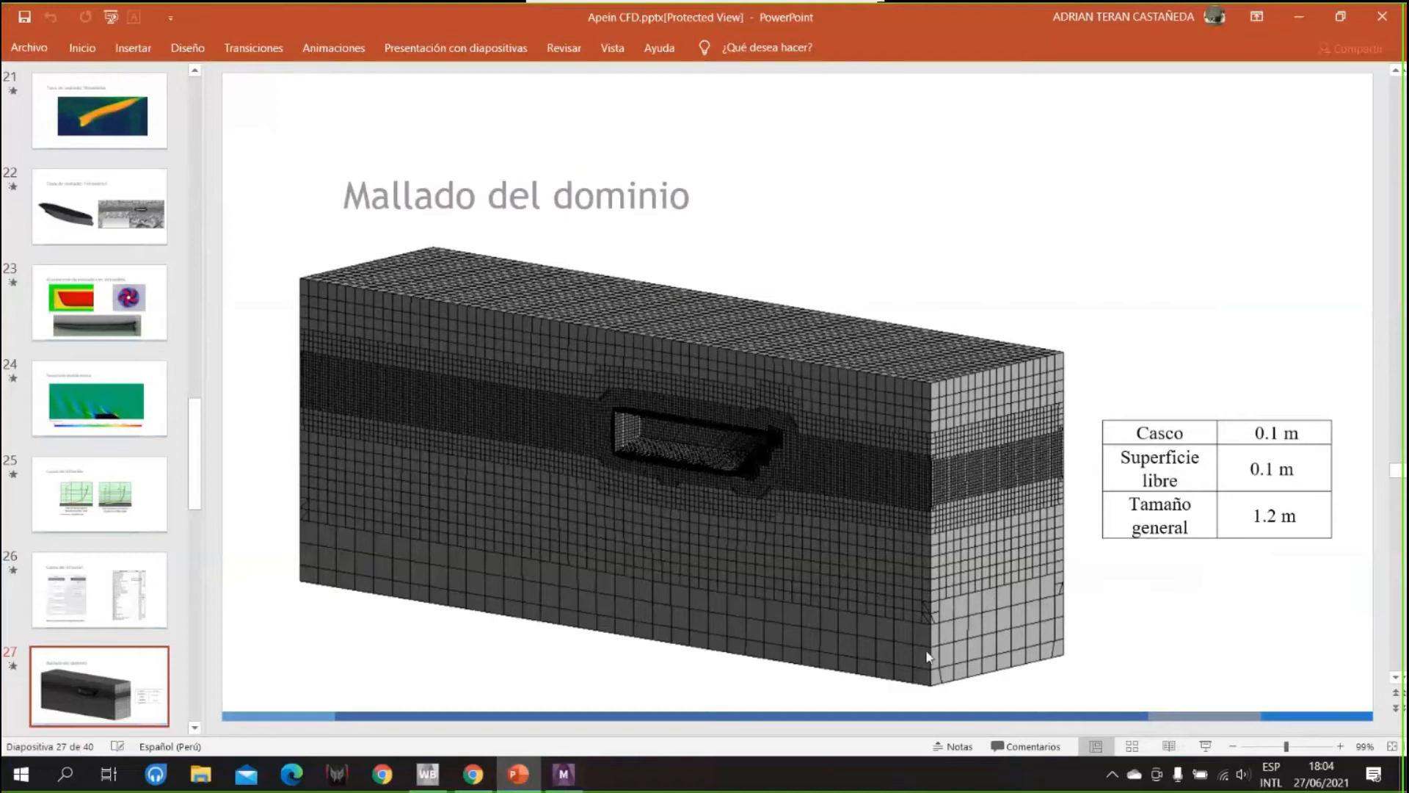
click(1297, 17)
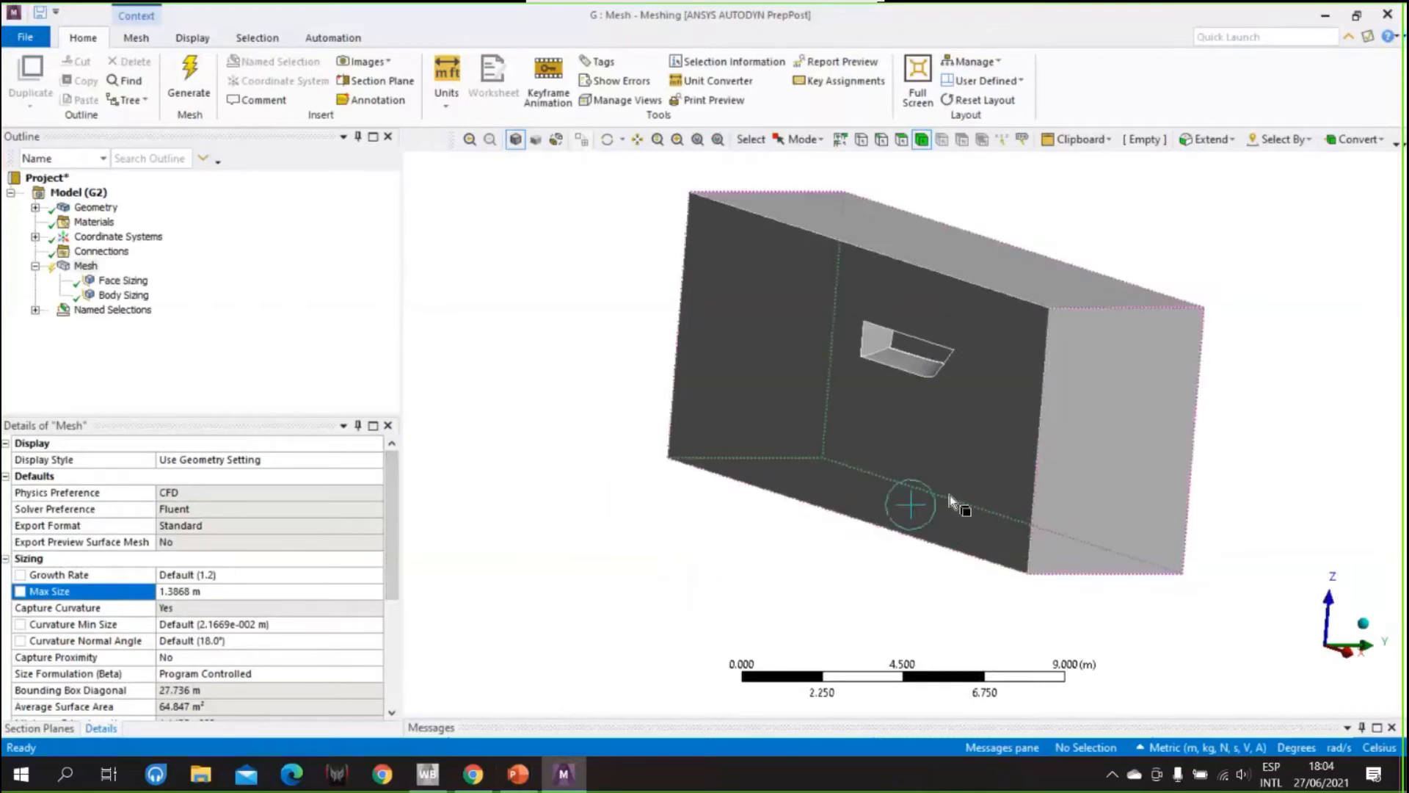
- Review the hull face sizing and the free-surface body-of-influence sizing on the model
click(123, 280)
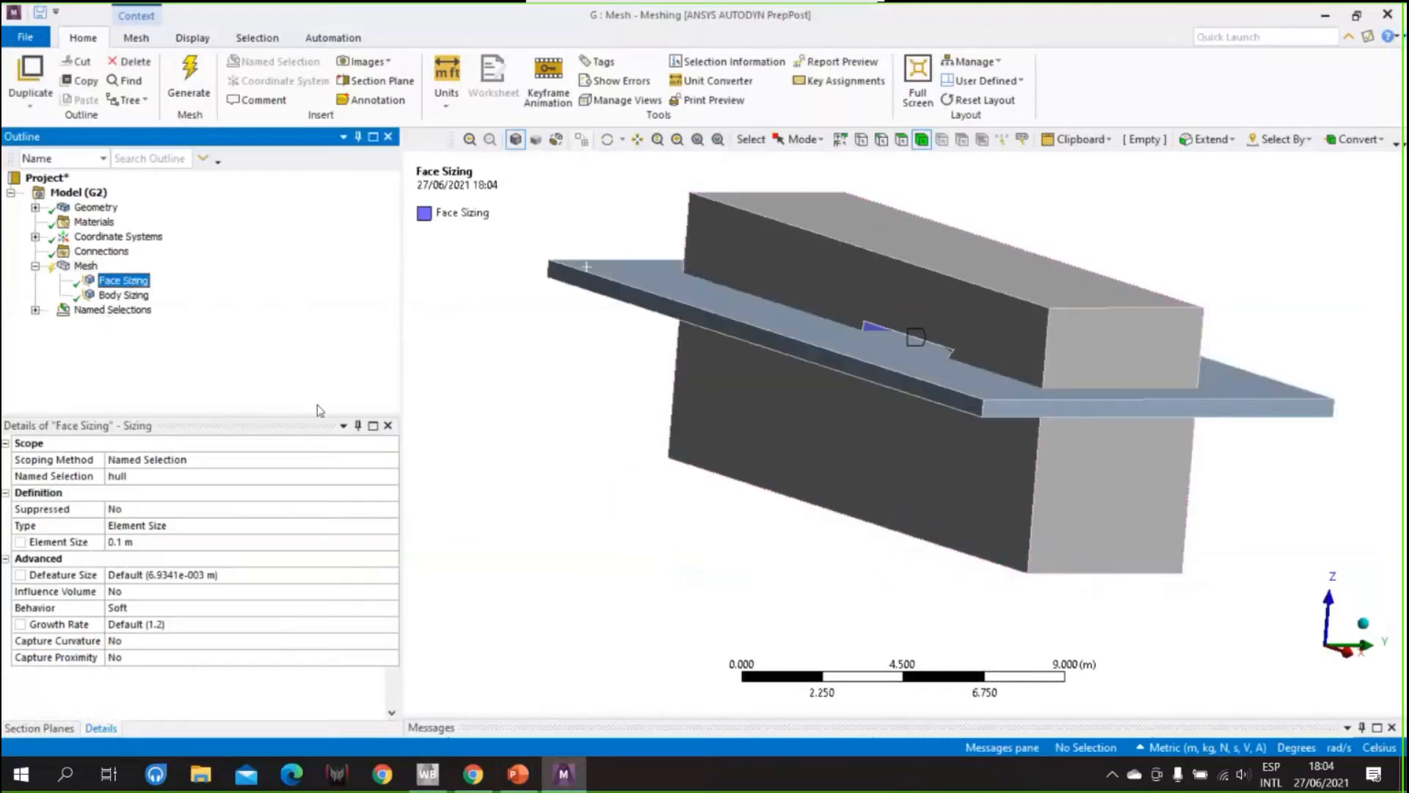
middle_drag(599, 605, 683, 592)
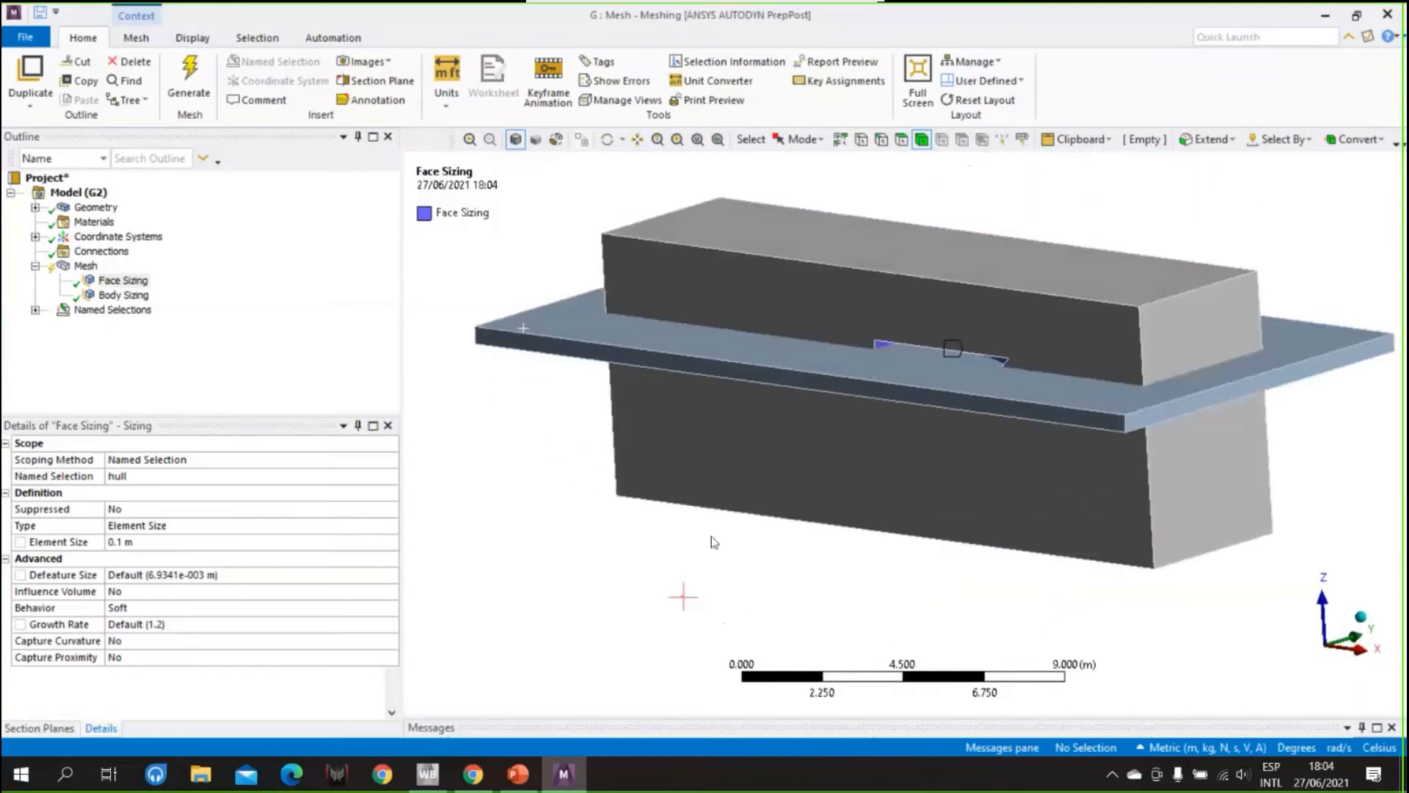
middle_drag(974, 347, 992, 348)
middle_drag(1010, 336, 825, 519)
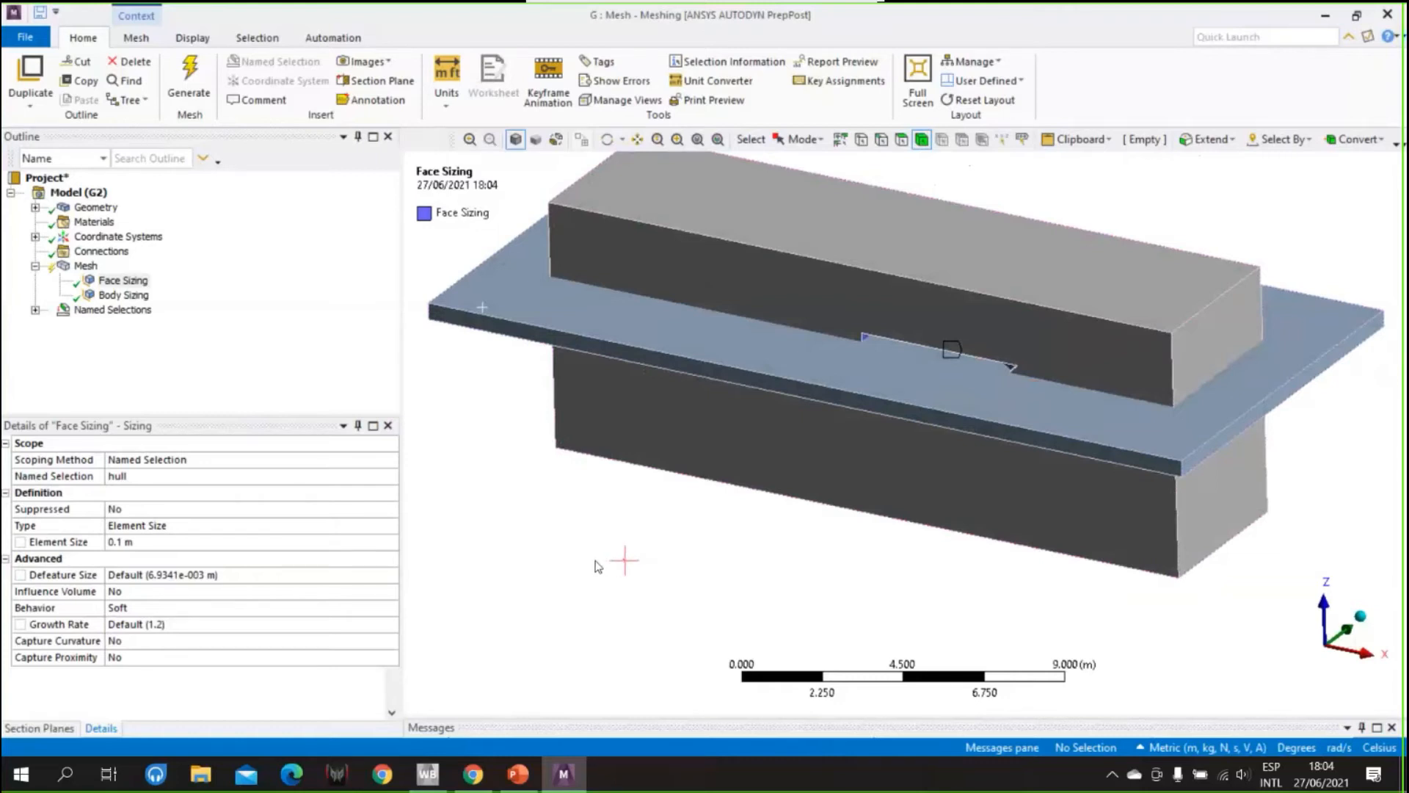
click(123, 294)
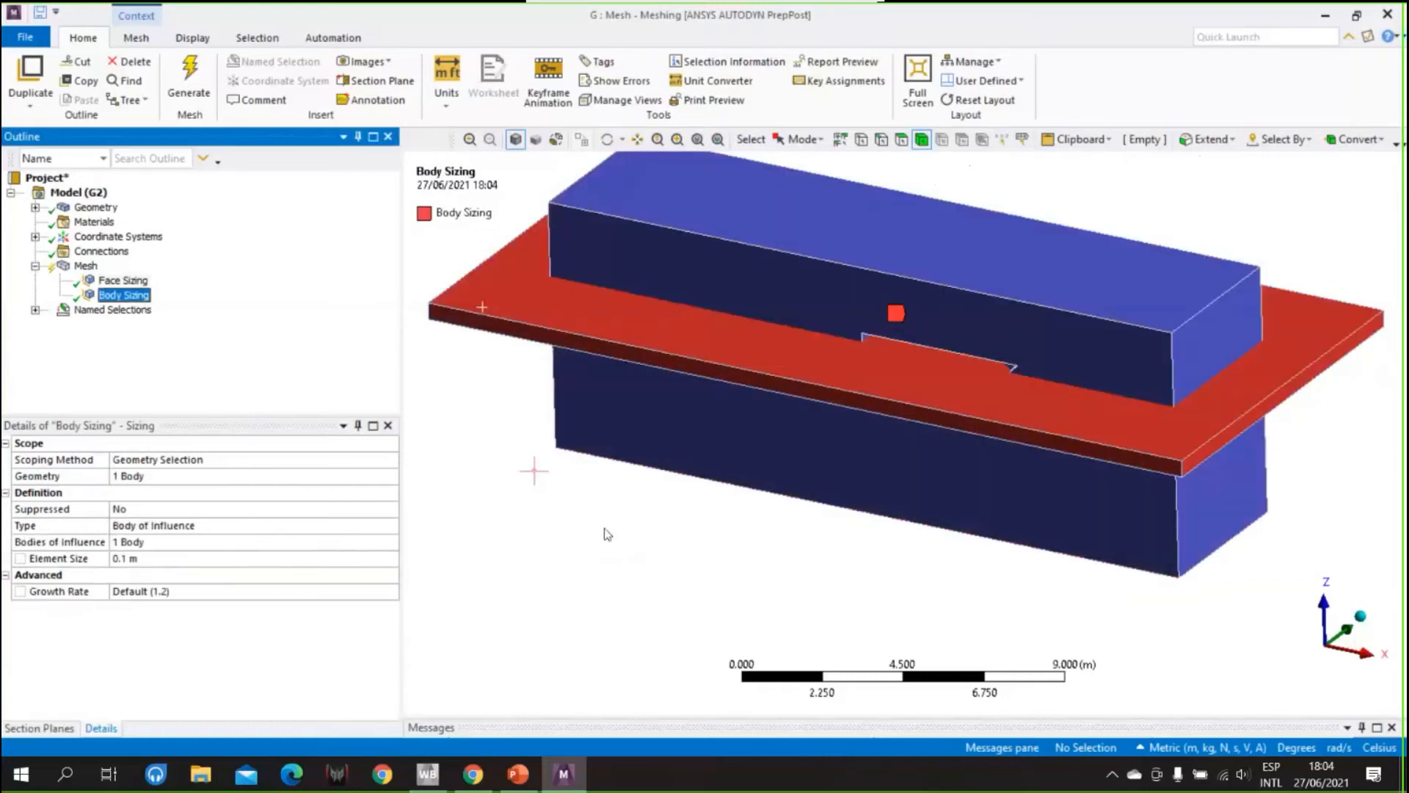
mouse_move(643, 603)
middle_down()
mouse_move(664, 577)
mouse_move(639, 566)
mouse_move(626, 588)
mouse_move(670, 585)
mouse_move(636, 616)
mouse_move(668, 622)
middle_up()
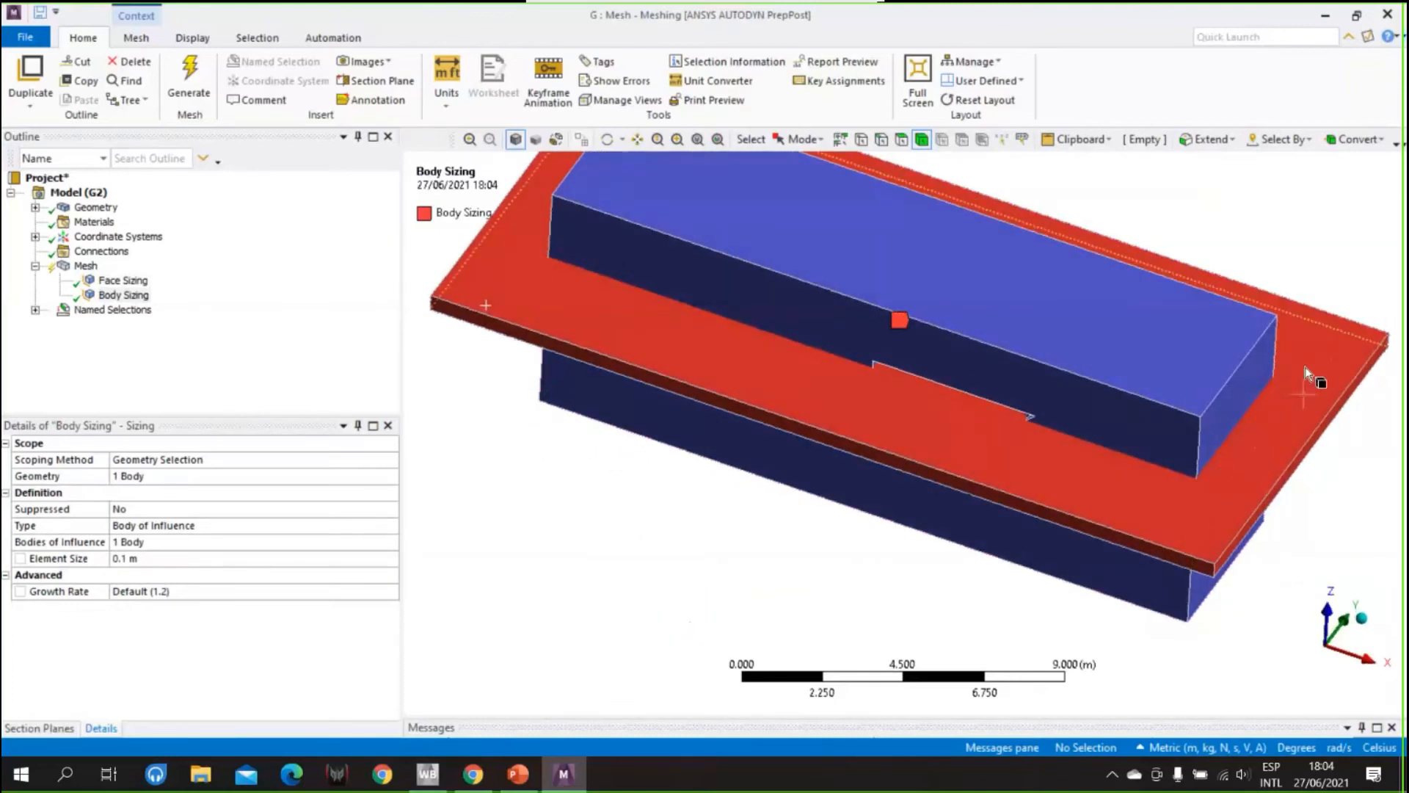
mouse_move(645, 588)
middle_down()
mouse_move(670, 506)
mouse_move(686, 588)
mouse_move(675, 621)
mouse_move(685, 582)
mouse_move(632, 539)
mouse_move(649, 561)
middle_up()
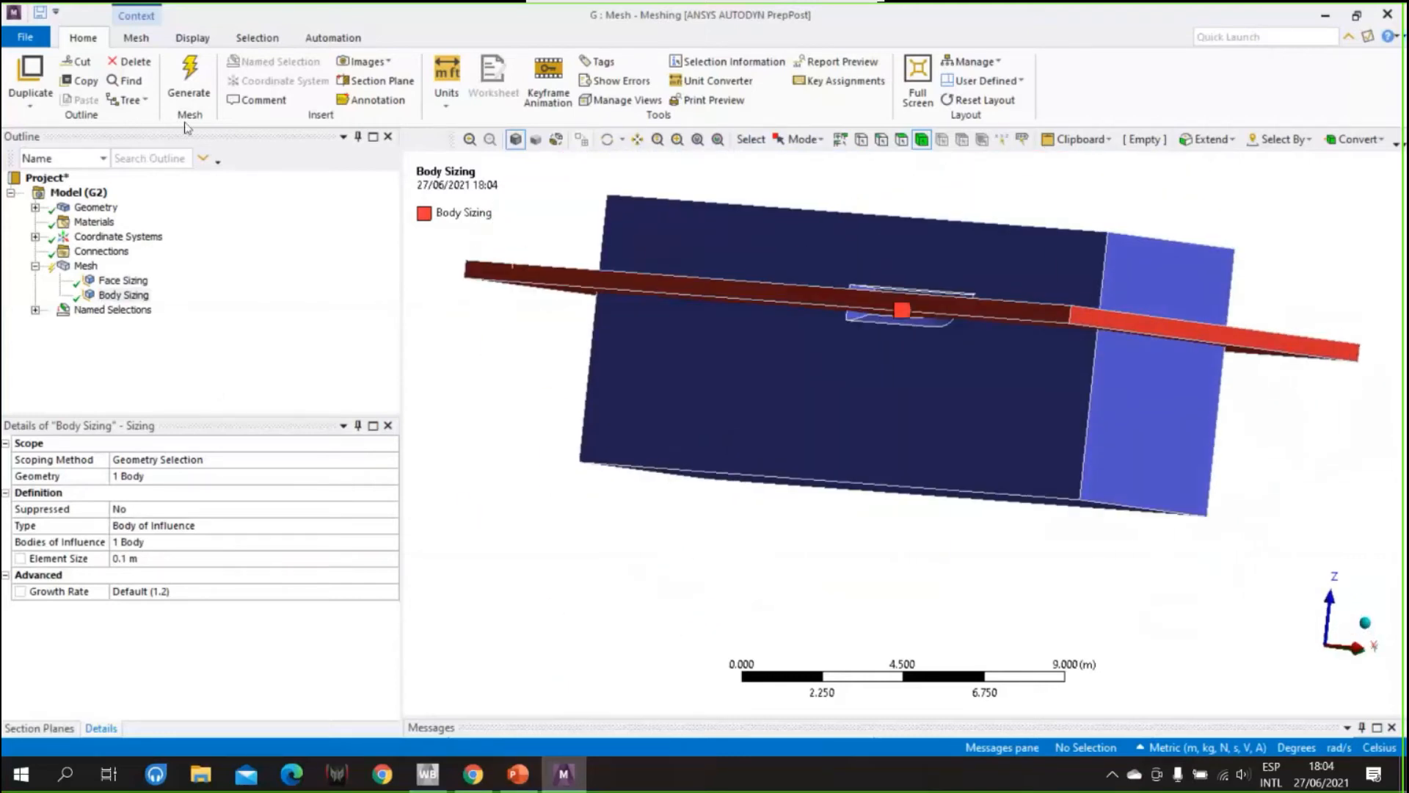
- Generate the mesh, switch to PowerPoint and present the domain meshing slide full screen
click(193, 86)
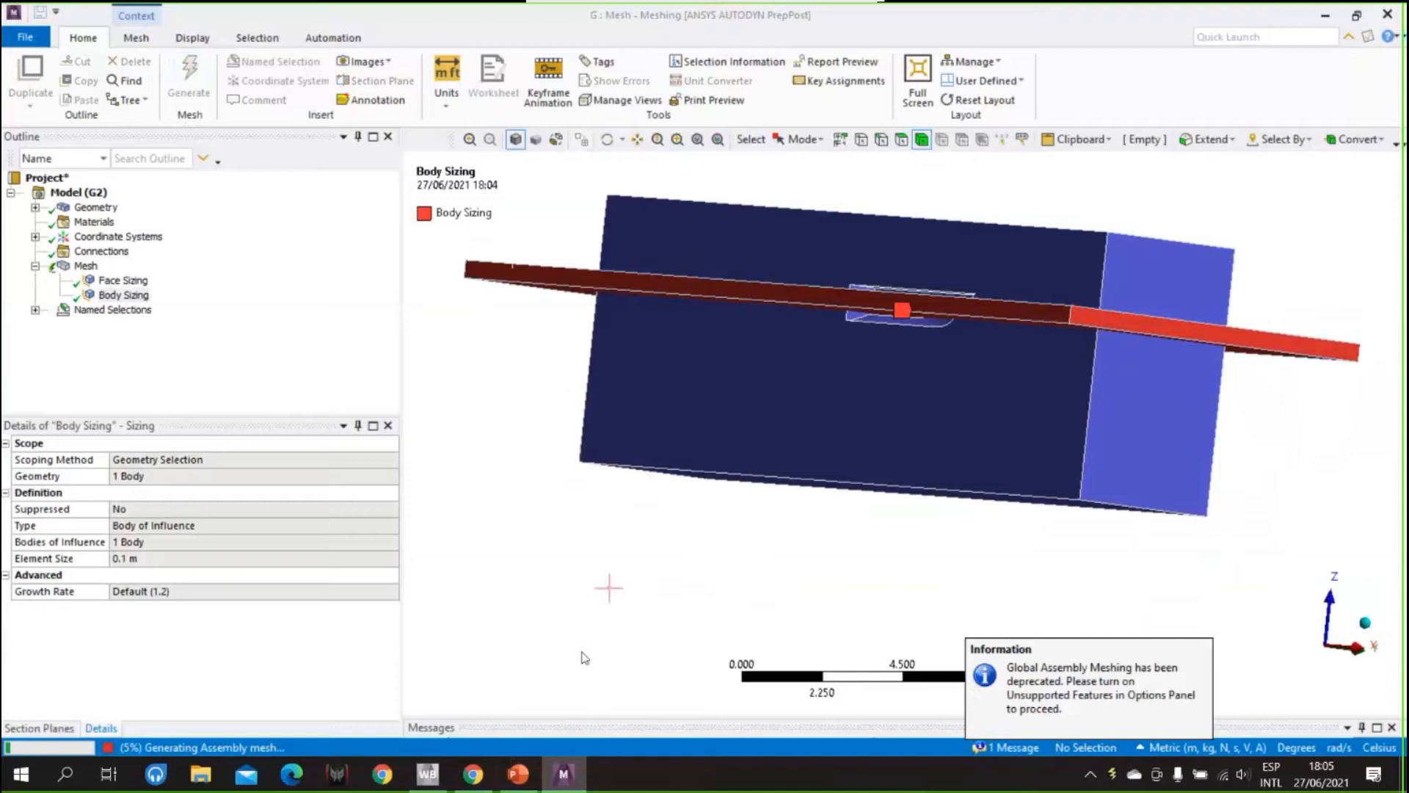
click(517, 774)
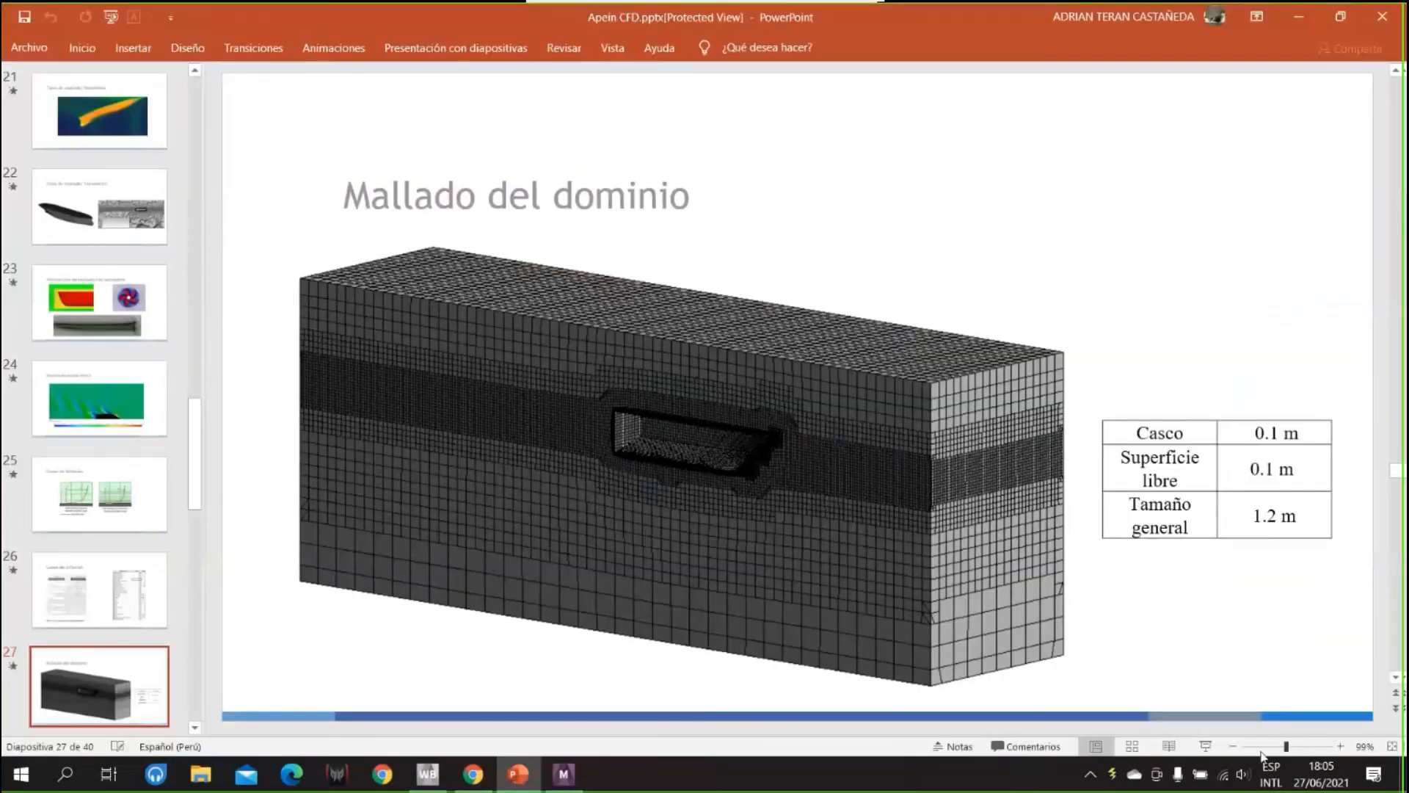
click(1205, 747)
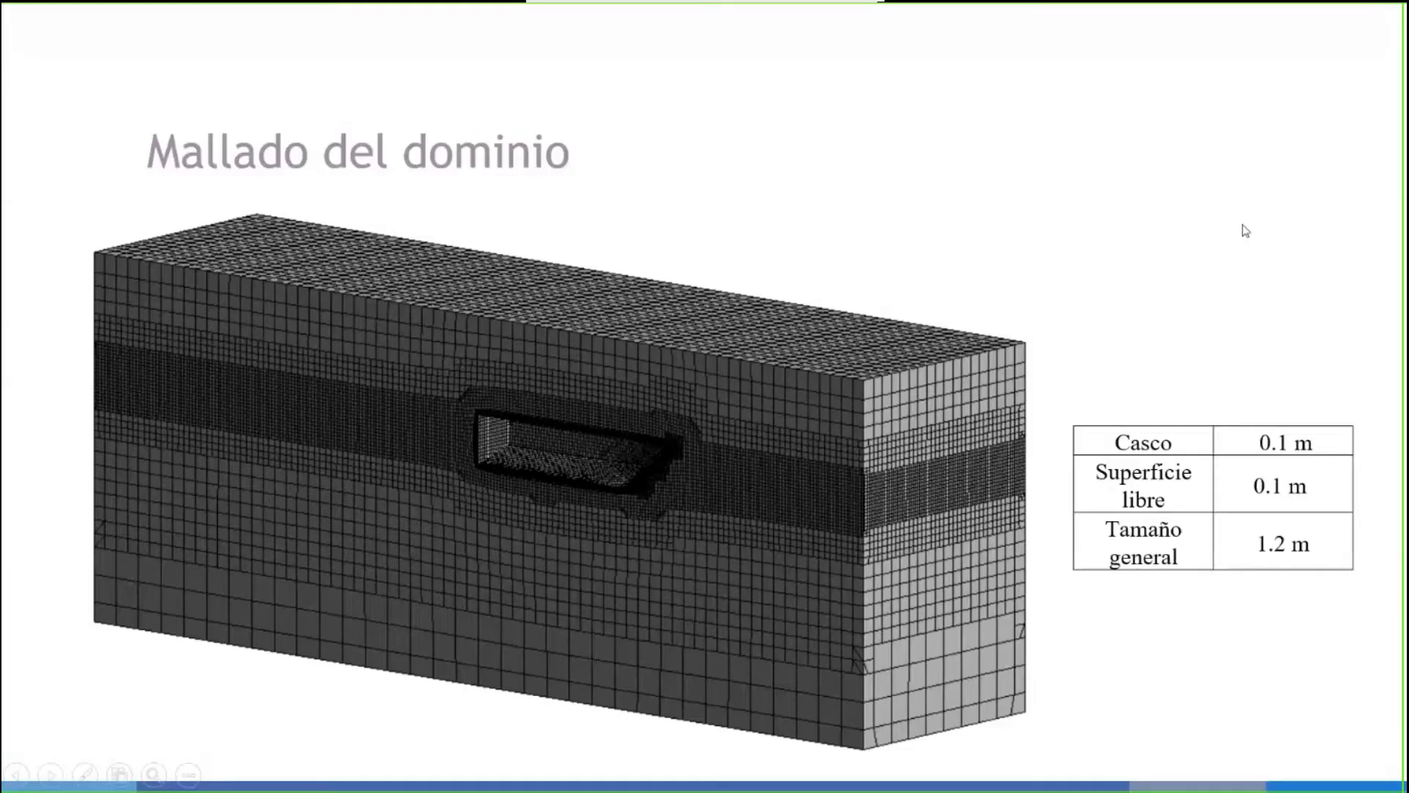
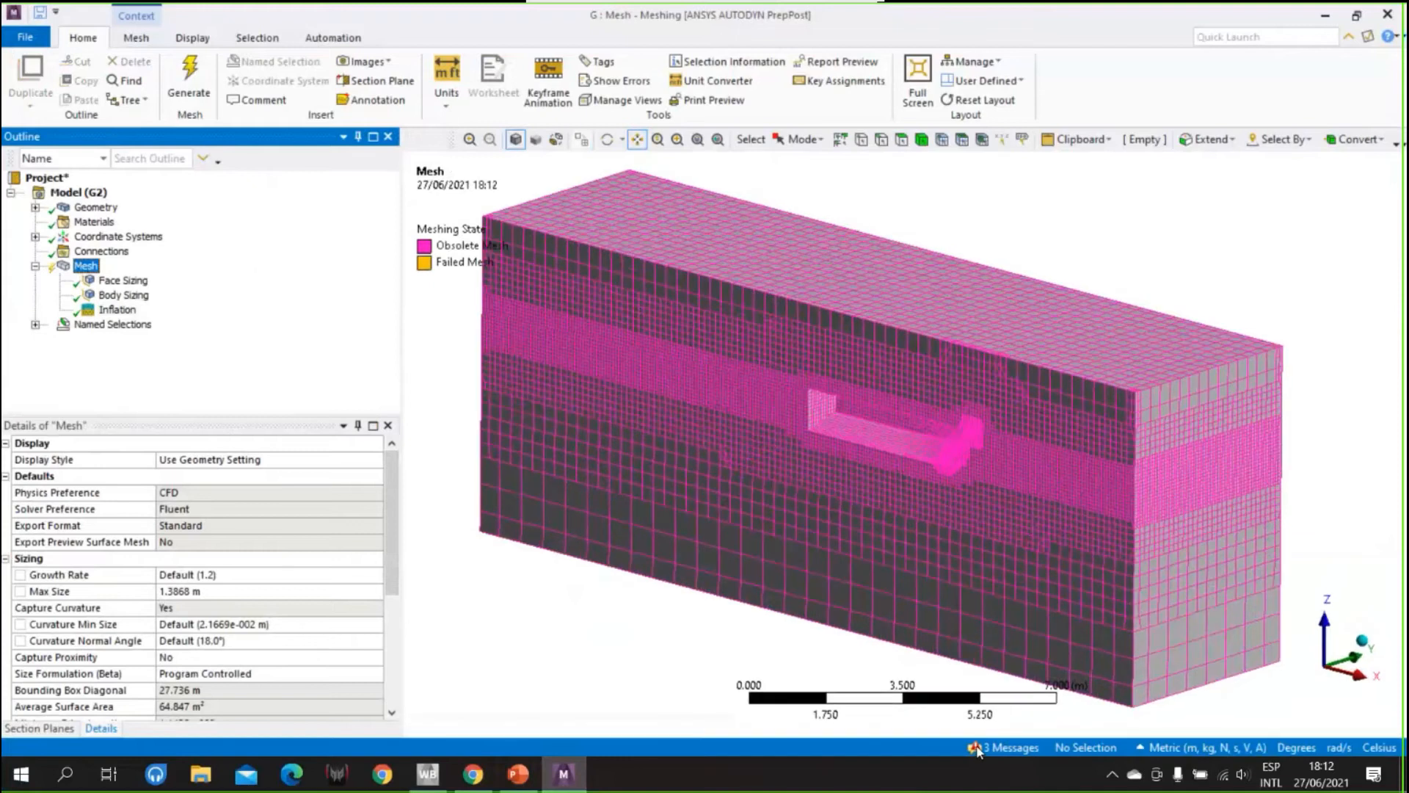
- Bring up the meshing messages and examine the mesh close up around the hull
click(977, 749)
click(973, 749)
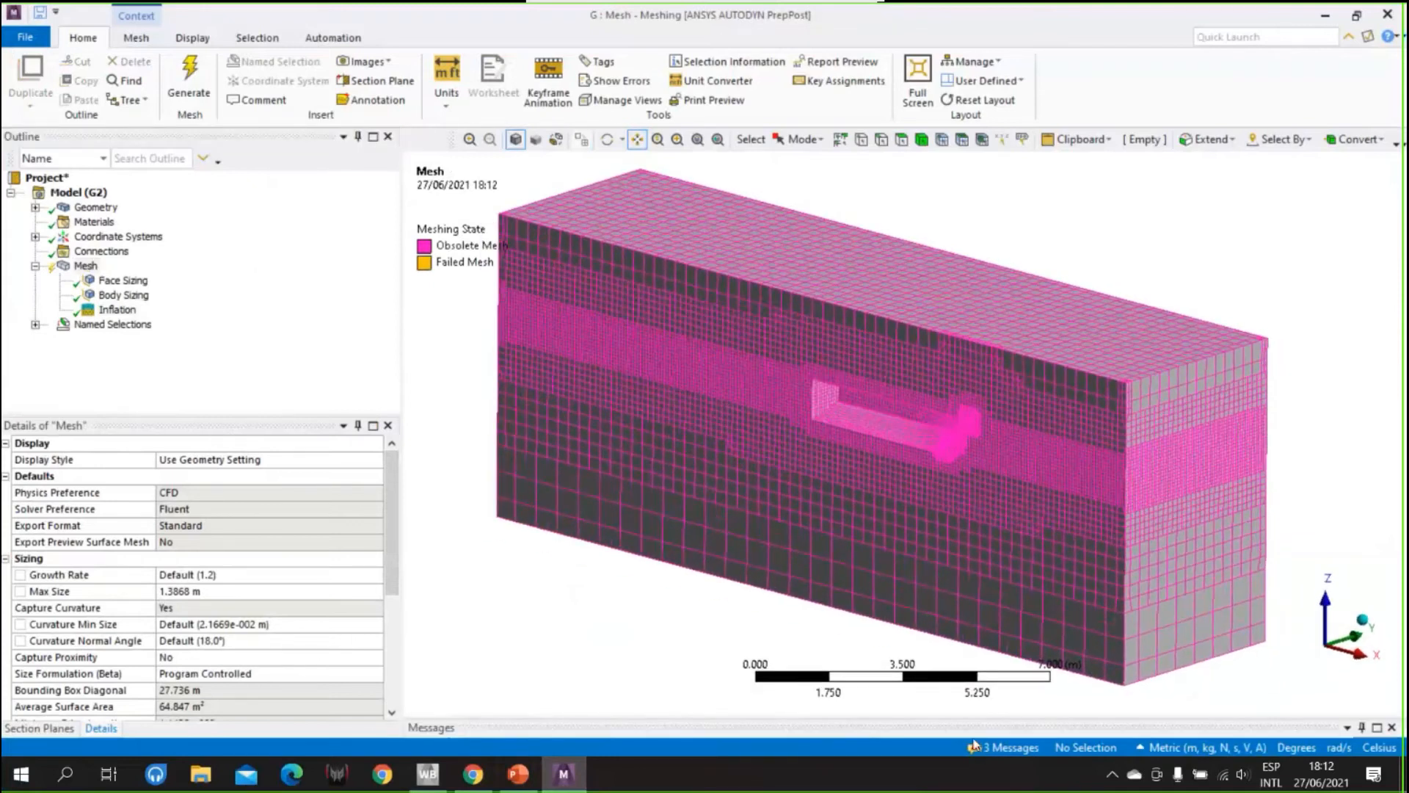
drag(963, 708, 960, 579)
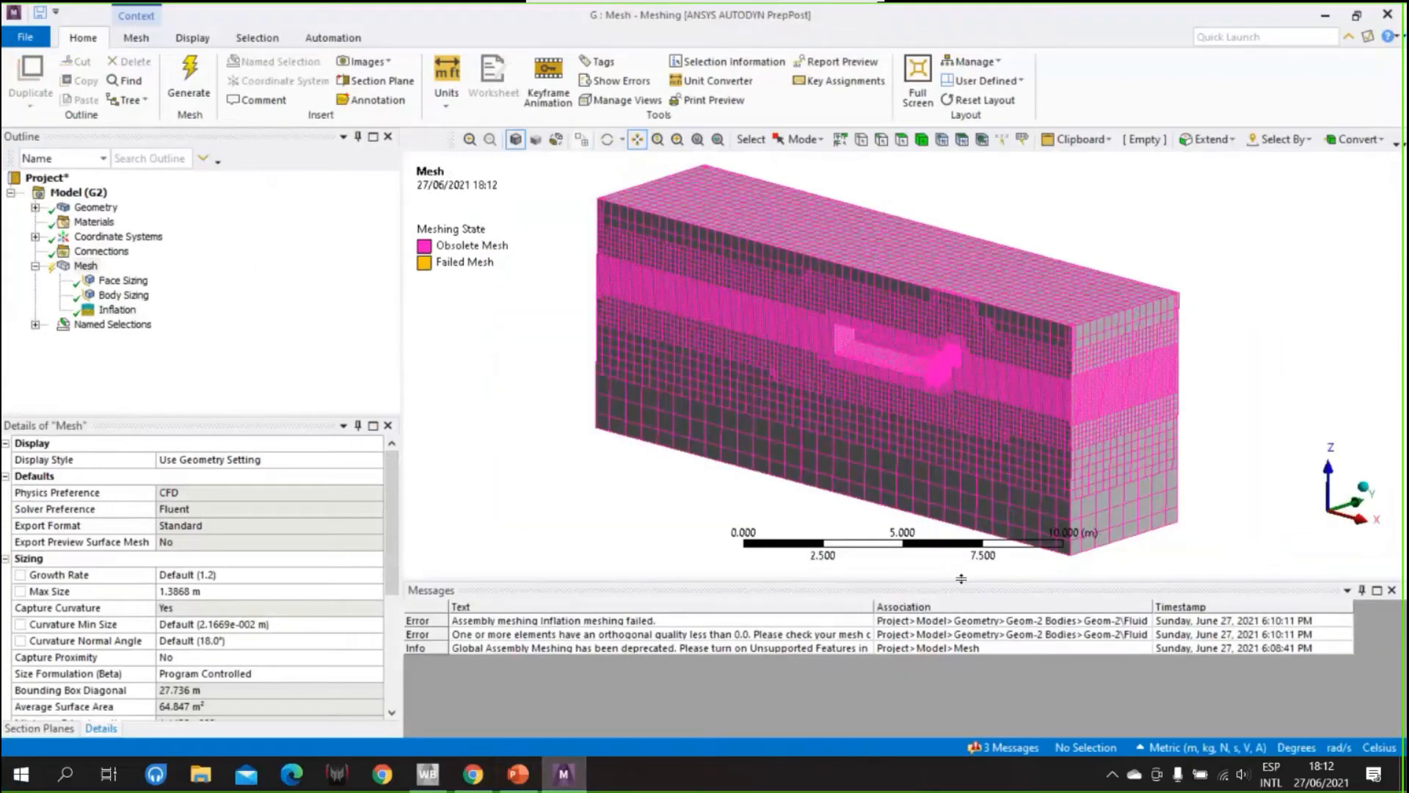
scroll(741, 422, up, 5)
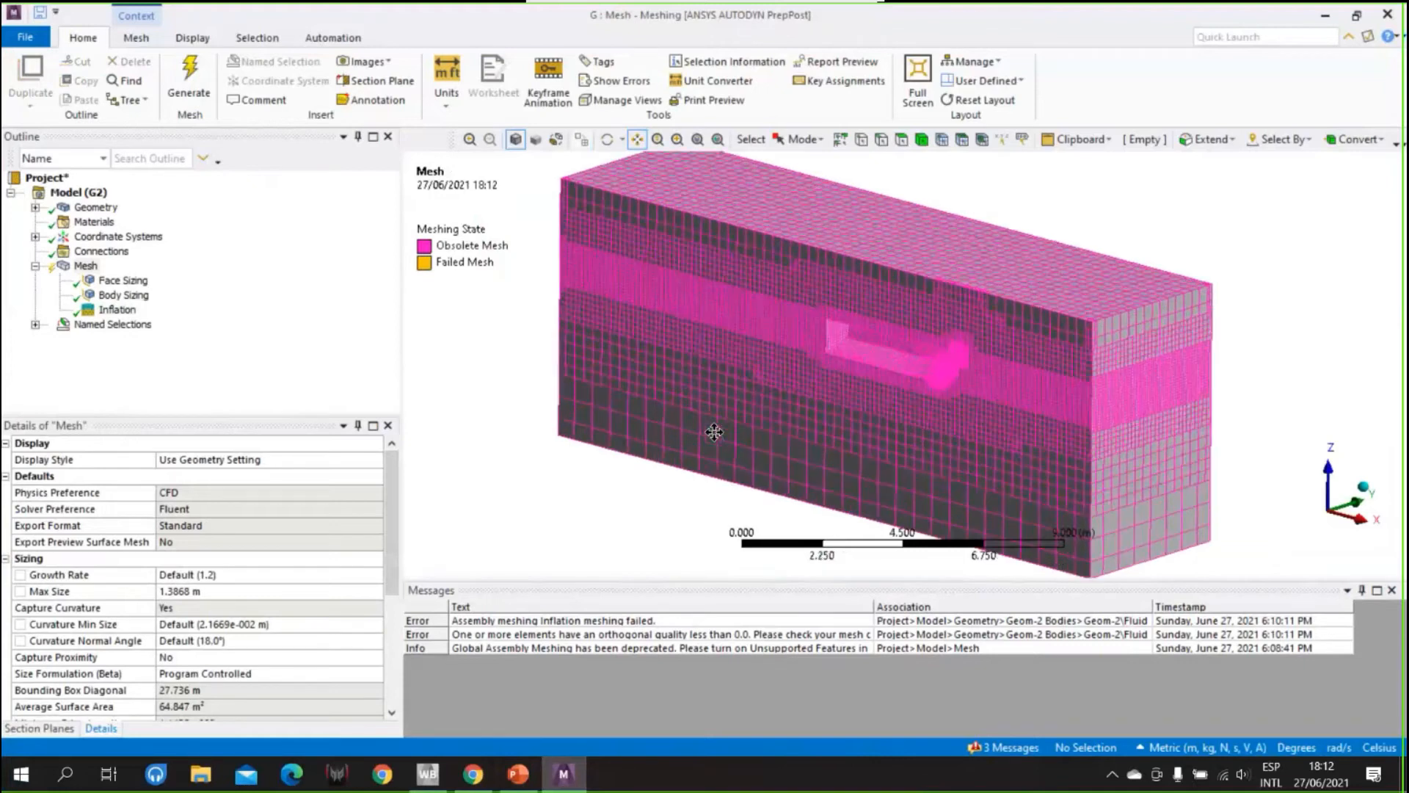
scroll(745, 416, up, 2)
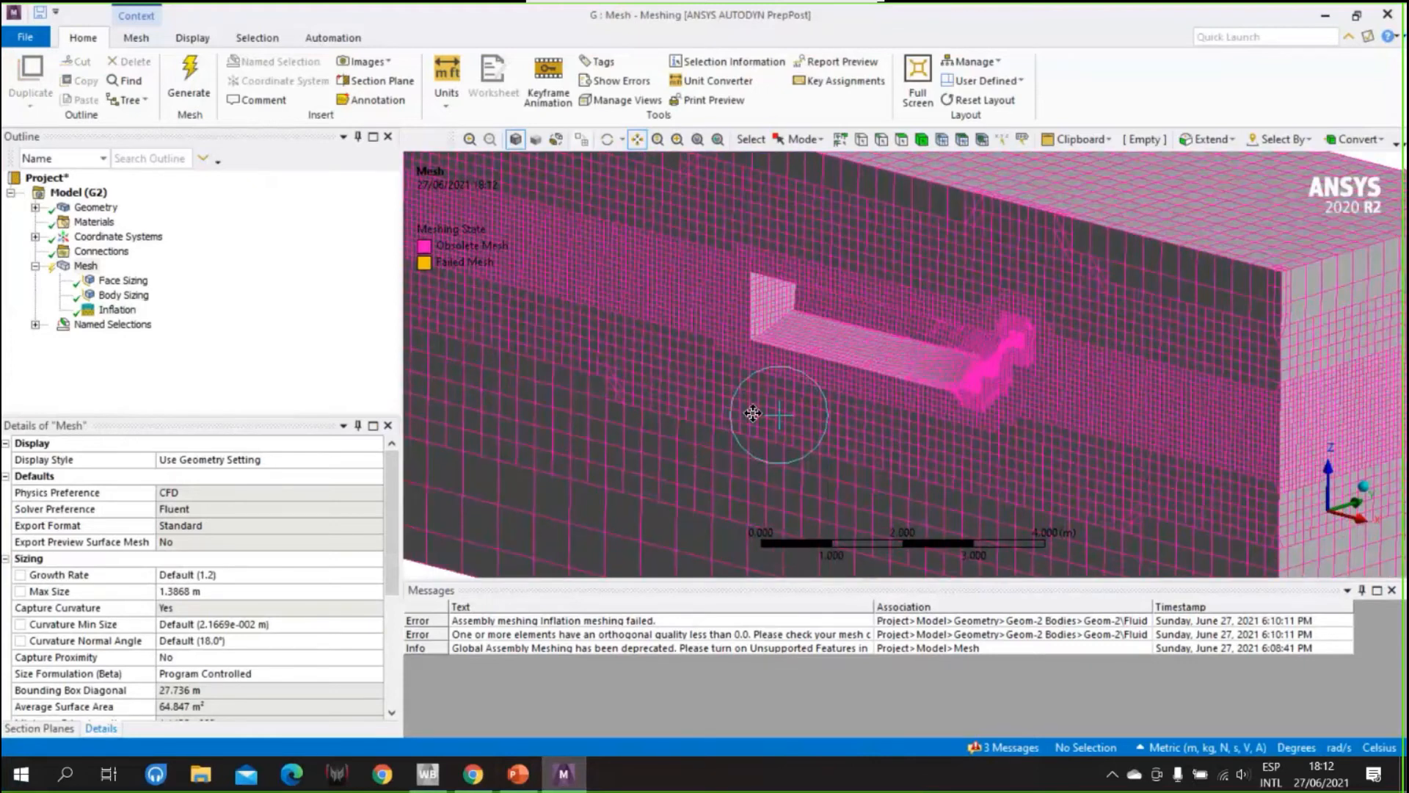
scroll(759, 411, up, 2)
middle_drag(764, 409, 824, 321)
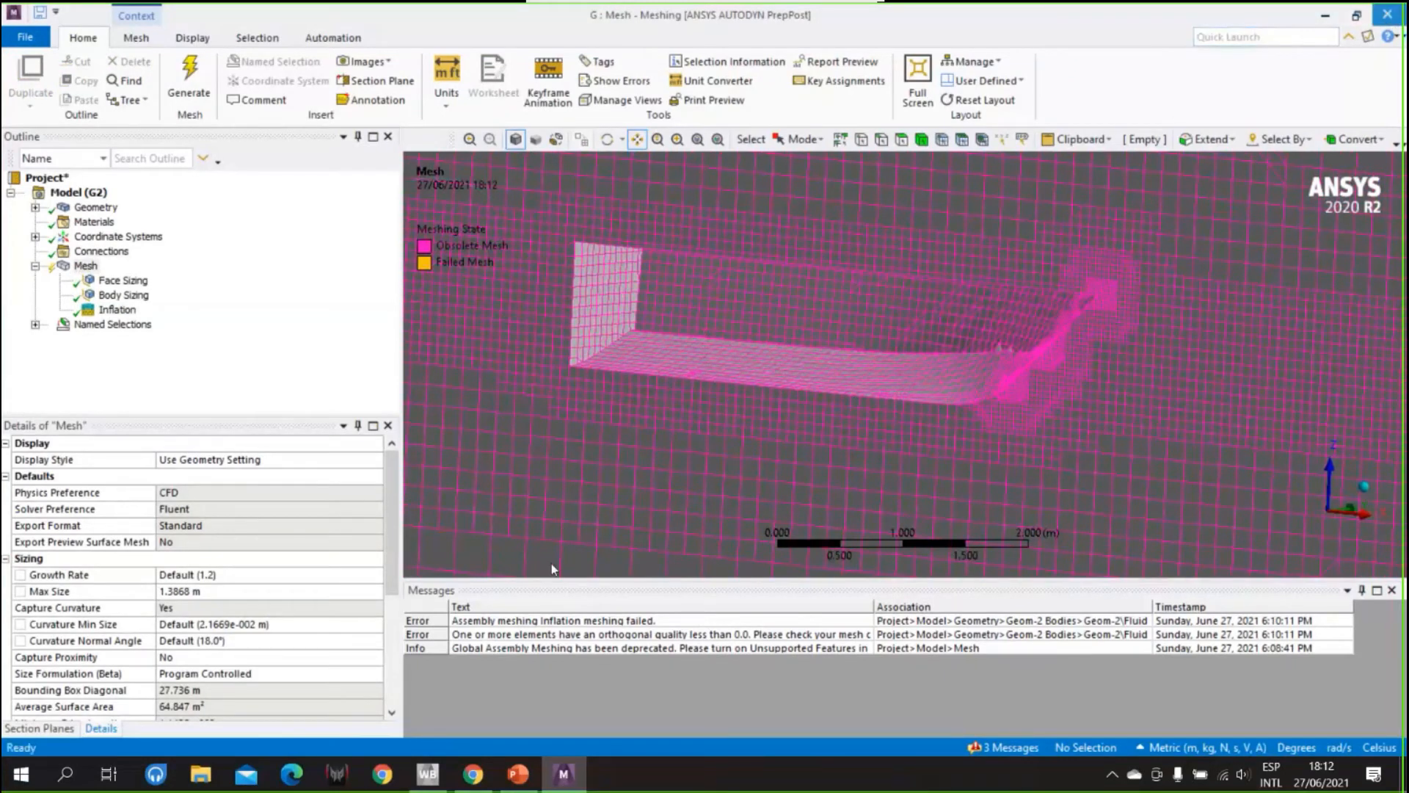
- Leave this meshing session, switch to the Workbench project and open the mesh of the "cut cell mesh" system for editing
key(alt+Tab)
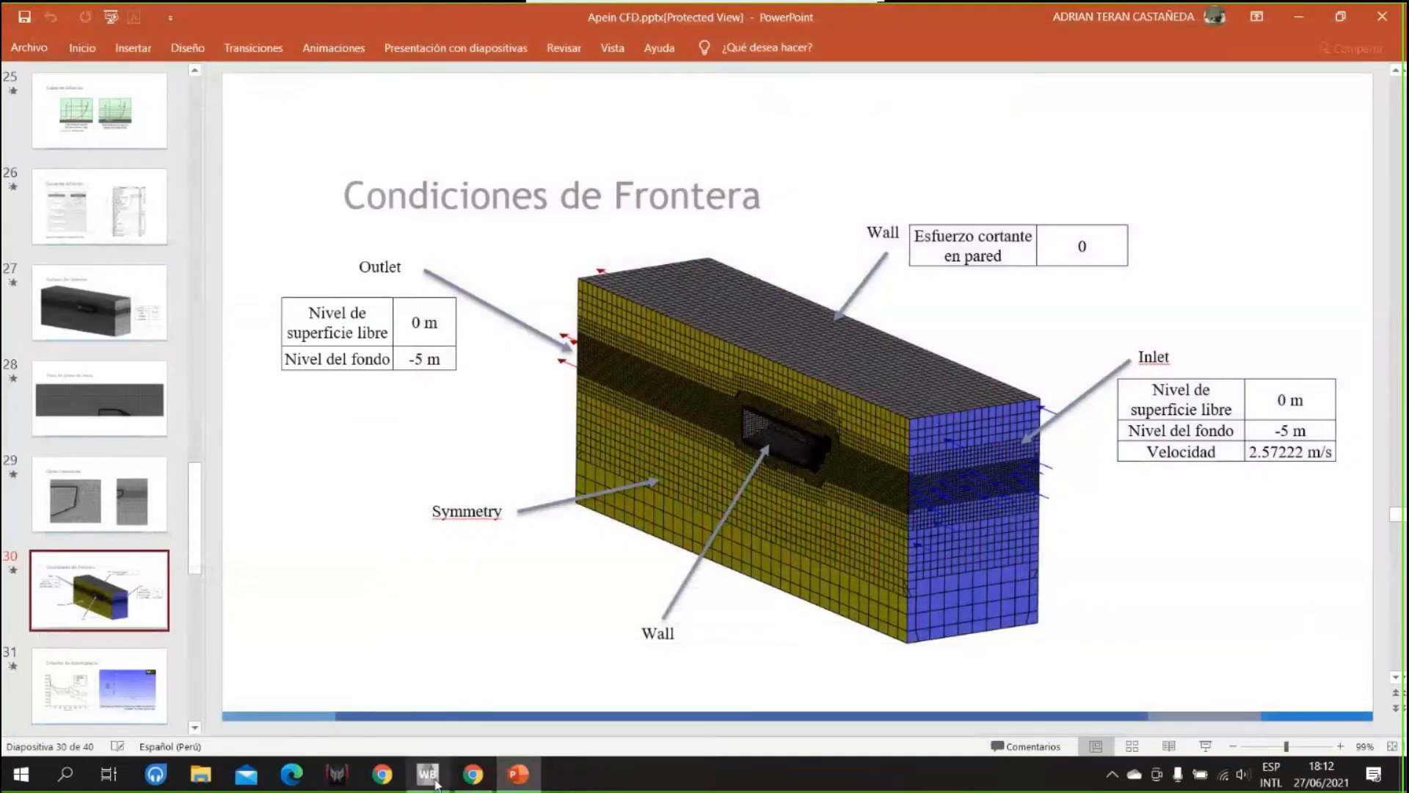
click(436, 782)
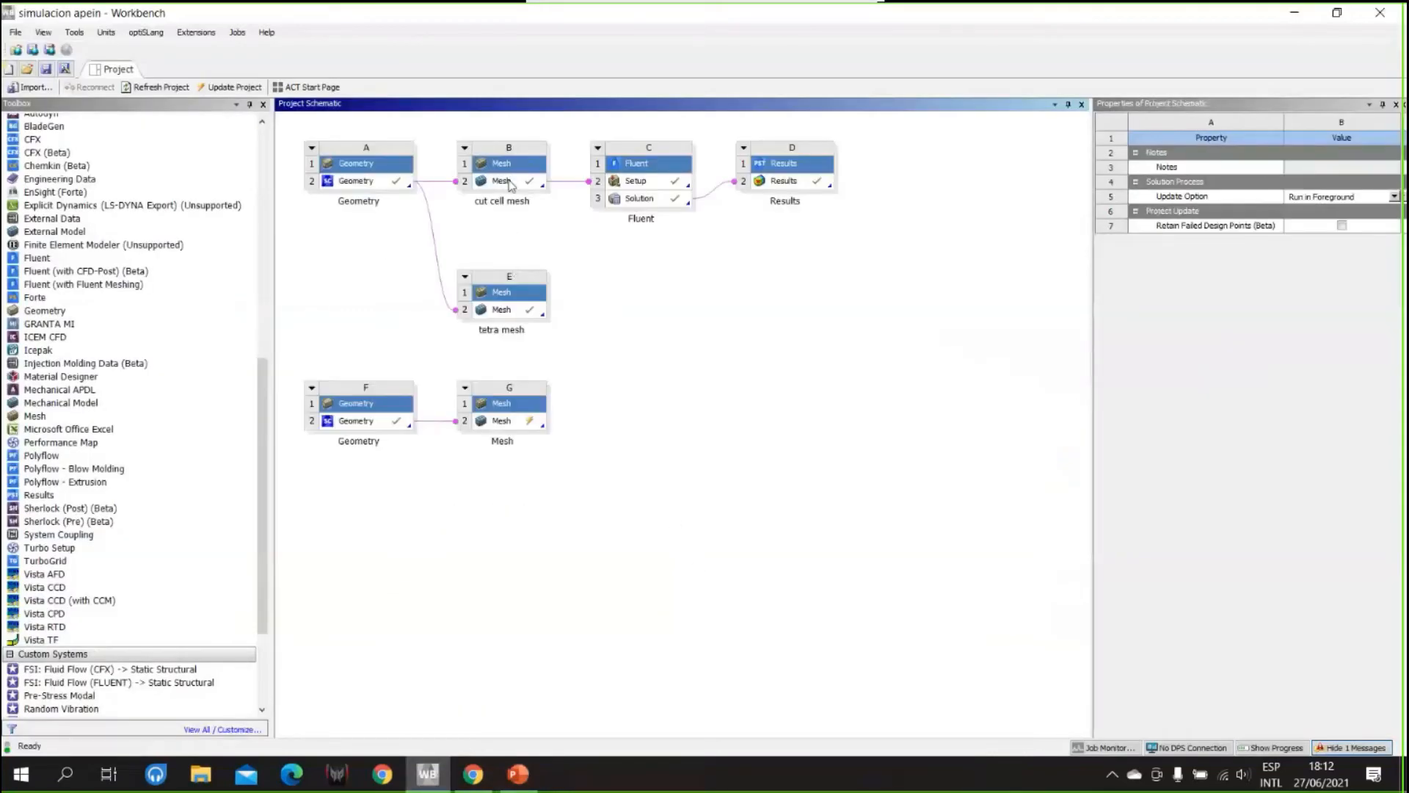
click(506, 181)
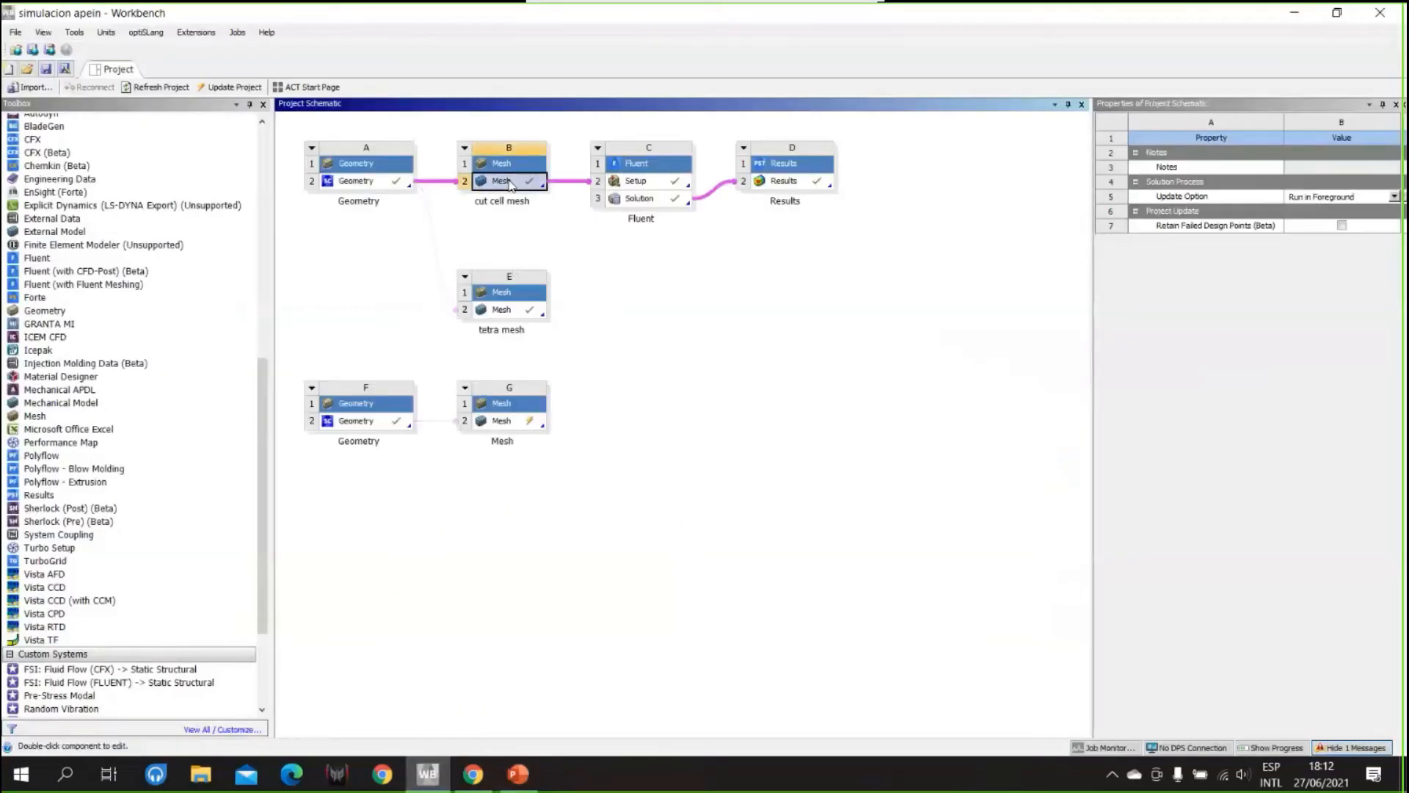
double_click(510, 184)
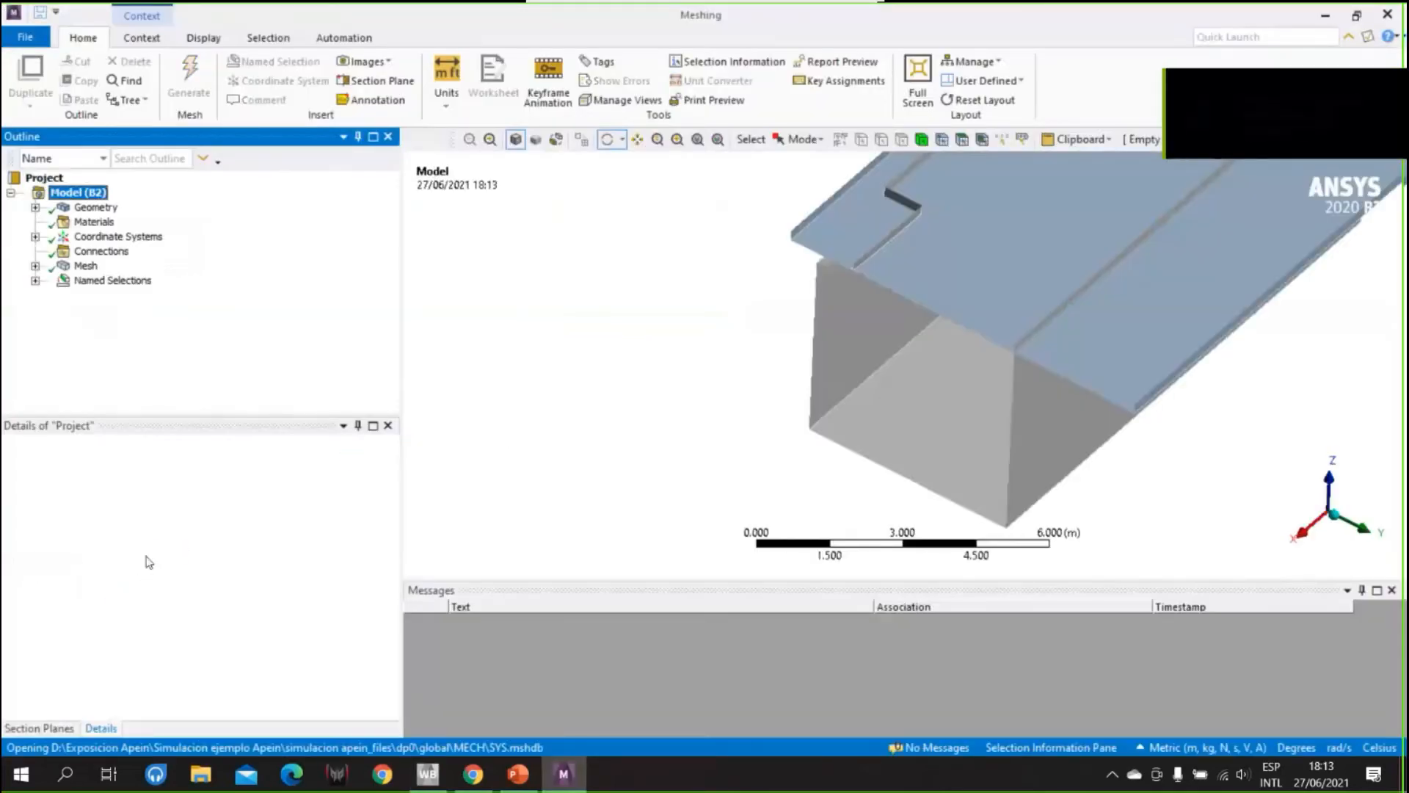
- Display the generated cut cell mesh with its sizing and inflation controls listed, viewed from the hull cut-out side
click(82, 266)
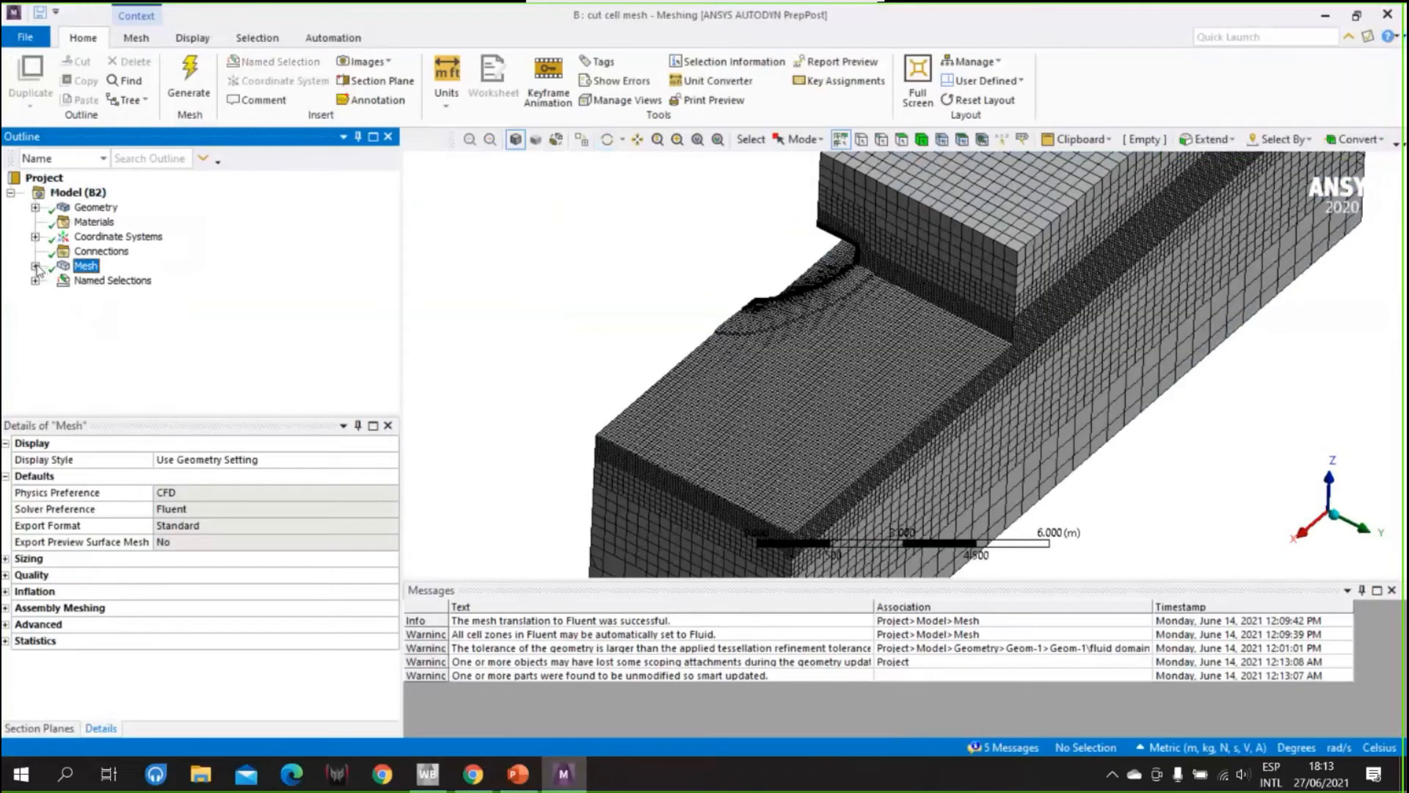
click(34, 265)
scroll(576, 392, down, 1)
mouse_move(586, 378)
middle_down()
mouse_move(627, 305)
mouse_move(769, 346)
middle_up()
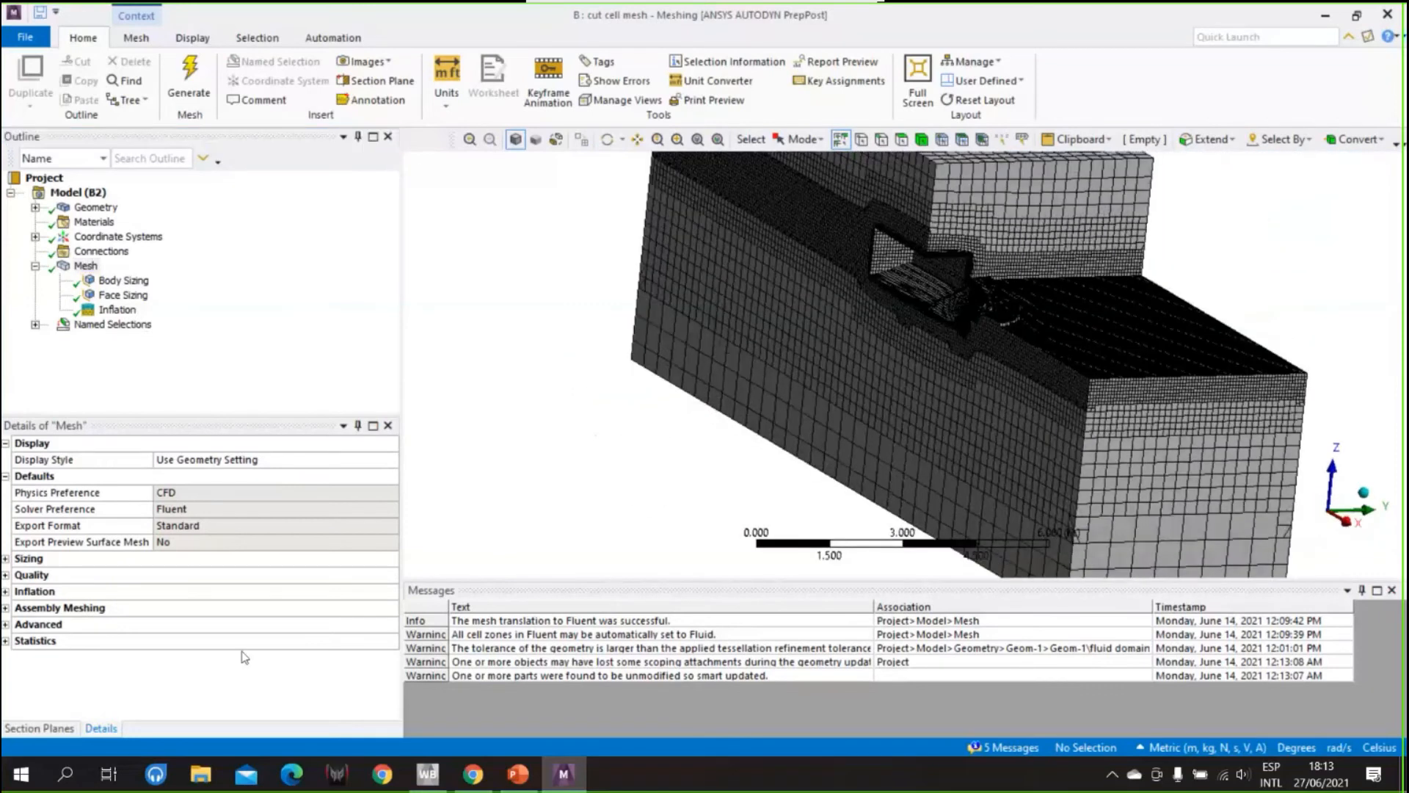
- Turn off Section Plane1 and Section Plane2 to show the whole domain mesh, and collapse the messages area to enlarge the view
click(63, 728)
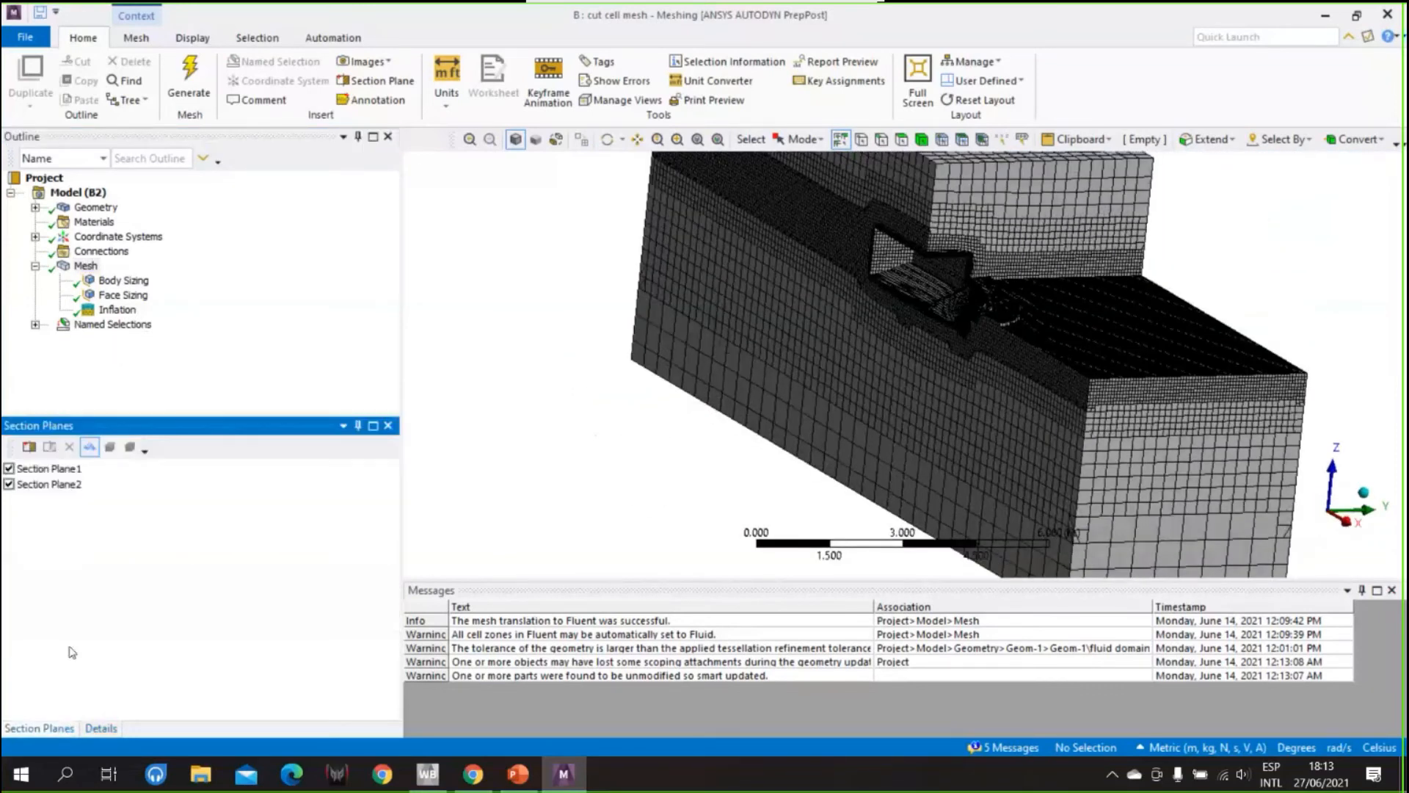
click(9, 468)
click(9, 484)
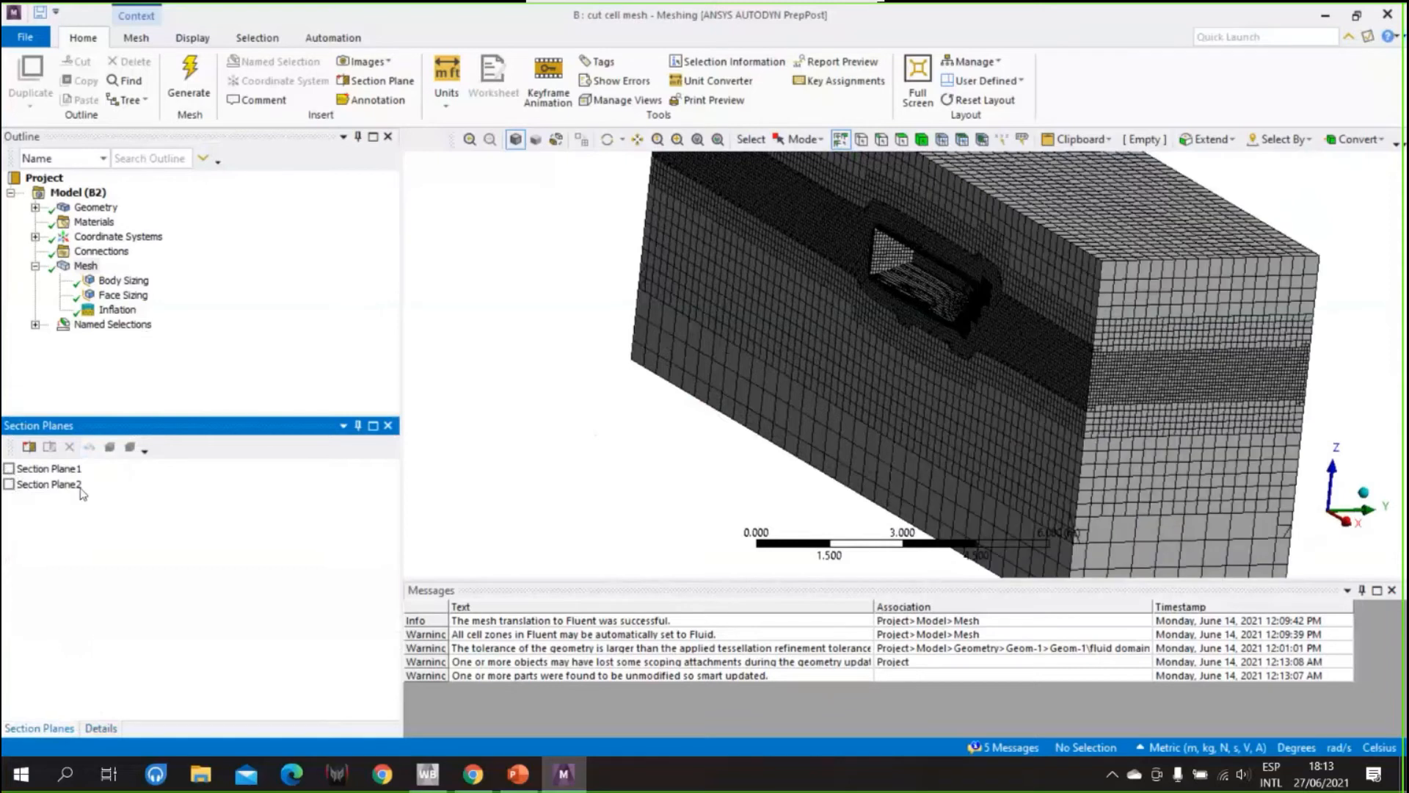
click(756, 415)
click(530, 375)
click(637, 139)
drag(916, 245, 814, 345)
middle_drag(811, 344, 877, 356)
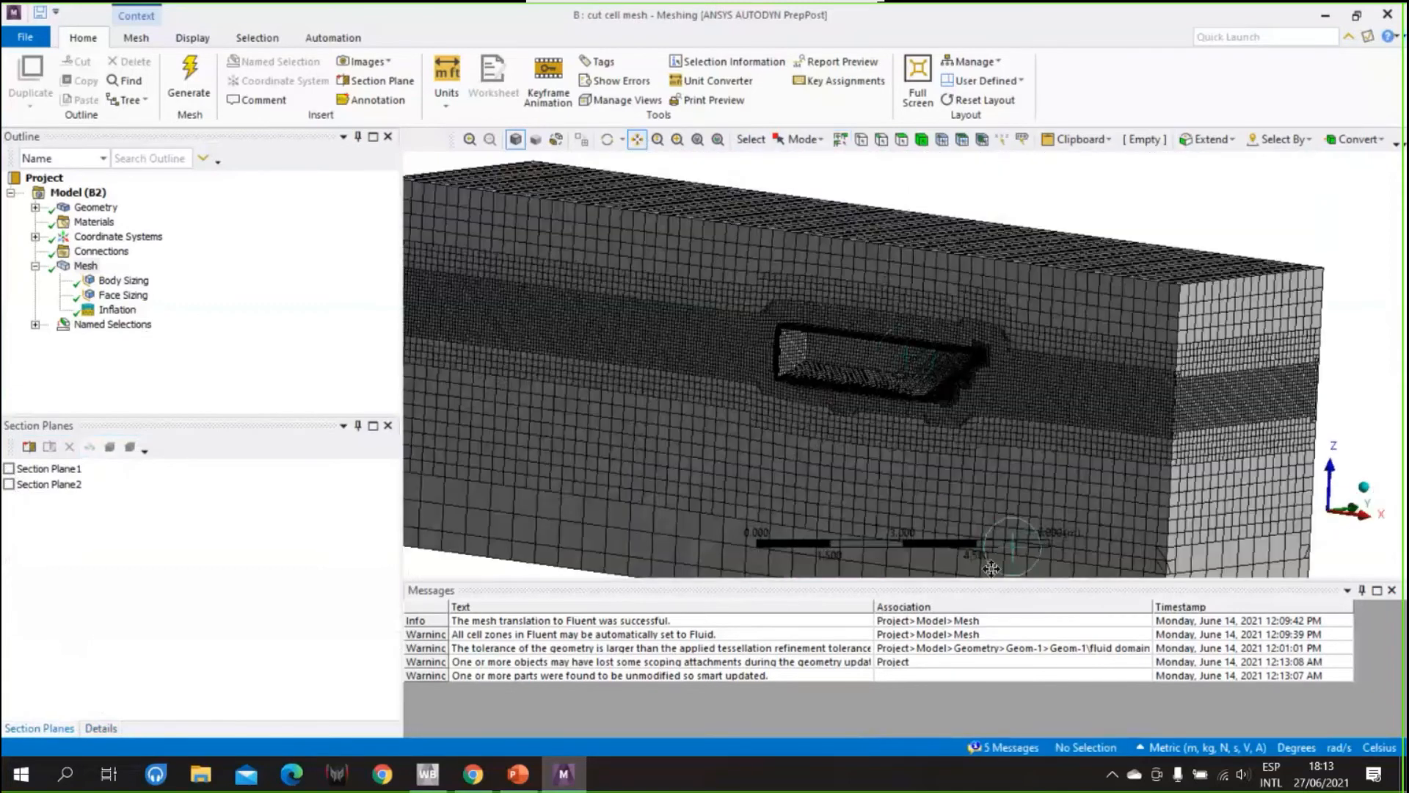
drag(989, 578, 996, 742)
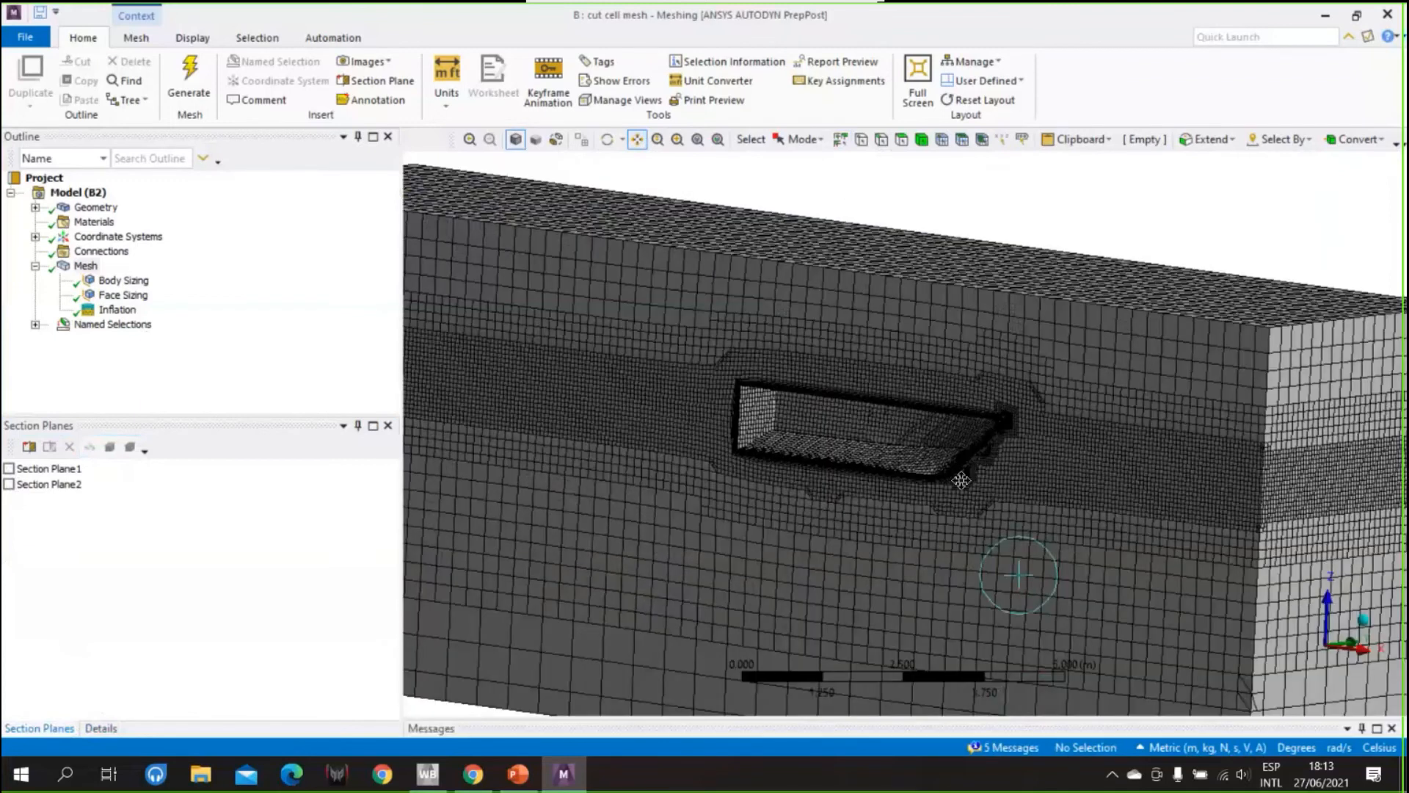
- Examine the inflation layers close up along the hull's bottom near the curved bow
drag(954, 411, 931, 327)
scroll(947, 354, up, 2)
scroll(964, 377, up, 4)
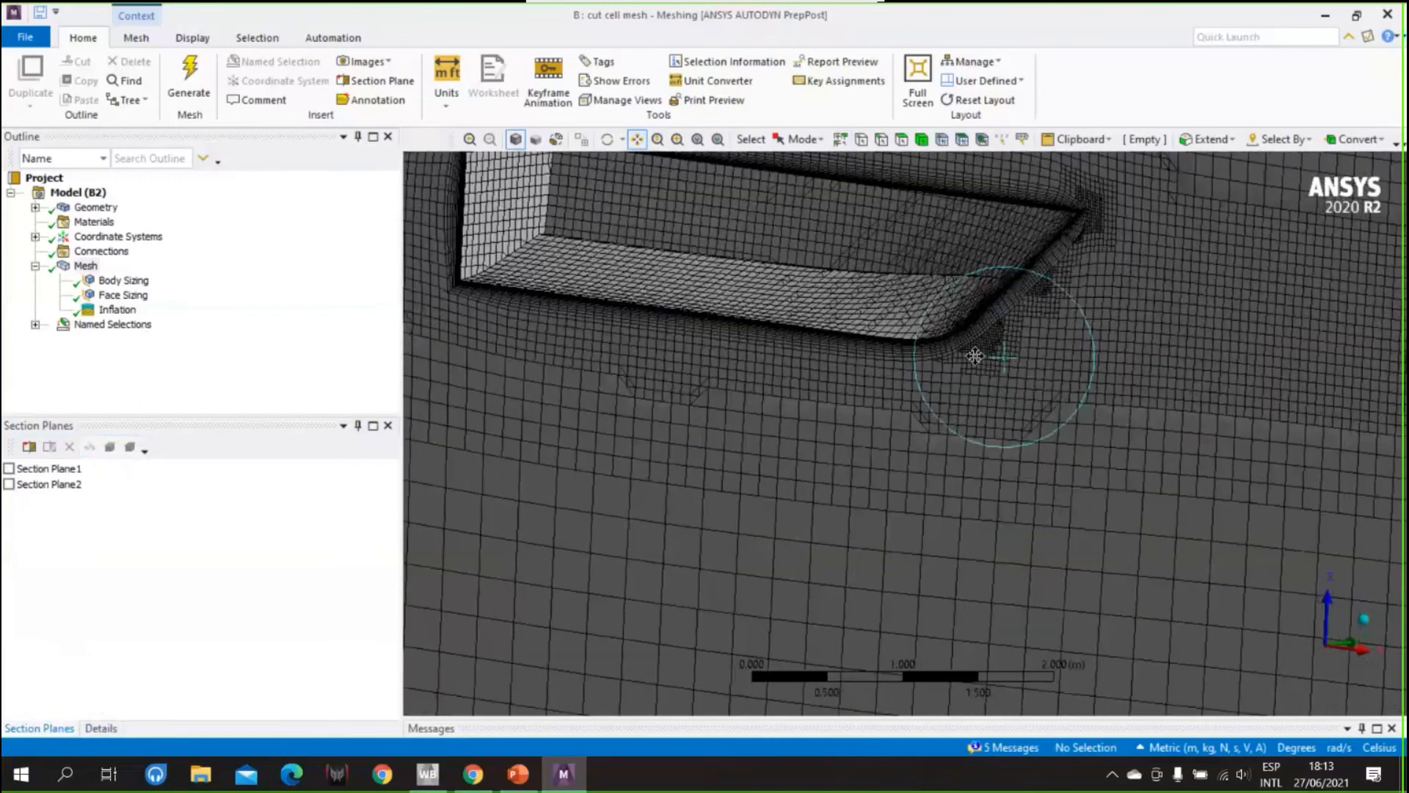
drag(915, 374, 954, 409)
scroll(692, 404, up, 2)
drag(694, 408, 925, 436)
scroll(834, 442, up, 3)
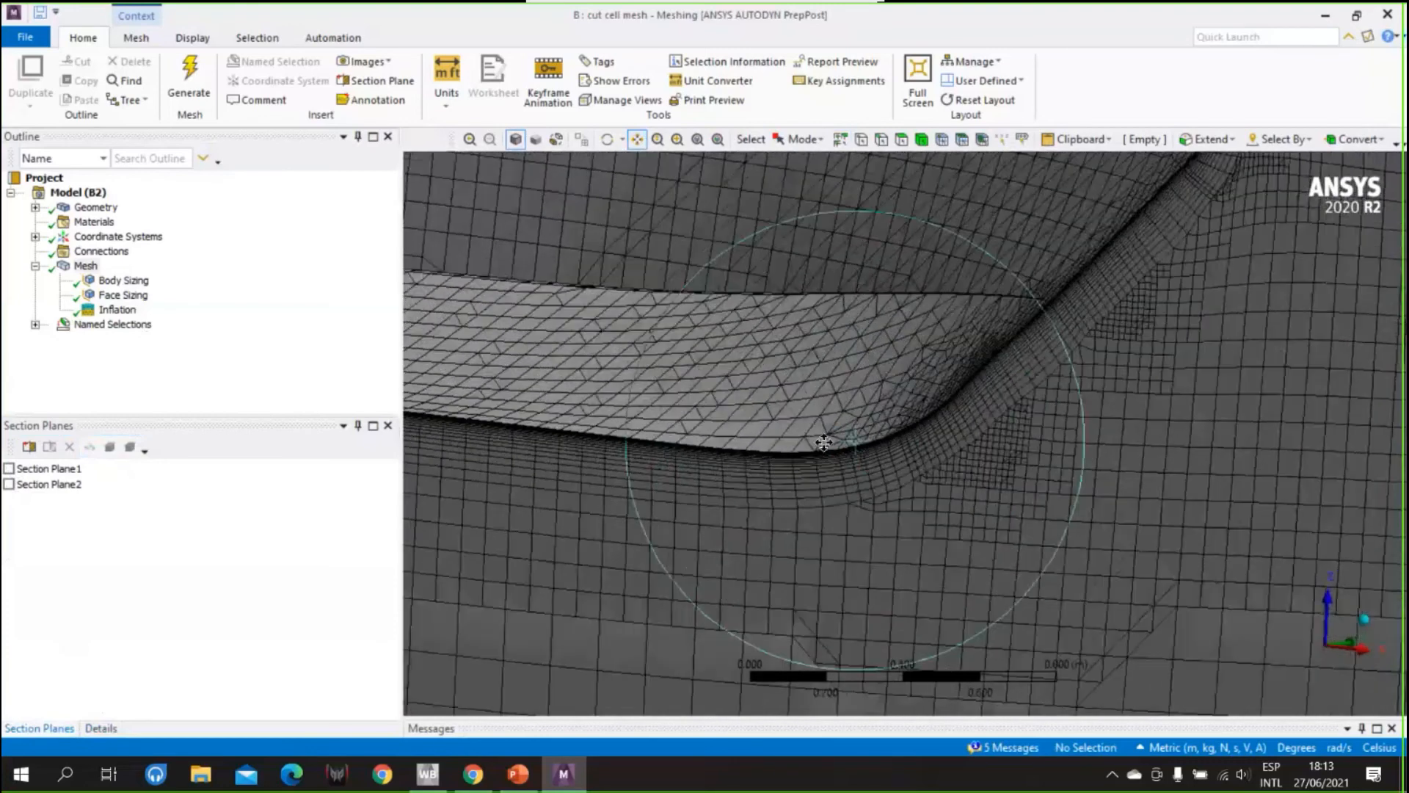
scroll(811, 462, up, 2)
scroll(808, 463, up, 6)
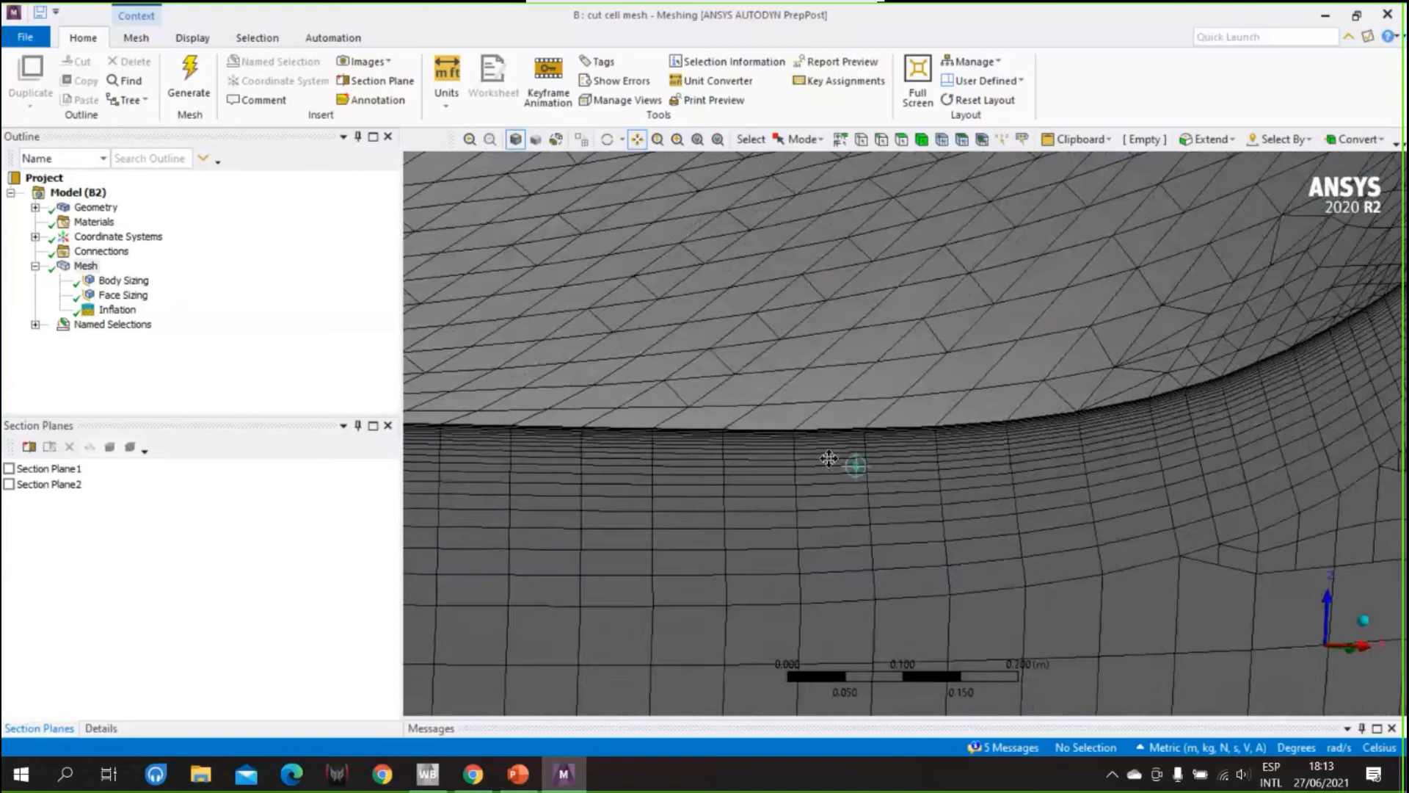
scroll(831, 456, up, 2)
drag(834, 483, 786, 456)
scroll(857, 393, up, 4)
scroll(859, 399, up, 1)
scroll(792, 433, up, 3)
drag(771, 385, 775, 509)
scroll(777, 509, up, 1)
middle_drag(776, 509, 780, 514)
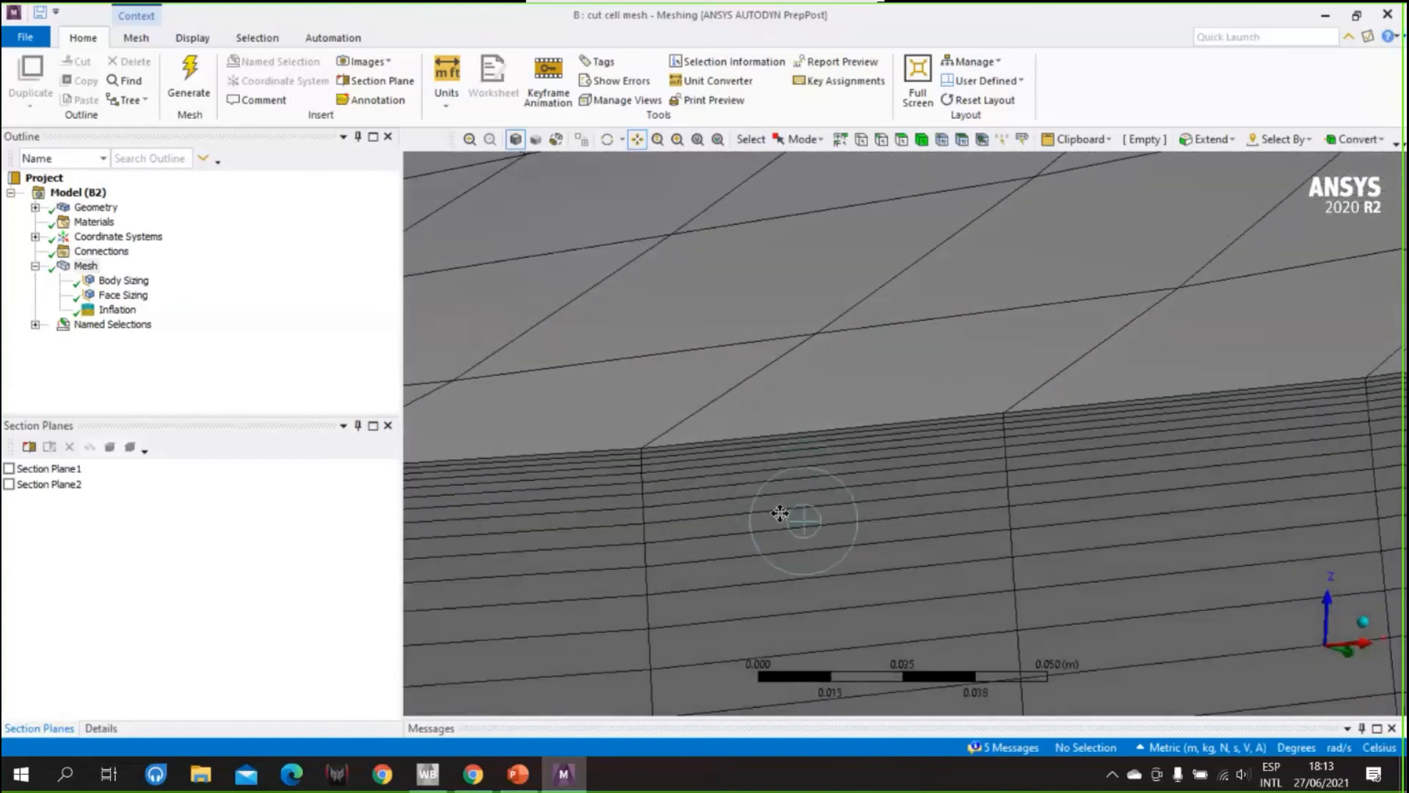
drag(781, 513, 773, 421)
middle_drag(774, 421, 681, 376)
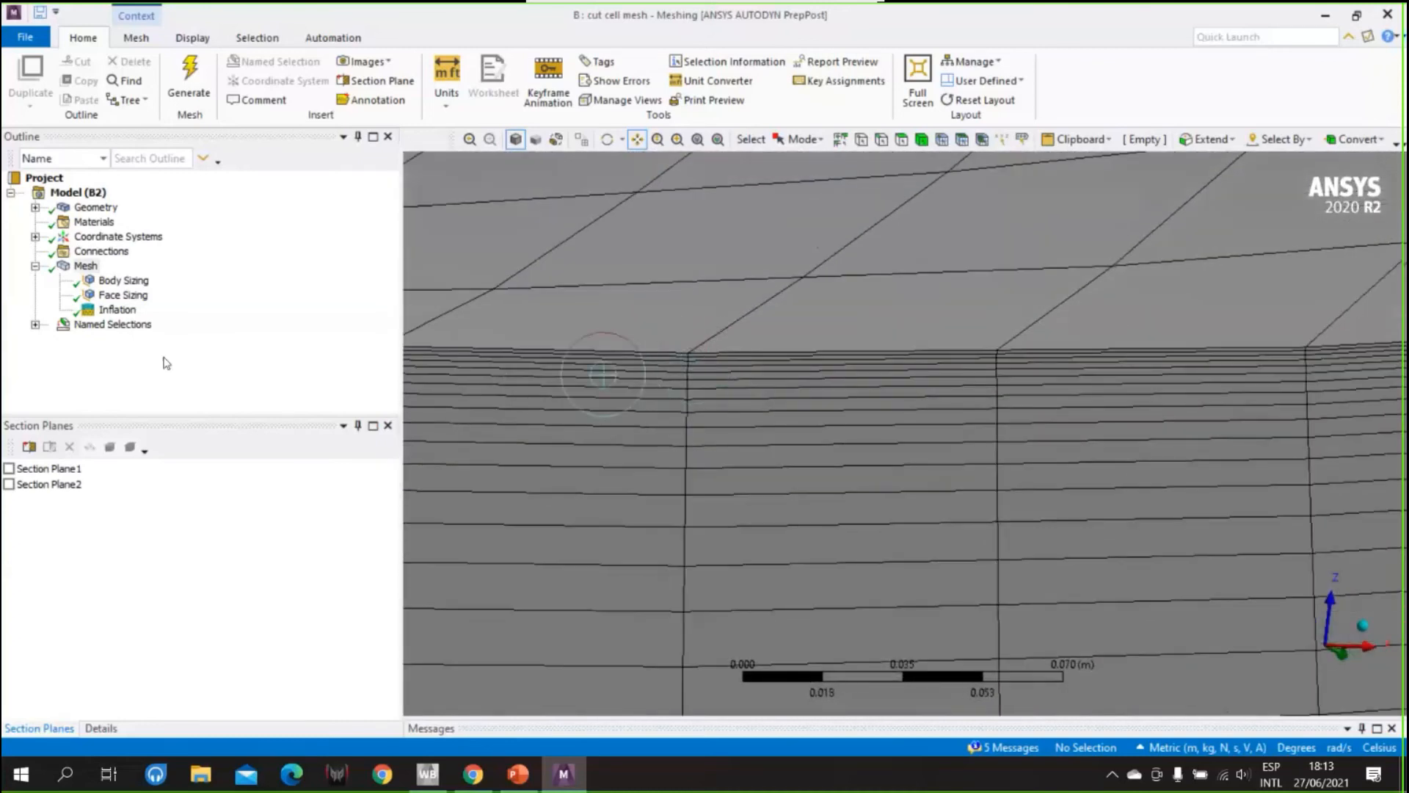
- Review the hull inflation's first layer height, maximum layers and growth rate, and return to the mesh display
click(117, 309)
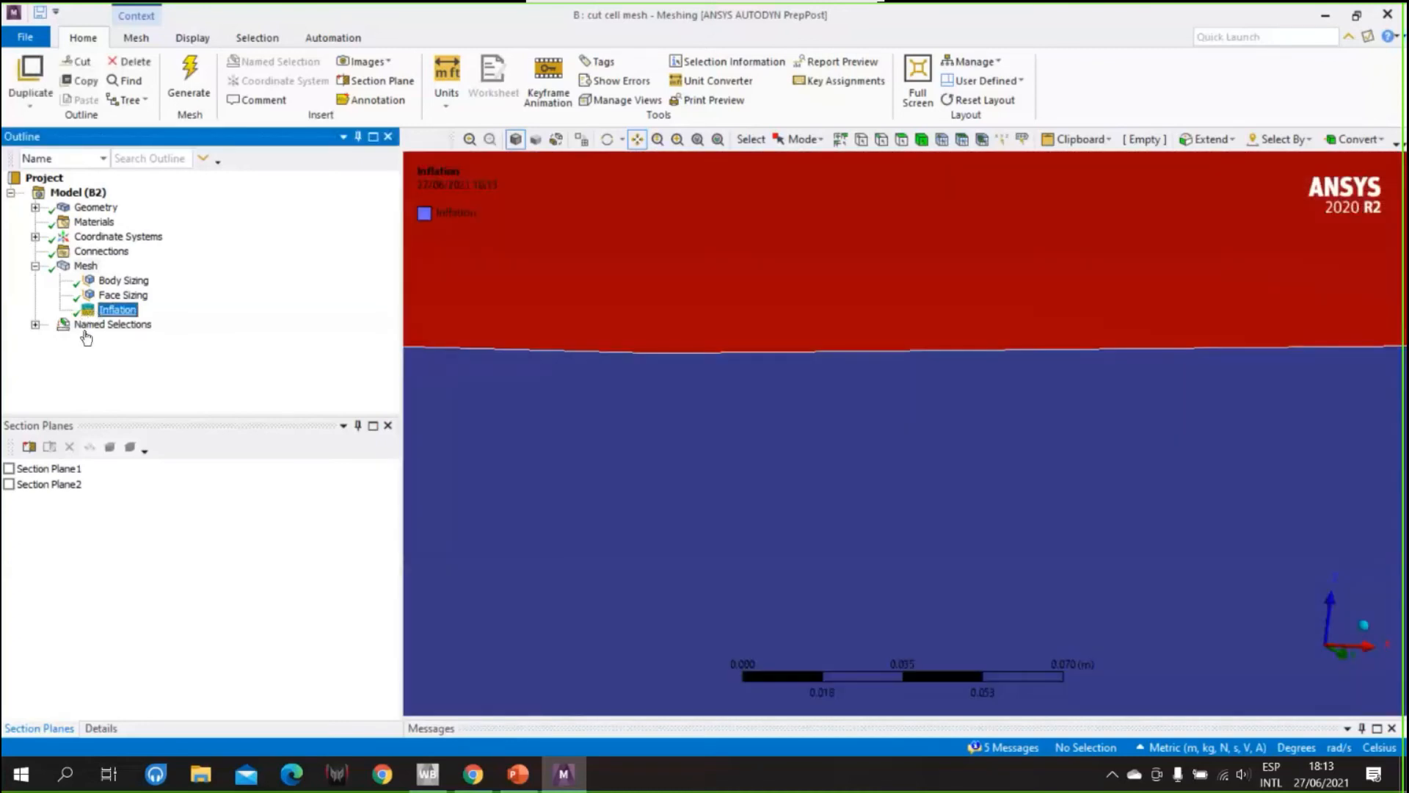
click(100, 728)
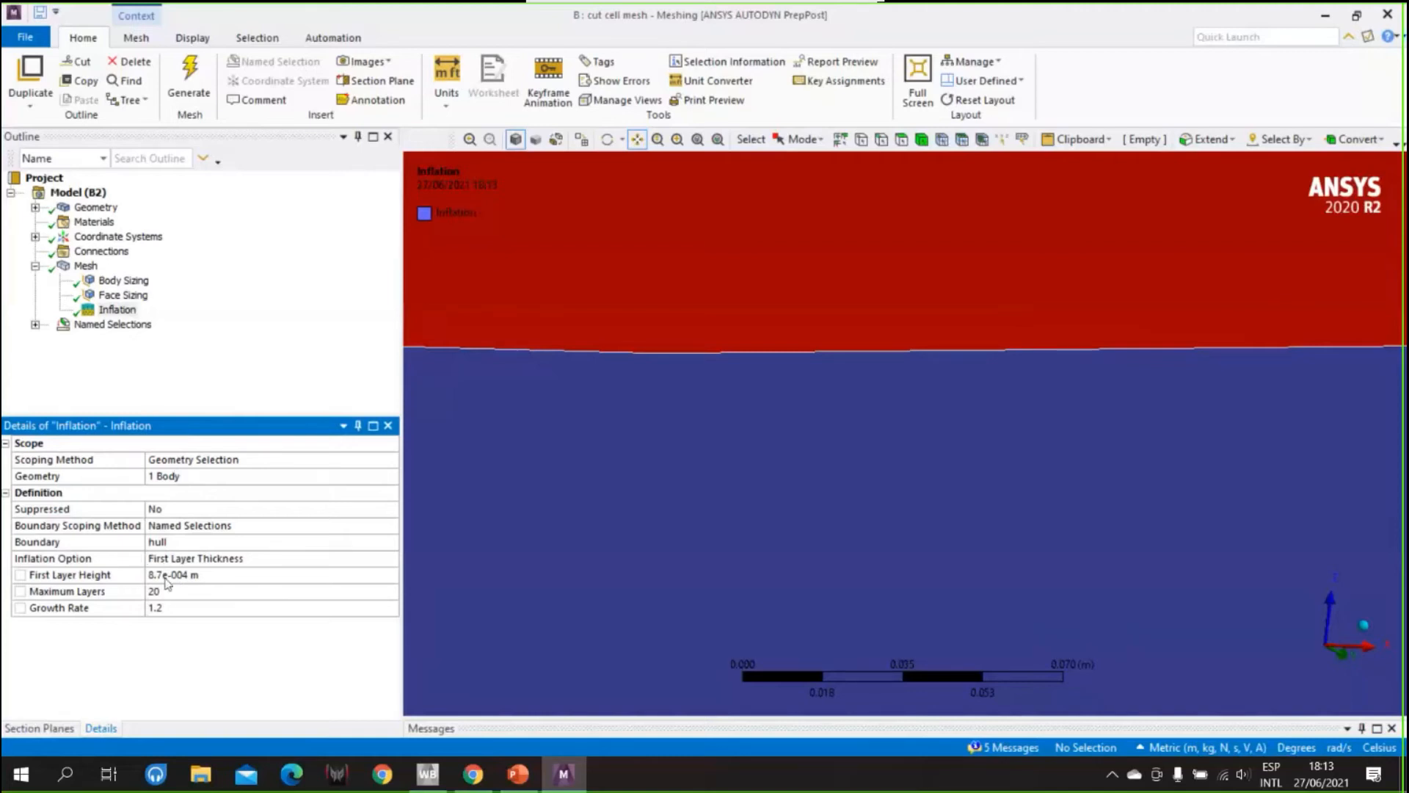
click(85, 266)
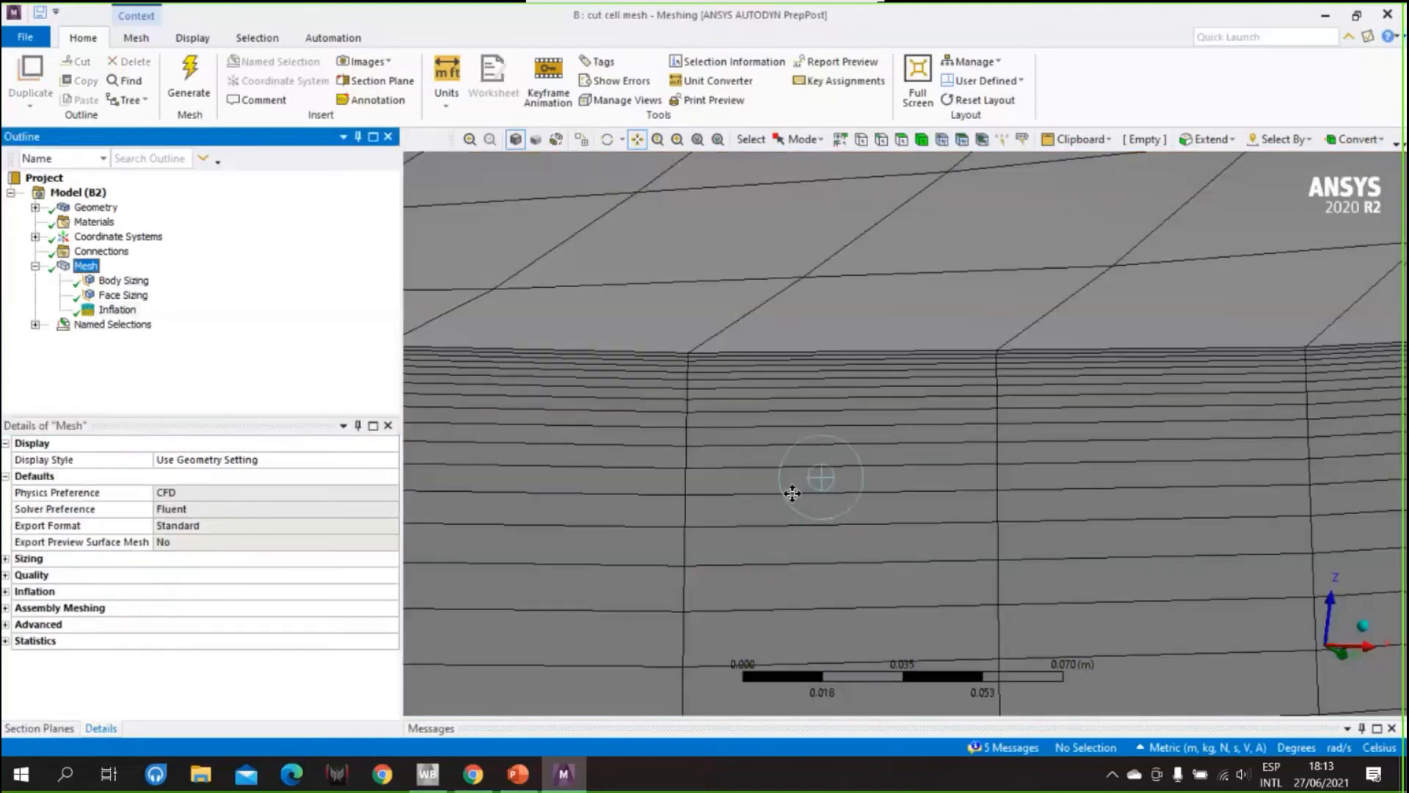
- Examine how the mesh transitions from the inflation layers to the surrounding cells along the full hull, from bow to stern
scroll(795, 485, down, 5)
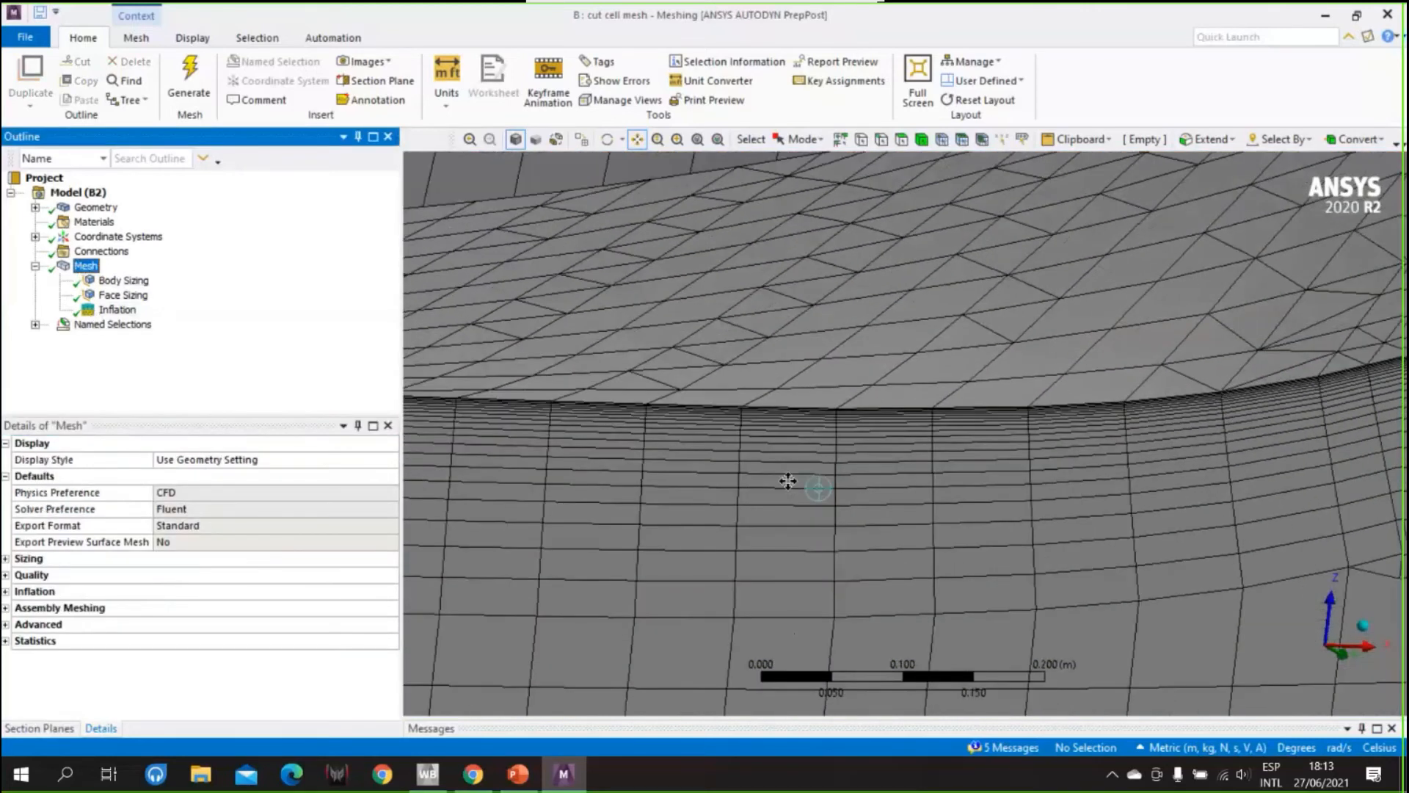
scroll(786, 493, down, 6)
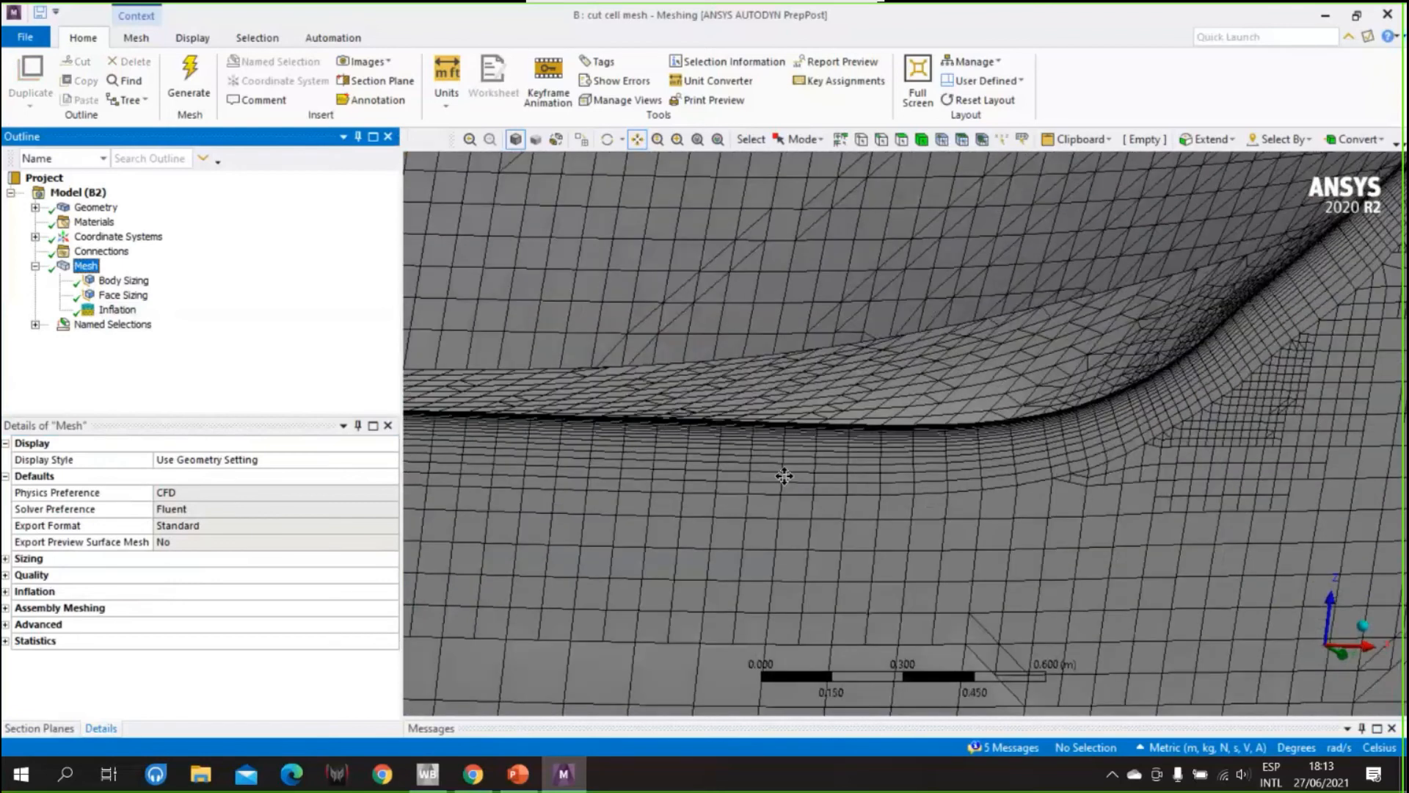
scroll(784, 492, down, 4)
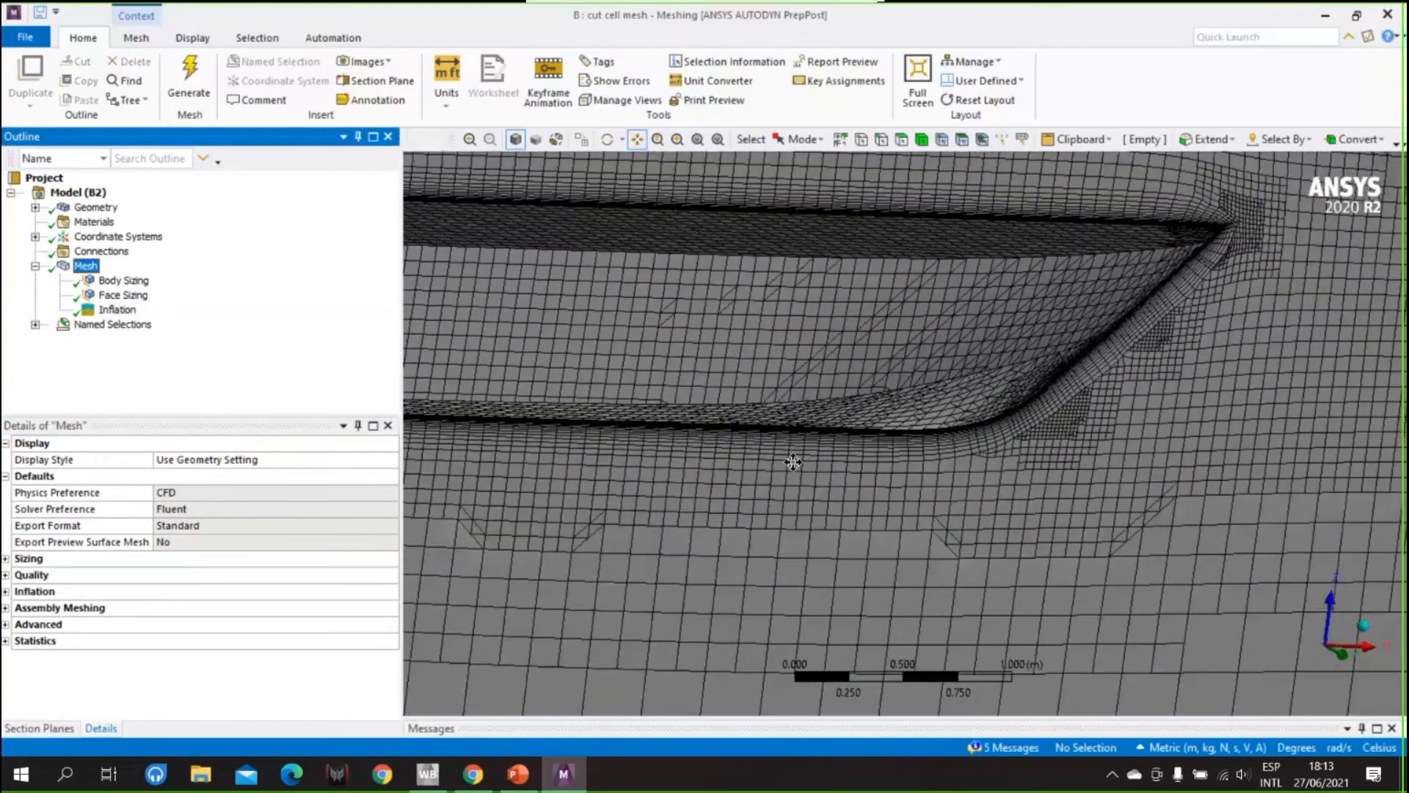
scroll(793, 462, down, 1)
drag(792, 462, 1019, 440)
middle_drag(991, 445, 1007, 470)
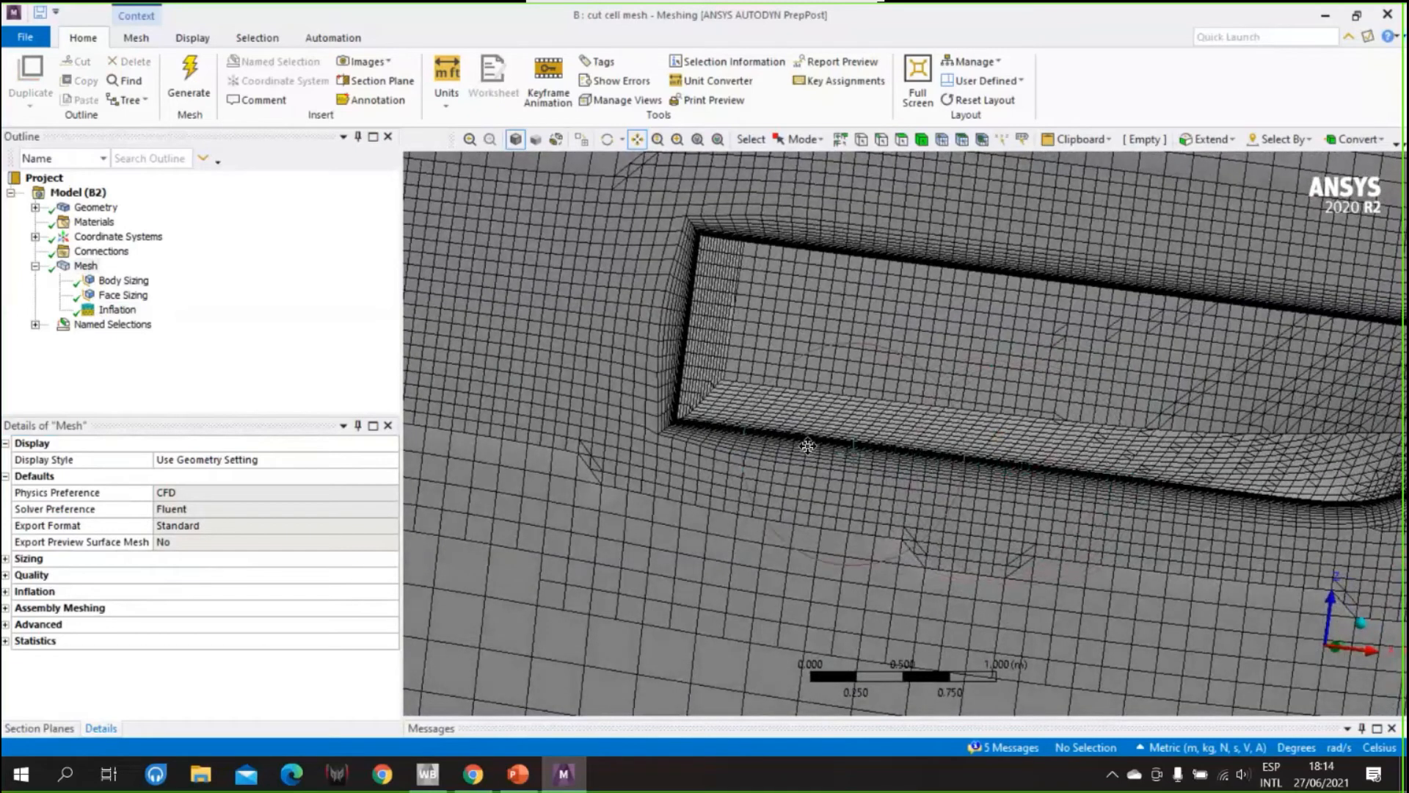
drag(1062, 477, 764, 468)
scroll(763, 468, down, 2)
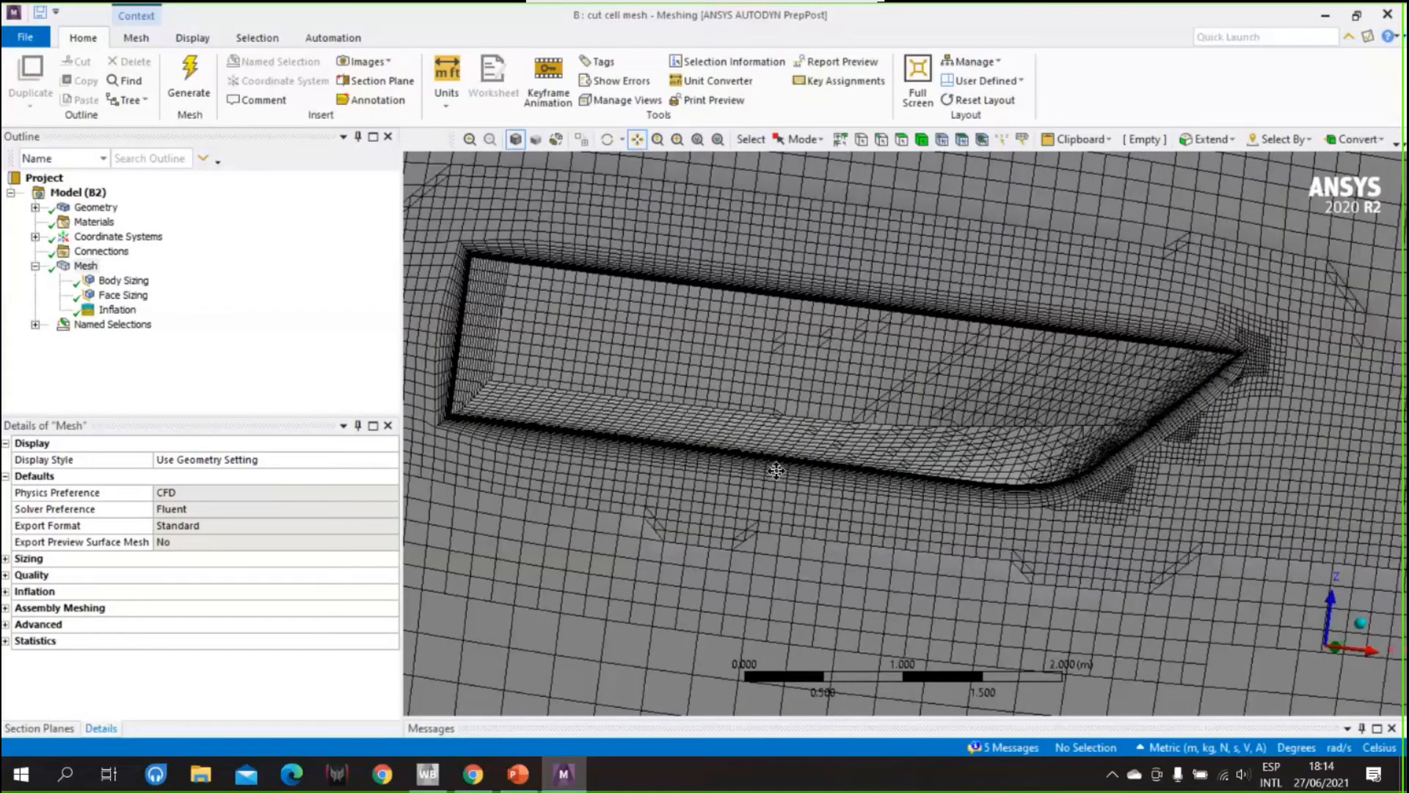
- Review the Inflation settings and examine the boundary-layer cells around the hull in the cut cell mesh
click(120, 310)
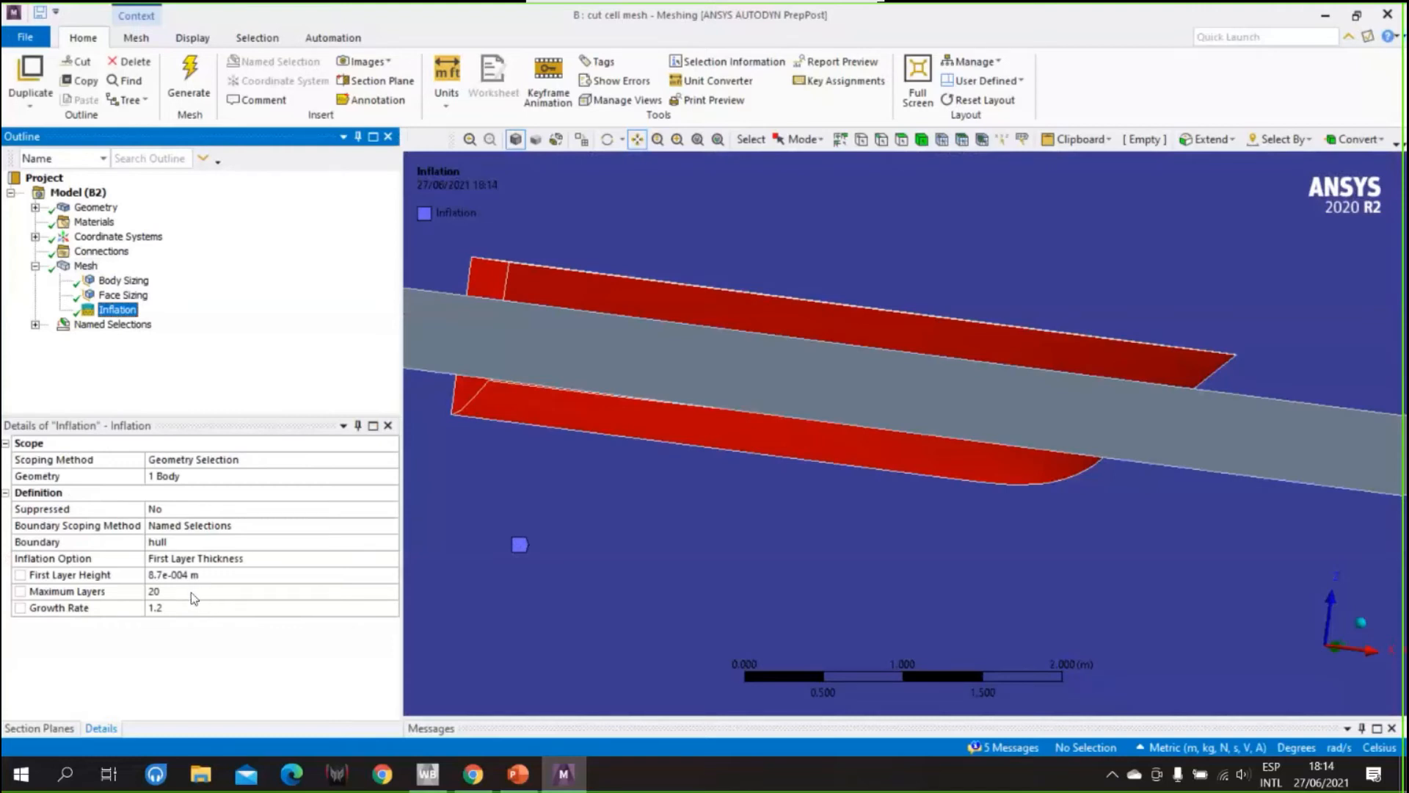
click(85, 266)
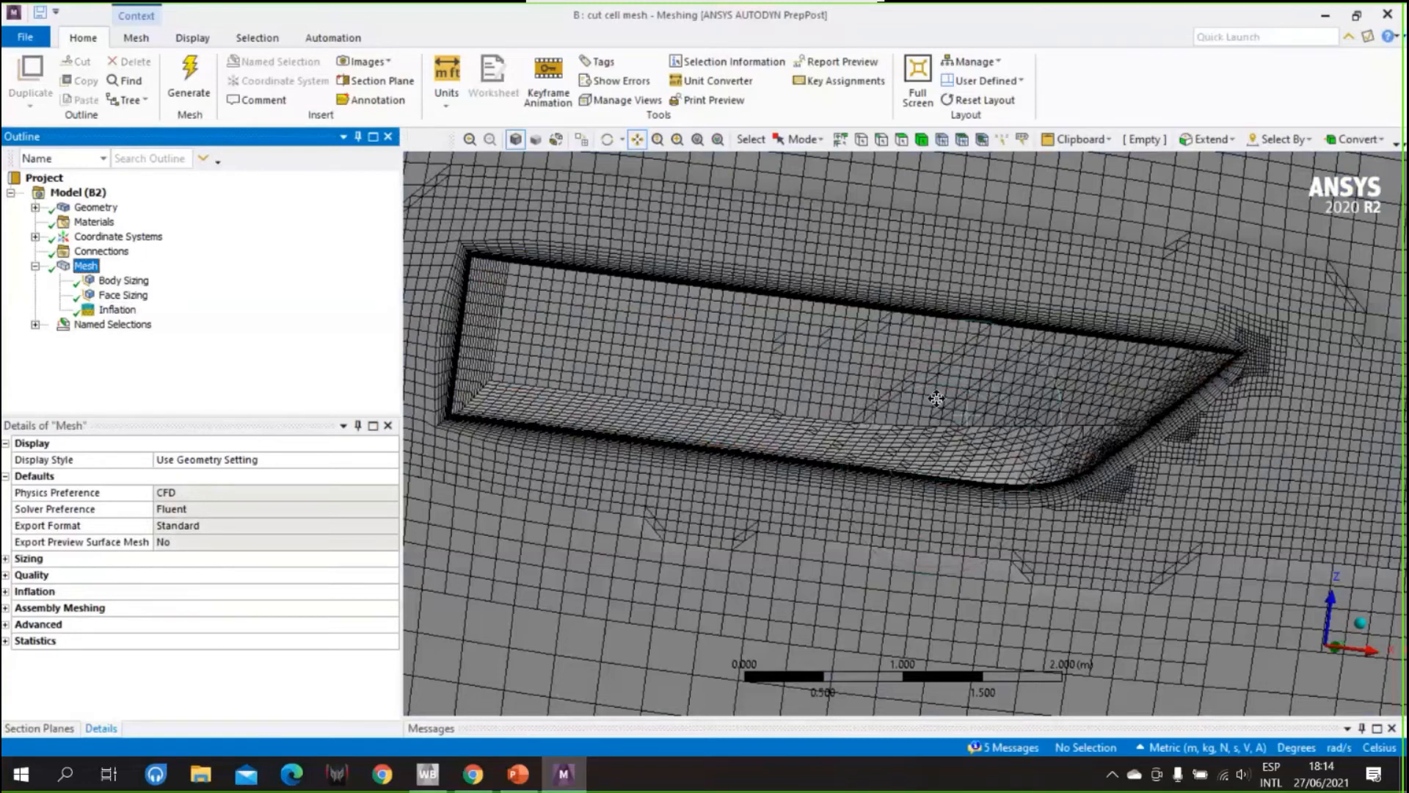
middle_drag(915, 381, 963, 405)
scroll(963, 406, up, 2)
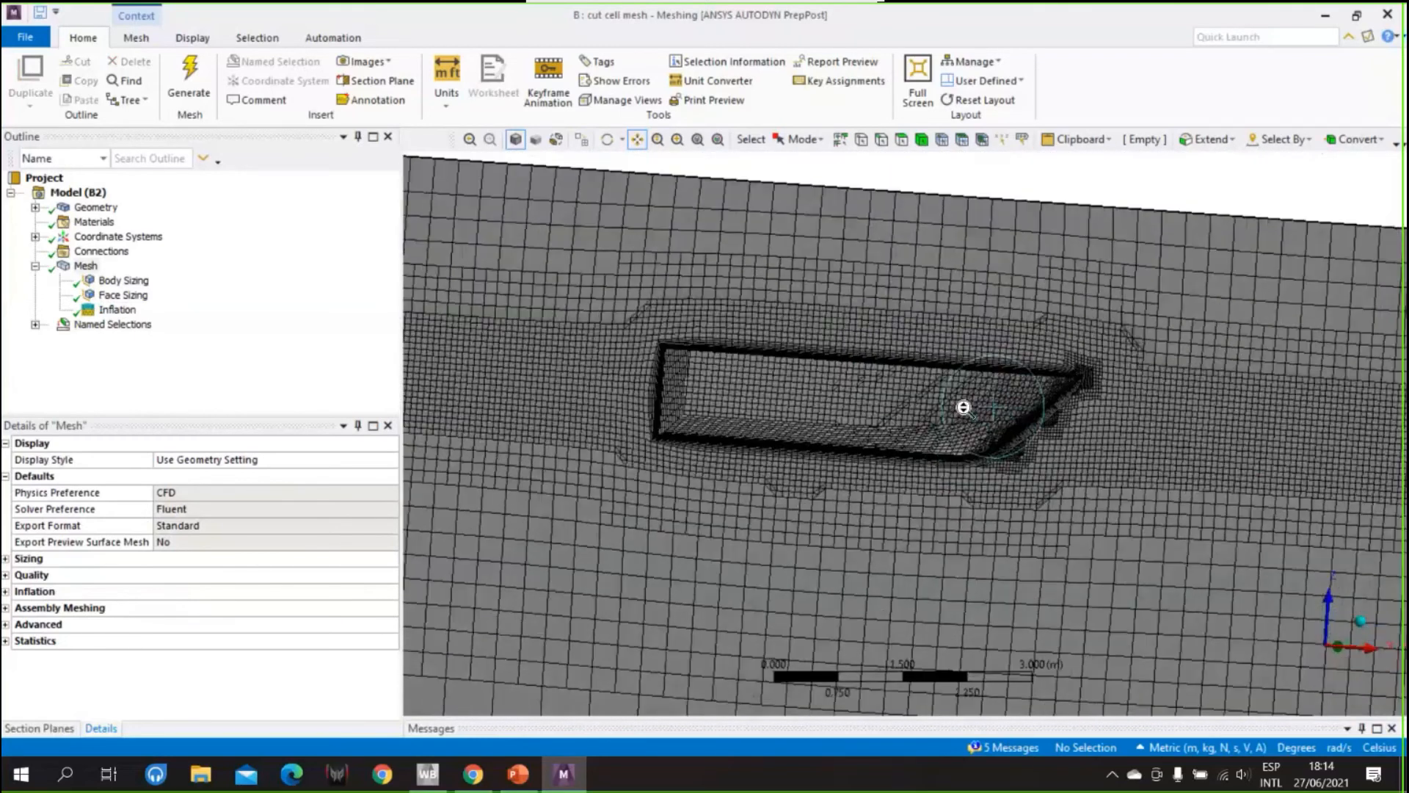
scroll(971, 408, up, 1)
scroll(977, 409, up, 1)
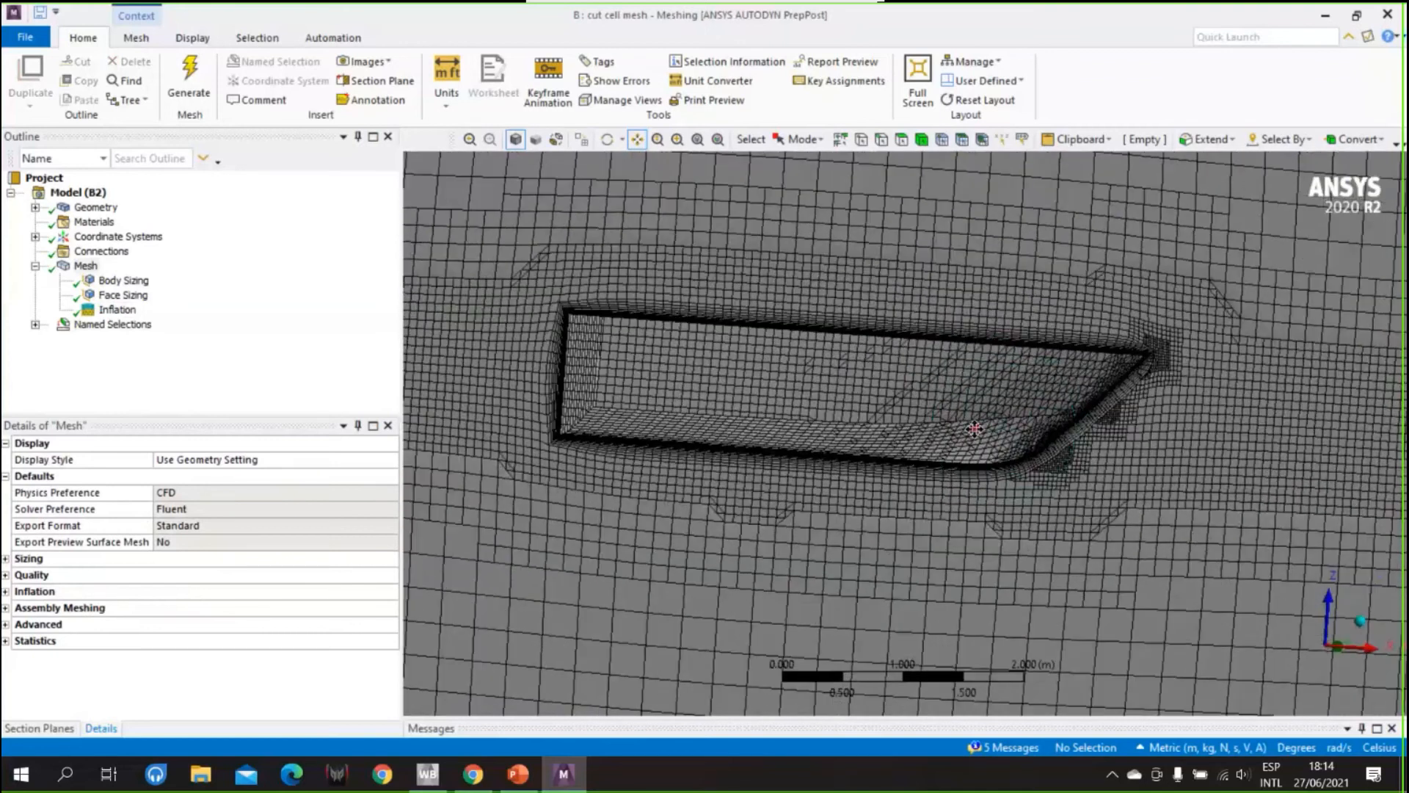
scroll(918, 423, up, 1)
scroll(915, 422, up, 2)
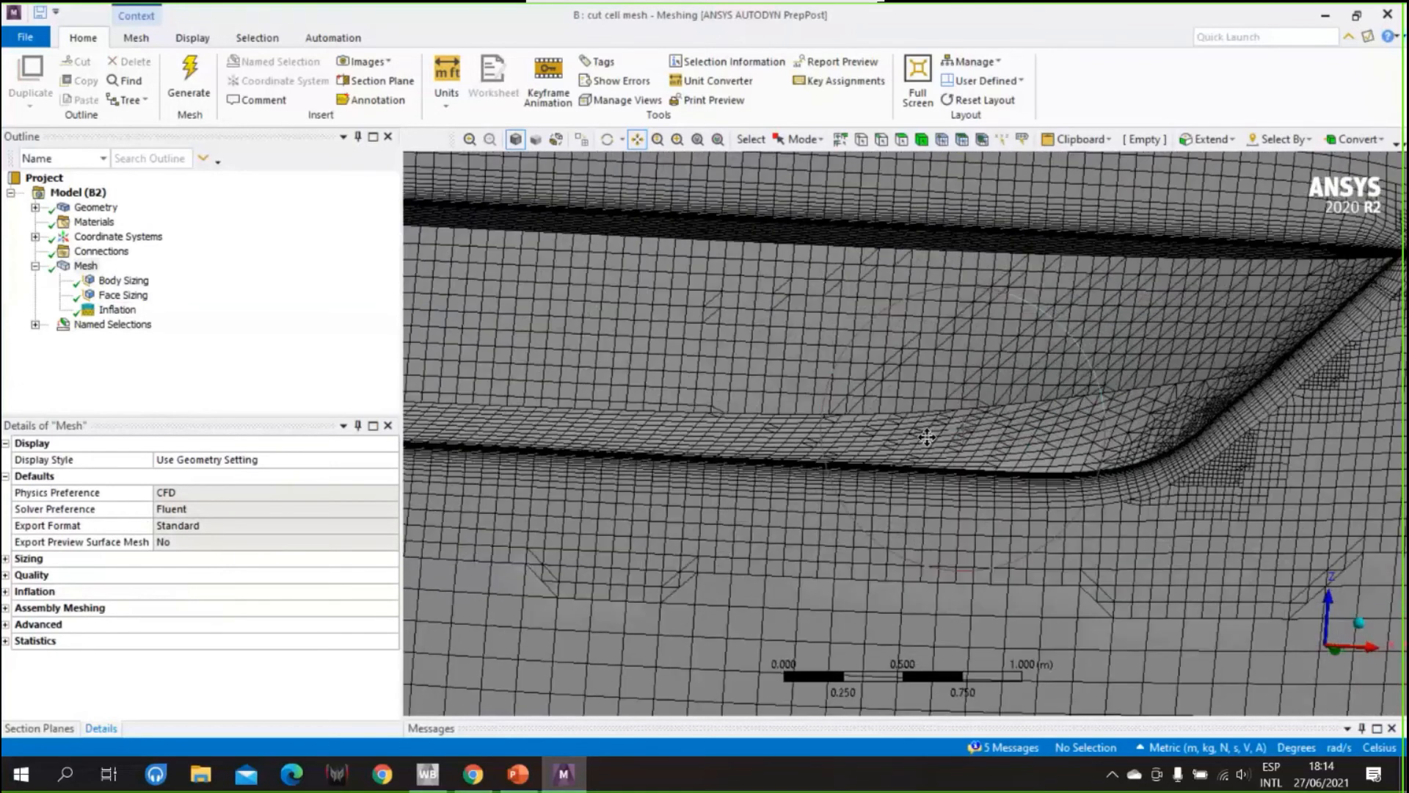
drag(927, 437, 1133, 400)
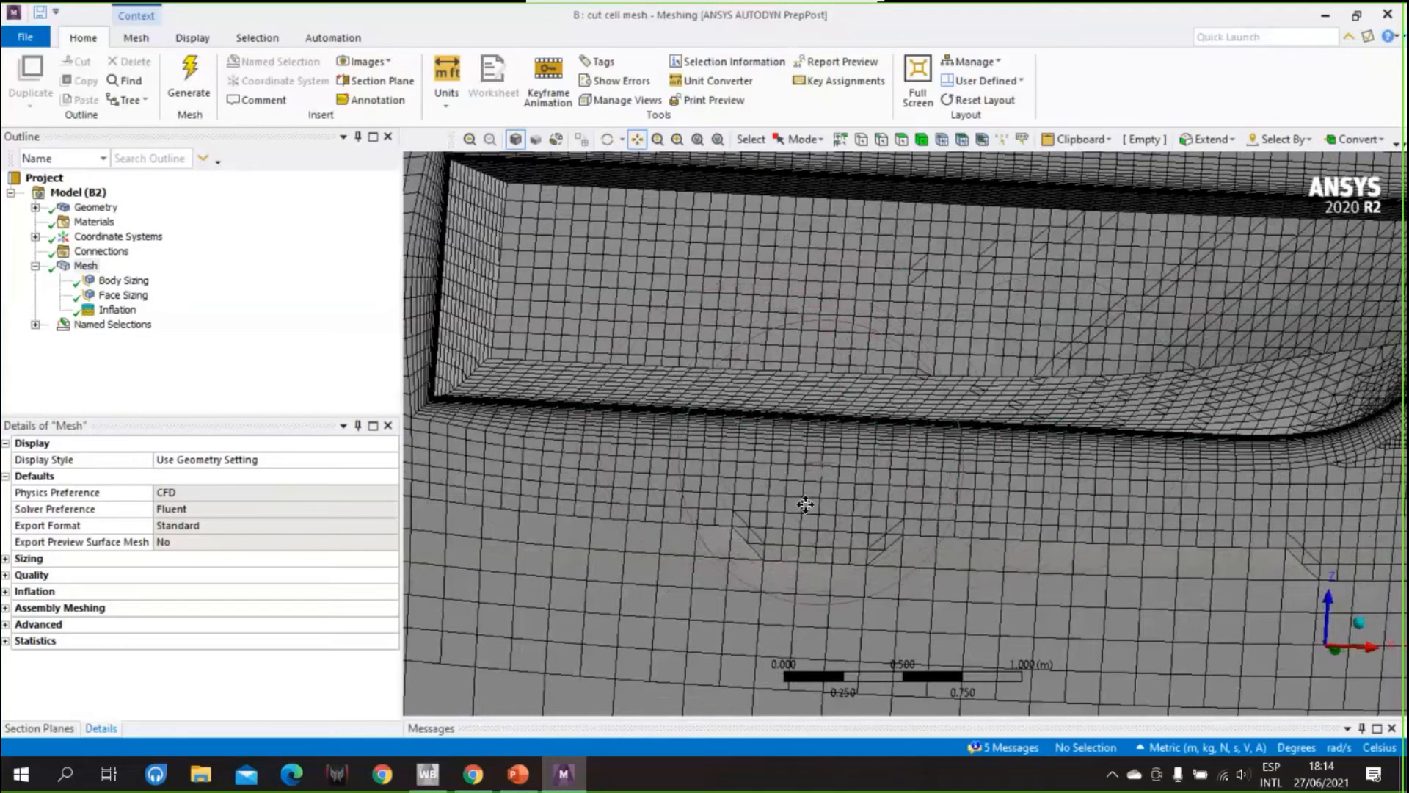
scroll(804, 510, down, 2)
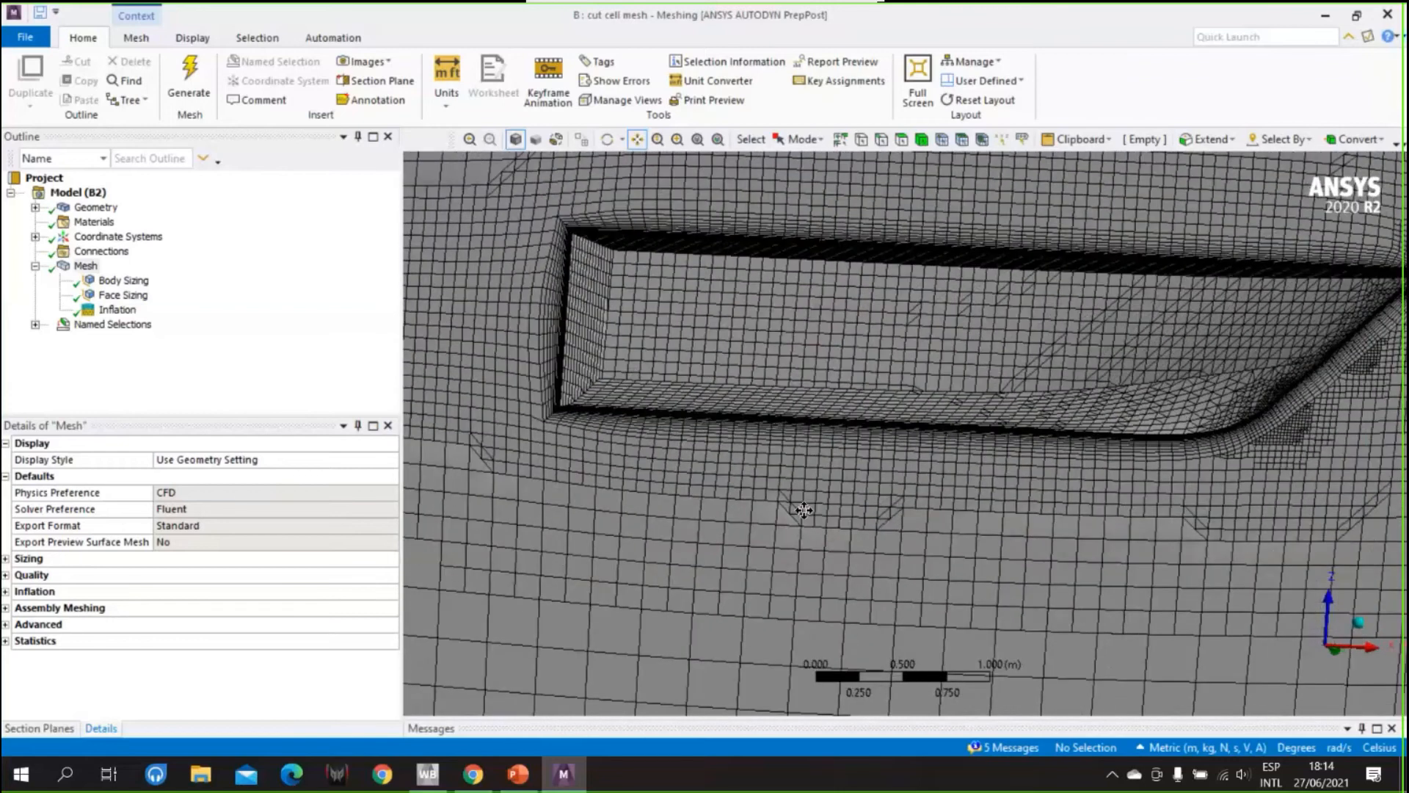
scroll(804, 510, down, 2)
- Examine the cut cell mesh from several angles, from the hull cavity out to the full fluid domain
middle_drag(1001, 366, 697, 332)
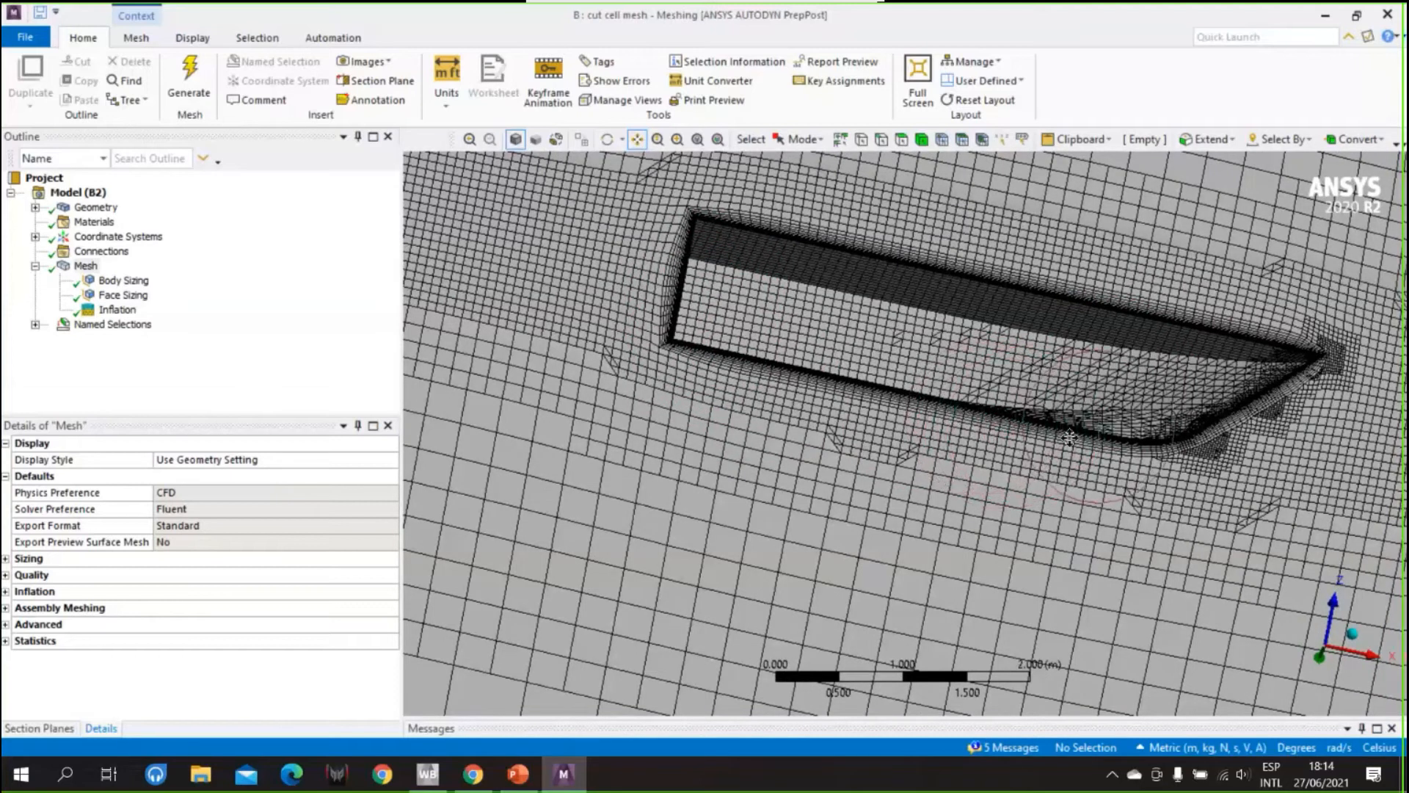
middle_drag(1021, 387, 1038, 495)
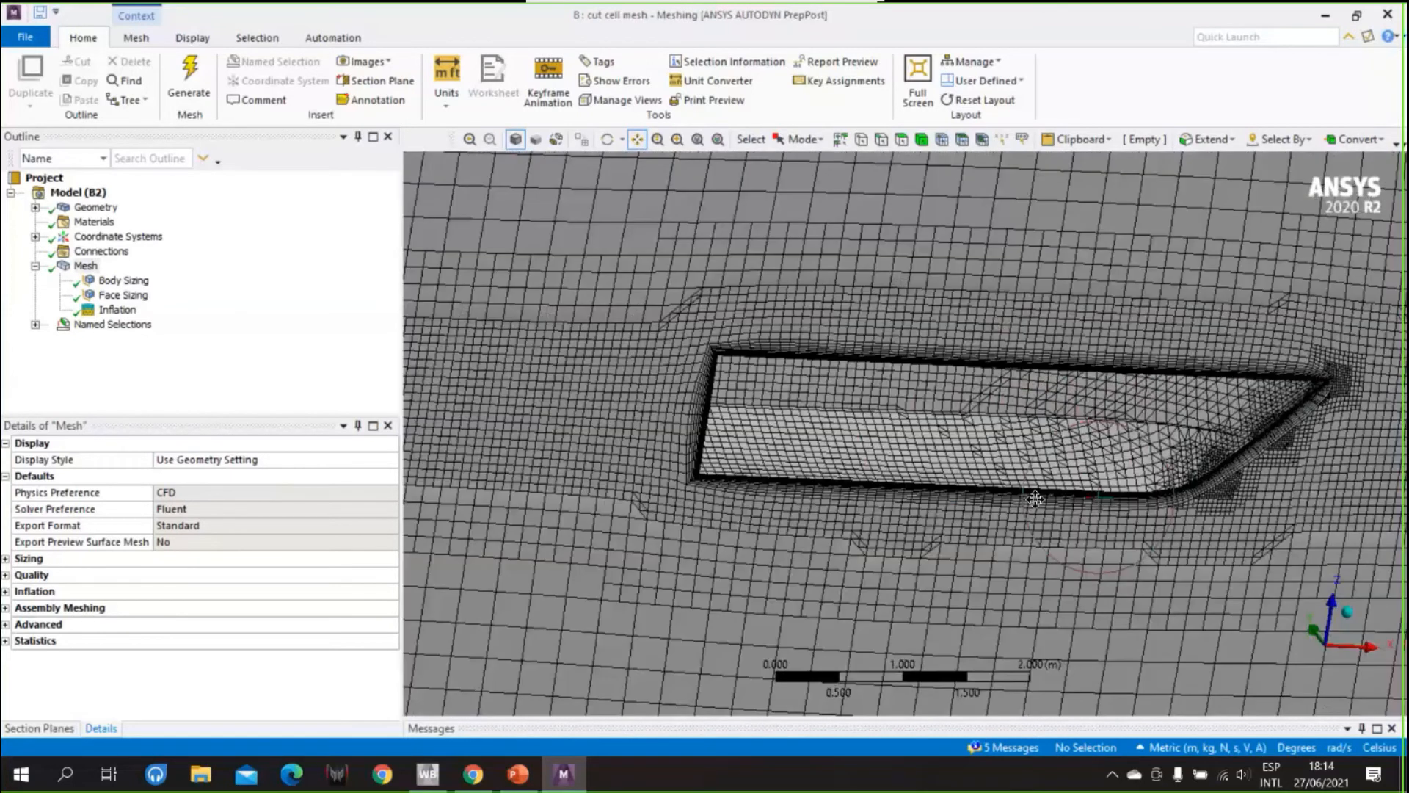
middle_drag(978, 412, 941, 366)
middle_drag(1029, 377, 1010, 395)
scroll(1010, 394, down, 2)
scroll(1010, 394, down, 5)
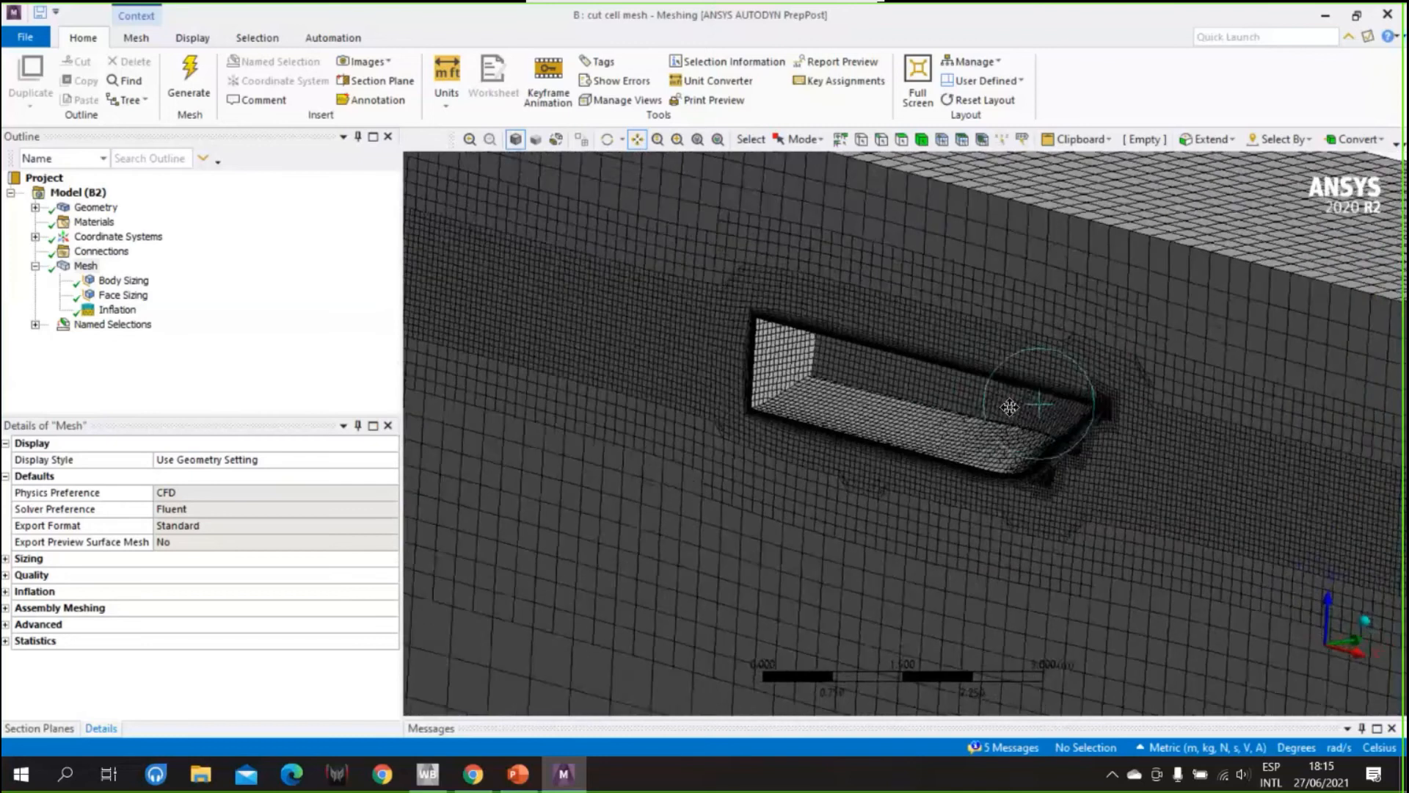
scroll(1004, 420, down, 1)
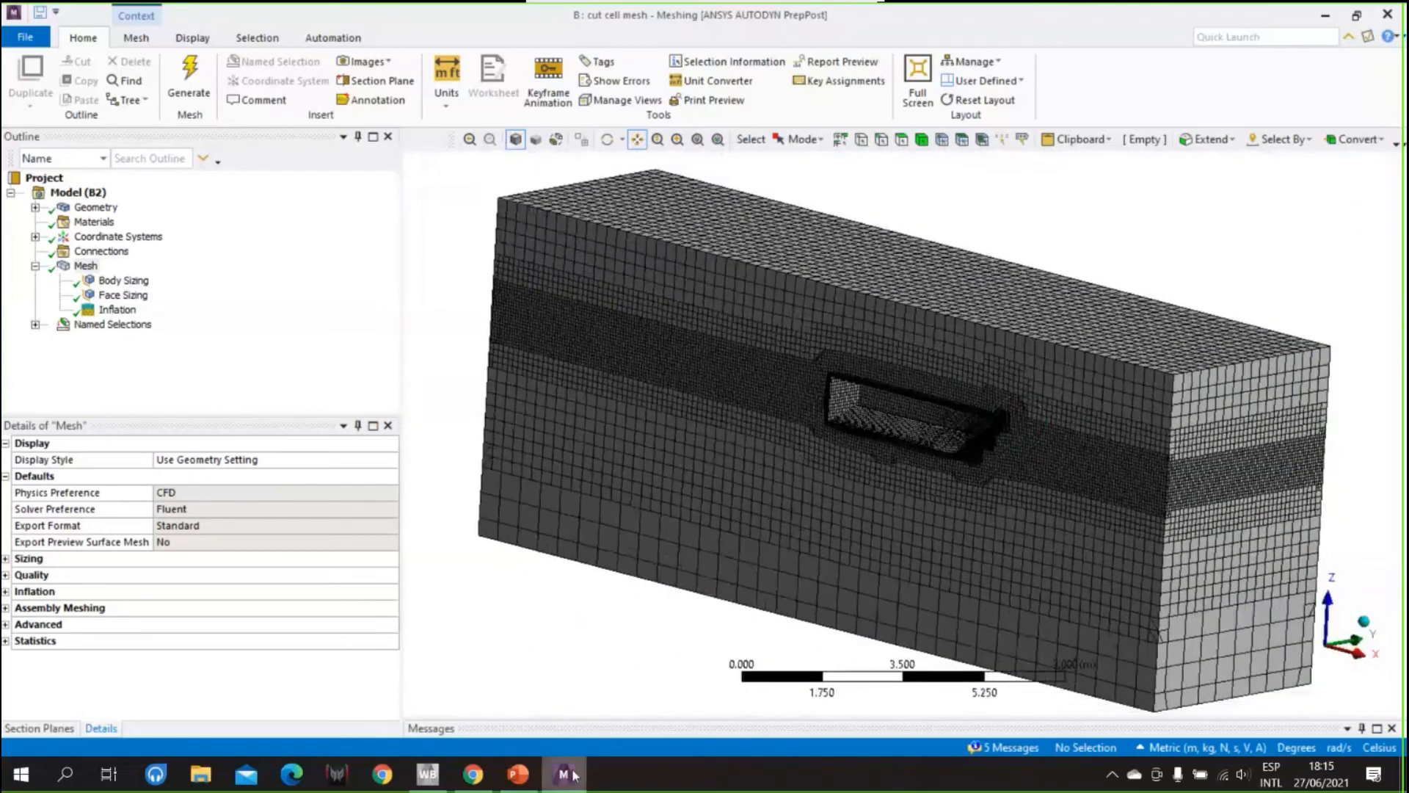
- Switch to PowerPoint and present the "Condiciones de Frontera" slide full screen to review the boundary conditions
click(518, 774)
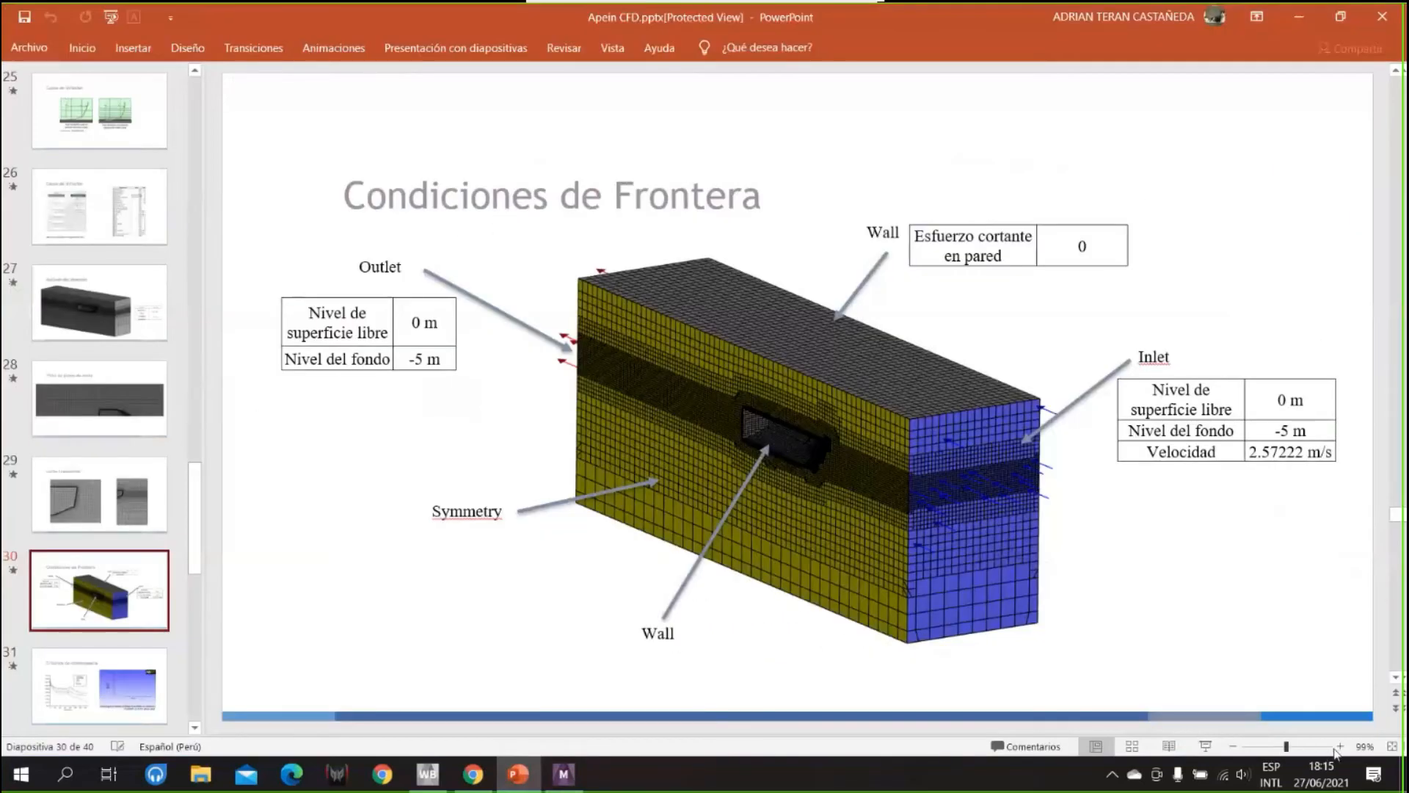
click(1207, 746)
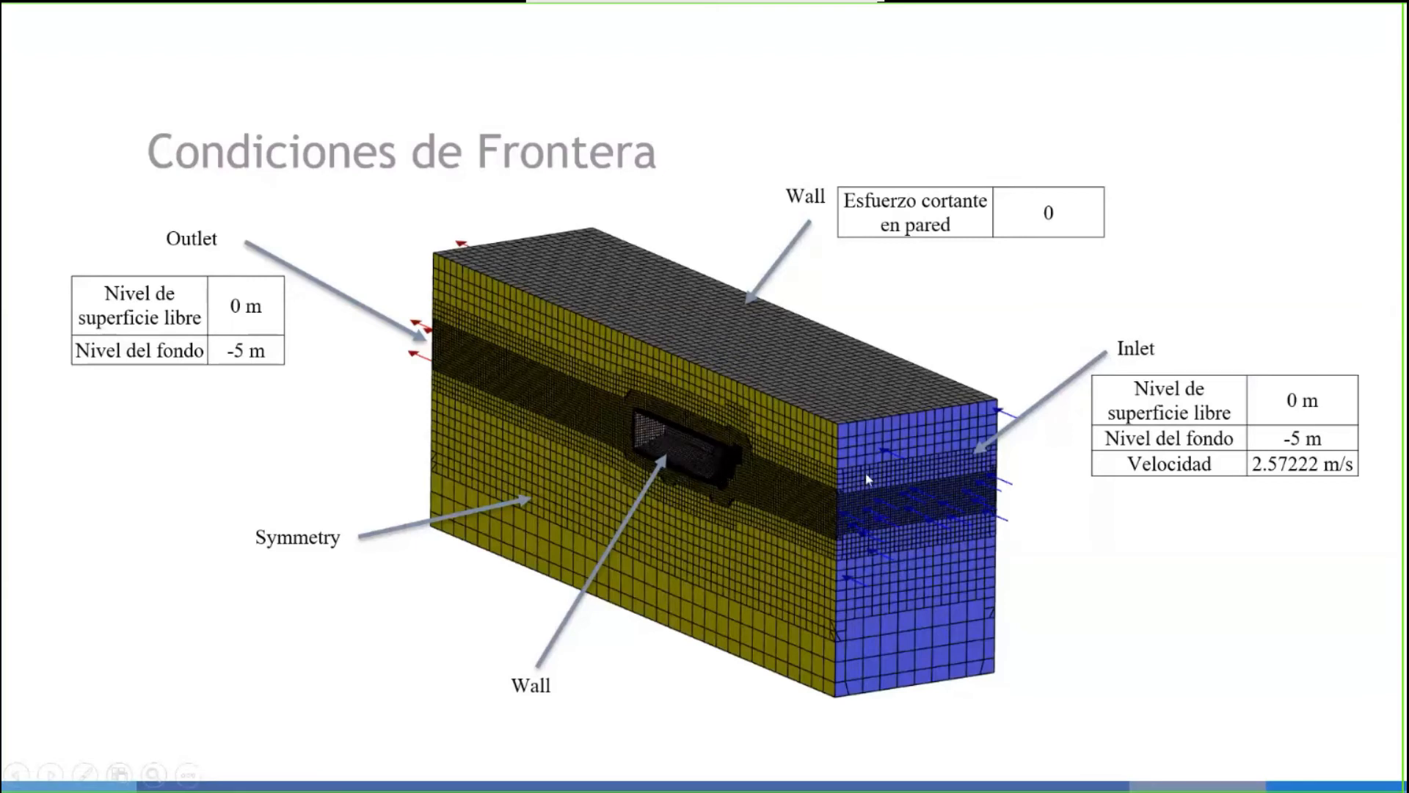
key(Escape)
- Return to the cut cell mesh in ANSYS Meshing and close its window
click(570, 778)
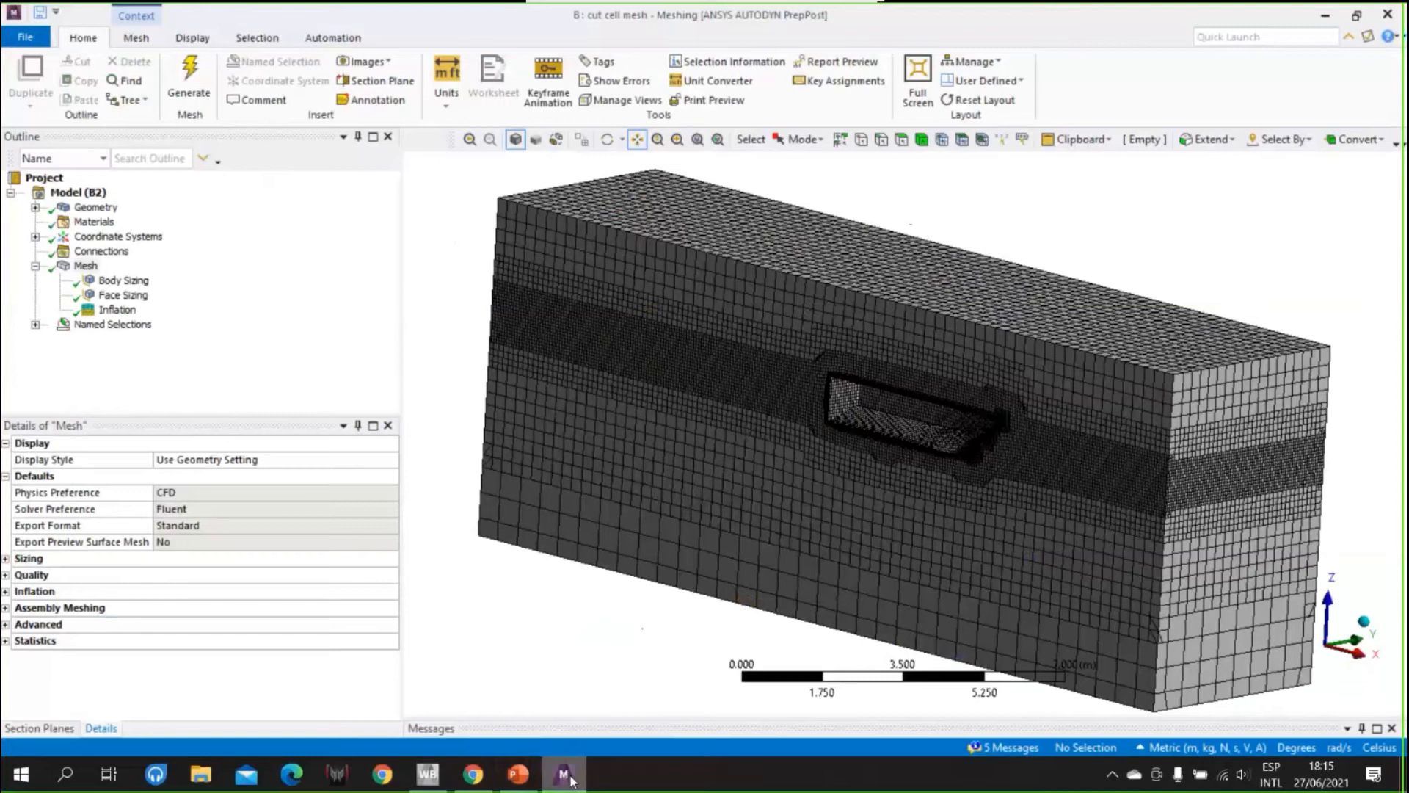
scroll(947, 381, up, 1)
scroll(949, 383, down, 1)
mouse_move(973, 412)
middle_down()
mouse_move(978, 384)
mouse_move(982, 415)
middle_up()
click(1387, 14)
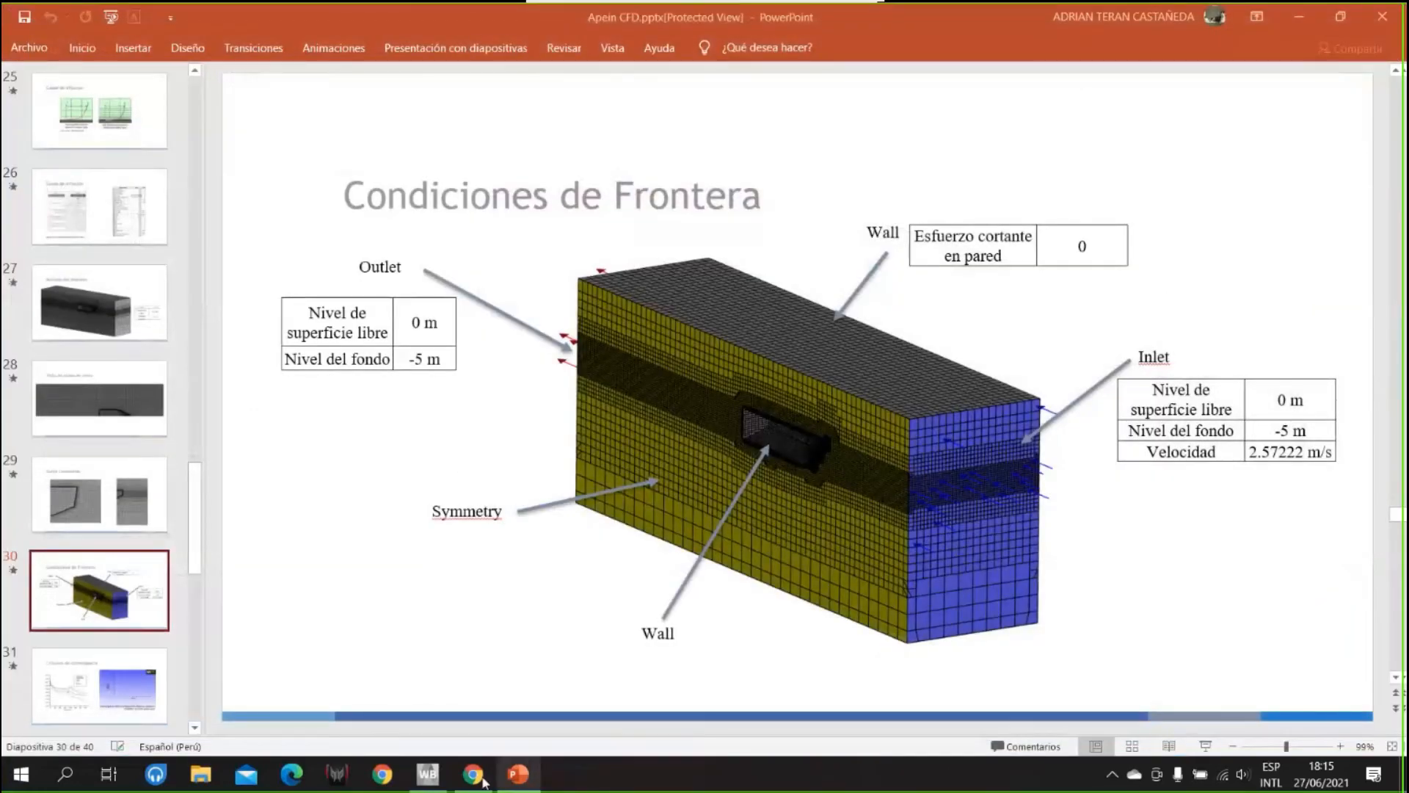
- Switch to Workbench, add a standalone Fluent system beside the tetra mesh system, and link the cut cell mesh to its Setup
click(428, 773)
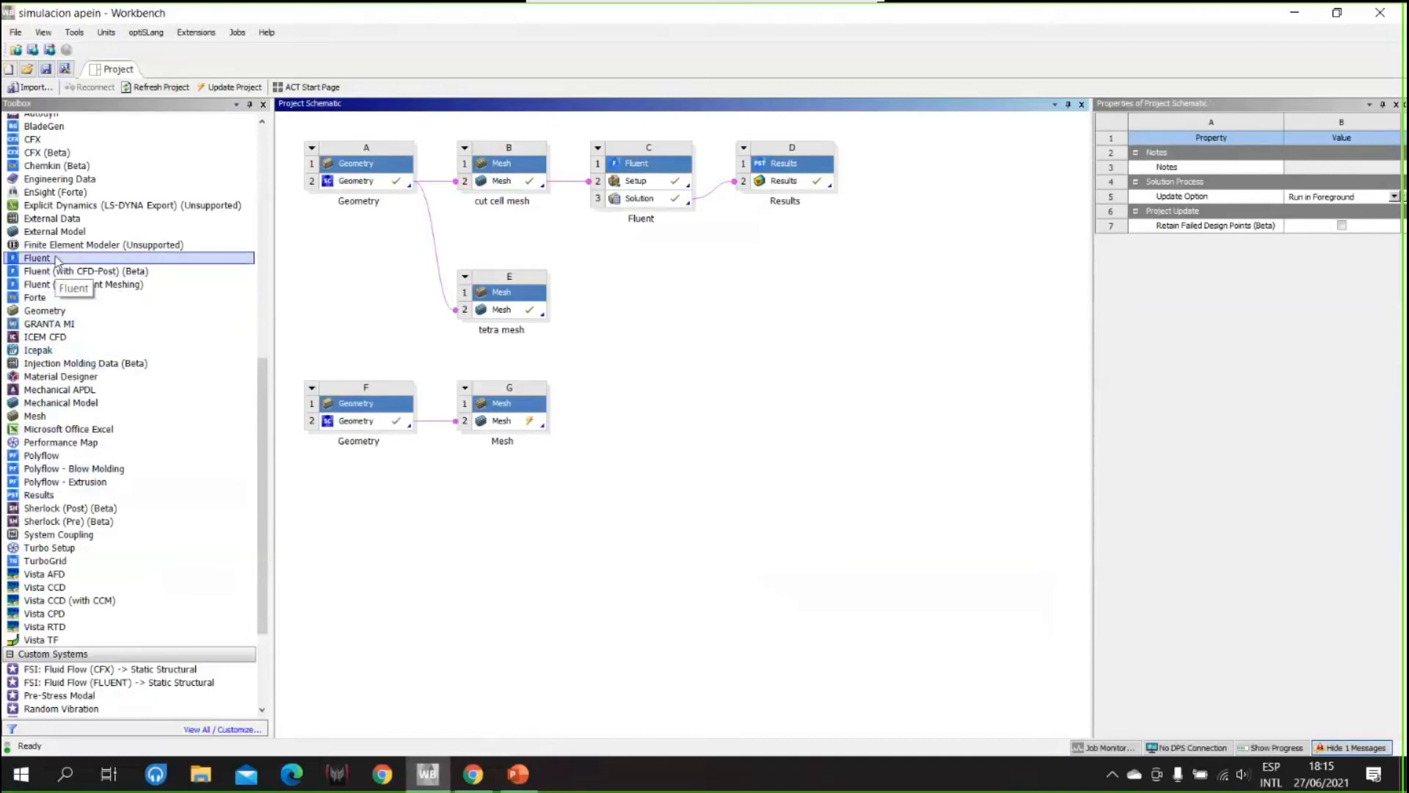
drag(55, 260, 660, 288)
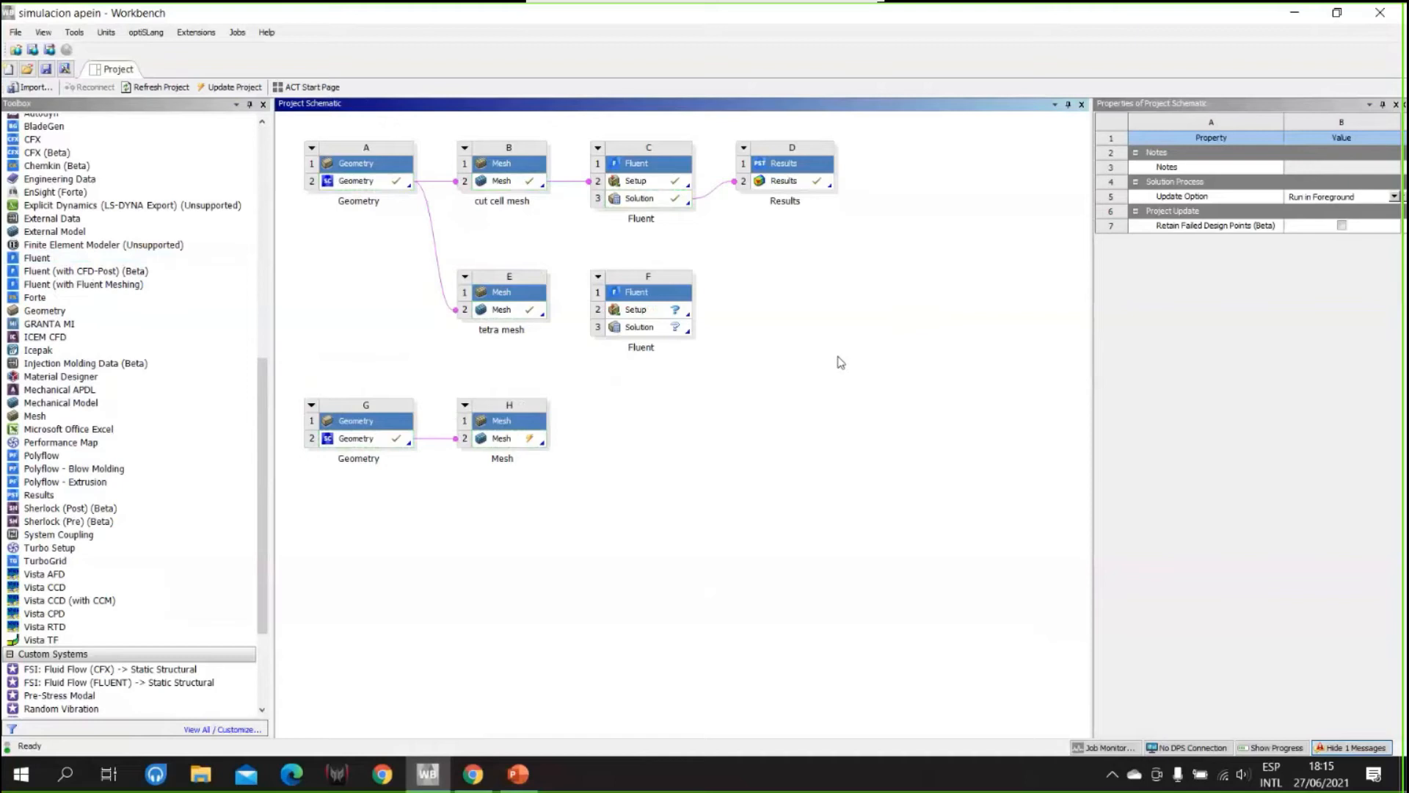
click(504, 182)
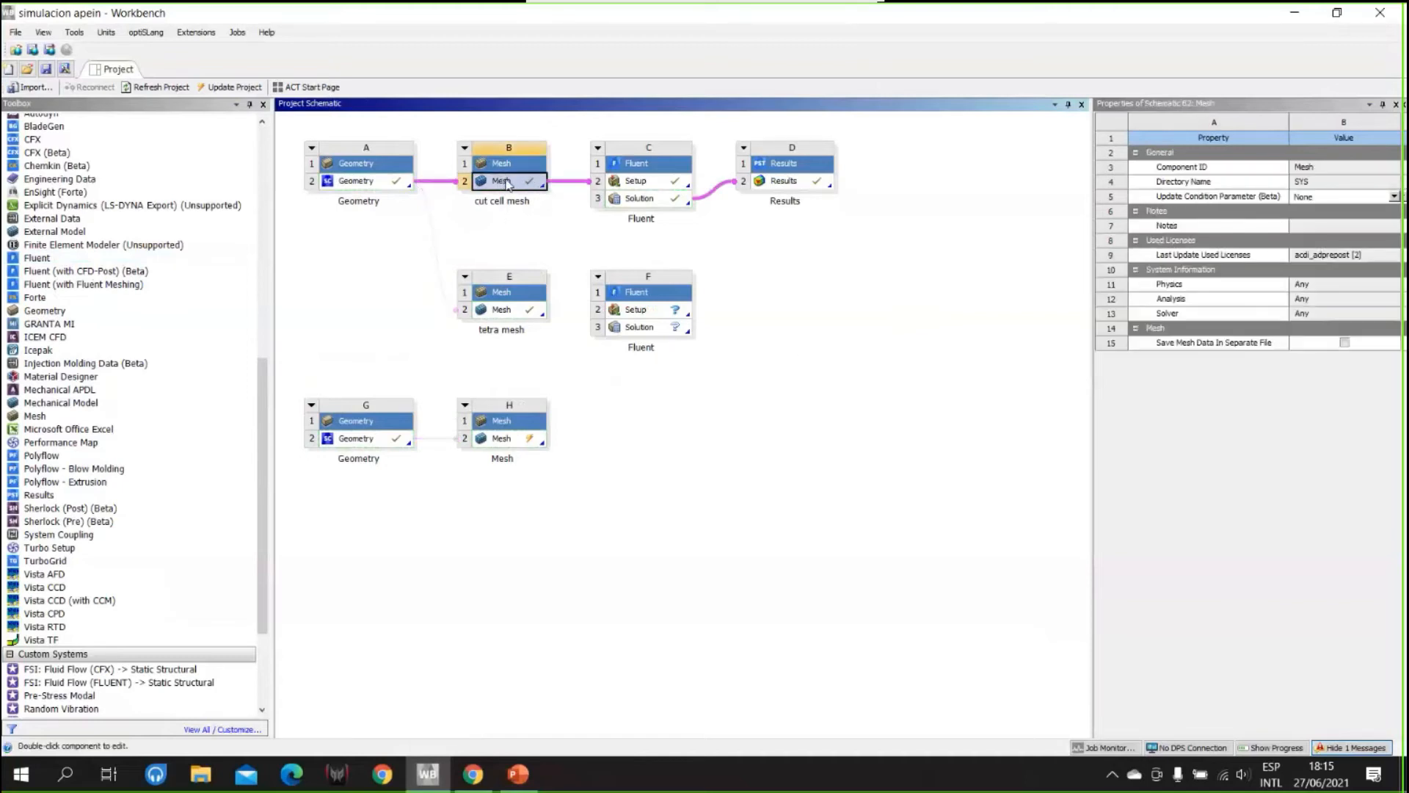
drag(516, 181, 624, 309)
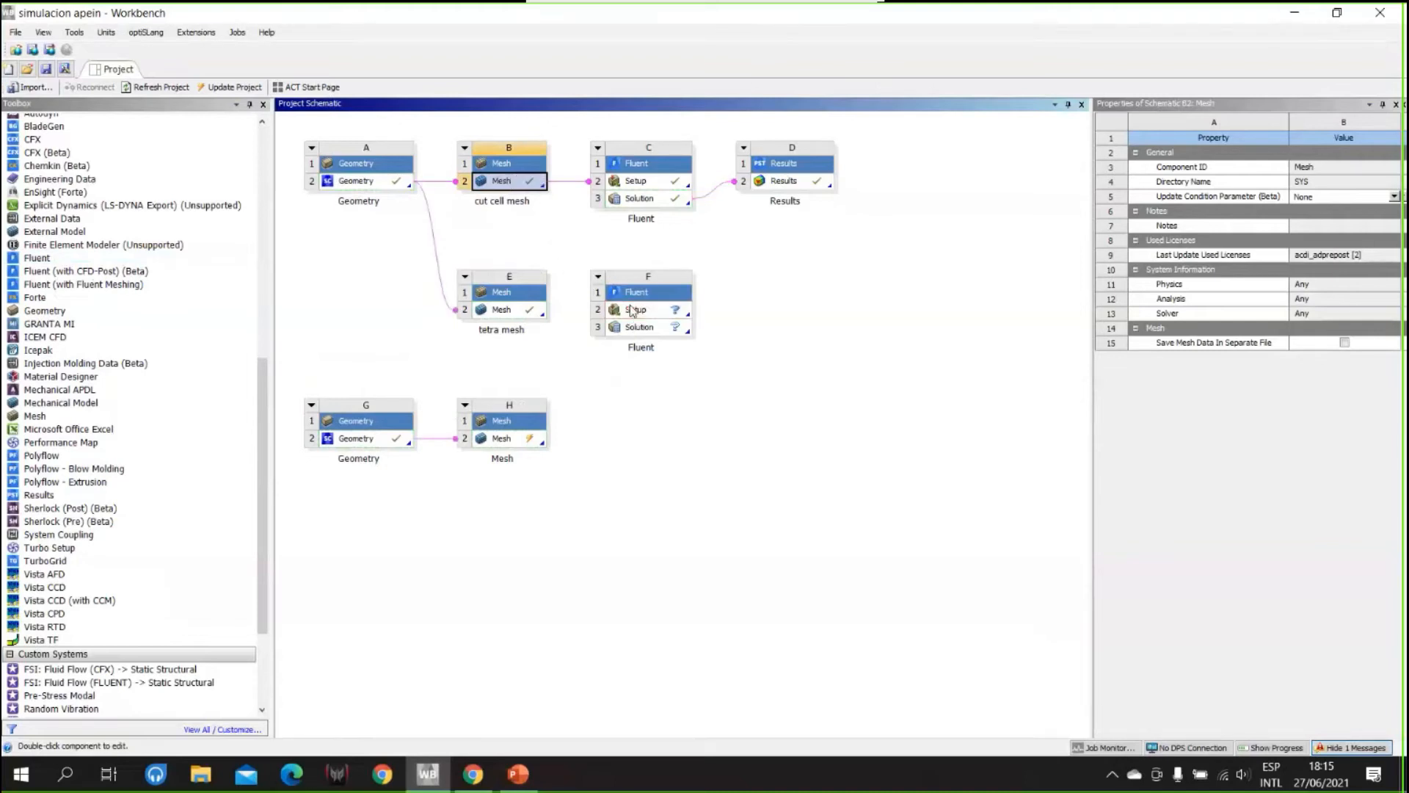
click(799, 332)
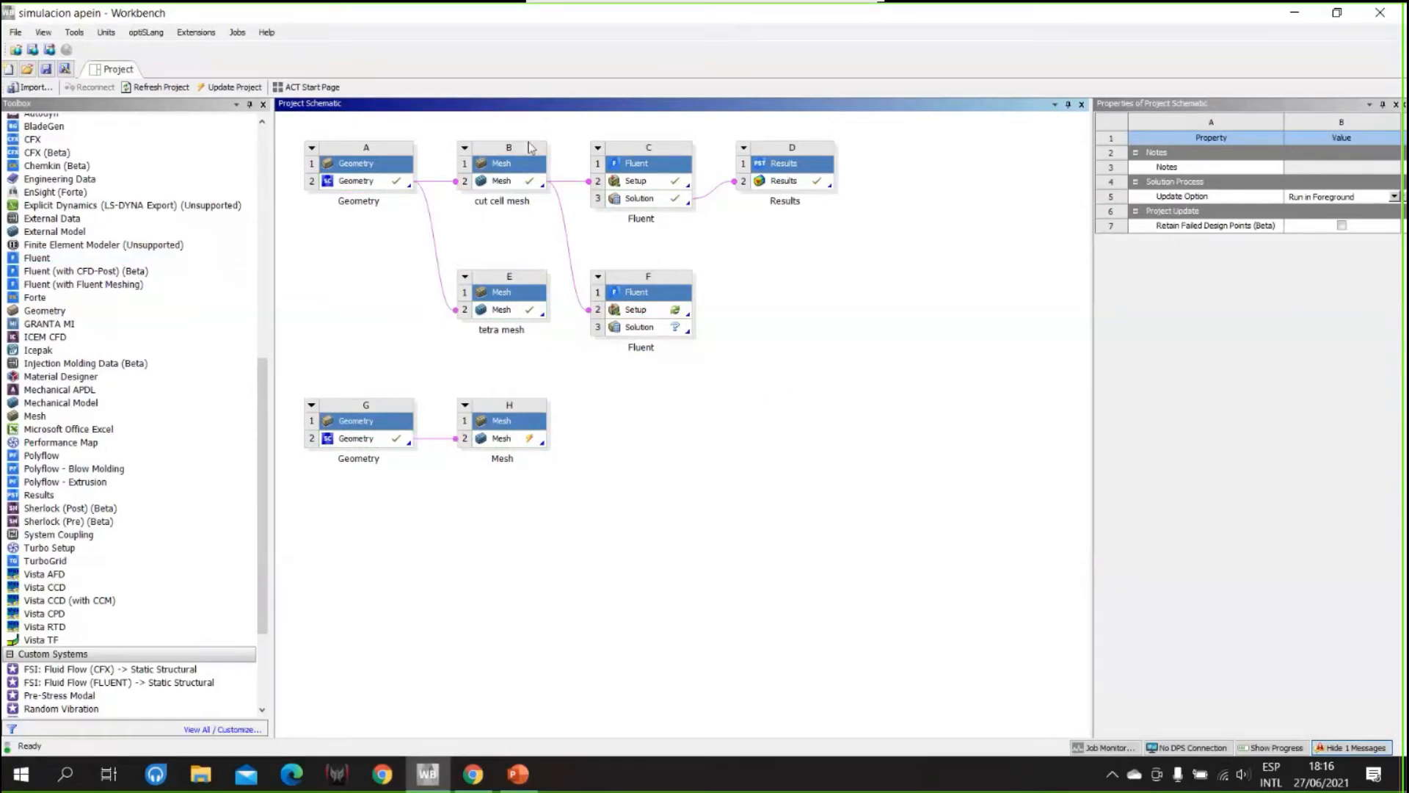
- Open the tetra mesh system in ANSYS Meshing and examine its tetrahedral mesh around the hull
double_click(514, 312)
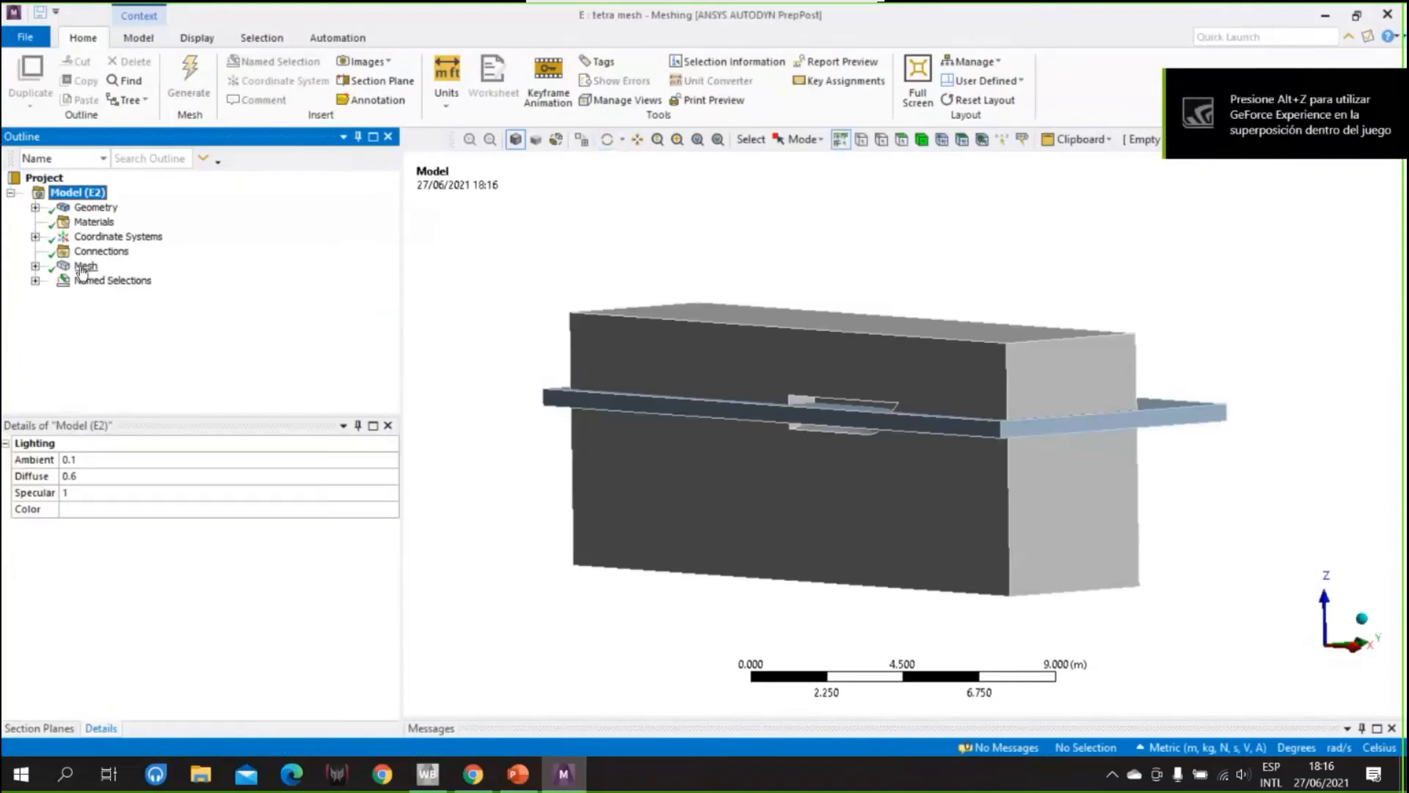
click(84, 266)
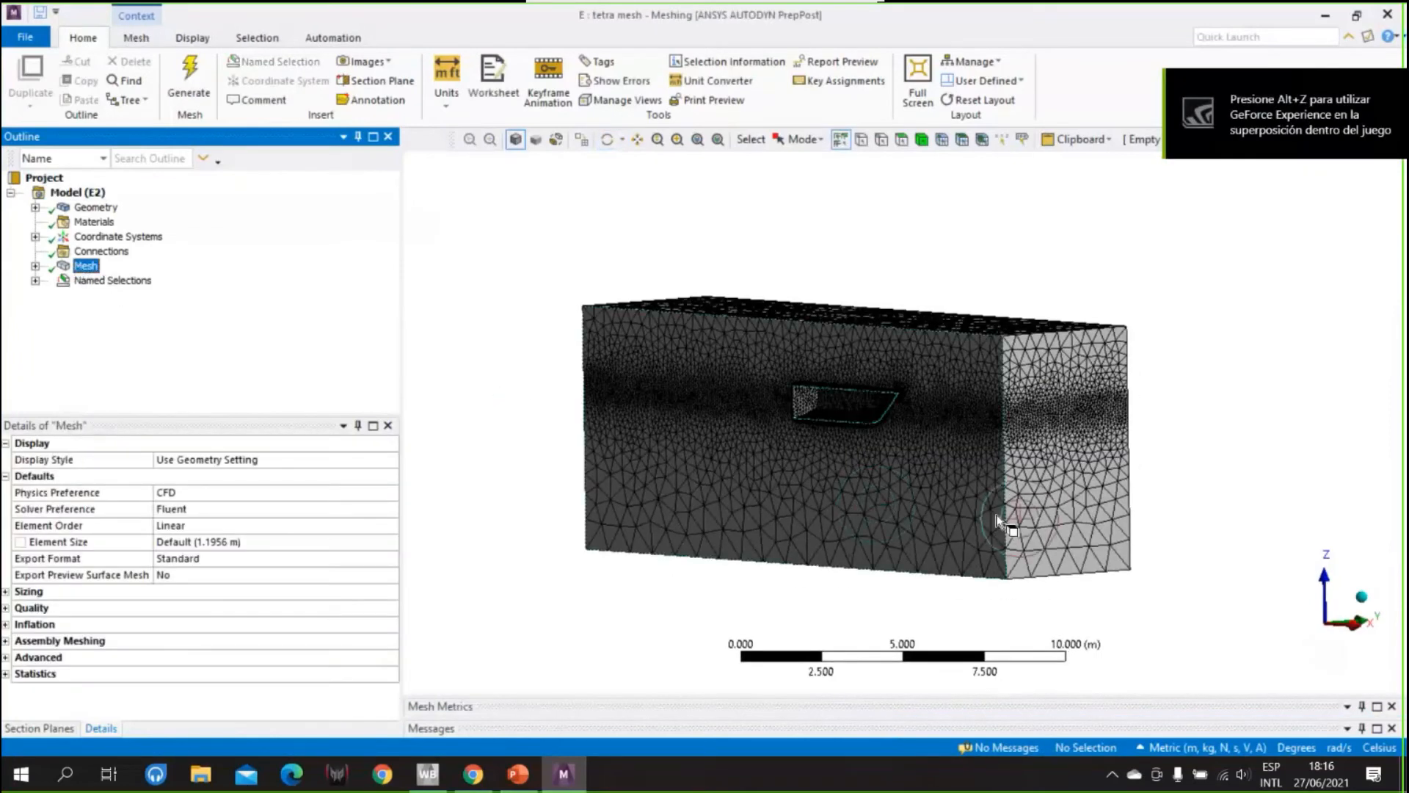
click(637, 139)
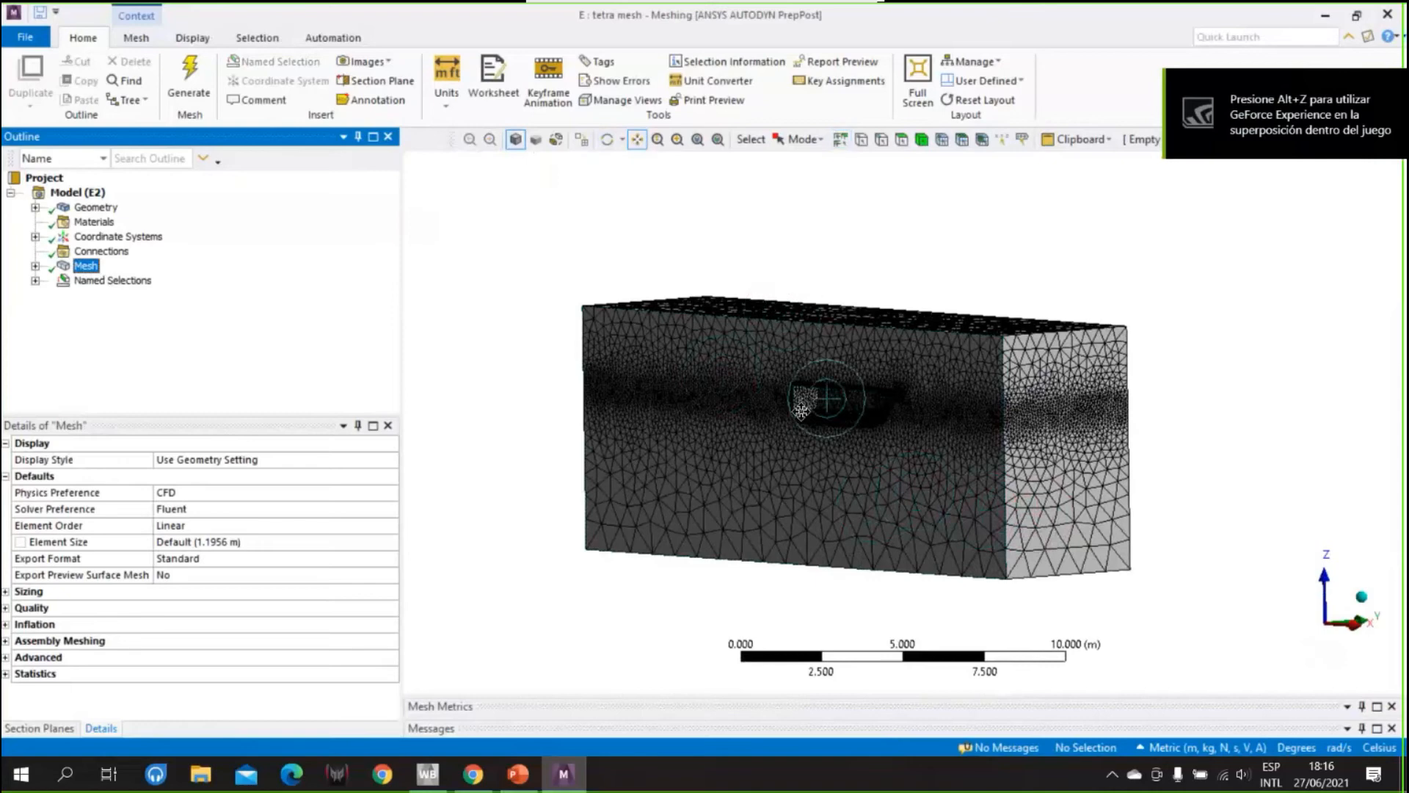
scroll(805, 409, up, 2)
scroll(805, 409, up, 5)
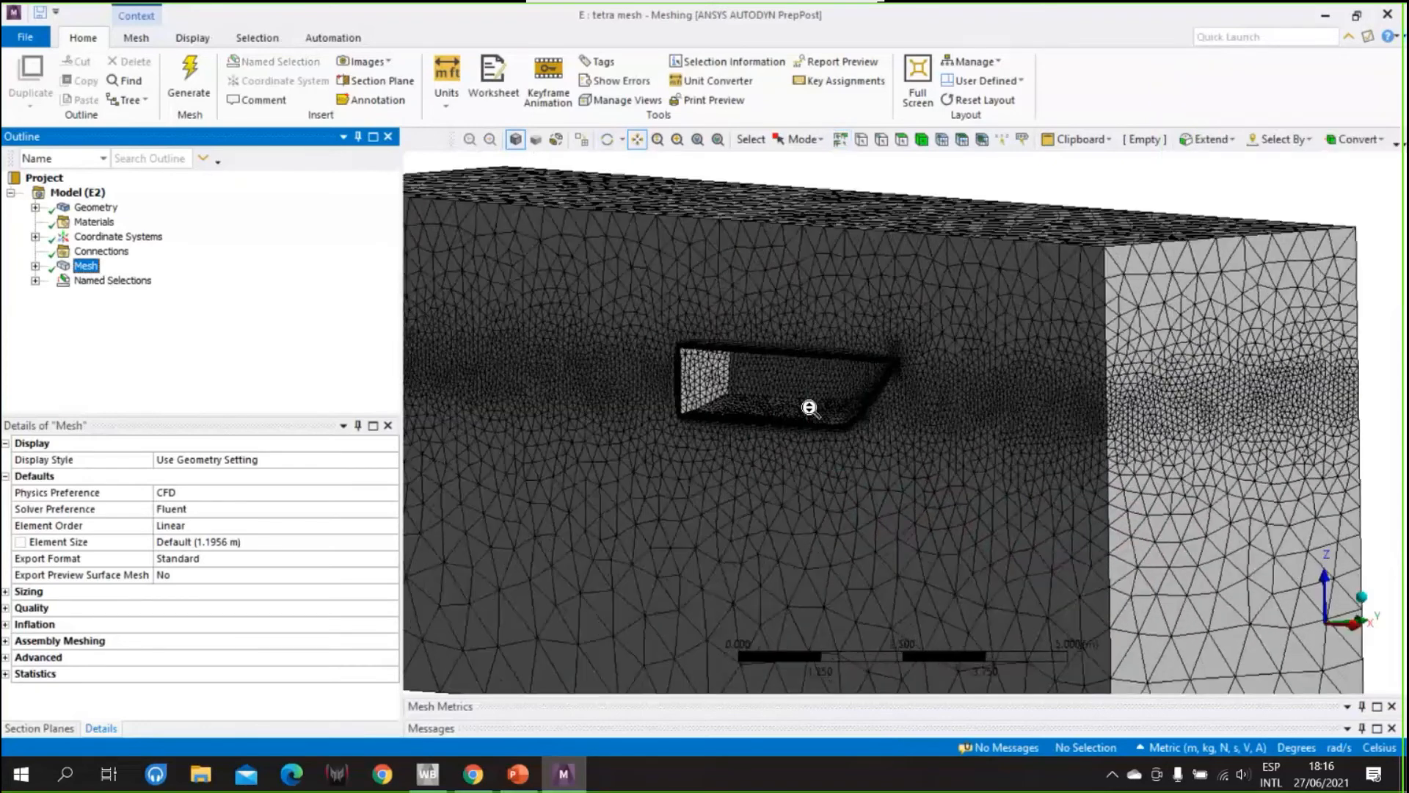
middle_drag(807, 389, 794, 362)
scroll(798, 364, down, 2)
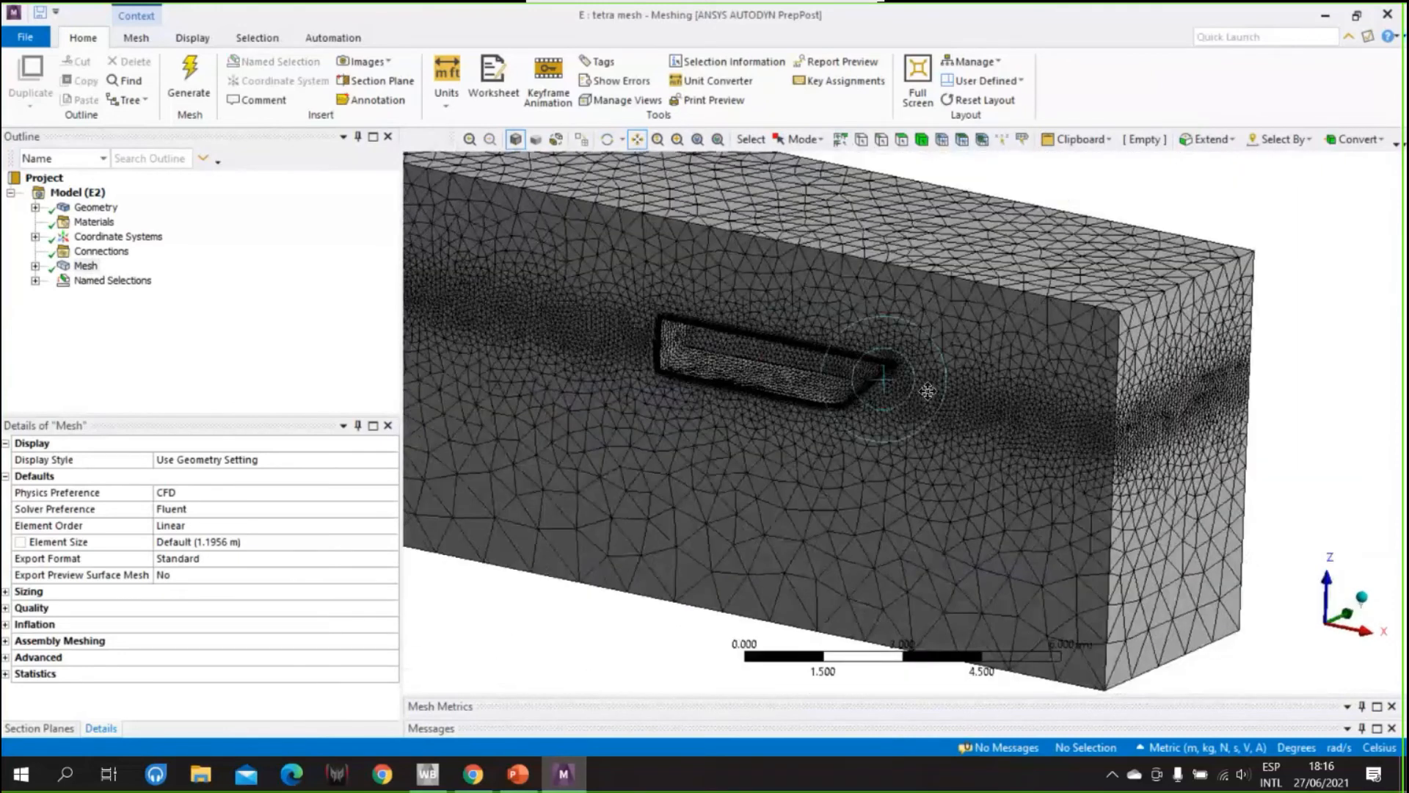
- Expand the tetra mesh's Statistics to check its node and element counts, and inspect the domain from other angles
click(87, 267)
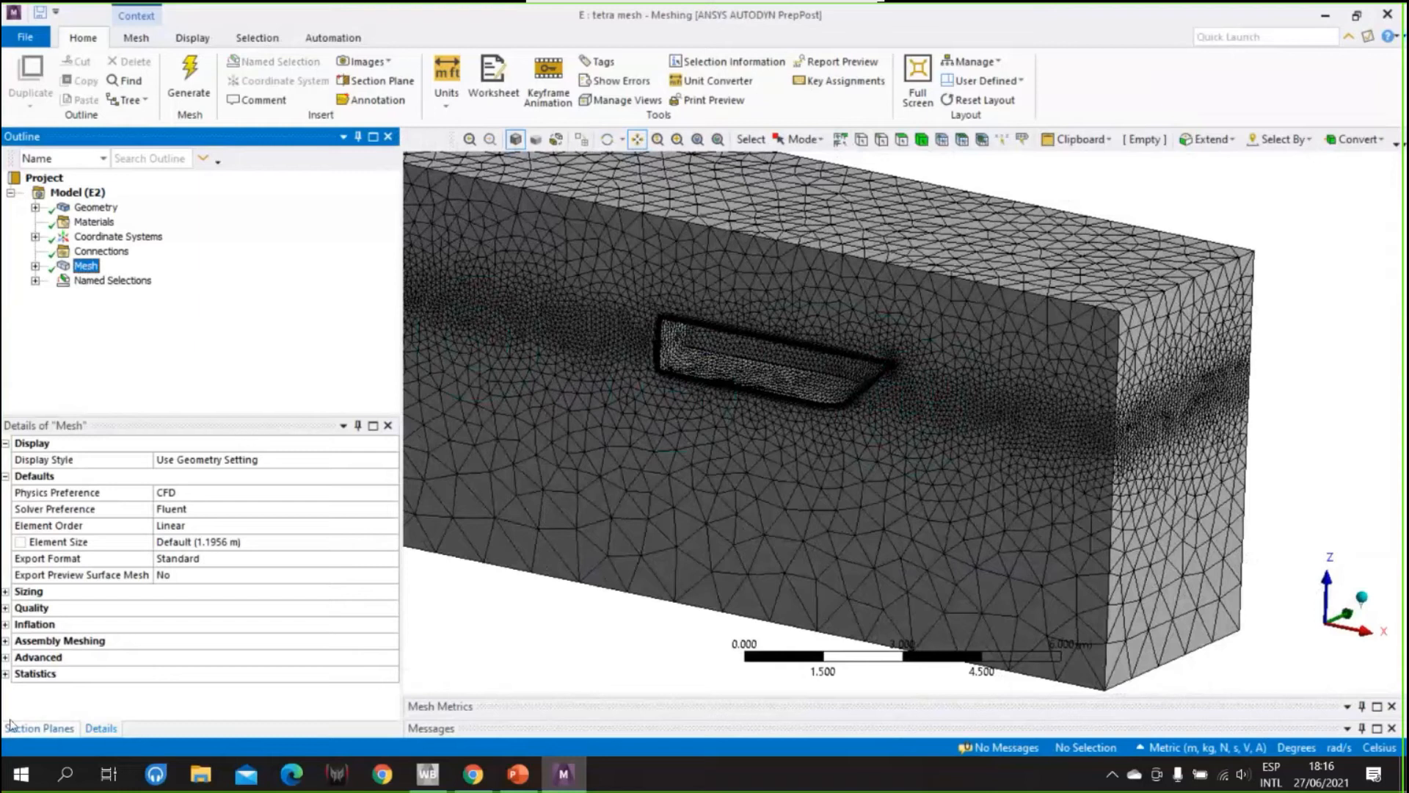
click(5, 673)
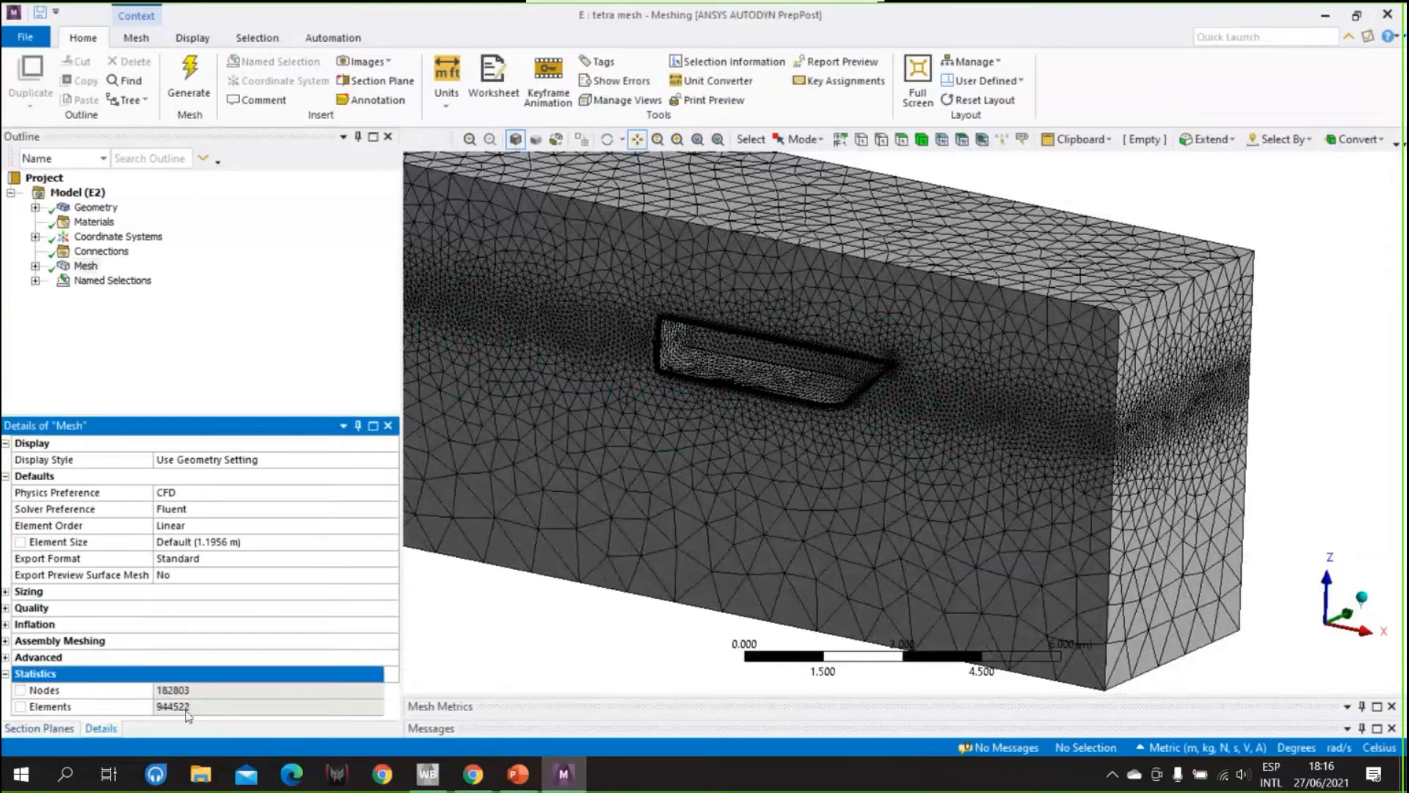
click(187, 707)
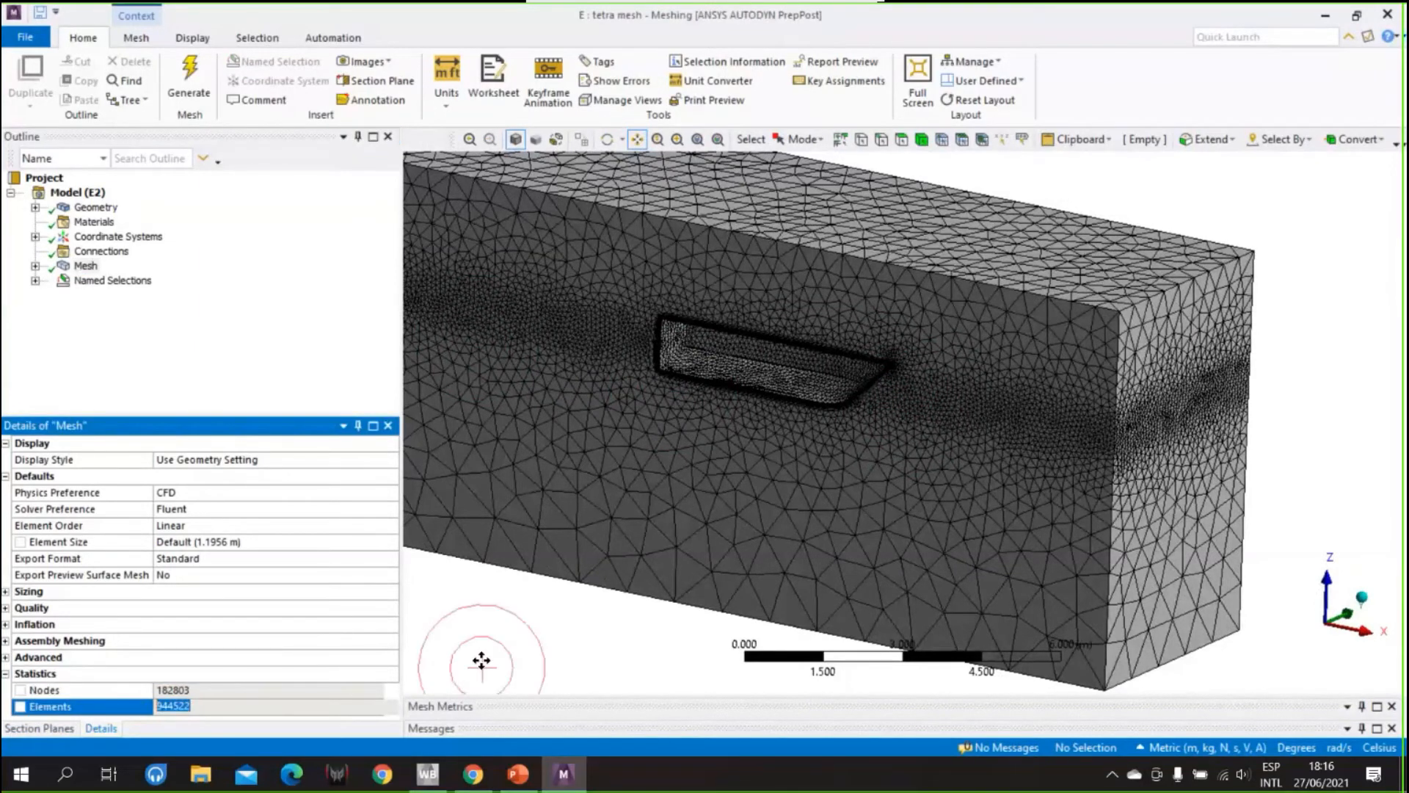
click(482, 662)
middle_drag(747, 360, 789, 420)
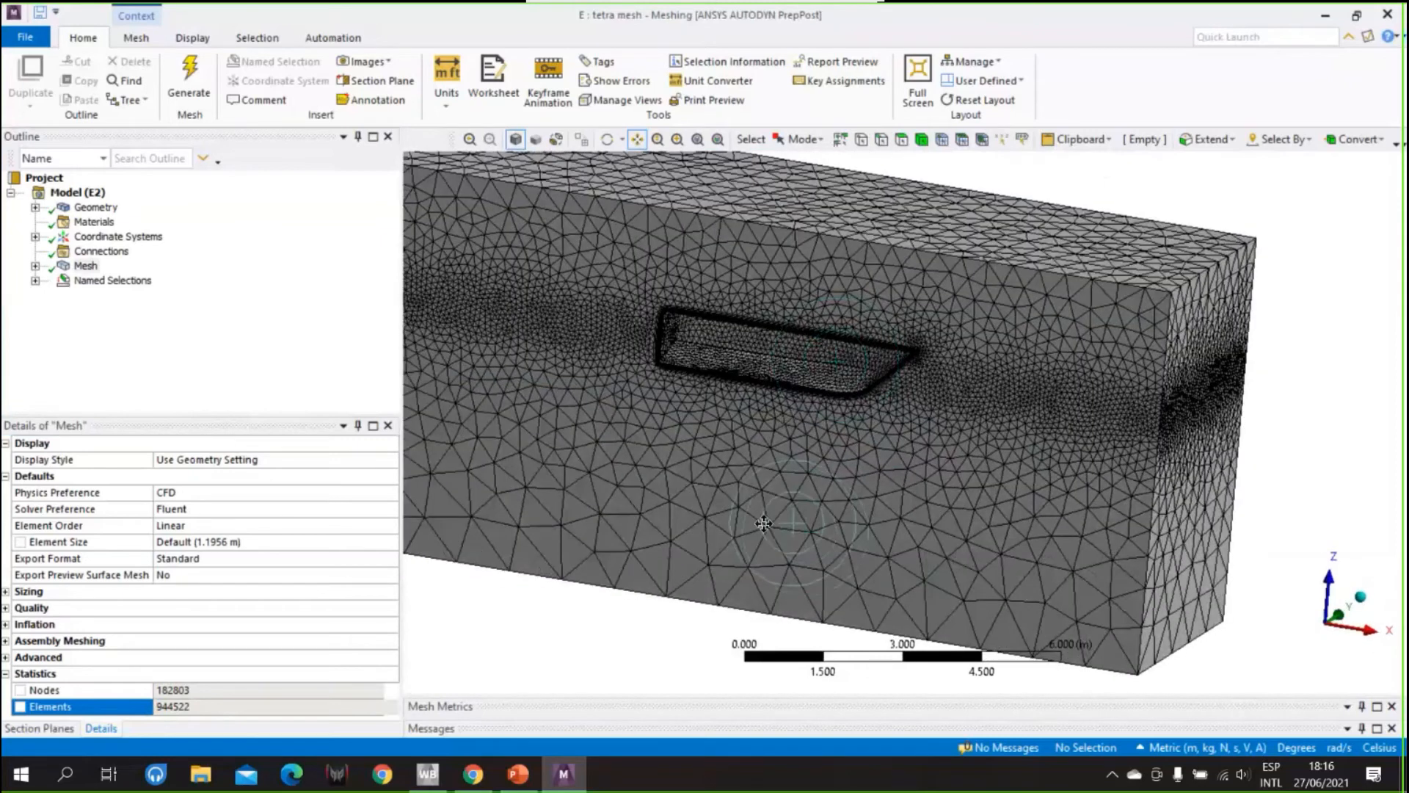
middle_drag(775, 358, 984, 355)
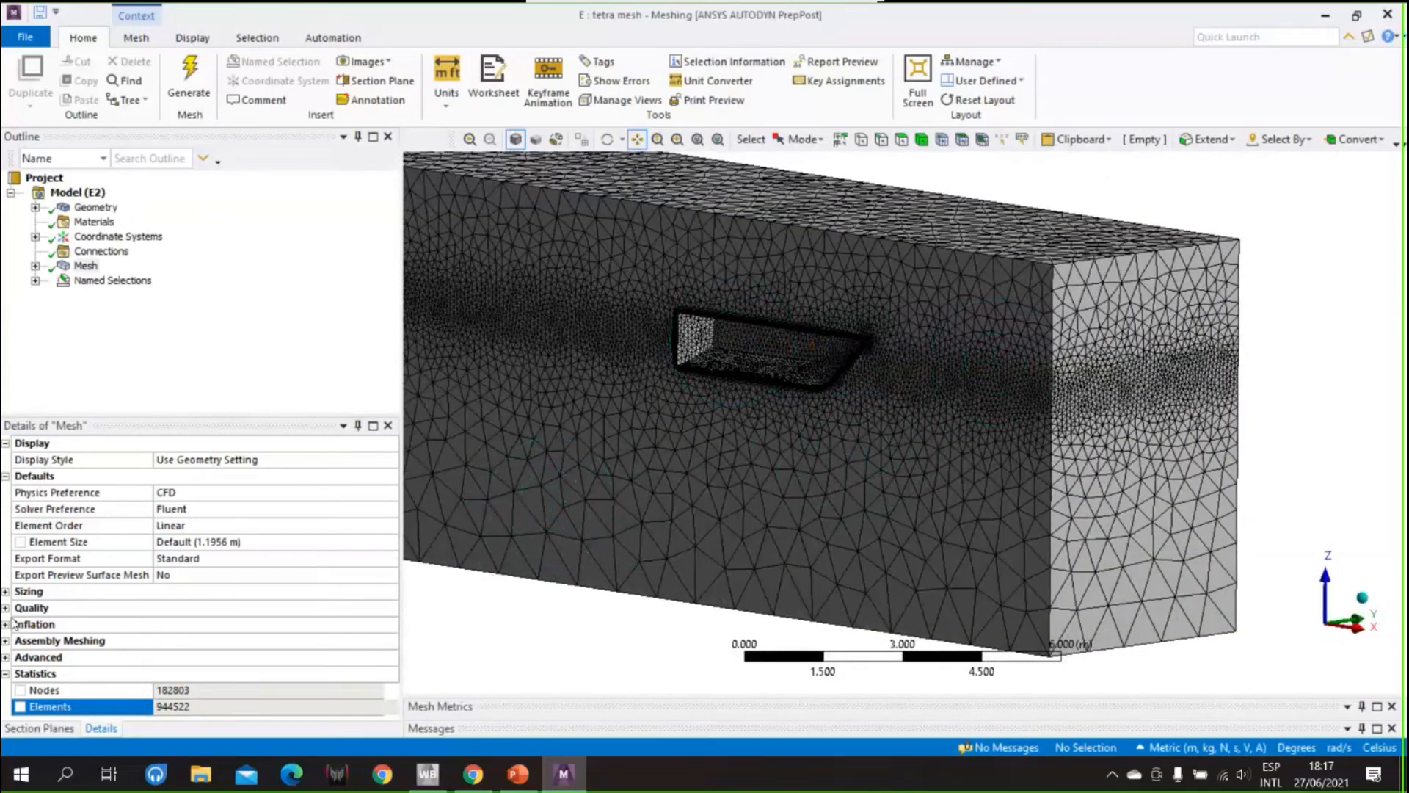
- Expand the tetra mesh's Quality details to read the Orthogonal Quality metric, and enlarge the Mesh Metrics chart
click(6, 608)
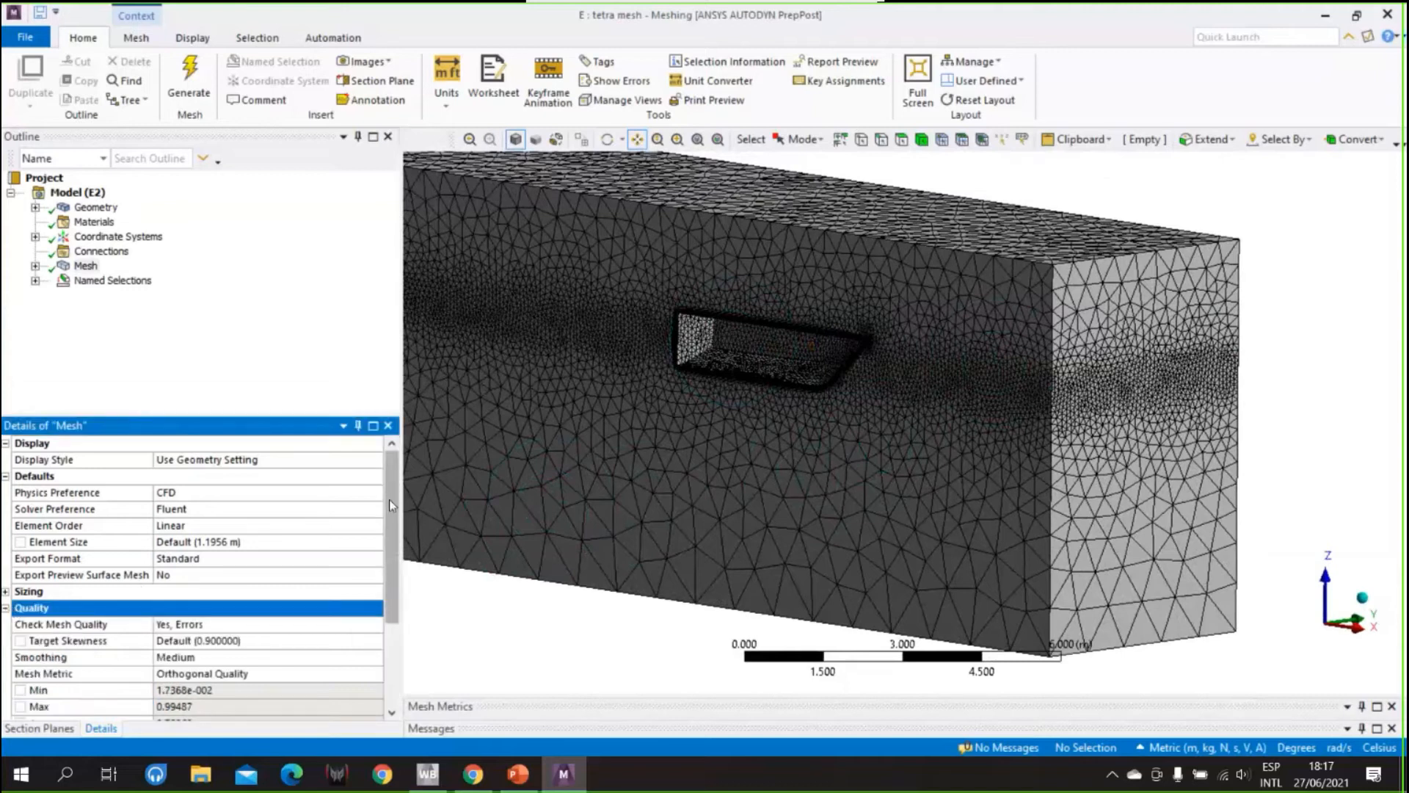
drag(389, 499, 383, 563)
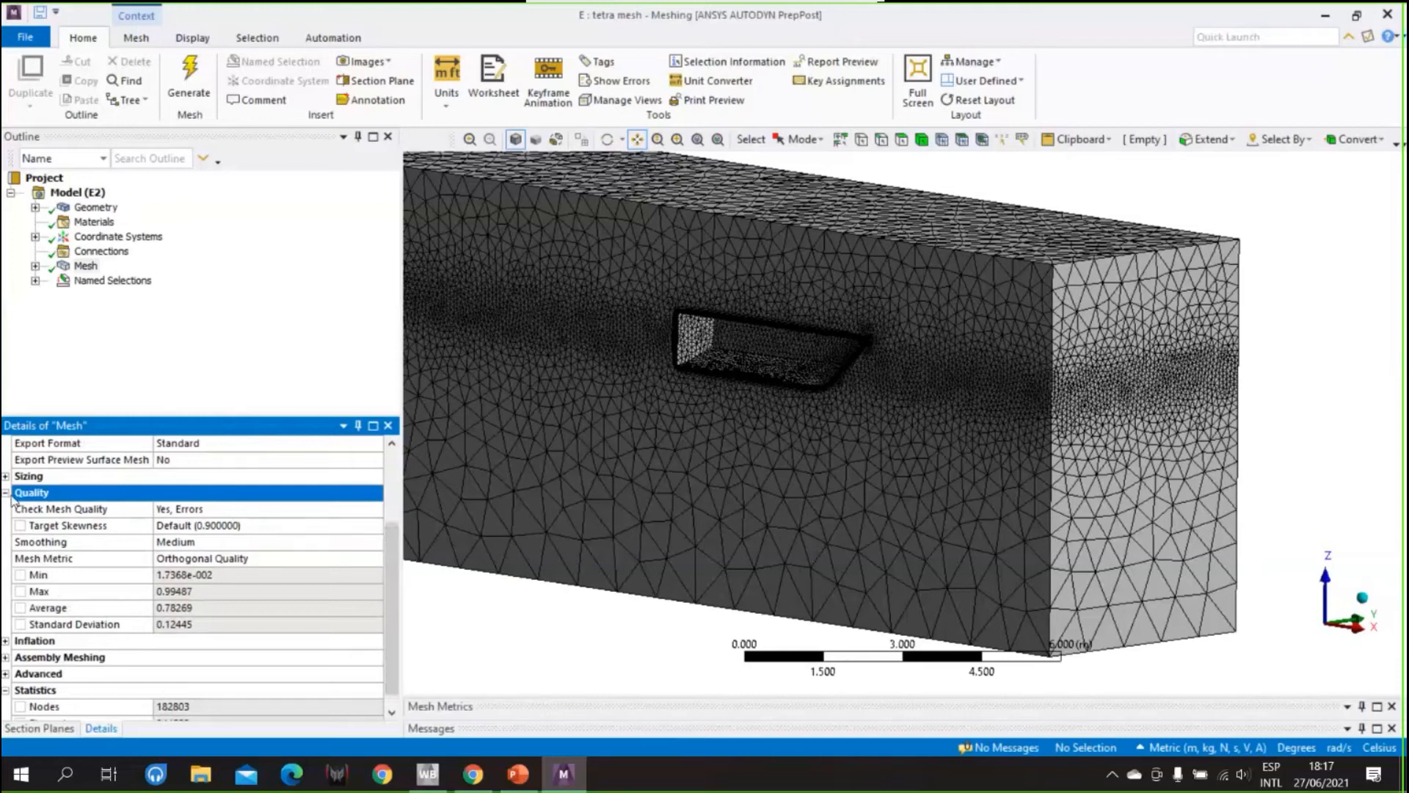
click(85, 269)
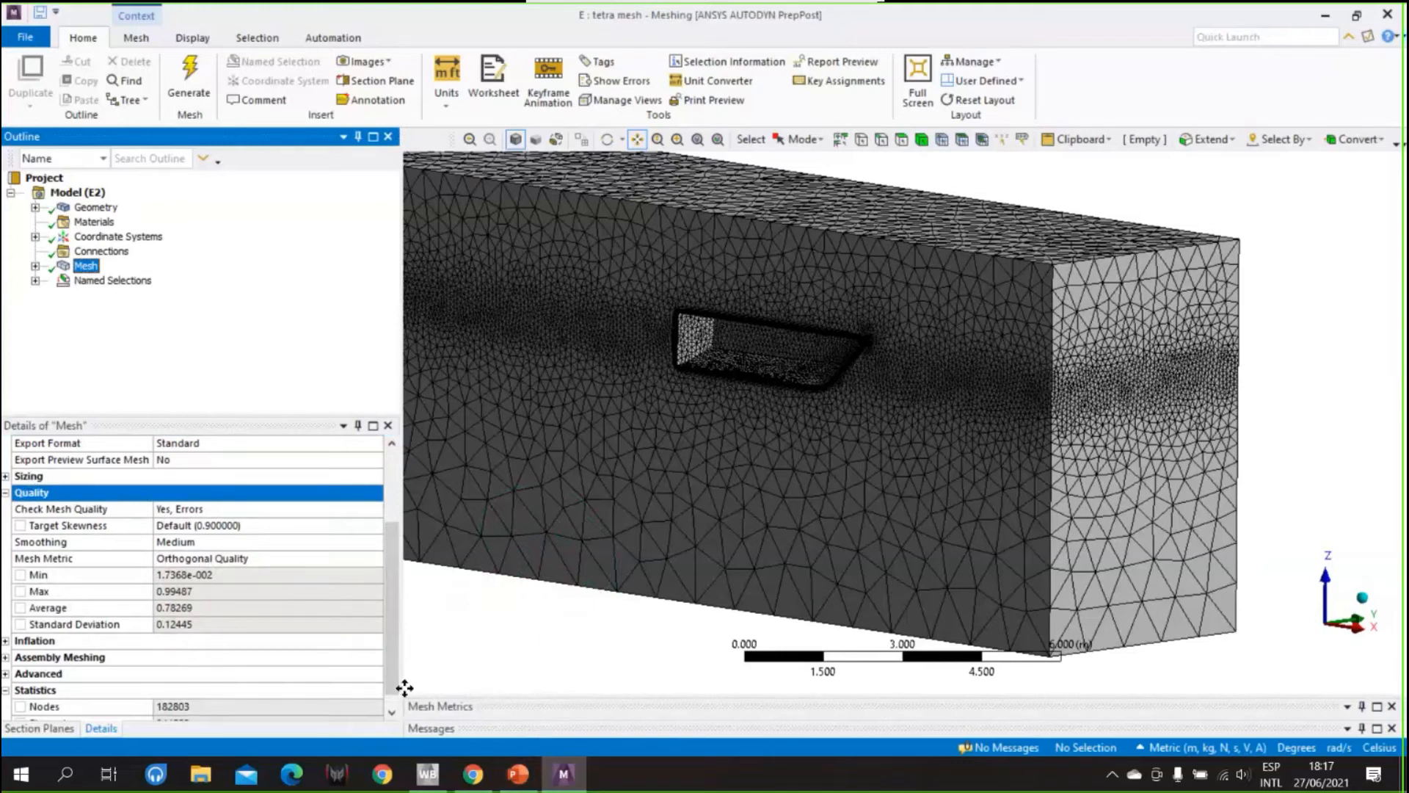
drag(437, 696, 458, 399)
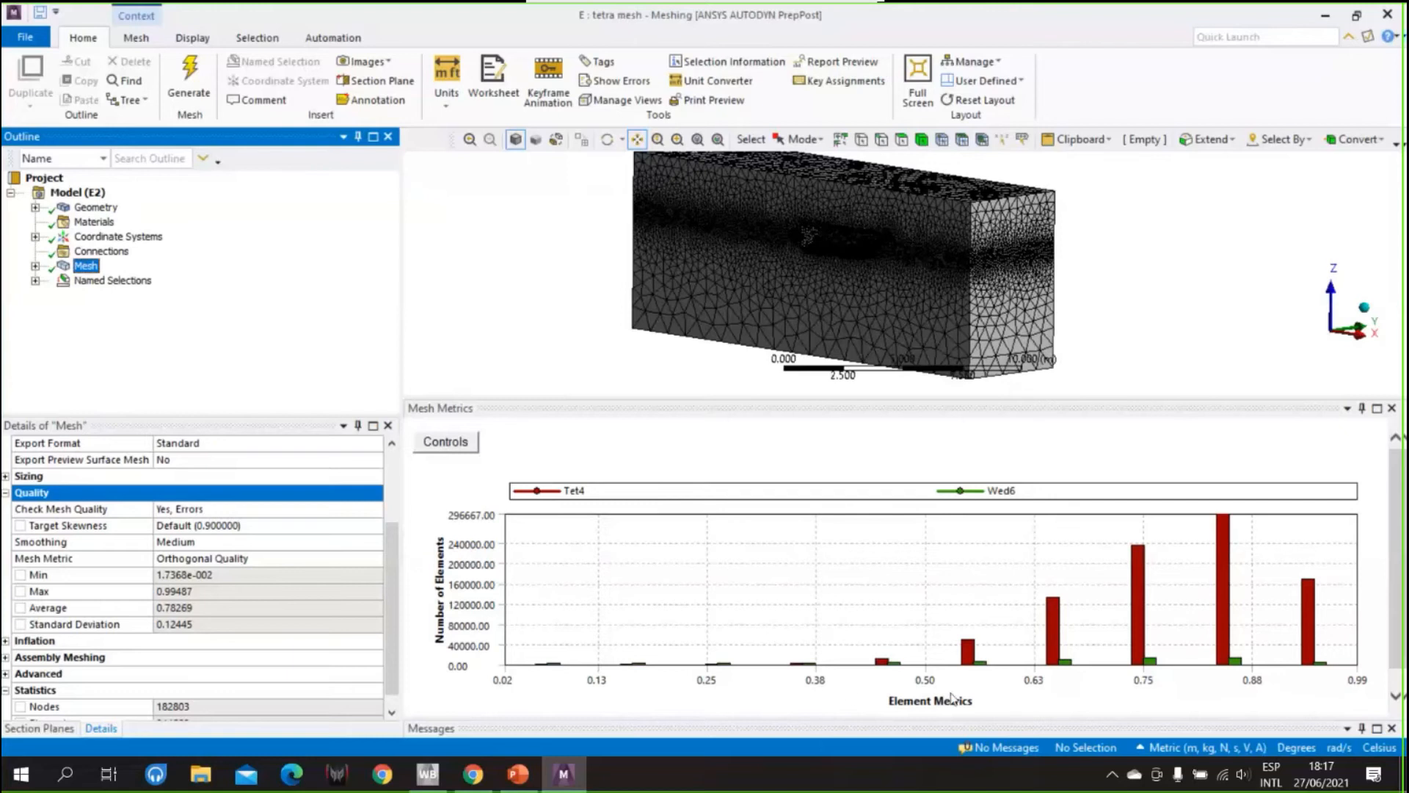
- Switch to the PowerPoint presentation and go back to the "Calidad del mallado" slide with the skewness and orthogonal quality spectra
click(519, 781)
key(Up)
key(Up)
key(Up)
key(Up)
key(Up)
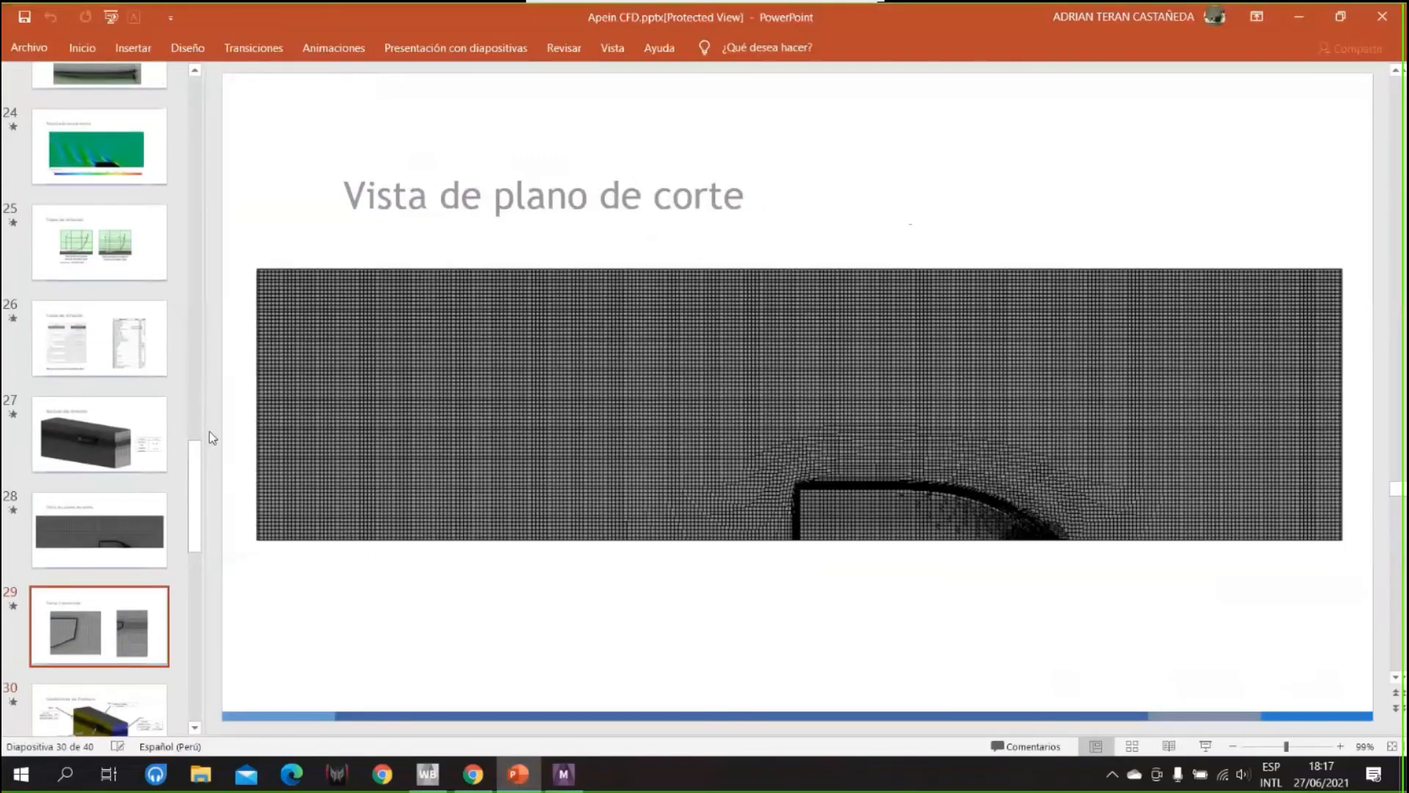
key(Up)
key(Up)
key(Up)
key(Up)
key(Up)
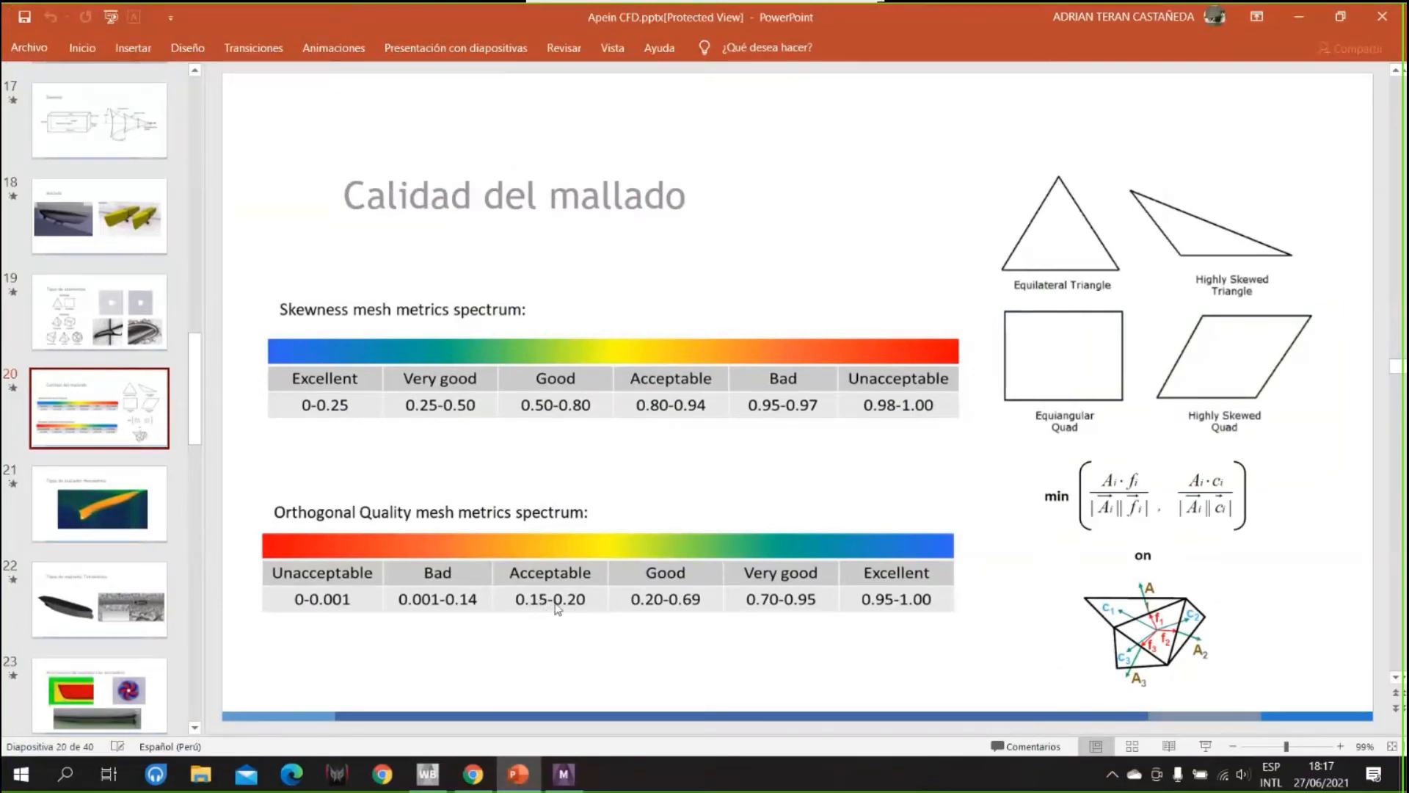
- Return to ANSYS Meshing and isolate the tetra elements in the lowest Orthogonal Quality bar of the Mesh Metrics chart
click(563, 774)
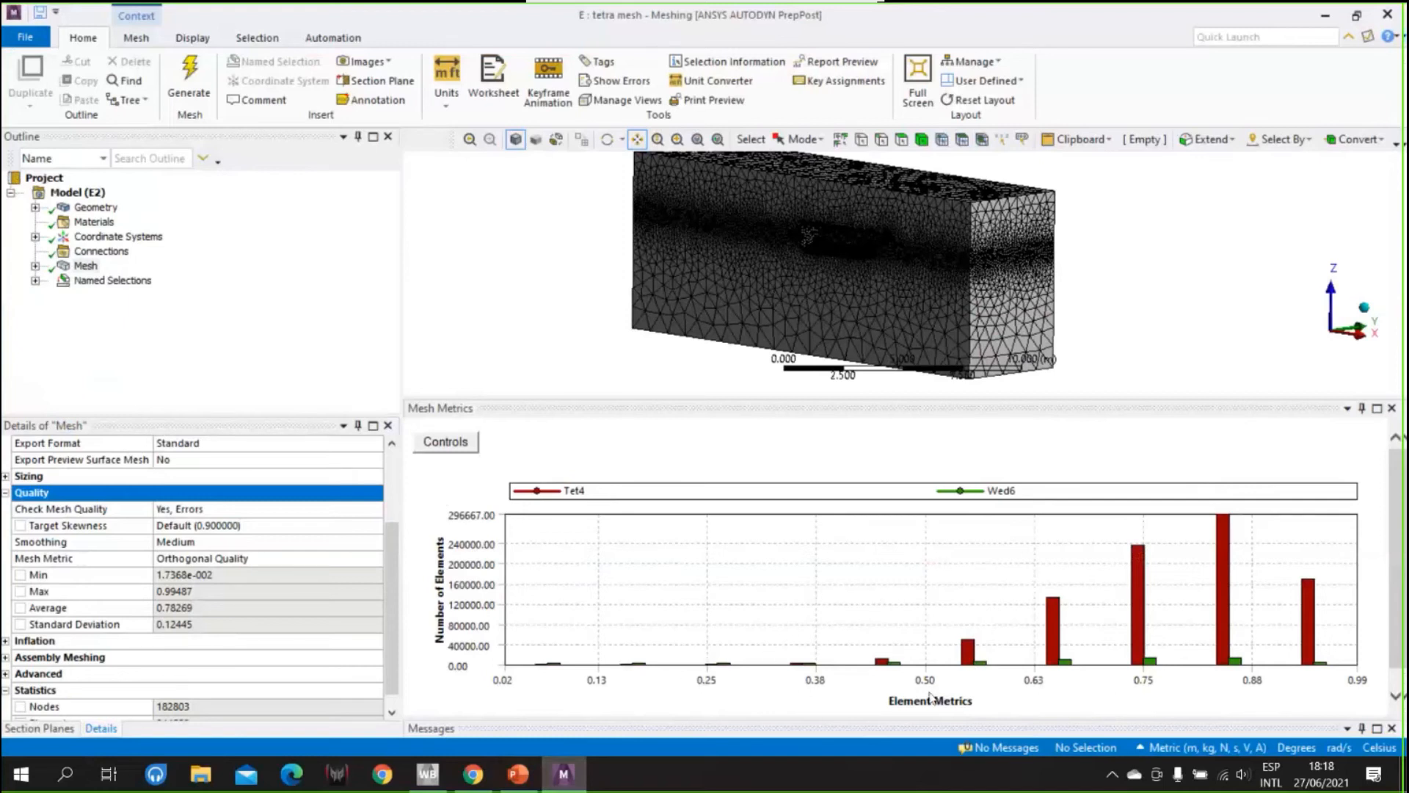
click(555, 665)
scroll(792, 290, up, 5)
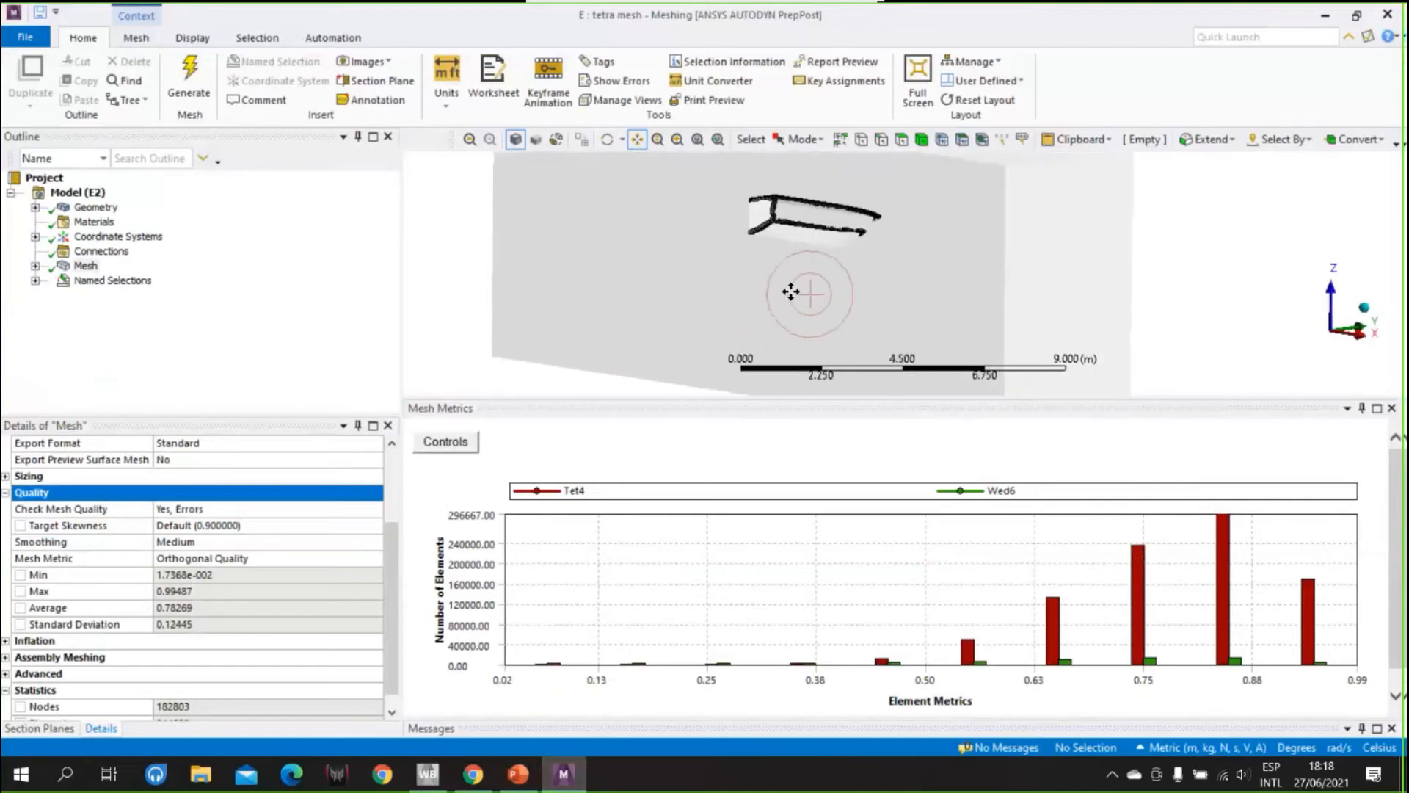
scroll(886, 293, up, 3)
drag(881, 292, 1098, 167)
middle_drag(1097, 167, 972, 236)
scroll(971, 236, up, 3)
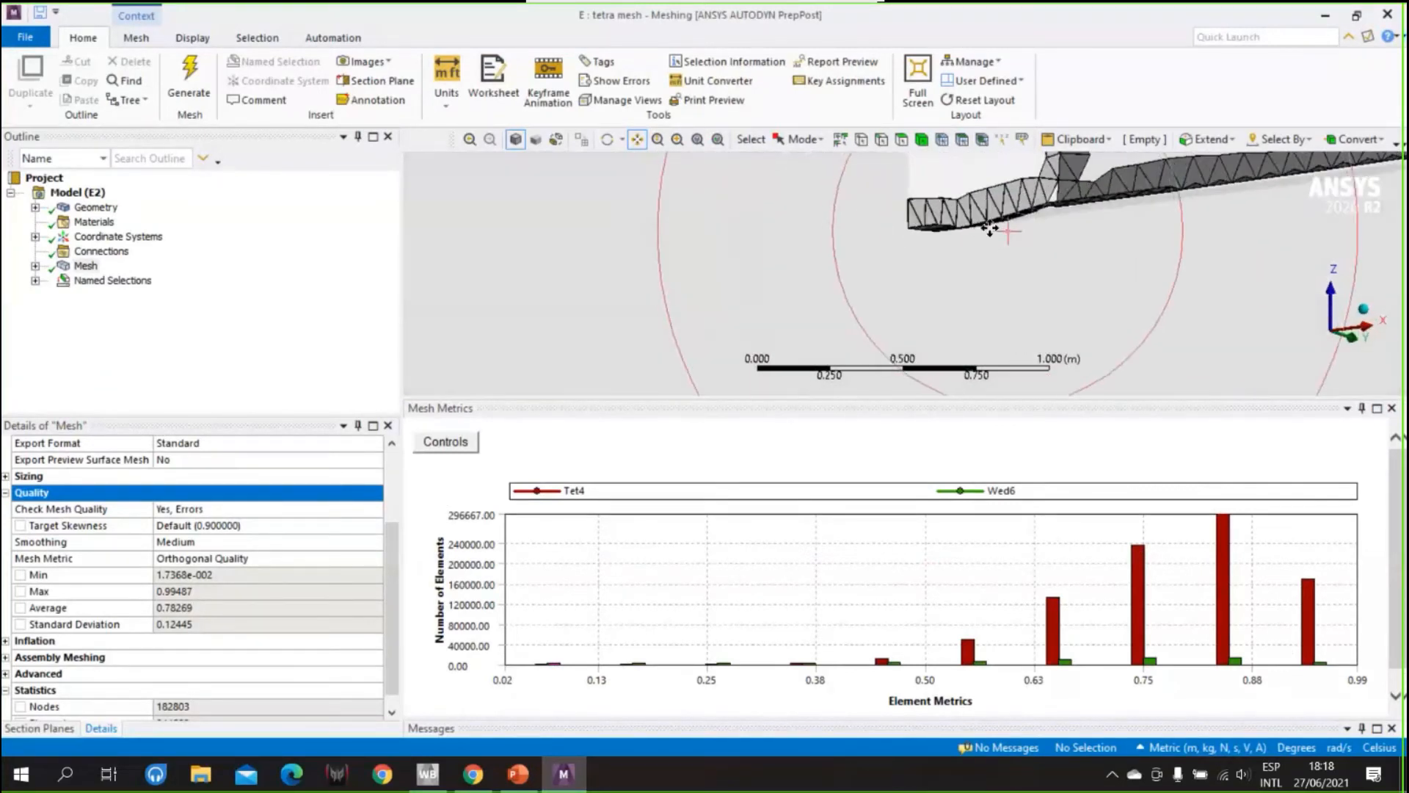
- Examine the isolated low-quality elements up close at the hull's corner and edges, then return to a view of the whole domain
middle_drag(853, 252, 896, 277)
scroll(896, 277, up, 2)
drag(859, 285, 957, 227)
middle_drag(956, 227, 981, 209)
scroll(982, 220, up, 3)
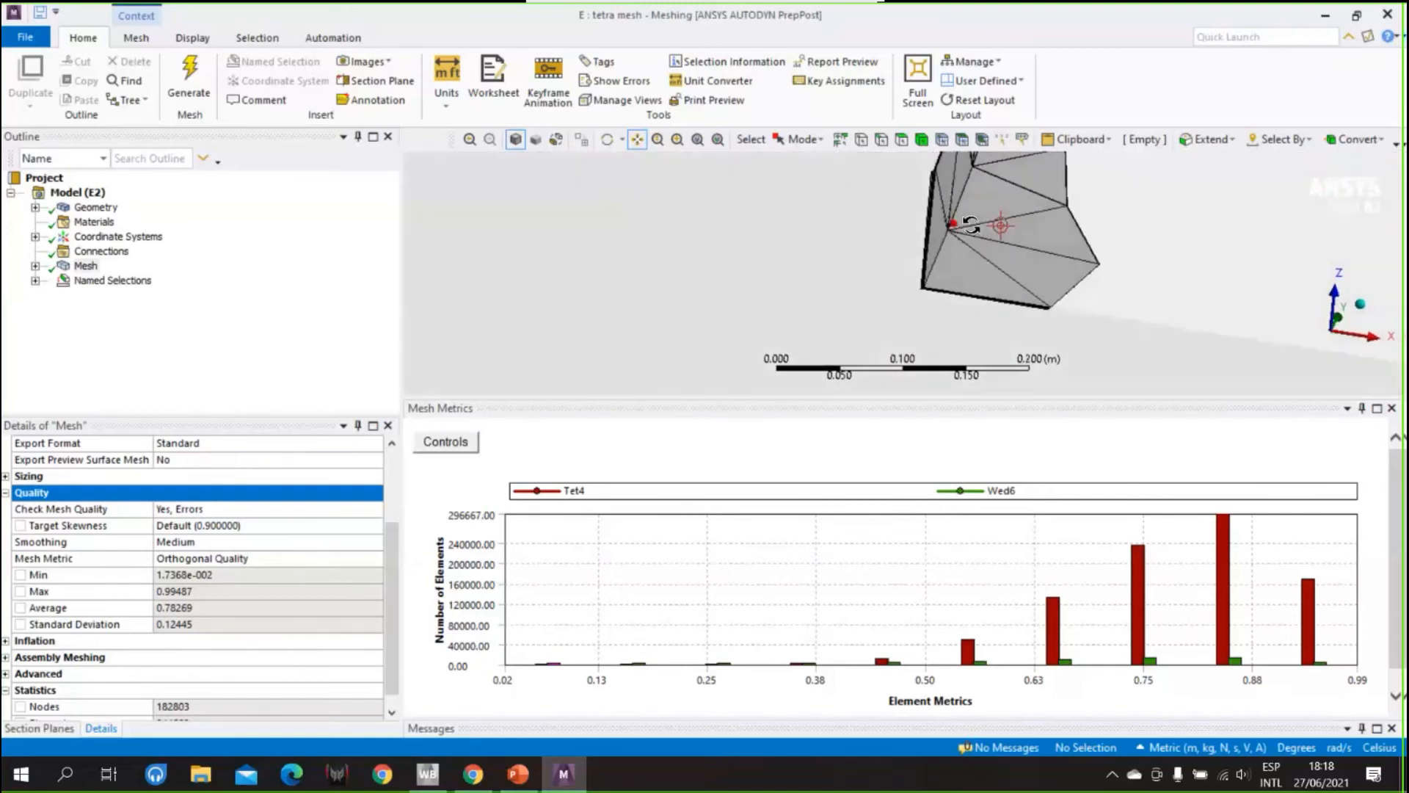
scroll(1024, 259, up, 2)
drag(988, 279, 827, 284)
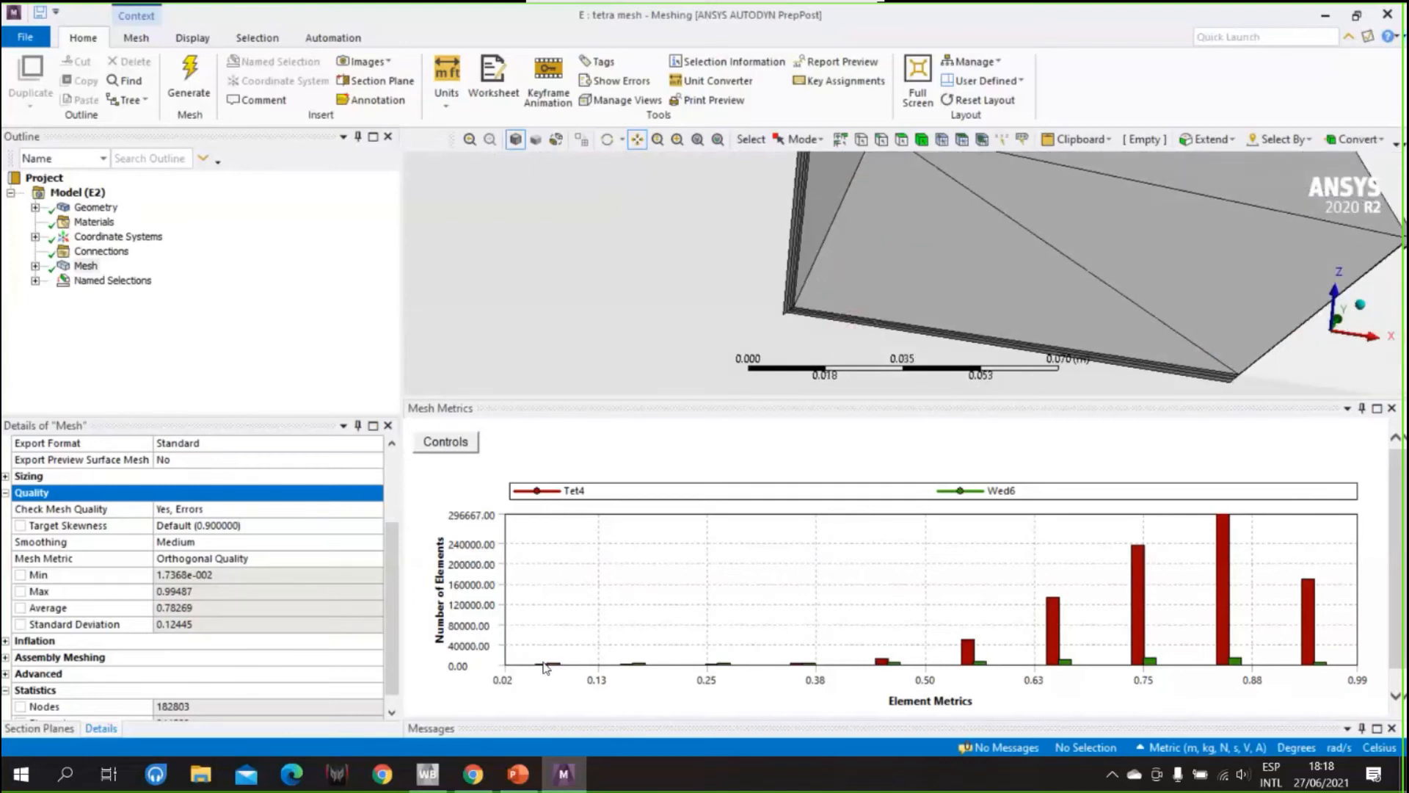
mouse_move(859, 315)
middle_down()
mouse_move(887, 296)
mouse_move(868, 252)
mouse_move(903, 213)
mouse_move(914, 236)
mouse_move(843, 235)
middle_up()
scroll(853, 246, down, 9)
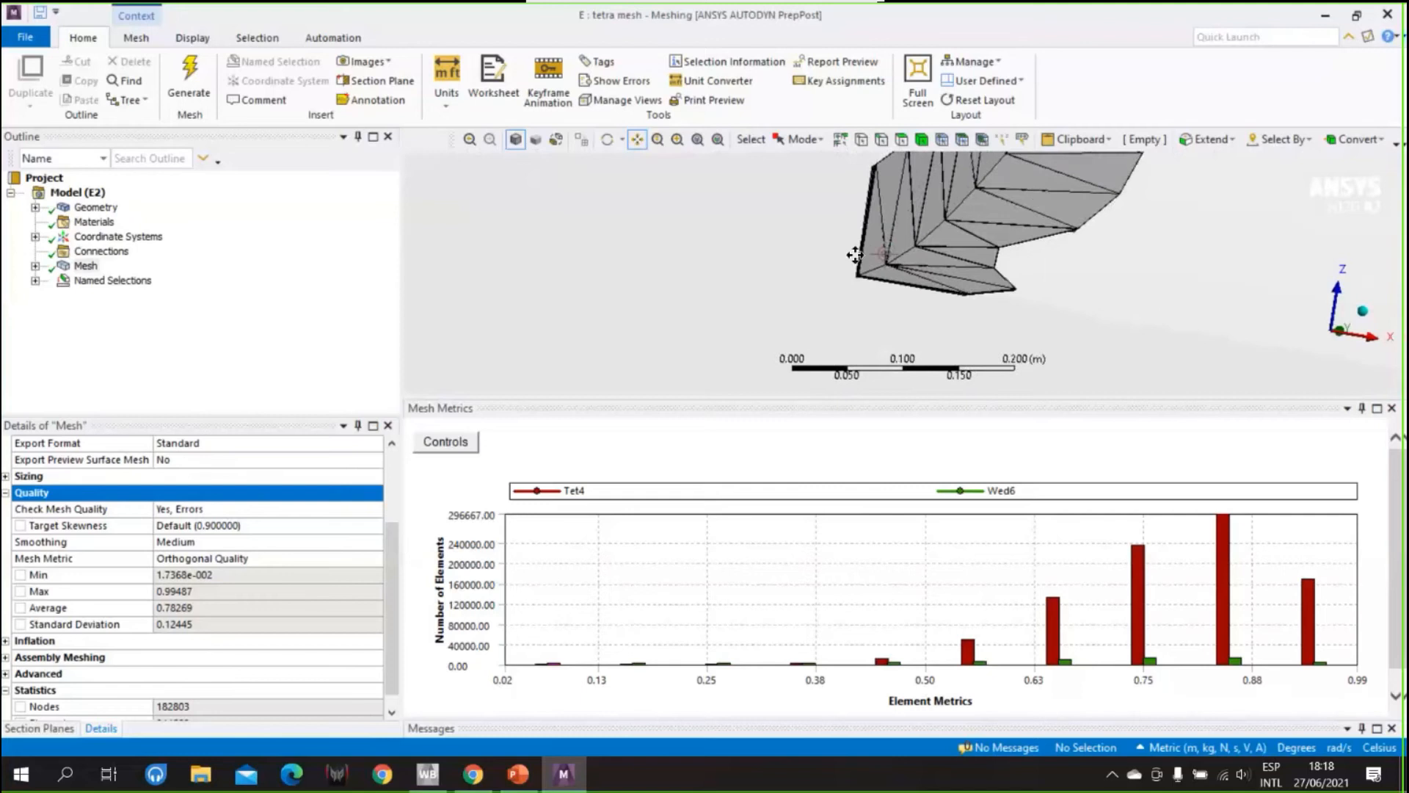
scroll(862, 252, down, 6)
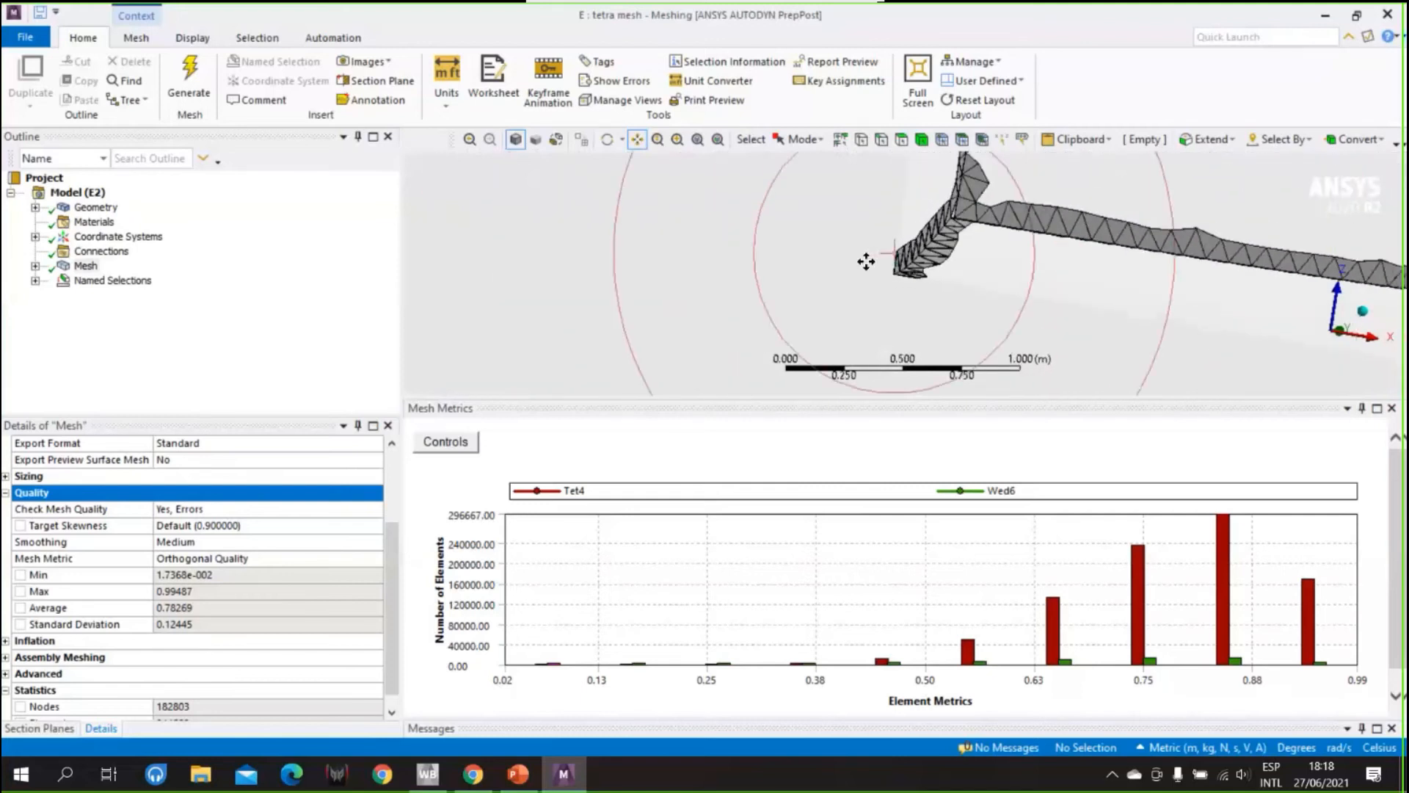
scroll(867, 252, down, 5)
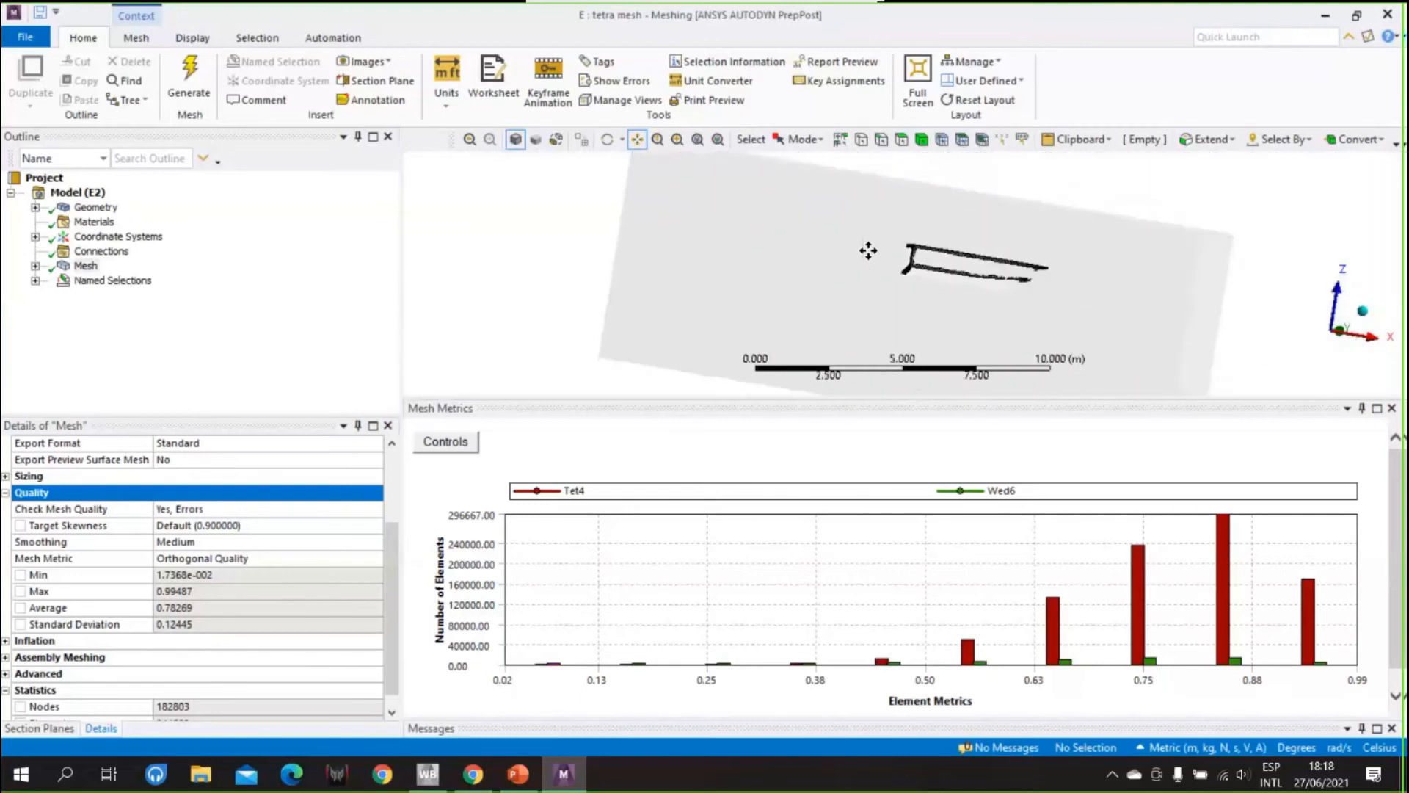
middle_drag(939, 266, 895, 412)
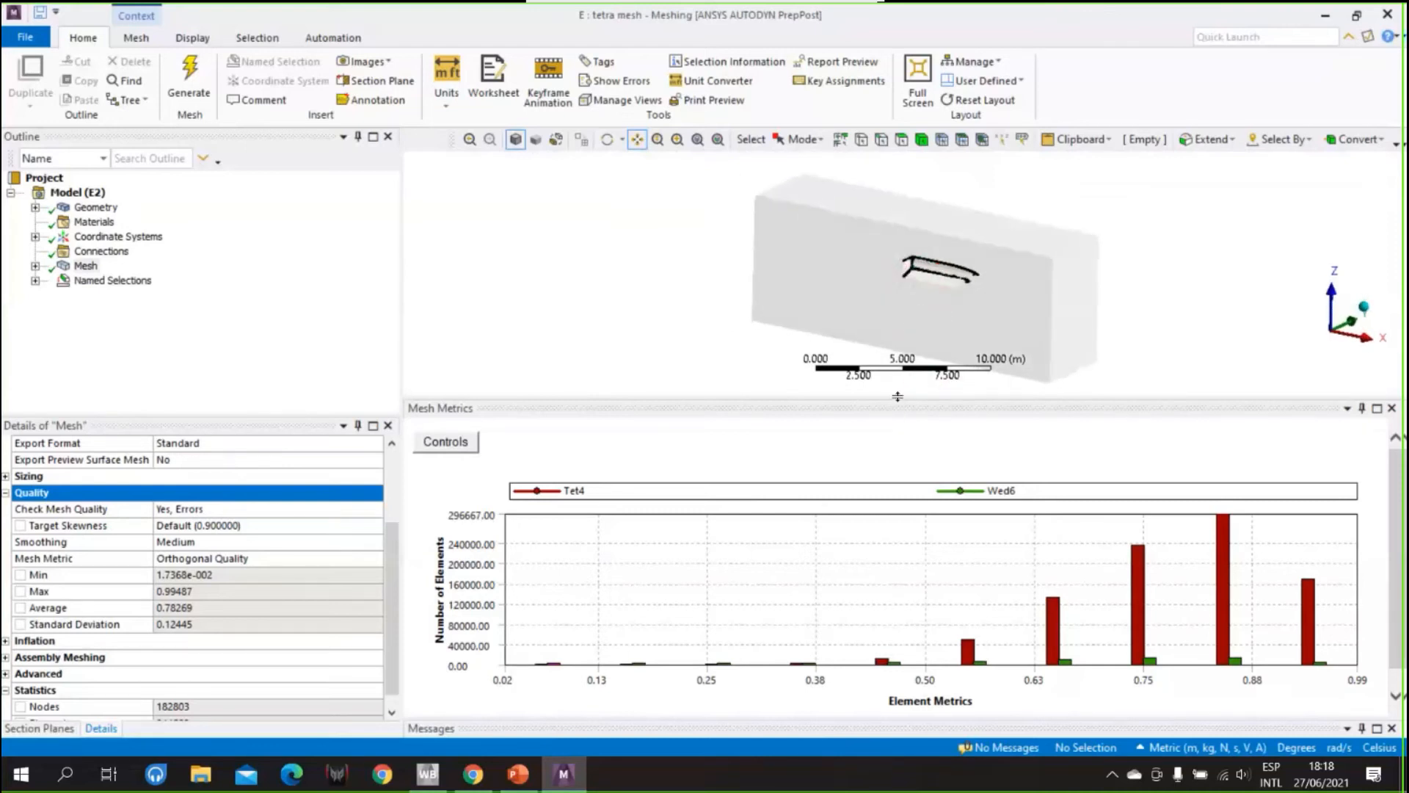
- Resize the Mesh Metrics chart and show the elements of another low Orthogonal Quality bar before restoring the full mesh display
drag(897, 396, 897, 694)
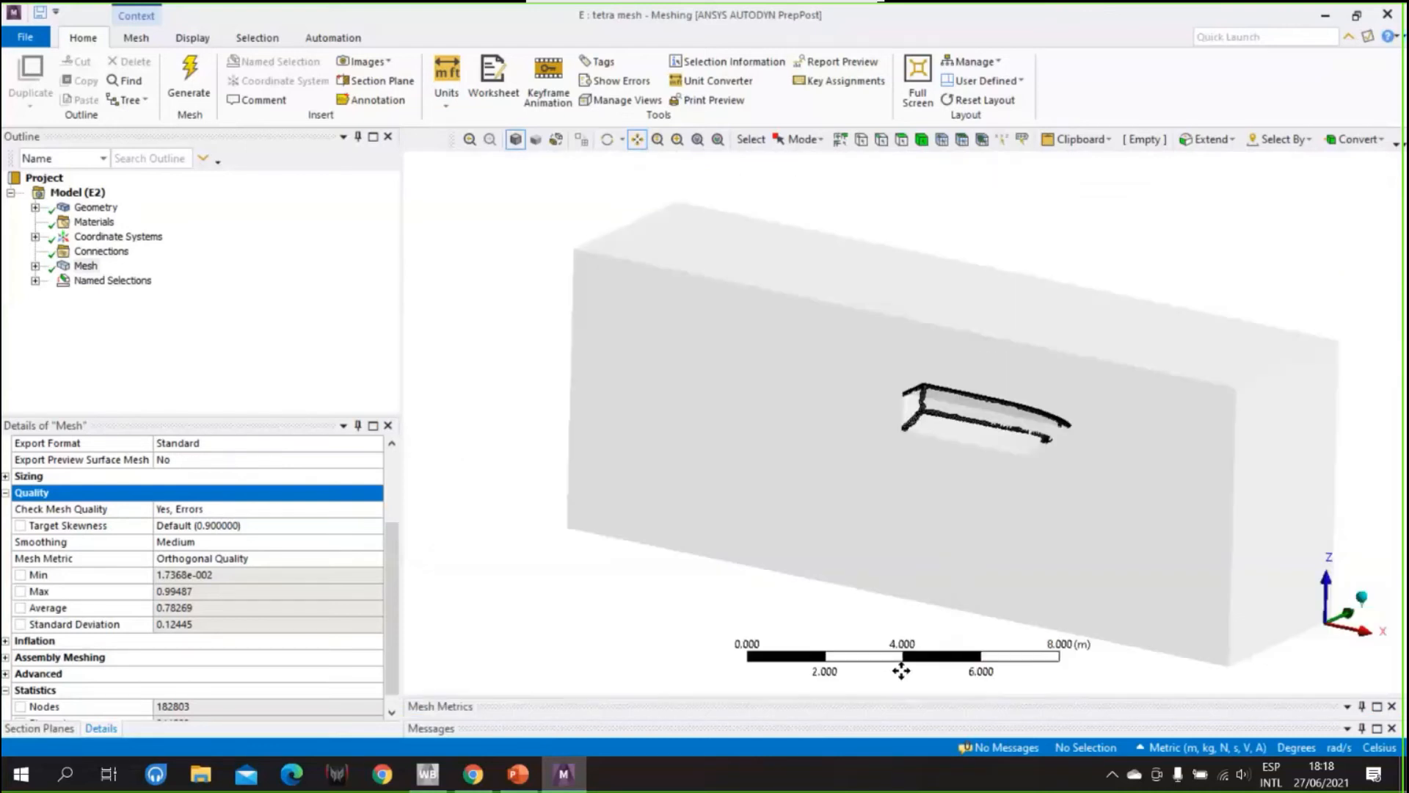
scroll(937, 469, up, 4)
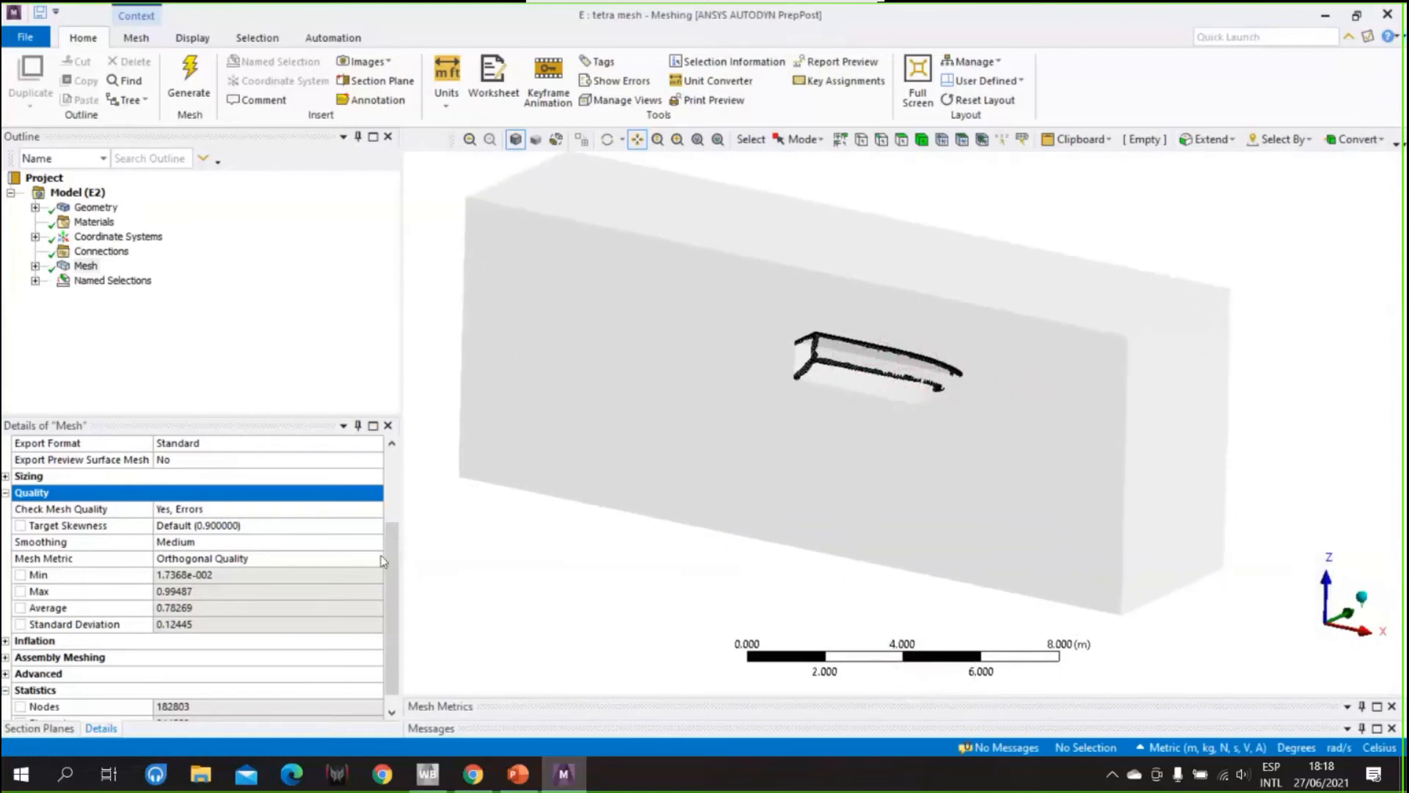
drag(527, 694, 569, 554)
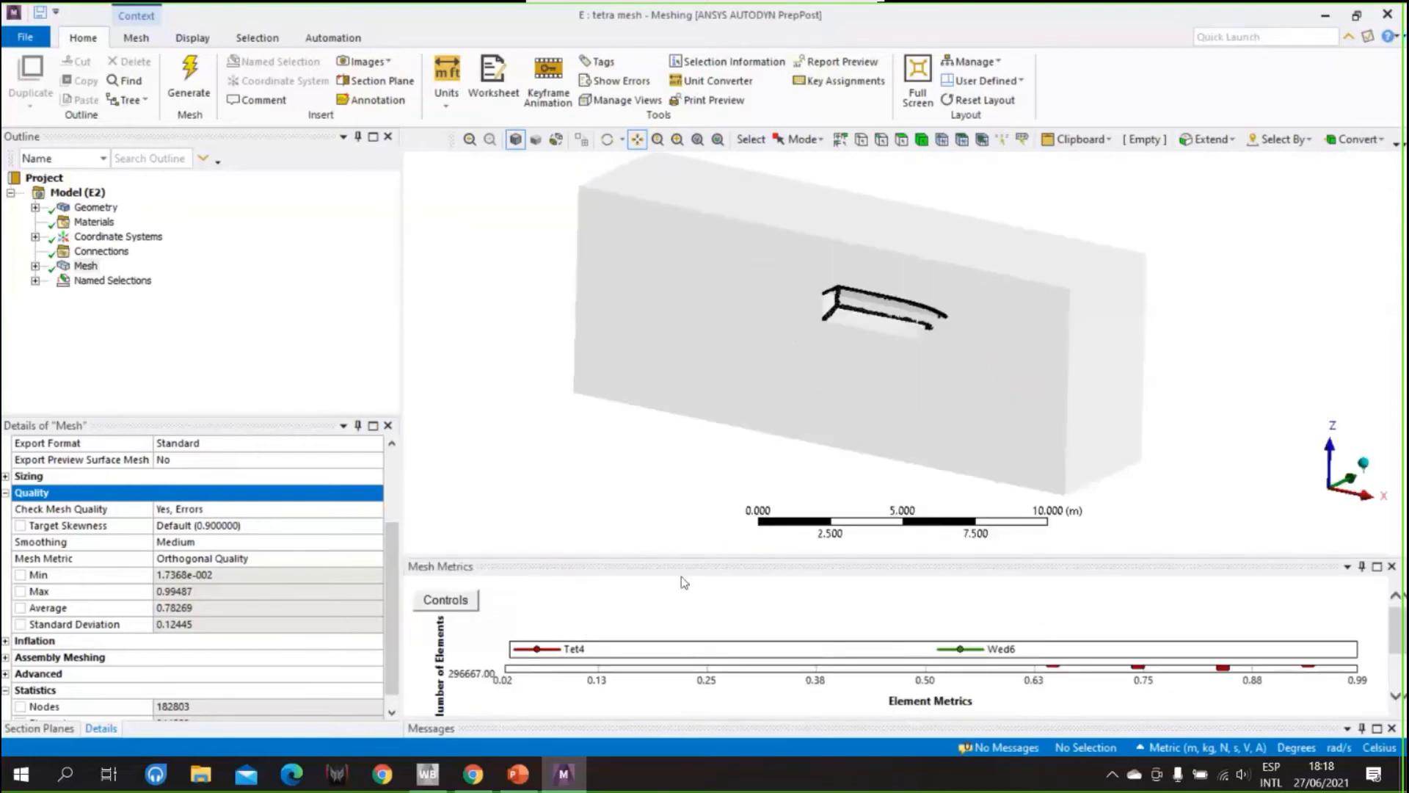
drag(679, 556, 690, 422)
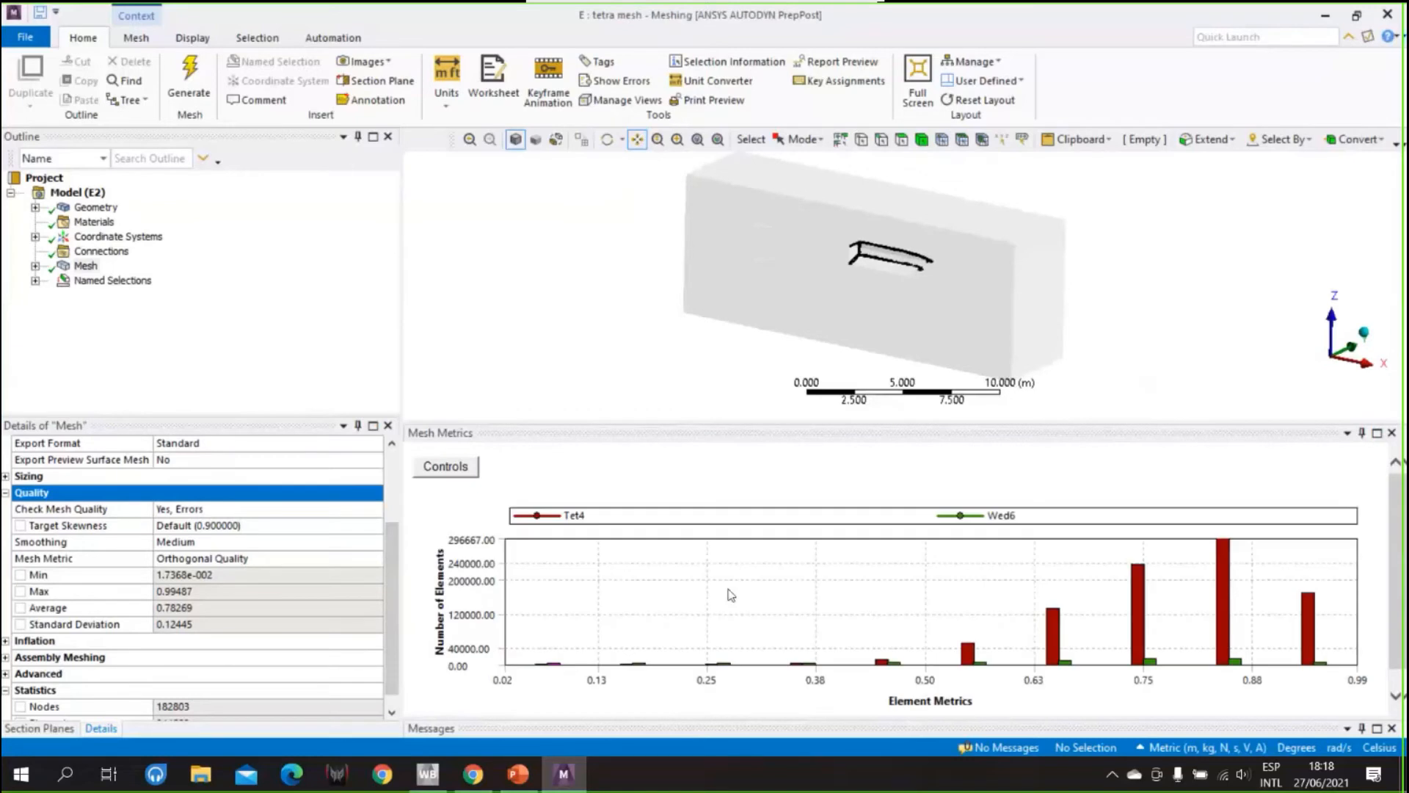
click(795, 584)
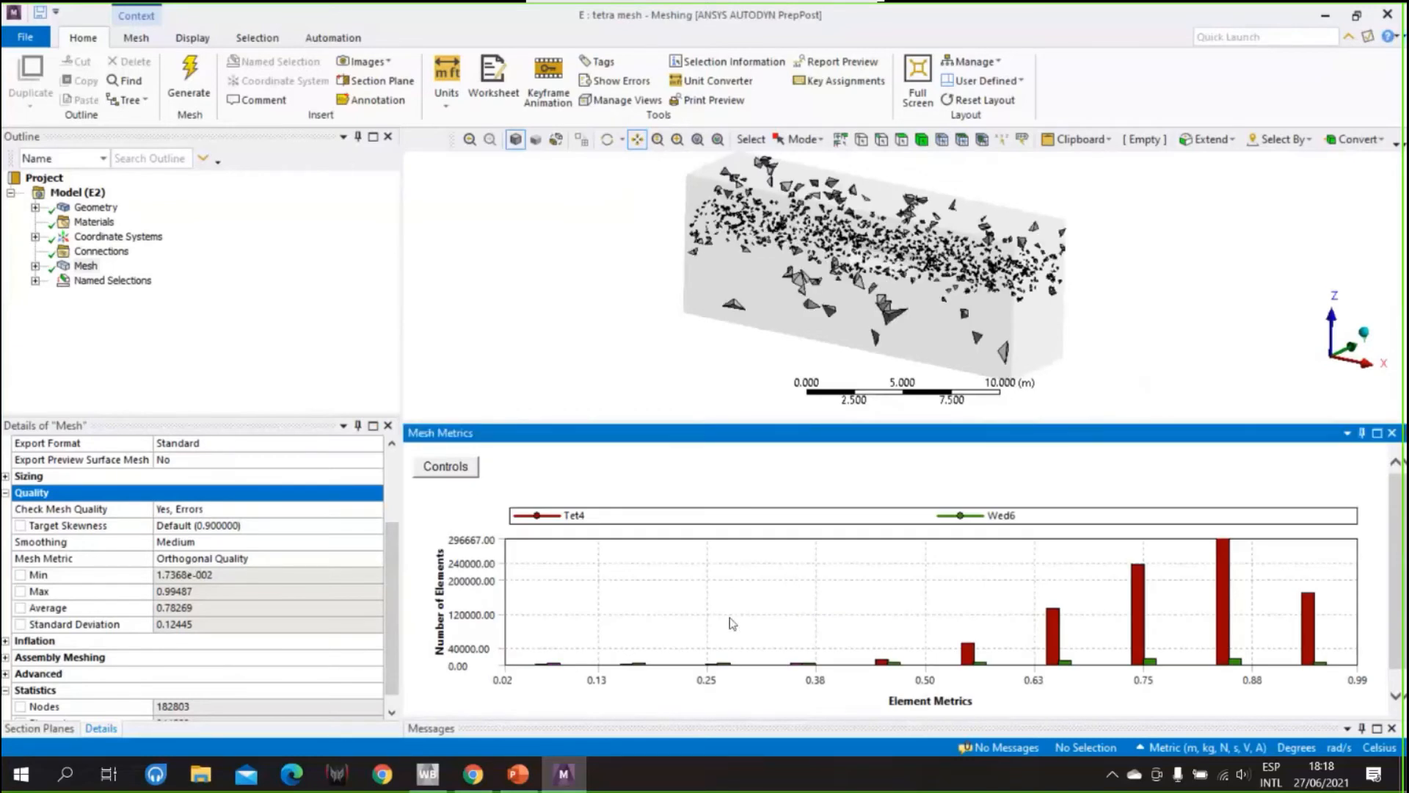
click(862, 597)
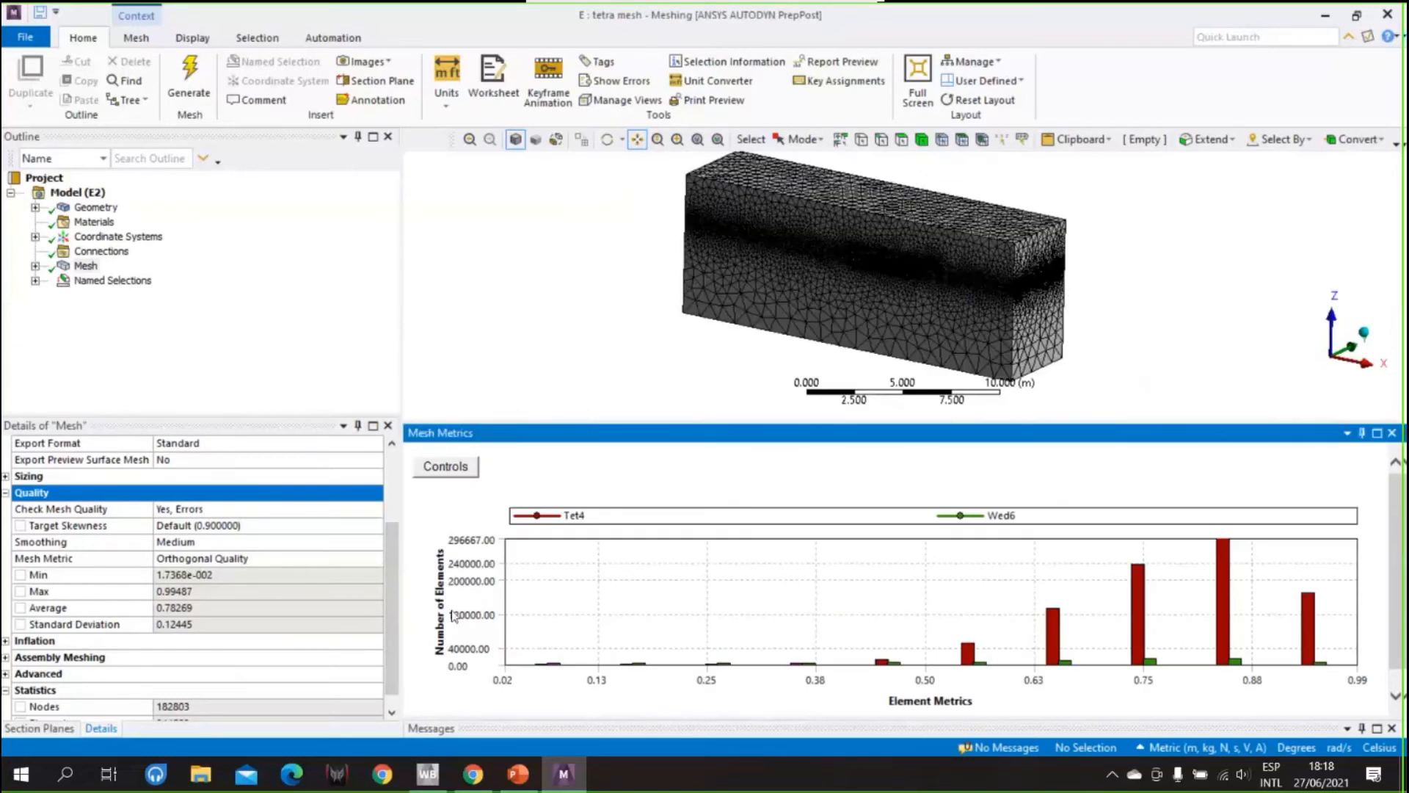
- Set the tetra mesh's Mesh Metric to Skewness and compare its chart with the skewness spectrum on the presentation slide
click(327, 562)
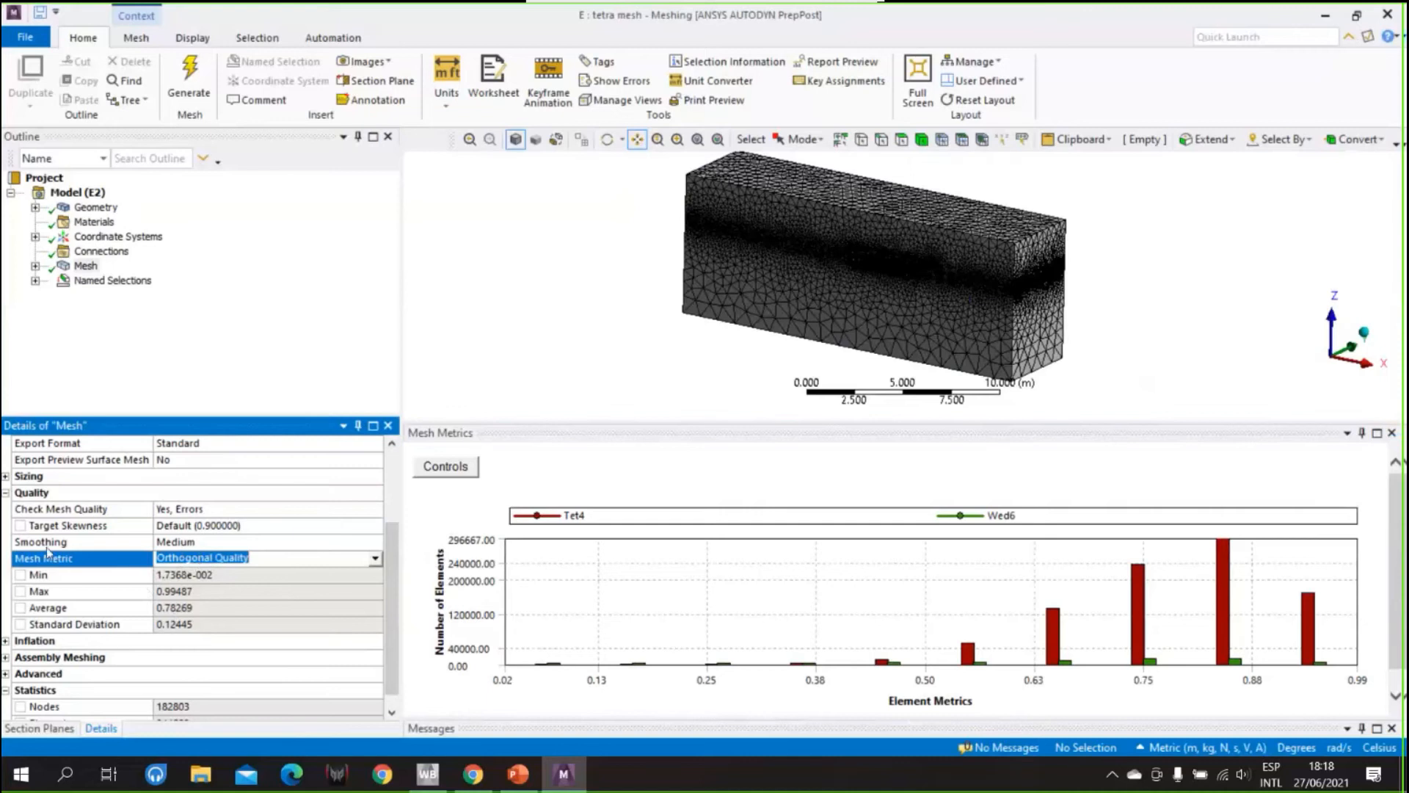
click(375, 560)
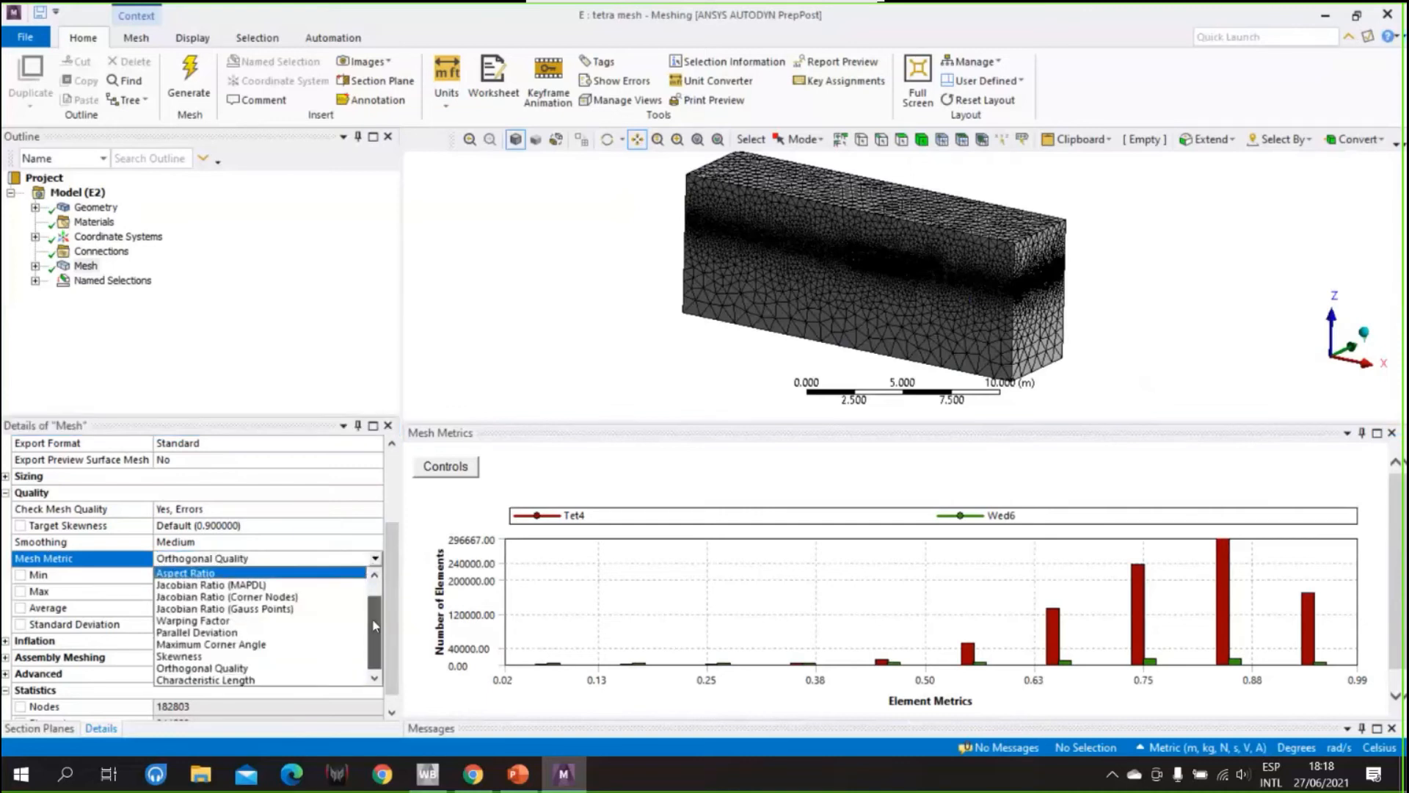
click(194, 657)
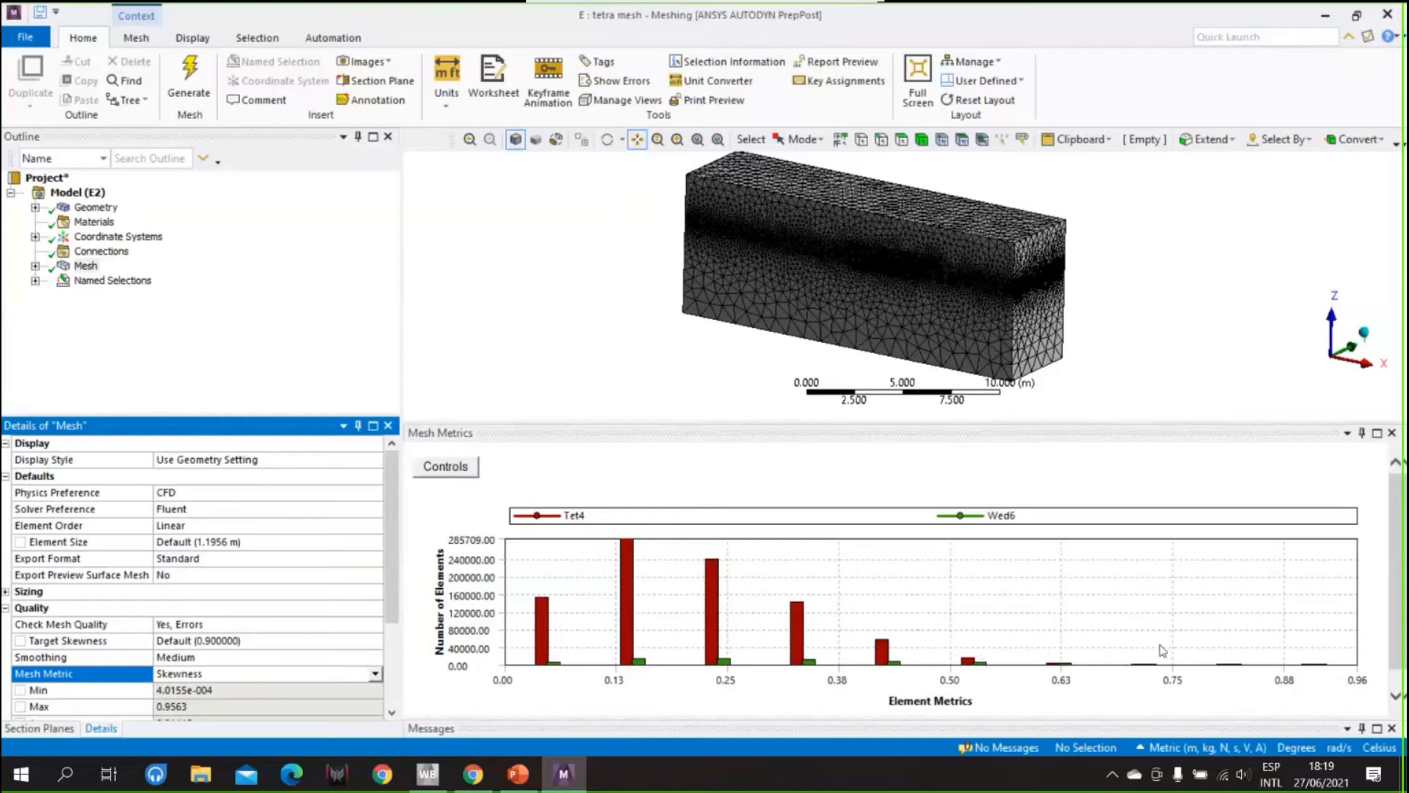
click(549, 772)
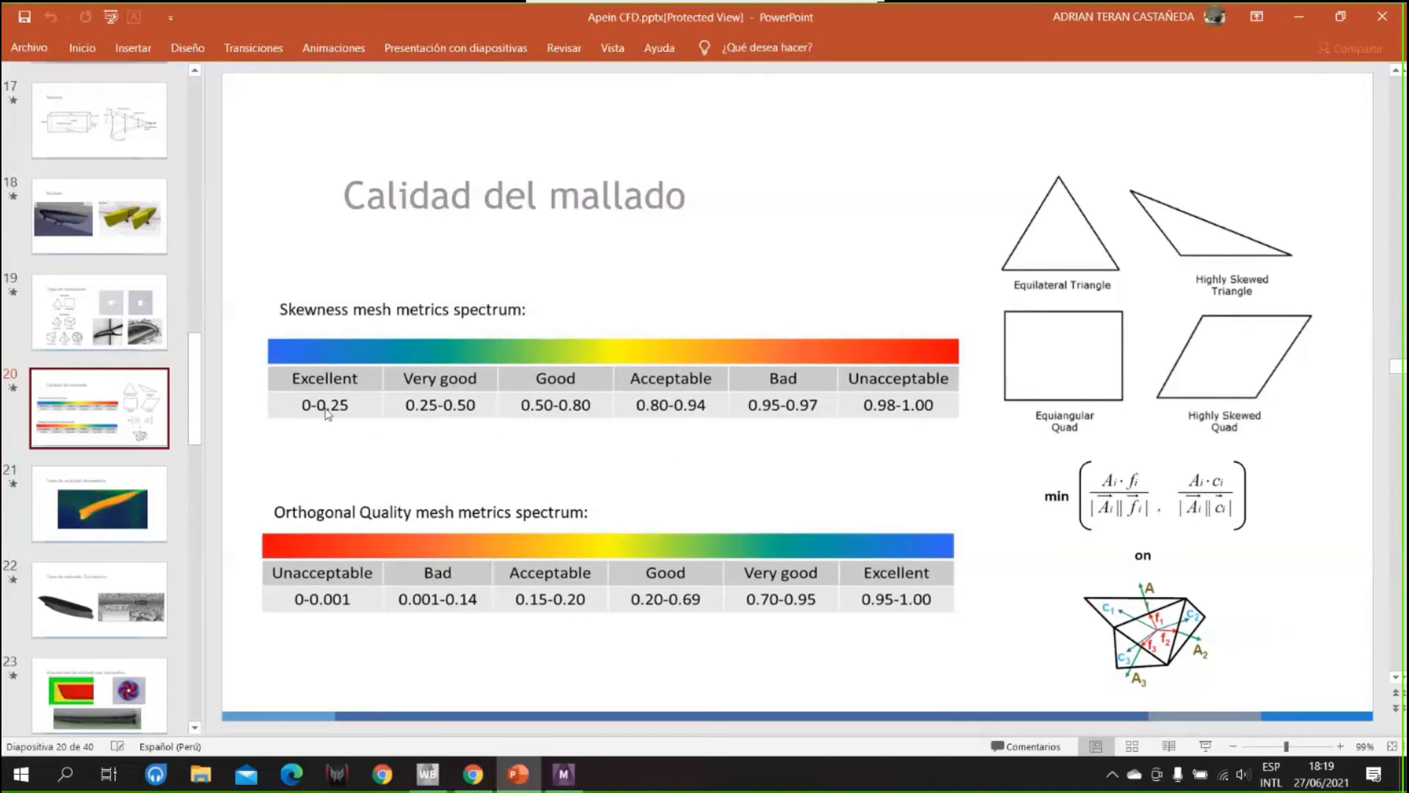
click(564, 774)
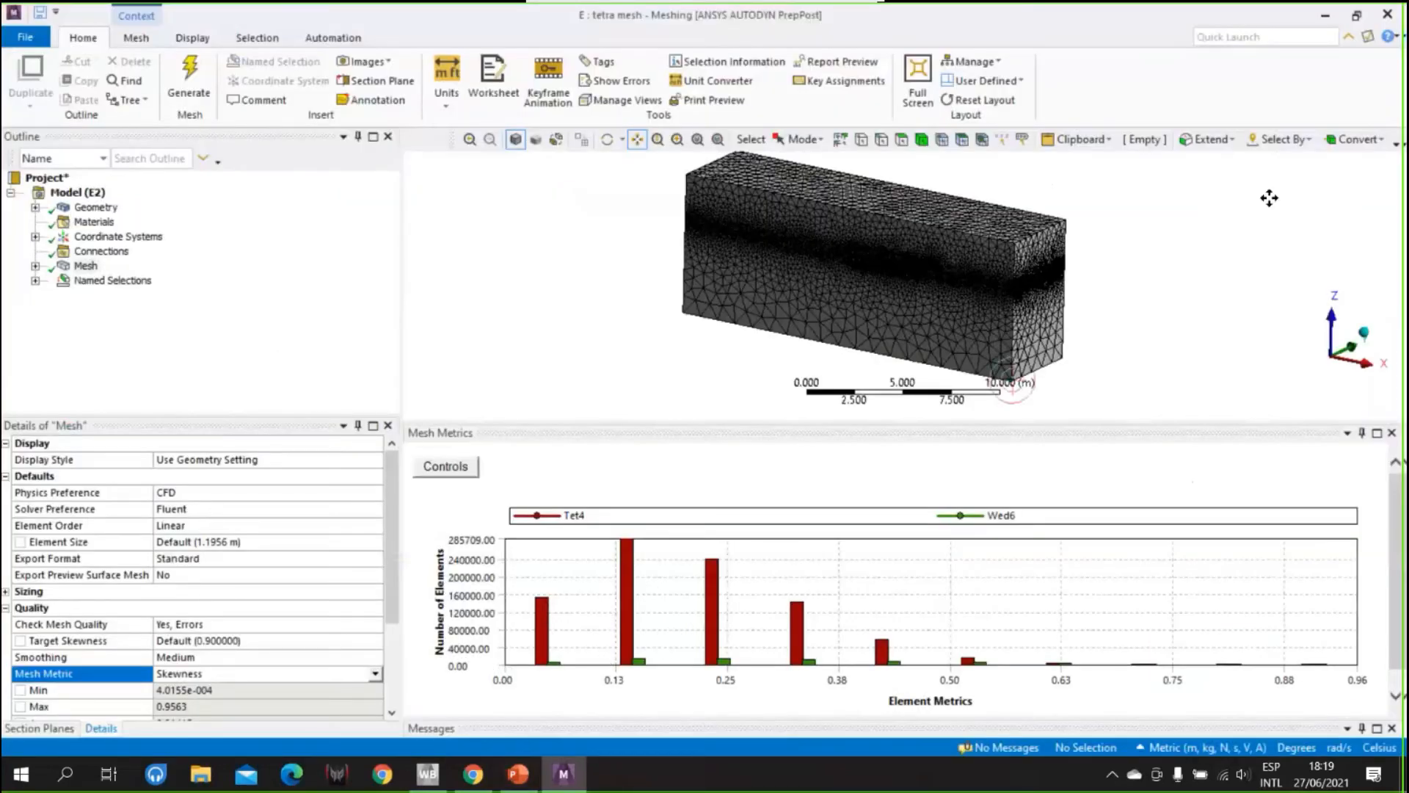
- Close ANSYS Meshing, switch to Workbench, and open the Setup of the new Fluent system linked to the cut cell mesh
click(1386, 12)
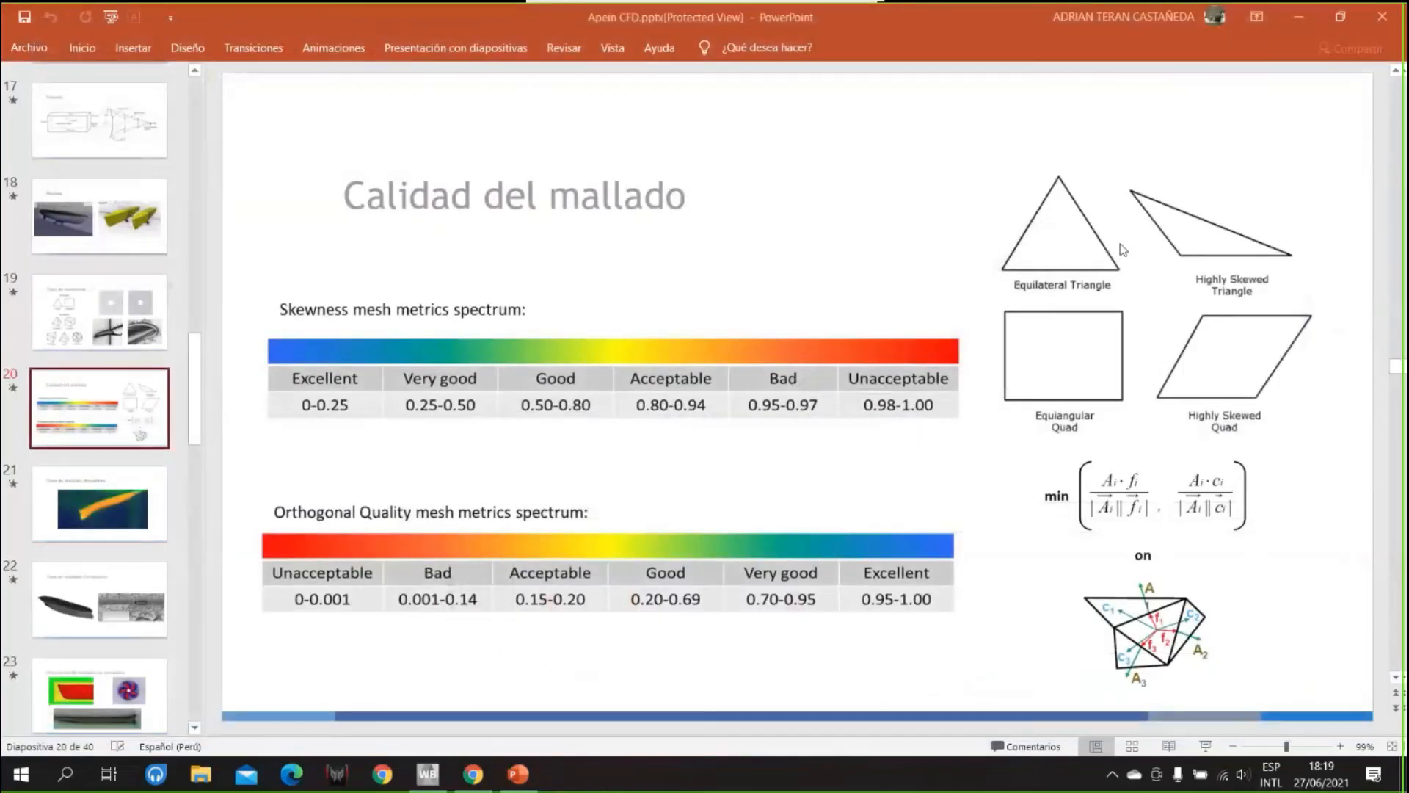
click(435, 775)
click(734, 491)
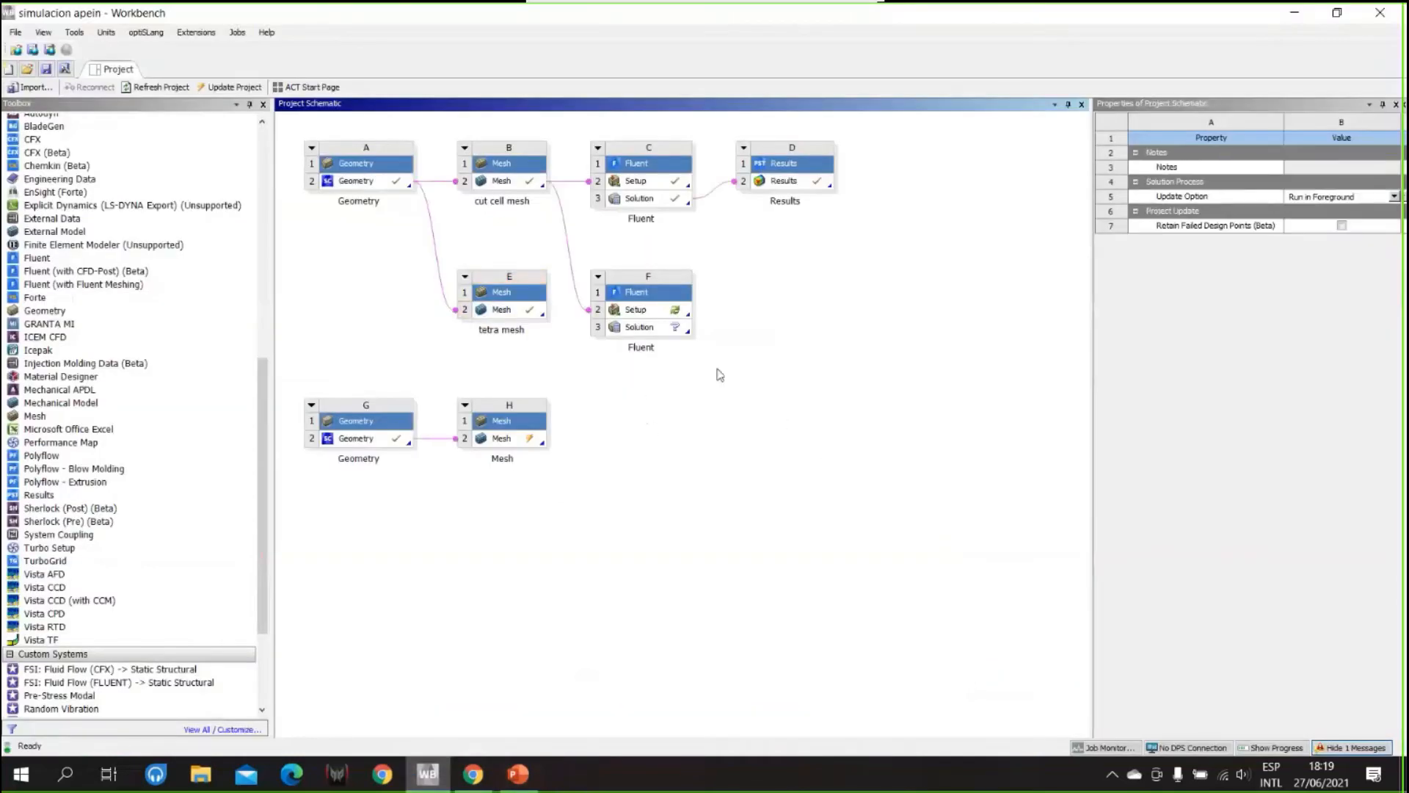
double_click(674, 312)
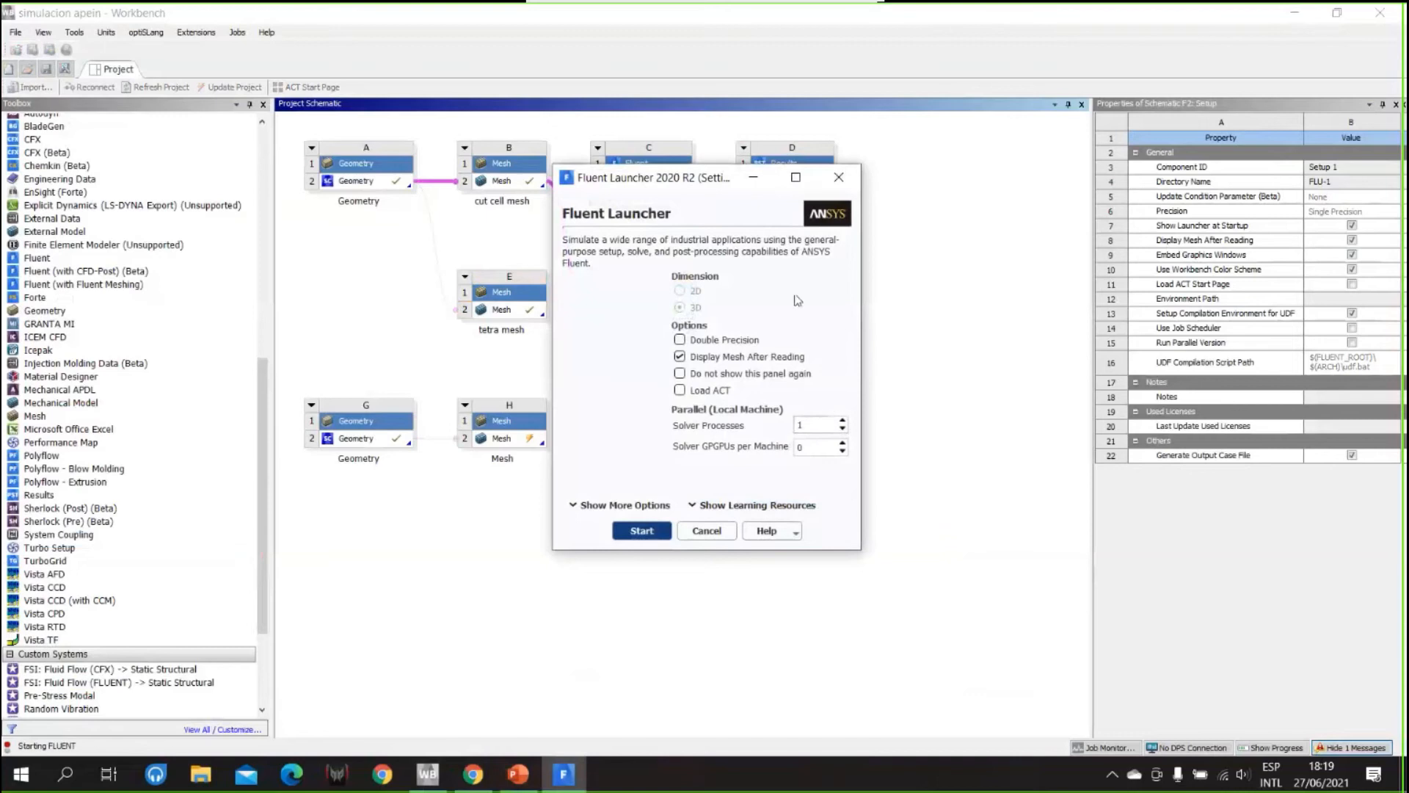
- Start Fluent with Double Precision, 4 solver processes and 1 solver GPGPU per machine
drag(701, 184, 946, 241)
double_click(1048, 480)
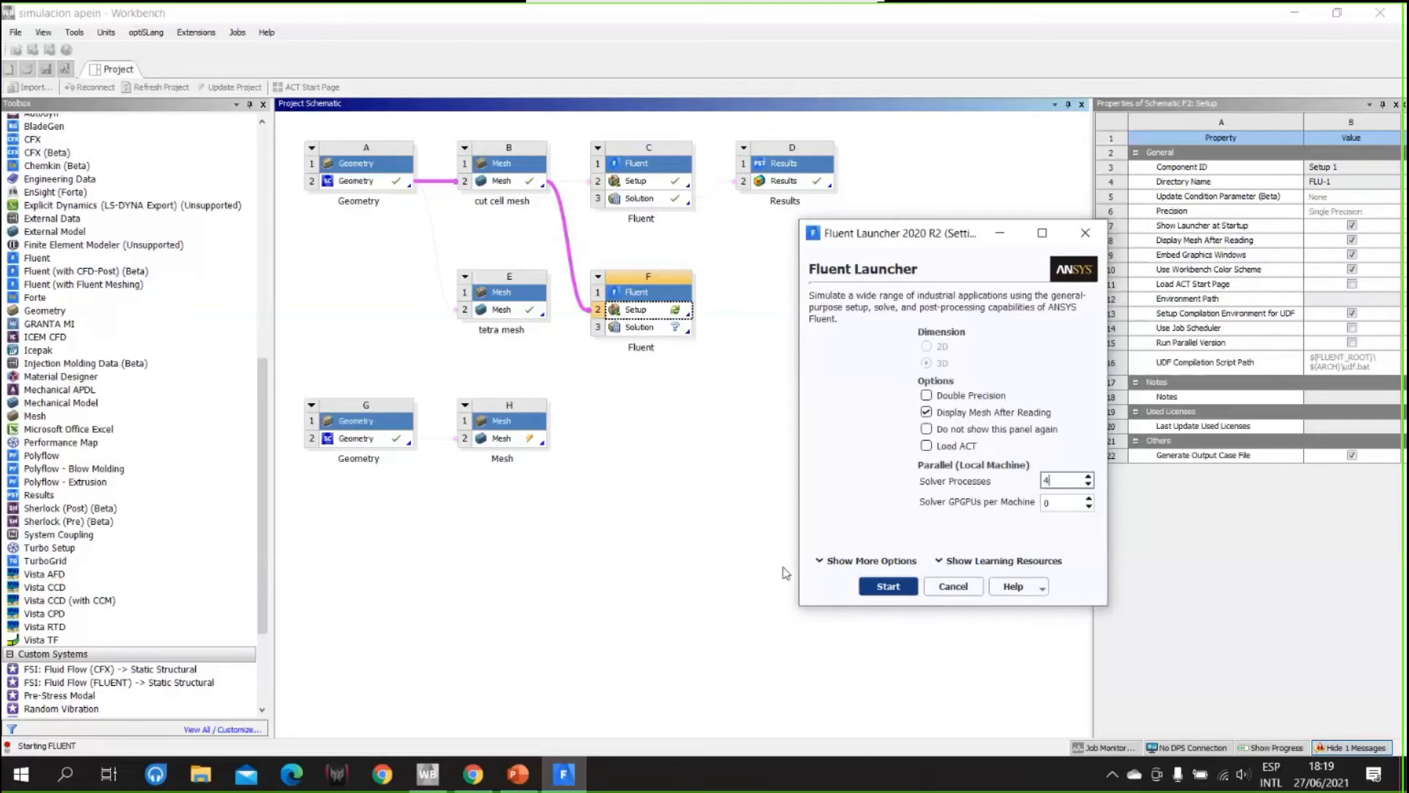
click(1057, 501)
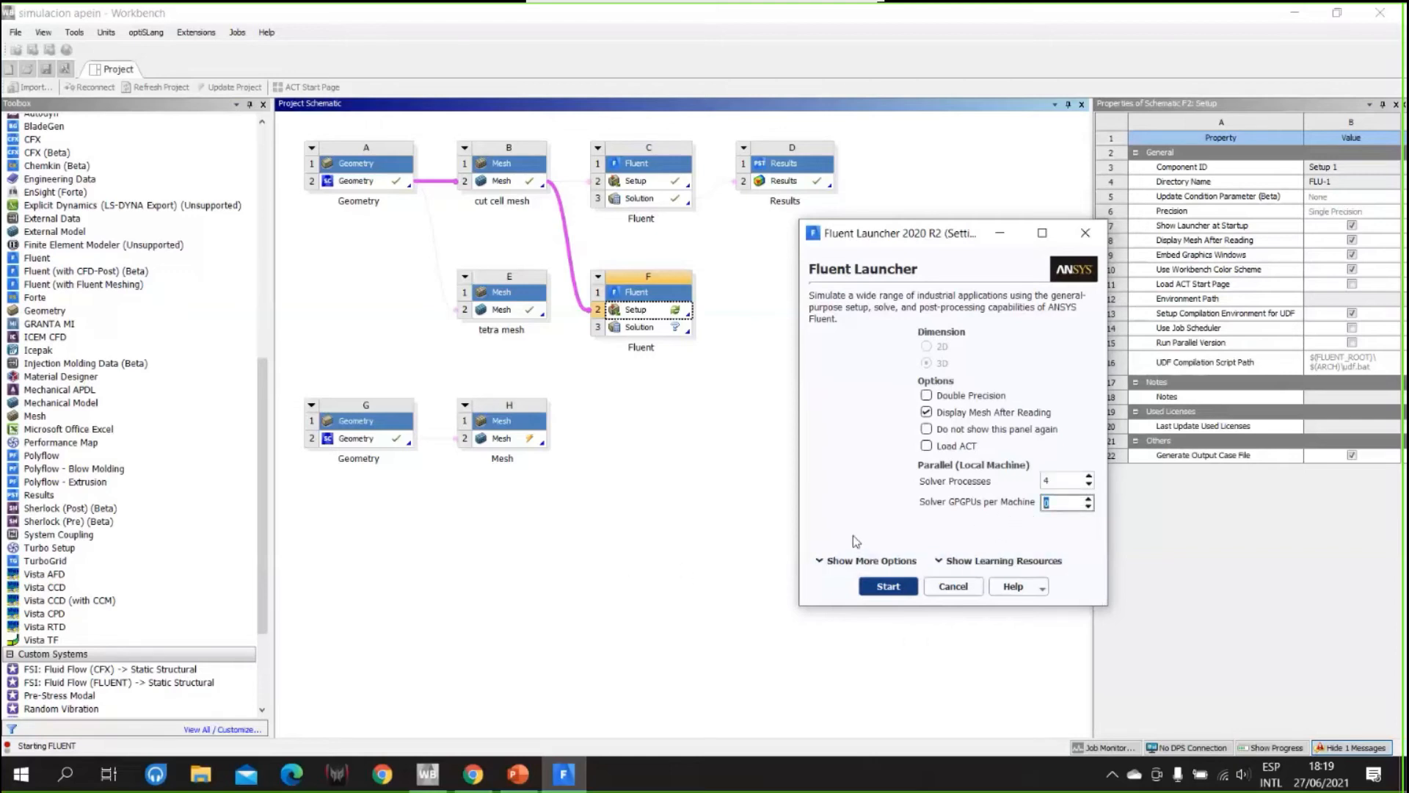
text(1)
click(945, 395)
click(867, 564)
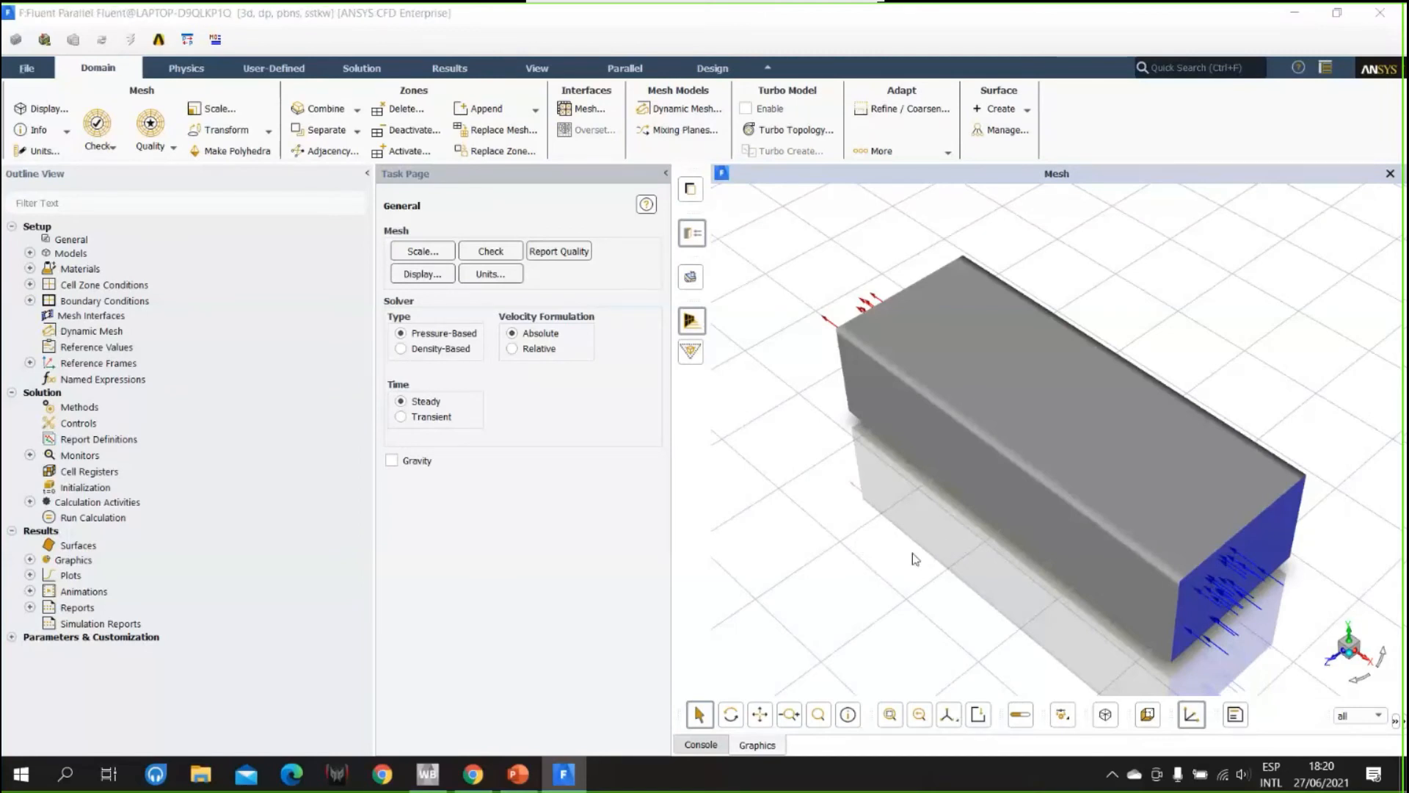
- Display the mesh with edges and faces on the hull, inlet, outlet, symmetry and wall surfaces, and examine the cells around the hull
drag(887, 574, 1113, 499)
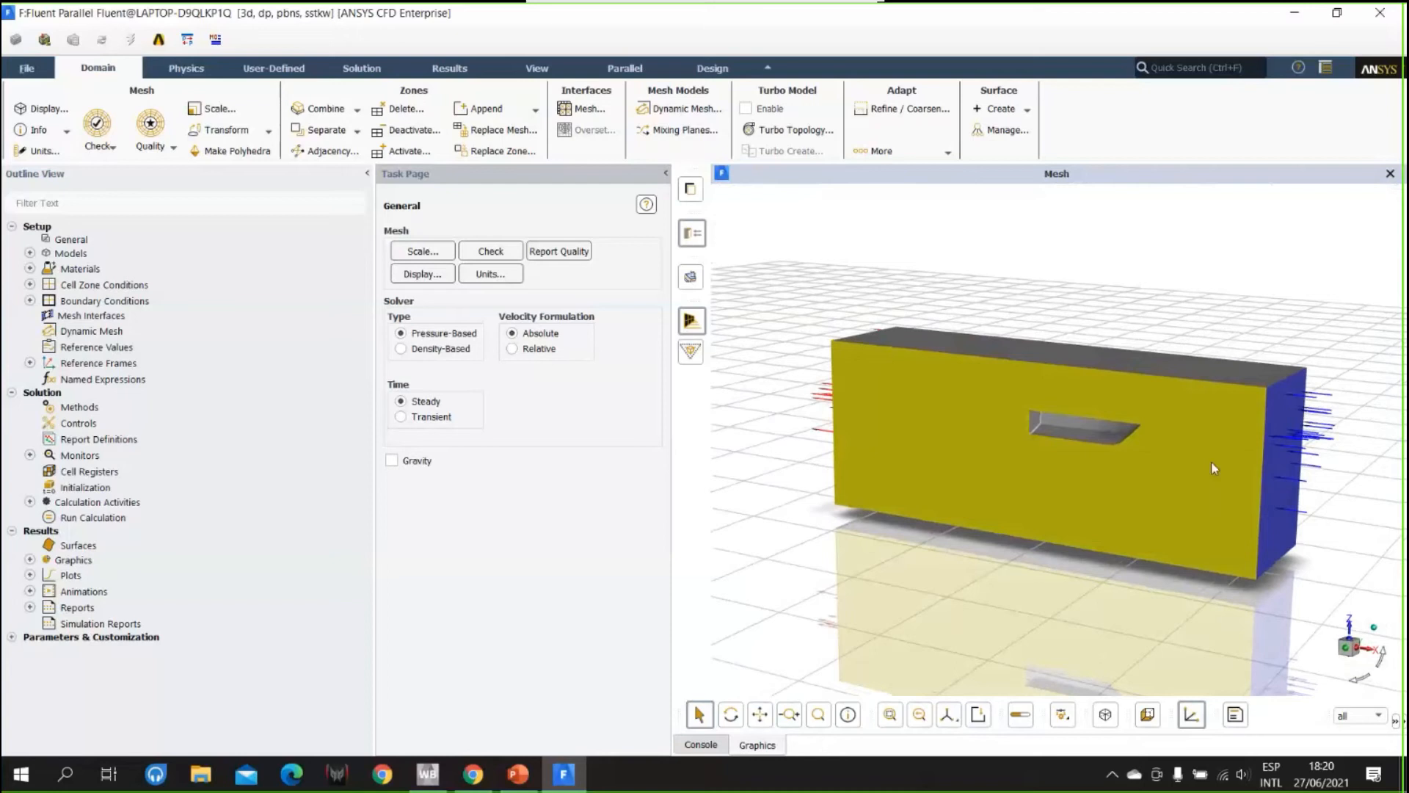
drag(1193, 504, 805, 355)
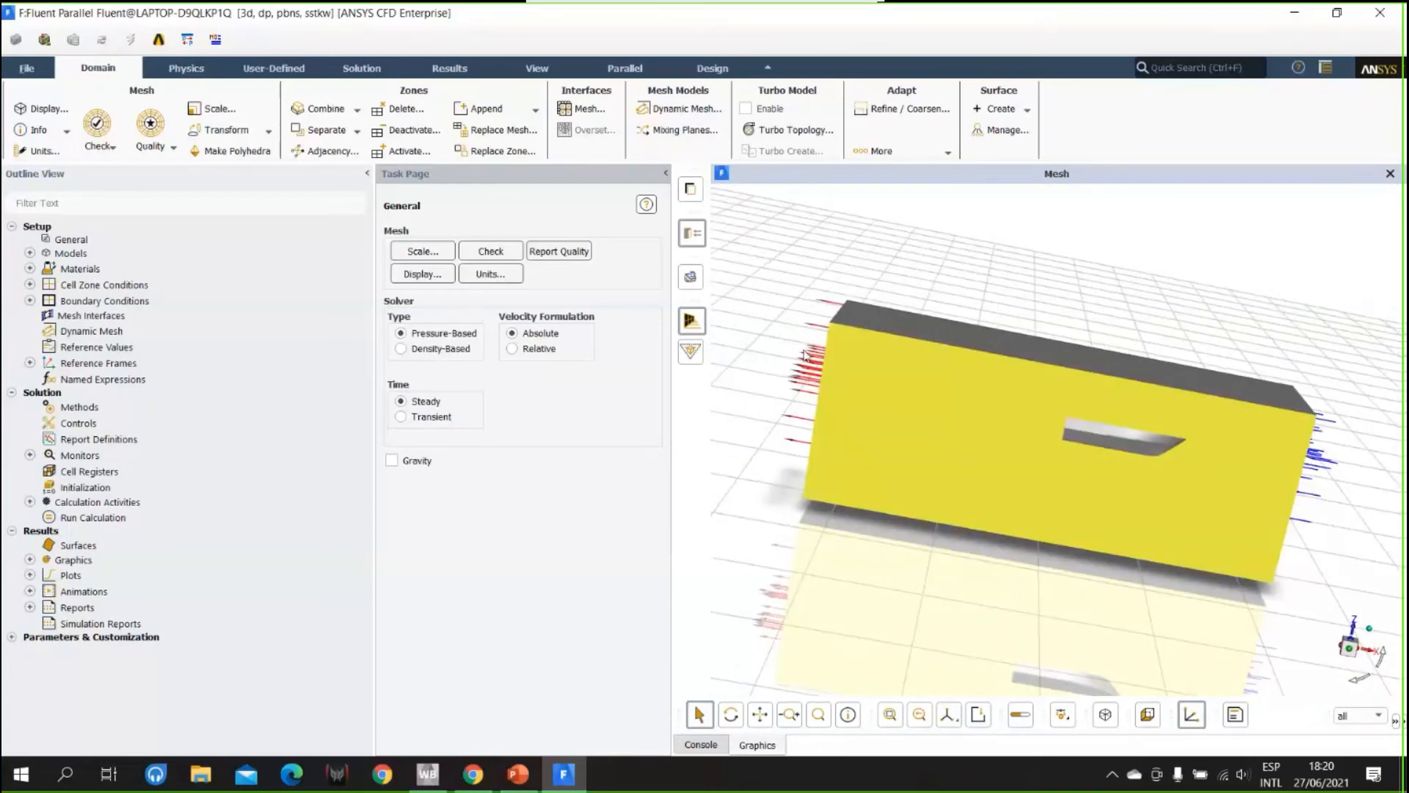
drag(1192, 488, 1172, 396)
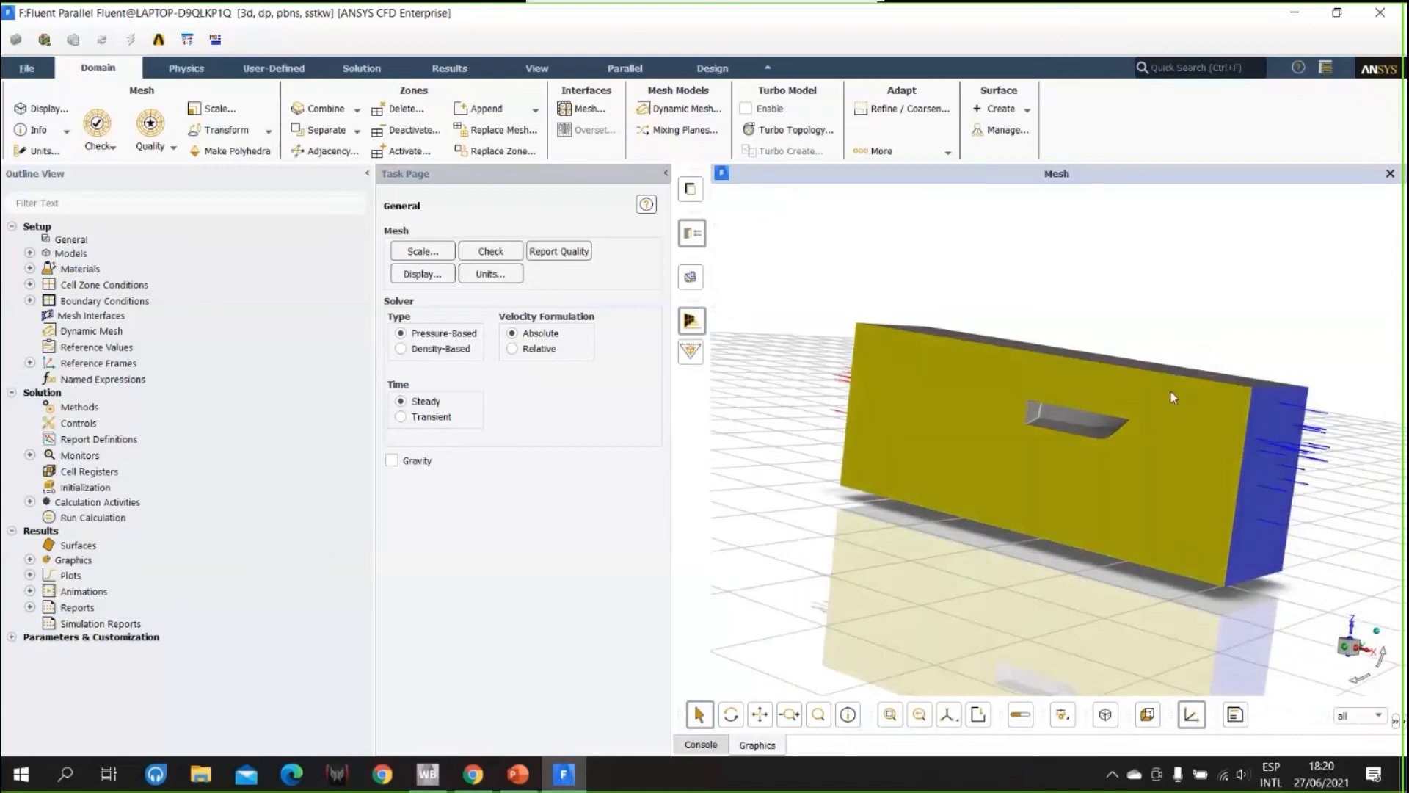
click(422, 274)
click(407, 444)
drag(610, 392, 519, 313)
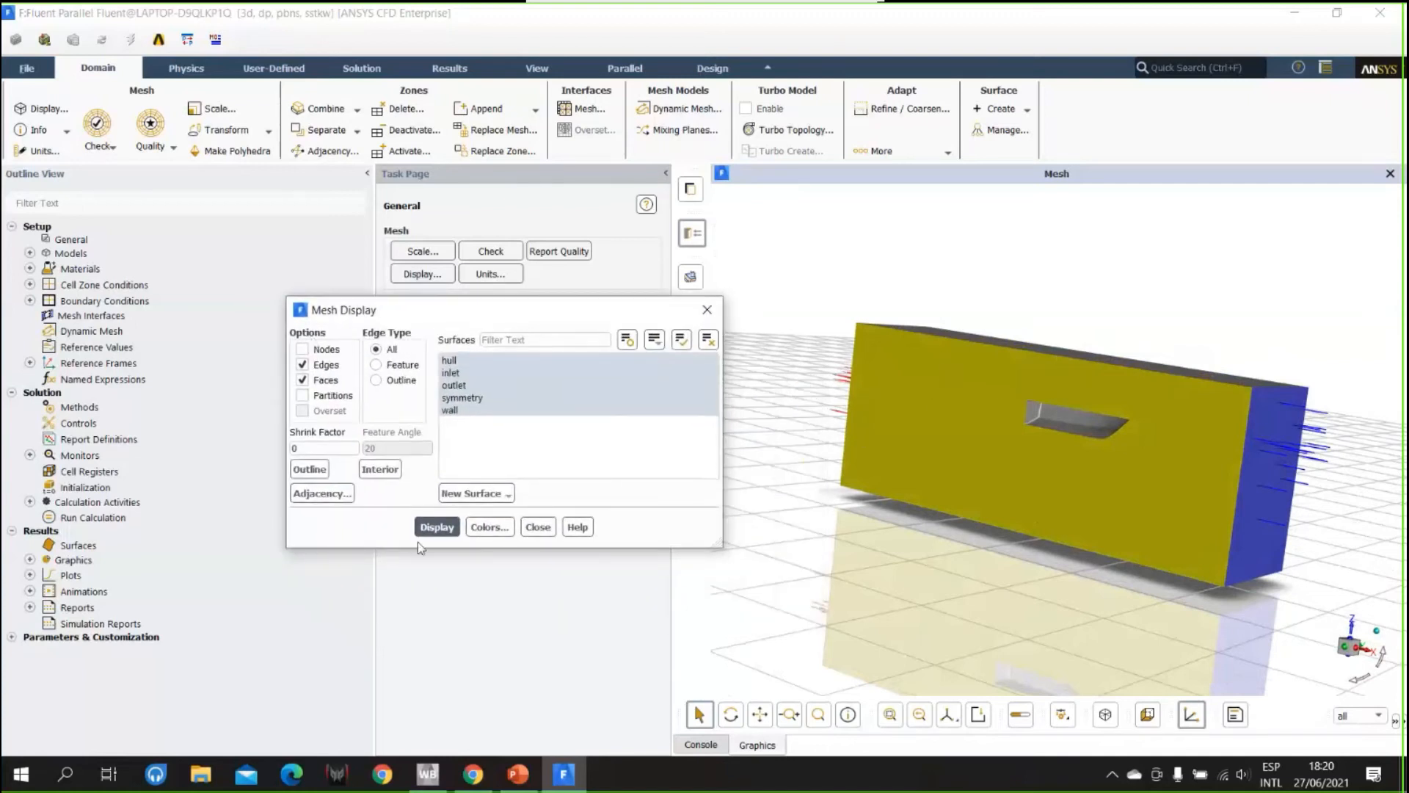
click(439, 527)
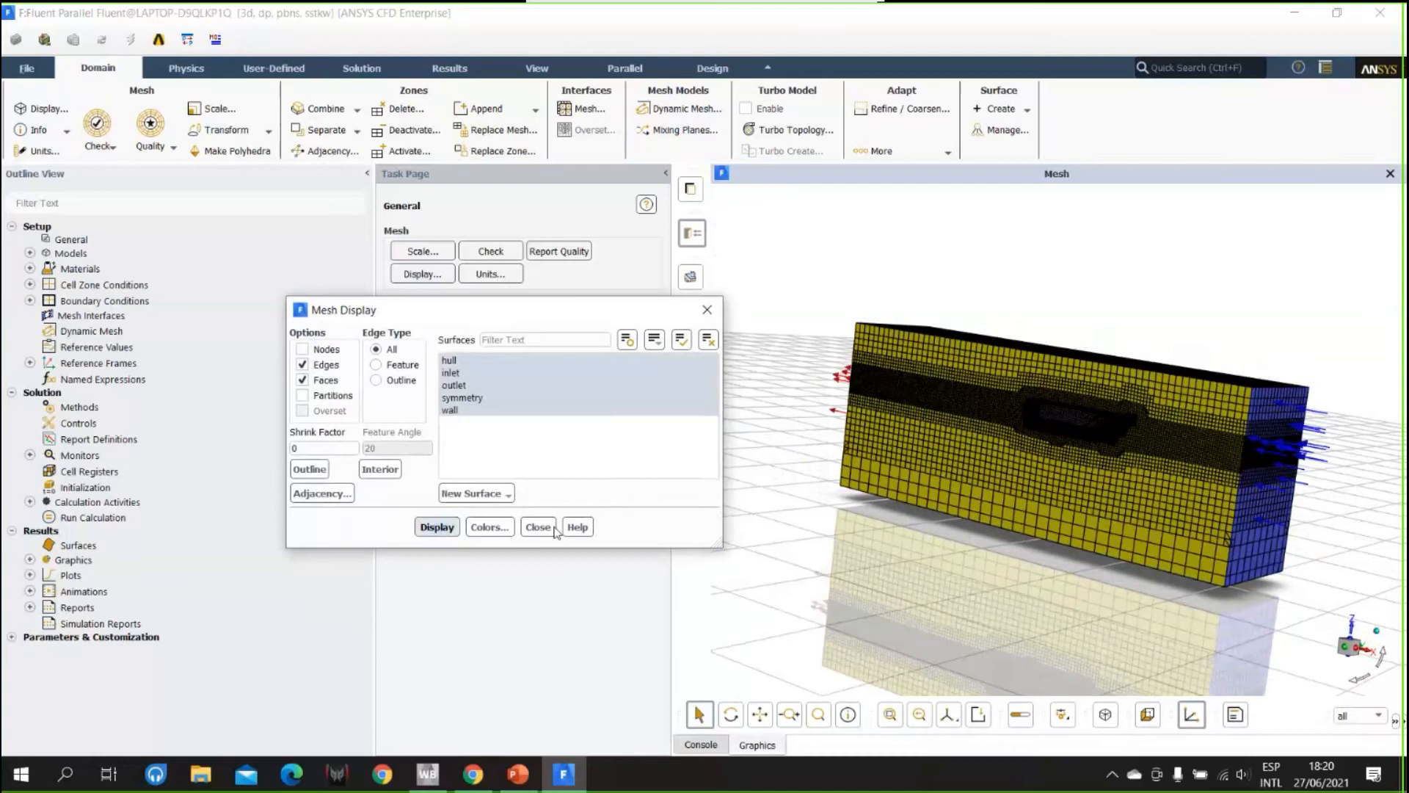
click(537, 527)
scroll(1017, 477, up, 5)
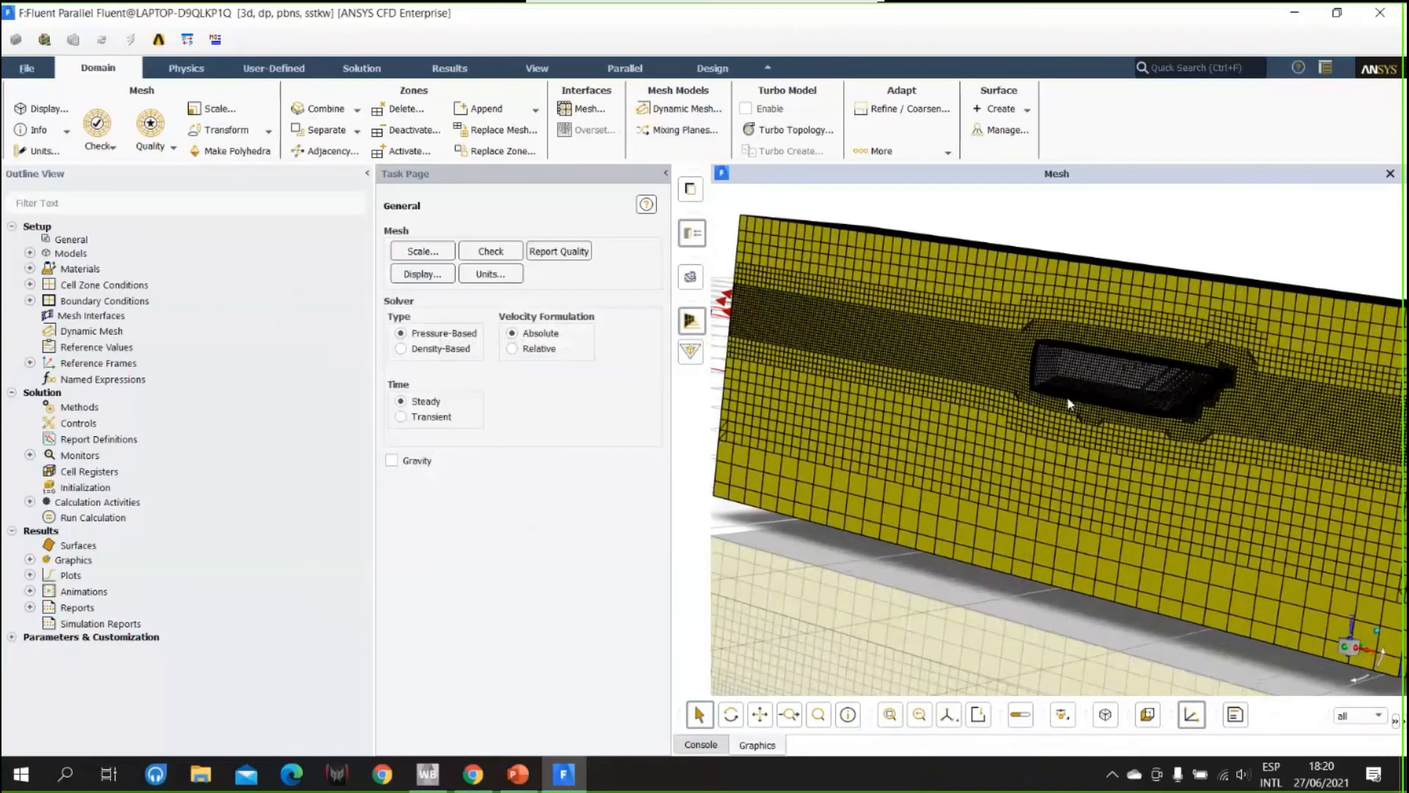
scroll(1069, 404, up, 3)
scroll(1000, 352, up, 2)
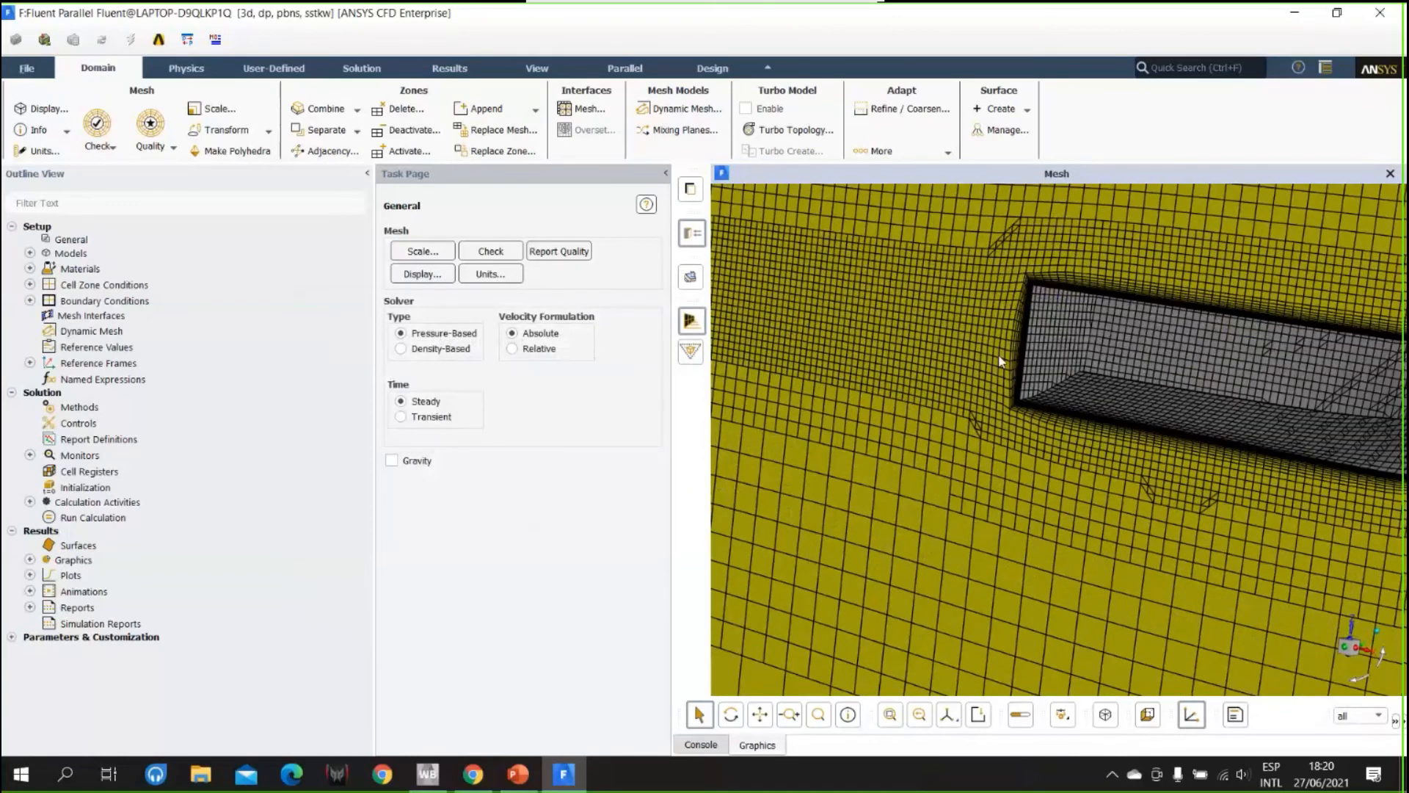
- Enable Gravity in the general solver settings with a Z gravitational acceleration of -9.81 m/s2
scroll(998, 353, down, 2)
click(760, 714)
scroll(1029, 501, down, 5)
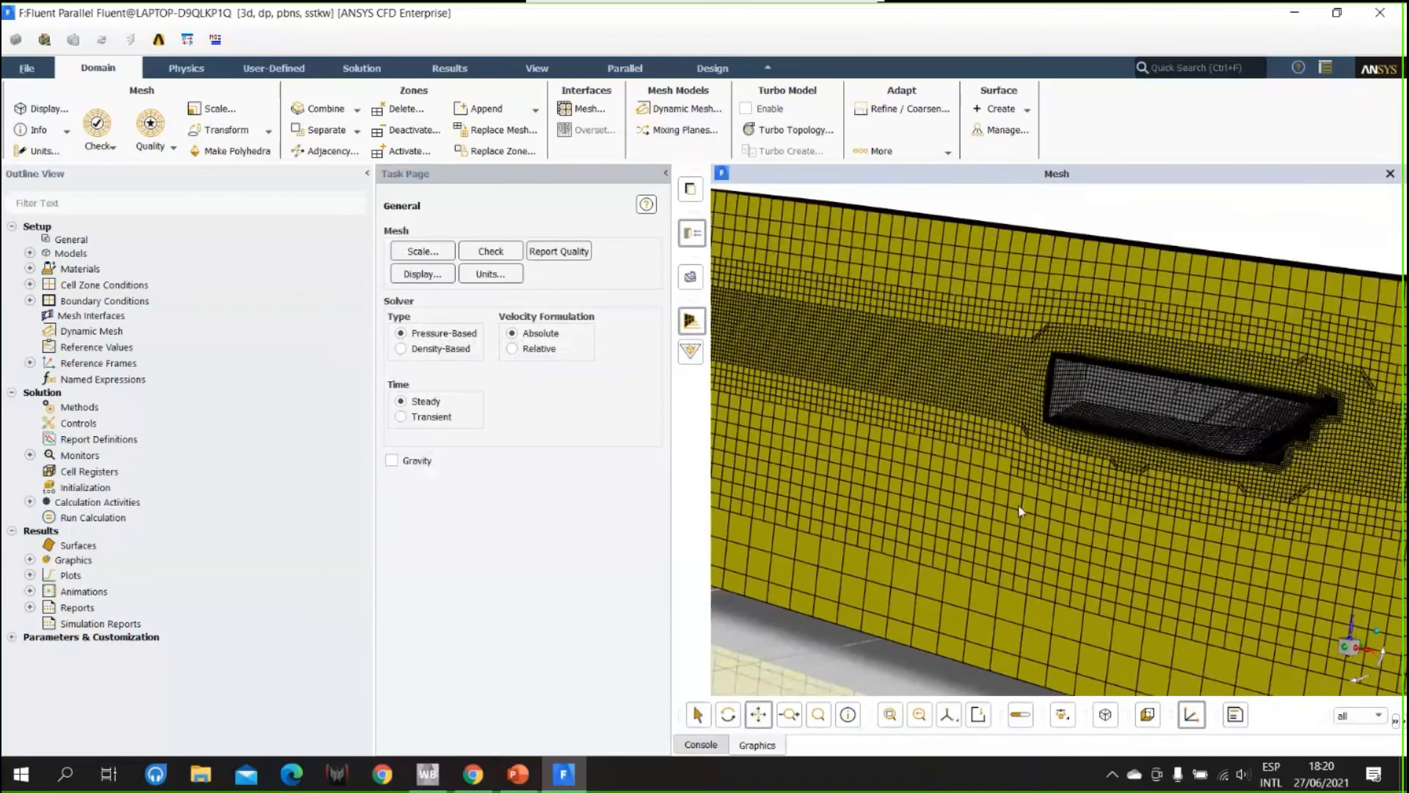
middle_drag(1059, 491, 1022, 463)
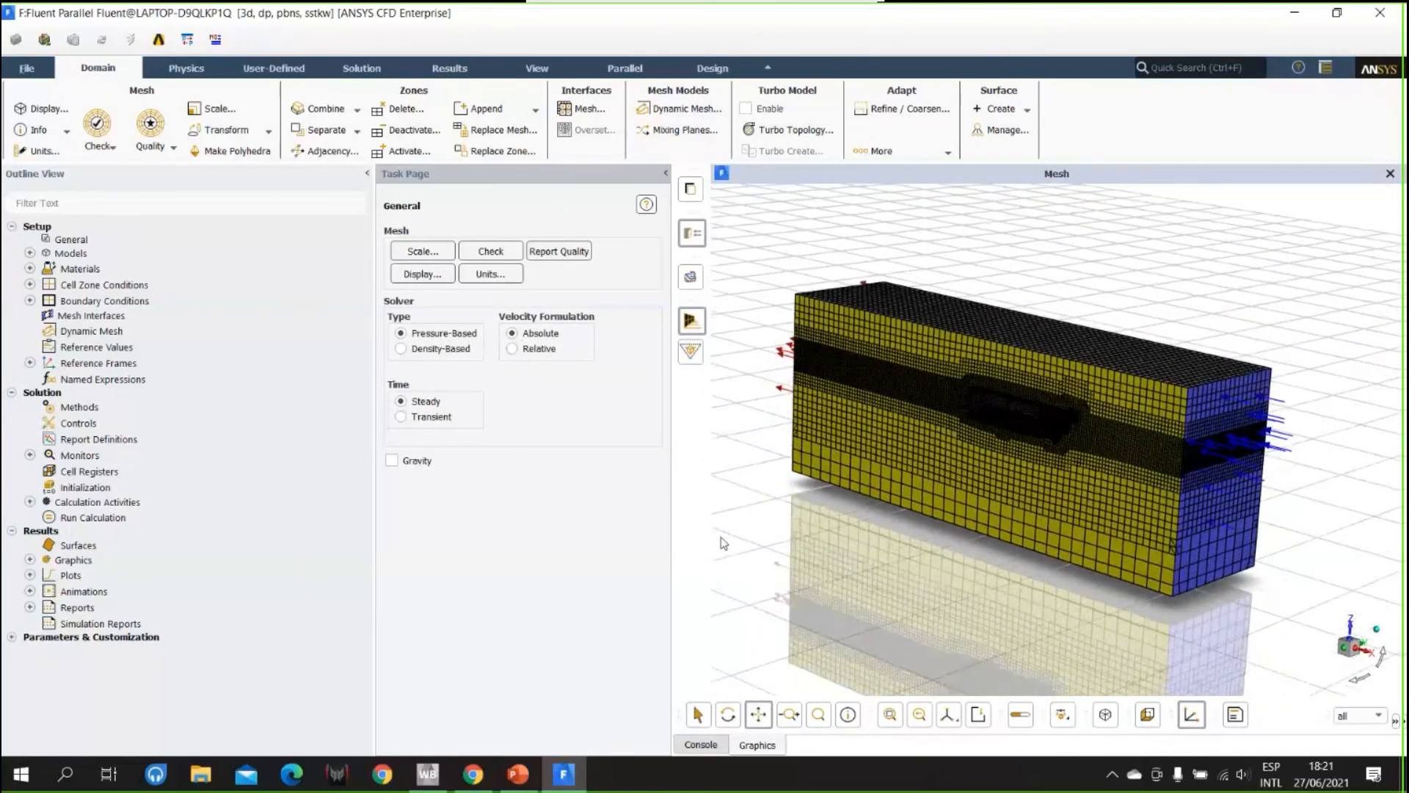
click(392, 461)
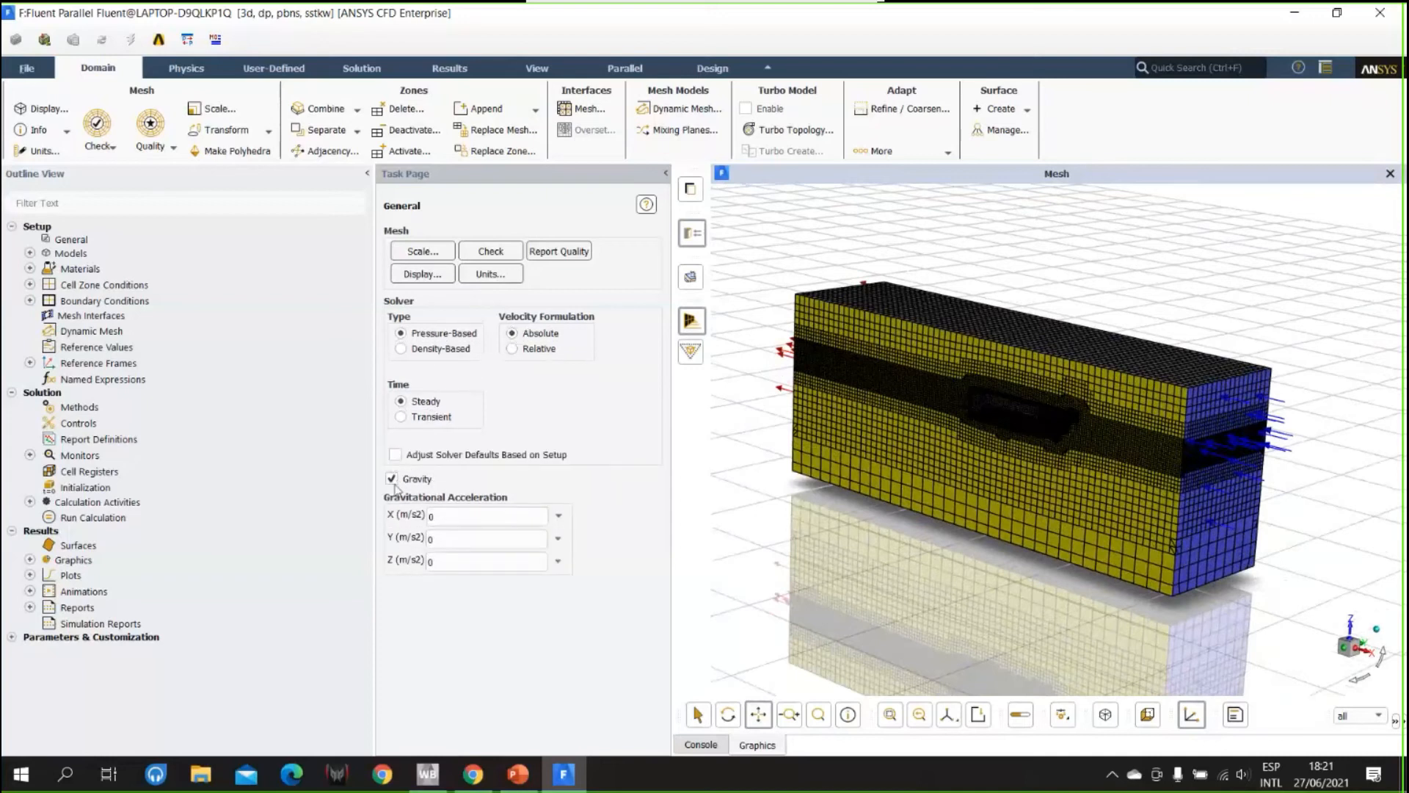
mouse_move(1090, 428)
mouse_down()
mouse_move(1077, 470)
mouse_move(1080, 429)
mouse_up()
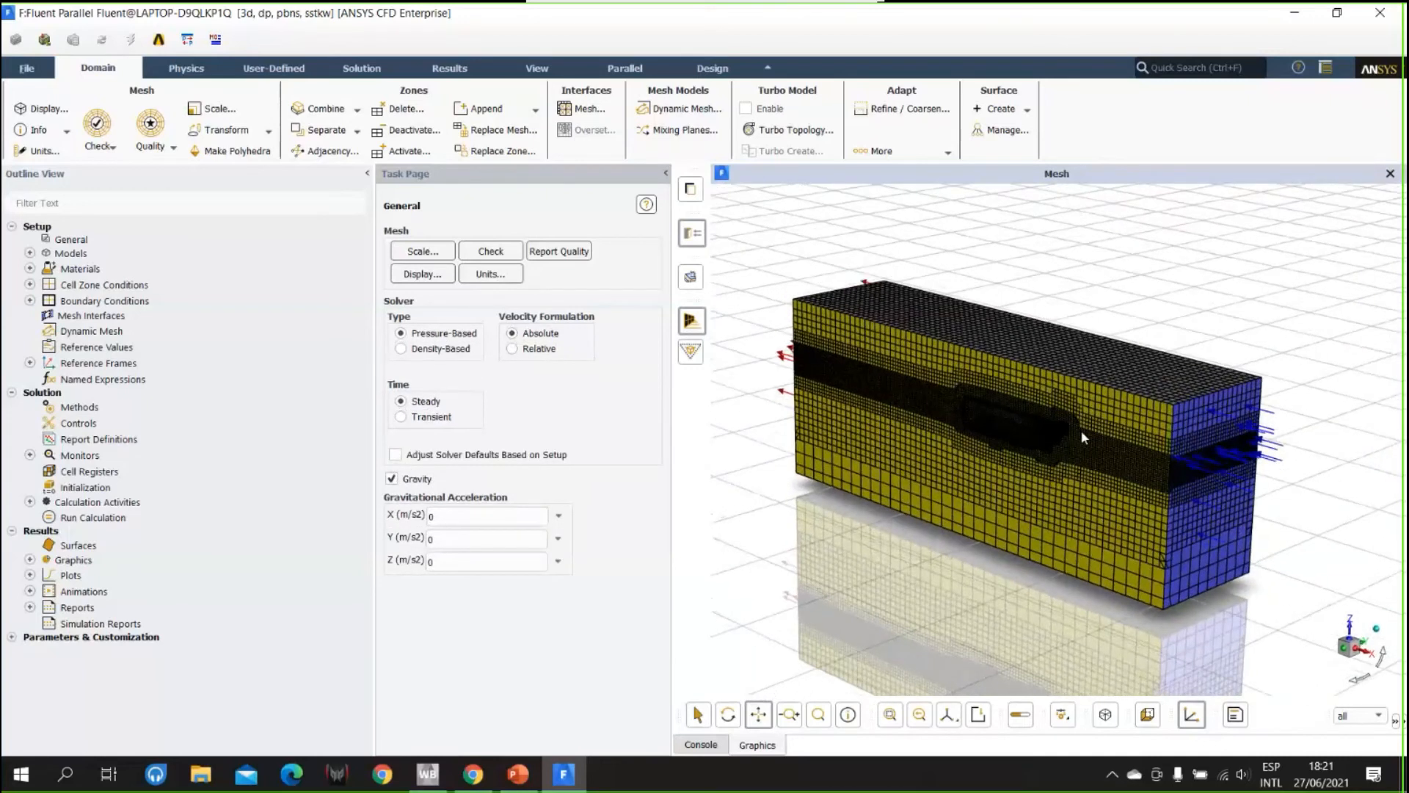
click(454, 540)
key(Tab)
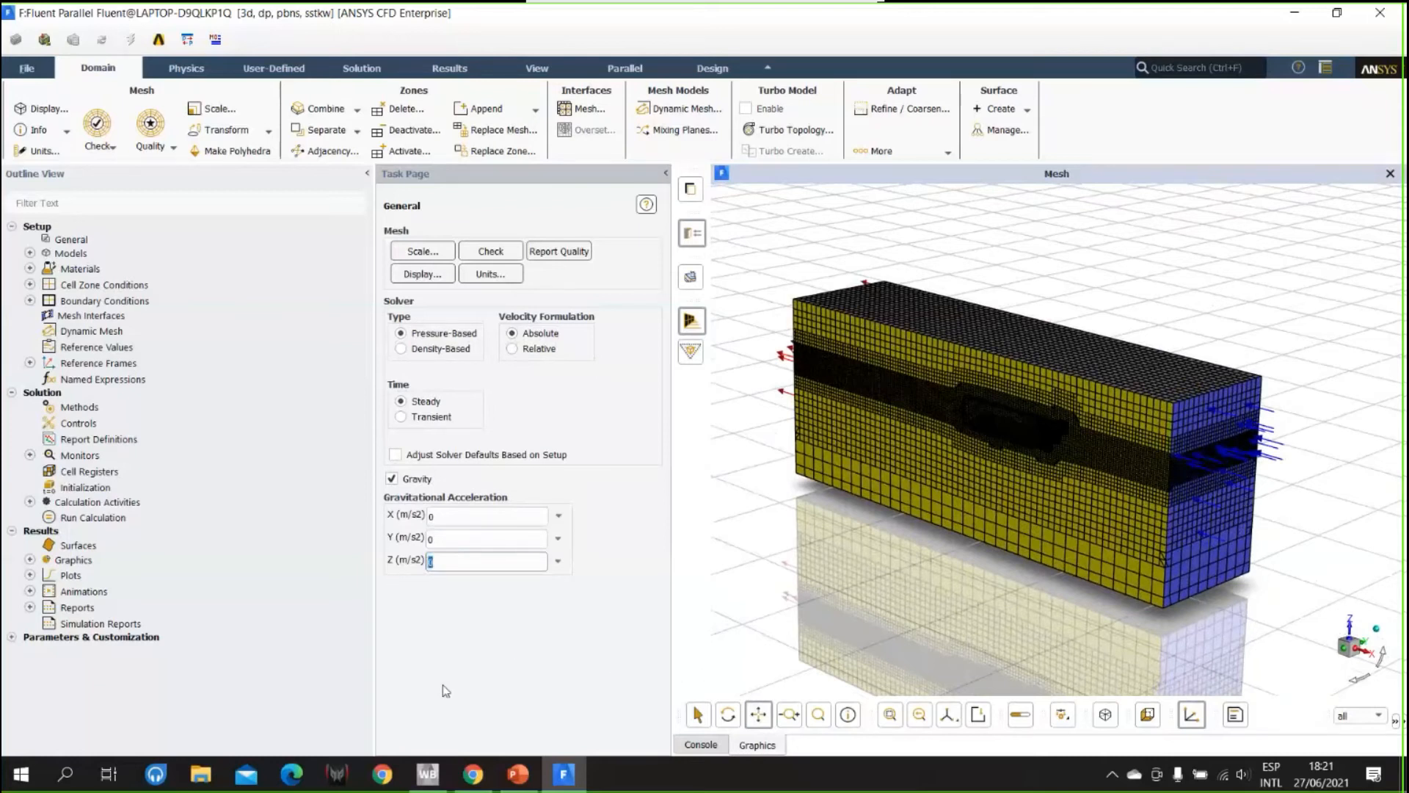
text(-)
text(0.)
key(BackSpace)
key(BackSpace)
text(9.81)
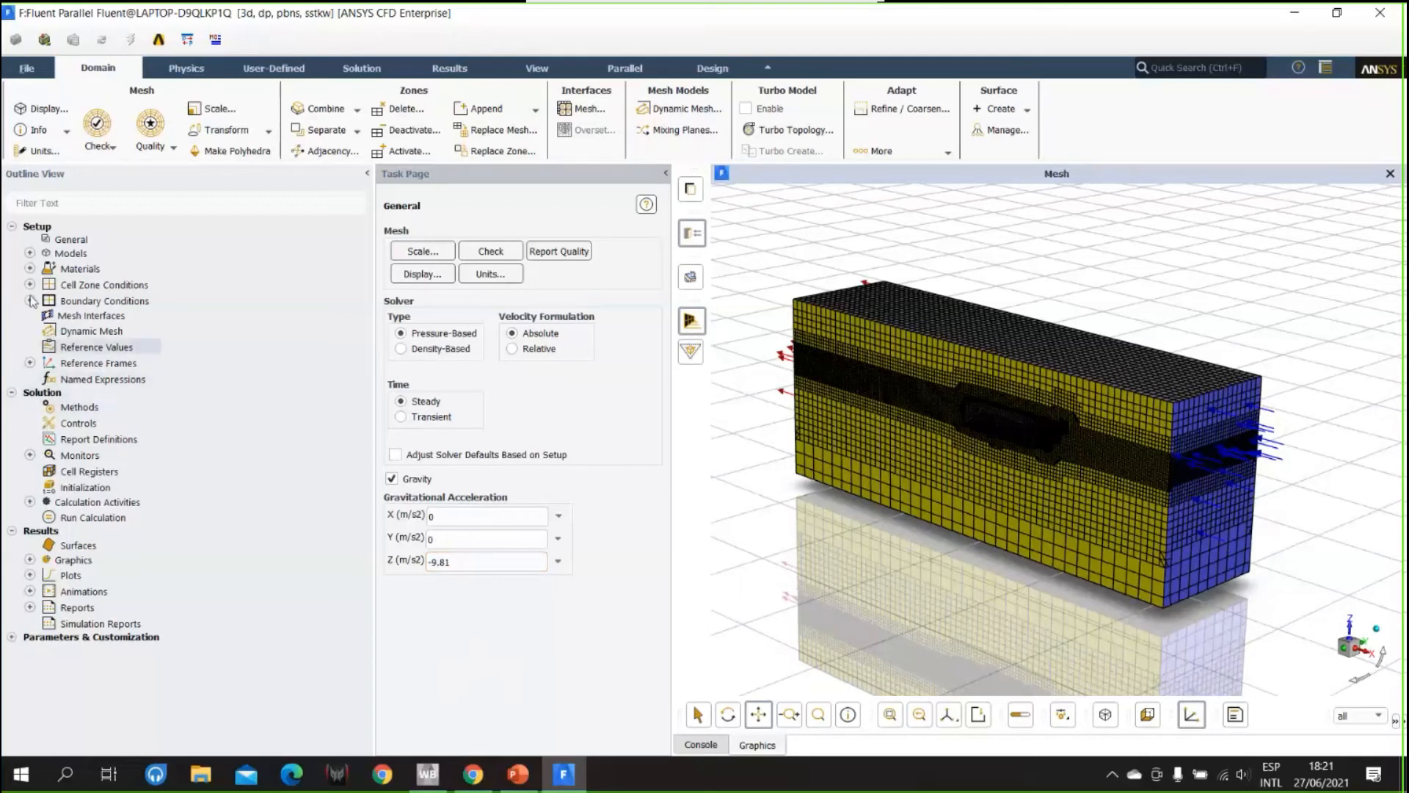
- Copy the fluid water-liquid (h2o<l>) from the Fluent material database into the case's materials
double_click(81, 269)
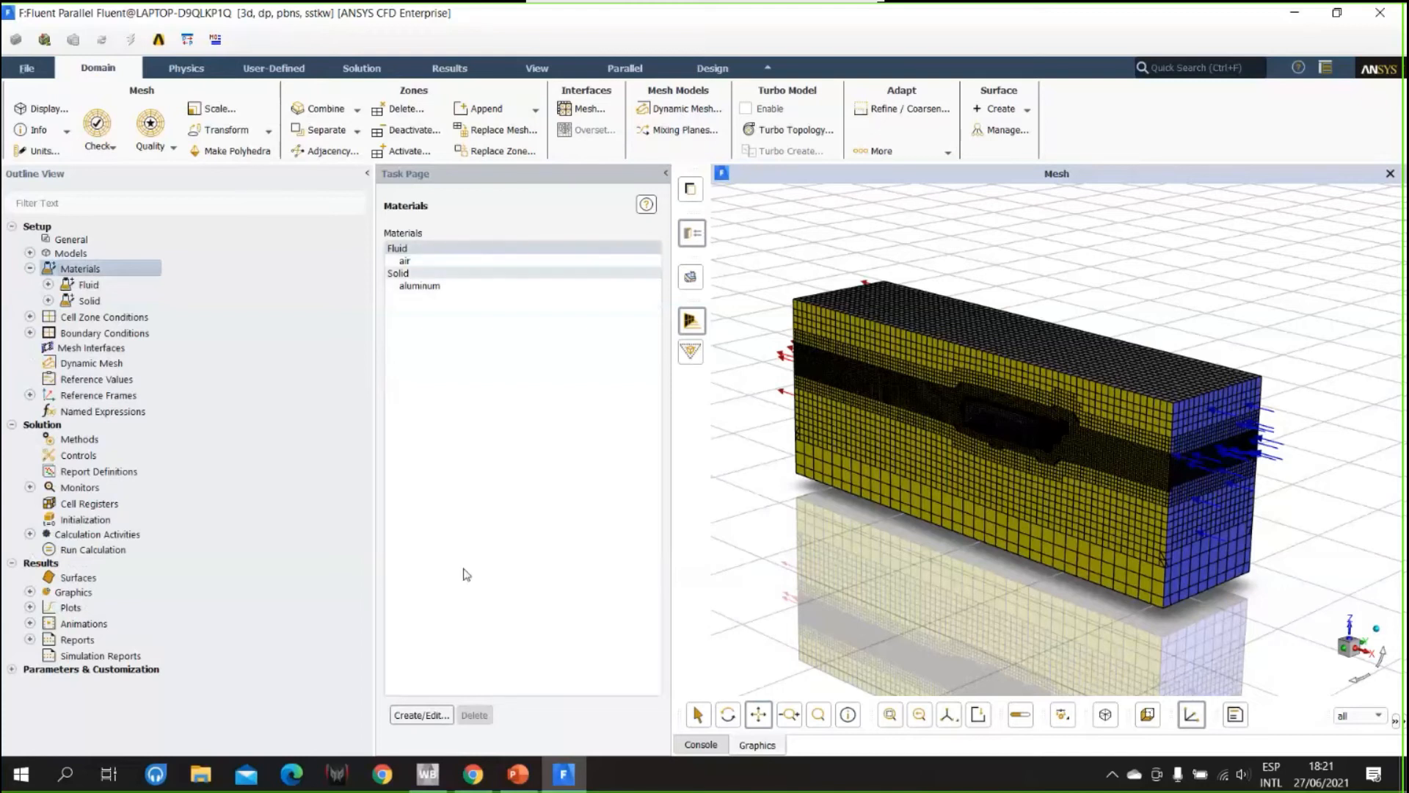
click(432, 717)
drag(587, 205, 897, 145)
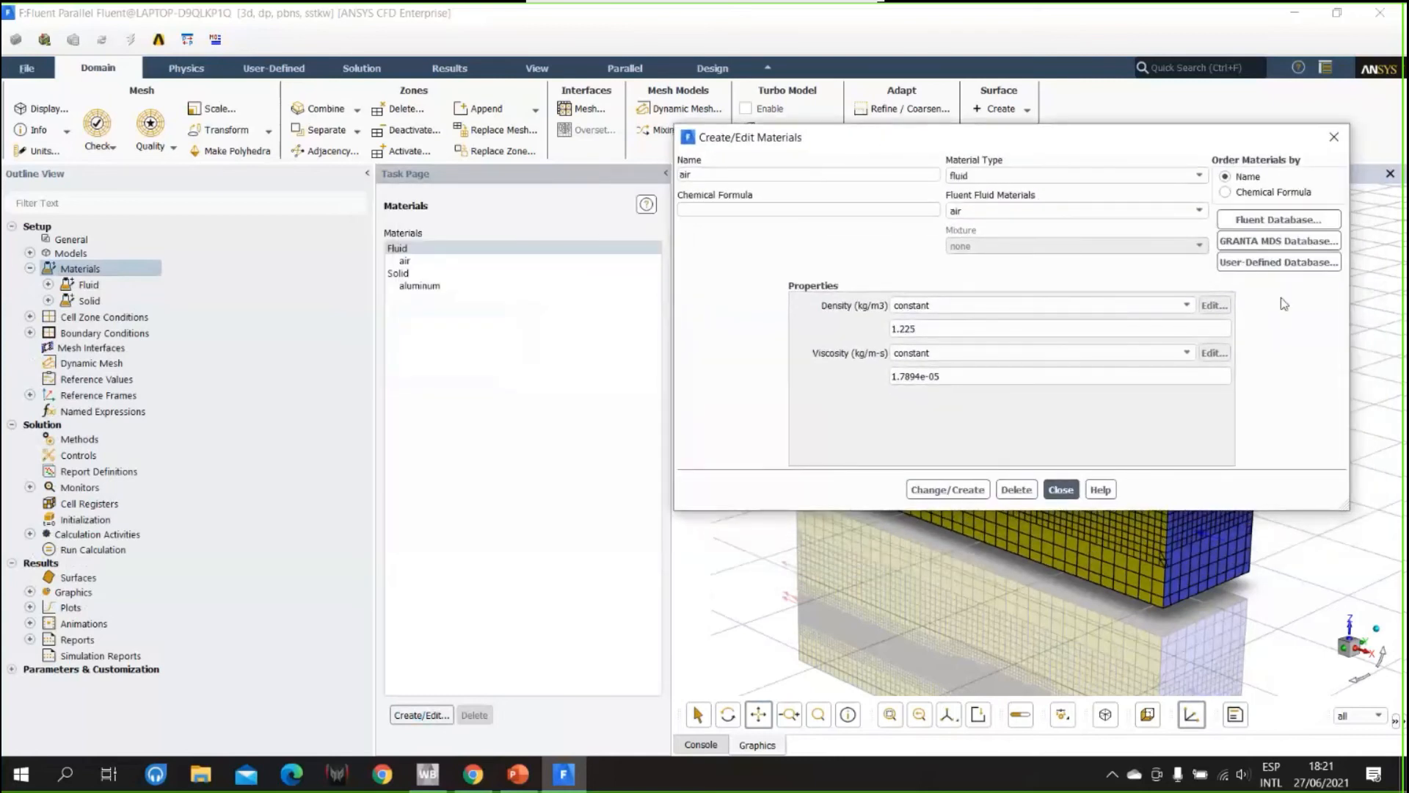
click(1291, 220)
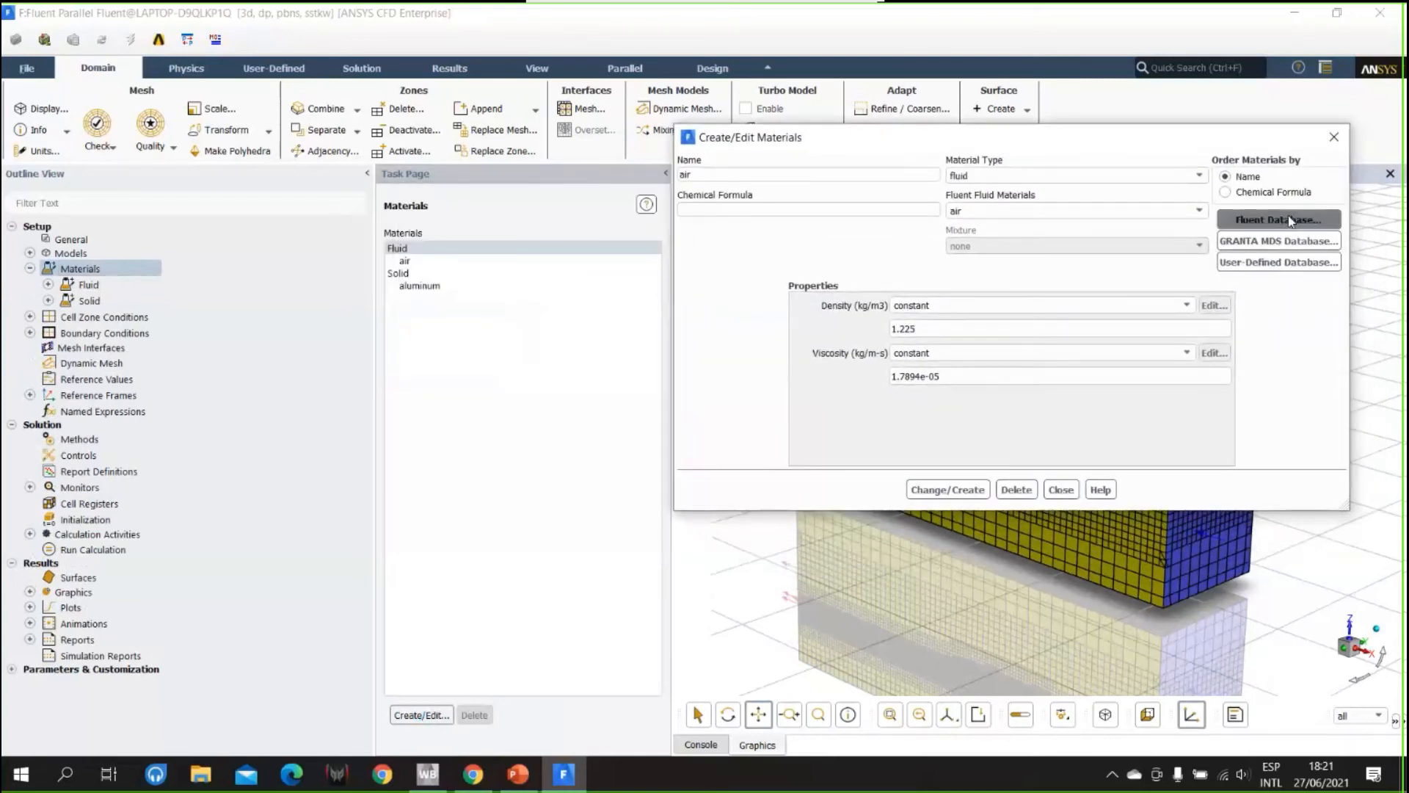
drag(729, 385, 998, 296)
drag(908, 351, 909, 413)
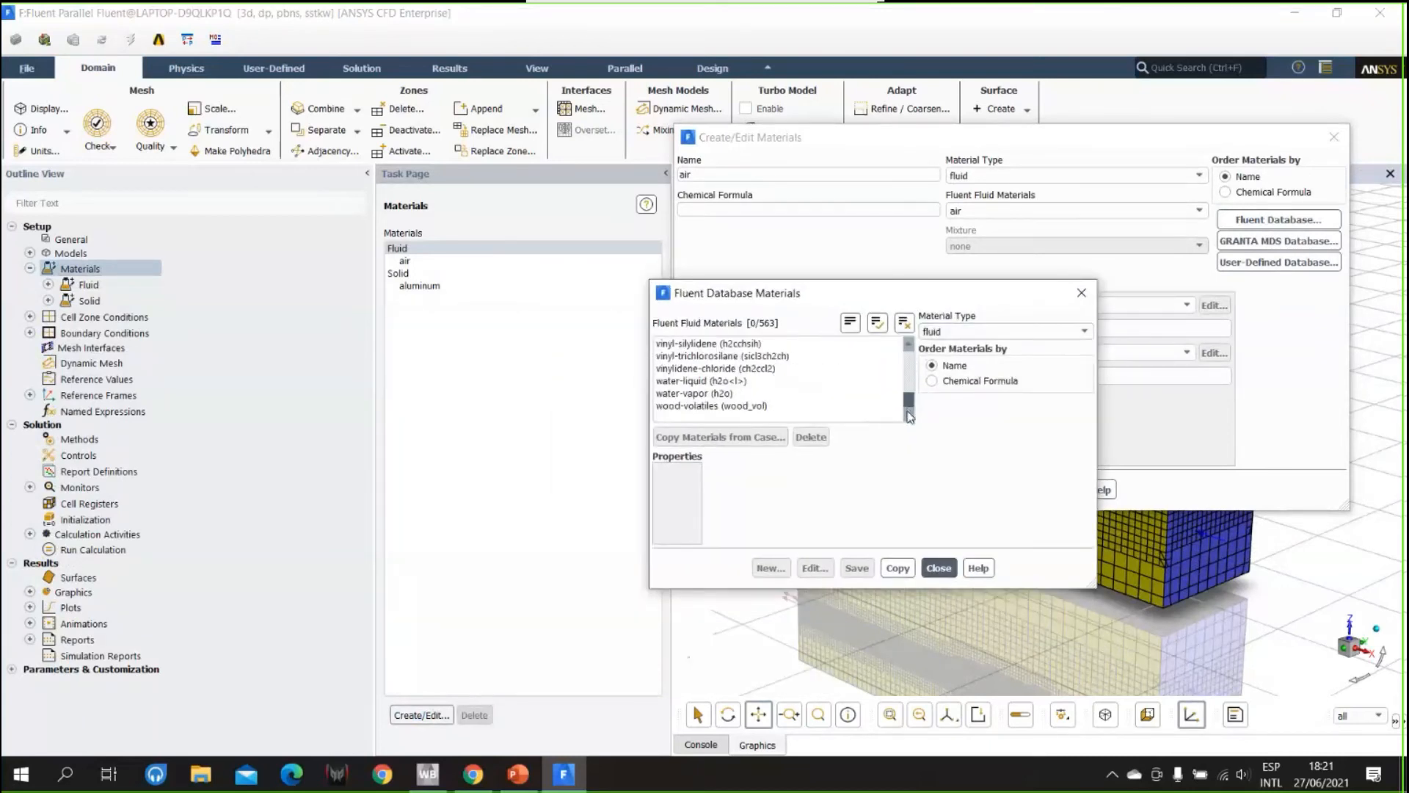
click(701, 381)
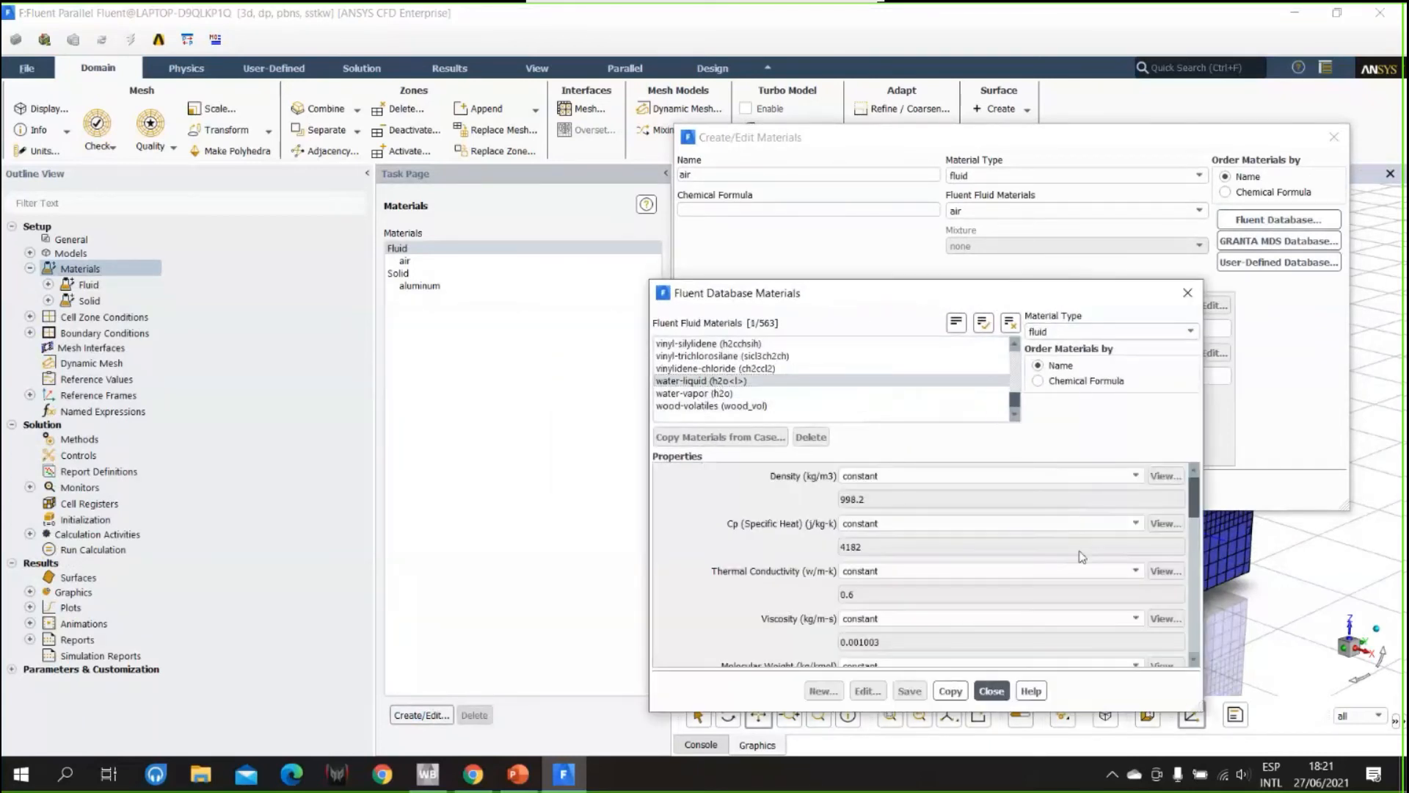
click(950, 691)
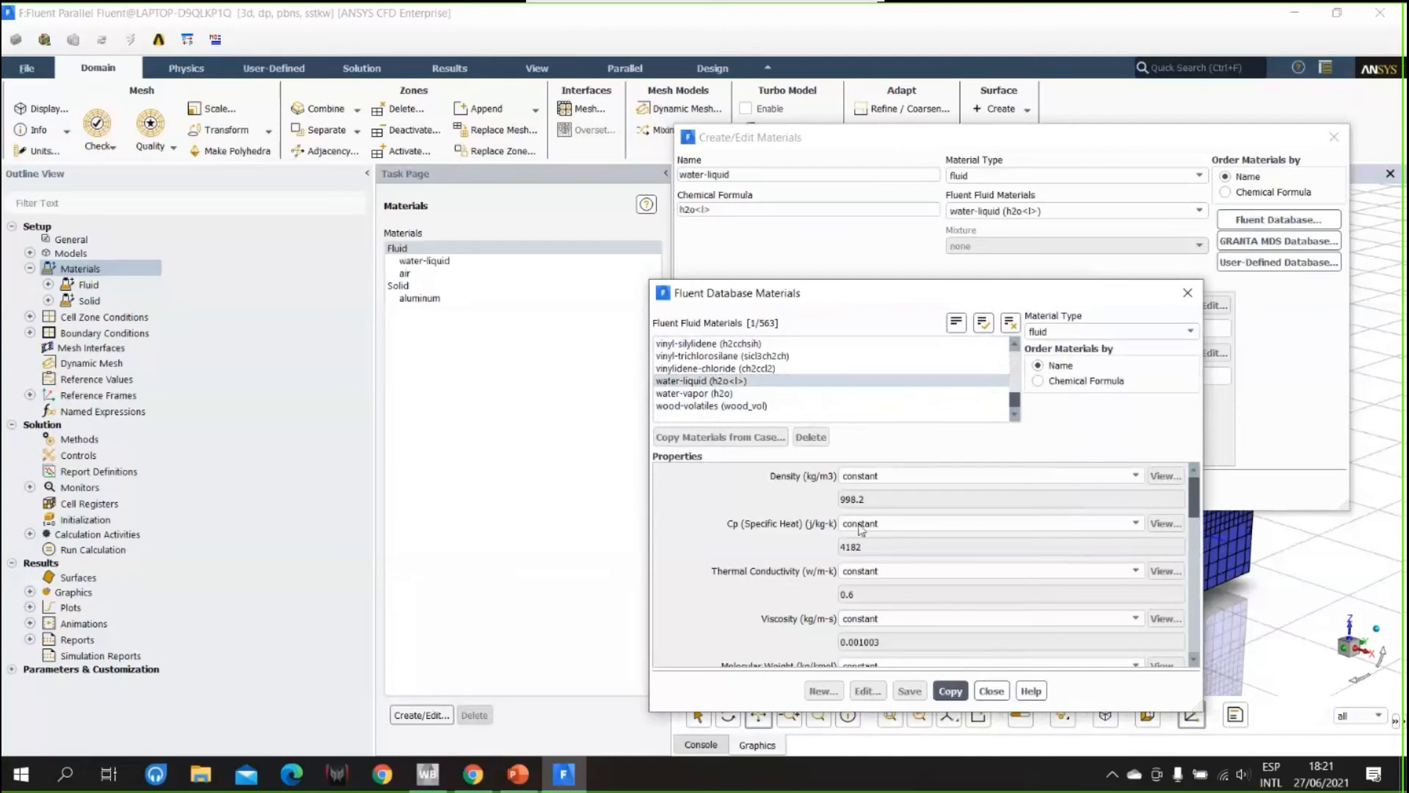
click(991, 691)
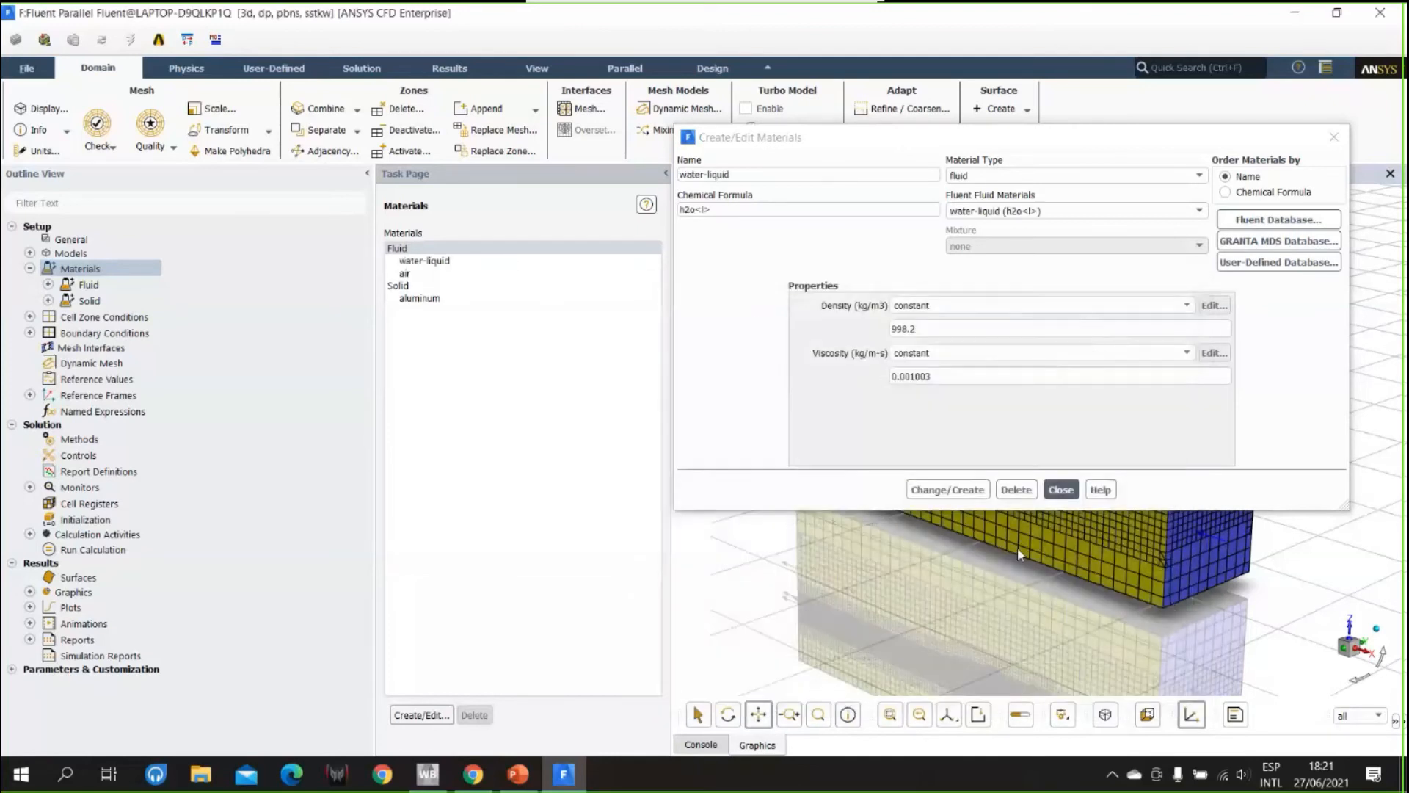
click(1061, 489)
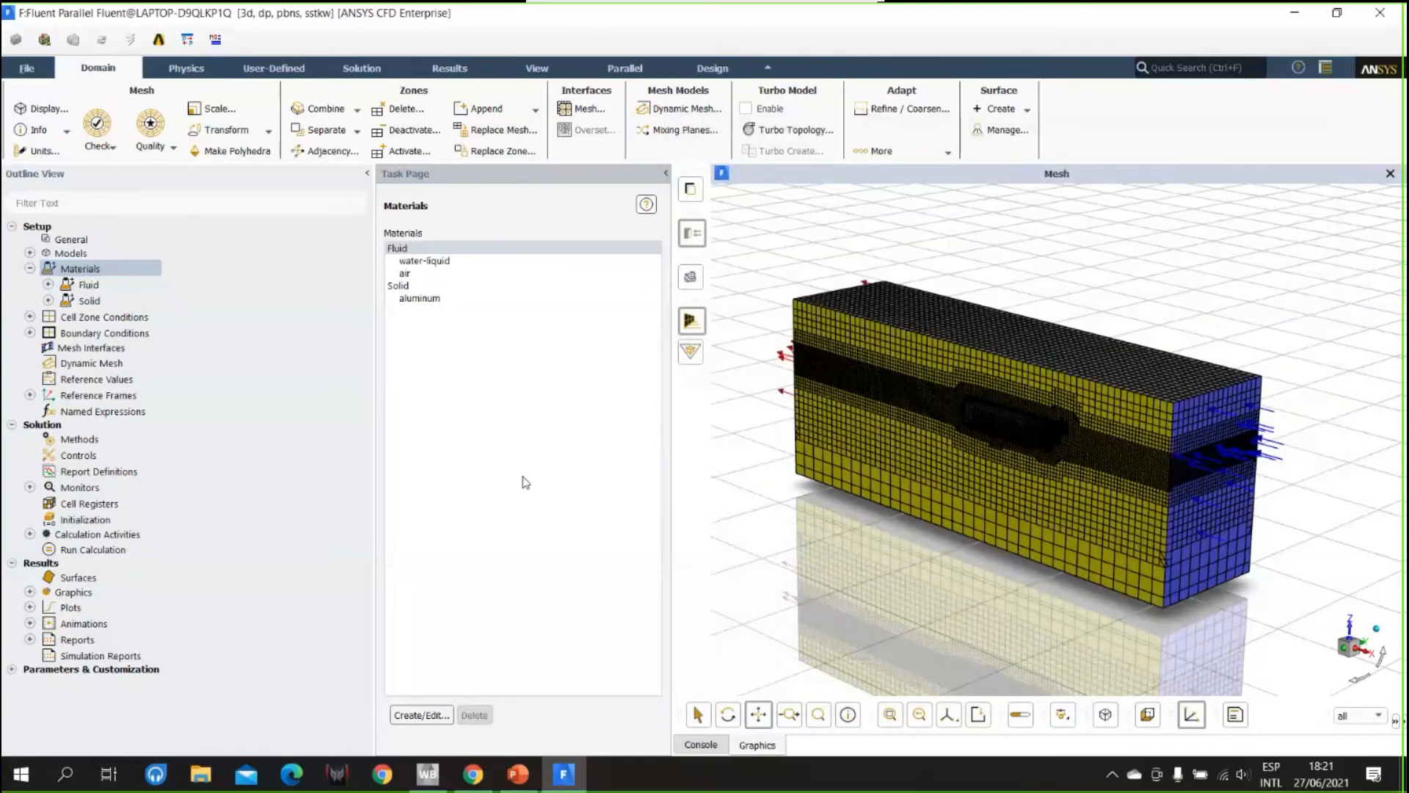
- Apply the Volume of Fluid multiphase model with Open Channel Flow, Implicit formulation and Implicit Body Force
click(30, 253)
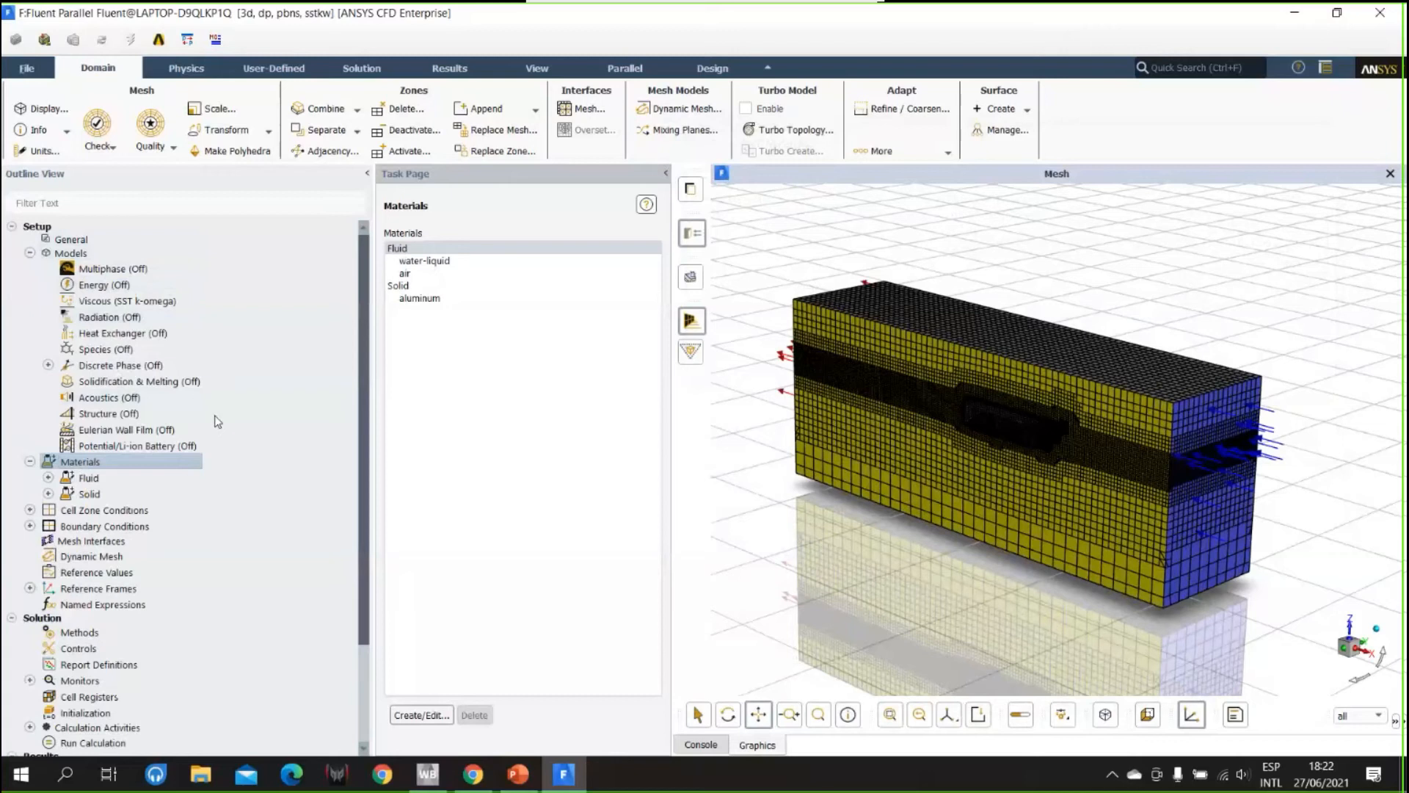
click(116, 273)
double_click(116, 273)
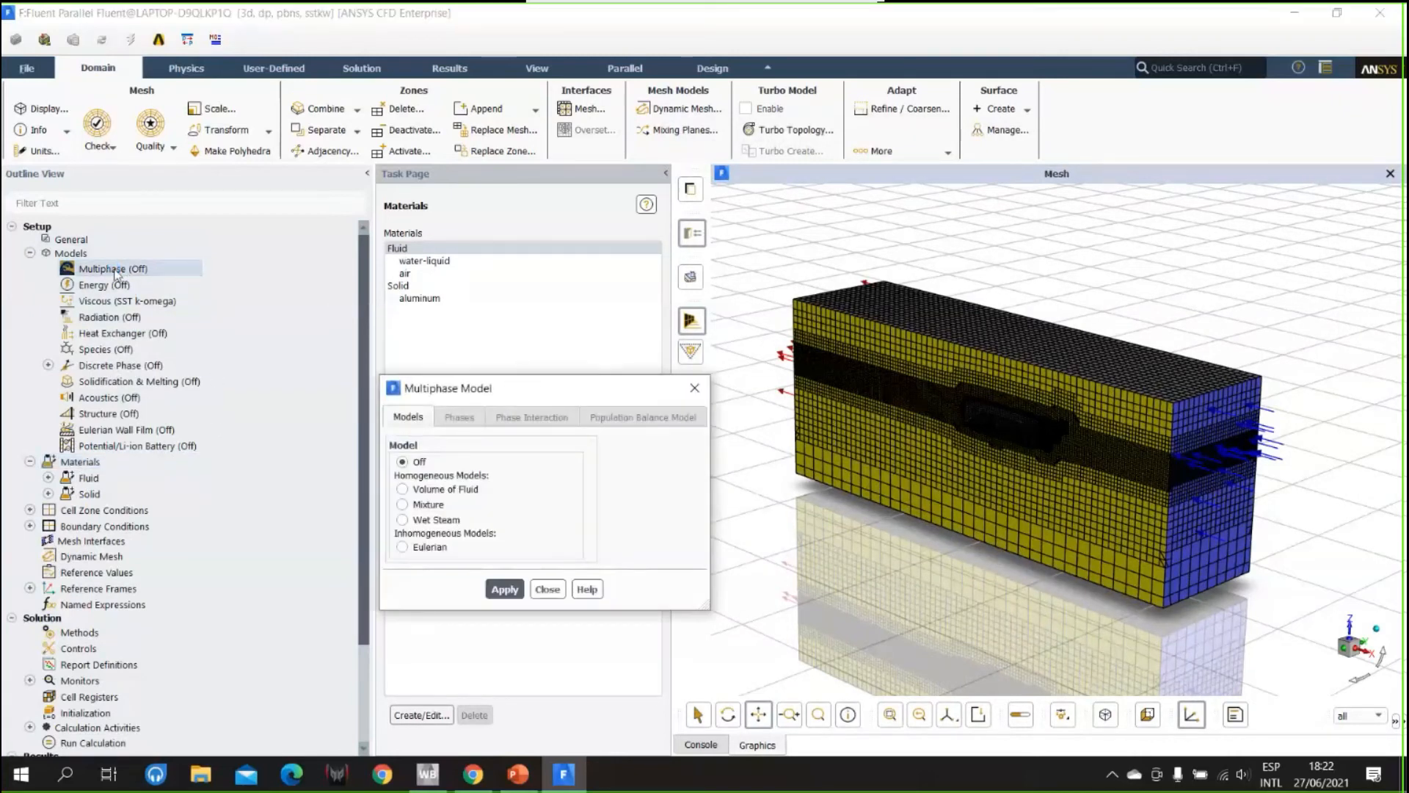
drag(529, 394, 594, 194)
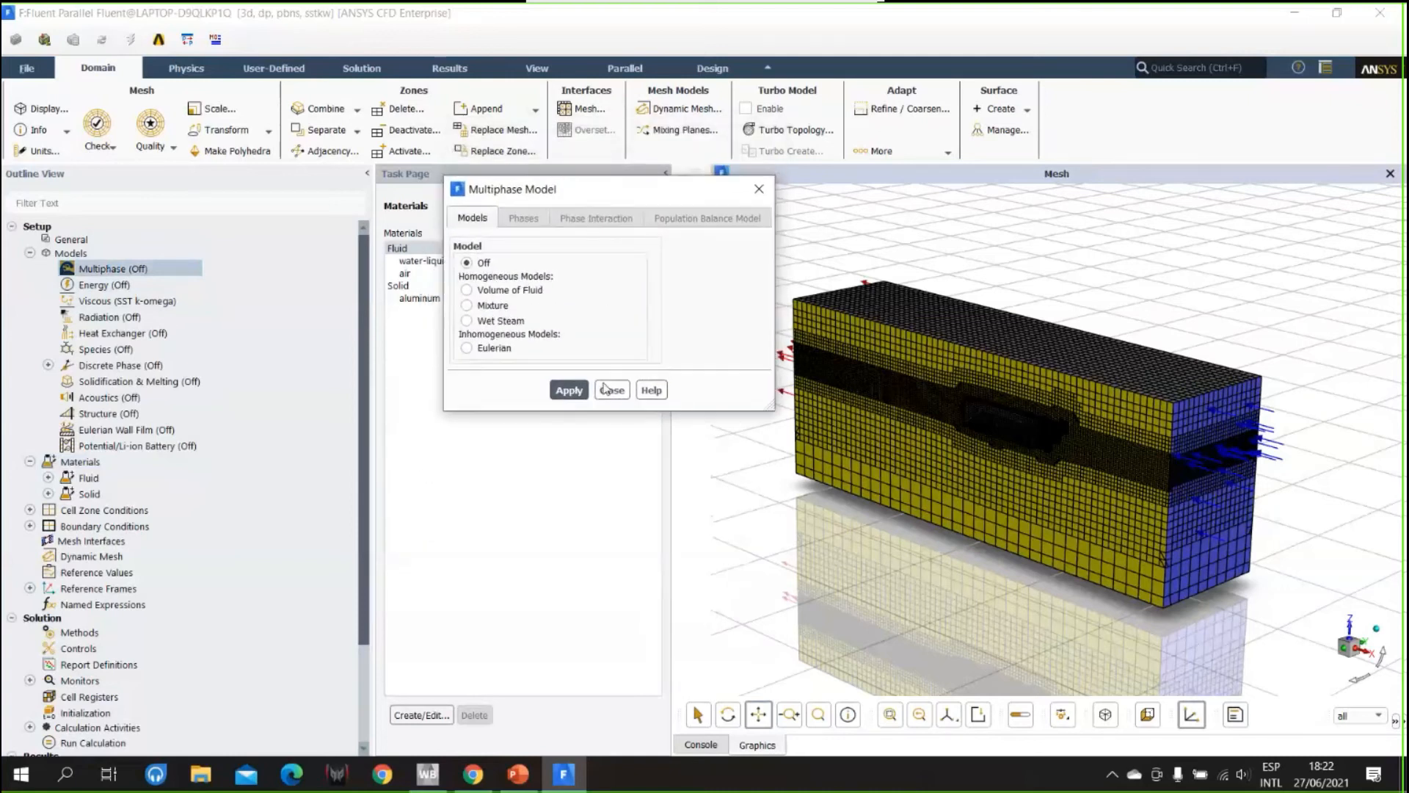
click(490, 290)
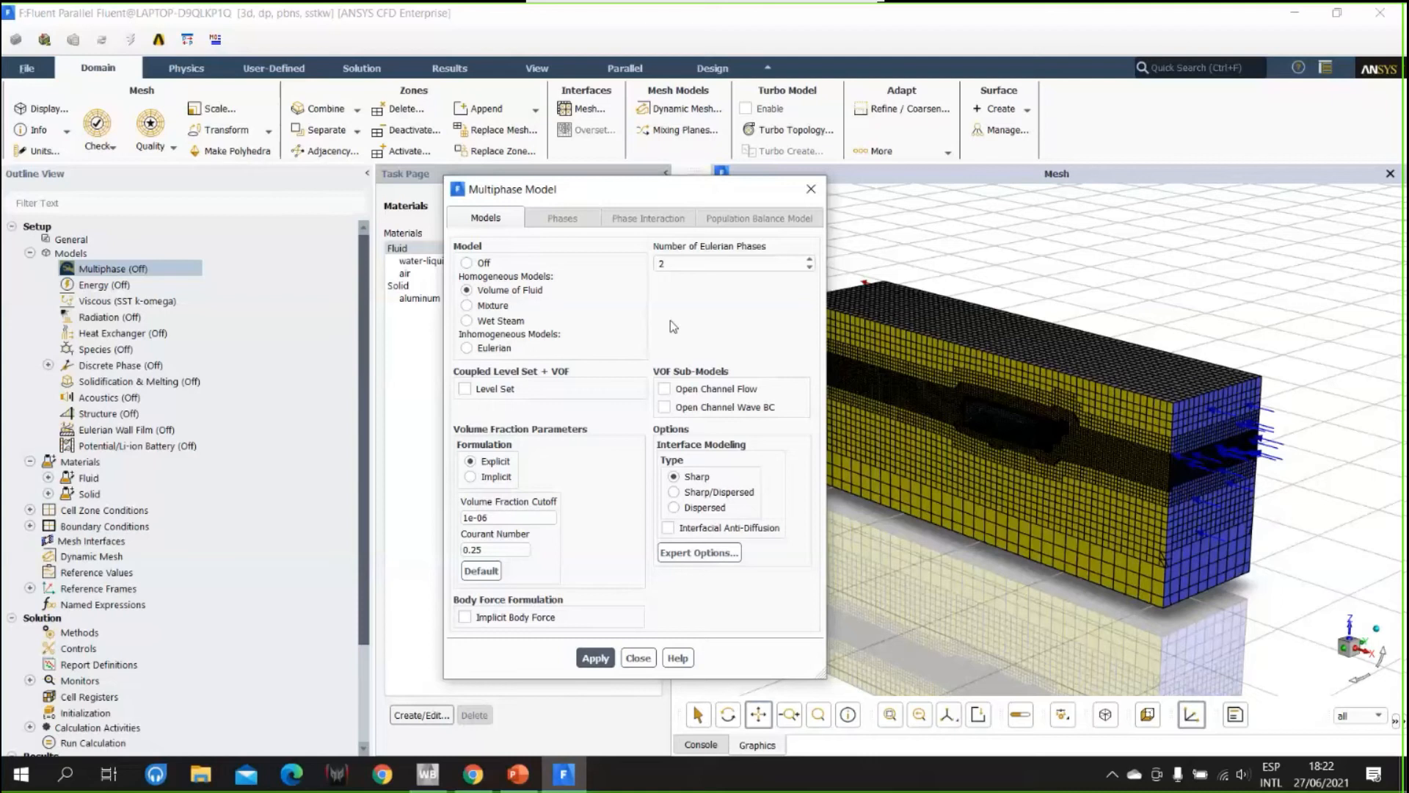
click(676, 391)
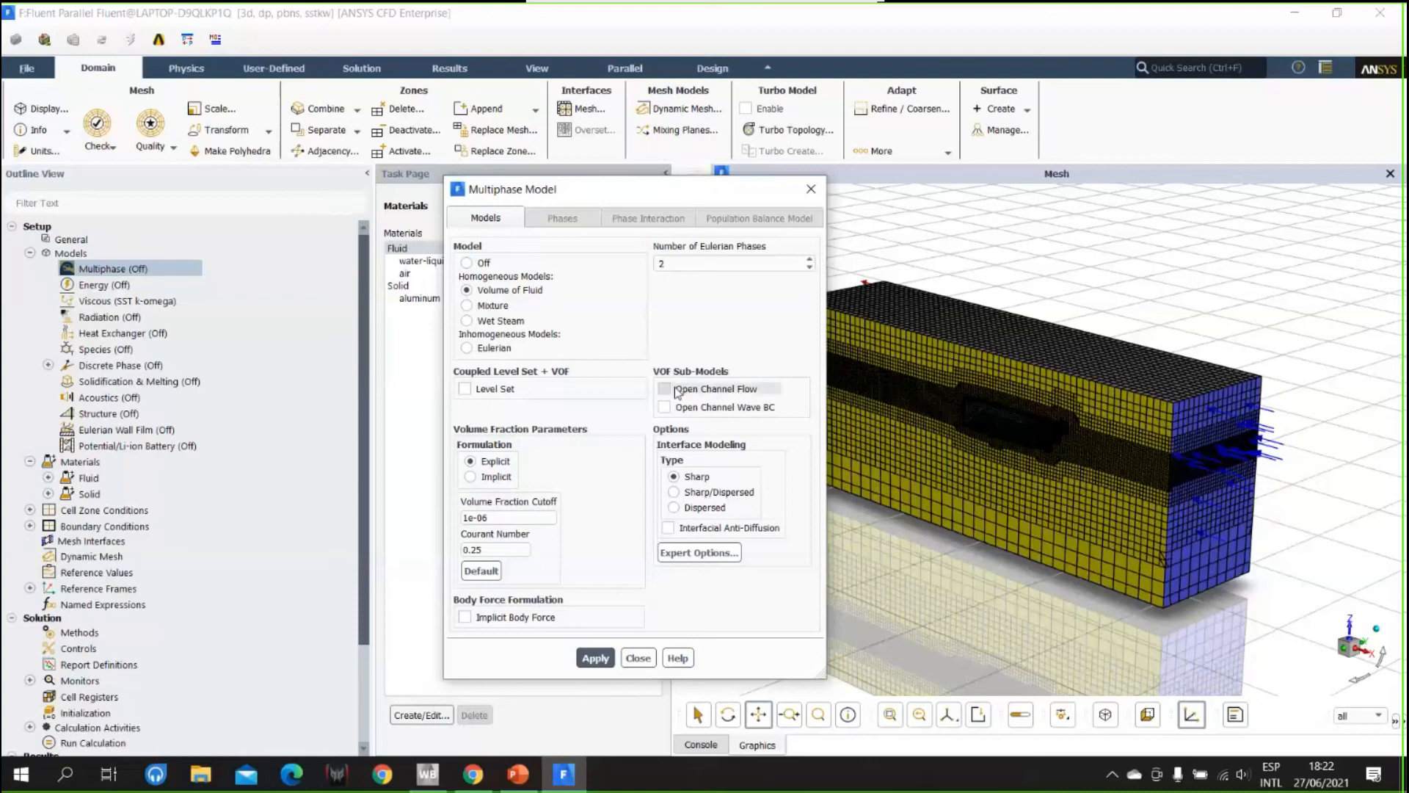
click(540, 618)
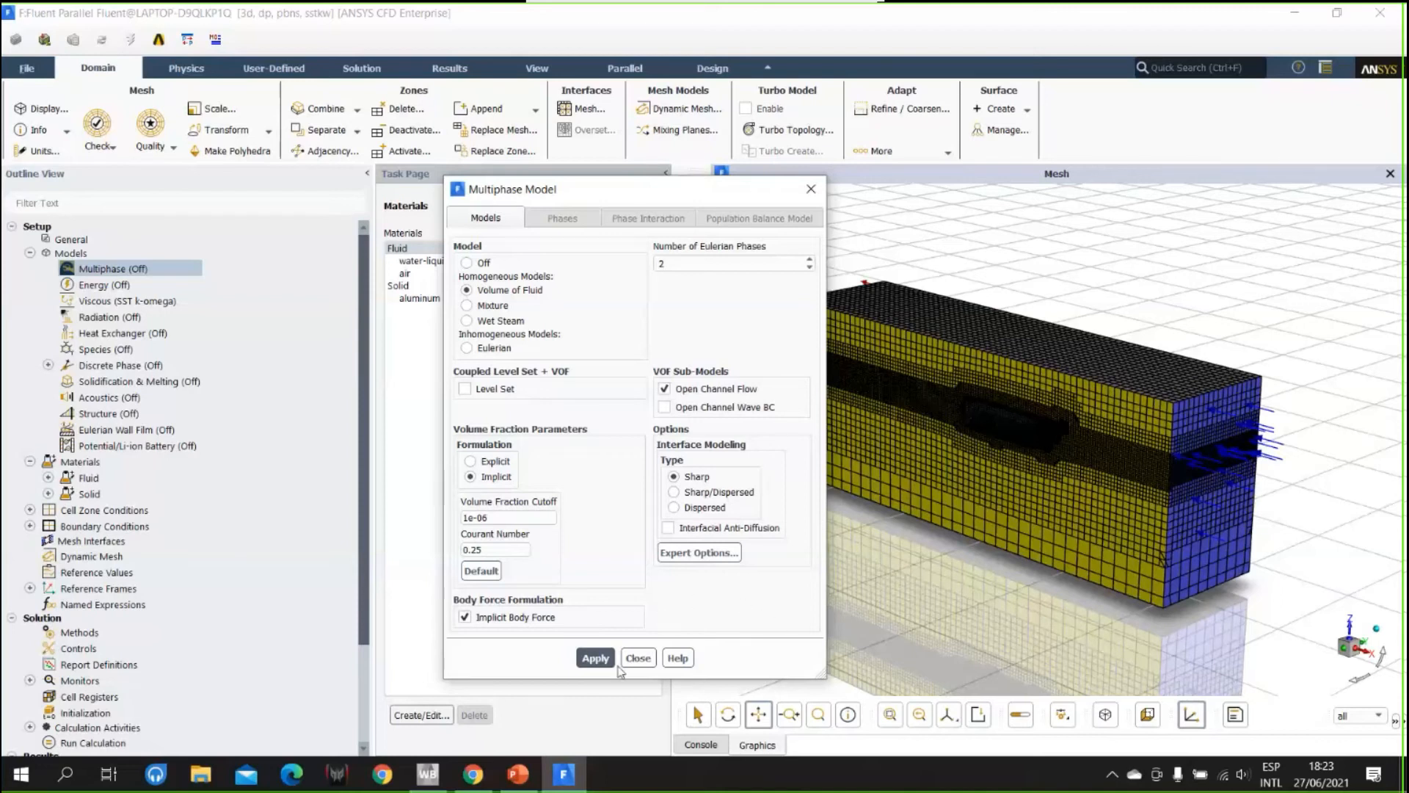
click(584, 660)
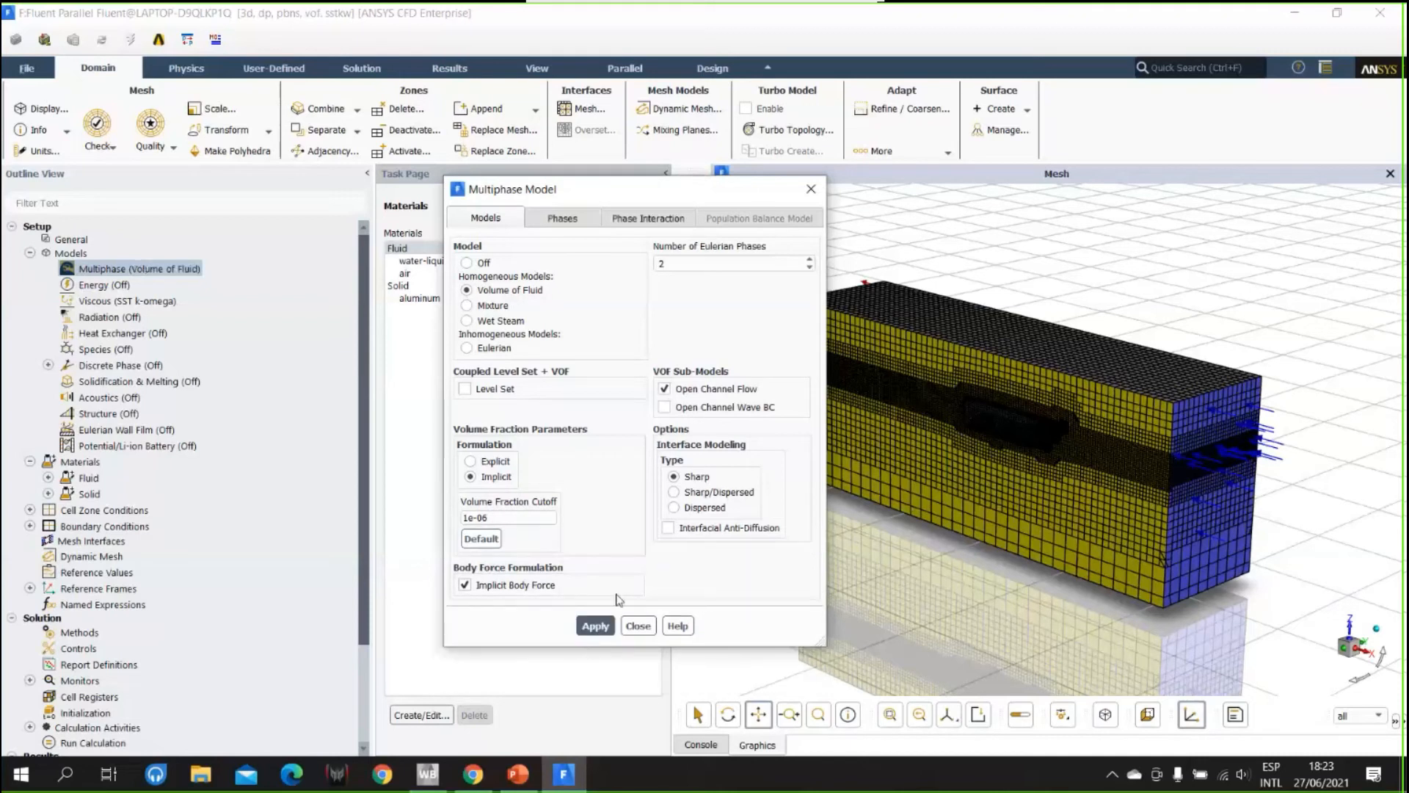
- Name the primary air phase aire and the secondary water-liquid phase agua, and apply the phase setup
click(563, 219)
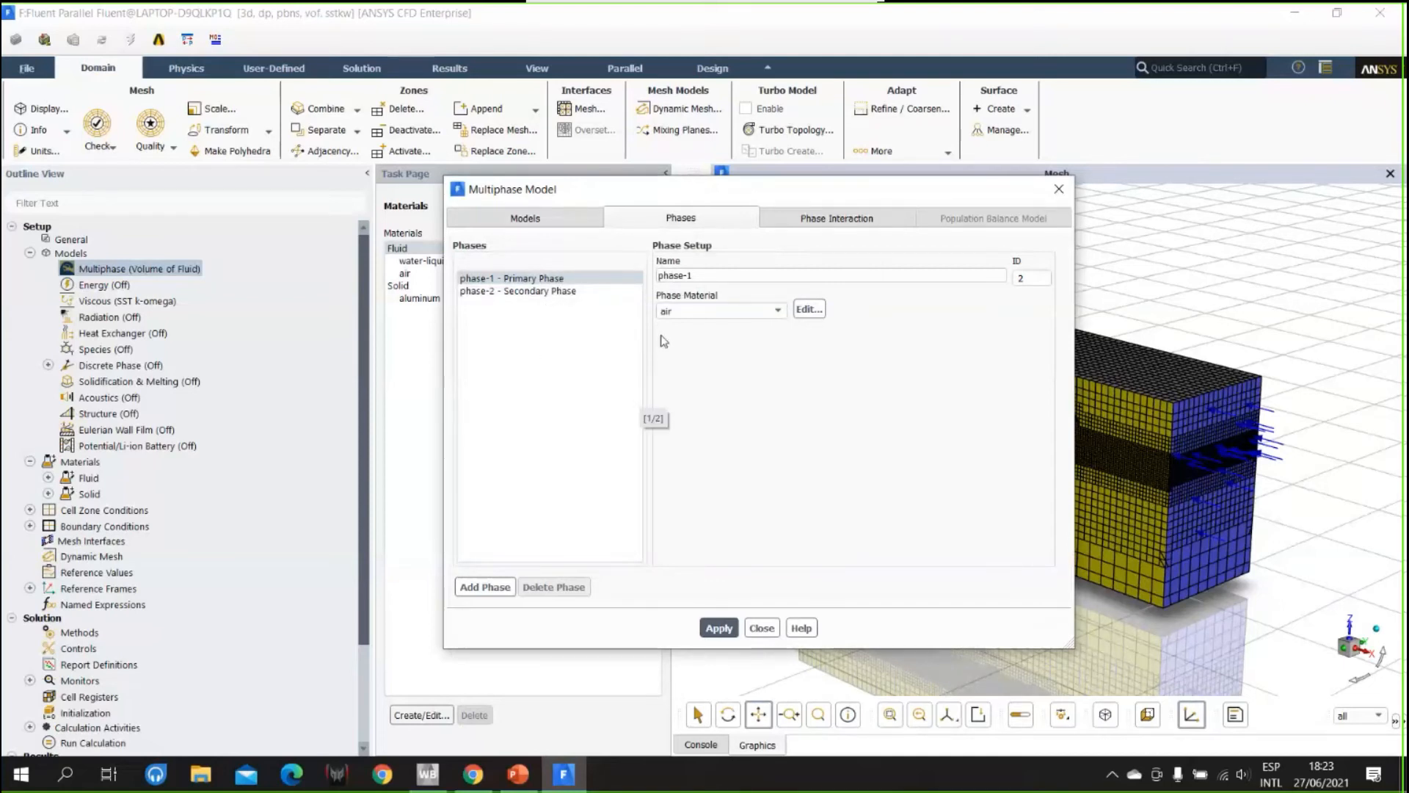
drag(715, 276, 624, 286)
text(aire)
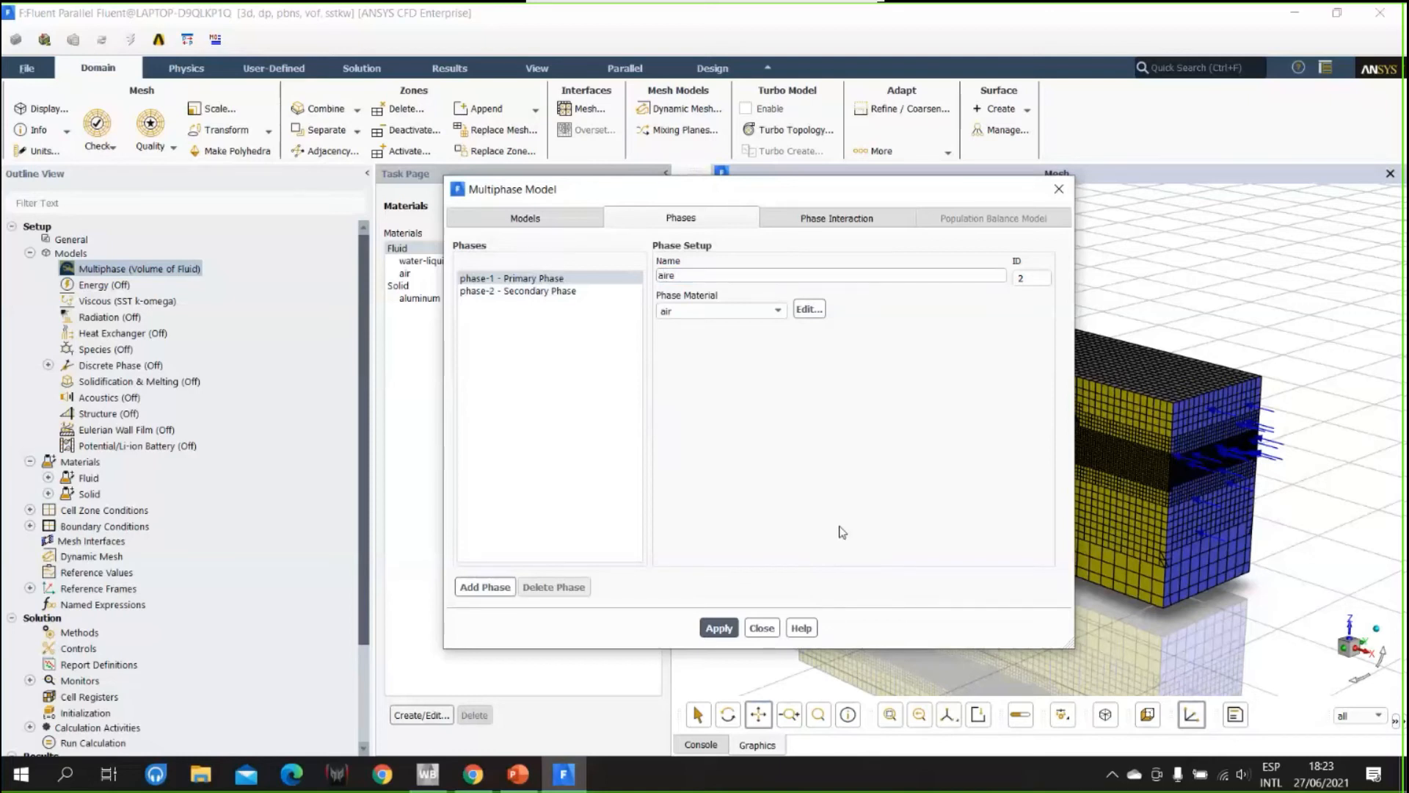
click(547, 292)
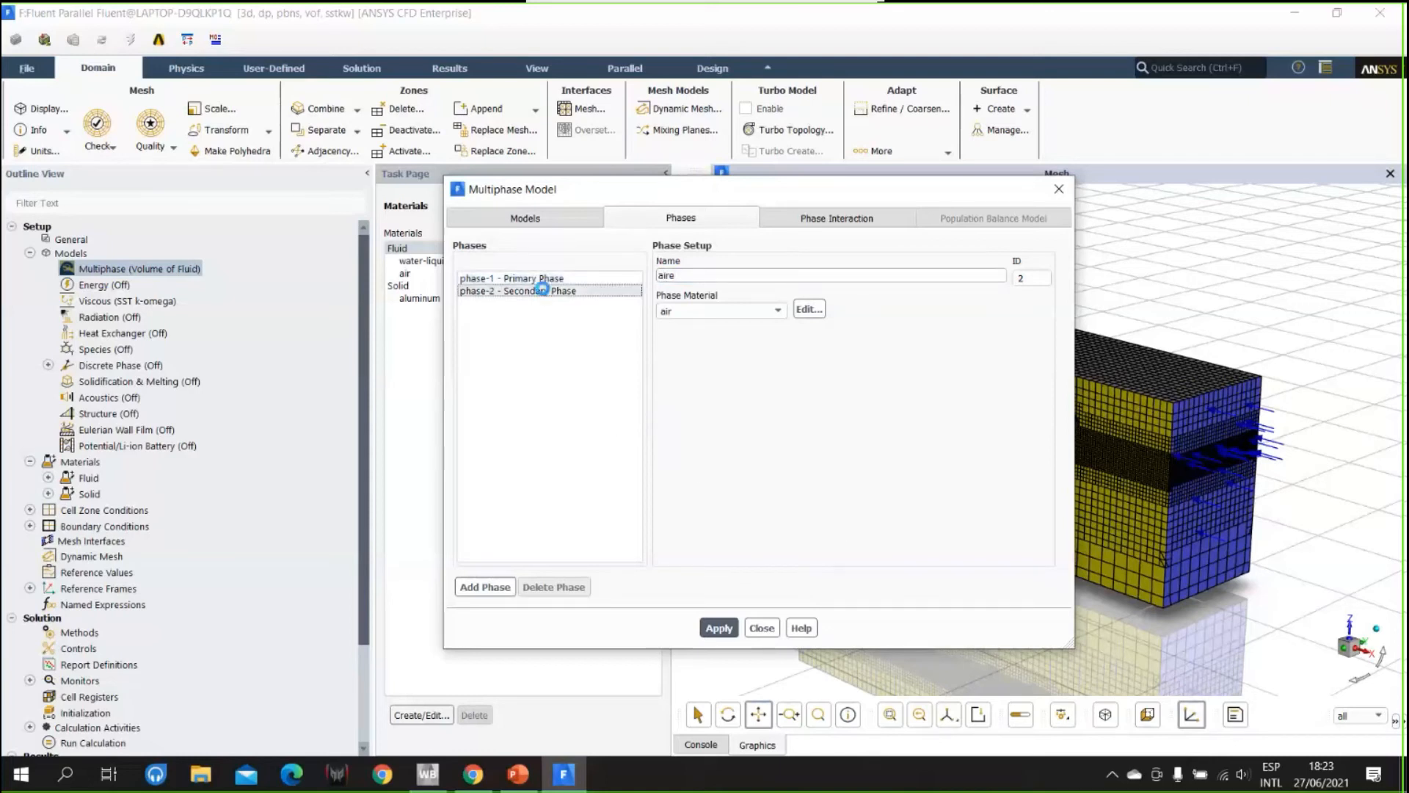
click(577, 285)
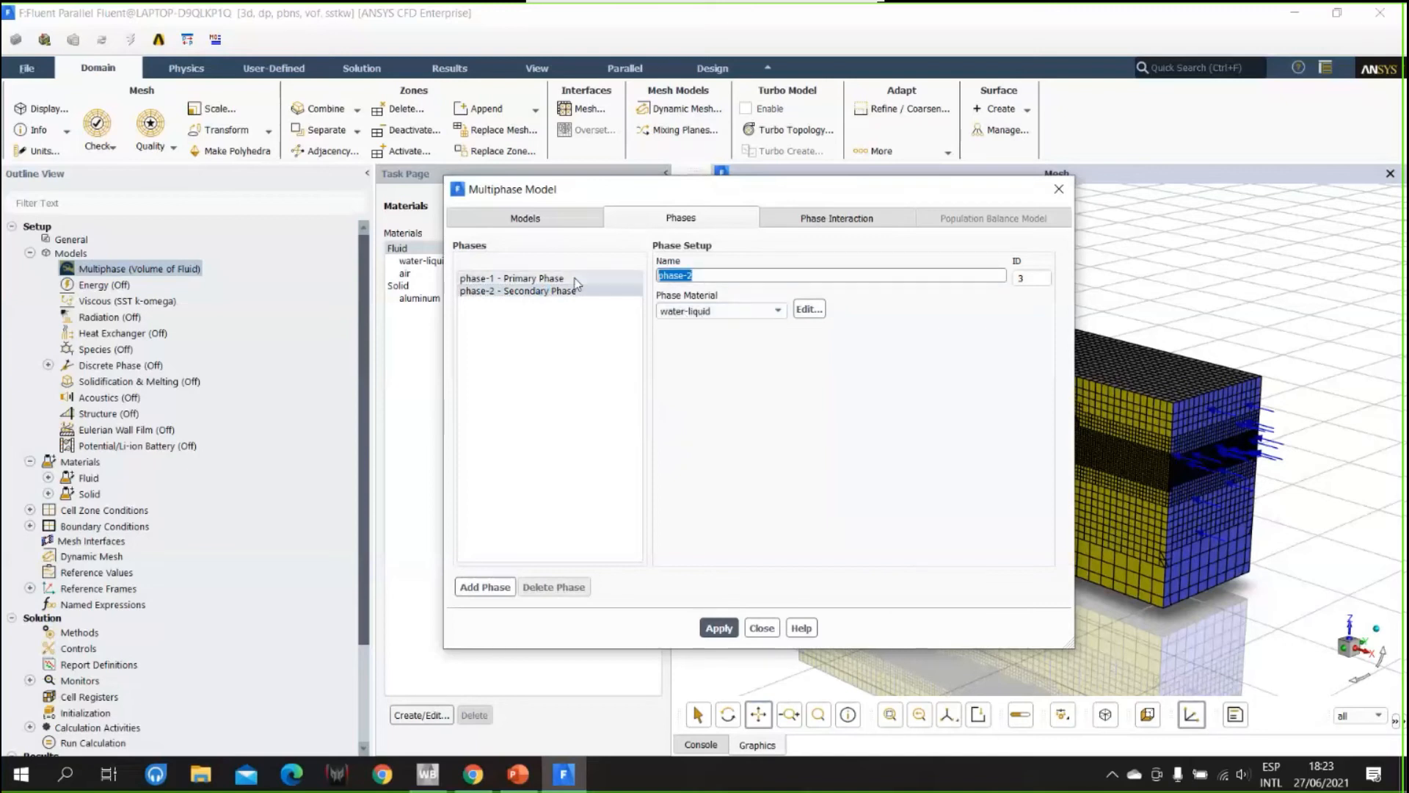
text(agua)
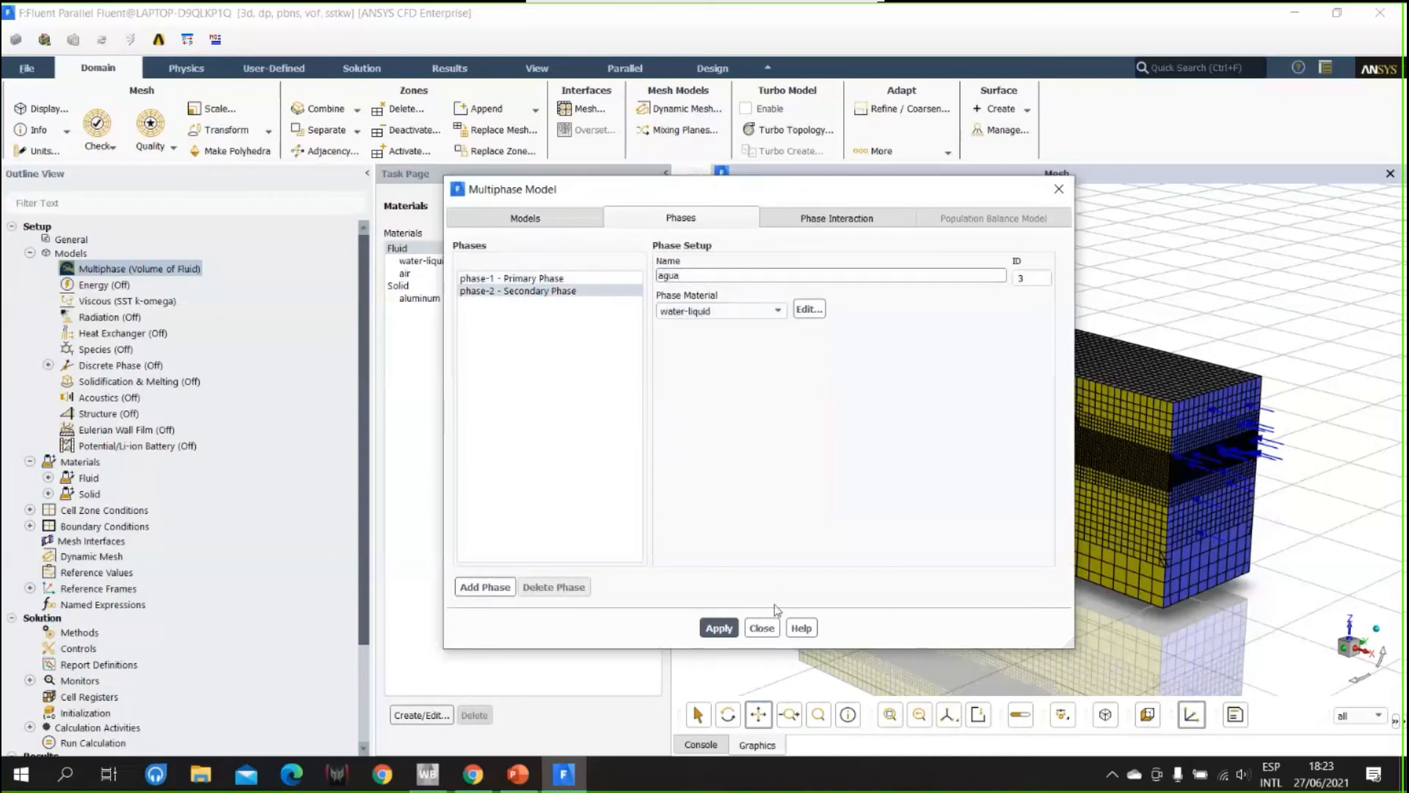
click(719, 628)
click(534, 224)
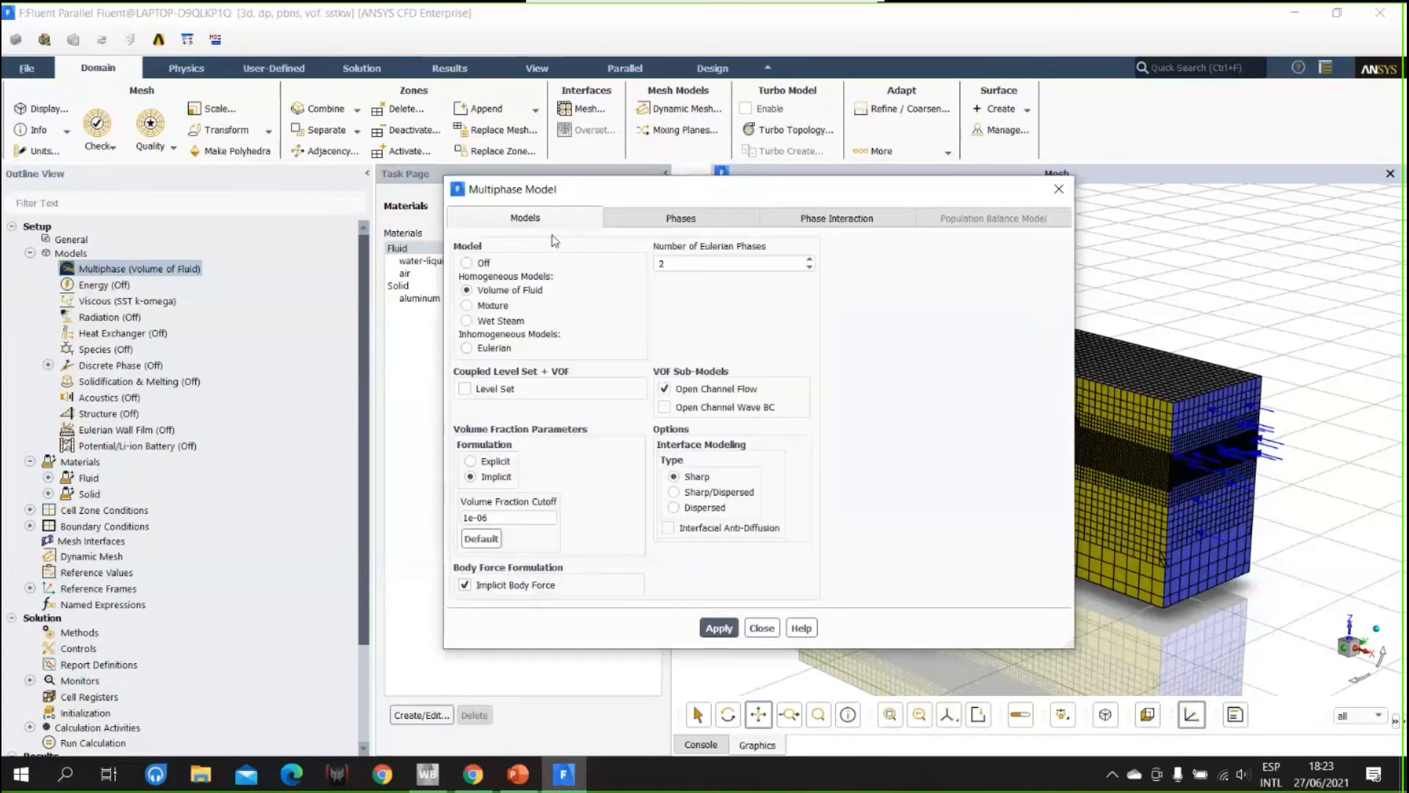
click(762, 628)
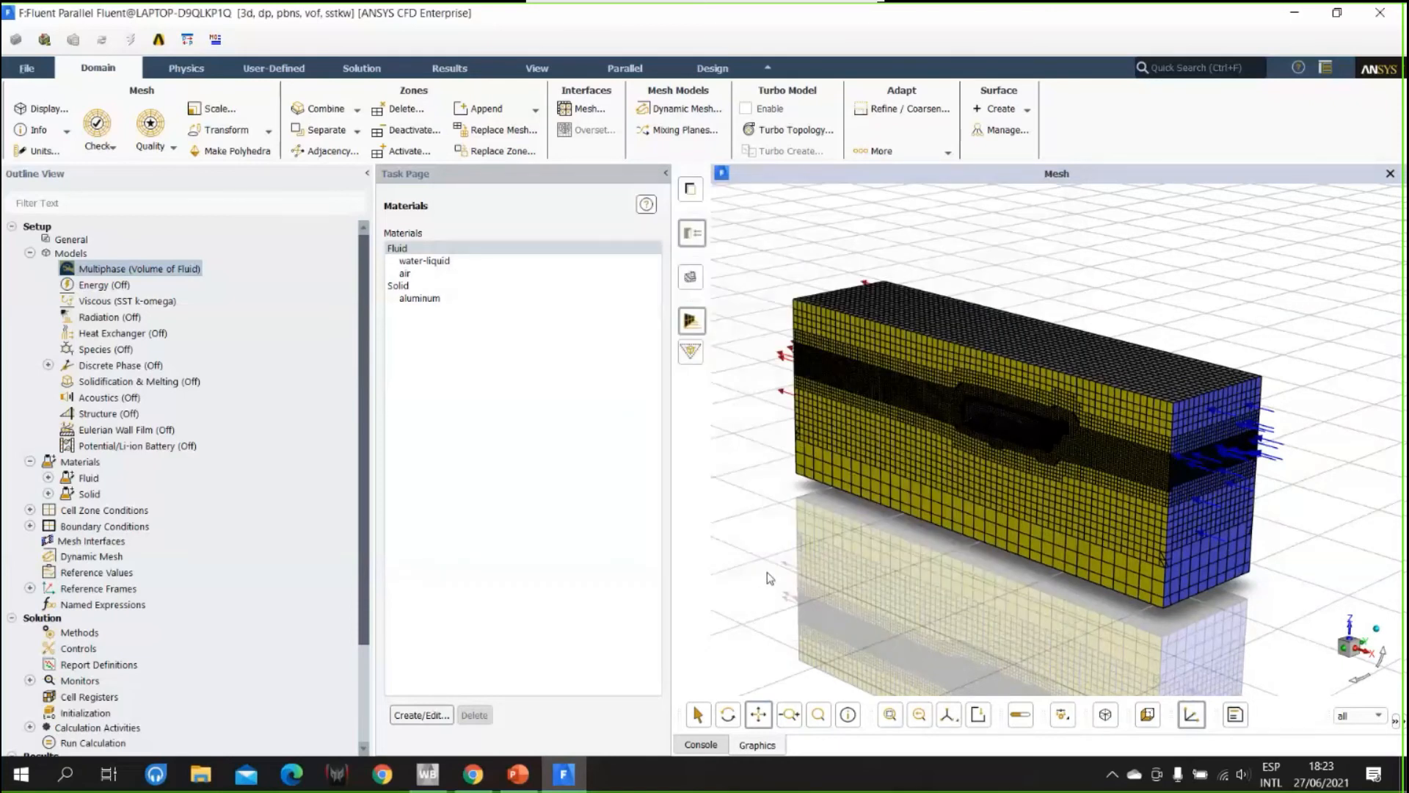
- Choose the Realizable k-epsilon (2 eqn) turbulence model in the viscous model settings
double_click(164, 307)
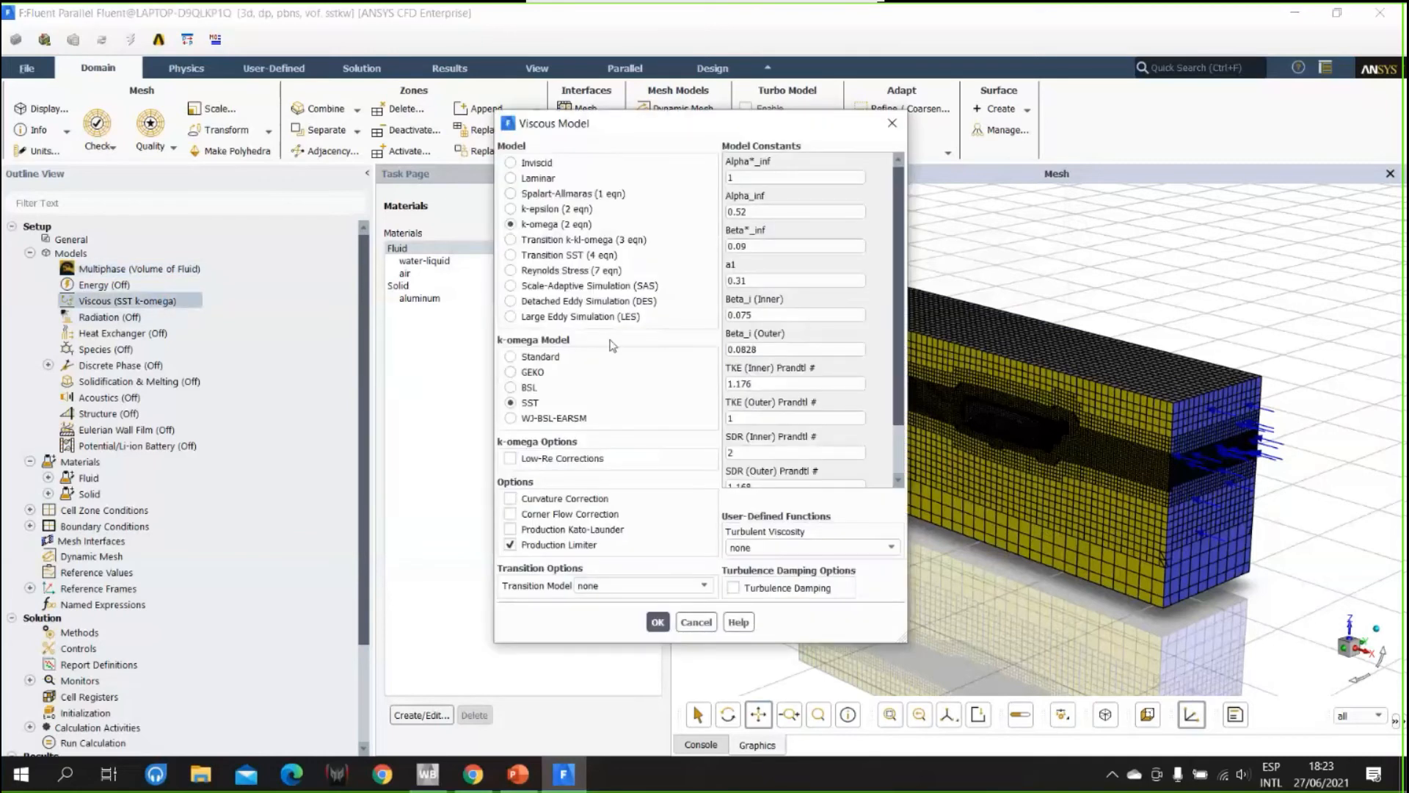
drag(640, 130, 547, 171)
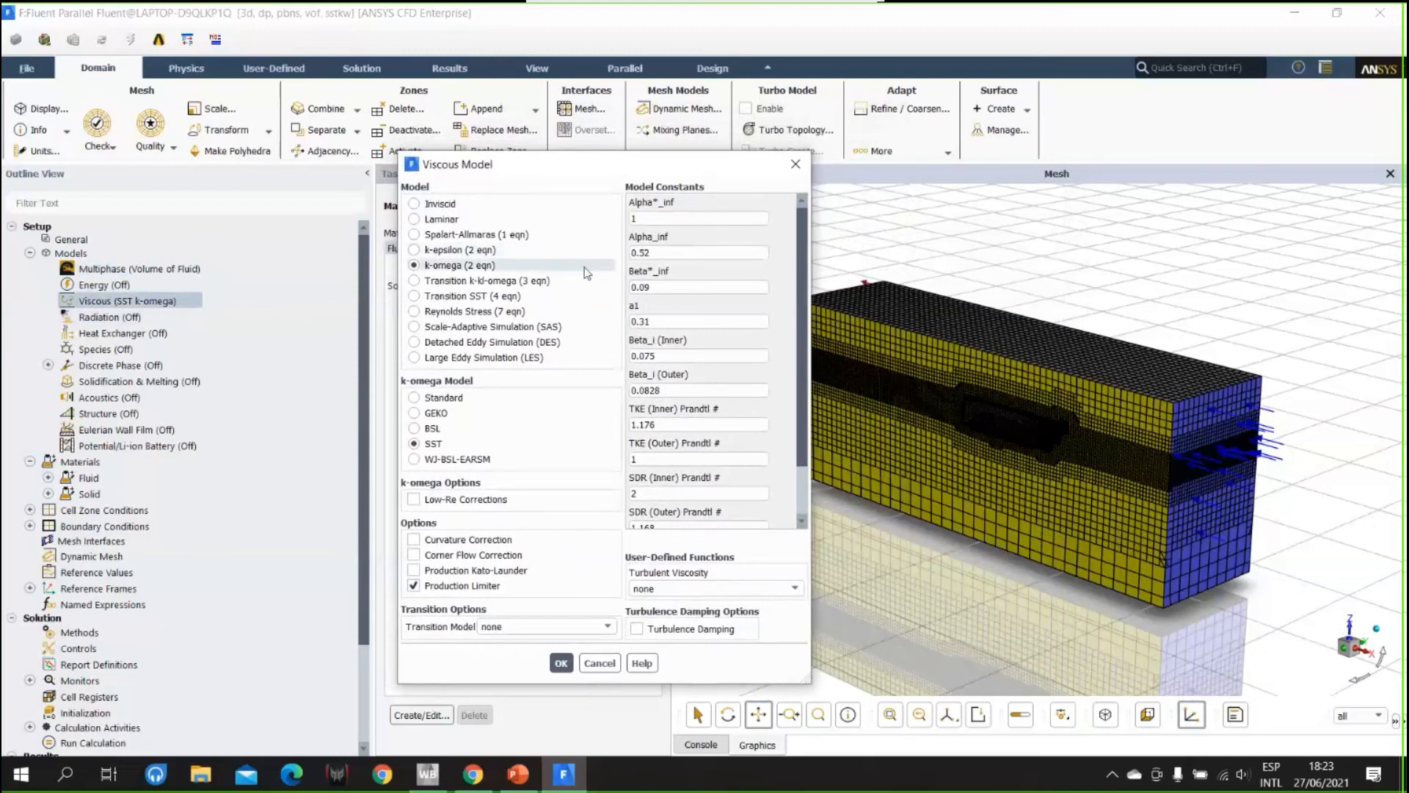
click(544, 257)
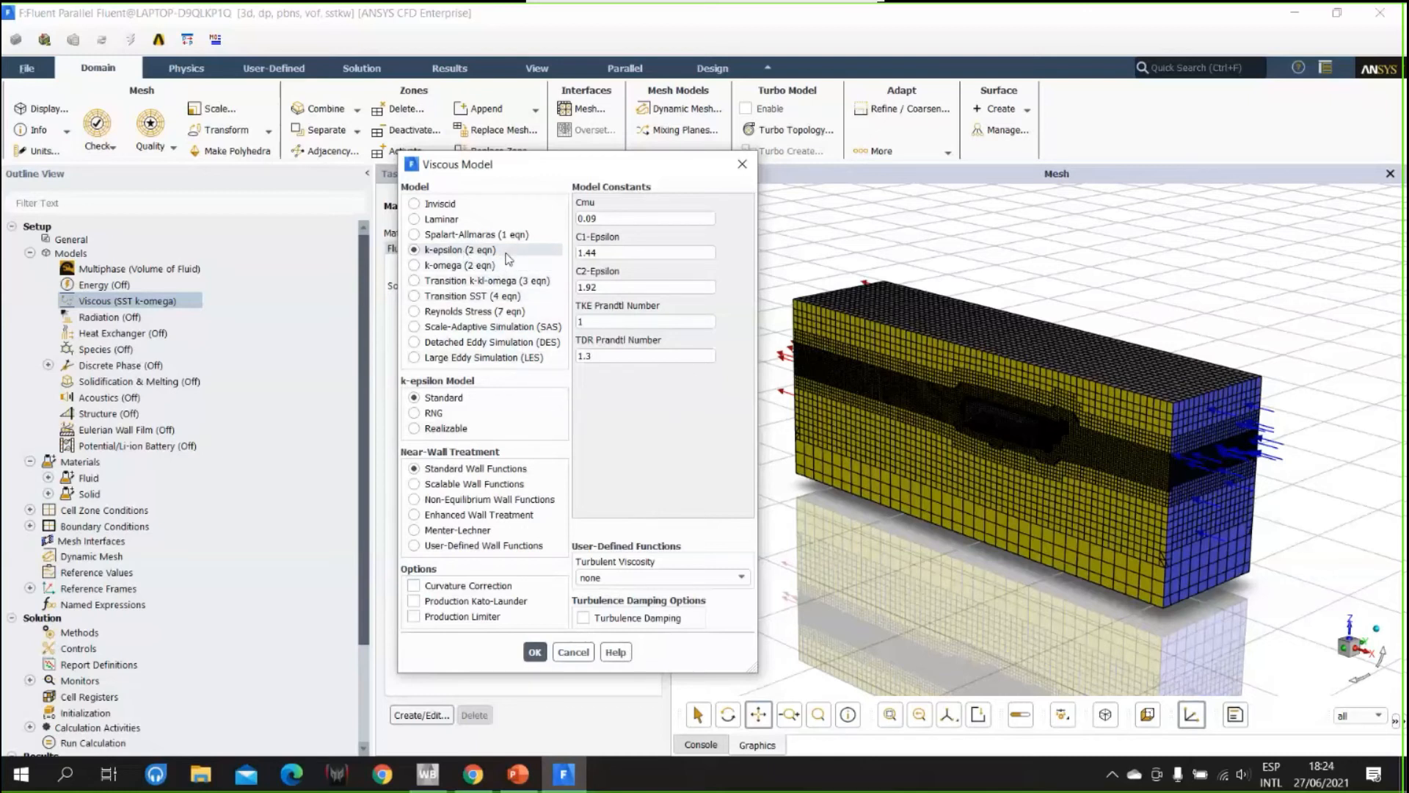
click(450, 429)
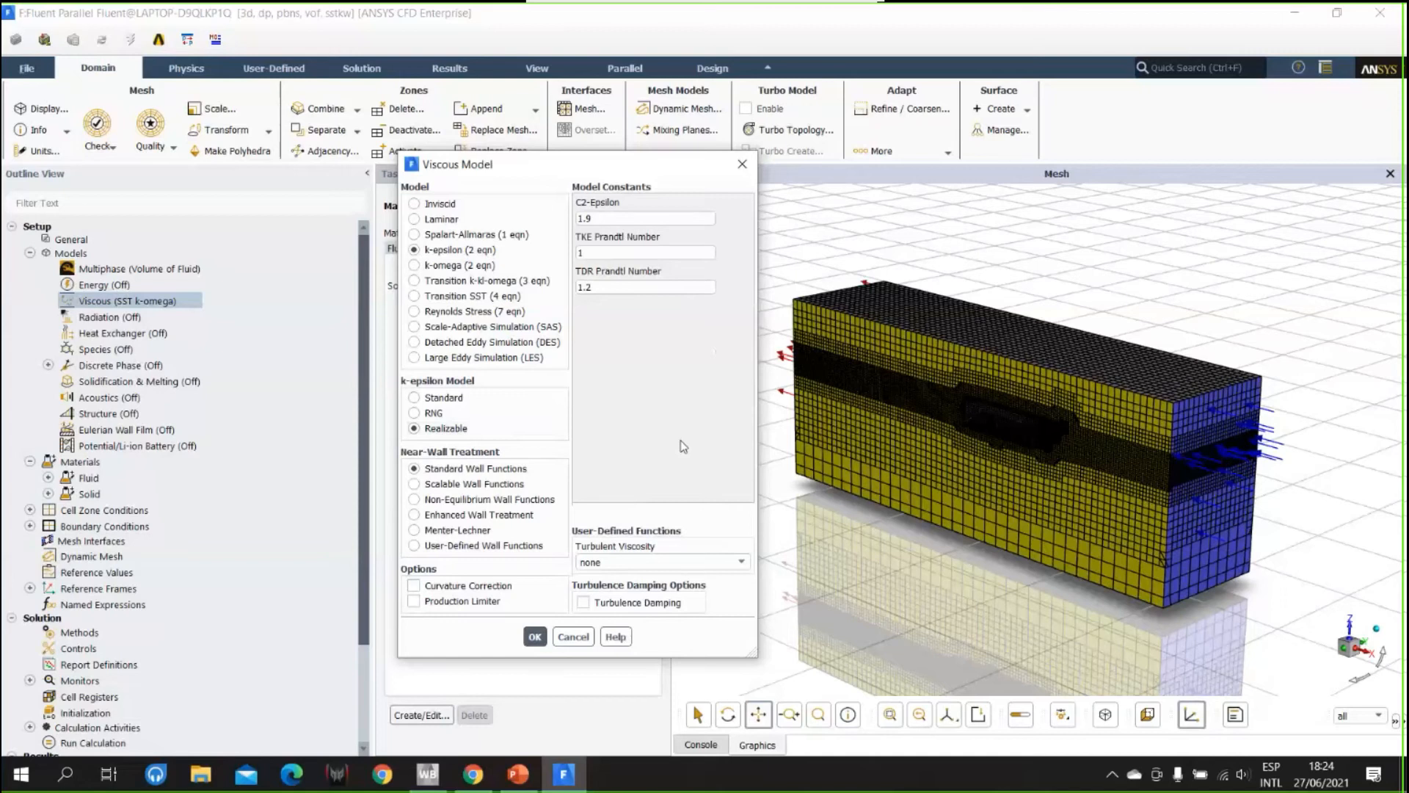
- Switch to the PowerPoint presentation and examine the Capas de inflación slide on wall functions and the boundary layer
click(518, 774)
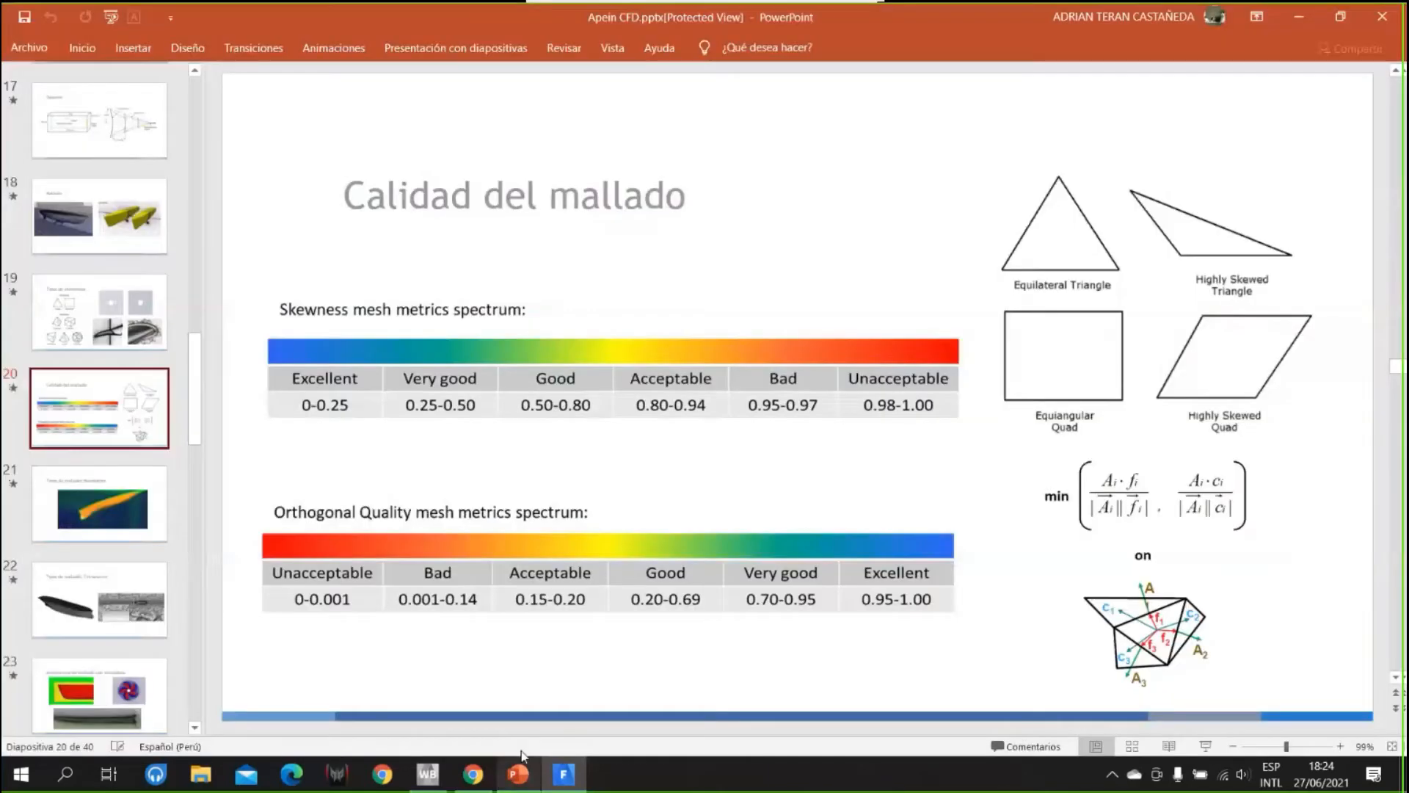
scroll(137, 538, up, 2)
scroll(137, 538, up, 3)
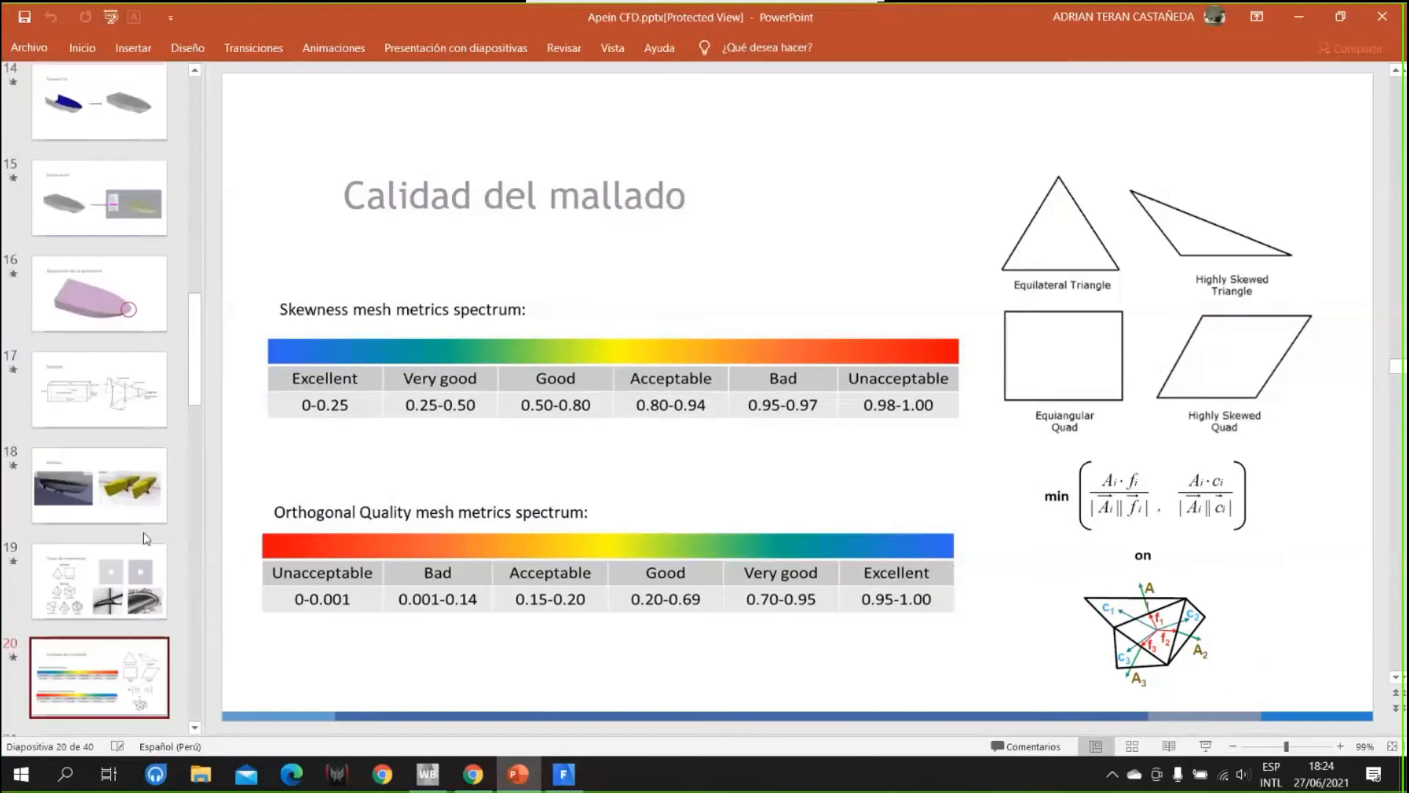
scroll(146, 330, down, 12)
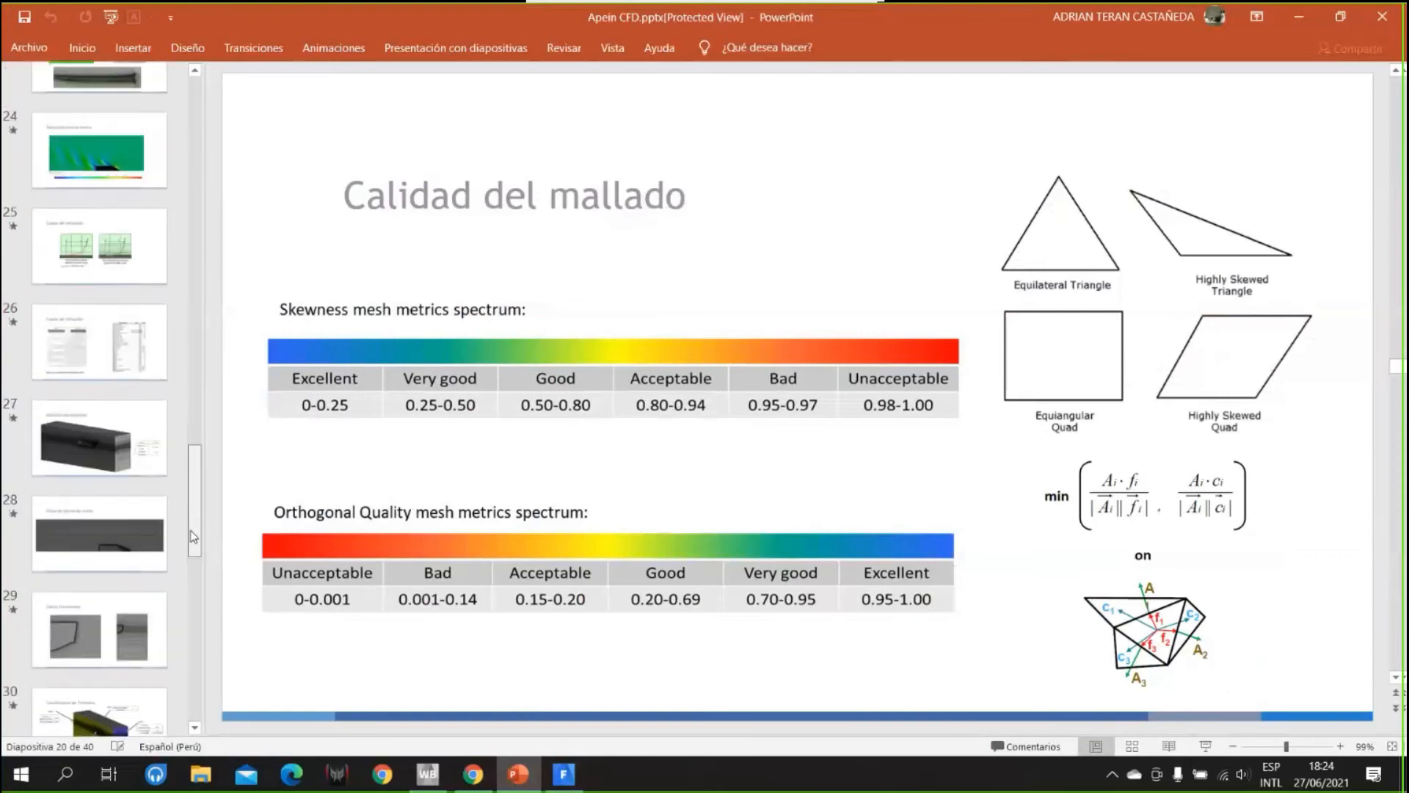
click(126, 247)
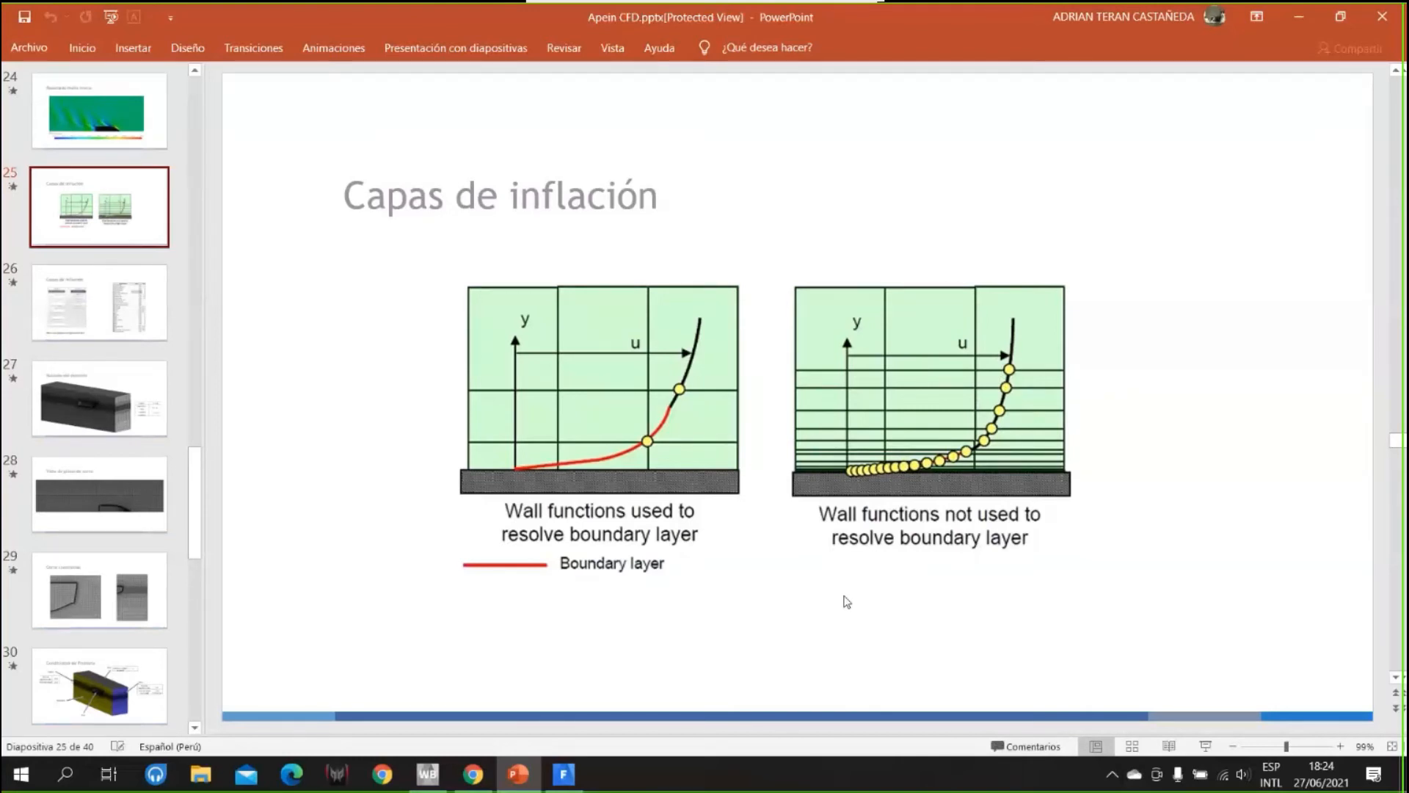
- Return to Fluent and apply Enhanced Wall Treatment as the near-wall treatment of the Realizable k-epsilon model
click(563, 773)
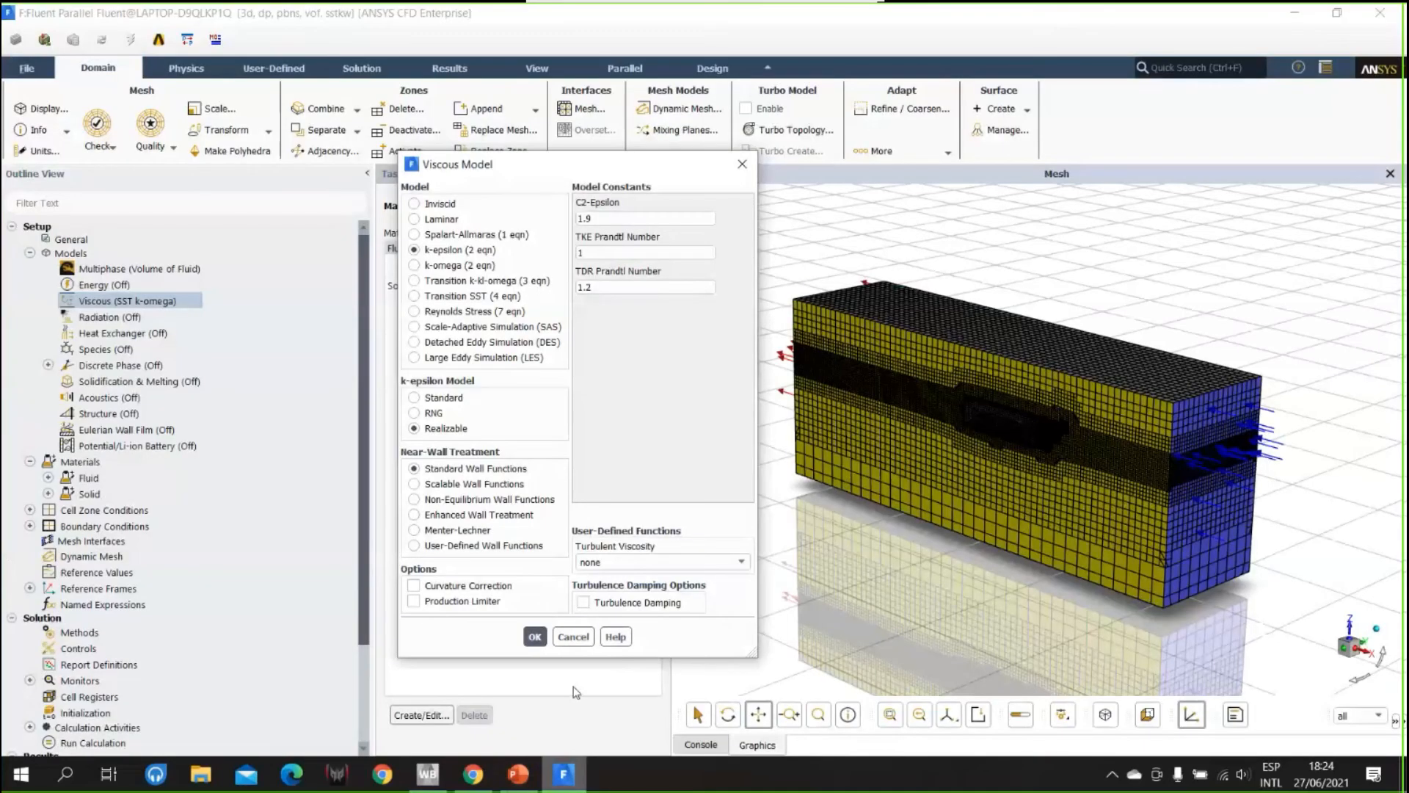
click(462, 518)
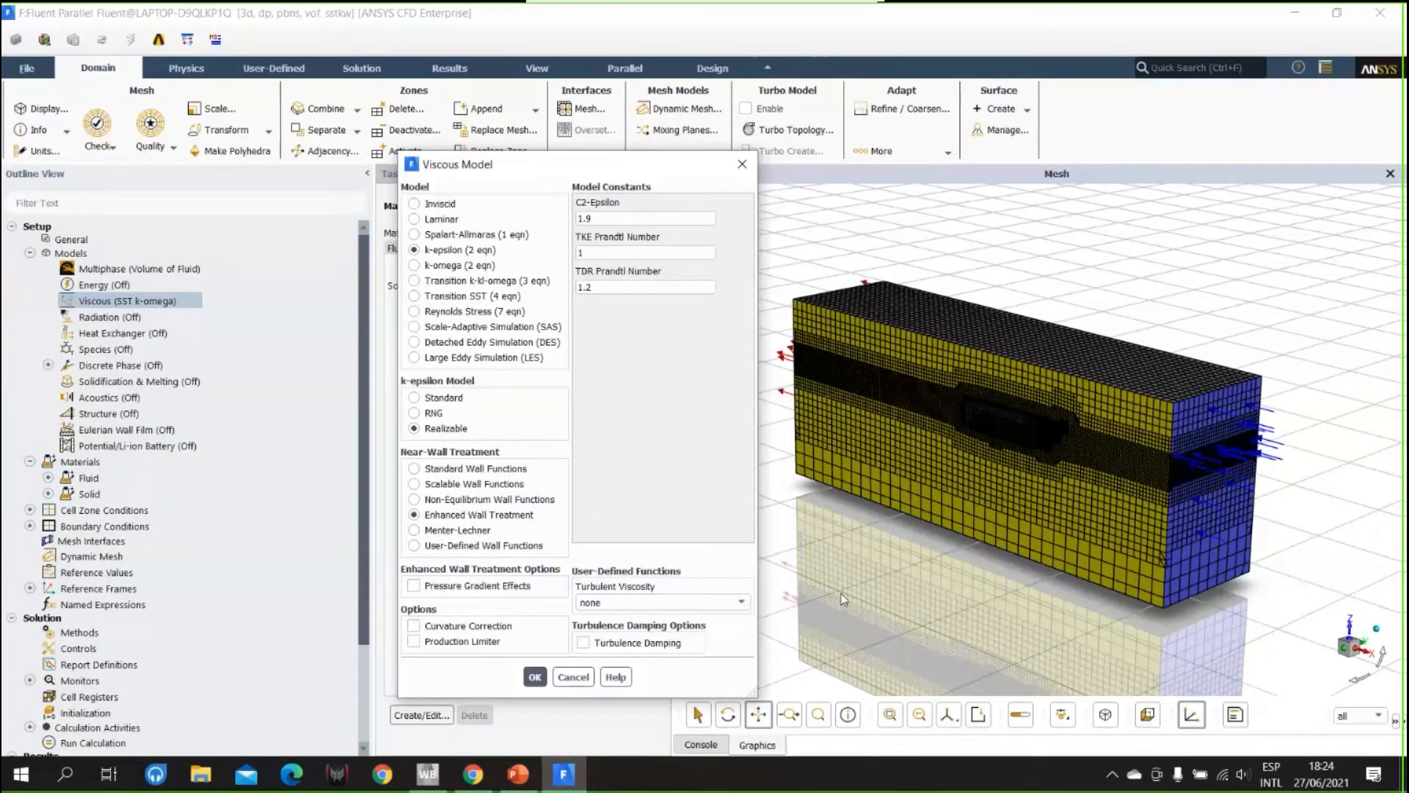
click(535, 676)
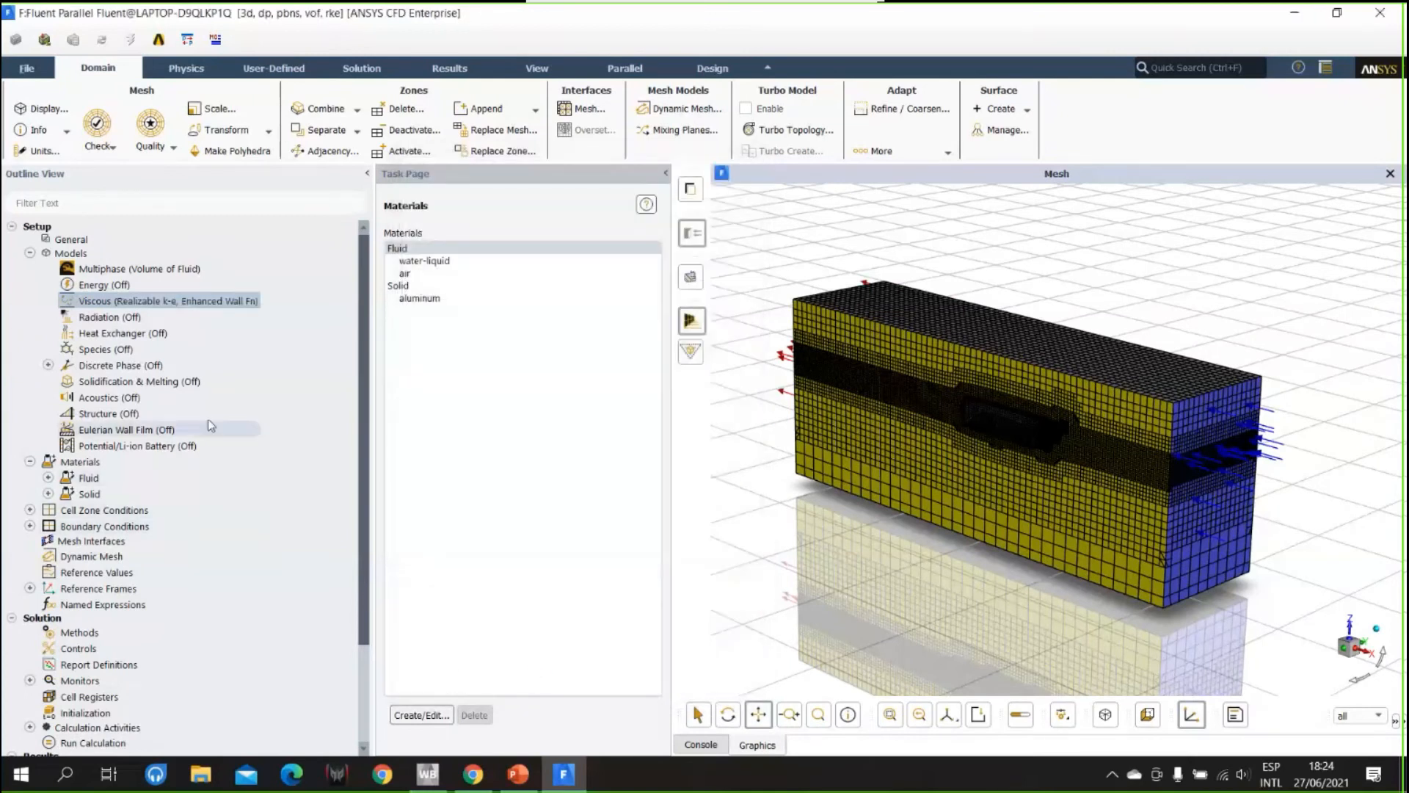
- Display the boundary conditions and group the zone list by zone type
scroll(213, 440, down, 2)
scroll(209, 440, up, 2)
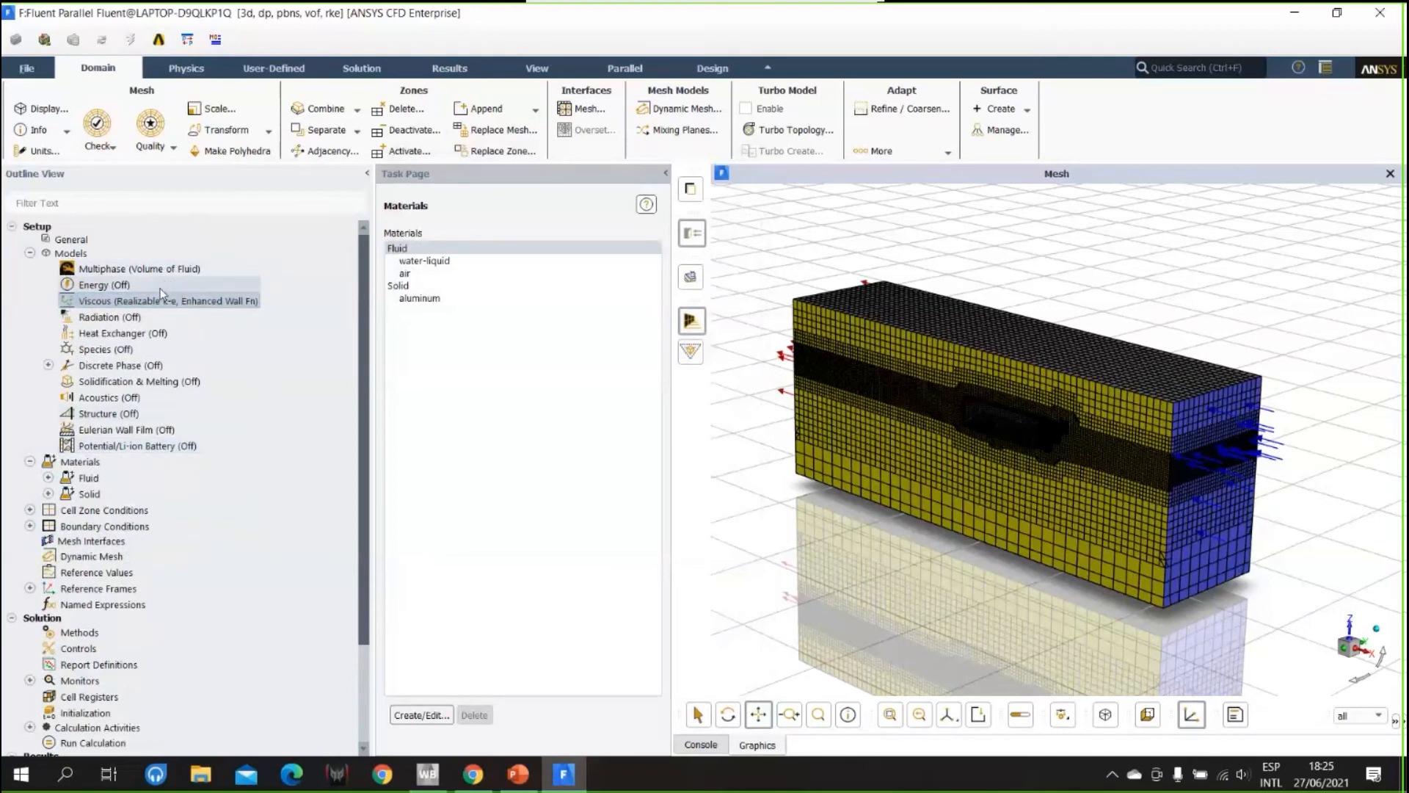
double_click(95, 528)
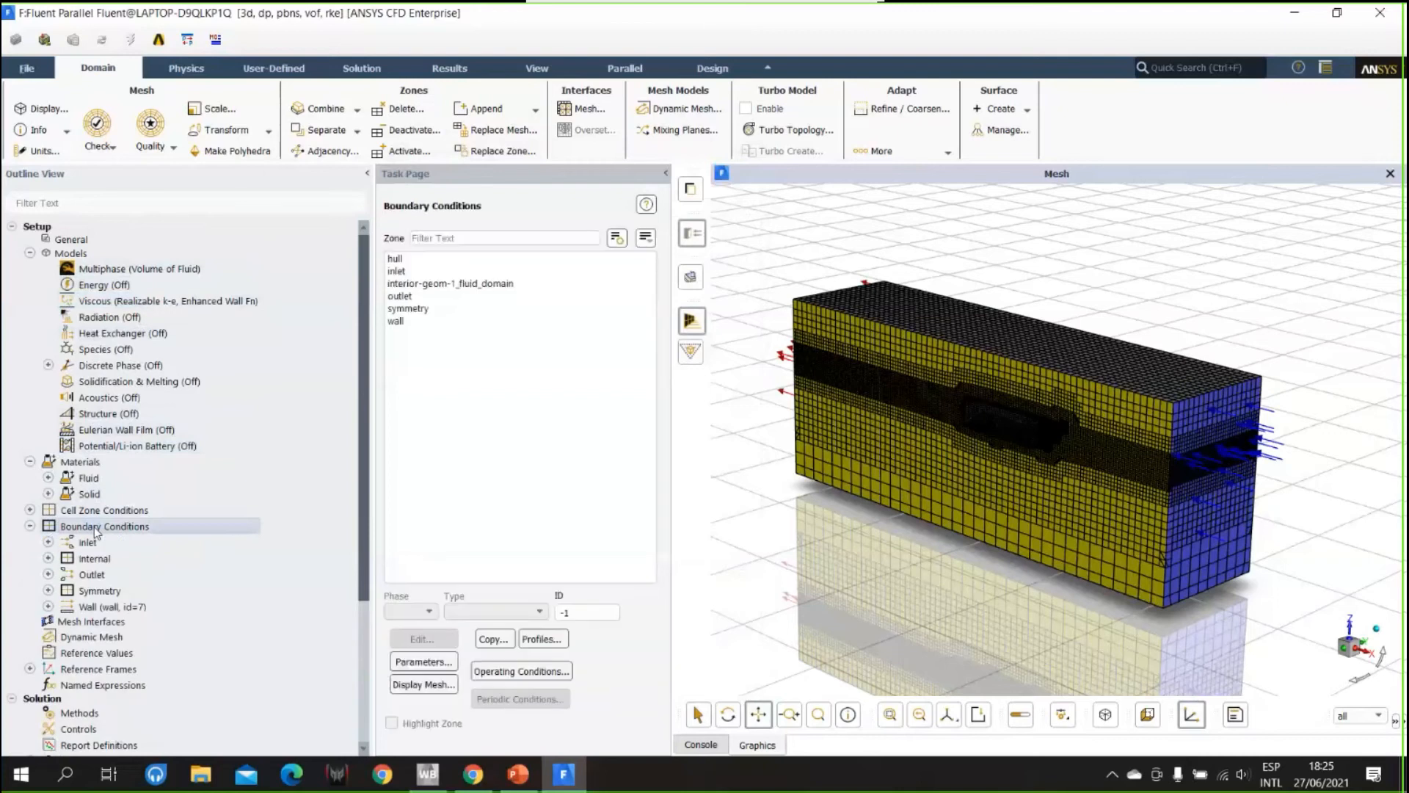
click(645, 237)
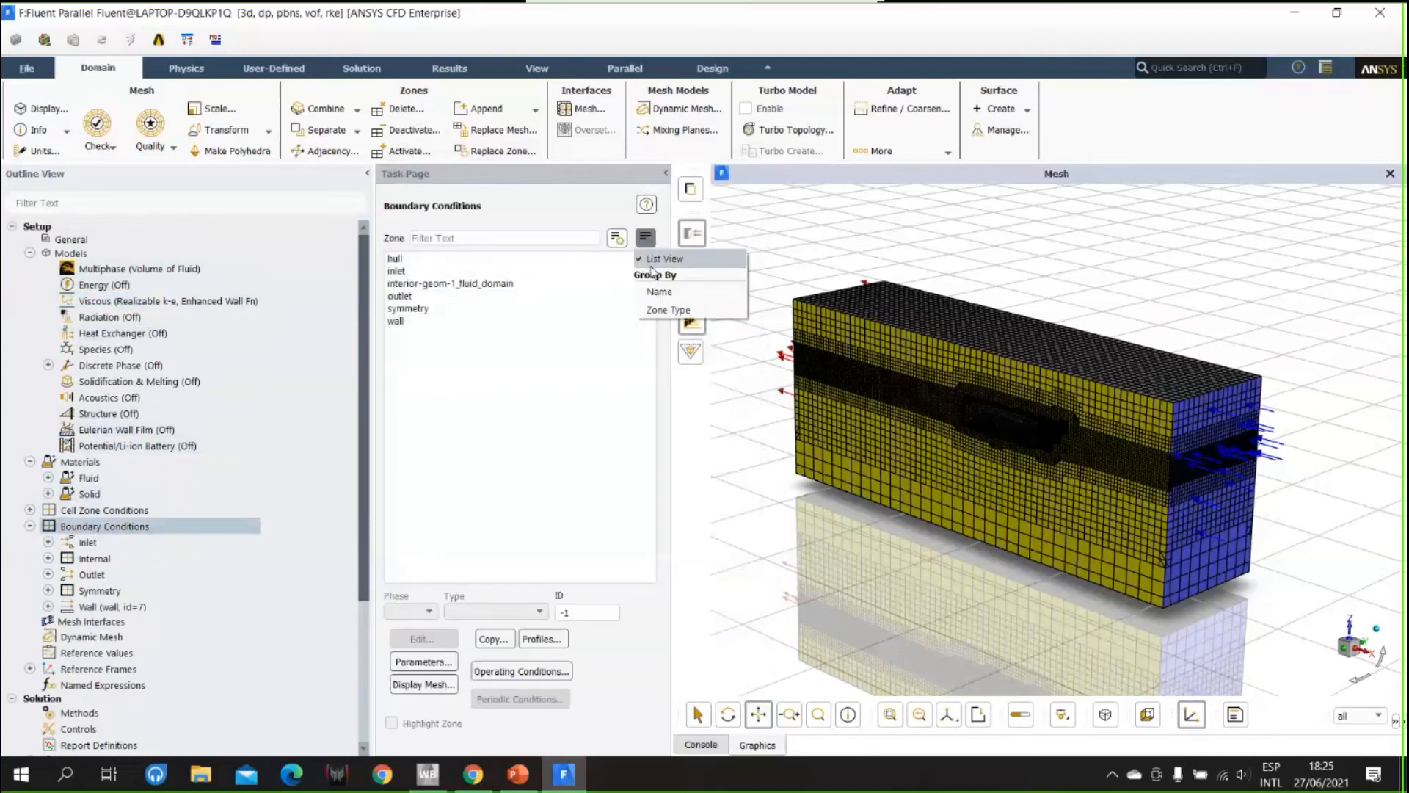
click(660, 311)
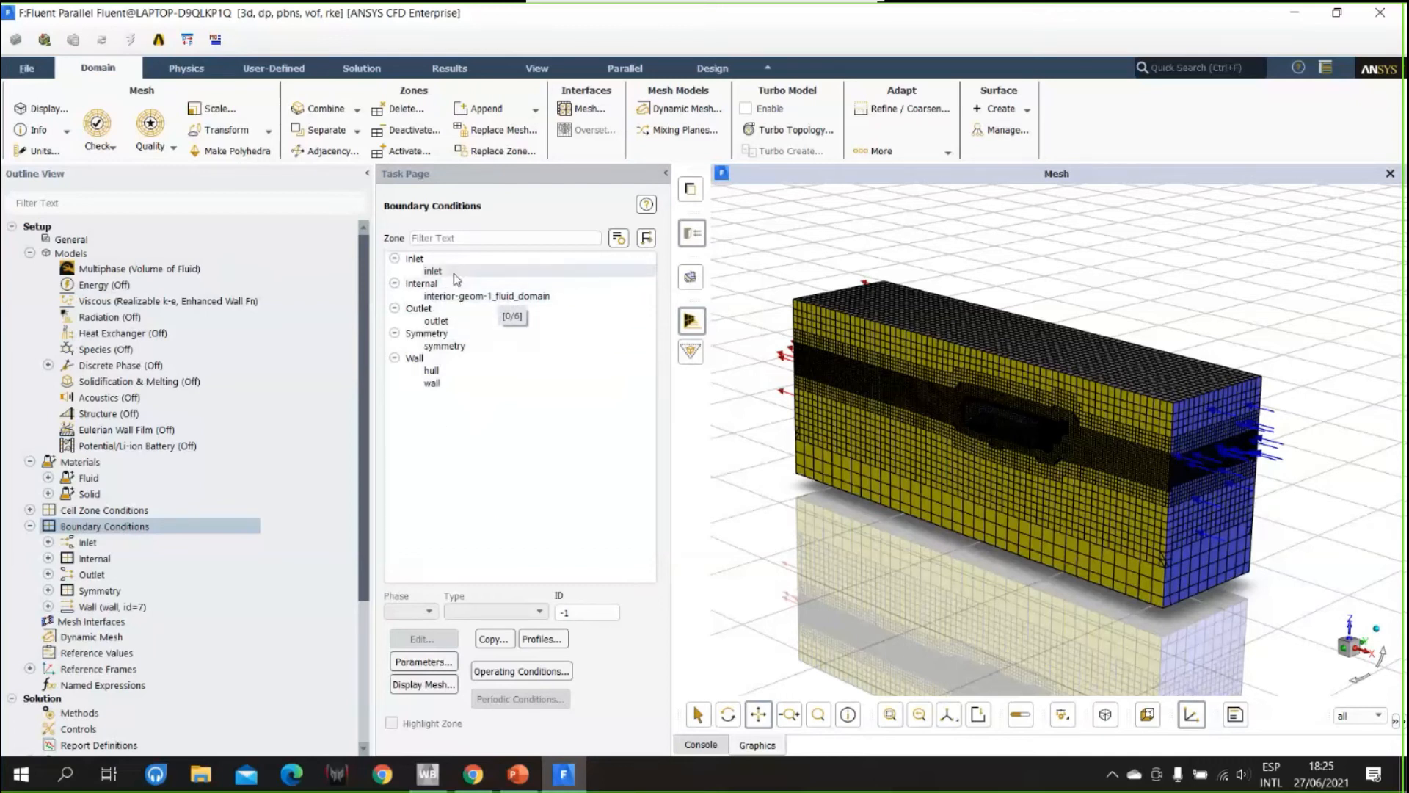
- Check the inlet zone's velocity settings and change its boundary type to pressure-inlet
click(434, 271)
click(424, 639)
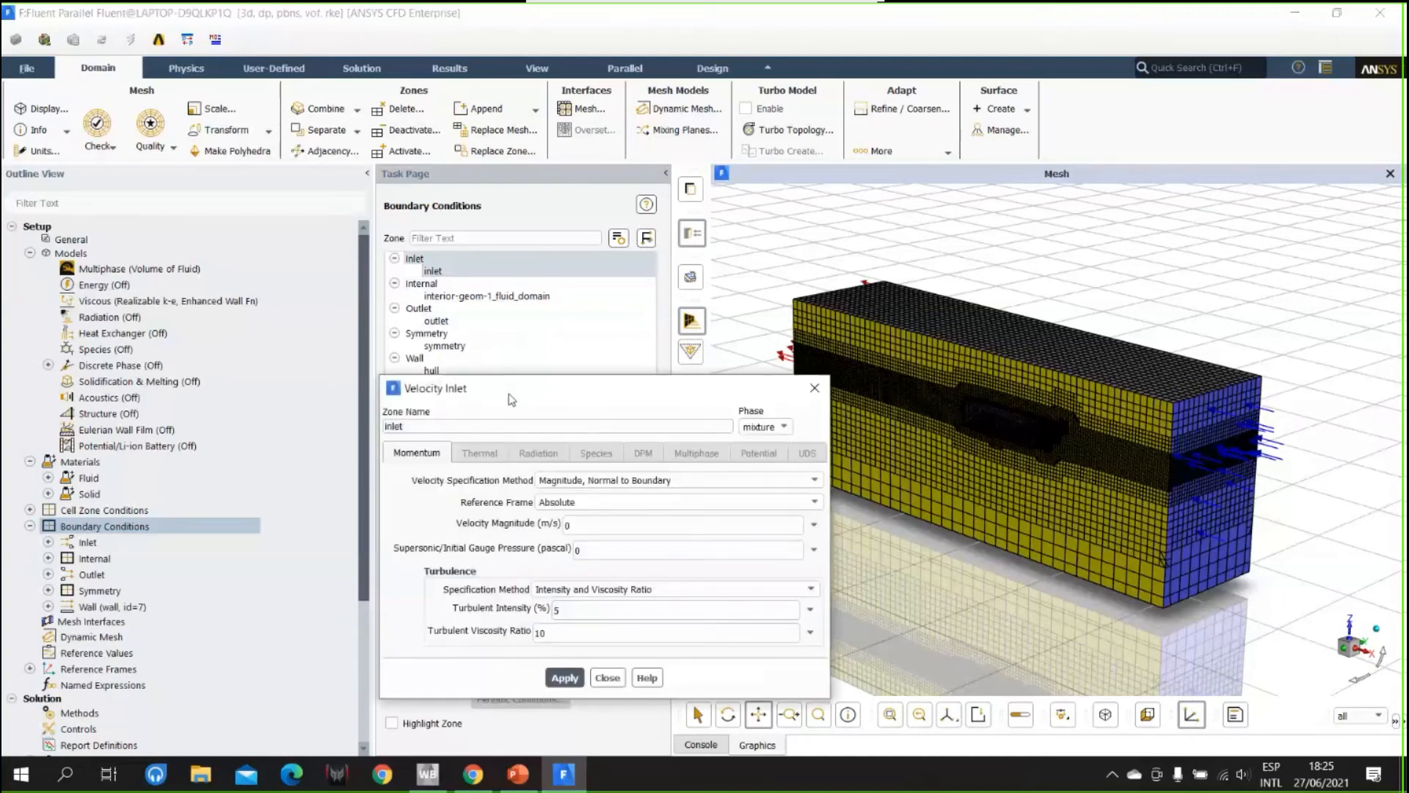
drag(632, 378, 778, 300)
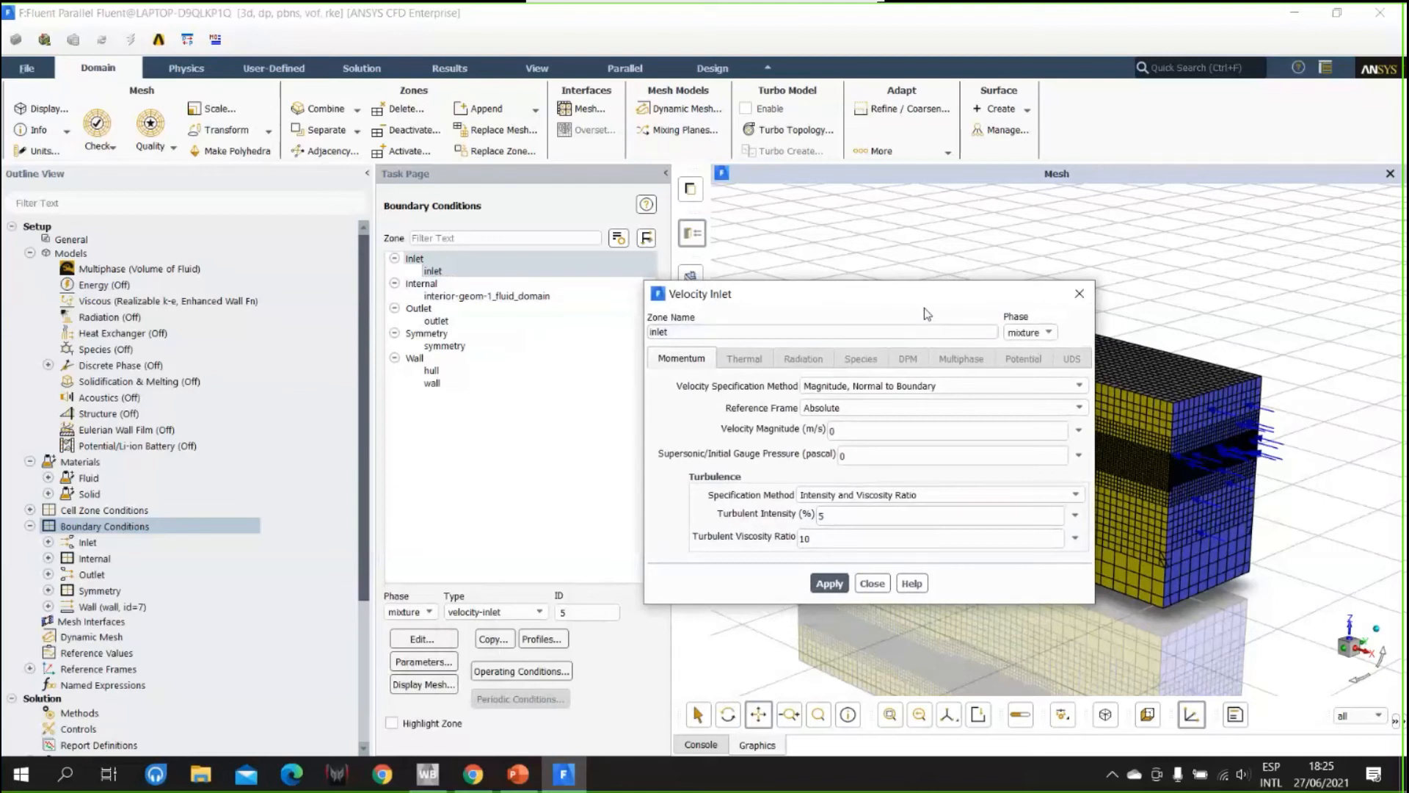
click(1079, 293)
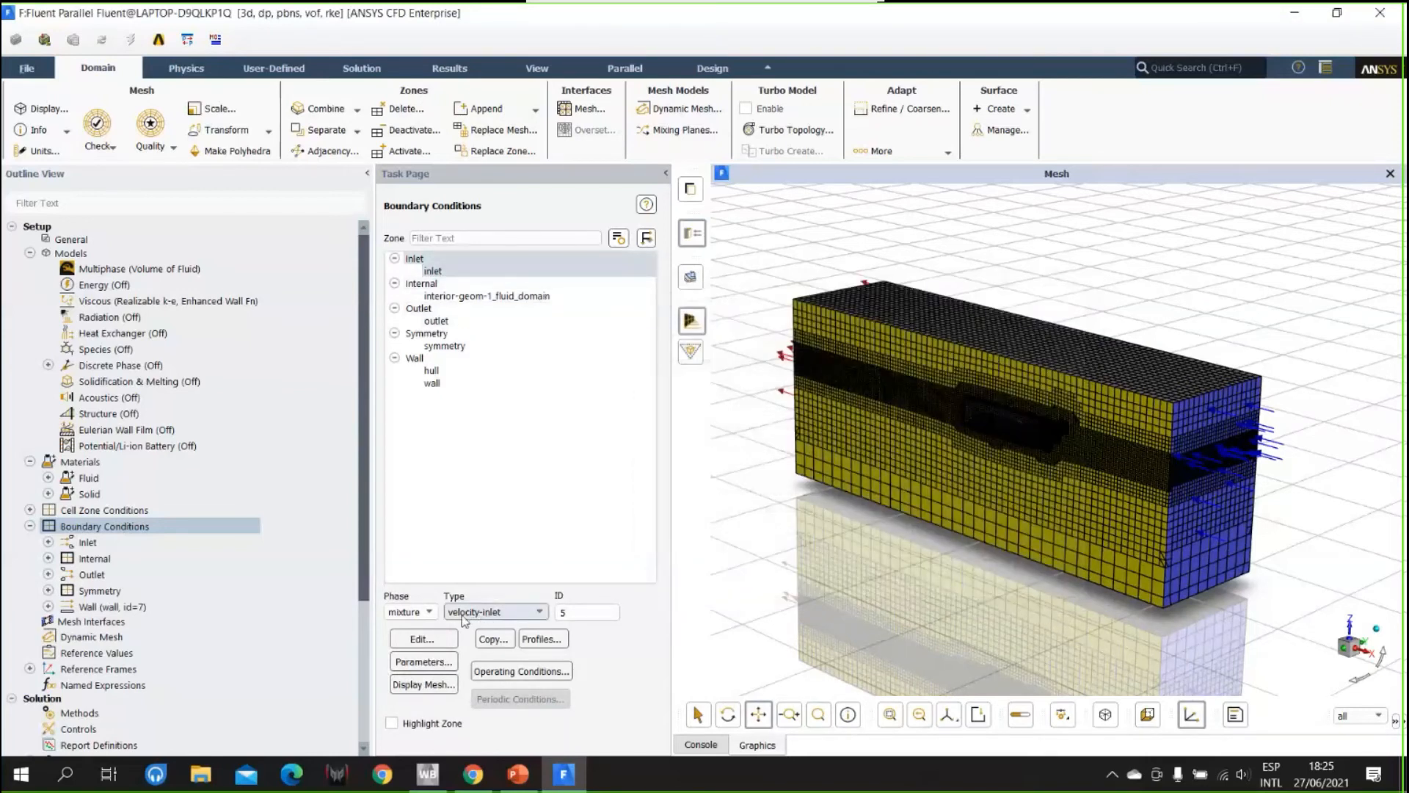
click(517, 615)
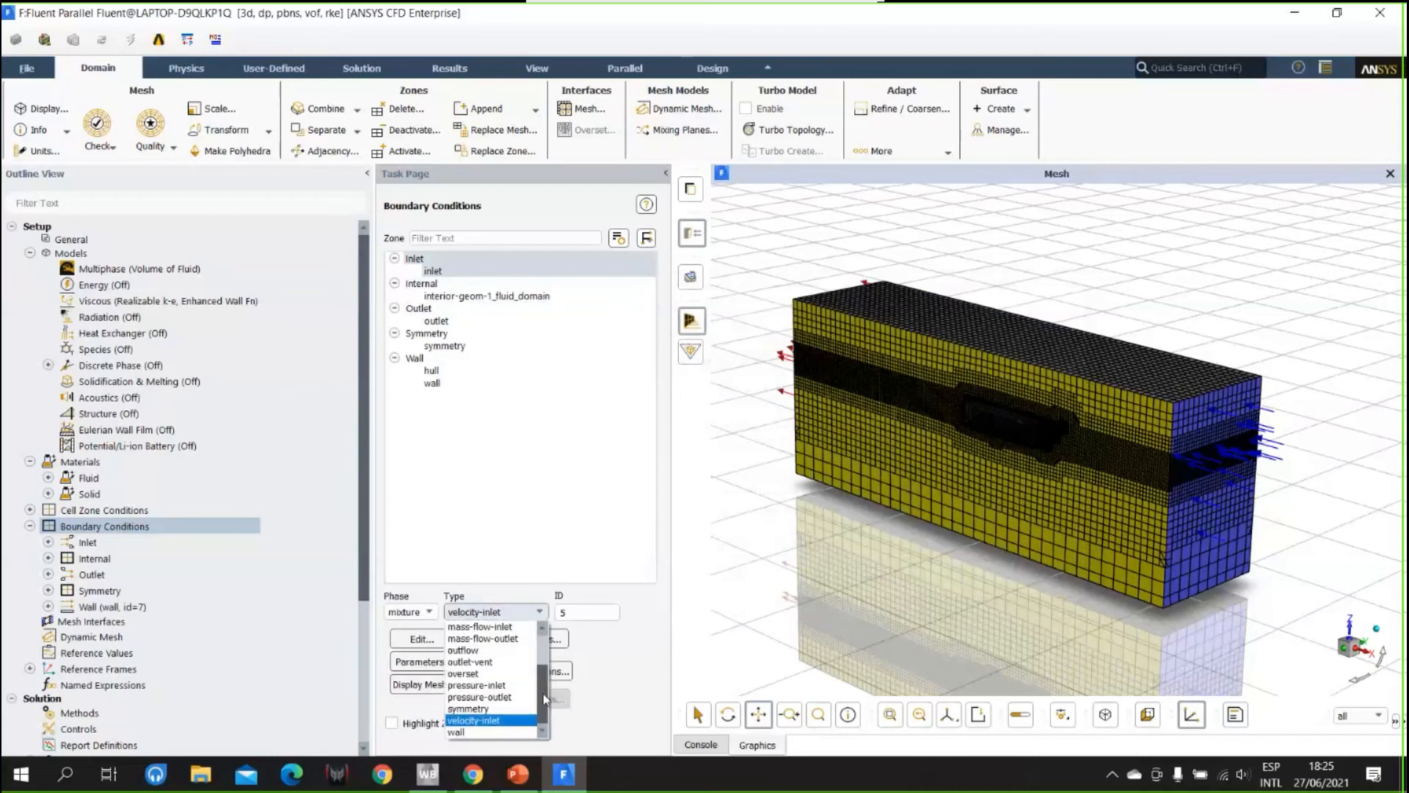
scroll(546, 671, up, 2)
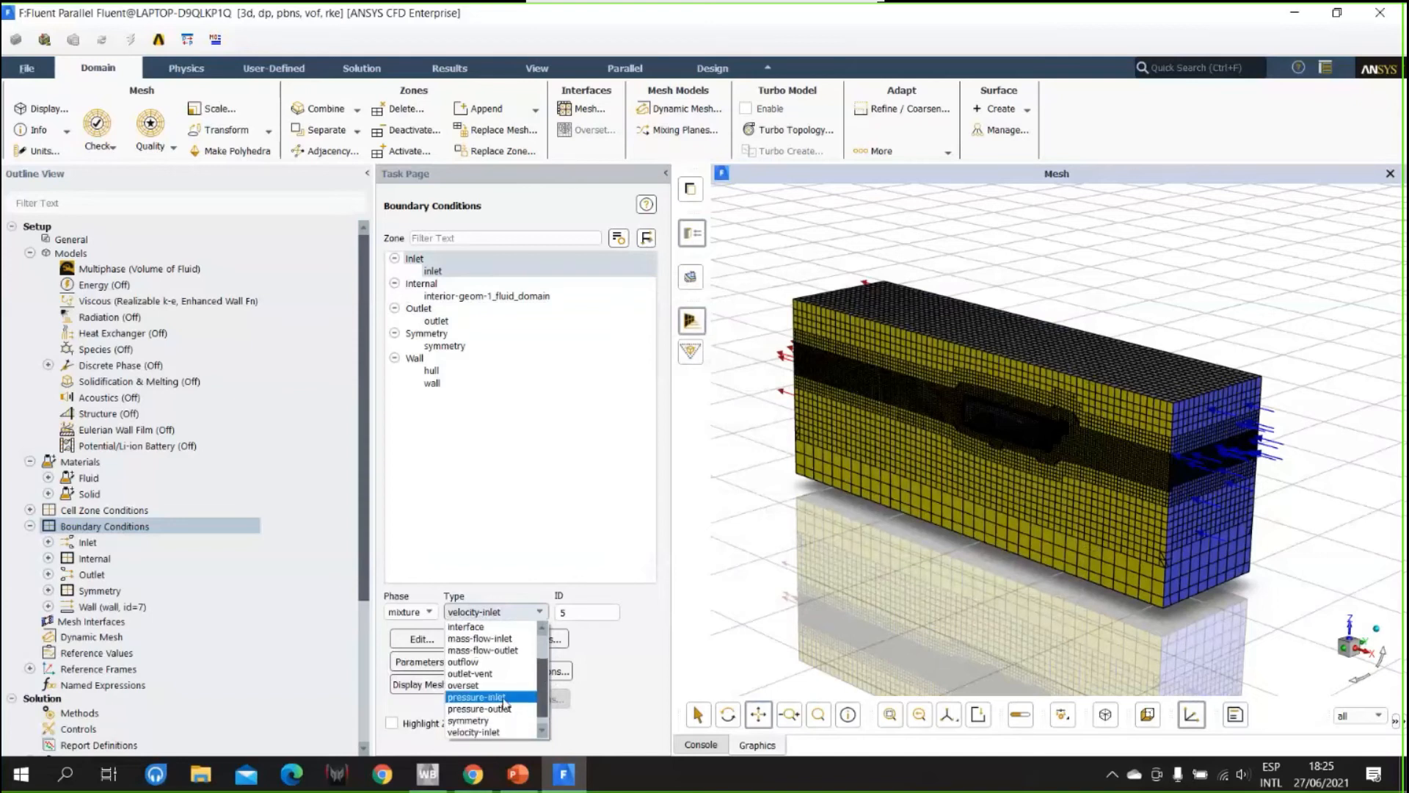
click(480, 709)
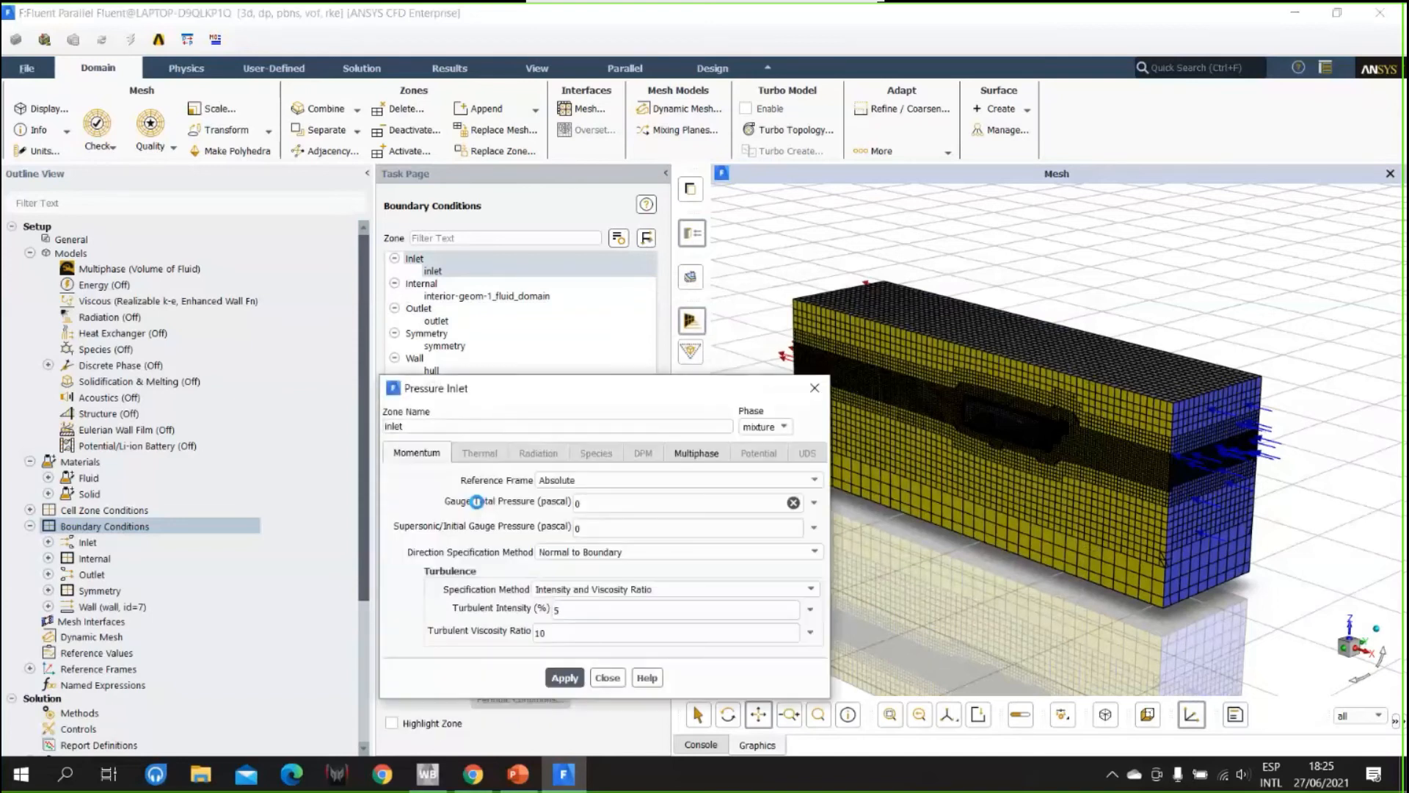
- Enable Open Channel in the multiphase settings of the pressure inlet
drag(612, 388, 654, 321)
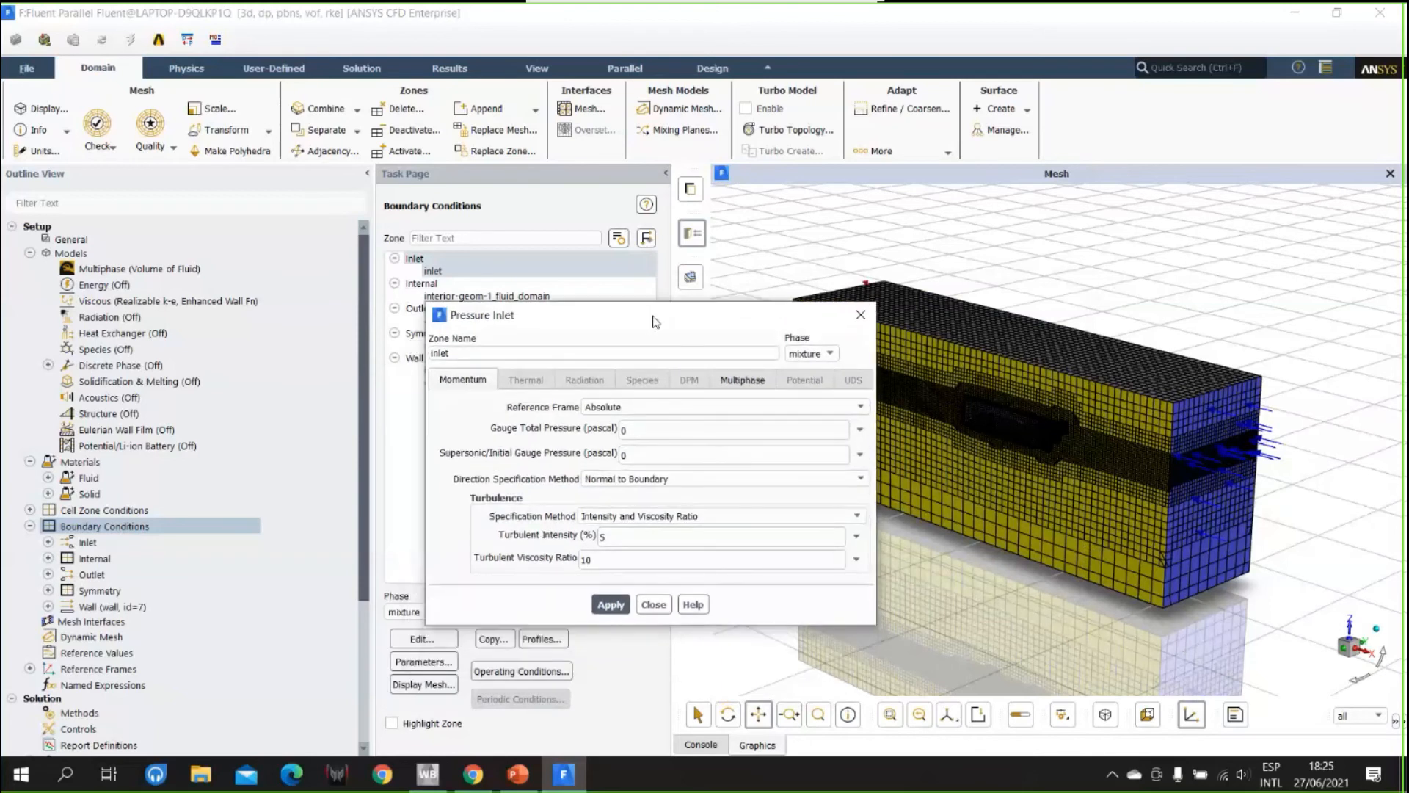
click(747, 384)
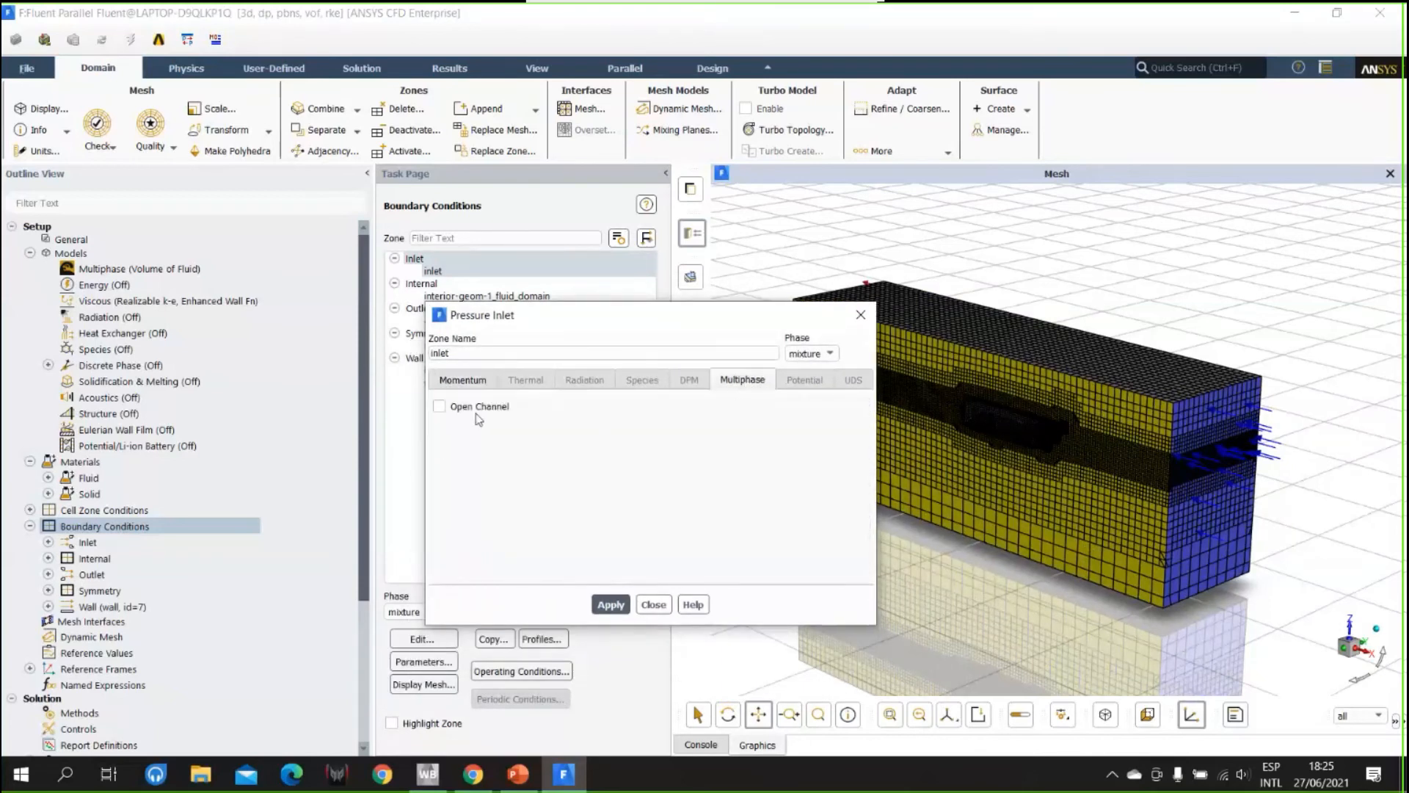
click(439, 406)
drag(581, 326, 843, 366)
- Set the inlet's velocity magnitude to 2.57222 m/s and bottom level to -5 m, following the Condiciones de Frontera slide in PowerPoint
double_click(845, 536)
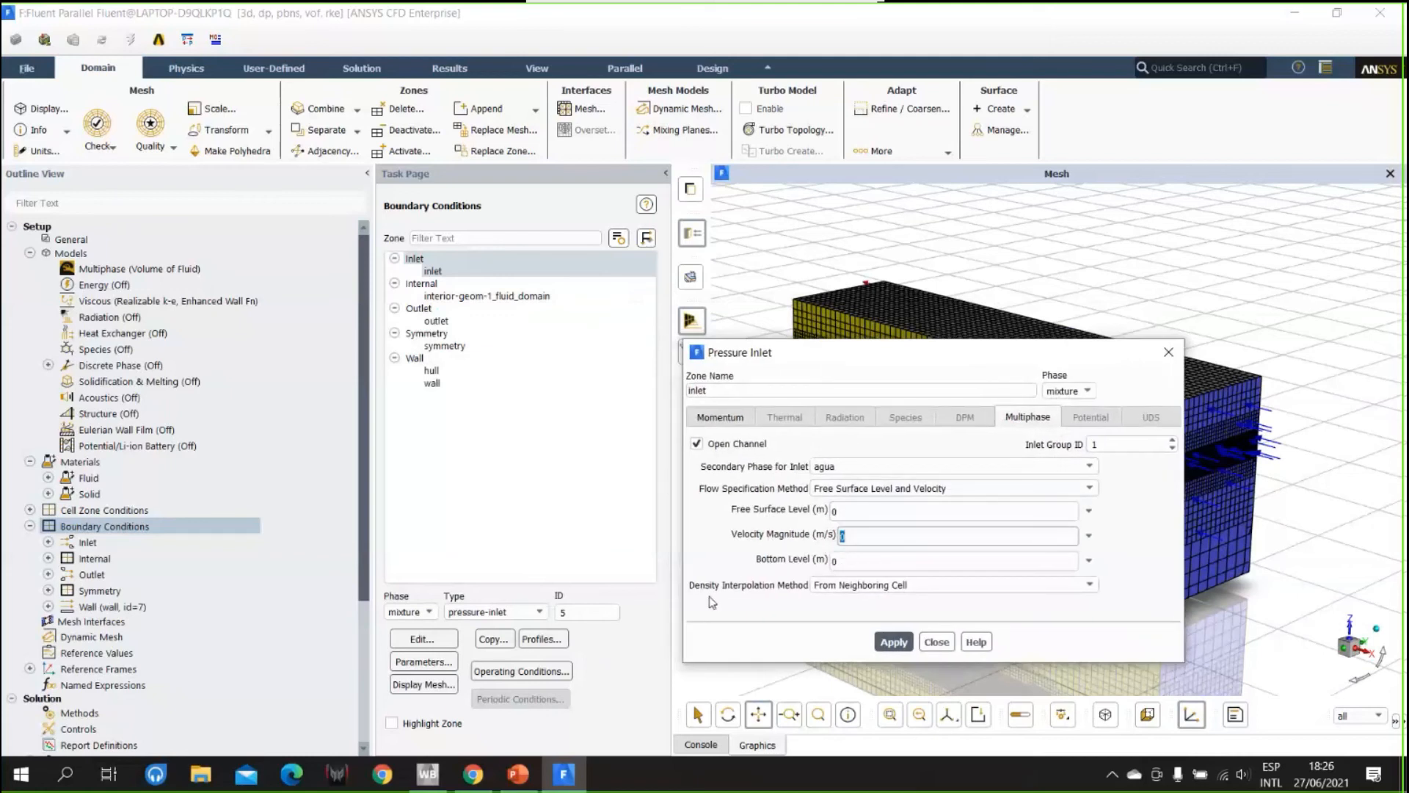
click(518, 774)
scroll(649, 659, down, 2)
scroll(651, 659, down, 3)
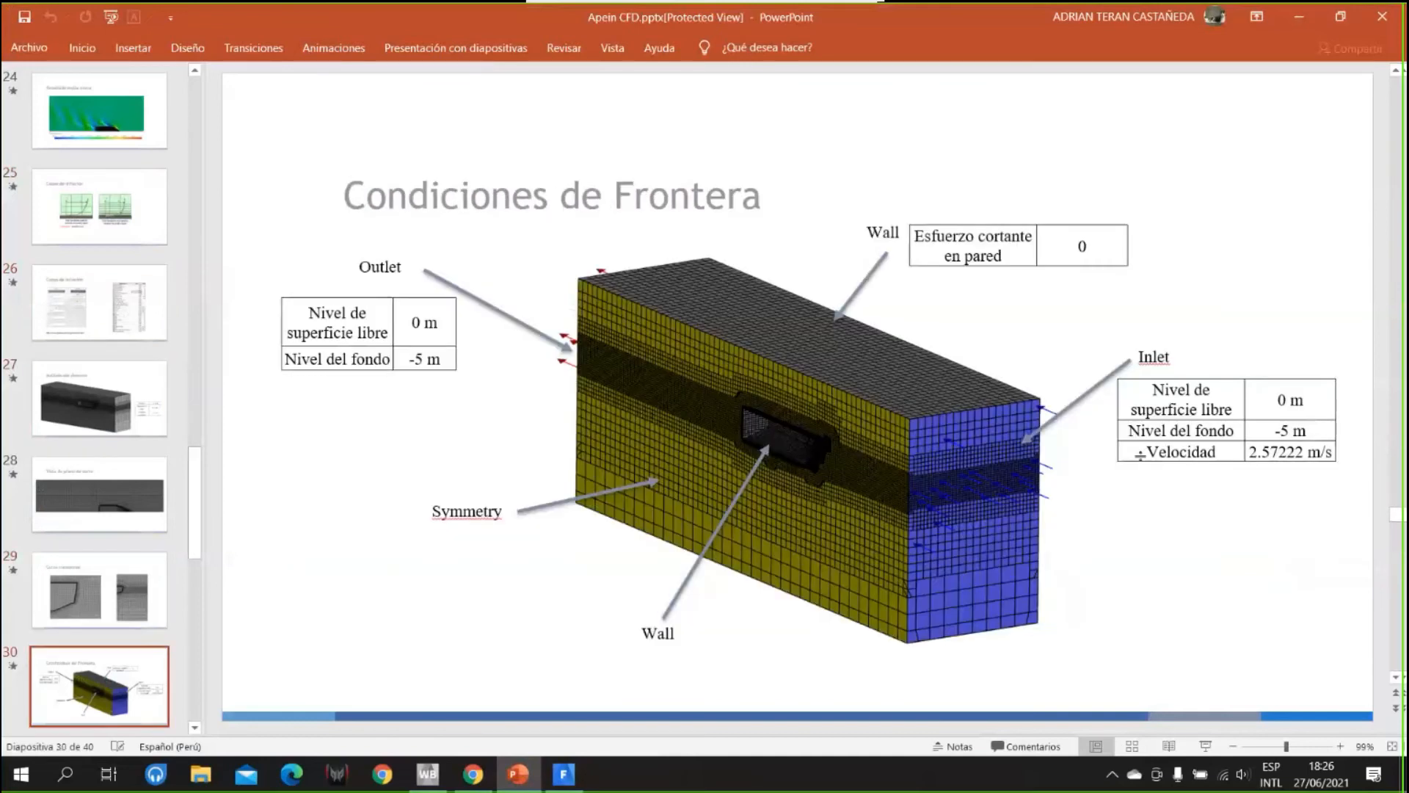
click(1254, 451)
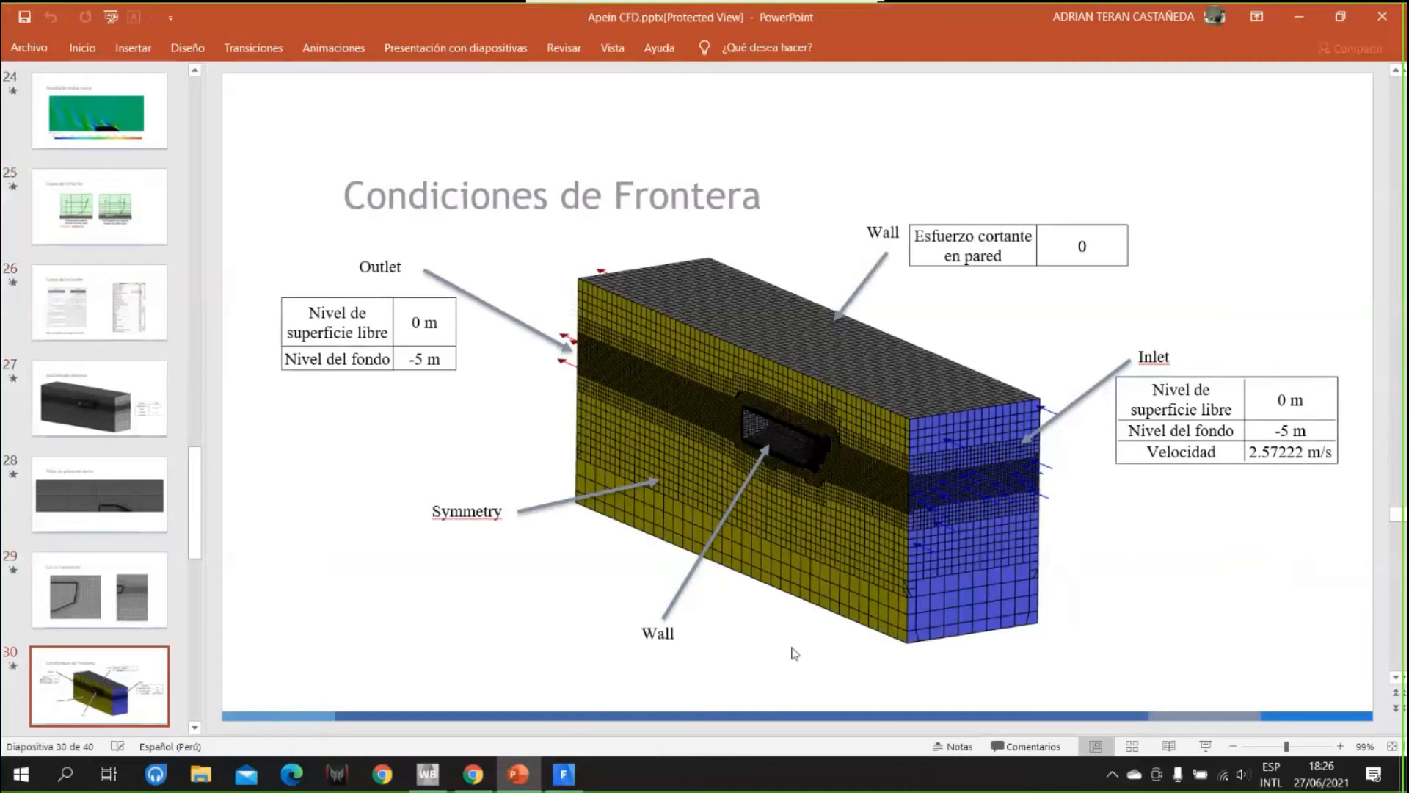
click(564, 774)
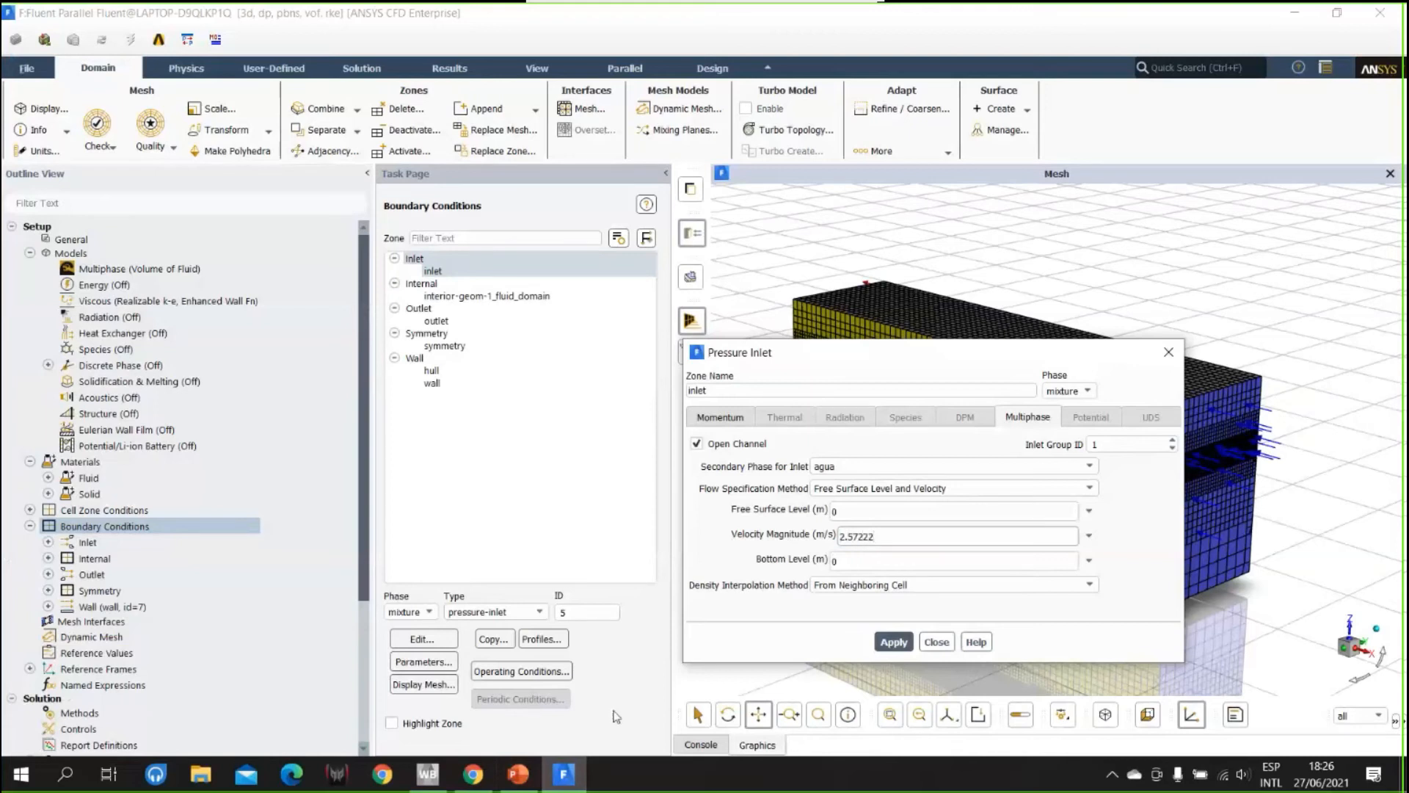
click(1065, 560)
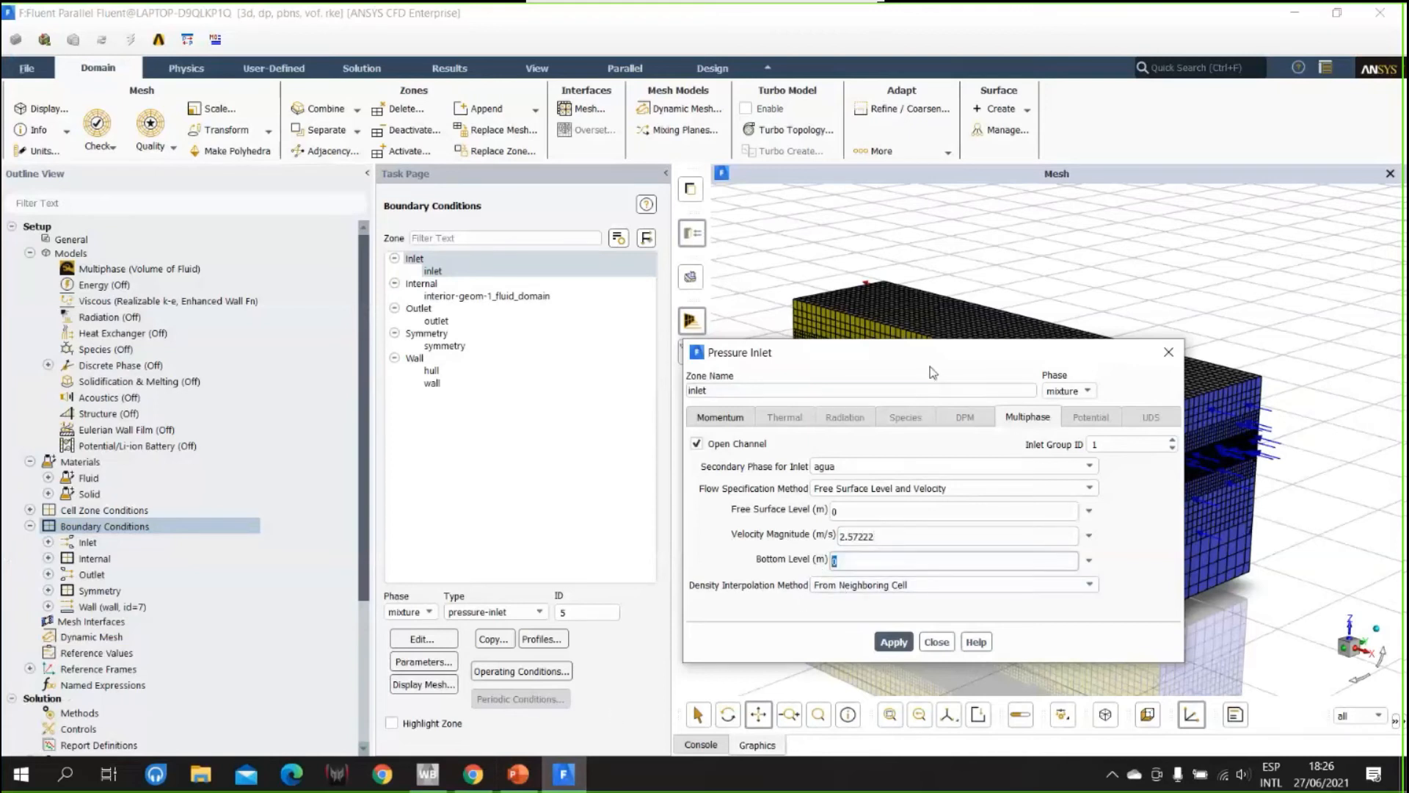
drag(926, 354, 731, 310)
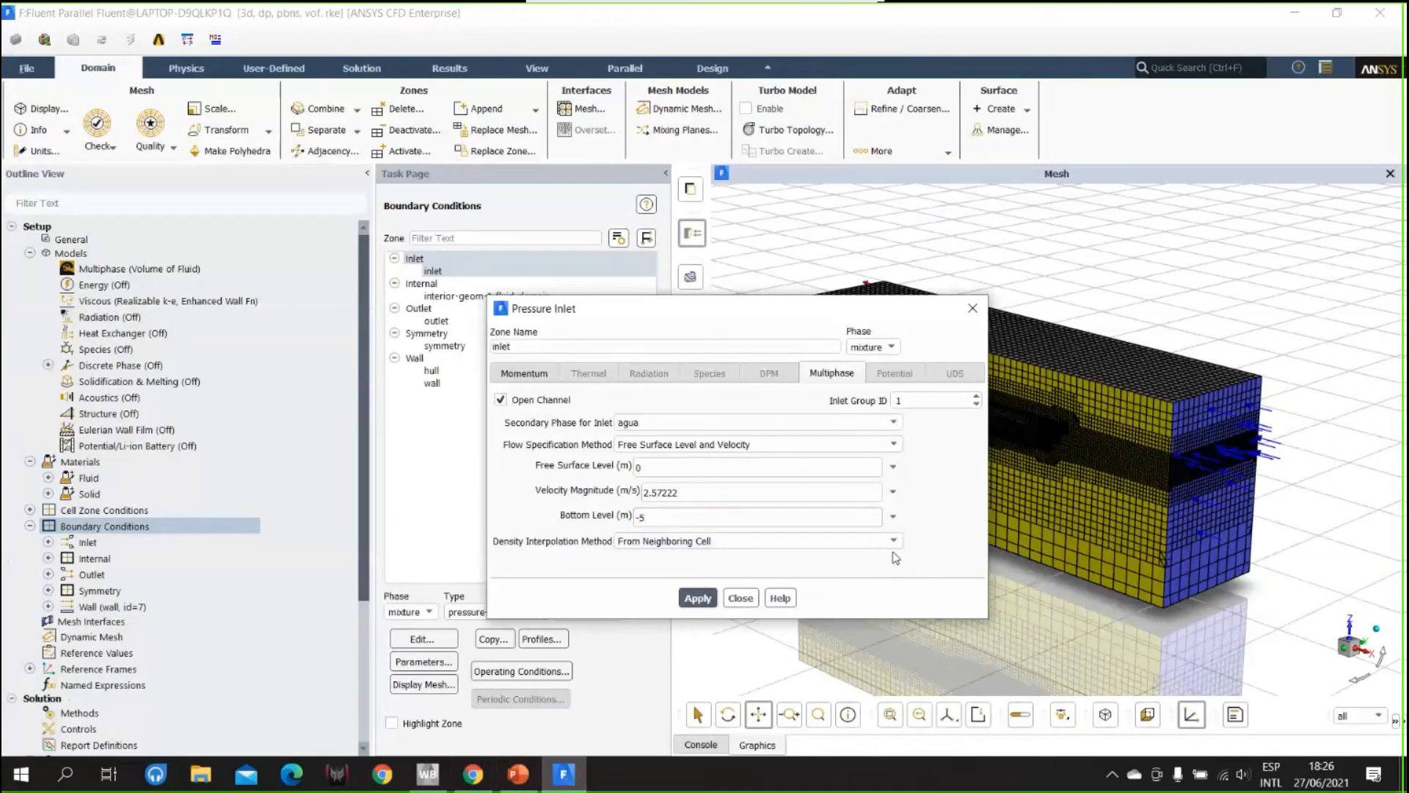
drag(760, 306, 633, 265)
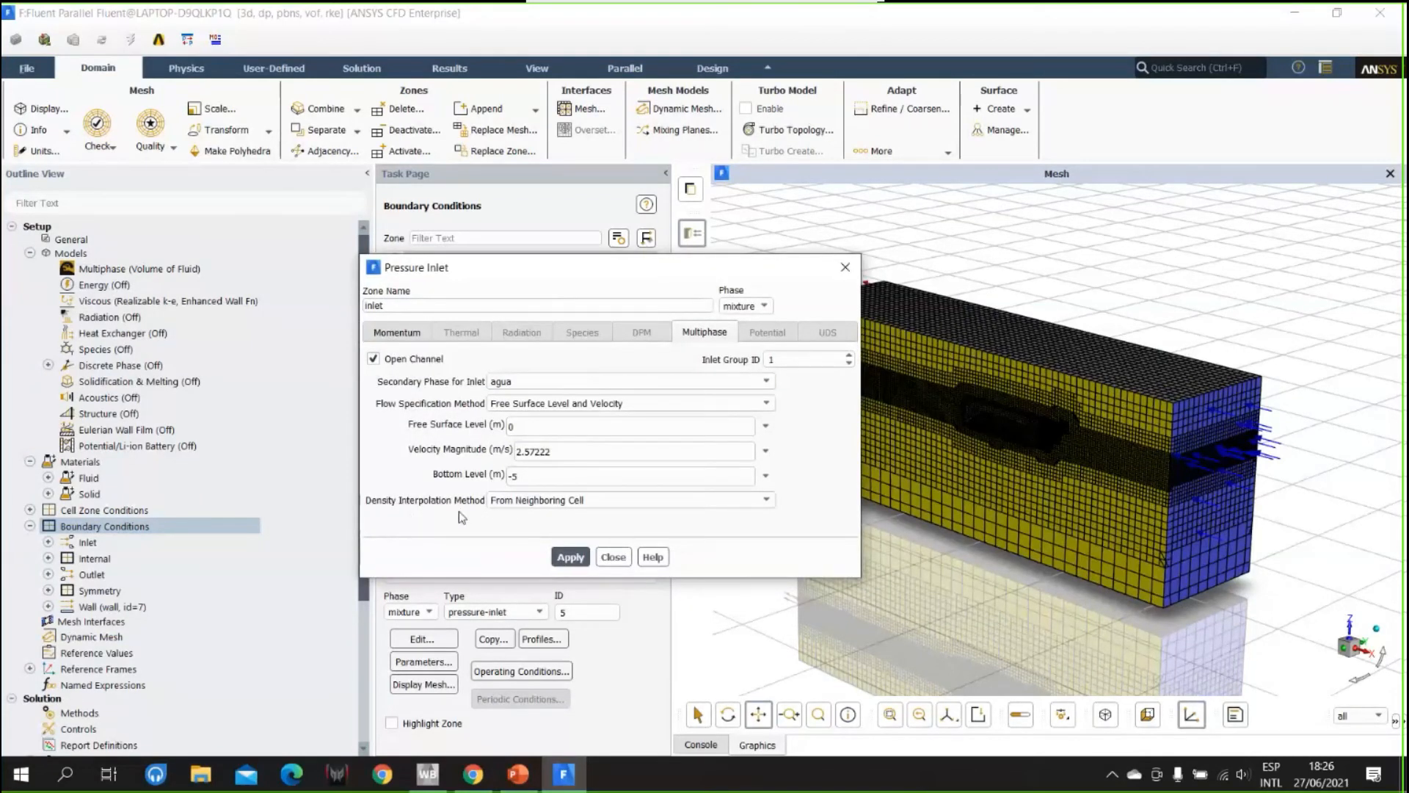
- Set the inlet's density interpolation method to From Free Surface Level and apply the pressure inlet settings
click(551, 506)
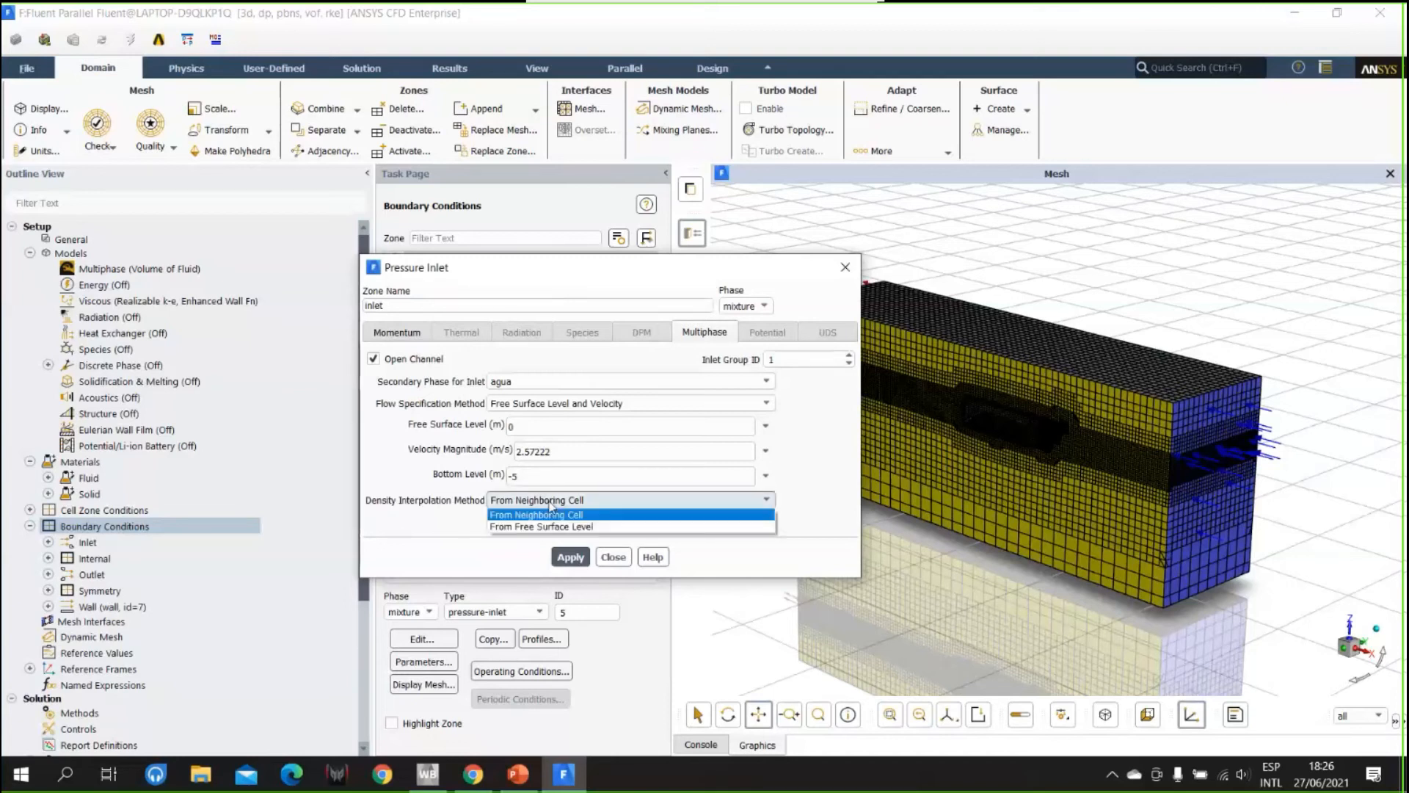
click(519, 527)
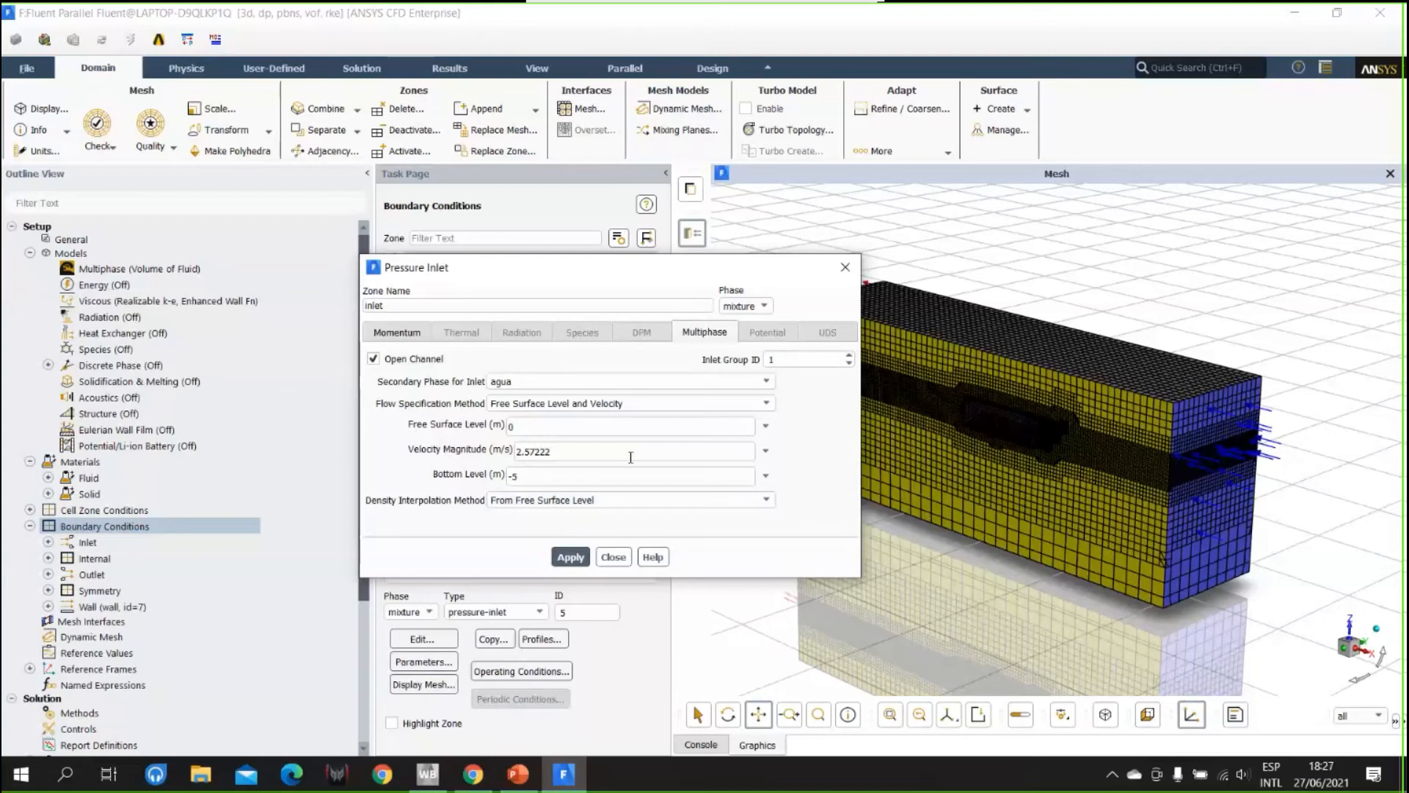
click(569, 557)
click(612, 557)
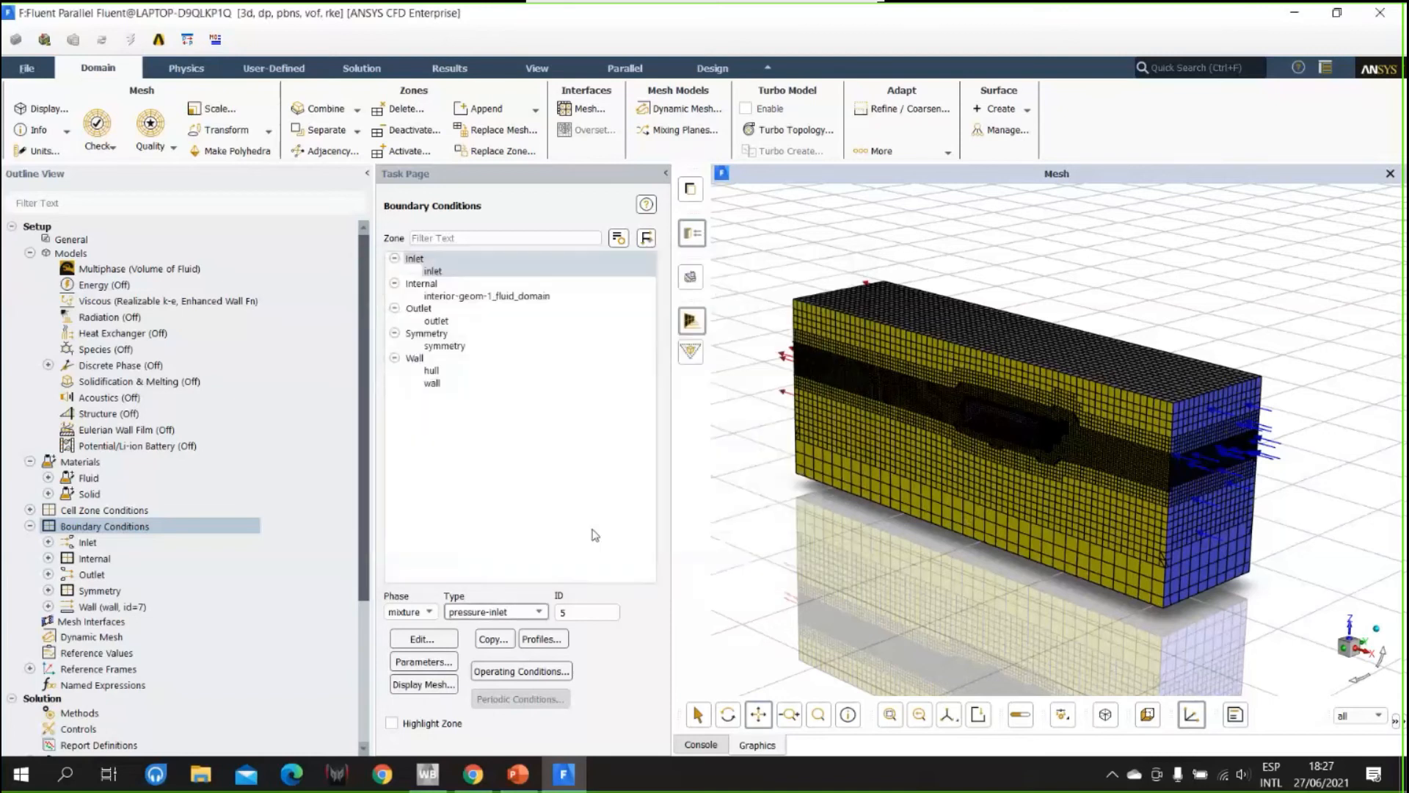
- Enable Open Channel in the outlet's multiphase settings and set its bottom level to -5 m
click(474, 317)
click(433, 636)
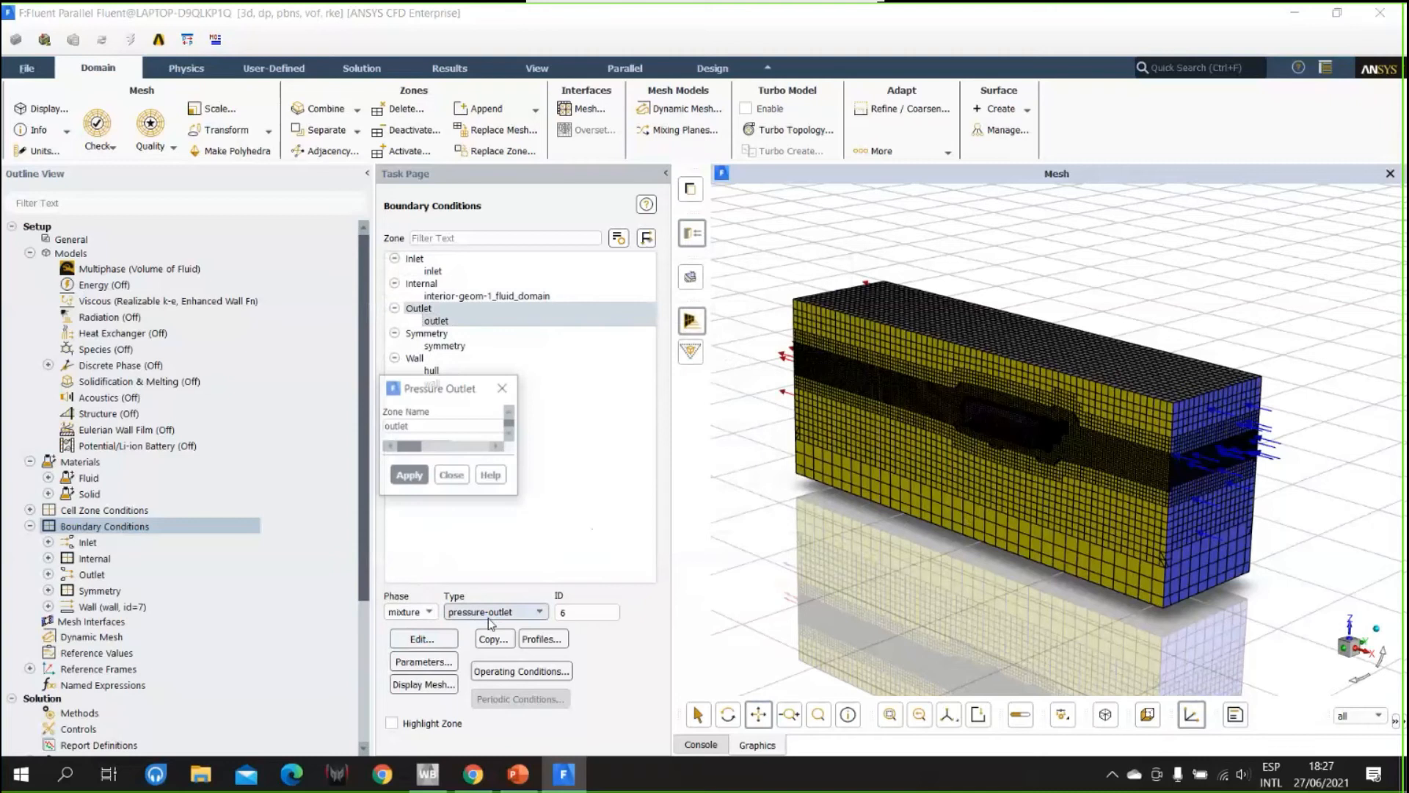
click(706, 454)
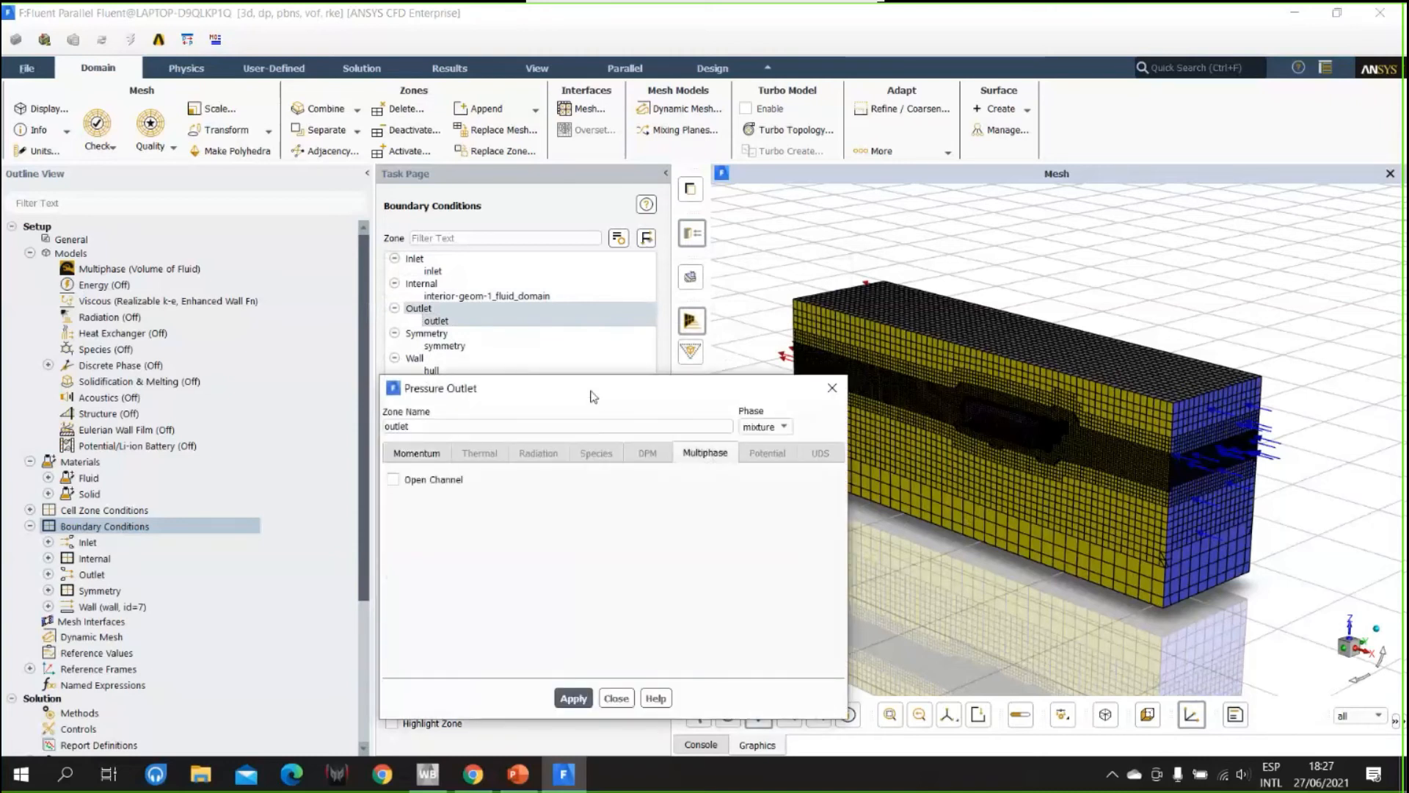
drag(590, 390, 702, 339)
click(505, 428)
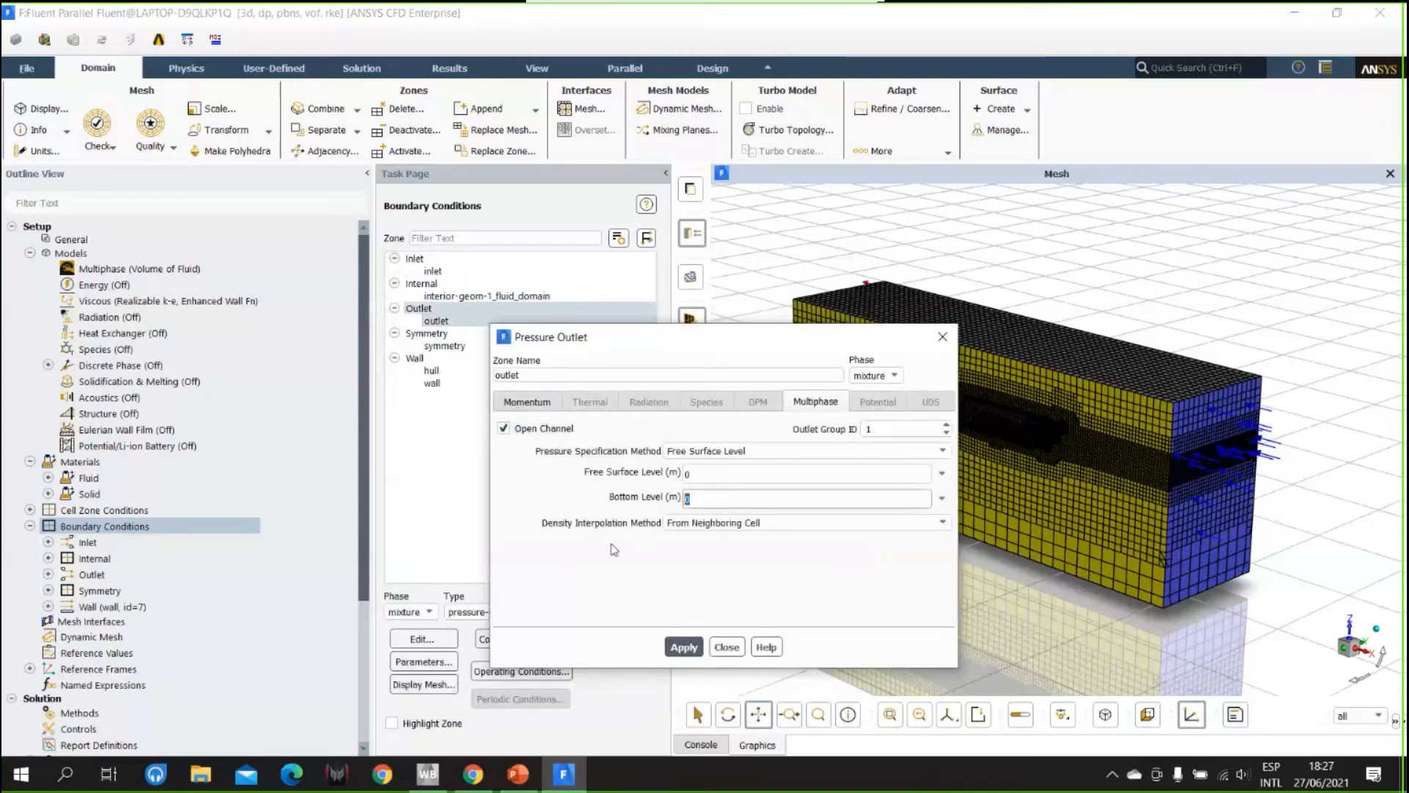
text(-5)
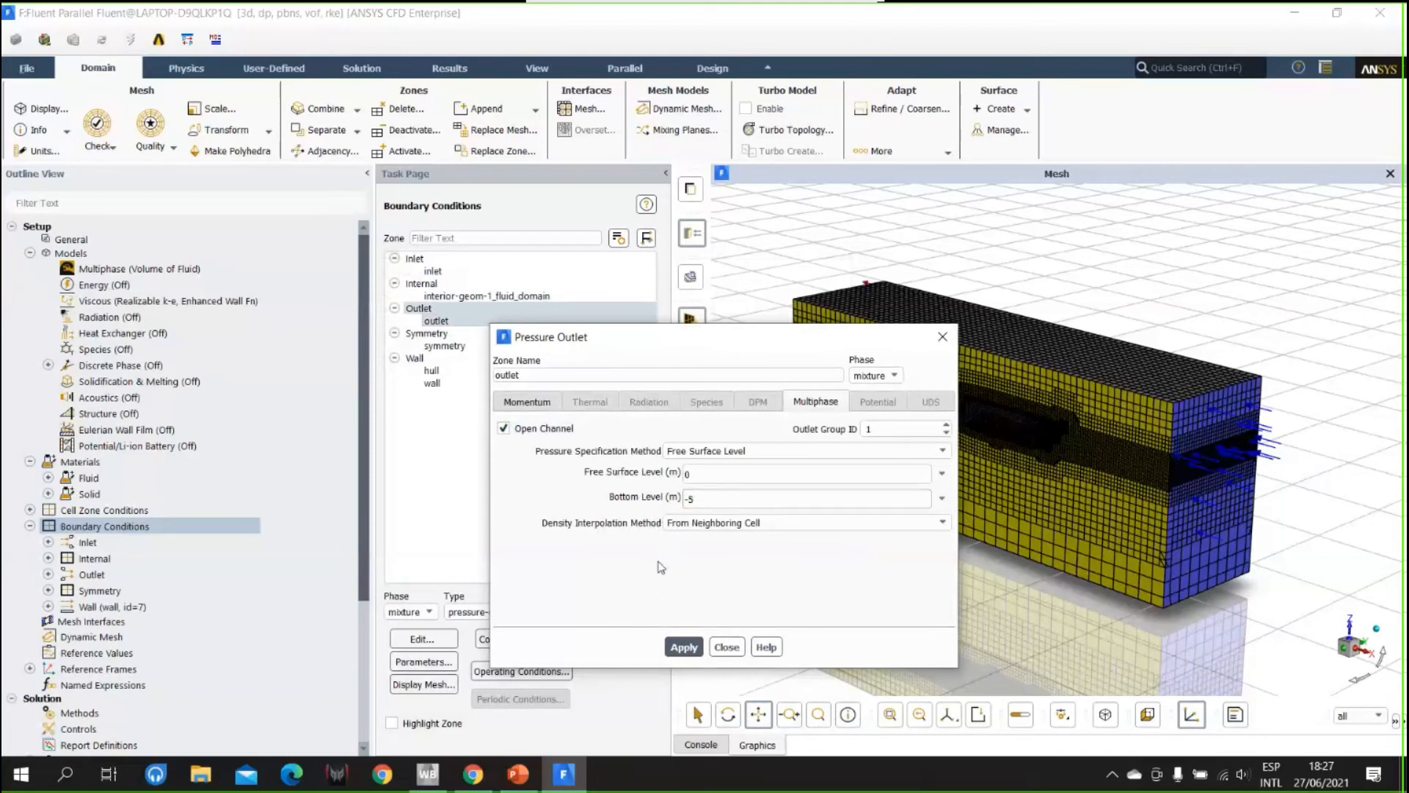
- Keep the outlet's density interpolation method at From Neighboring Cell and apply the pressure outlet settings
click(725, 524)
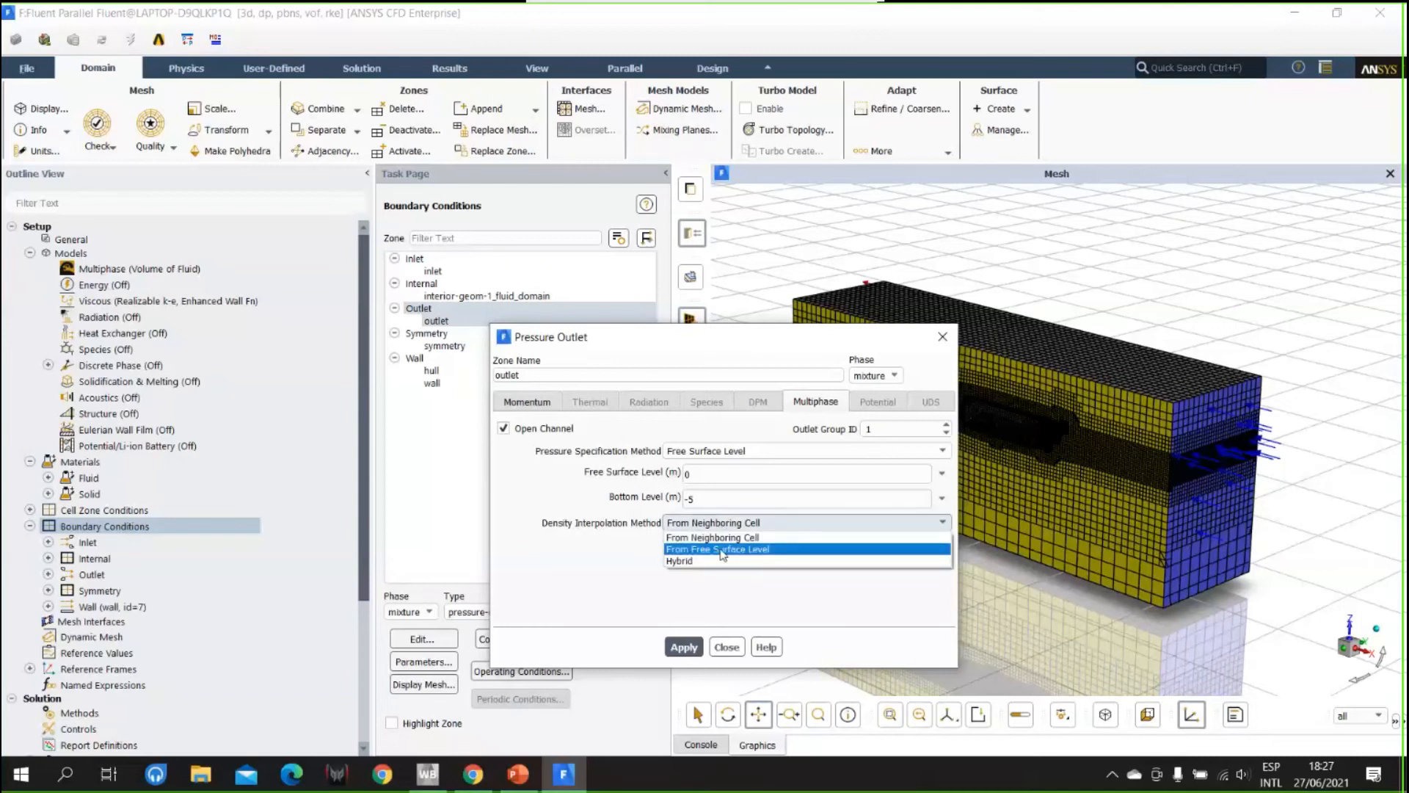
click(575, 561)
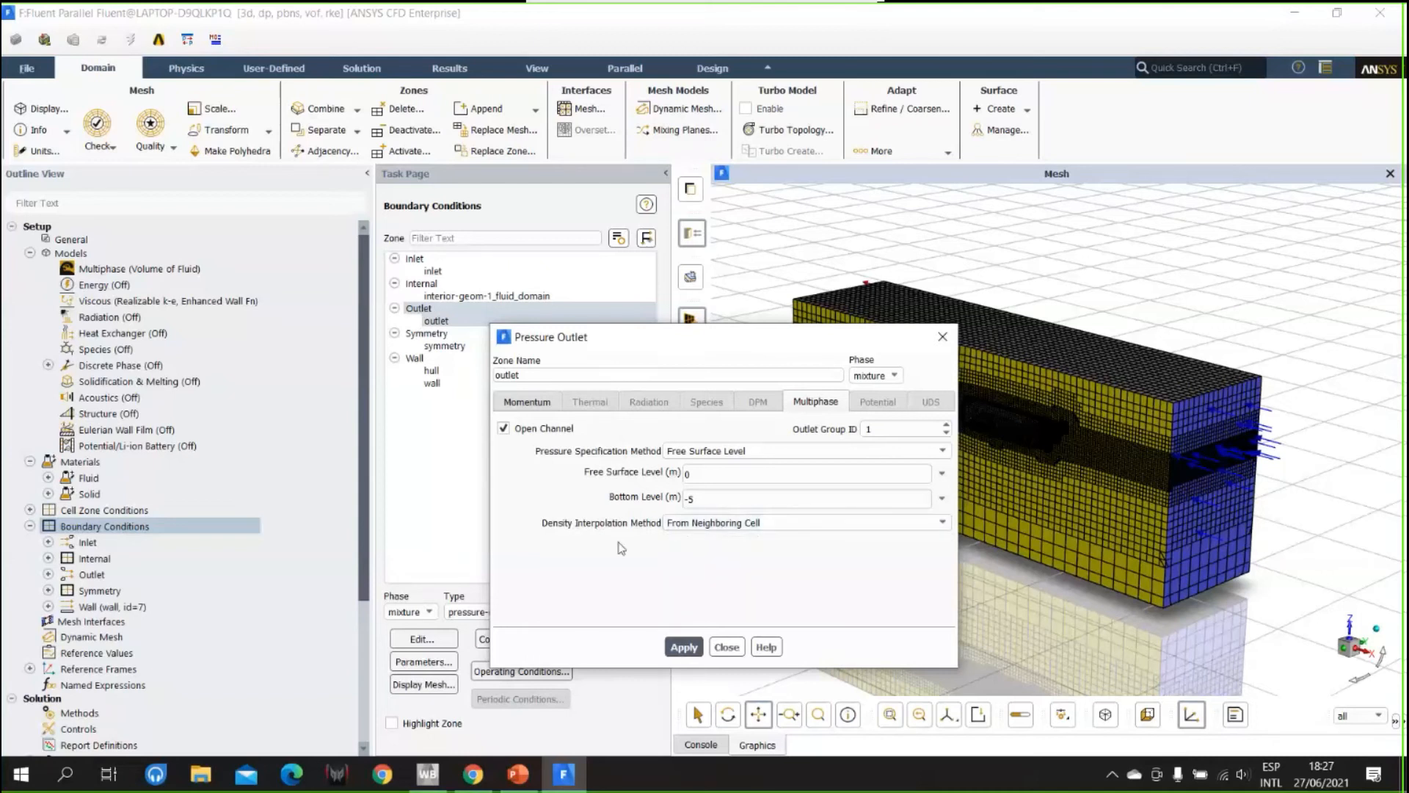
click(682, 643)
click(726, 646)
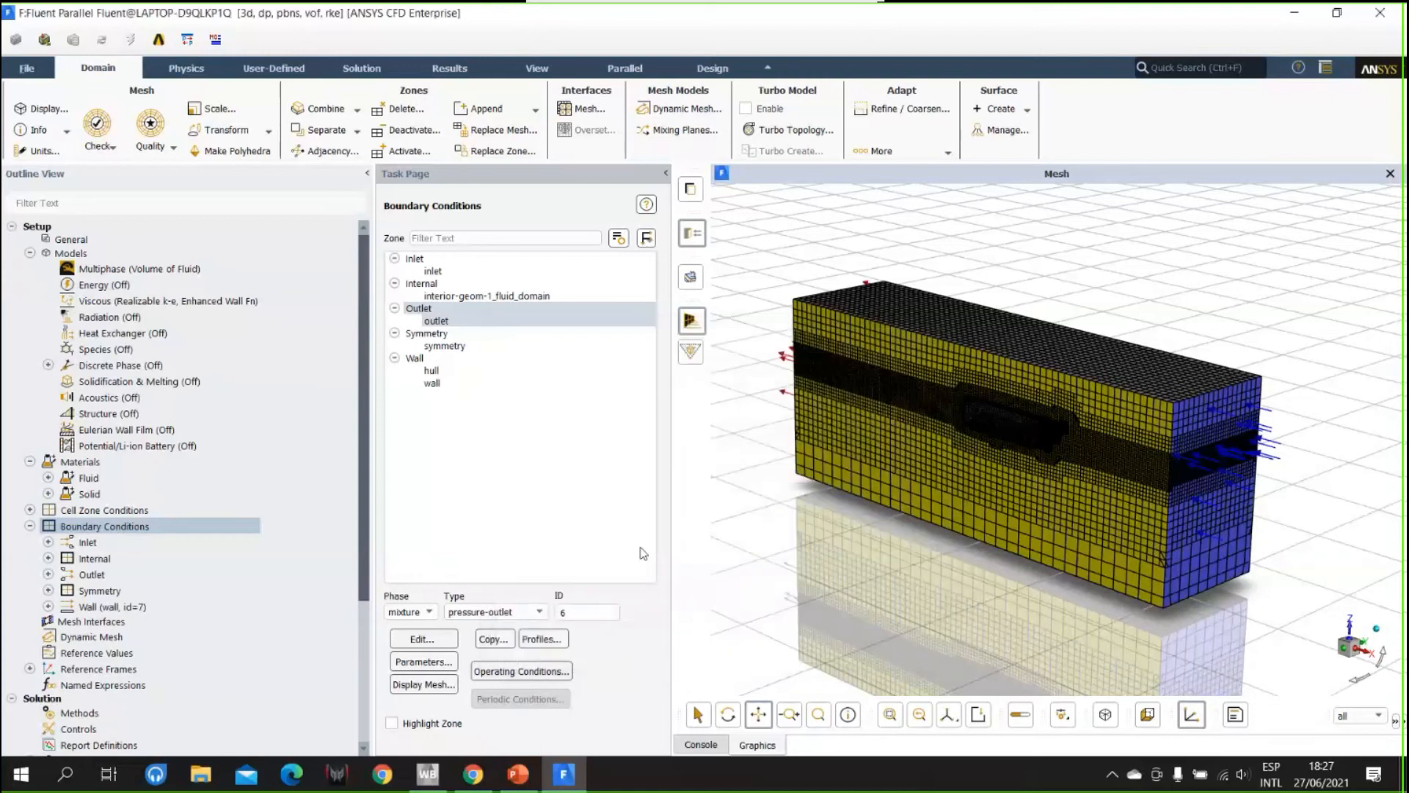
- Examine the hull and wall zones in the boundary list and inspect the hull surface mesh up close
click(463, 375)
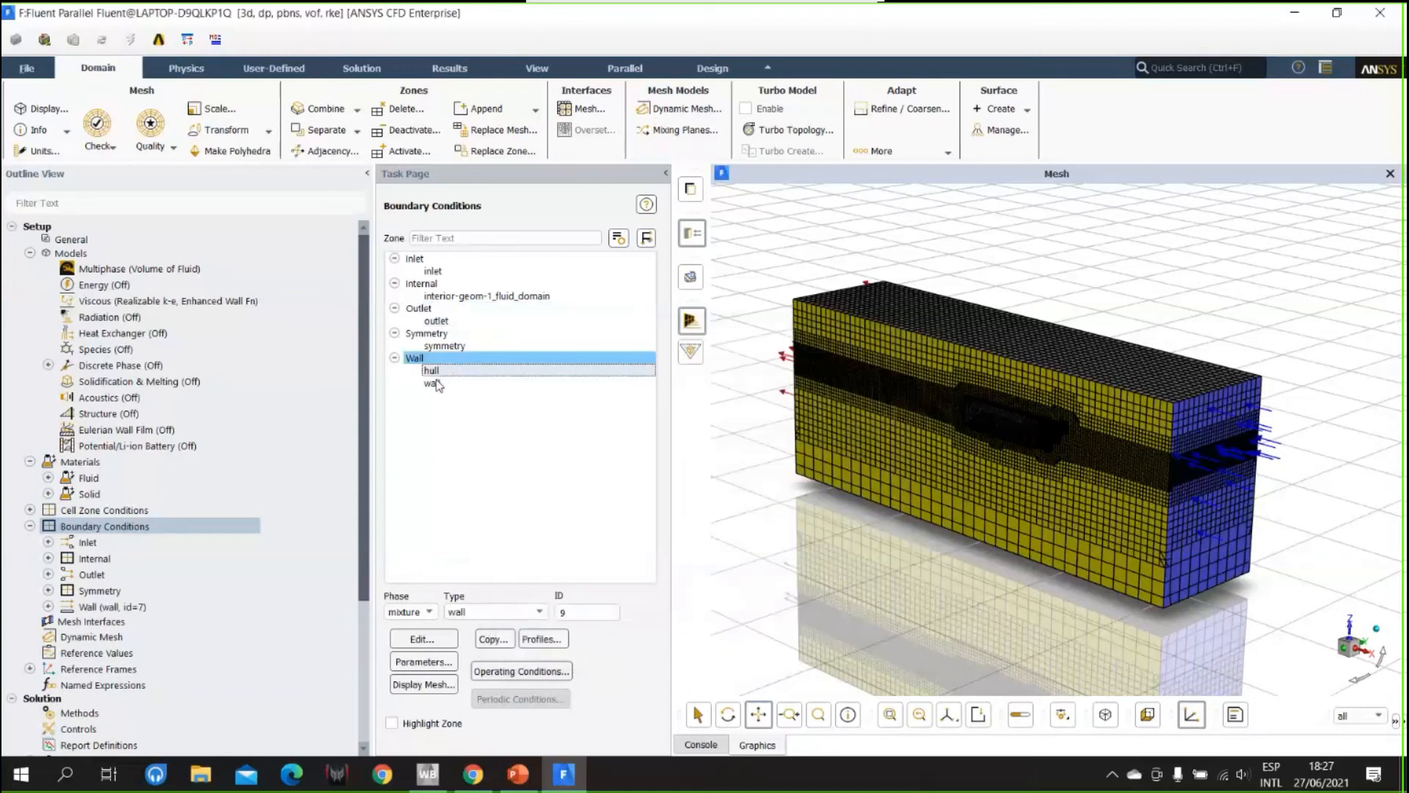
click(434, 382)
click(435, 371)
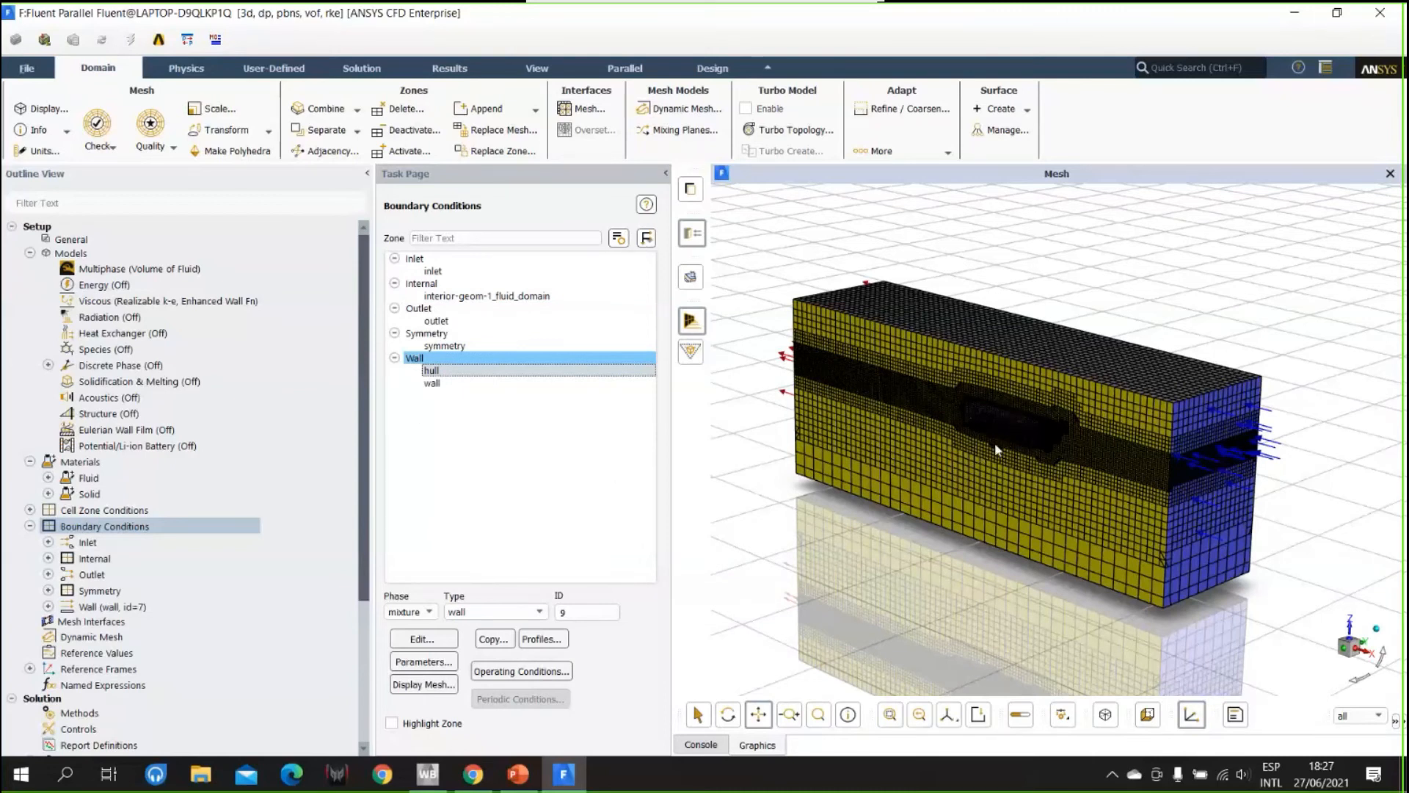
scroll(994, 425, up, 5)
scroll(993, 424, up, 5)
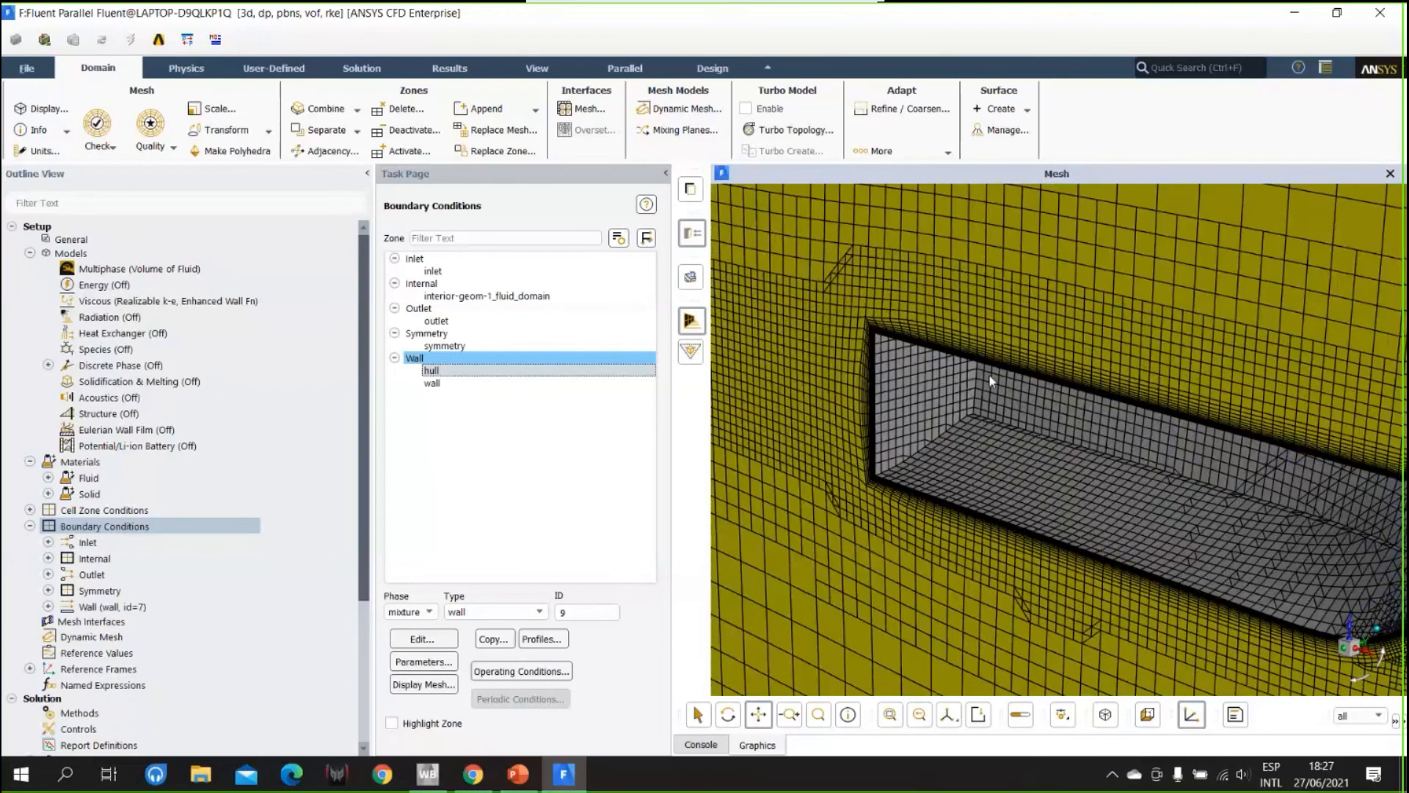
scroll(1066, 271, down, 5)
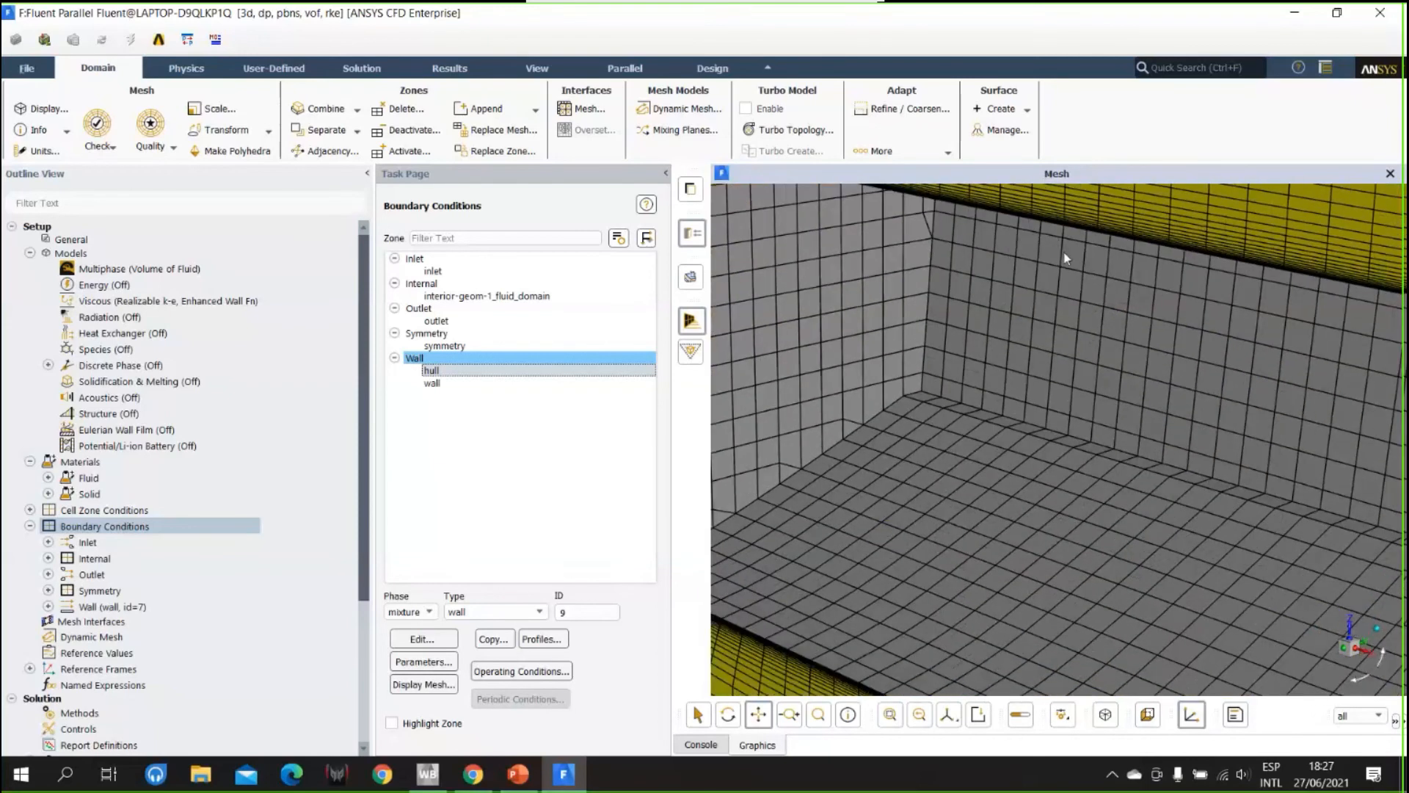
scroll(1065, 281, down, 2)
- Set the wall zone's shear condition to Specified Shear with 0 Pa shear stress components and apply it
click(536, 383)
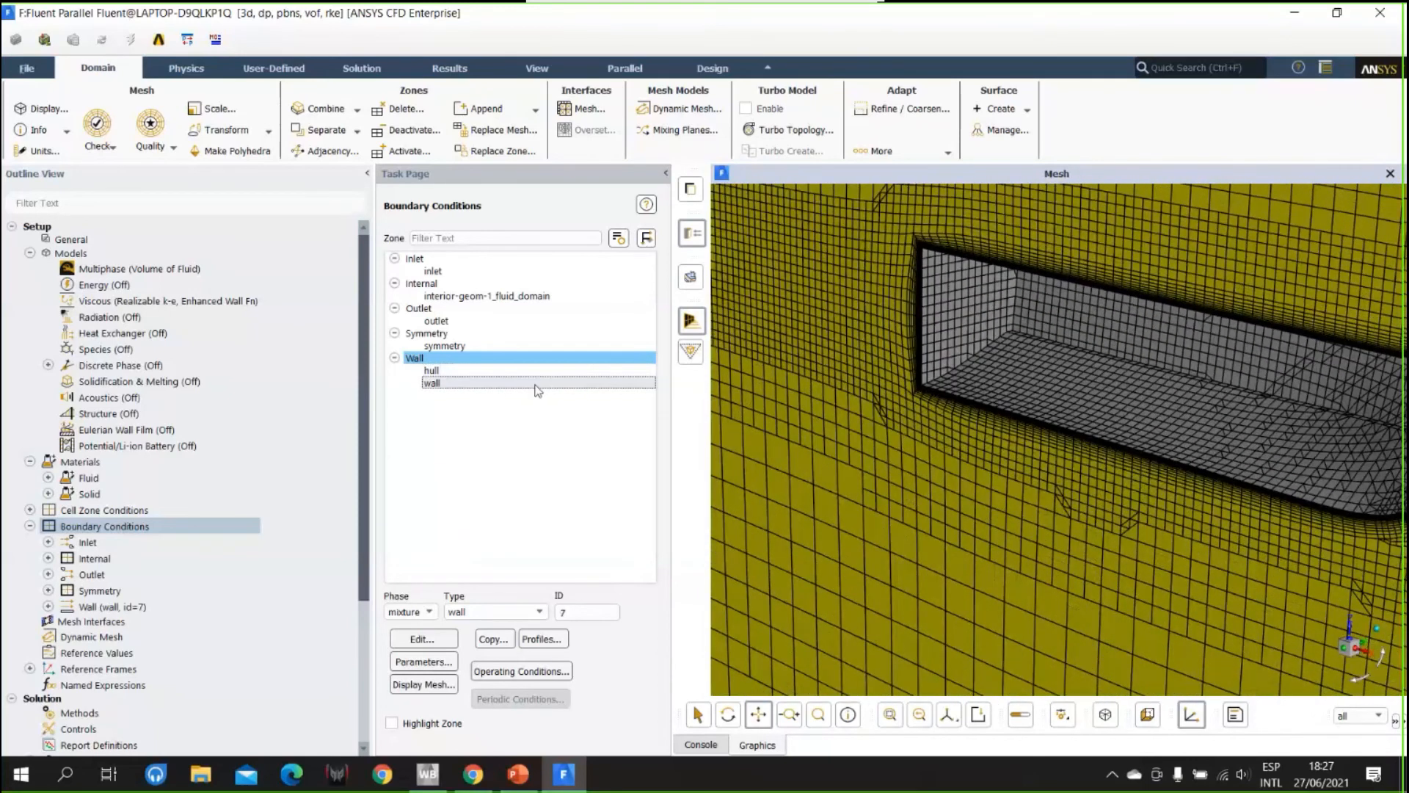
scroll(861, 404, down, 3)
scroll(861, 404, down, 2)
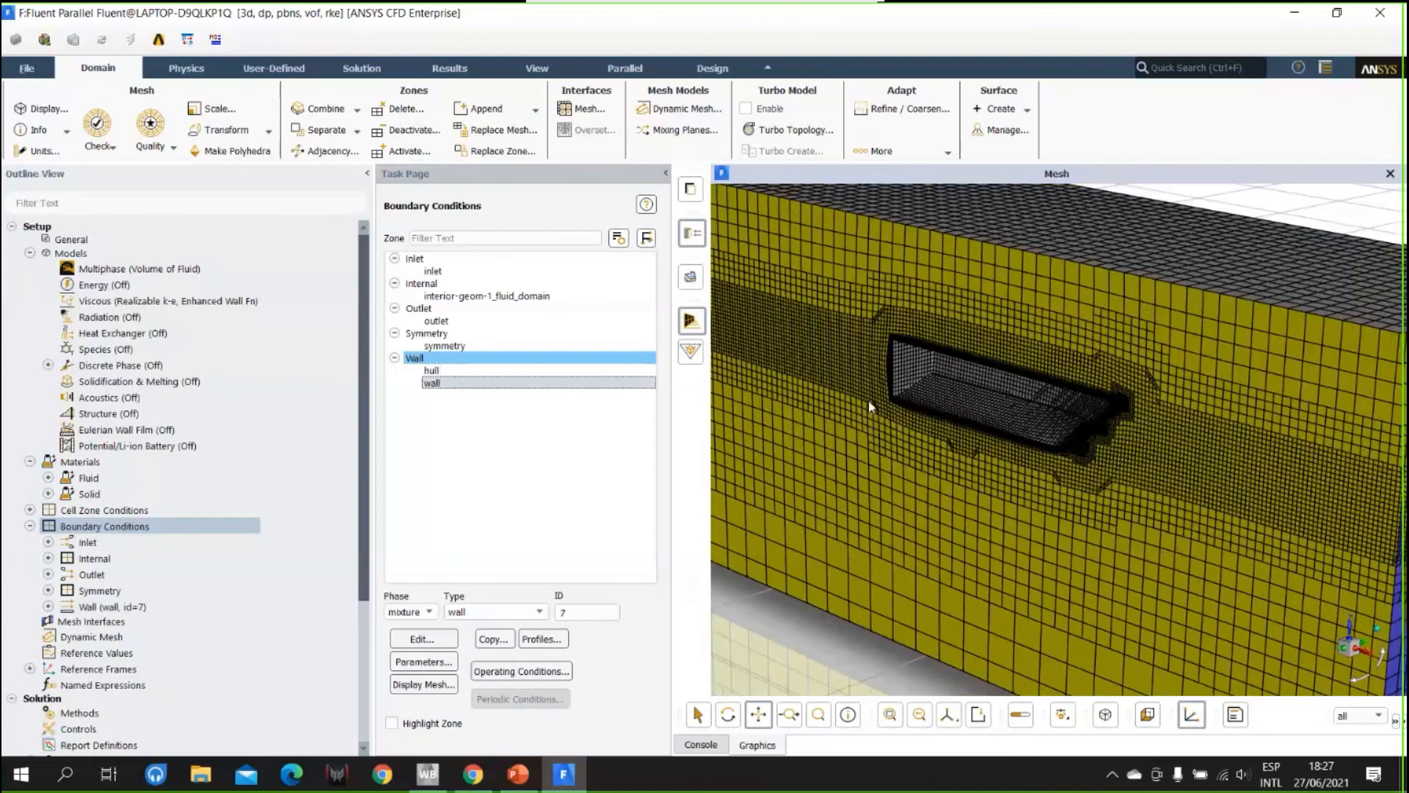
scroll(869, 399, down, 3)
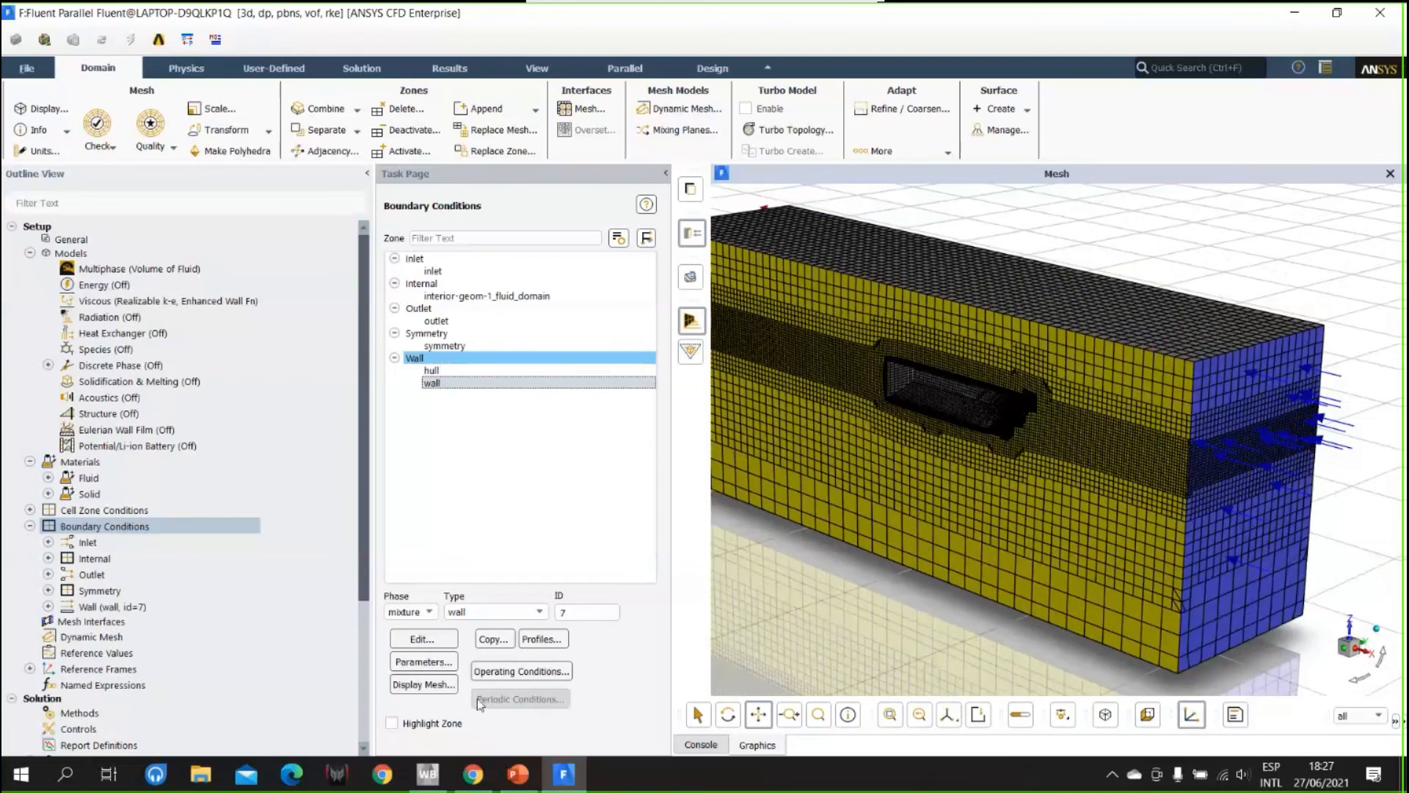
click(421, 640)
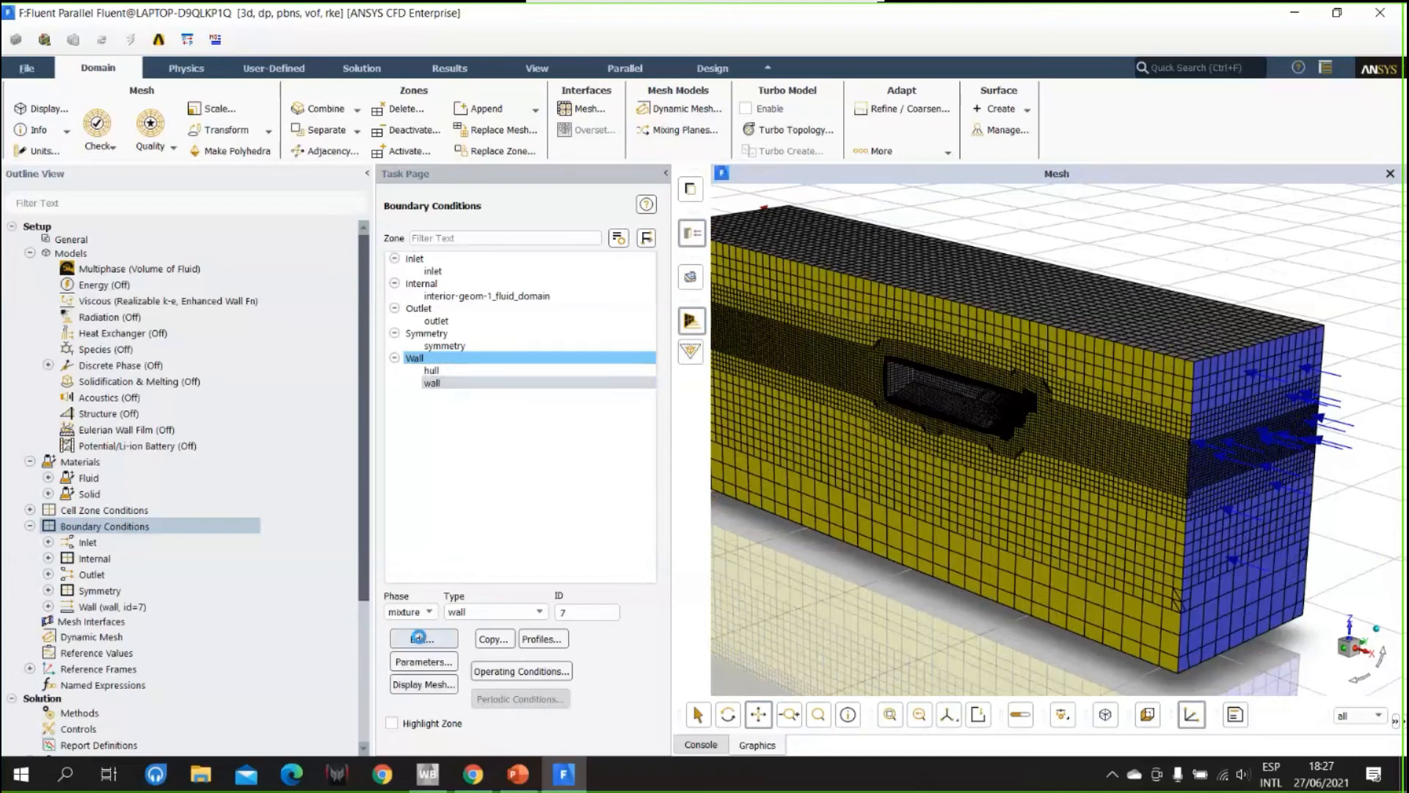
click(481, 387)
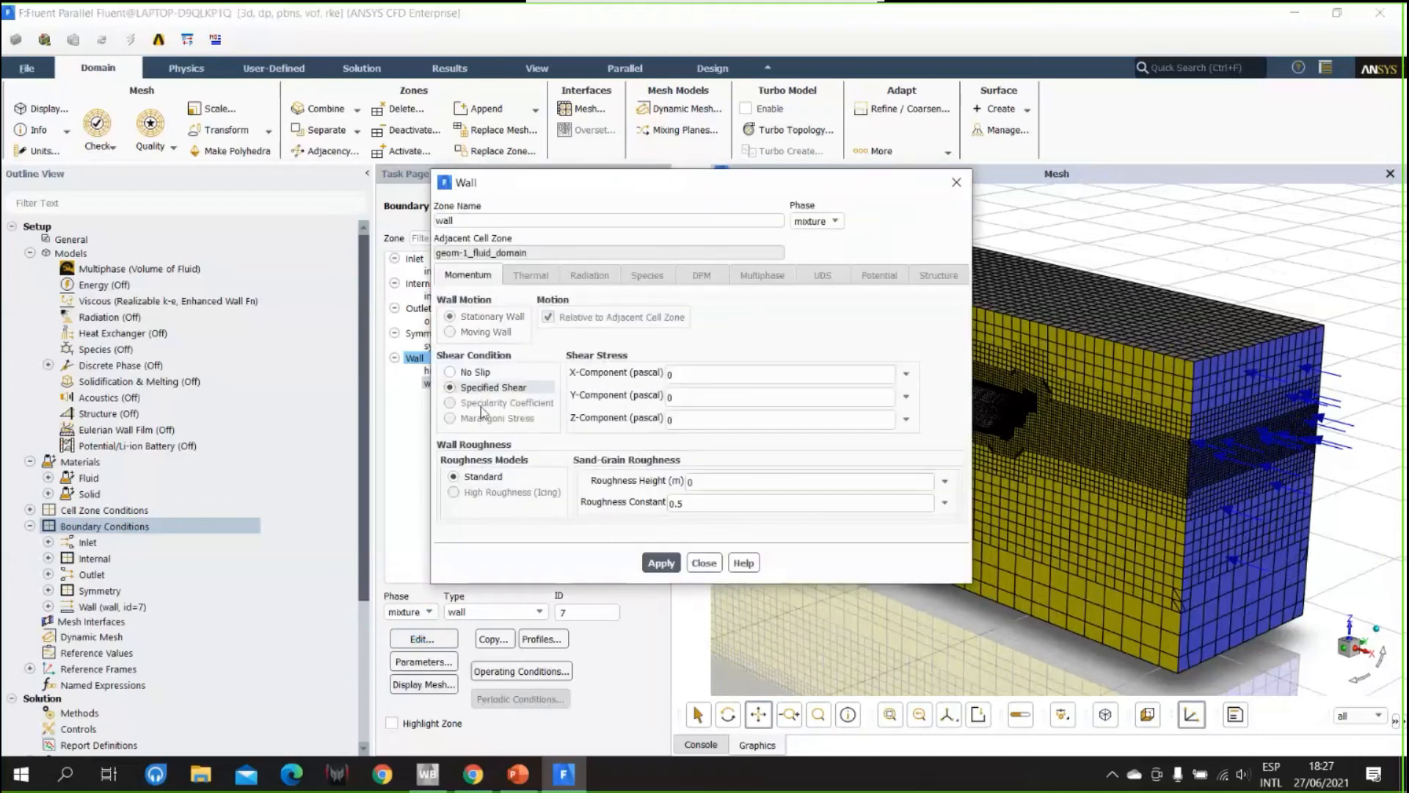
click(698, 375)
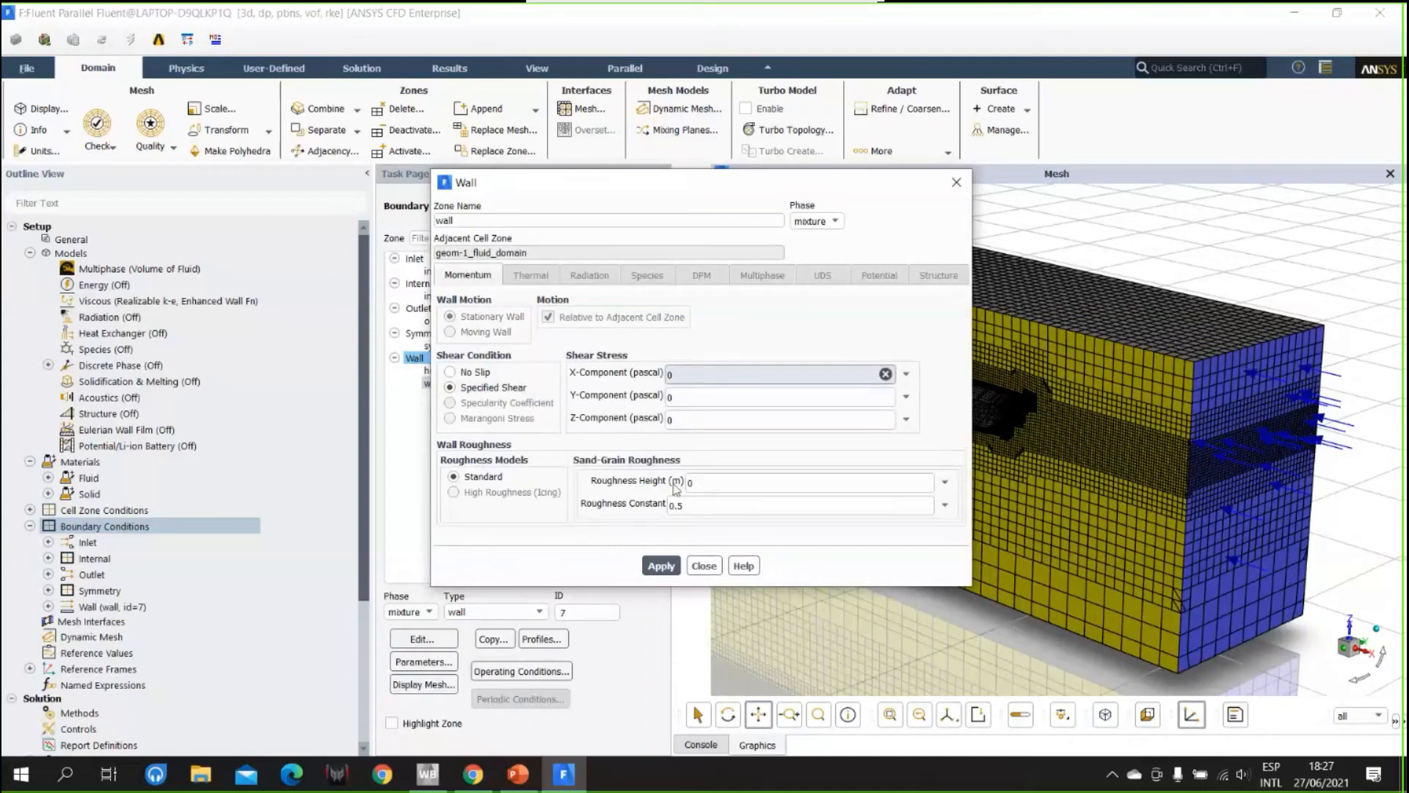
click(662, 566)
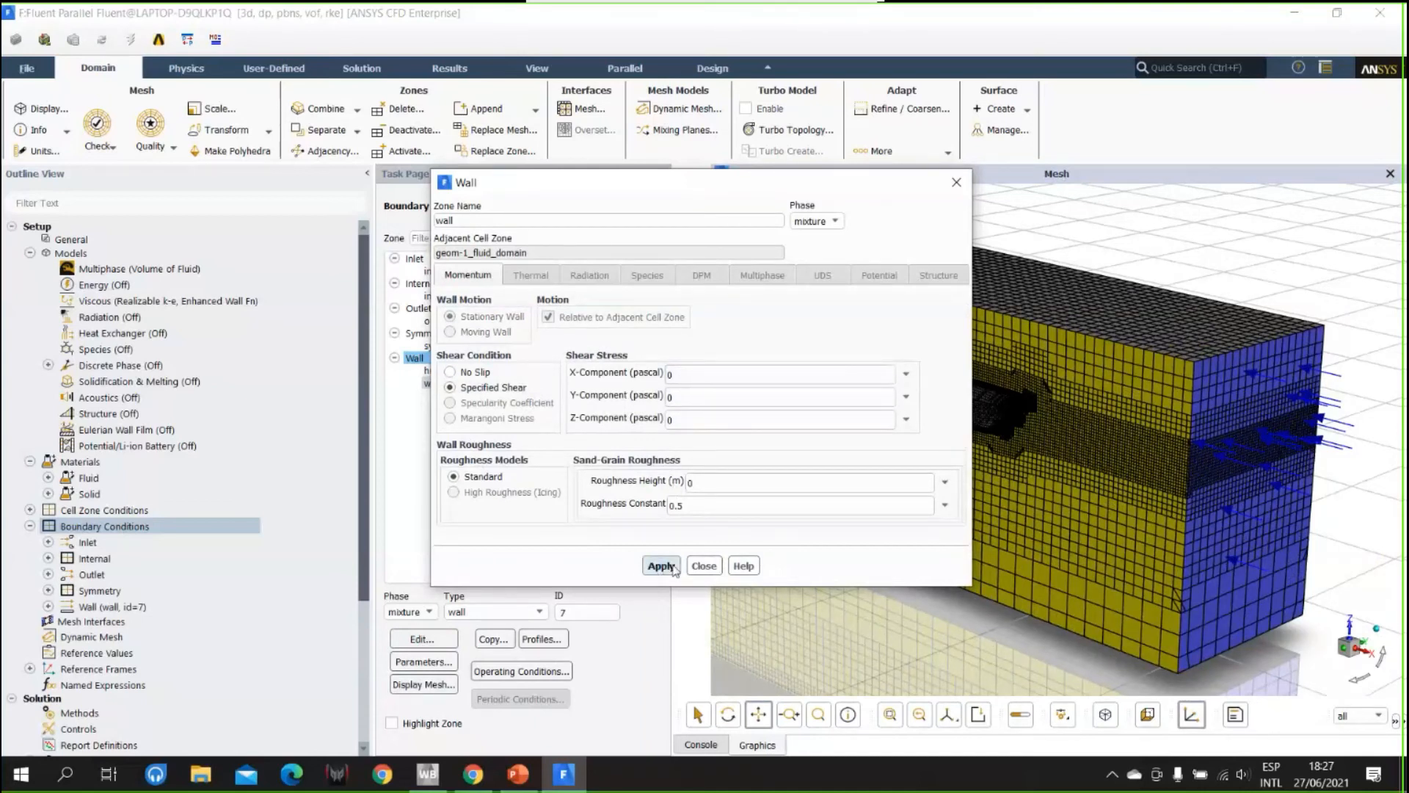
click(703, 566)
scroll(81, 446, down, 2)
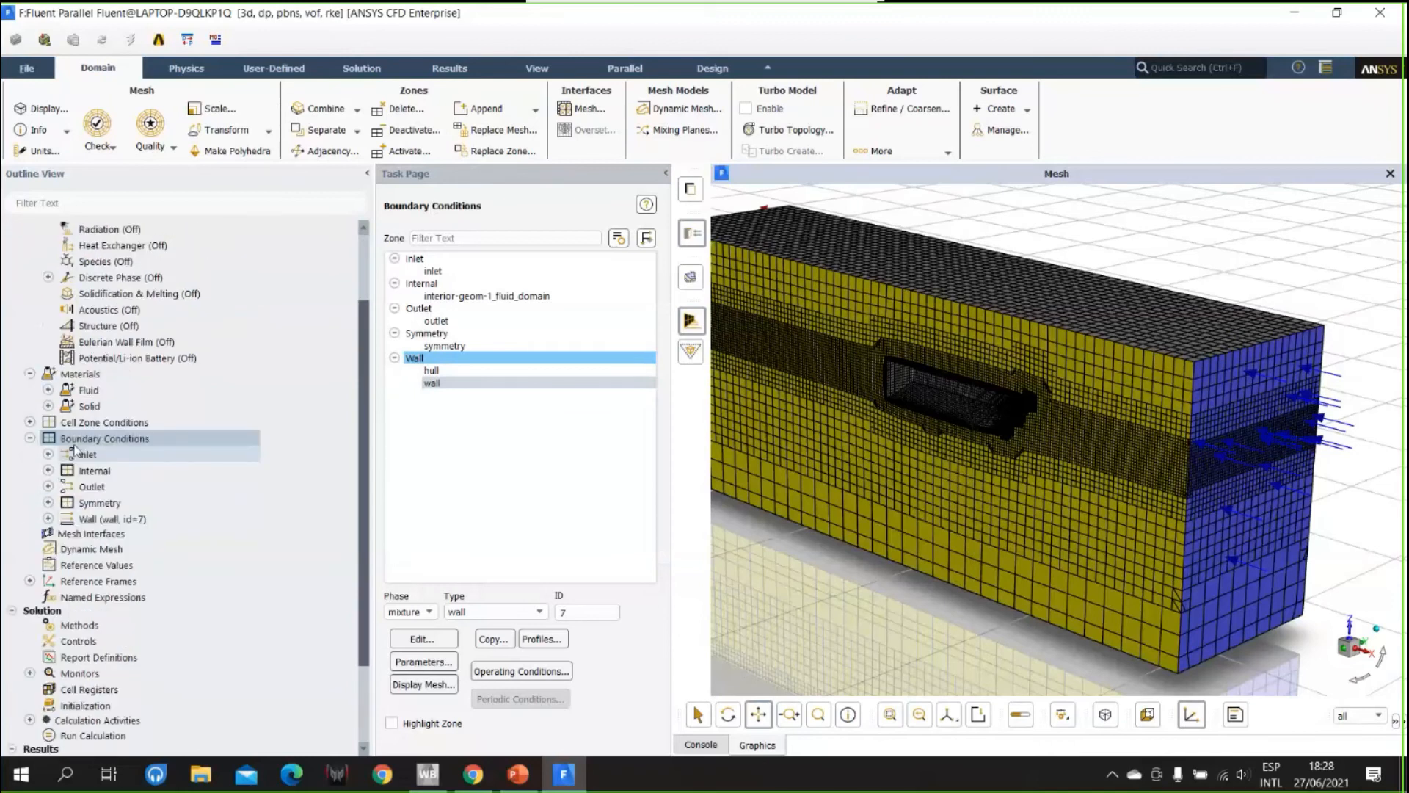
scroll(91, 613, down, 2)
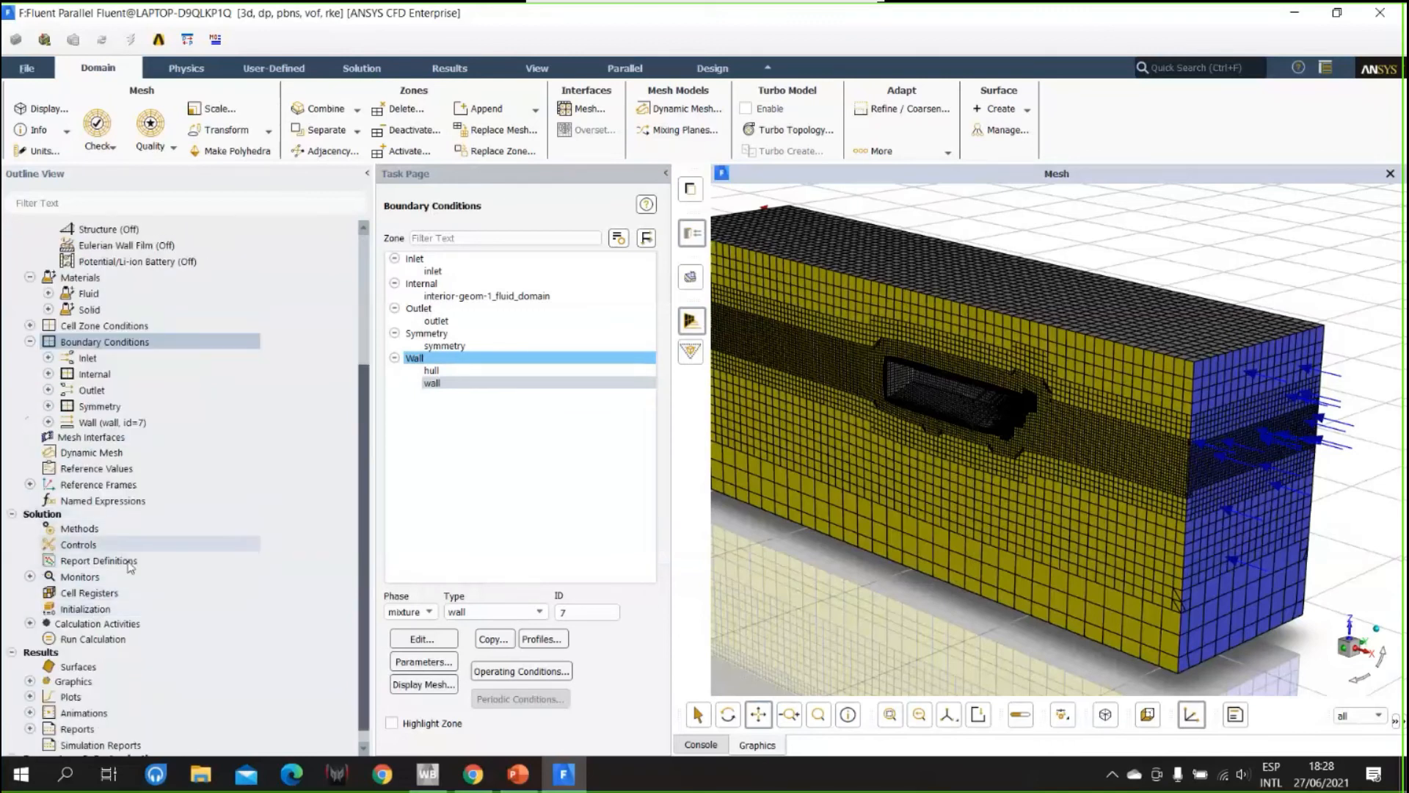
double_click(79, 562)
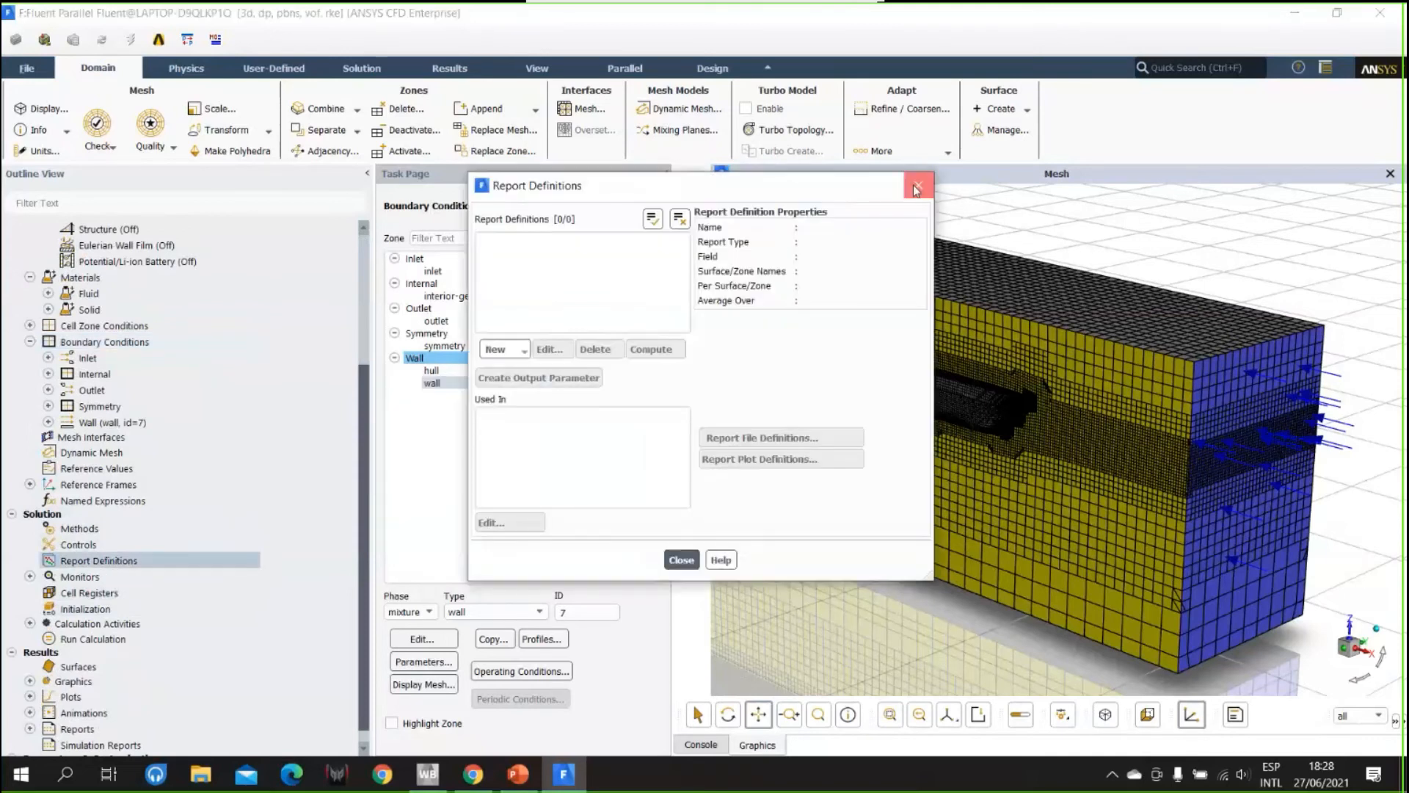
key(Escape)
- Create a new report plot with a drag report definition that outputs Drag Force on the hull zone
click(29, 577)
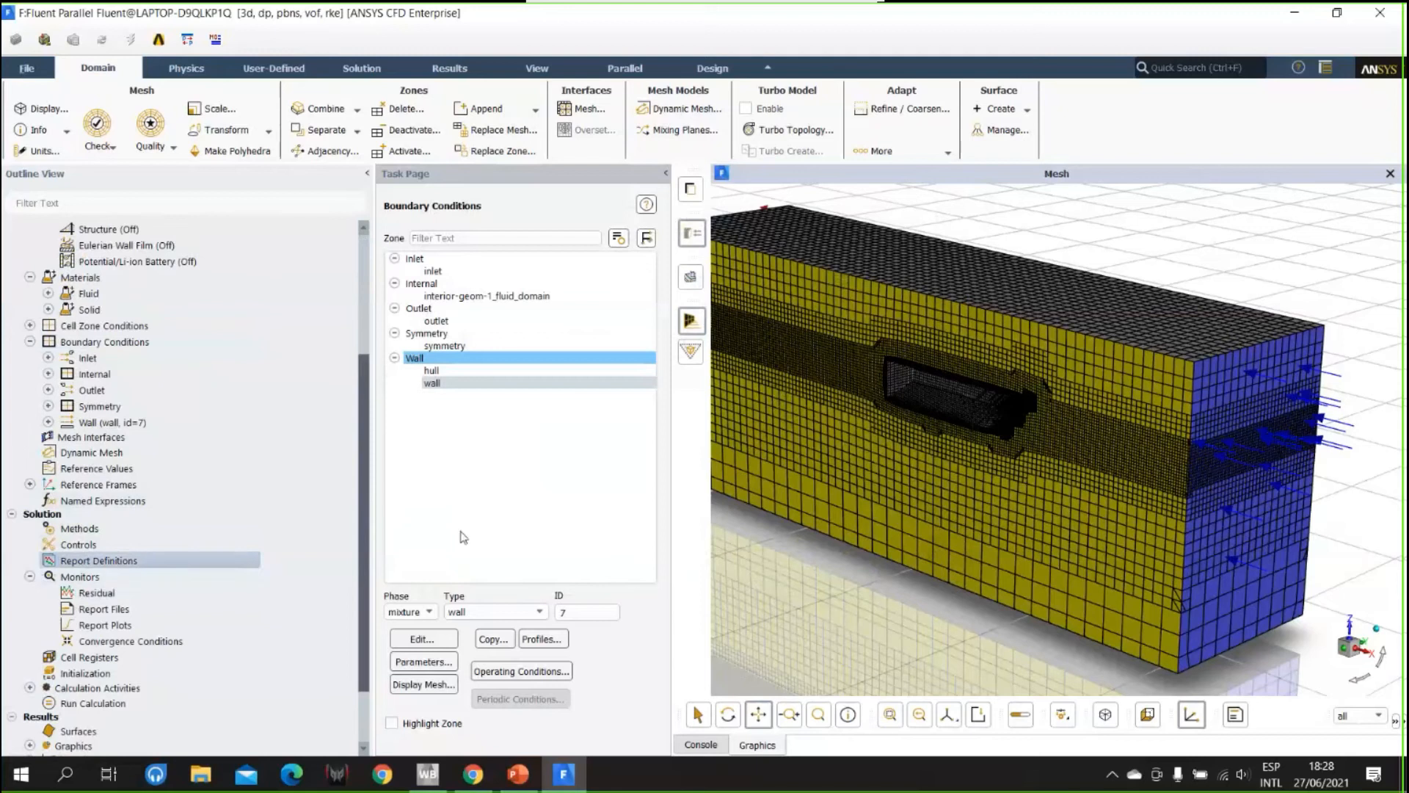
double_click(105, 625)
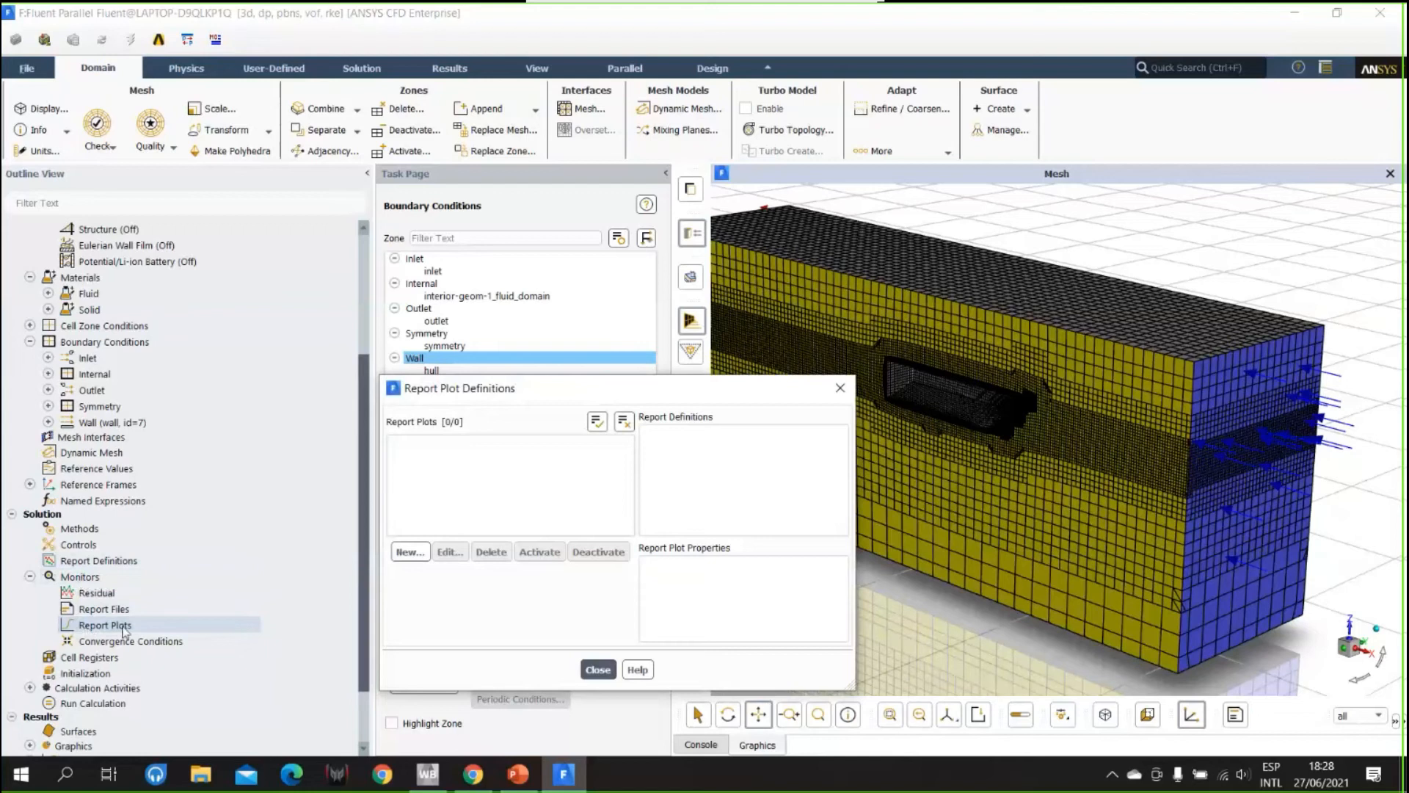
click(410, 552)
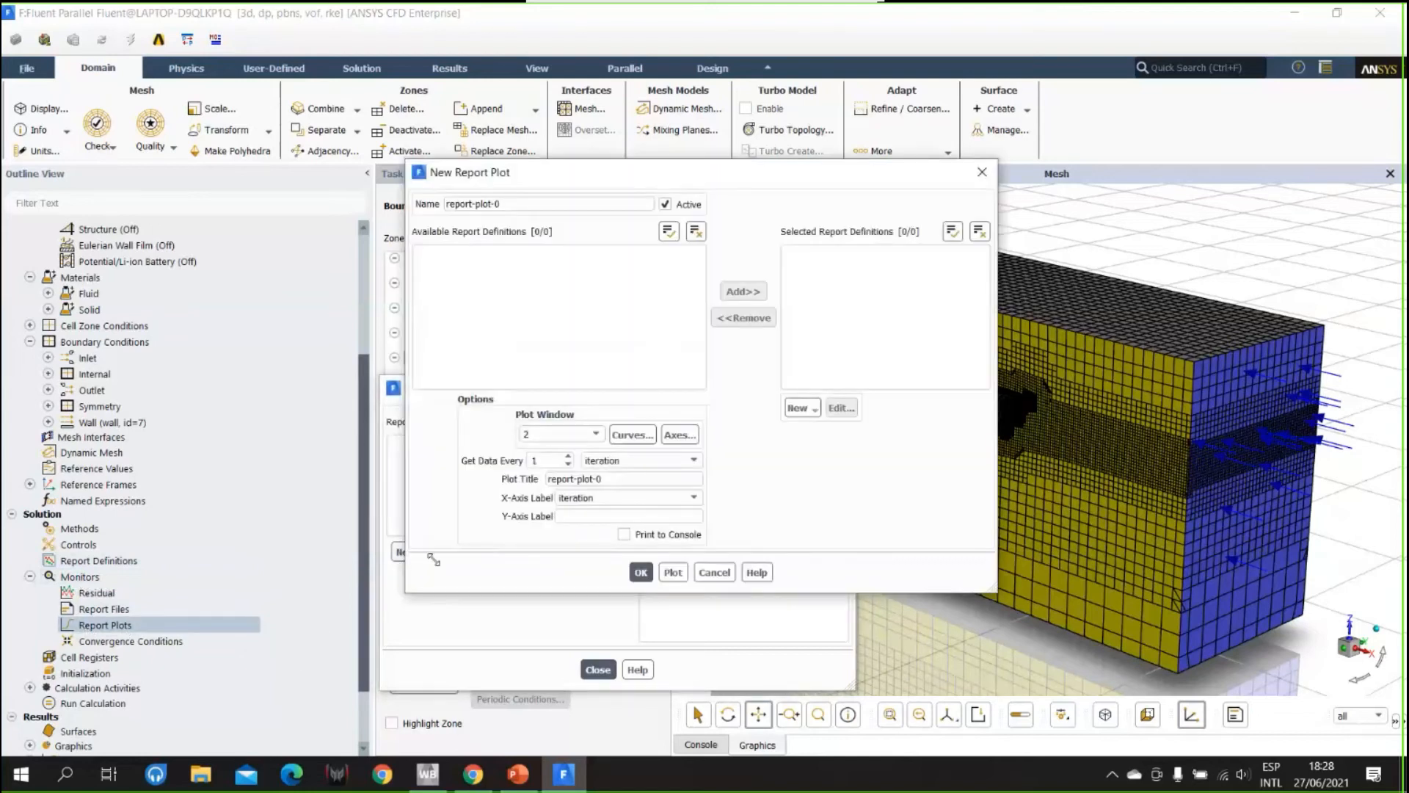
click(814, 413)
mouse_move(837, 483)
click(907, 481)
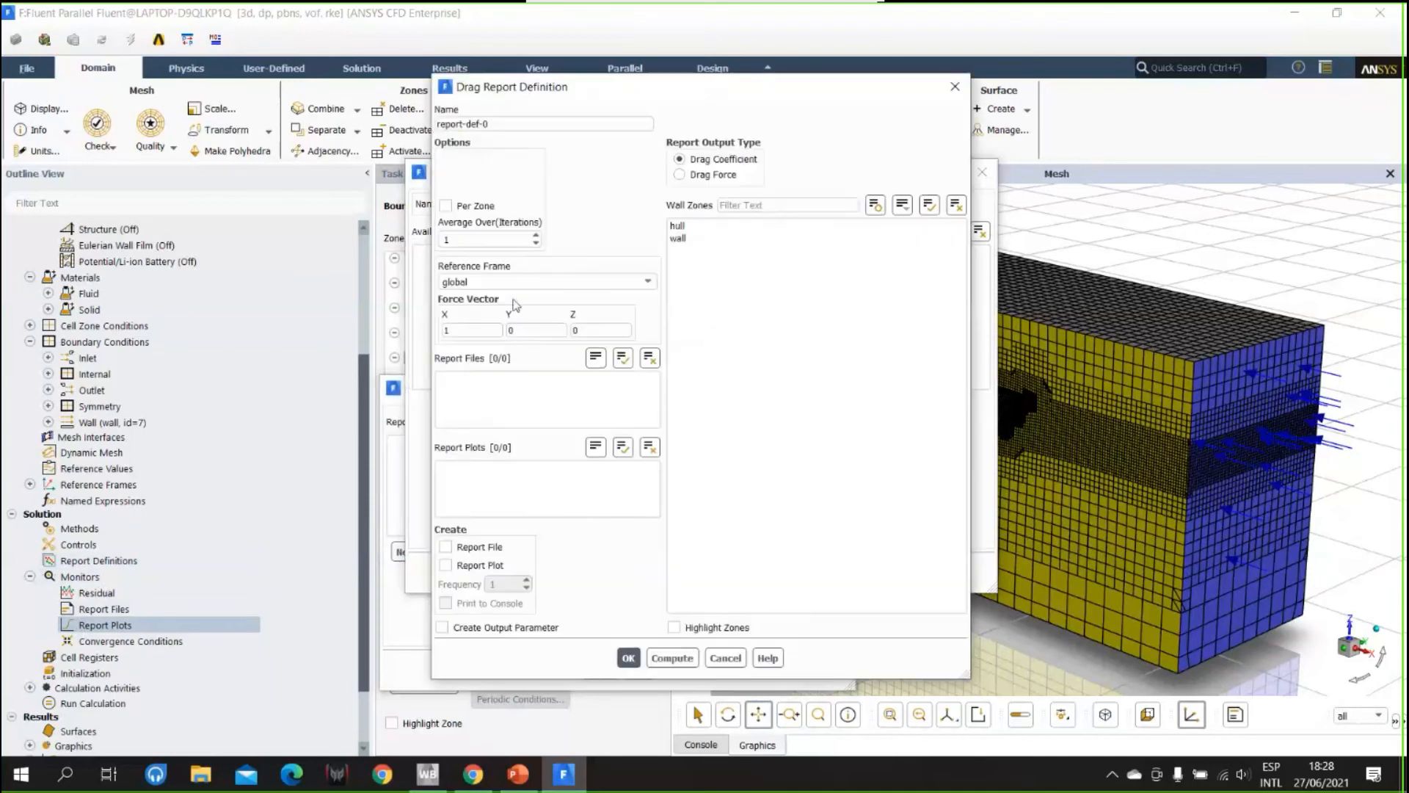
click(697, 225)
click(708, 175)
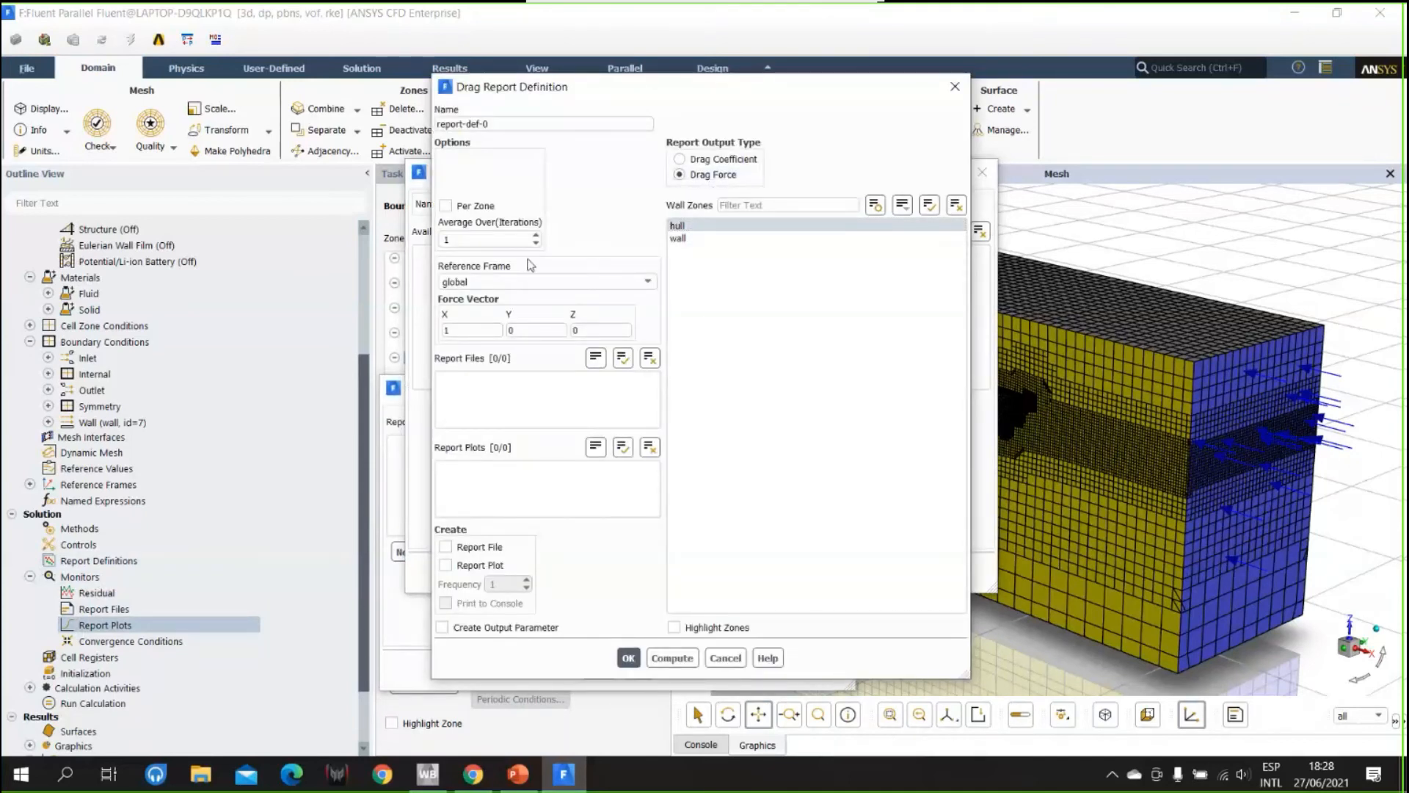
- Enable the report file, report plot and console printing for the drag report and name it fuerza-de-arrastre
click(449, 547)
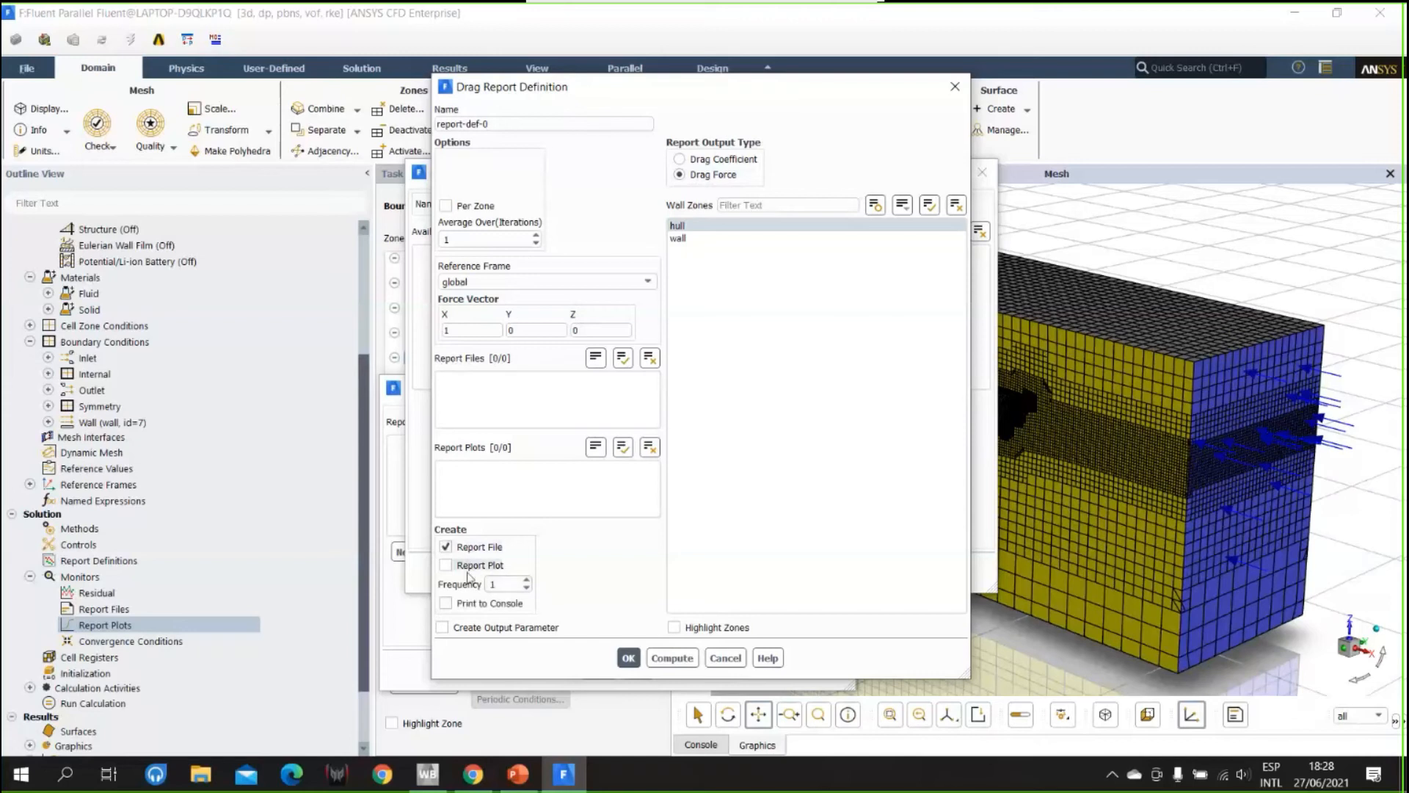
click(470, 566)
click(446, 603)
click(486, 124)
drag(489, 124, 433, 128)
text(fuerza-de-arrastre)
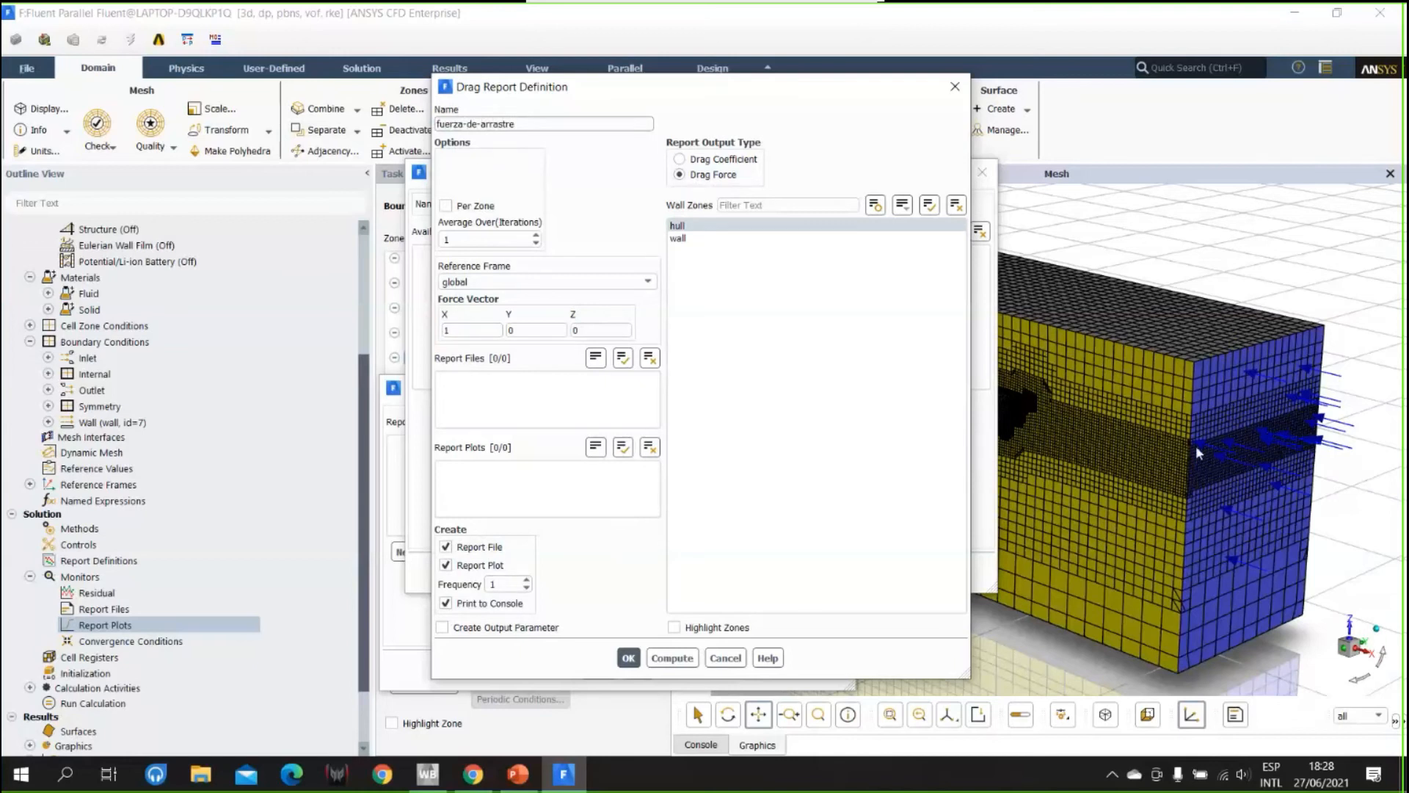
- Set the drag report's frequency to 50 and confirm the report definition and its report plot
drag(730, 94, 641, 91)
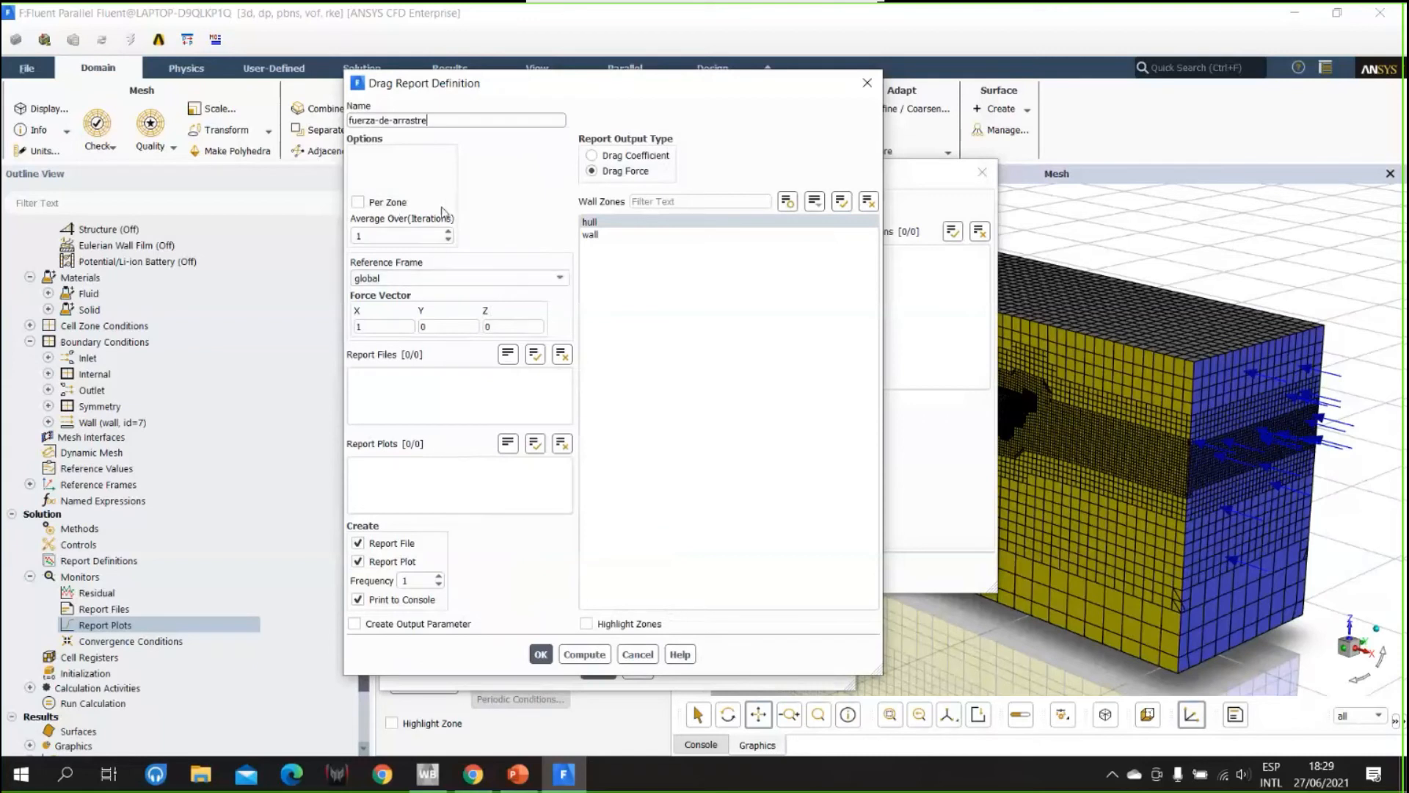
double_click(411, 580)
text(50)
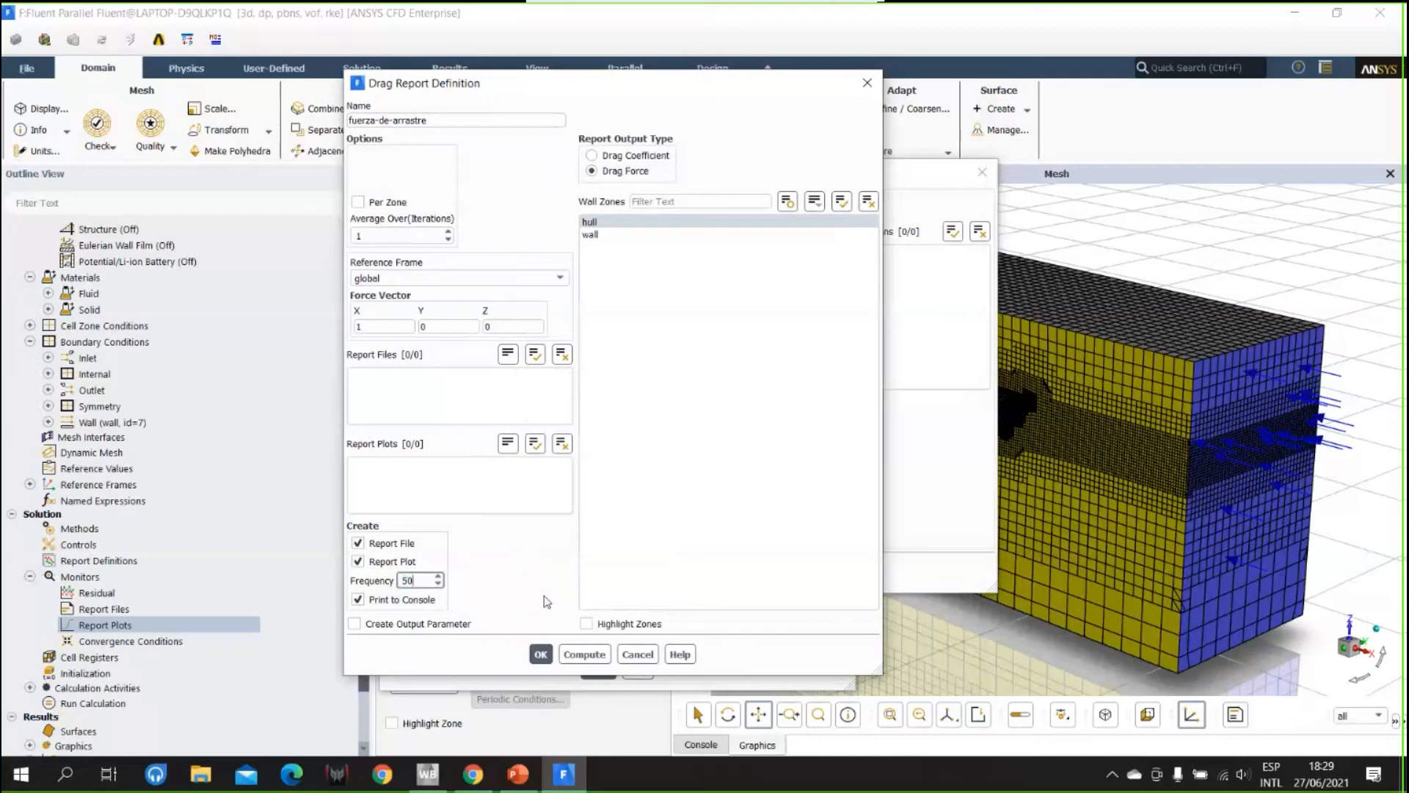
click(540, 655)
click(635, 573)
click(597, 668)
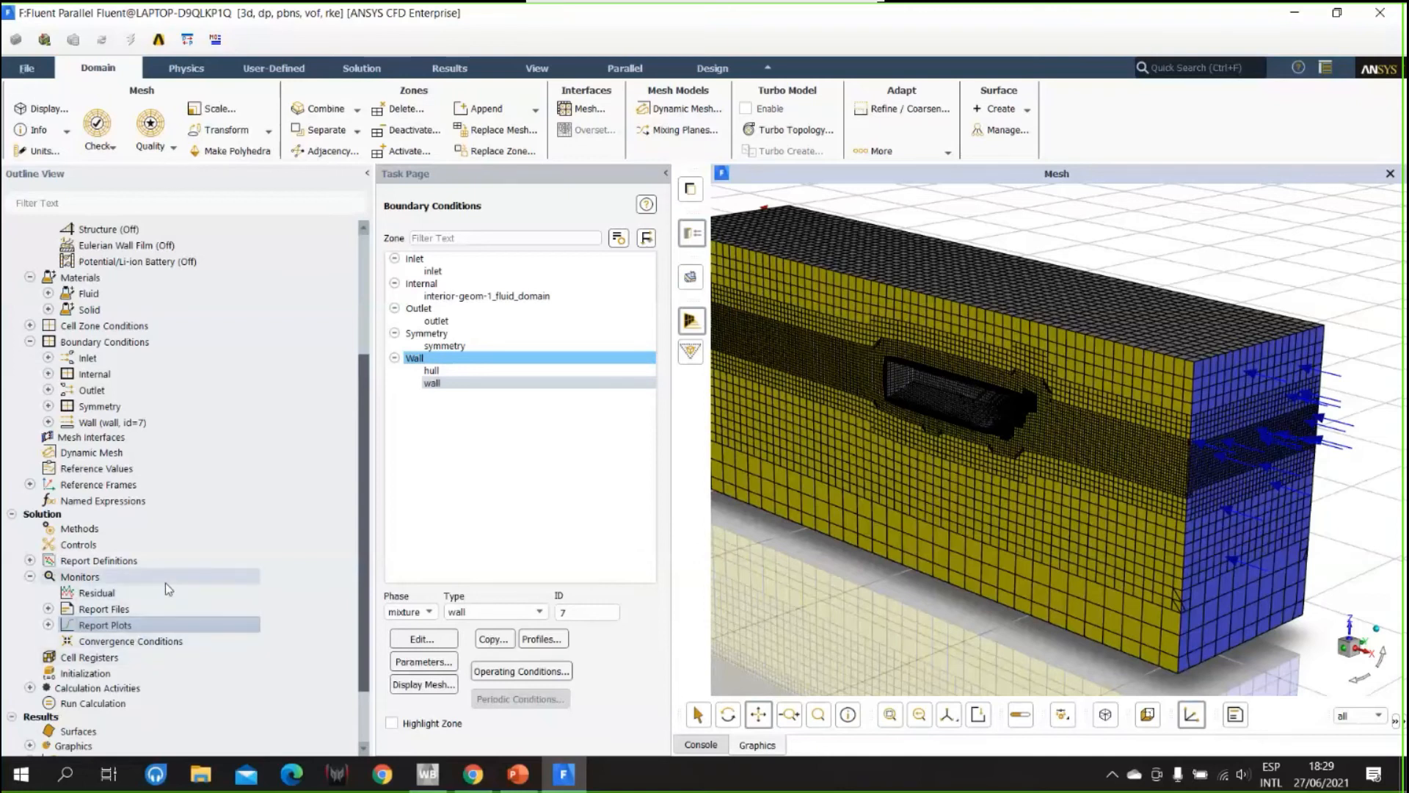
- Compute the Standard Initialization values of the solution from the inlet
click(125, 679)
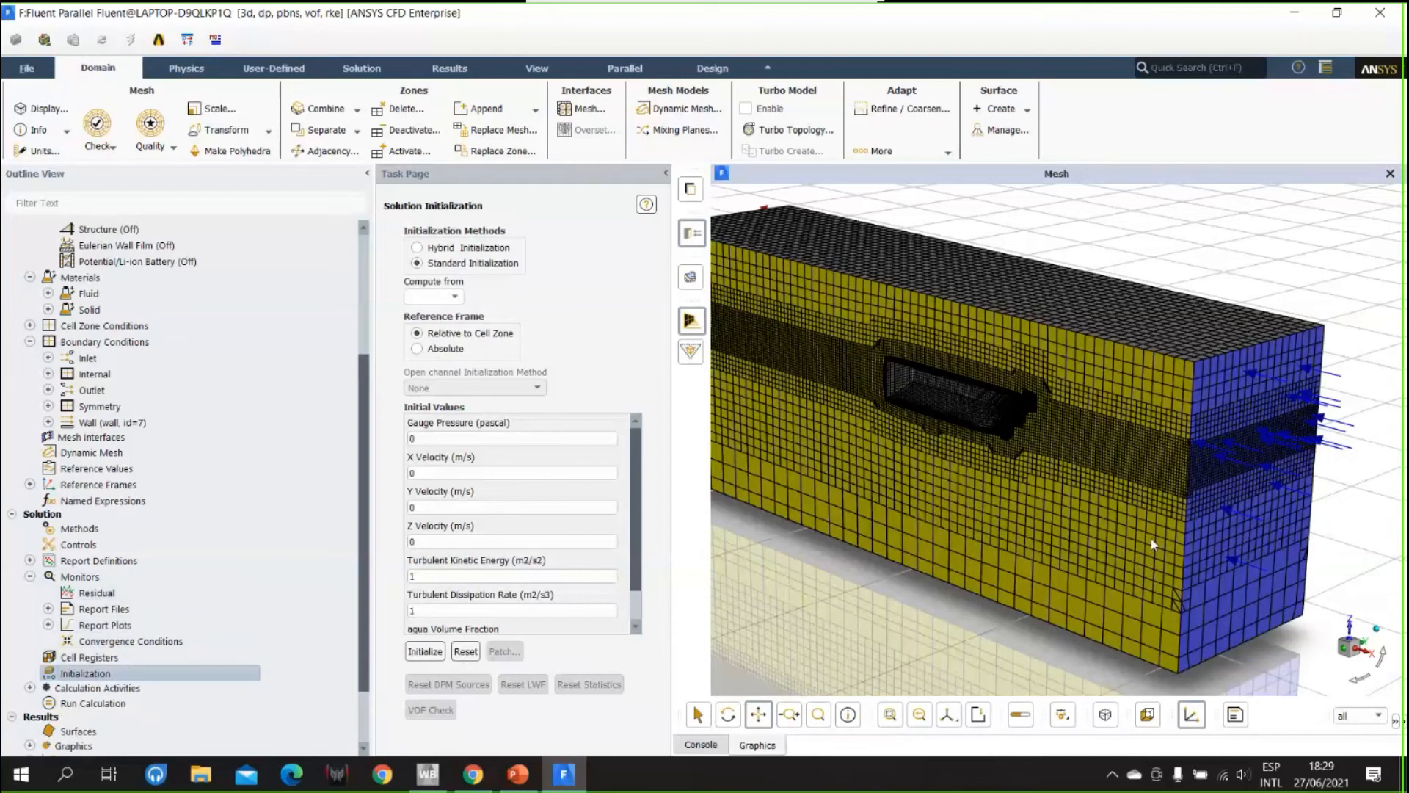
drag(1151, 539, 819, 602)
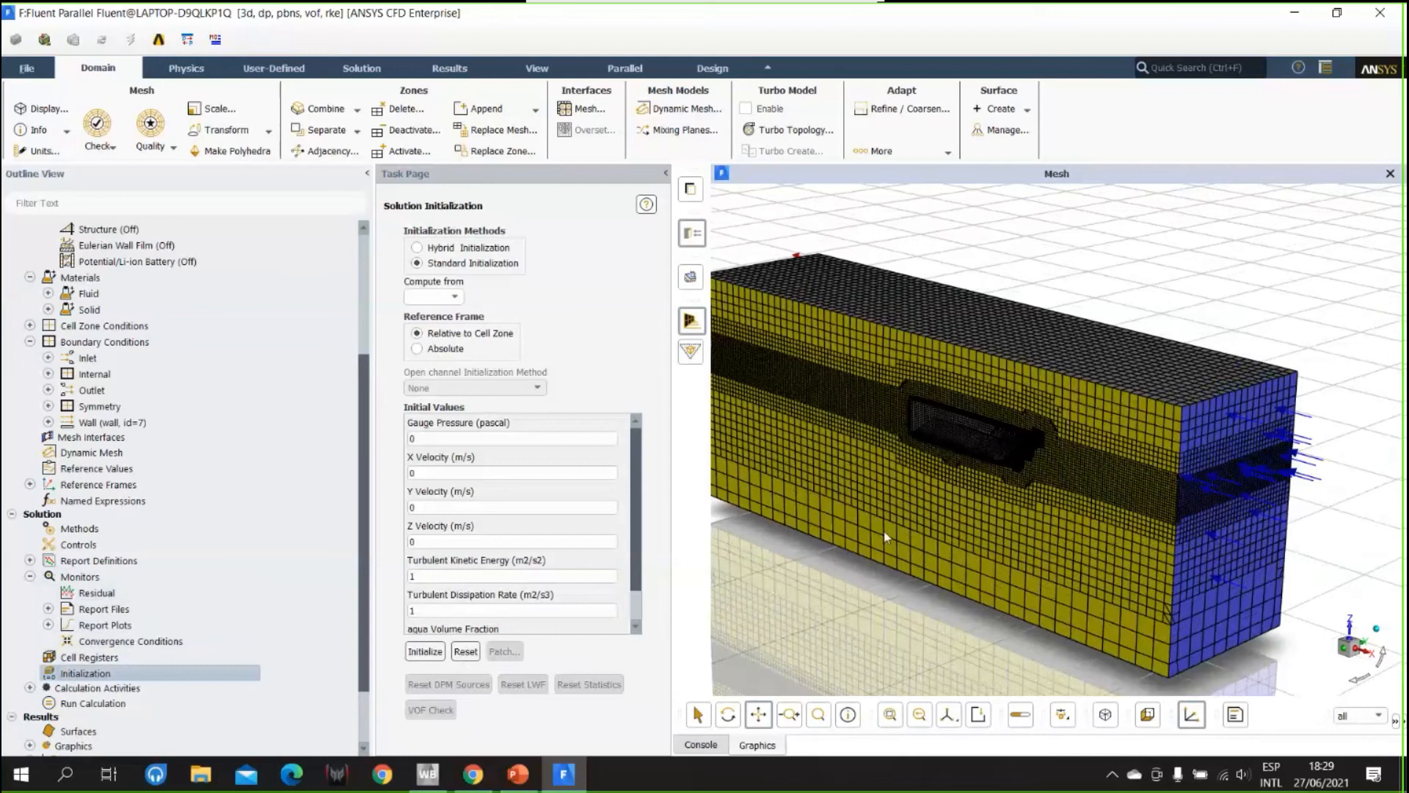
click(455, 296)
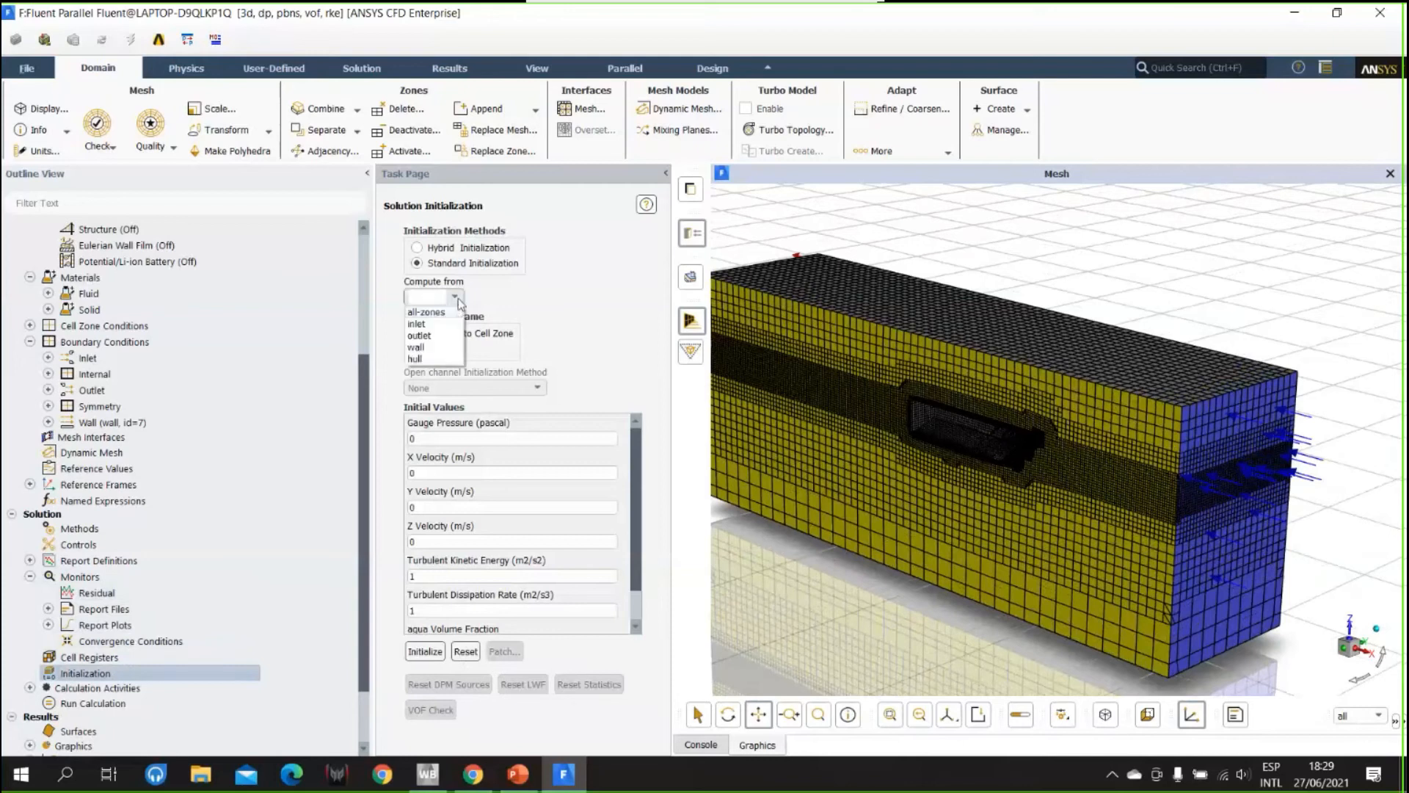
click(433, 325)
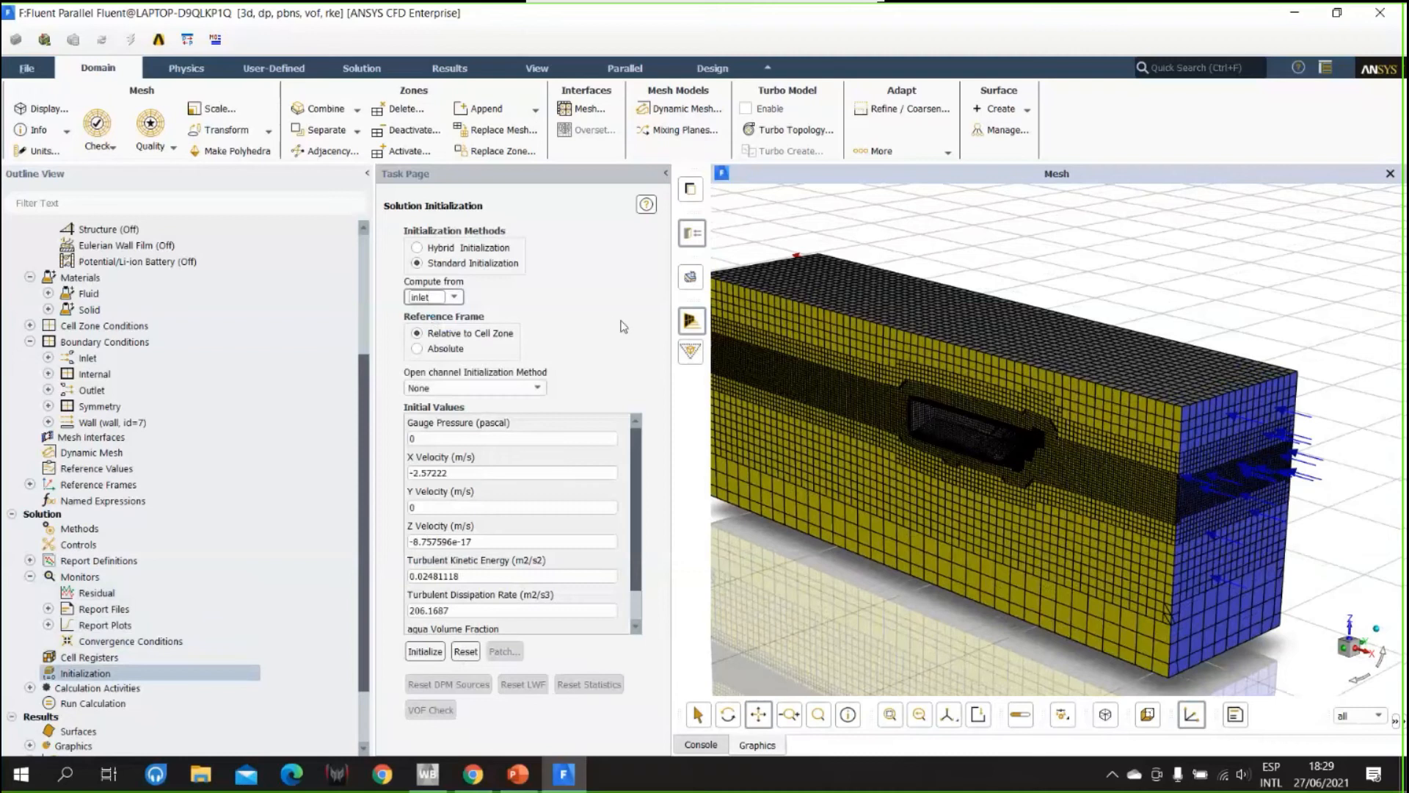
- Set the open channel initialization method to Flat and initialize the solution
click(534, 387)
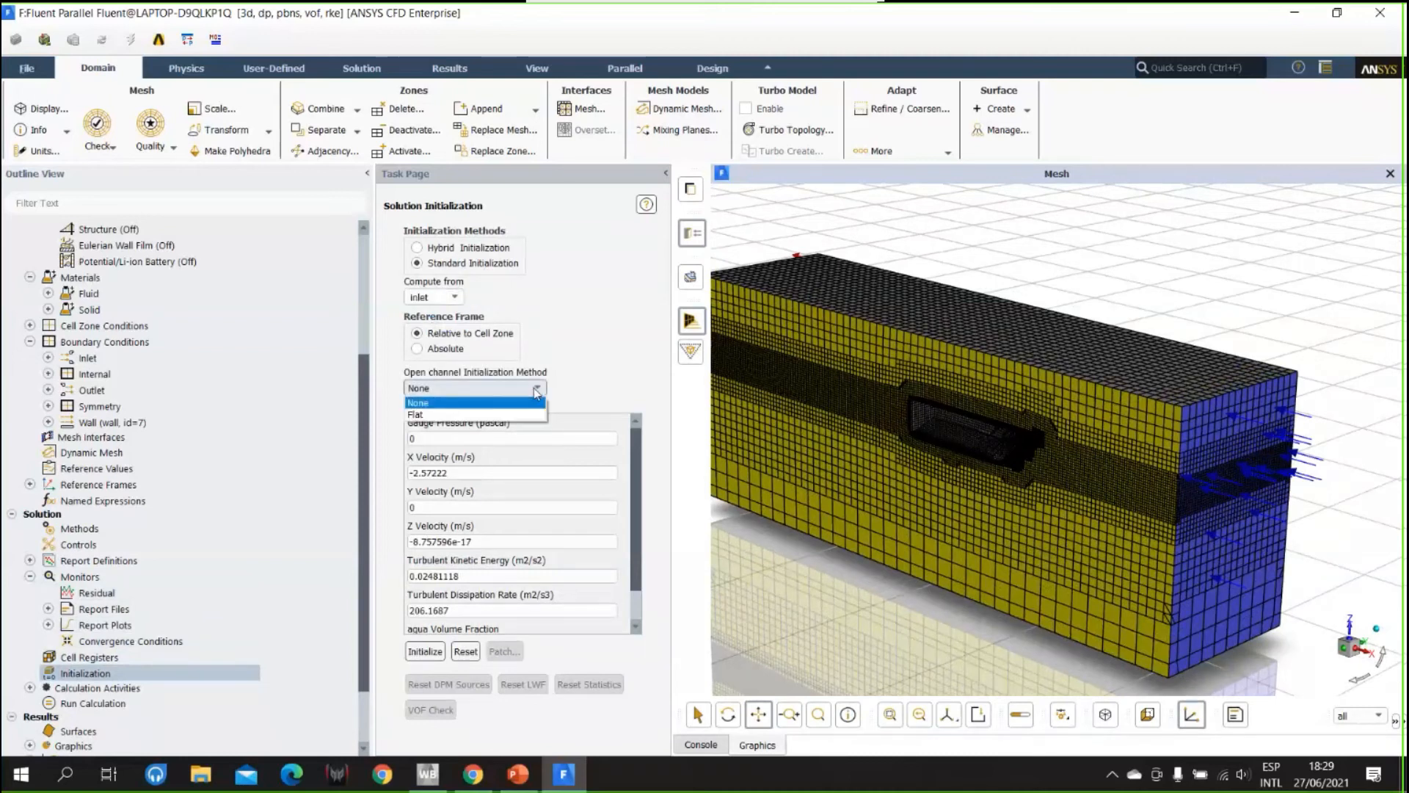
click(484, 415)
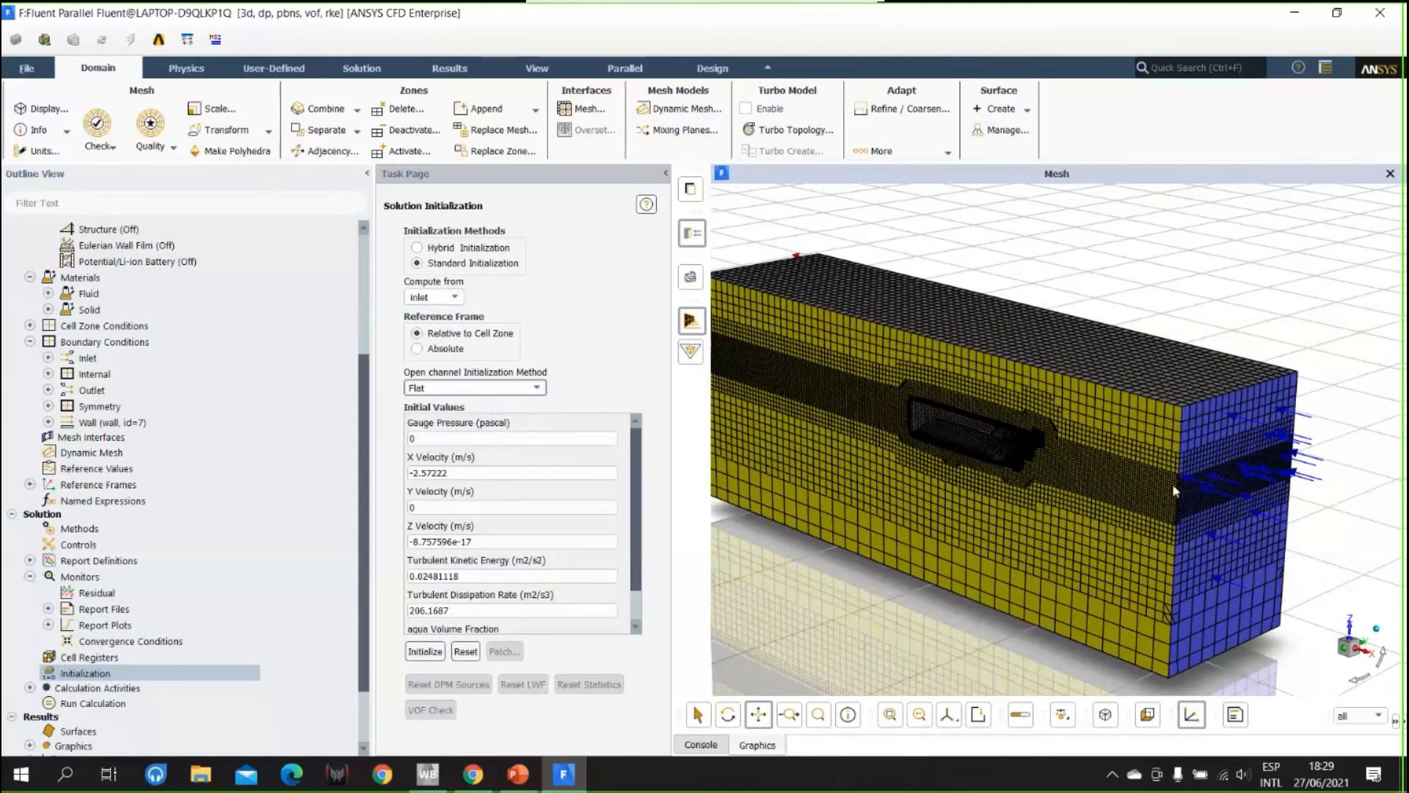
drag(1213, 496, 1176, 515)
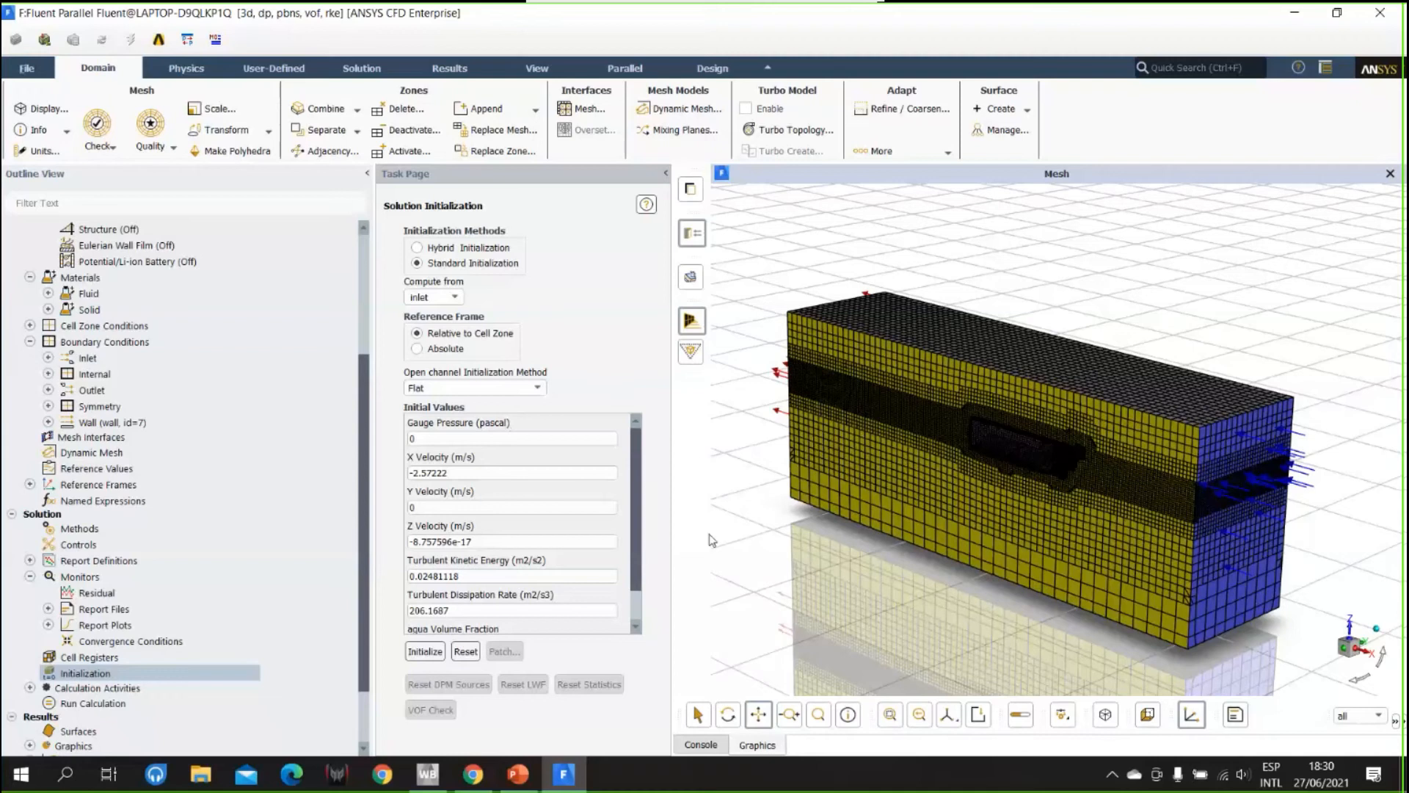
click(425, 650)
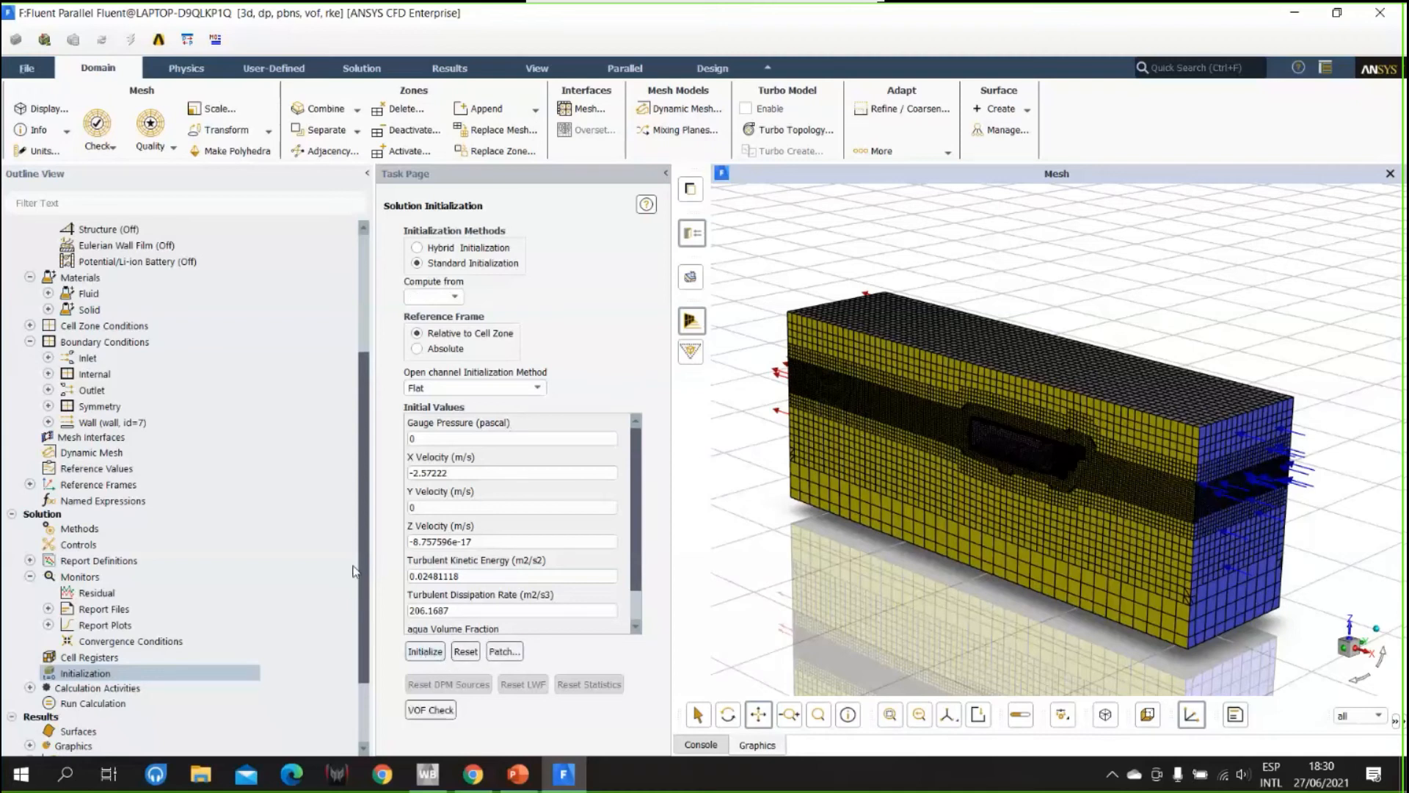
- Start a new contour of the phases' volume fraction for the agua phase
scroll(355, 571, down, 2)
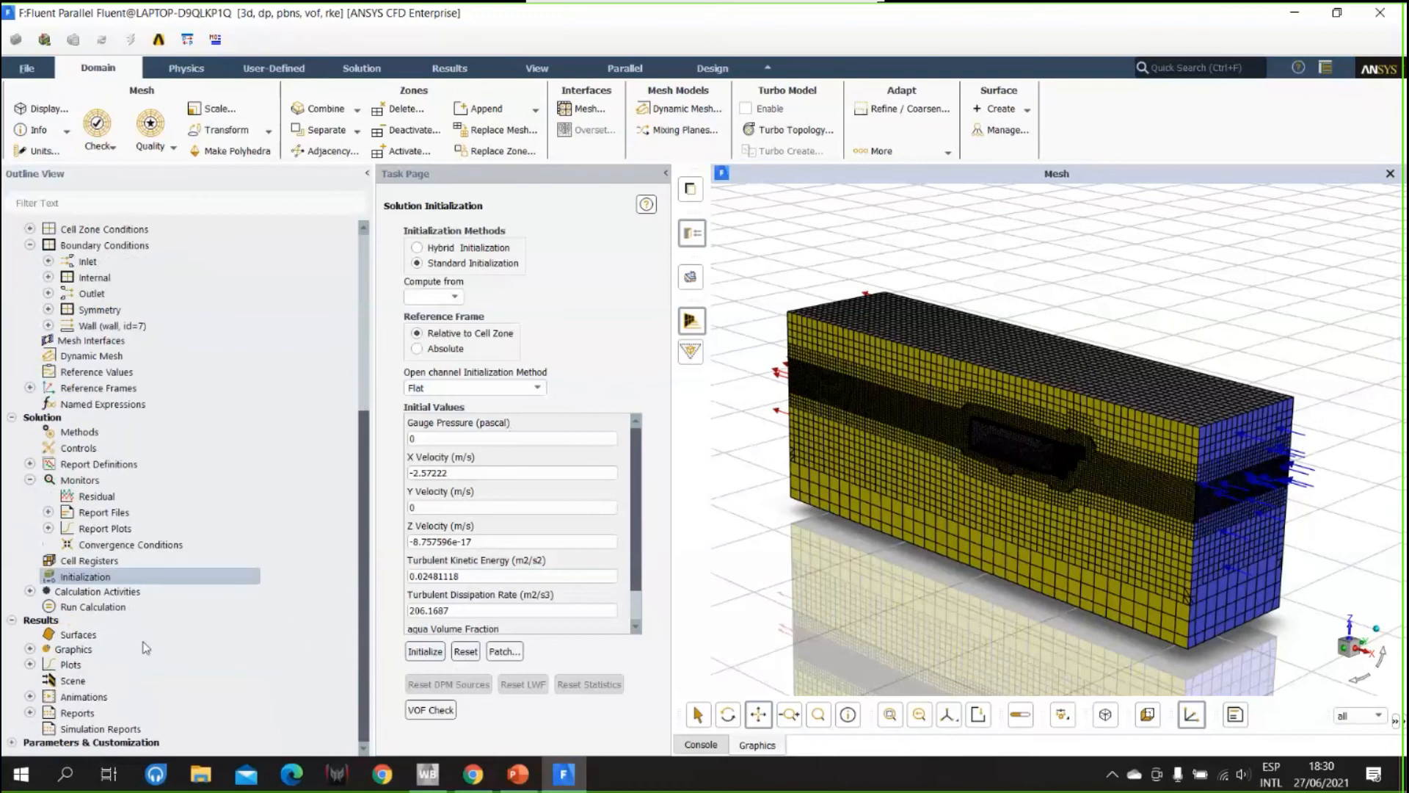
click(29, 649)
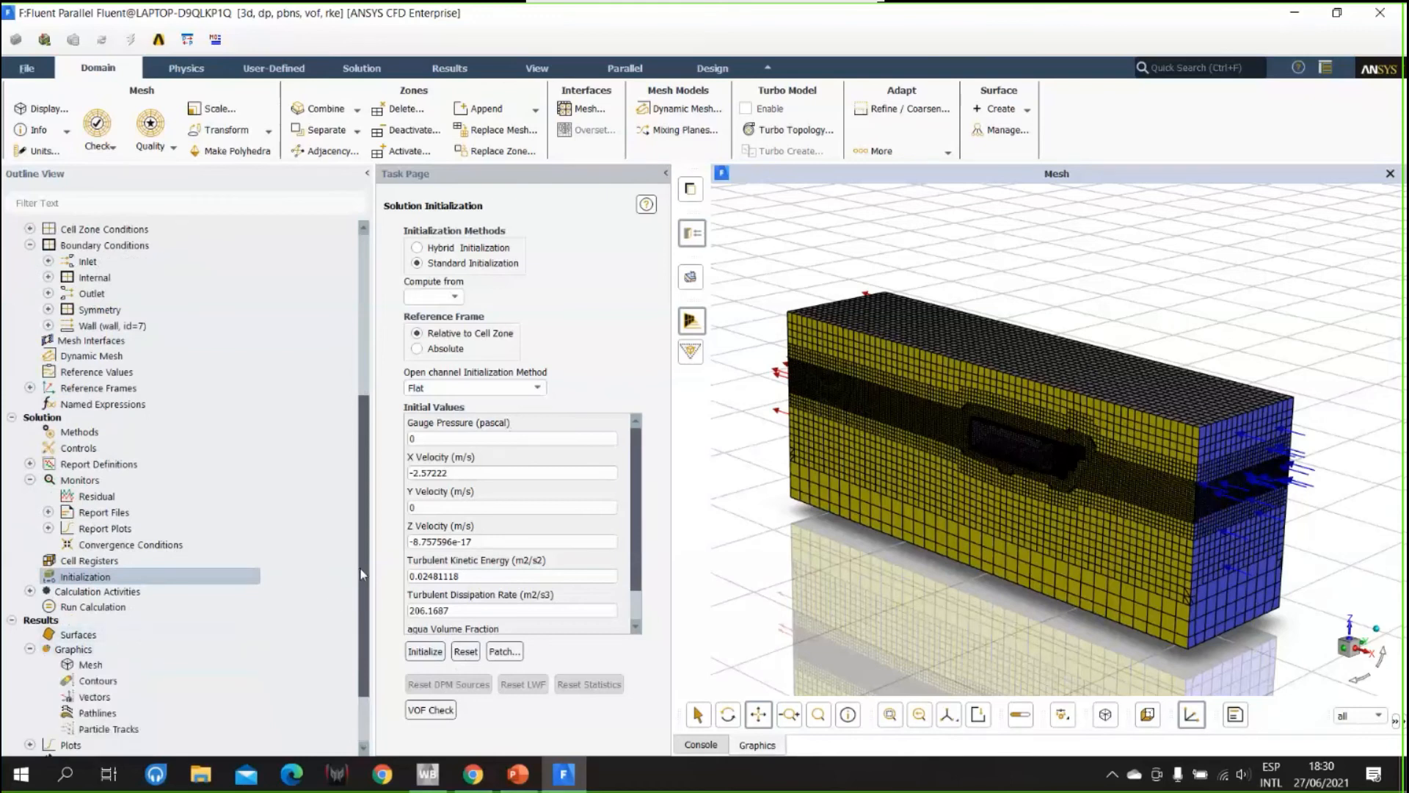
scroll(363, 572, down, 2)
click(113, 621)
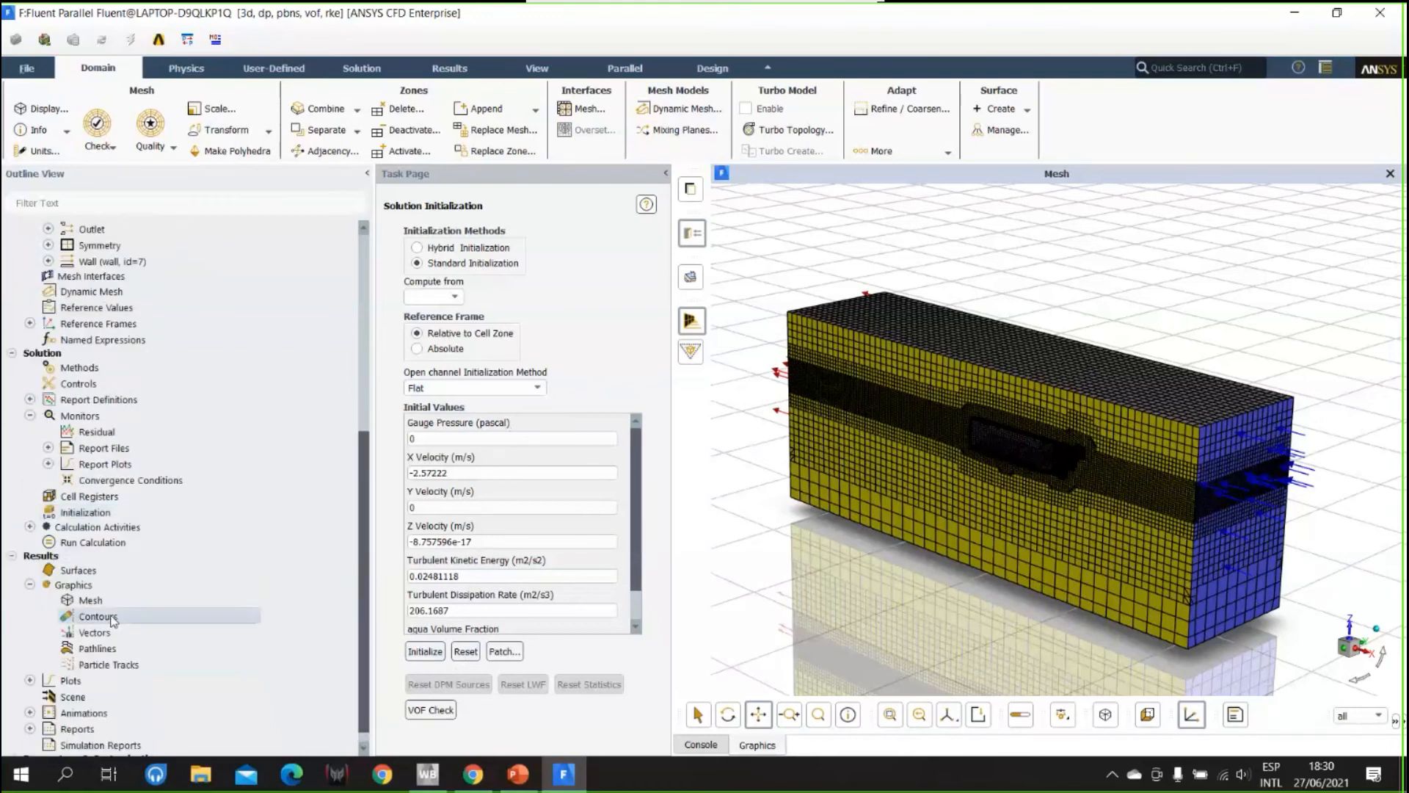
double_click(113, 620)
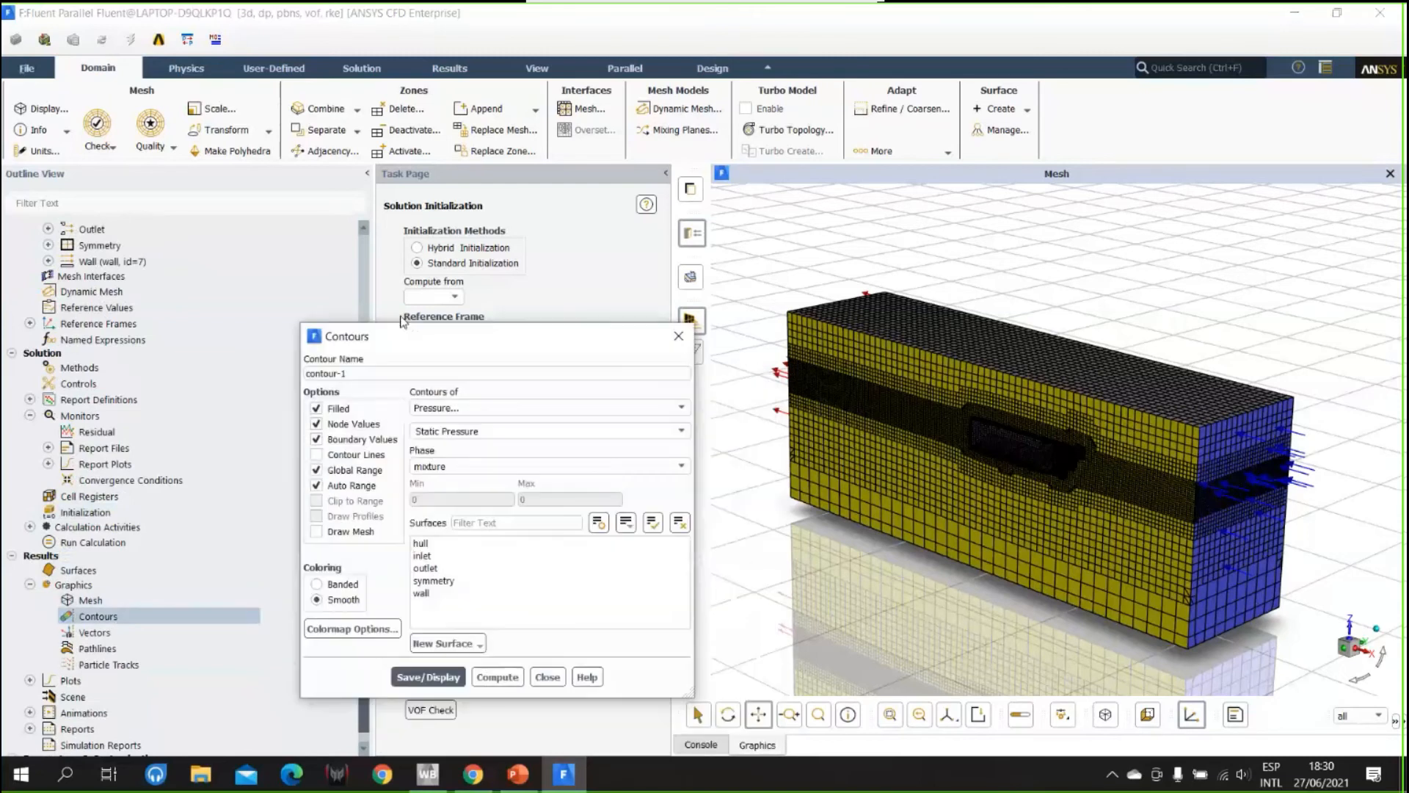
click(630, 380)
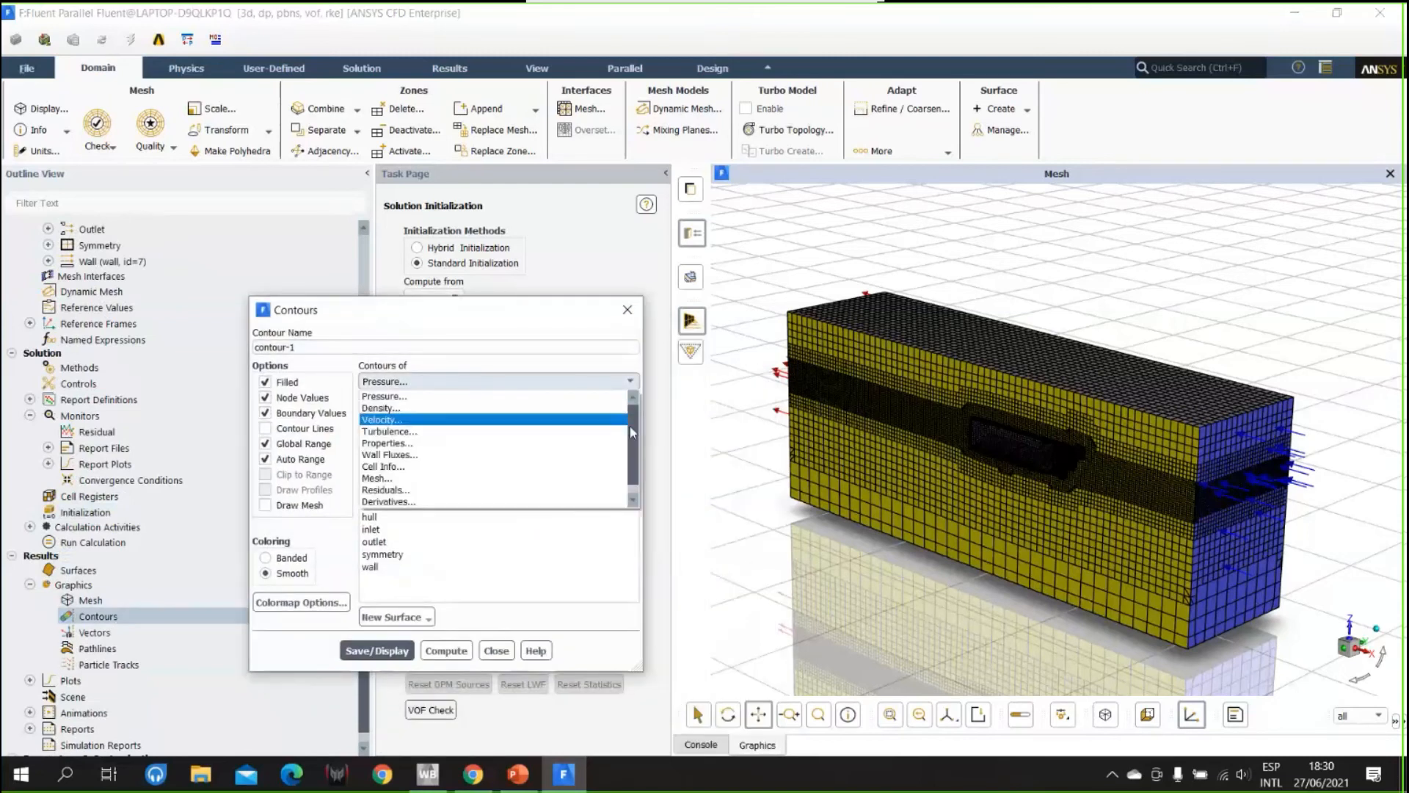
drag(631, 428, 632, 471)
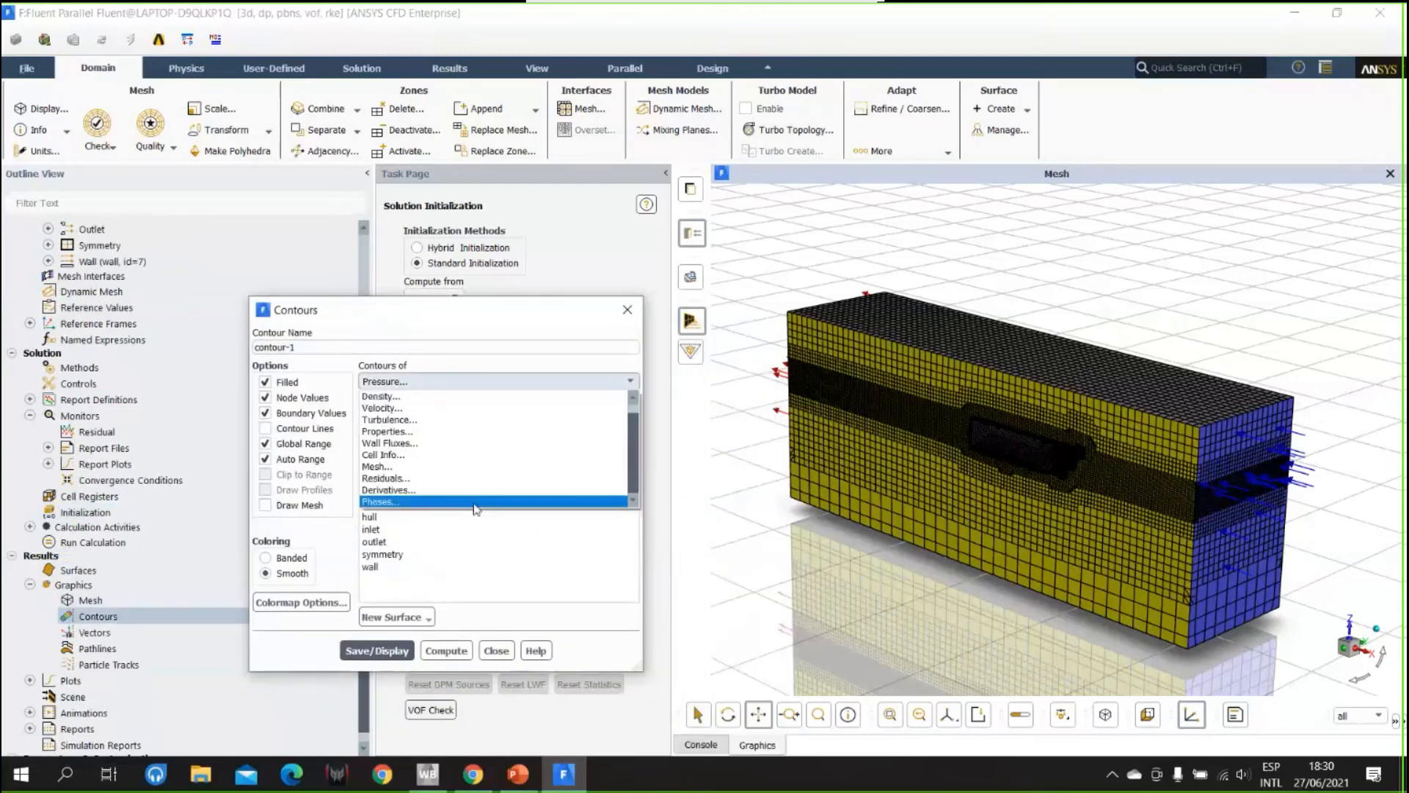
click(430, 503)
click(411, 441)
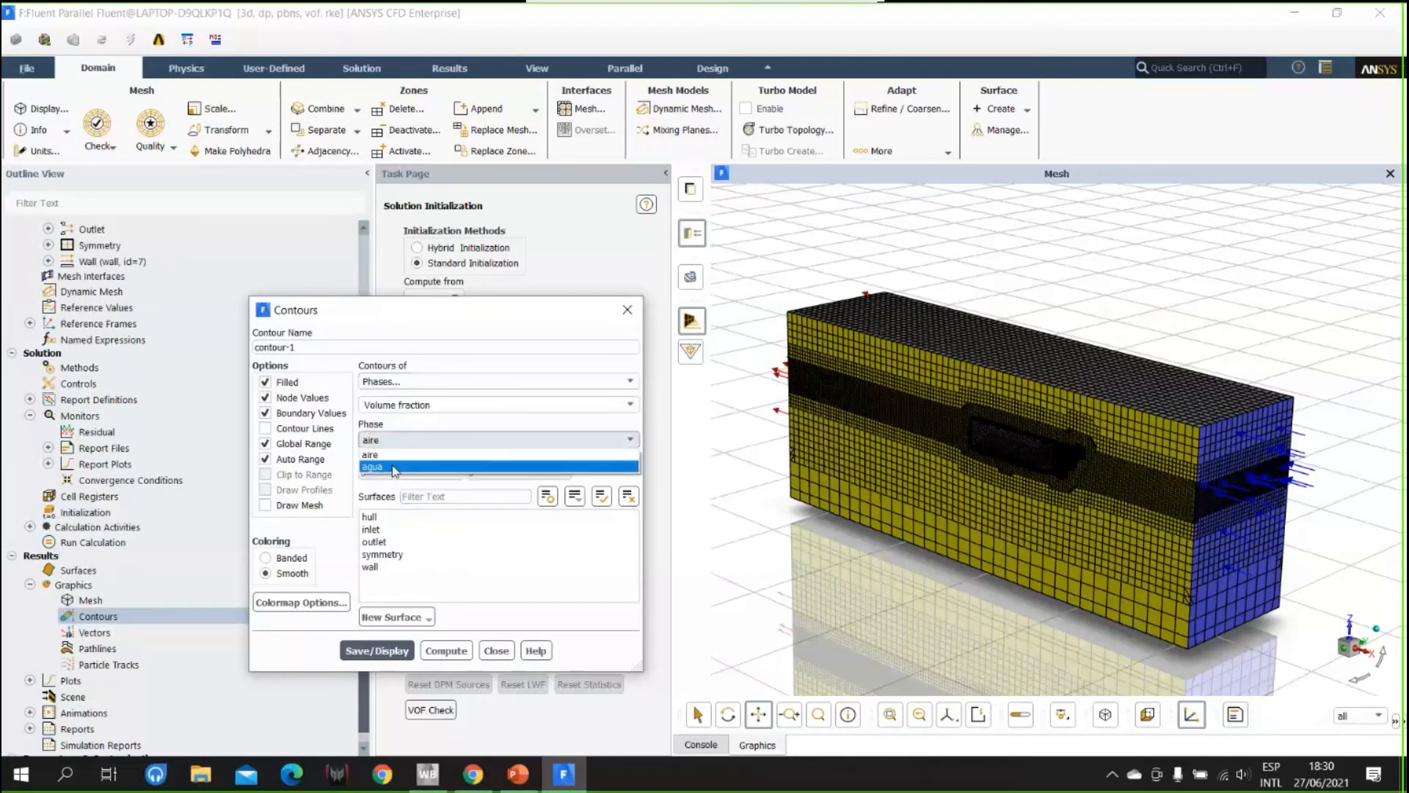
click(395, 472)
- Display the agua volume fraction contour on the hull, inlet, outlet, symmetry and wall surfaces, and close the contour definition
click(393, 517)
click(393, 529)
click(394, 541)
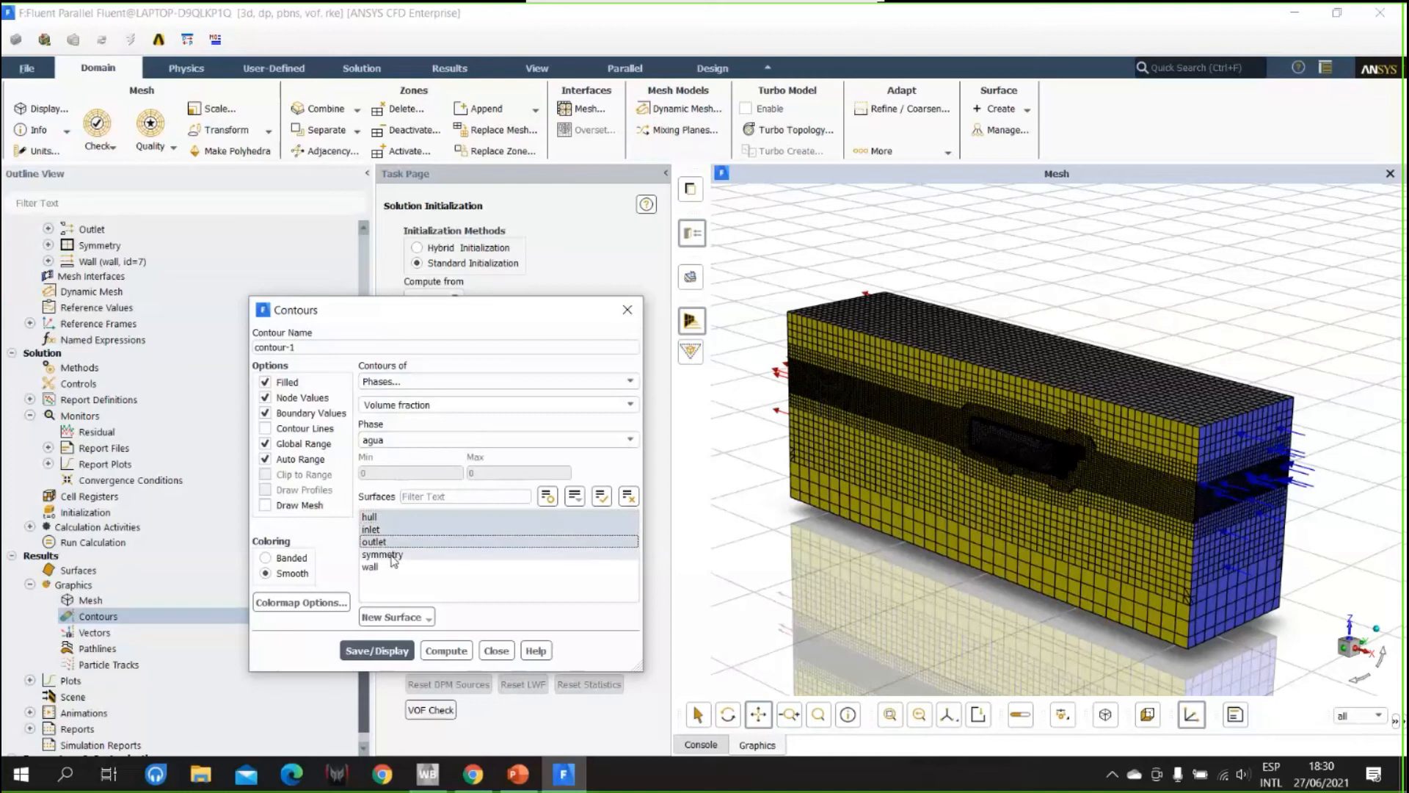
click(394, 555)
click(393, 567)
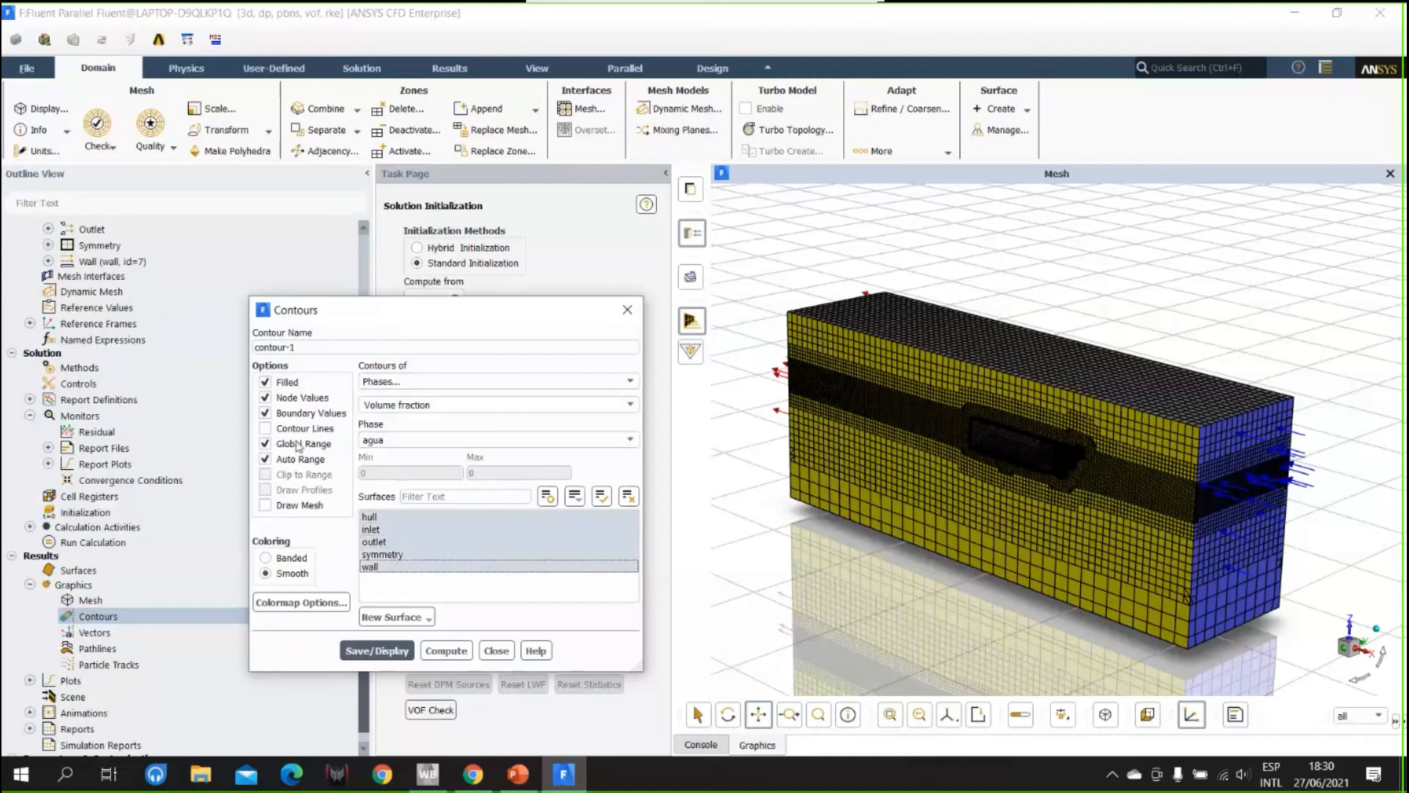
click(375, 650)
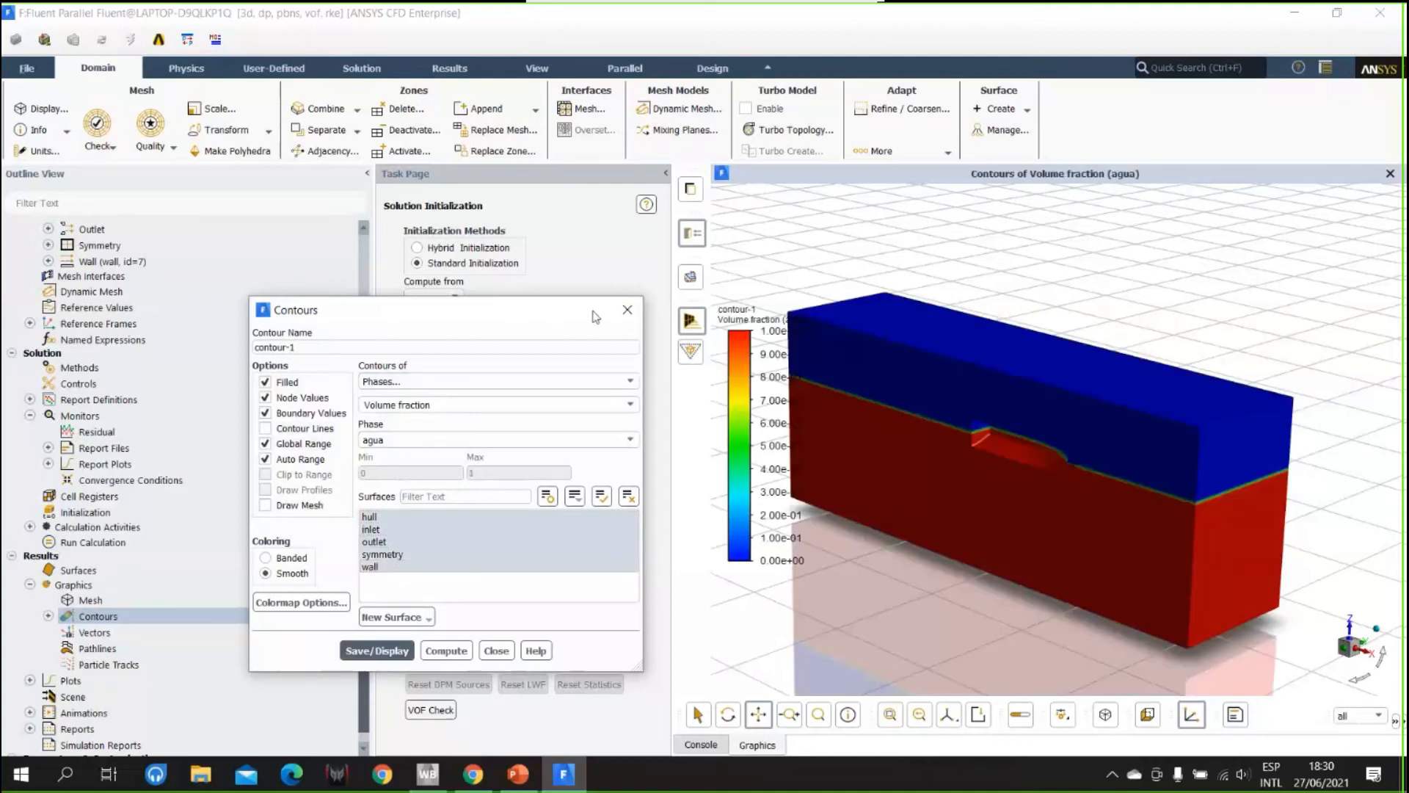
click(628, 309)
- Examine the initialized water-air interface around the hull and at the corner of the domain in the volume fraction contour
scroll(976, 499, up, 3)
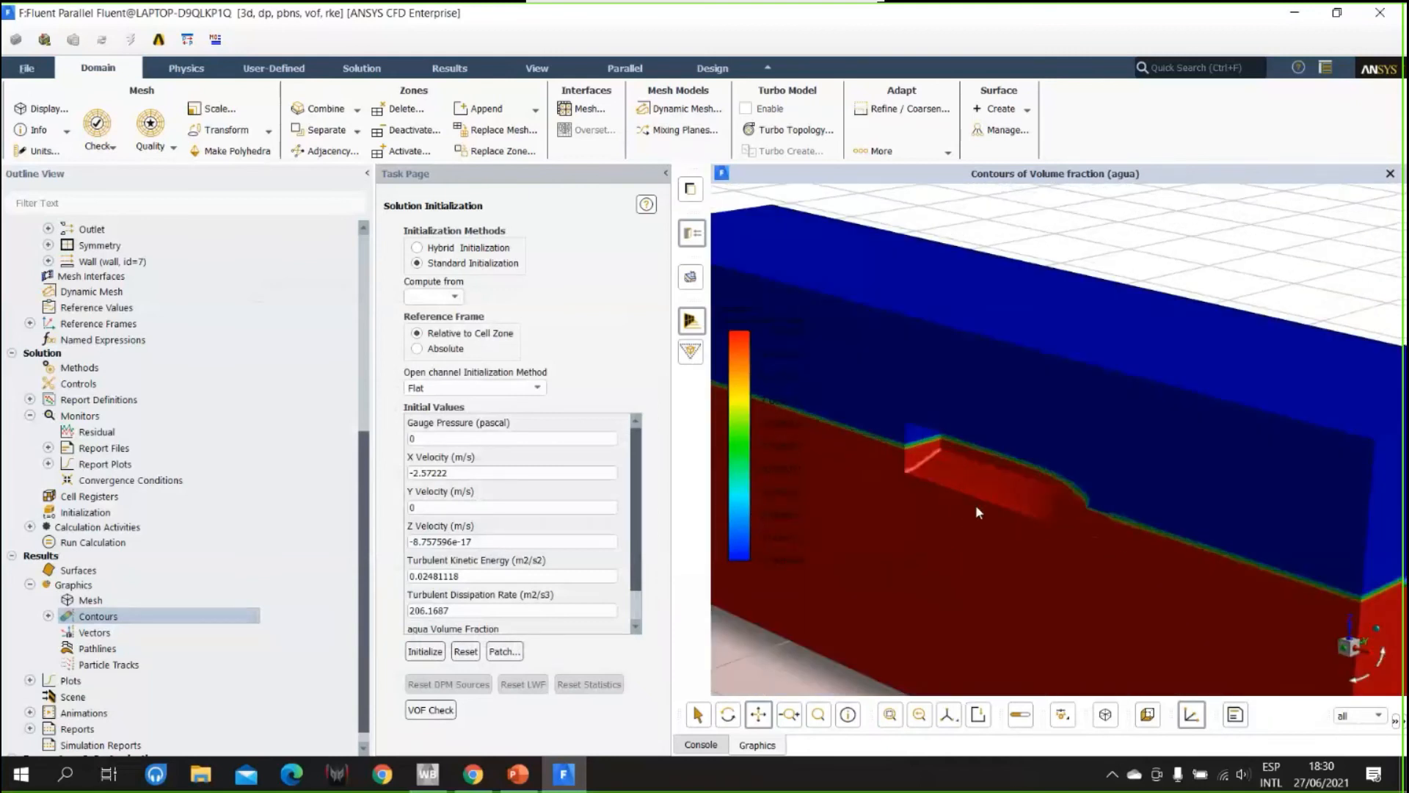
scroll(976, 504, up, 4)
scroll(1037, 455, down, 5)
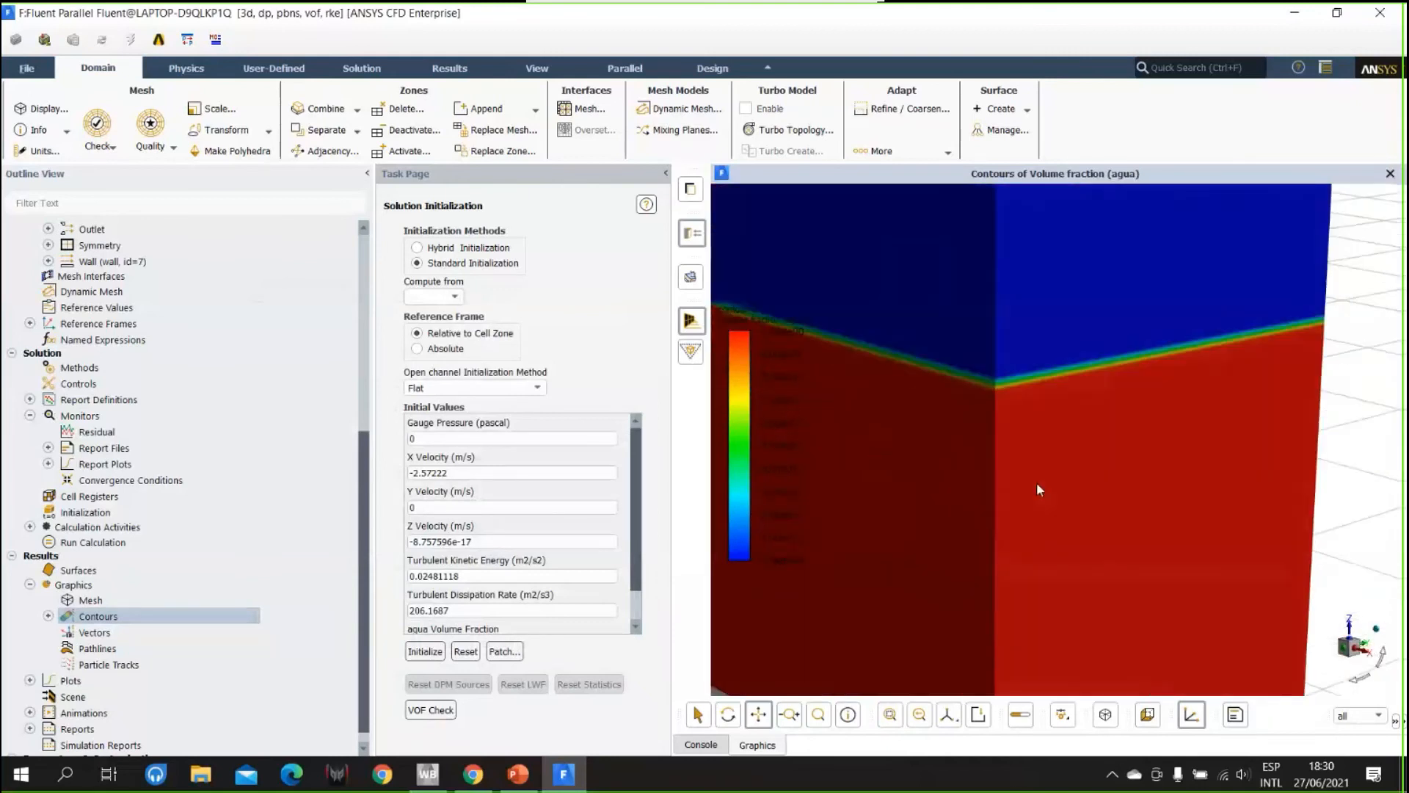
drag(1052, 479, 1025, 504)
drag(1089, 426, 1228, 339)
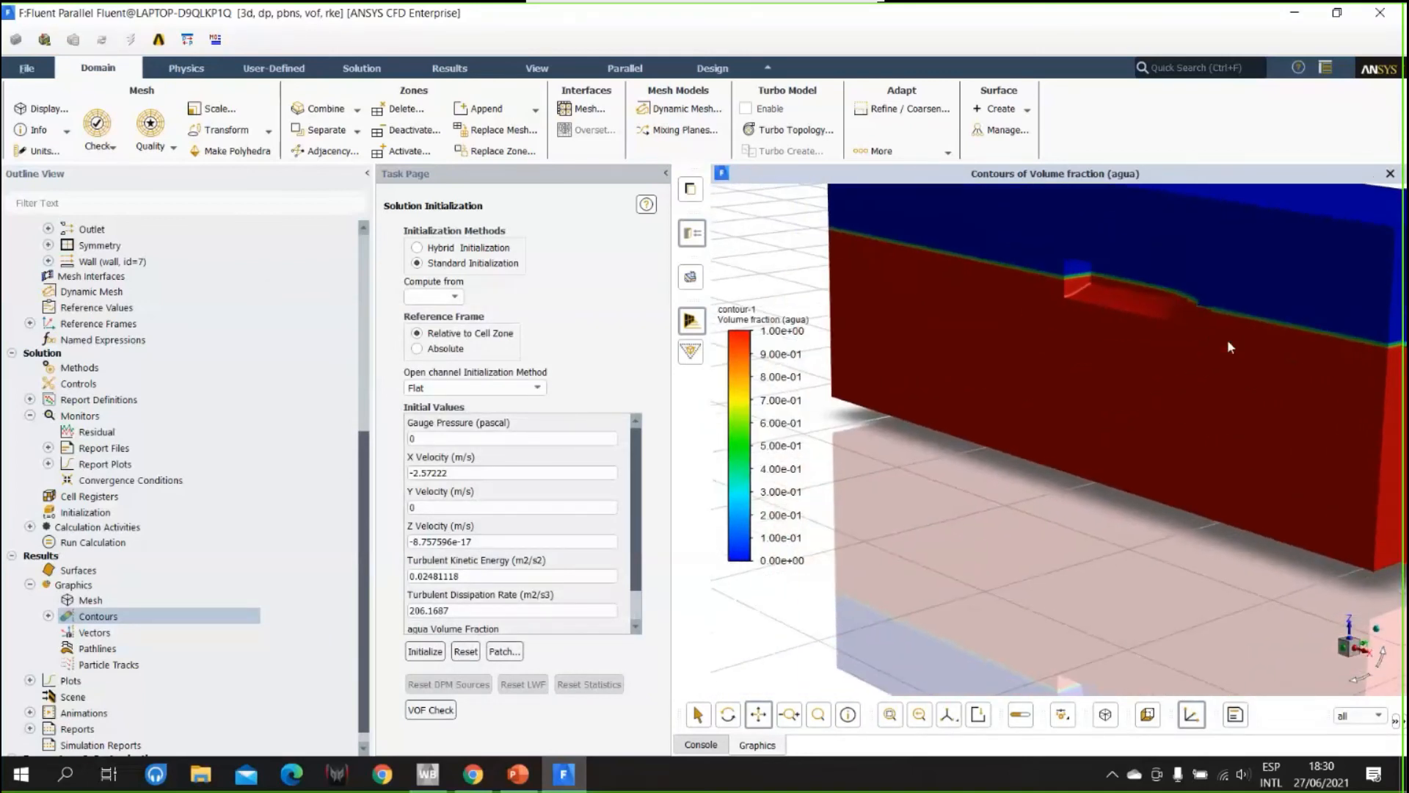
drag(1133, 346, 1257, 438)
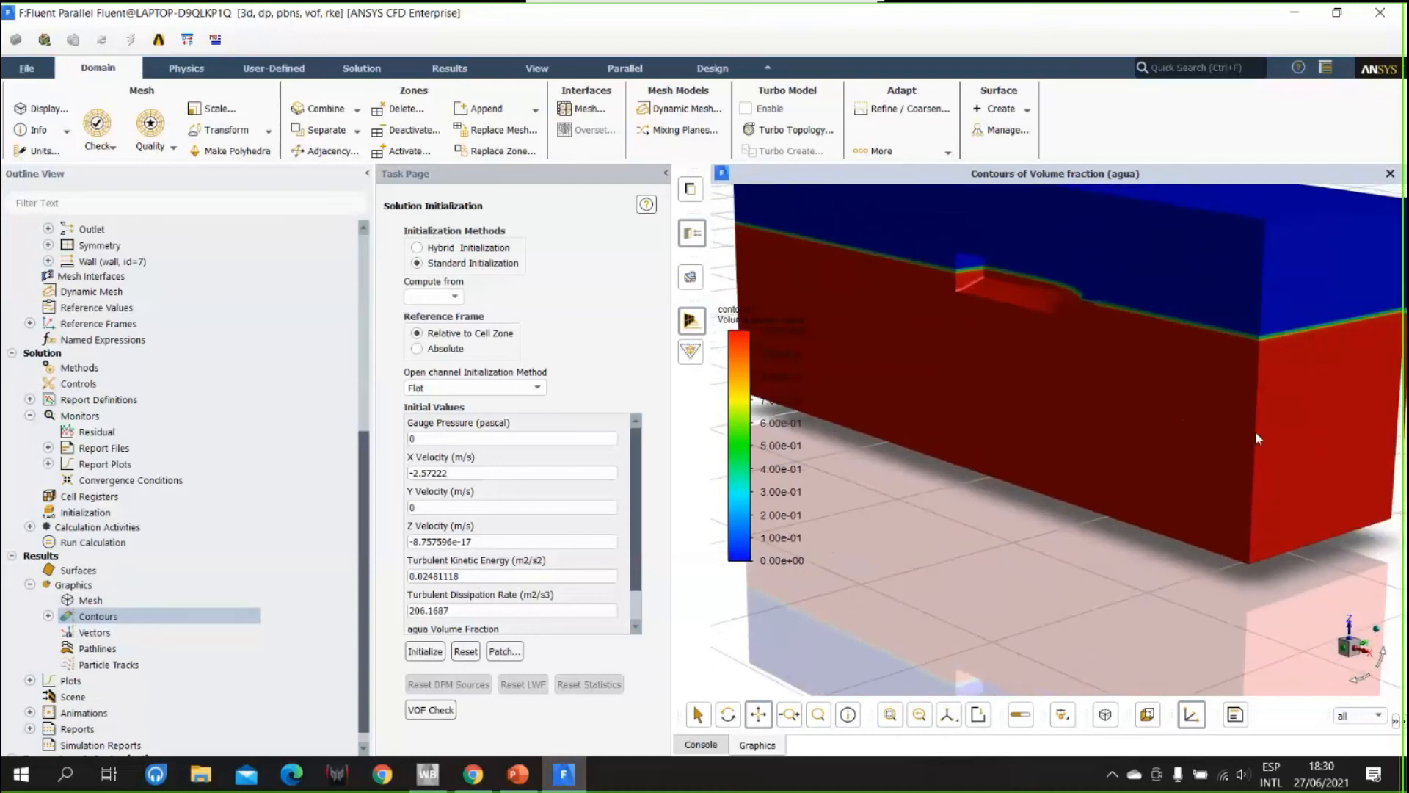
scroll(1278, 361, up, 5)
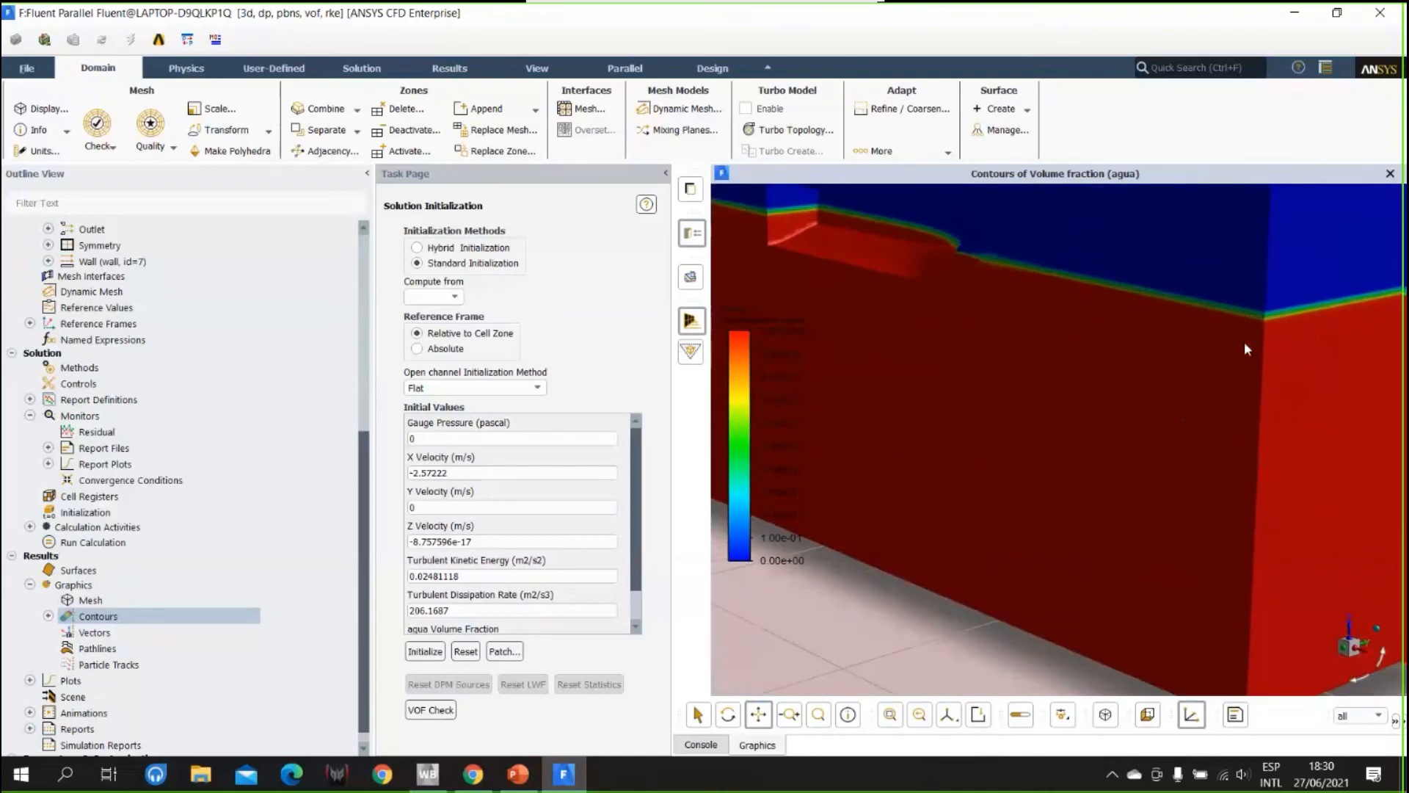
drag(764, 456, 1029, 545)
drag(1216, 363, 1125, 428)
scroll(1123, 428, up, 2)
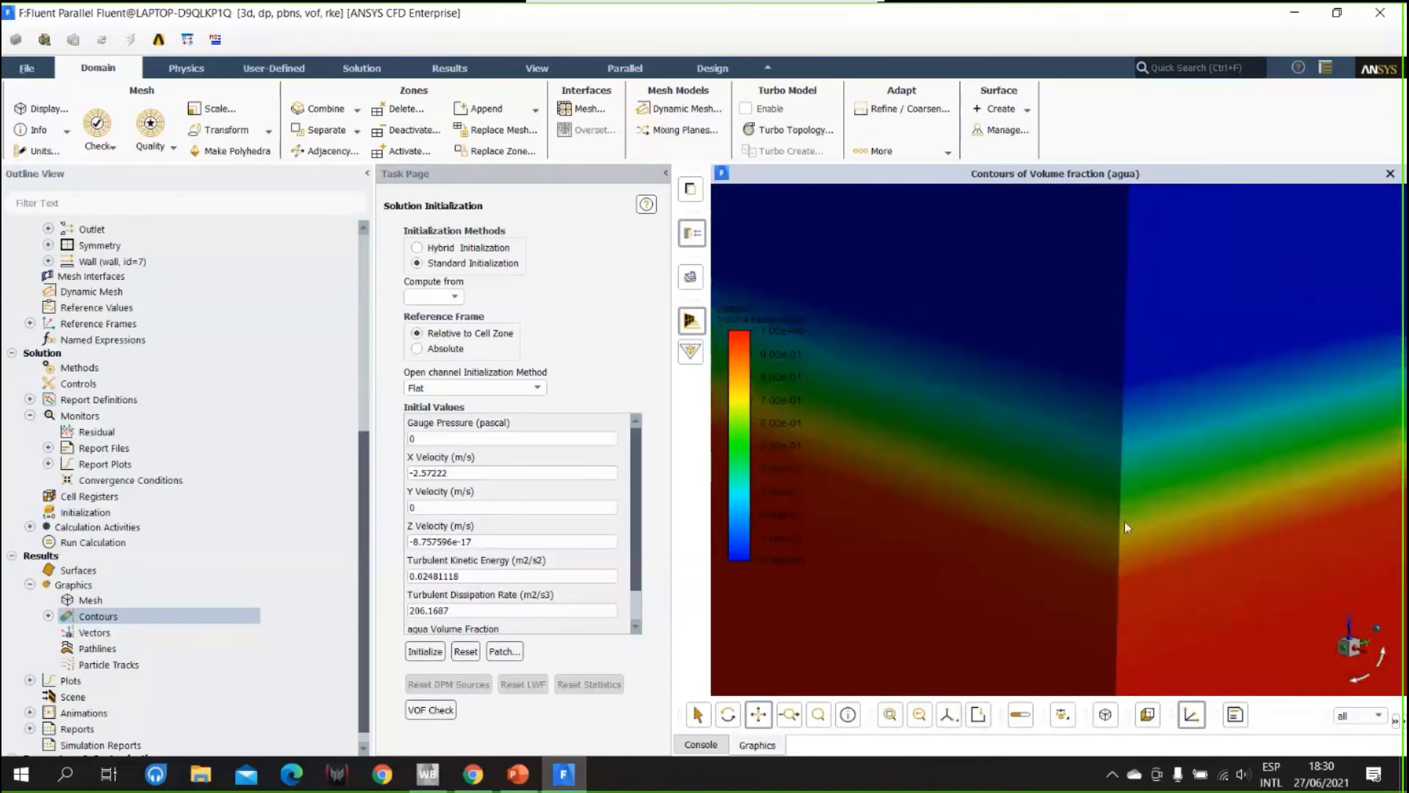
scroll(1111, 473, up, 4)
scroll(1120, 470, up, 1)
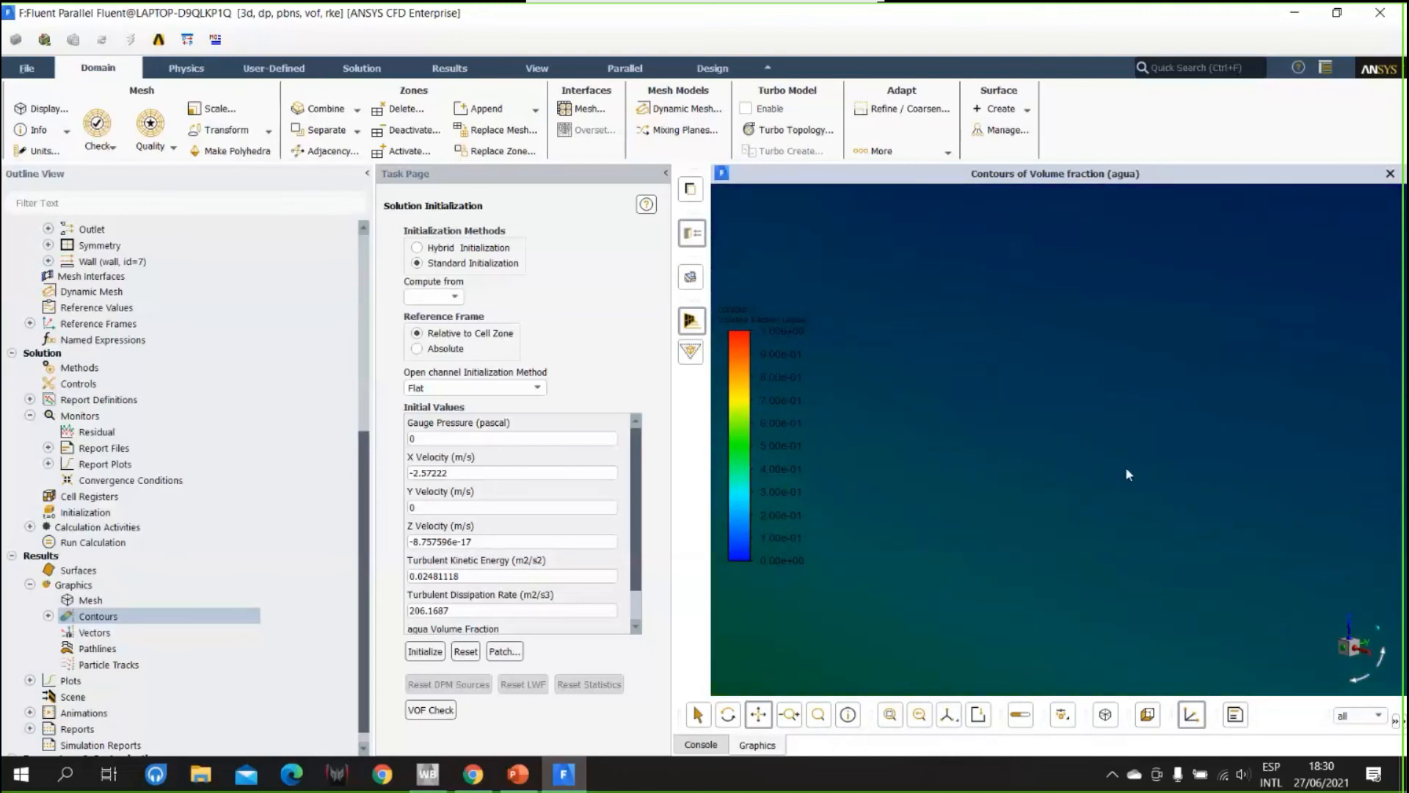
scroll(1137, 455, down, 3)
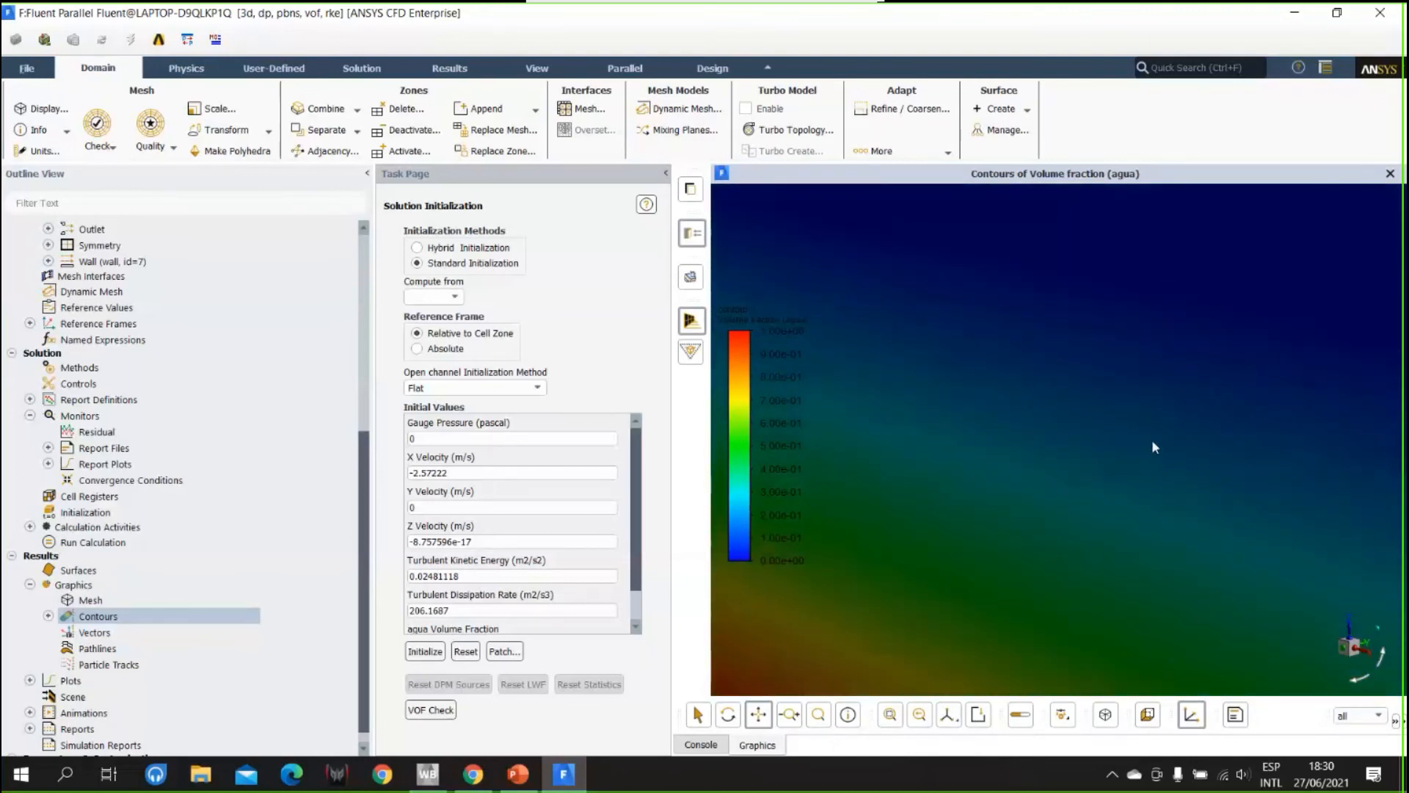
scroll(1154, 445, down, 4)
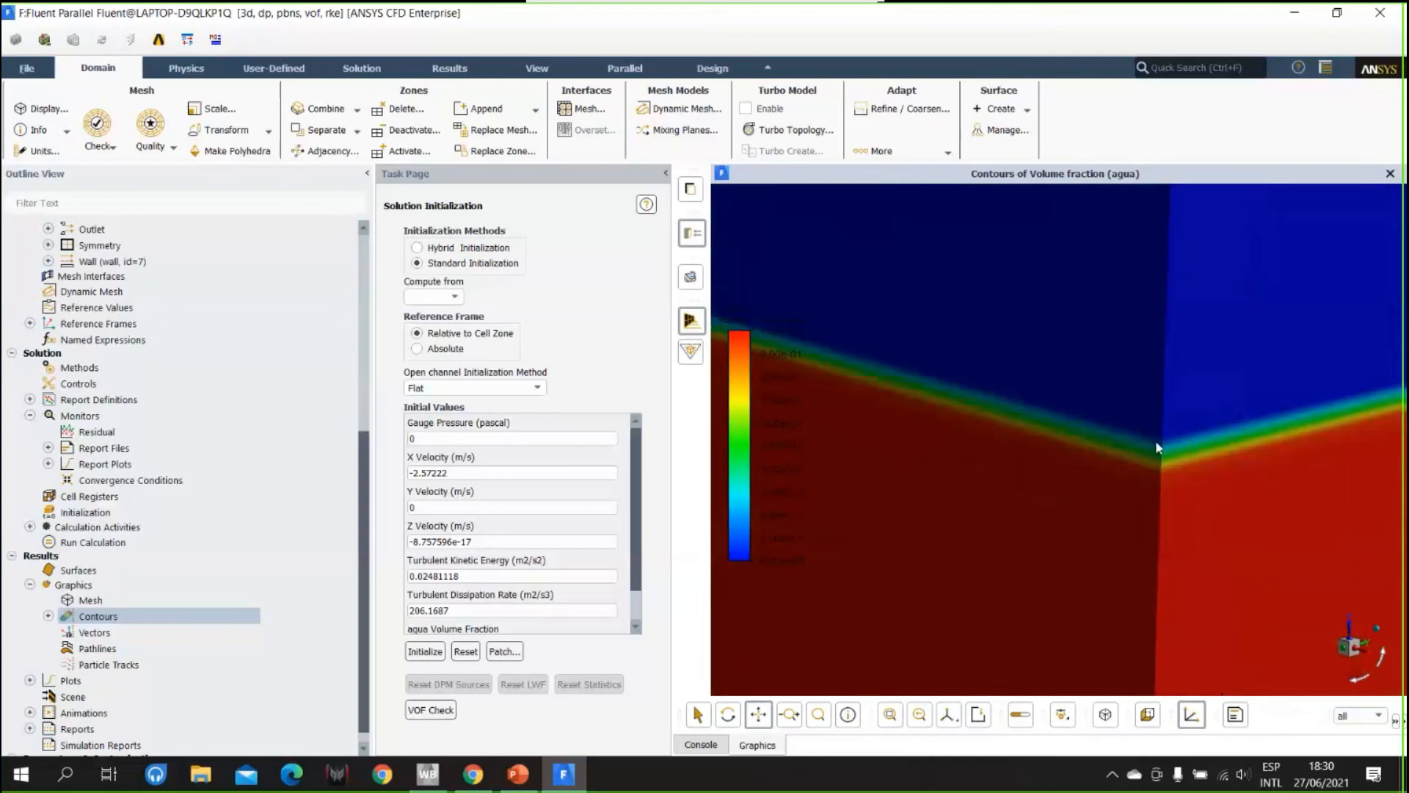
scroll(1157, 447, down, 5)
drag(1163, 445, 1301, 481)
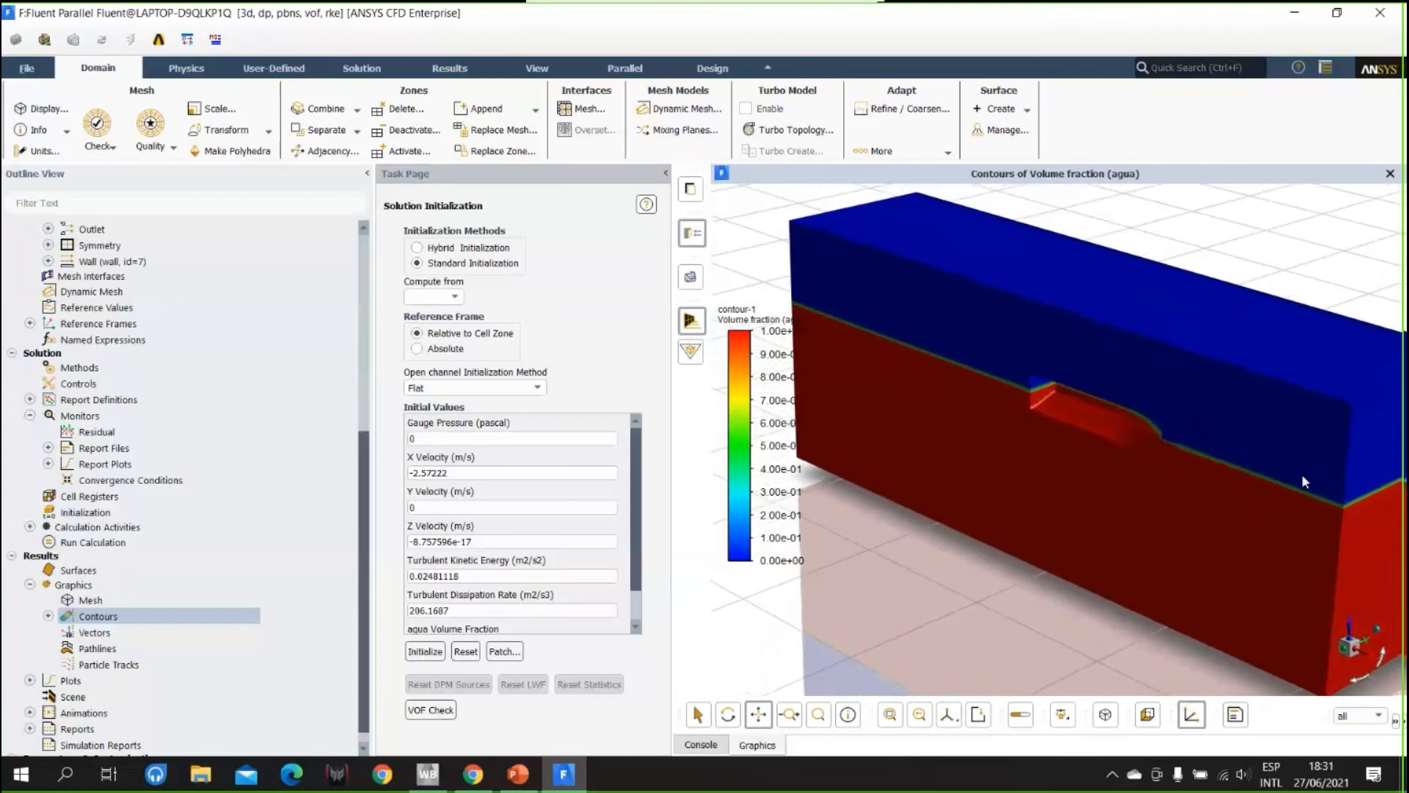
scroll(1298, 466, down, 2)
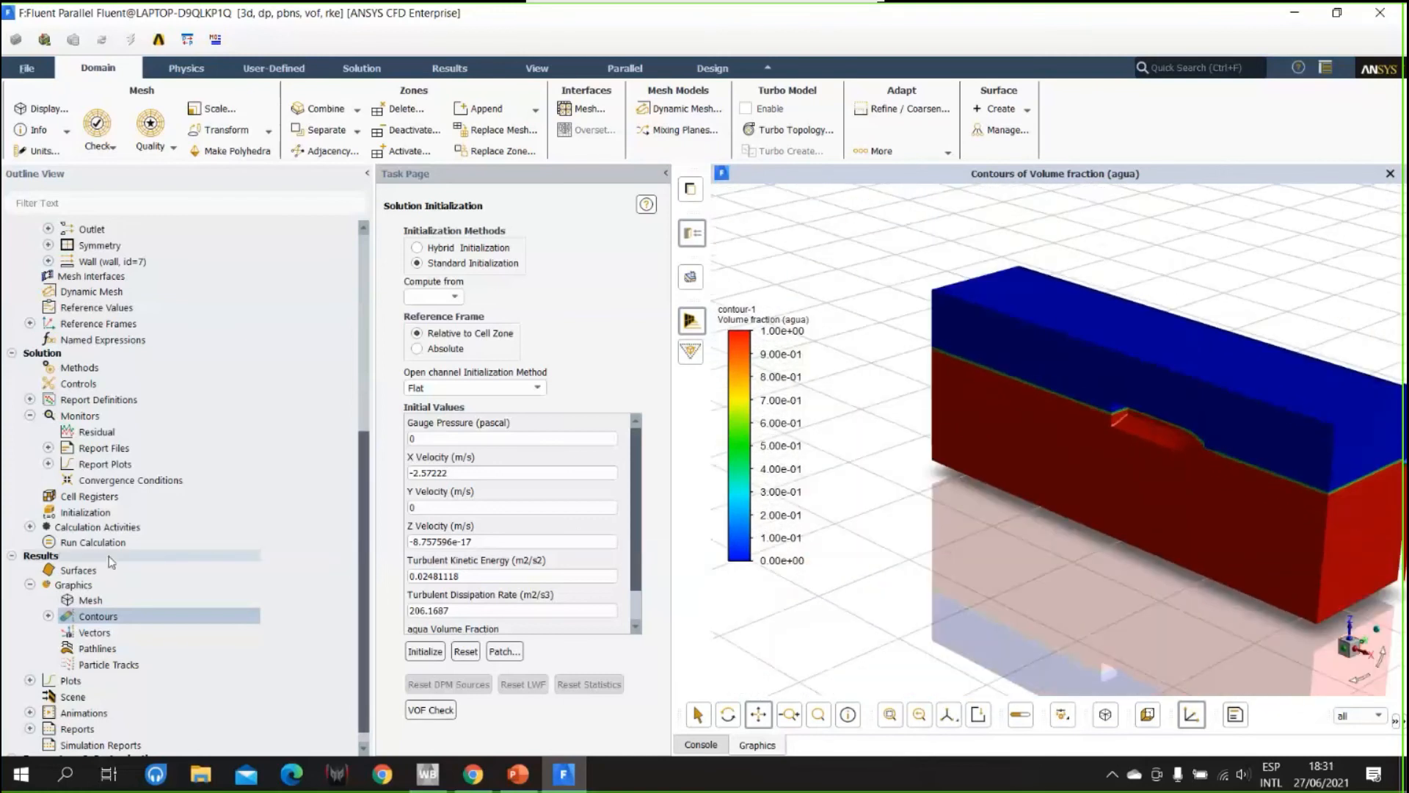
- Open the Run Calculation settings and set the fluid time step method to User-Specified
drag(365, 530, 365, 538)
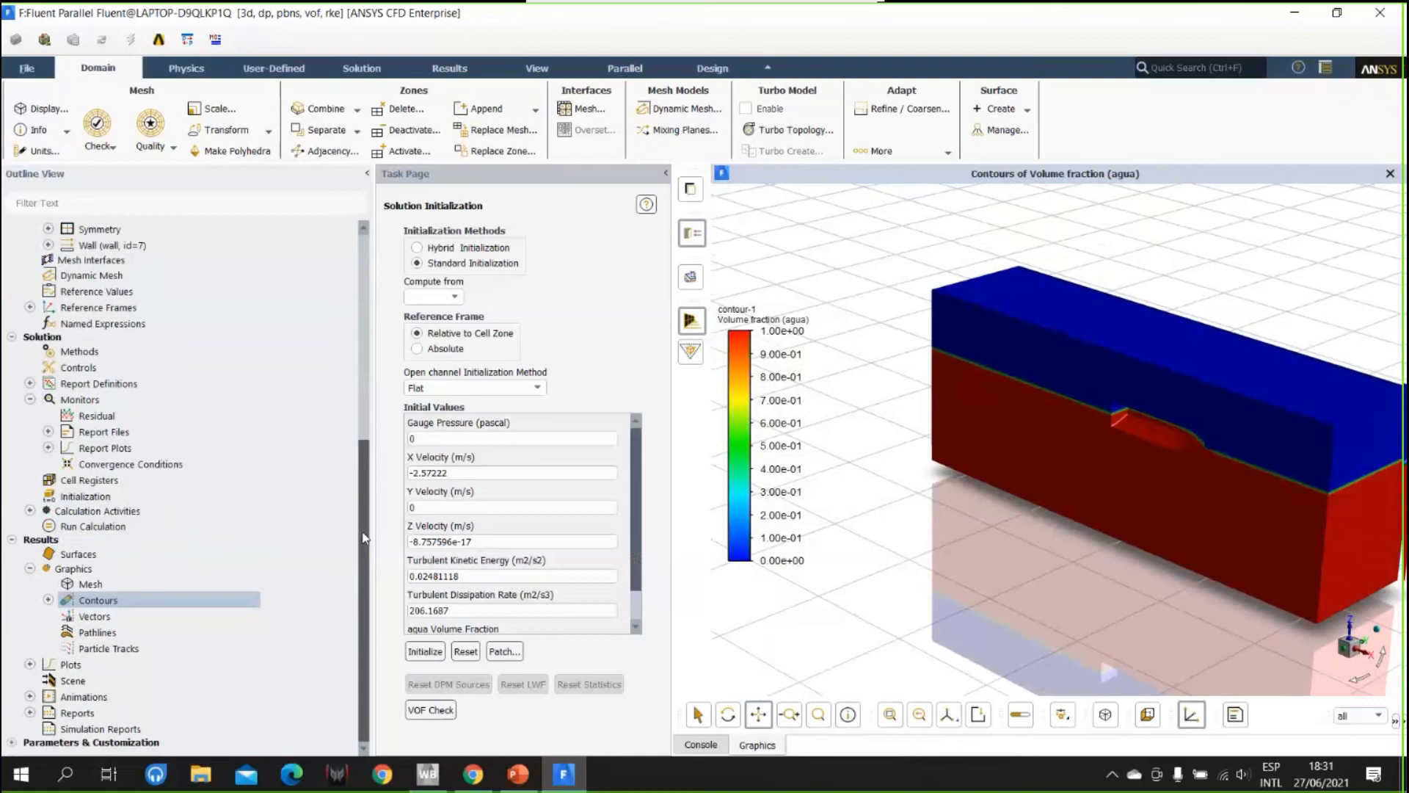
click(110, 527)
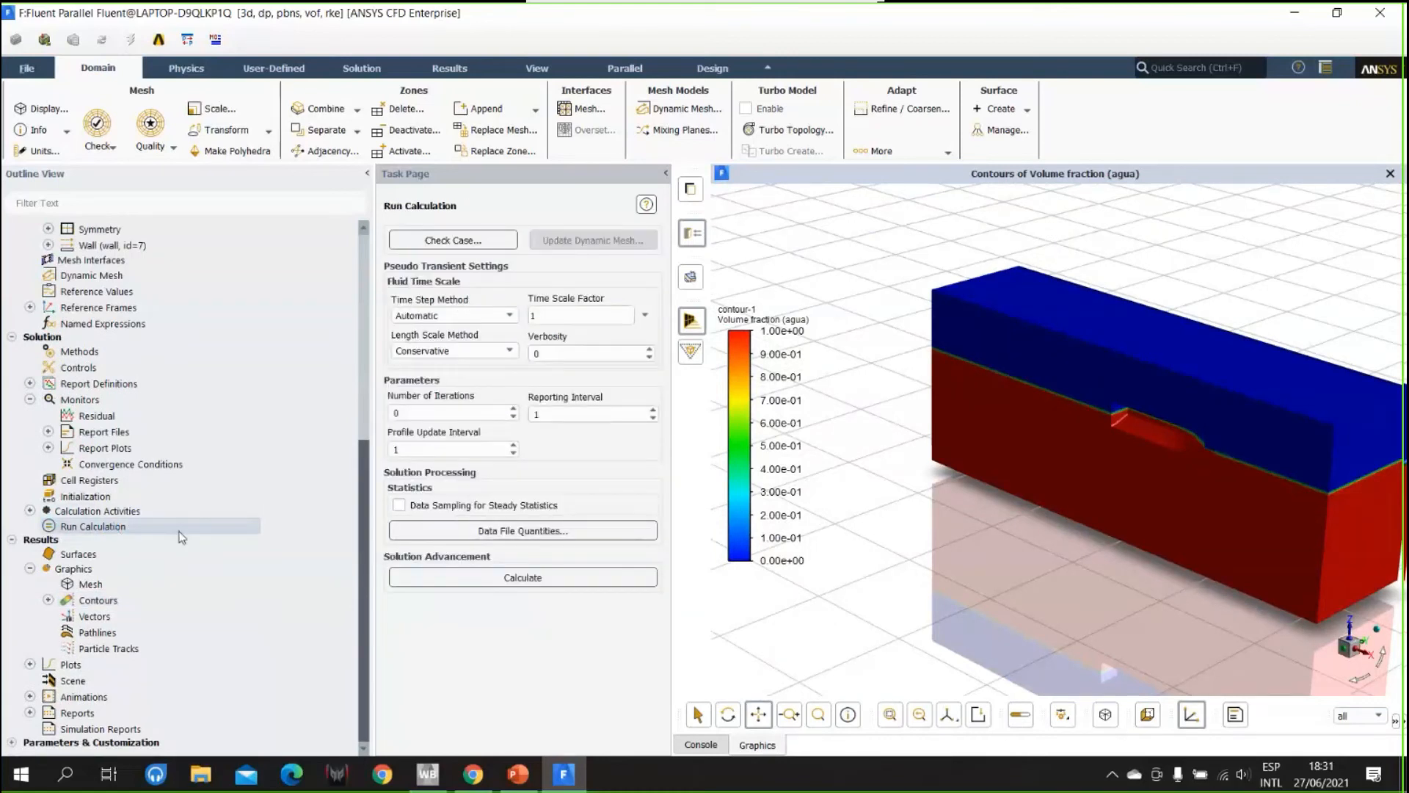
click(507, 316)
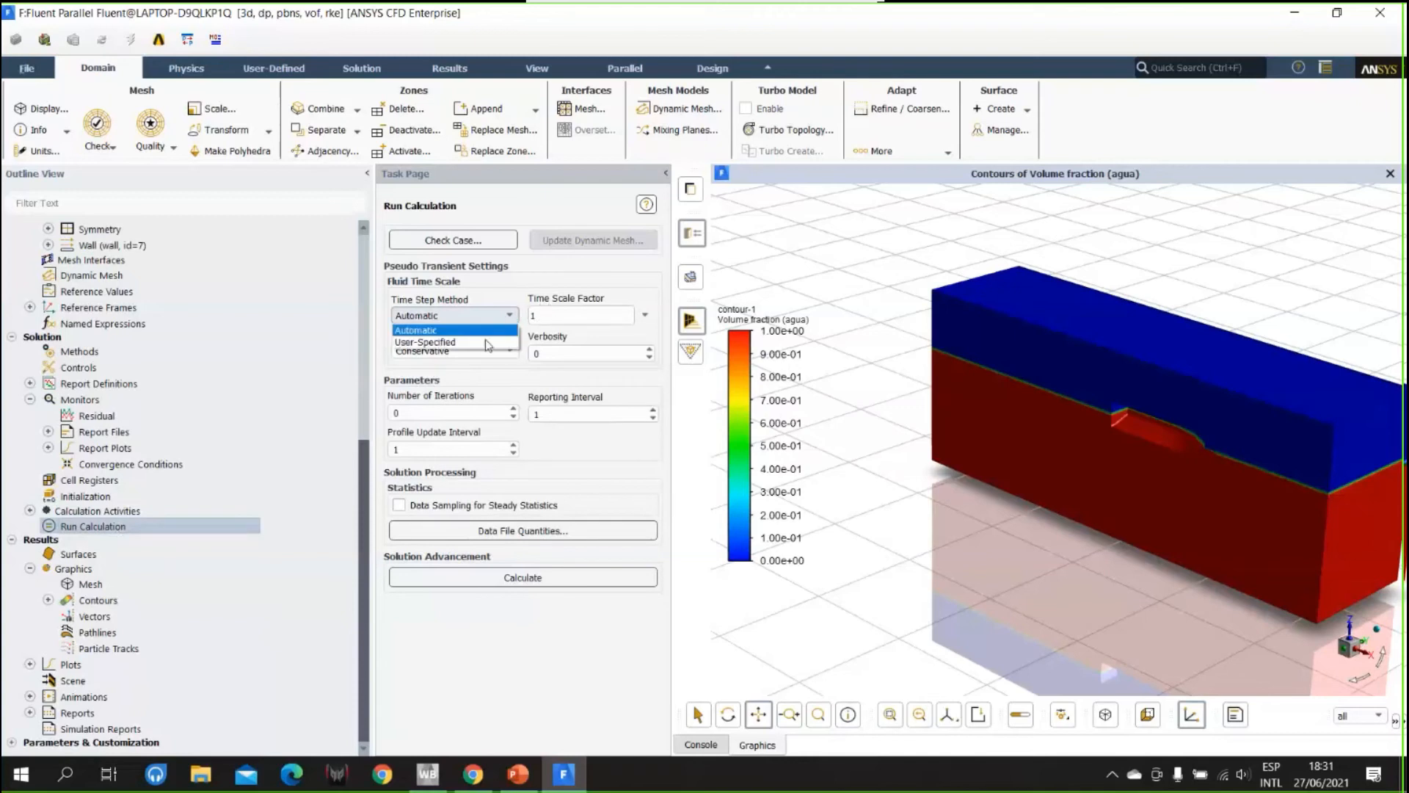
click(506, 289)
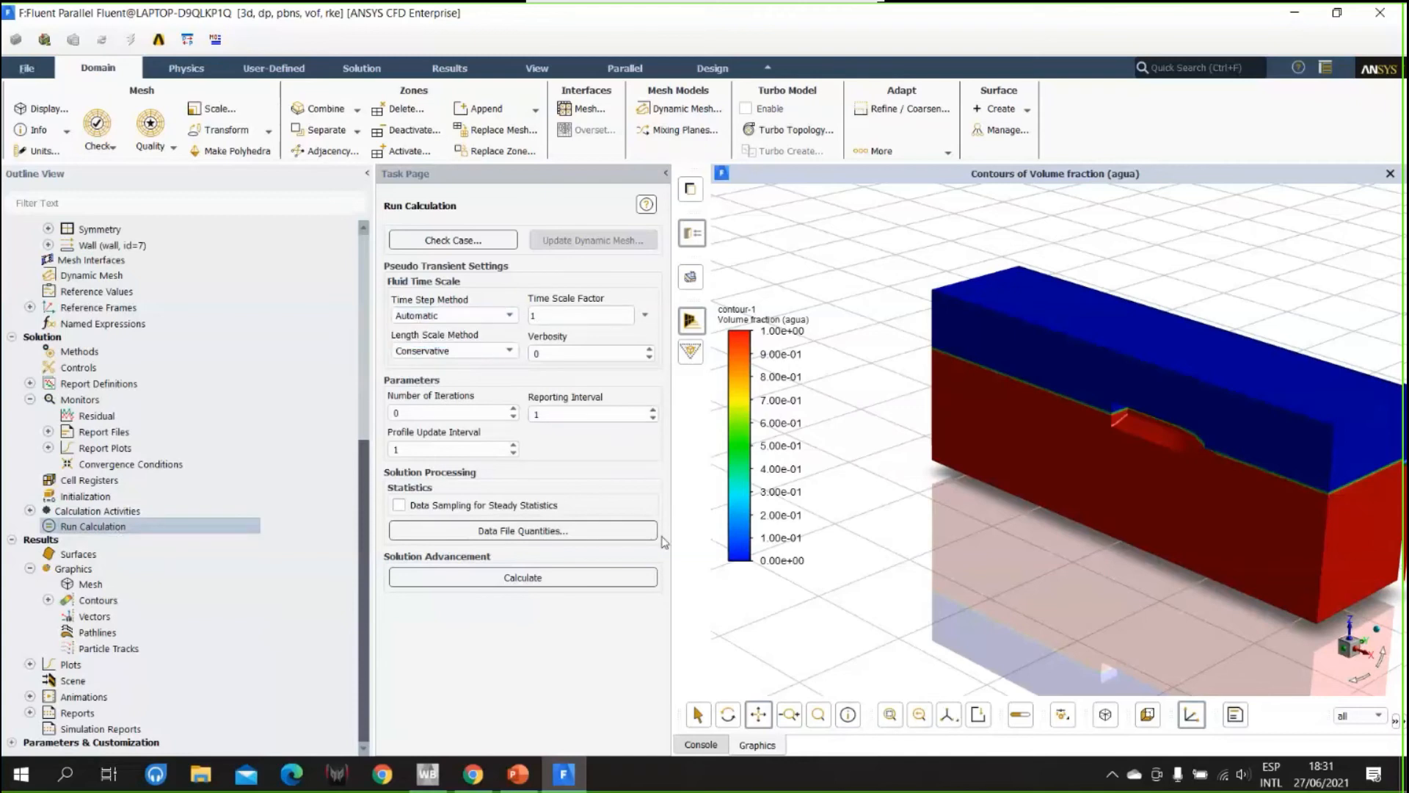
drag(1099, 620, 991, 591)
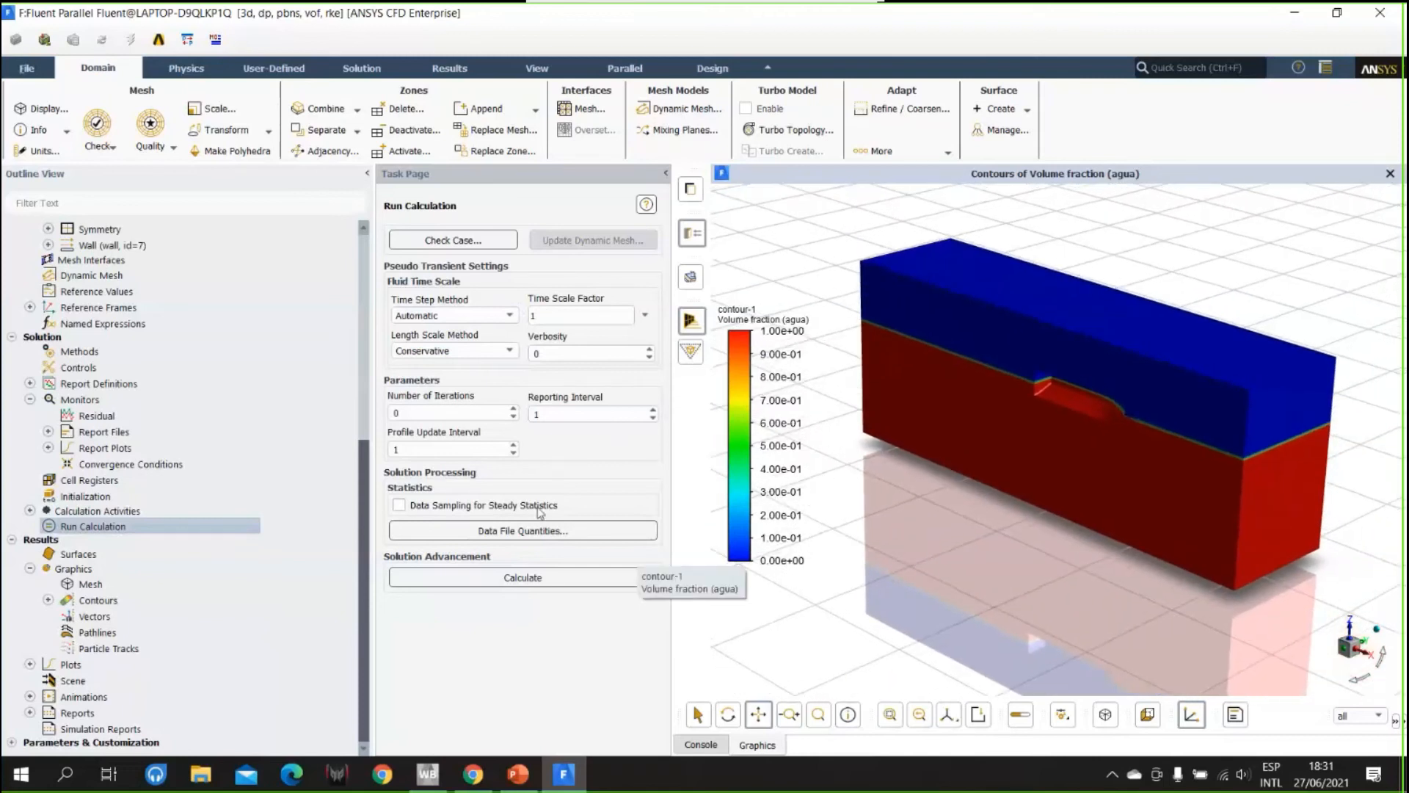
click(444, 315)
click(442, 344)
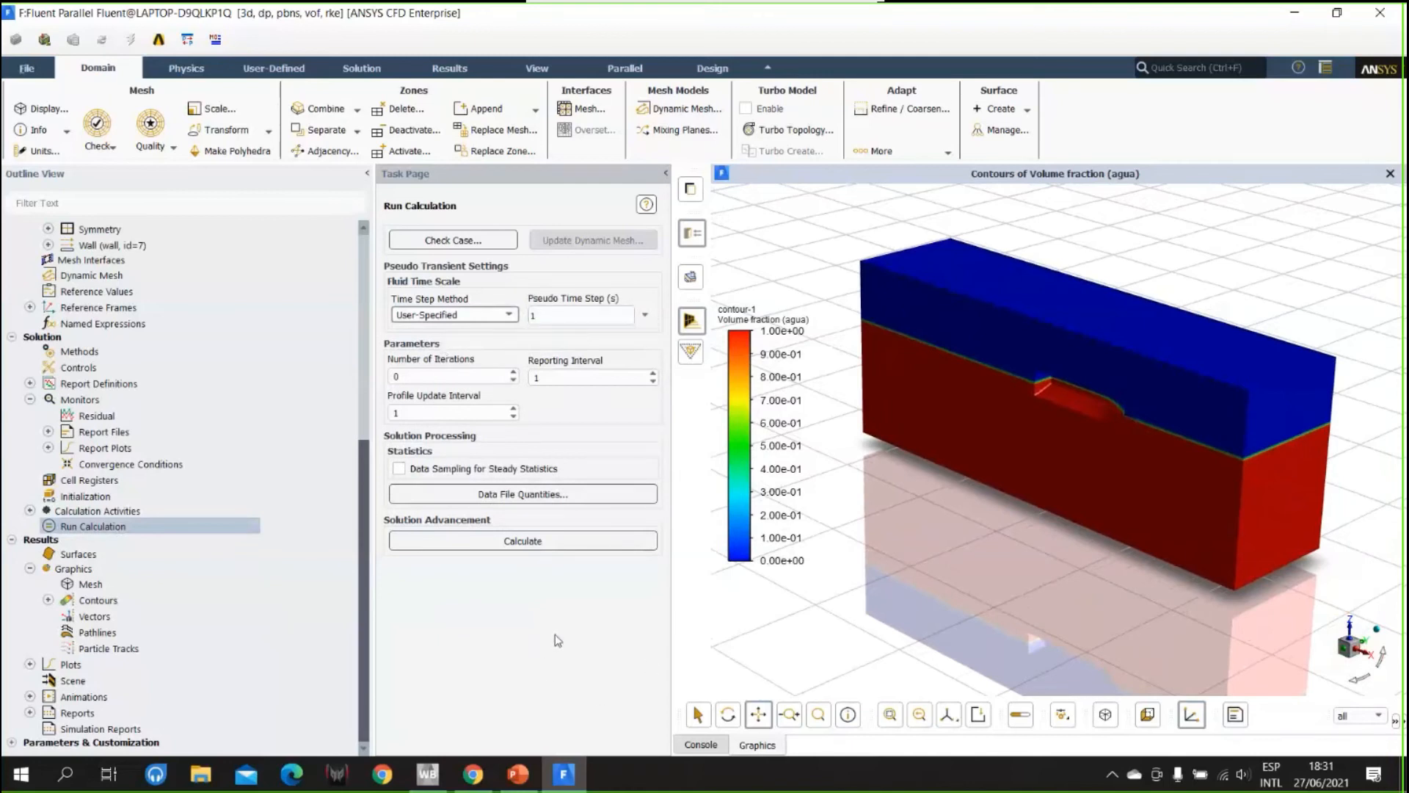
- Set the pseudo time step to 0.04 s
middle_drag(941, 525, 991, 554)
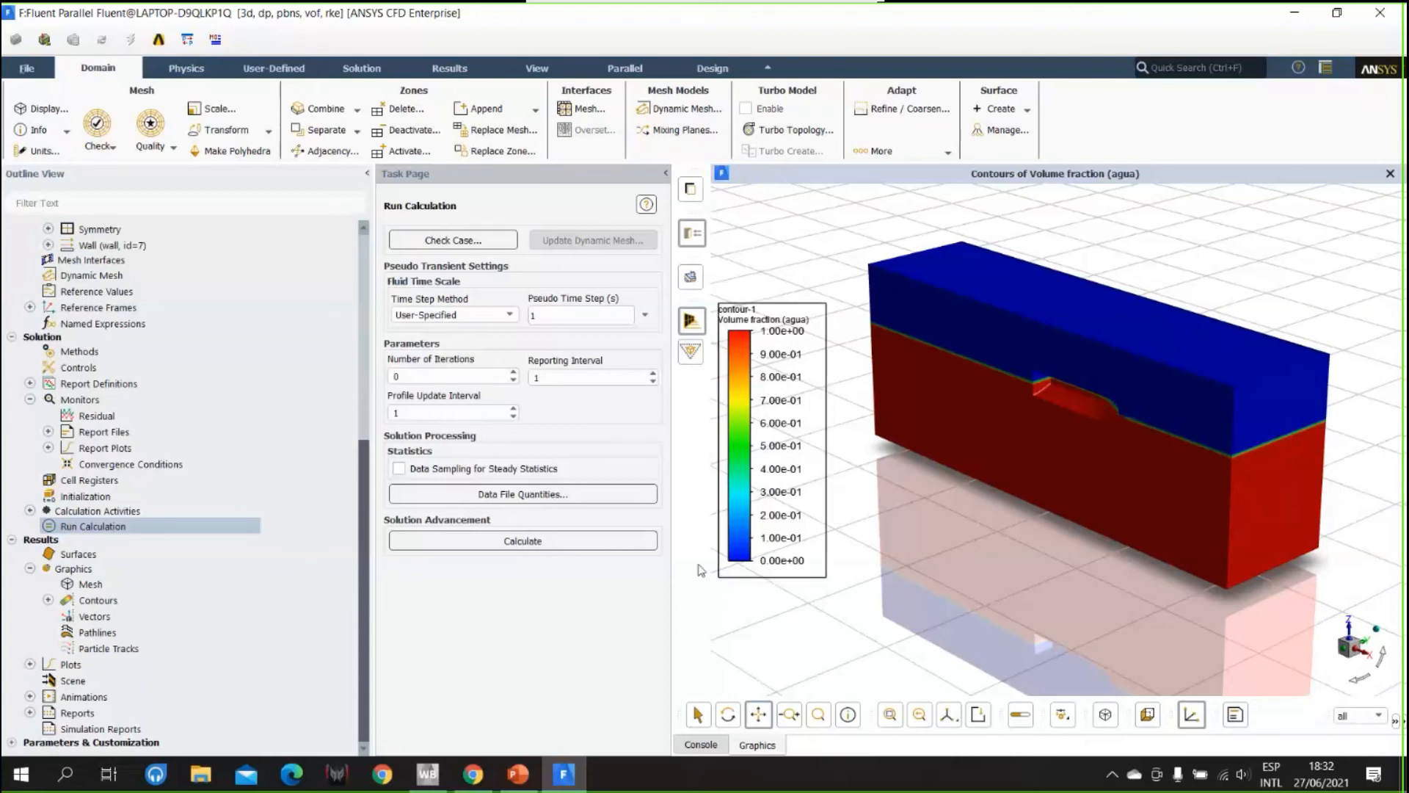
double_click(562, 319)
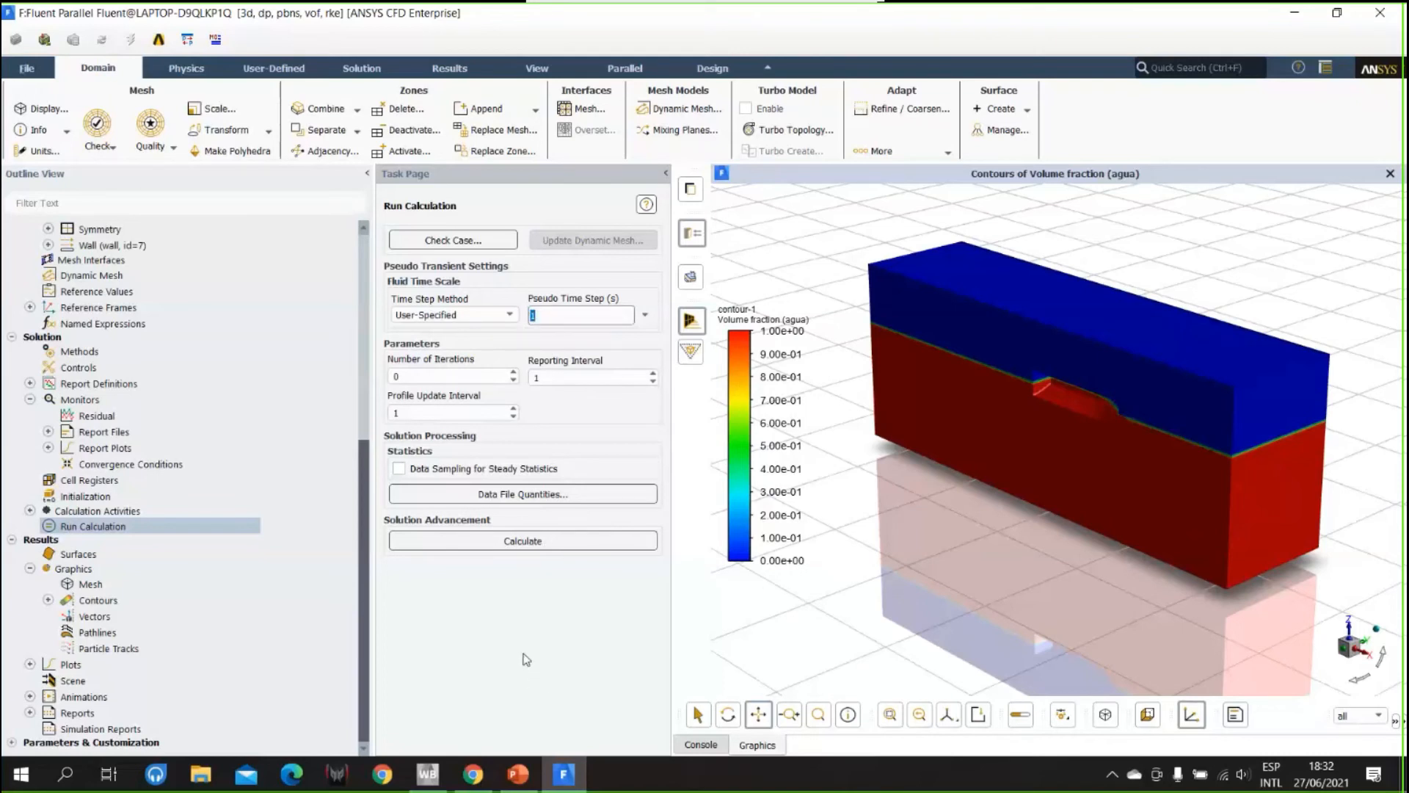
text(0.04)
drag(560, 317, 519, 310)
click(564, 319)
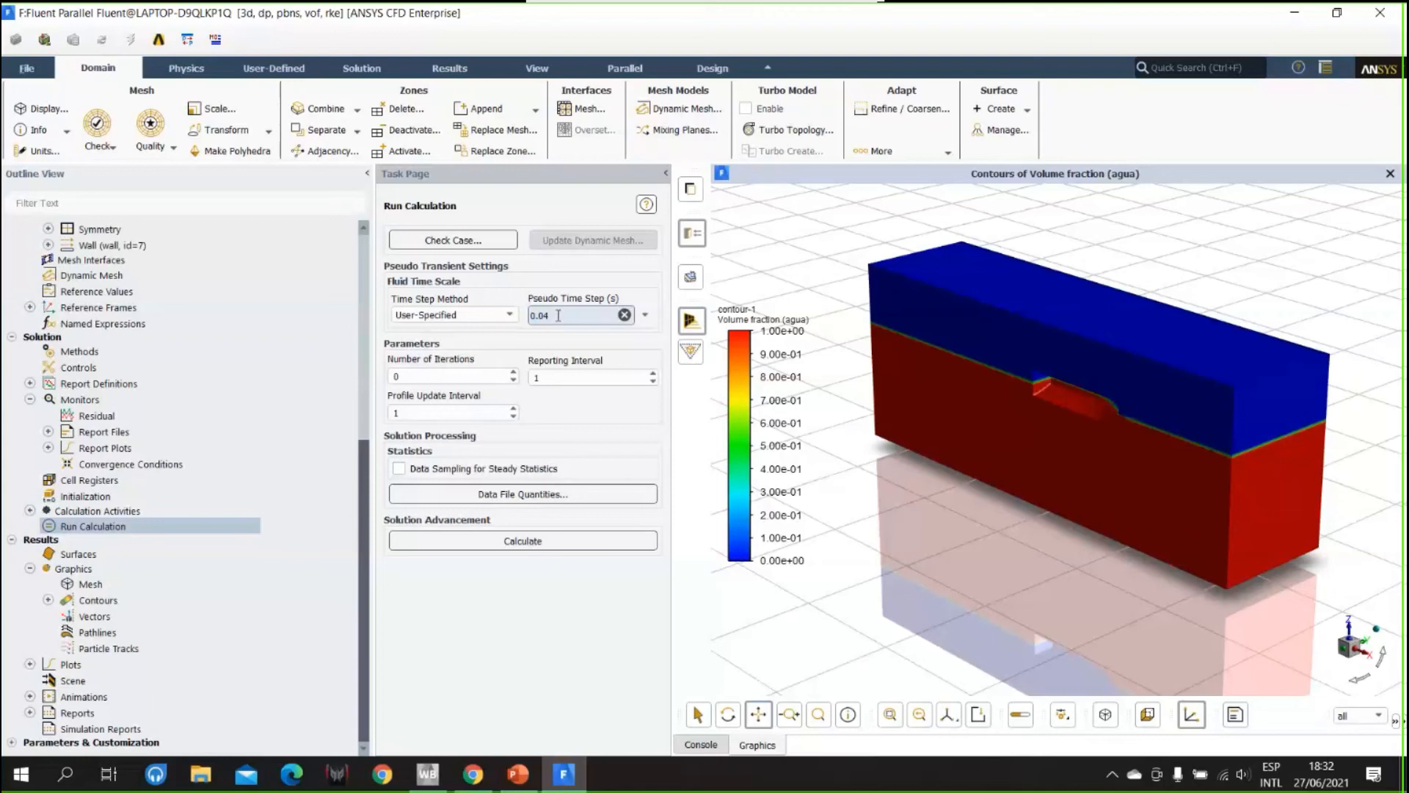
click(577, 618)
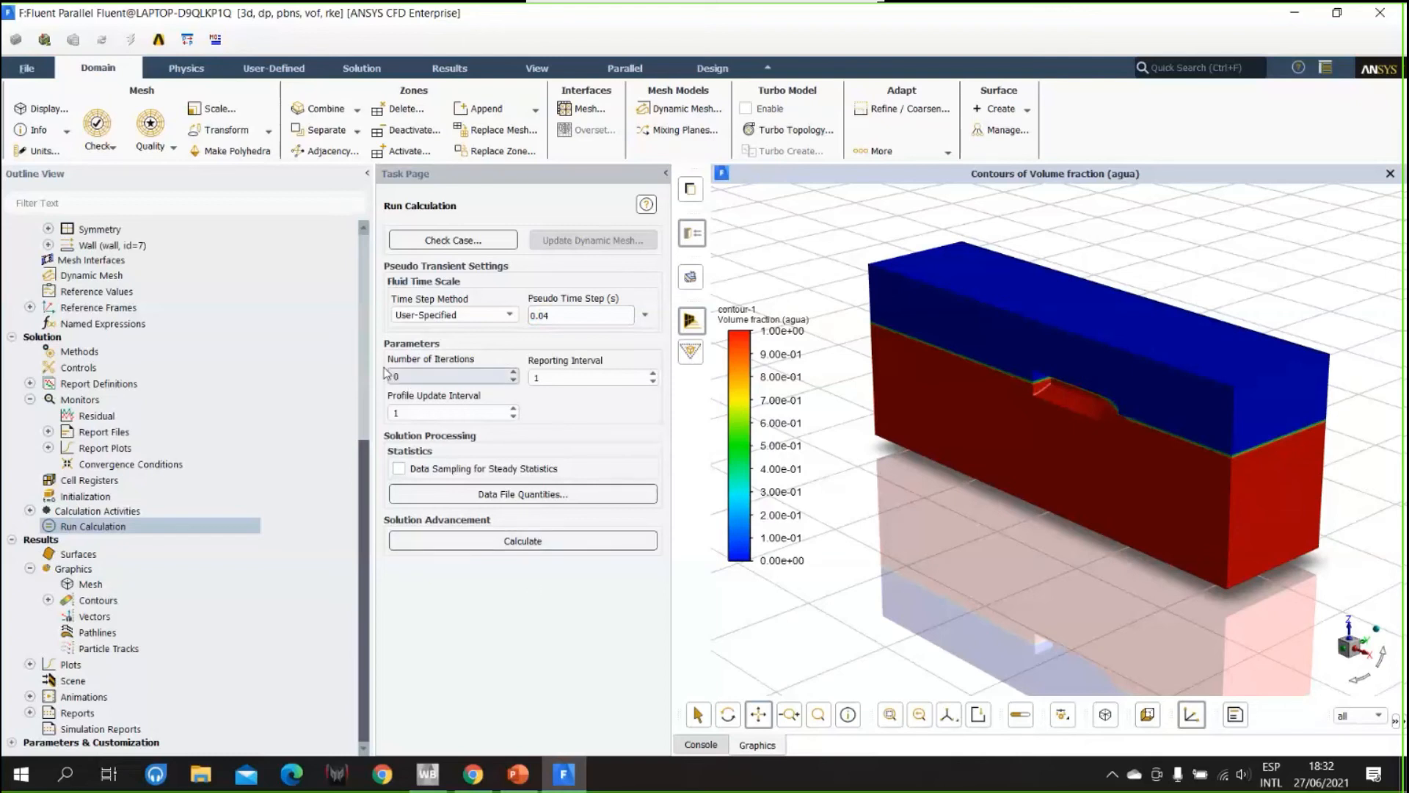
- Set the number of iterations to 500 and start the calculation
drag(371, 373, 293, 375)
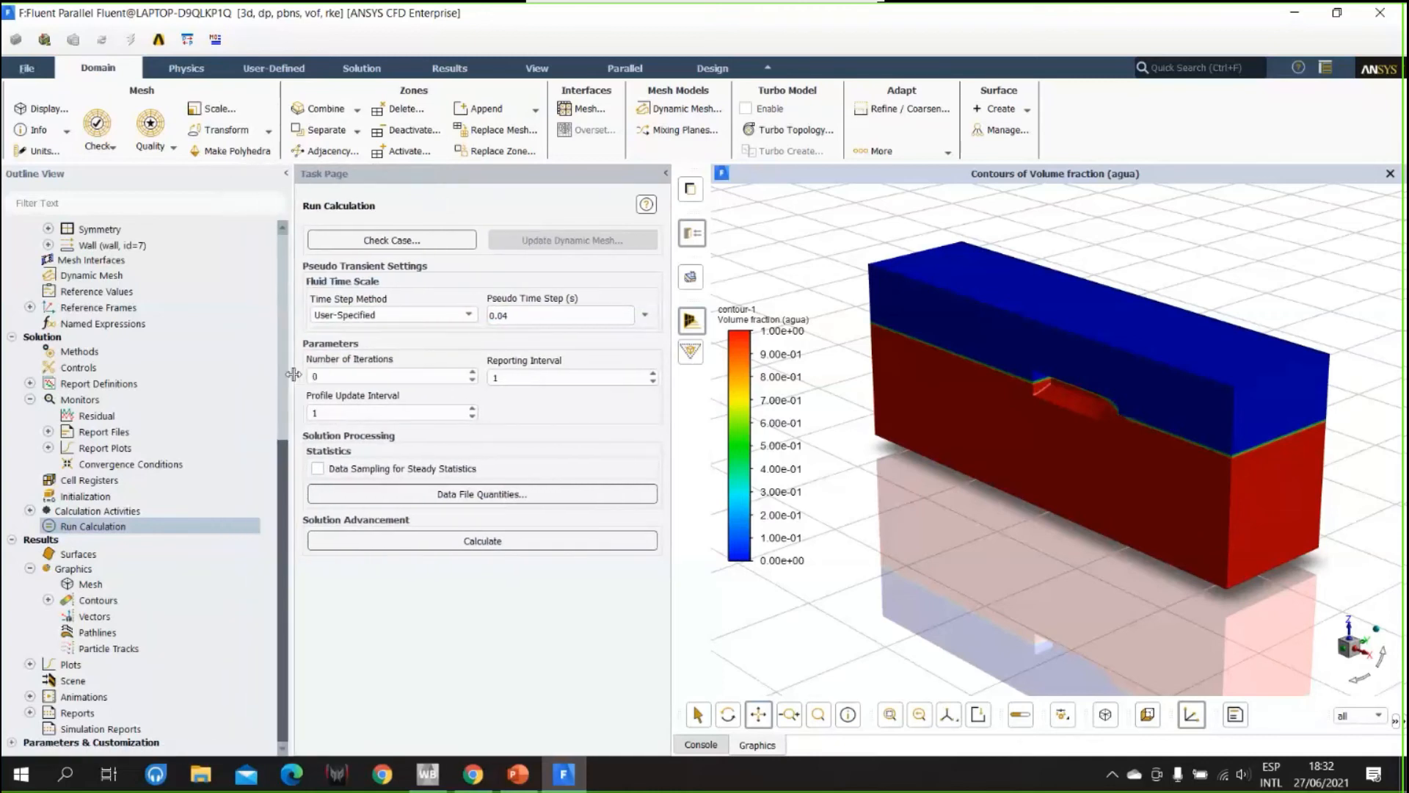
drag(674, 422, 589, 415)
double_click(334, 376)
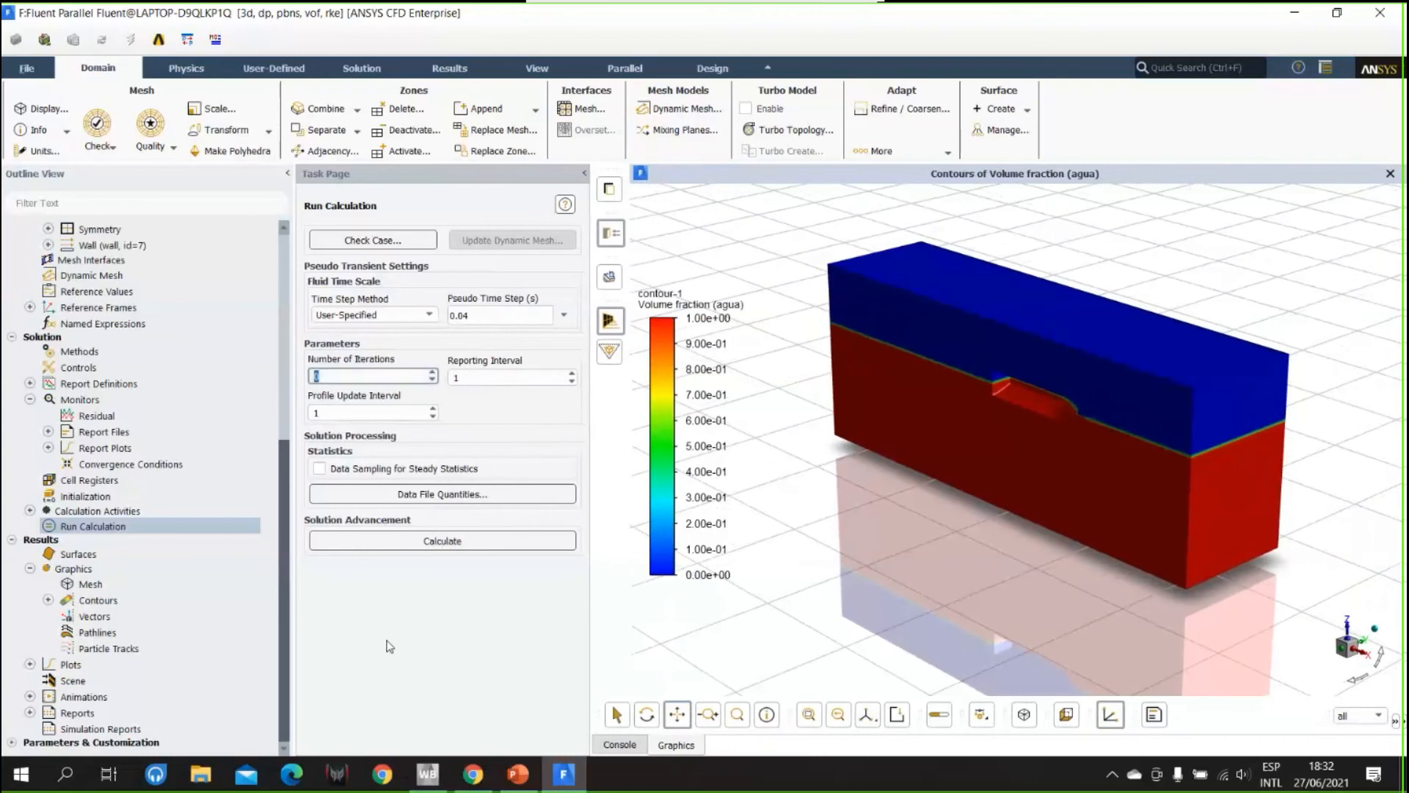
text(500)
click(409, 636)
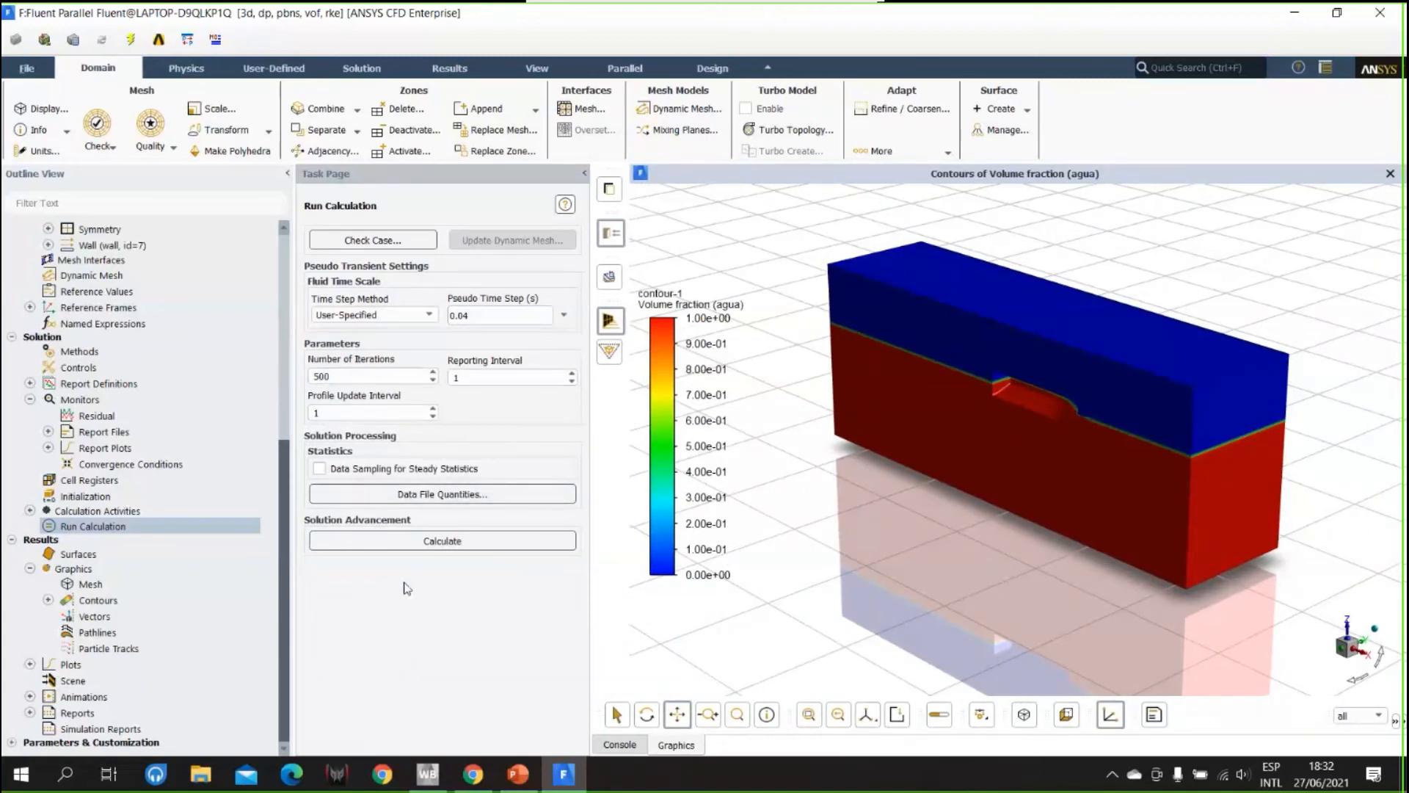
click(456, 541)
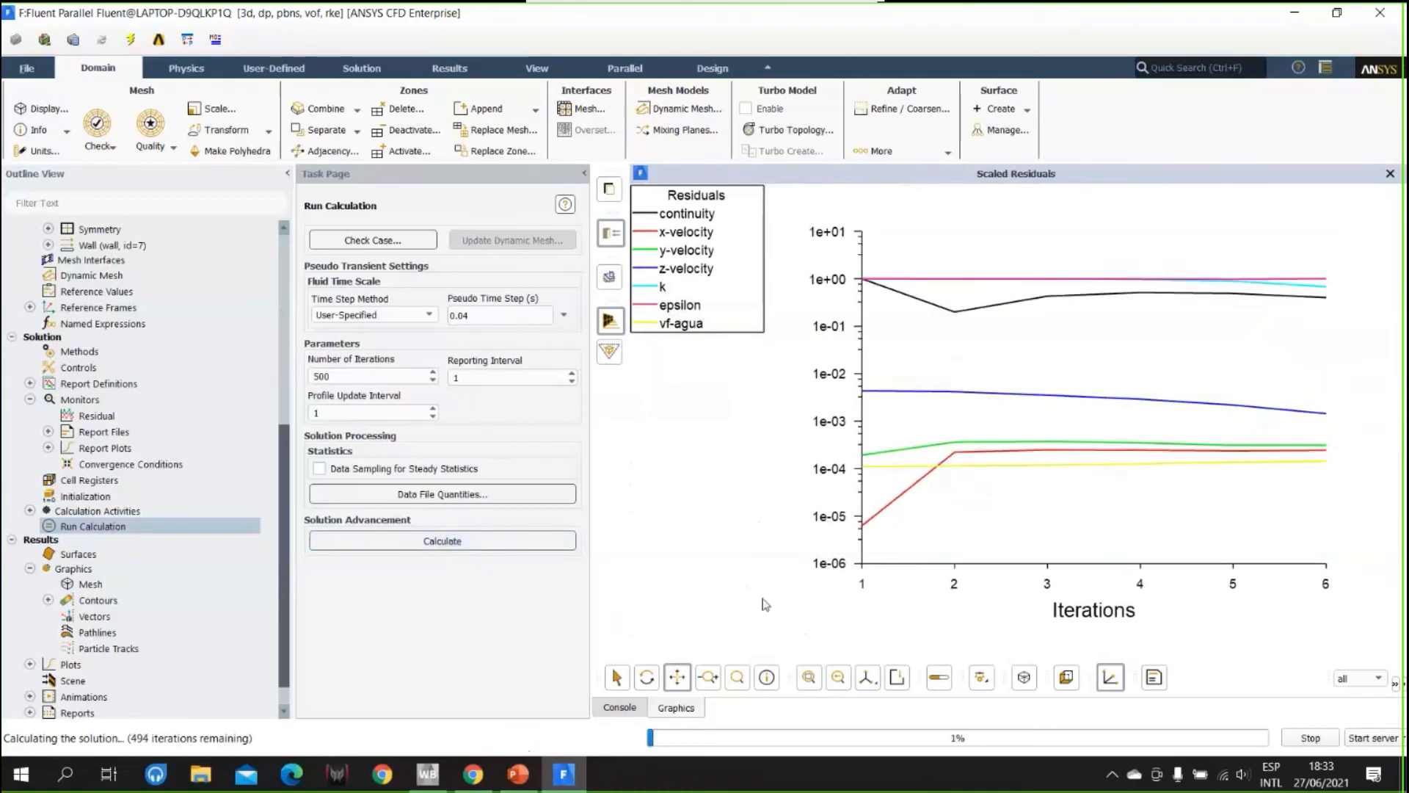
- Switch to the PowerPoint presentation, review the Post procesado slides with the wave contours, and leave the slide show
click(519, 776)
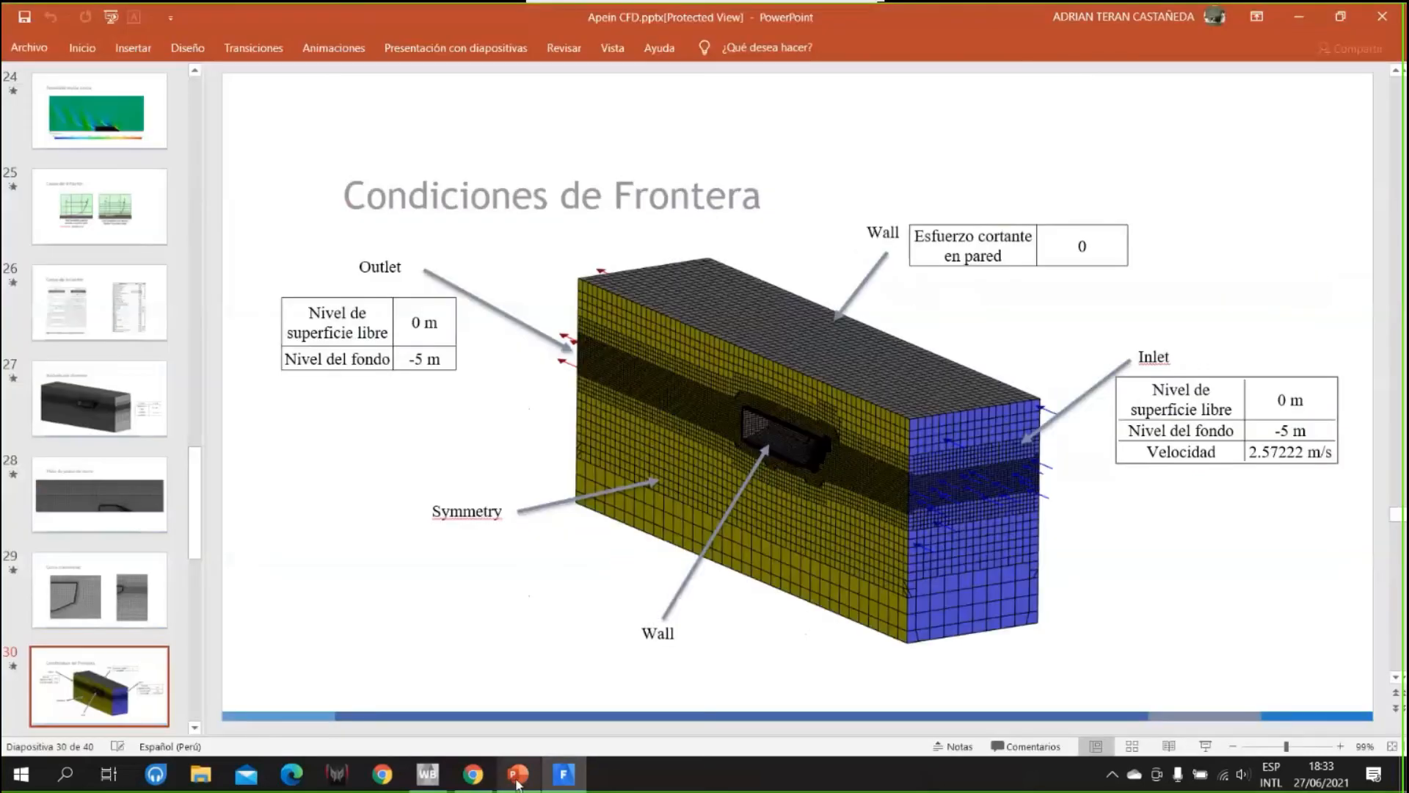
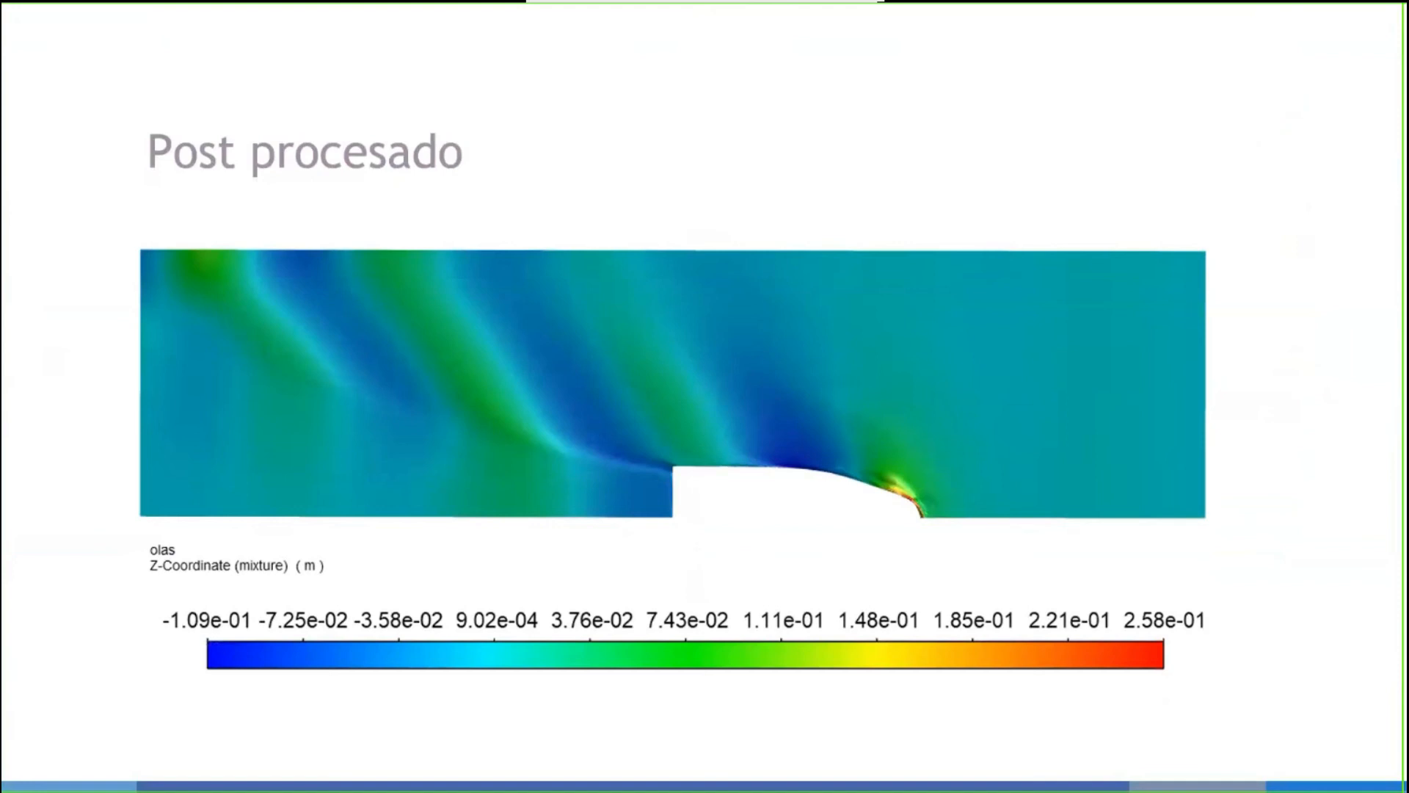
key(Right)
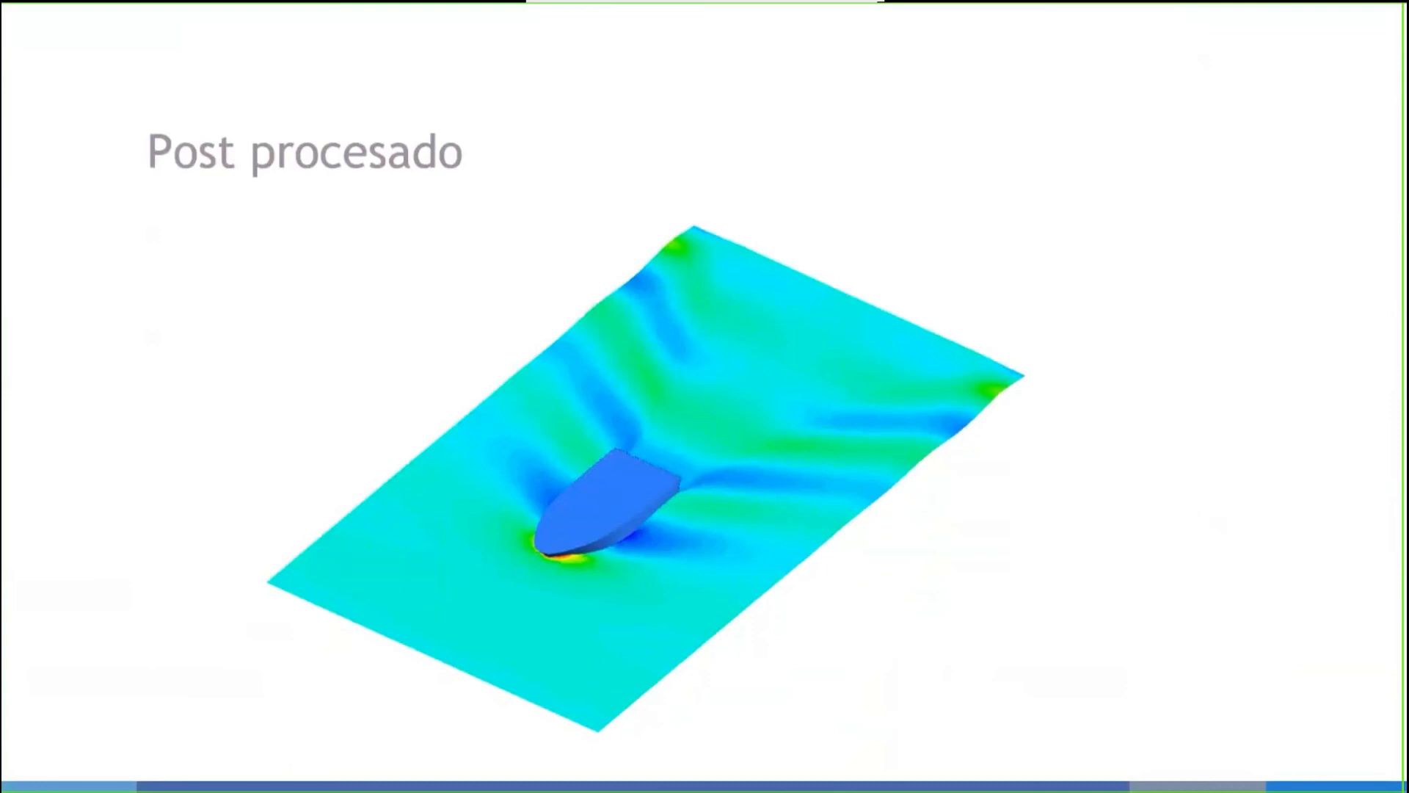
key(Escape)
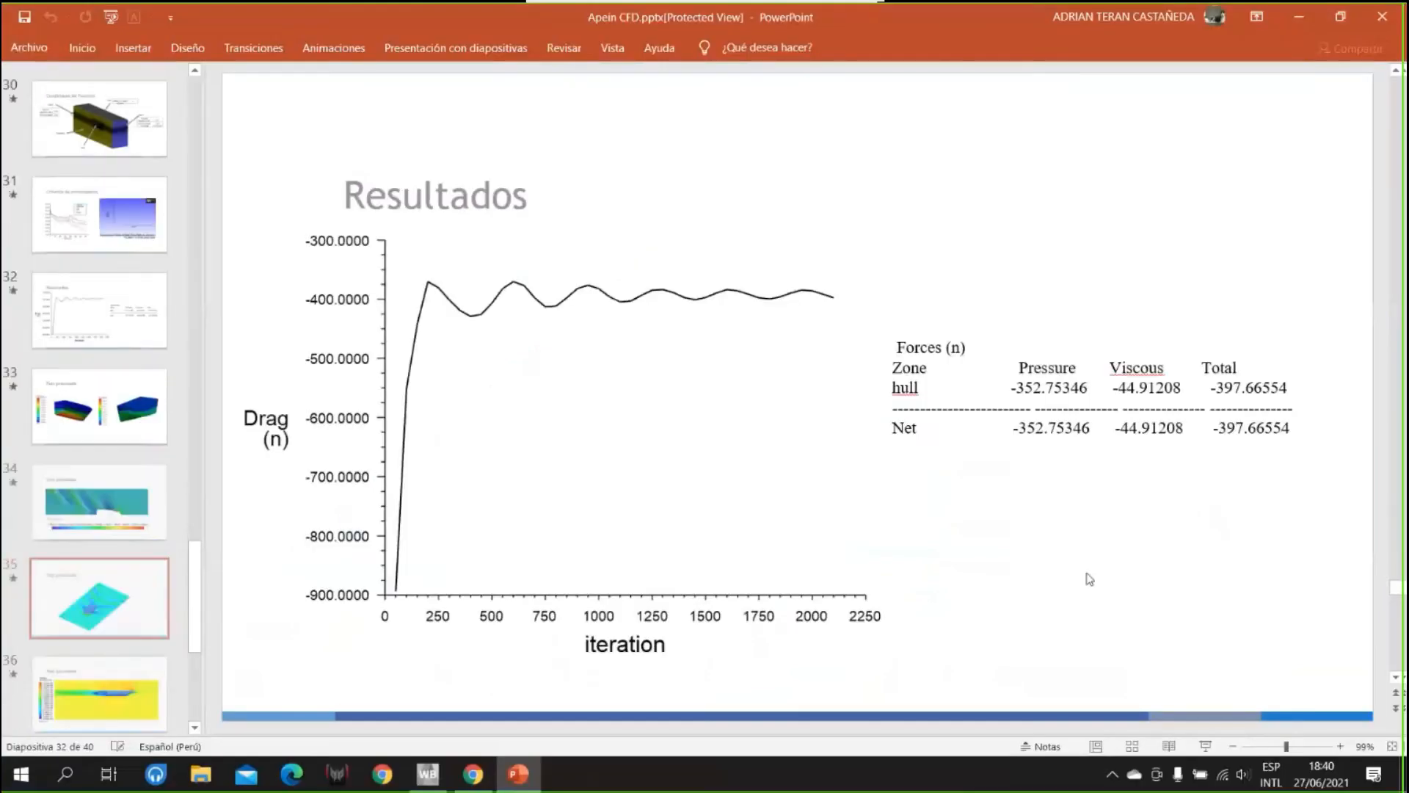
- Switch to Workbench, add a Results system beside the second Fluent system, and link that system's Solution to it
click(430, 773)
click(791, 544)
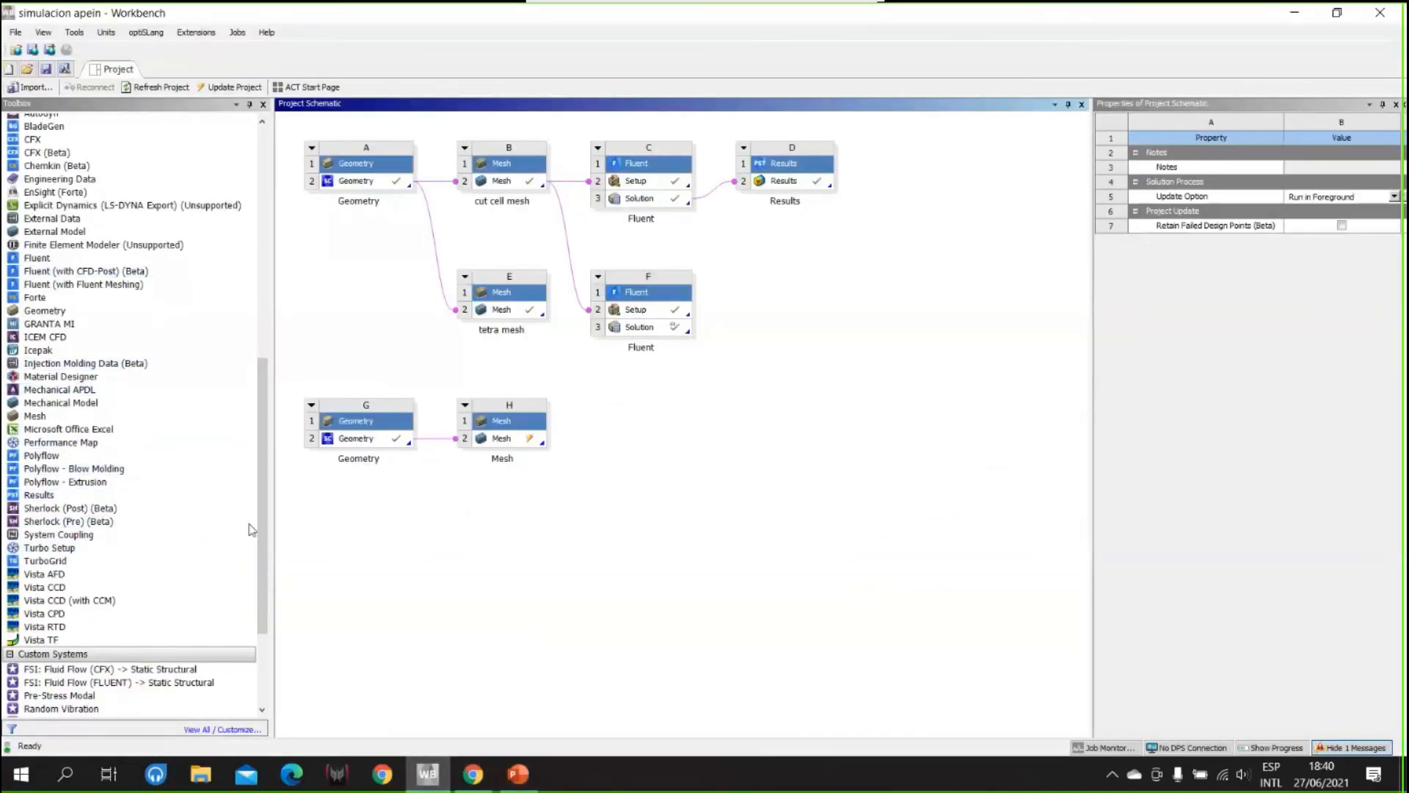
mouse_move(261, 512)
mouse_down()
mouse_move(263, 536)
mouse_move(265, 450)
mouse_move(242, 506)
mouse_move(248, 580)
mouse_move(249, 494)
mouse_up()
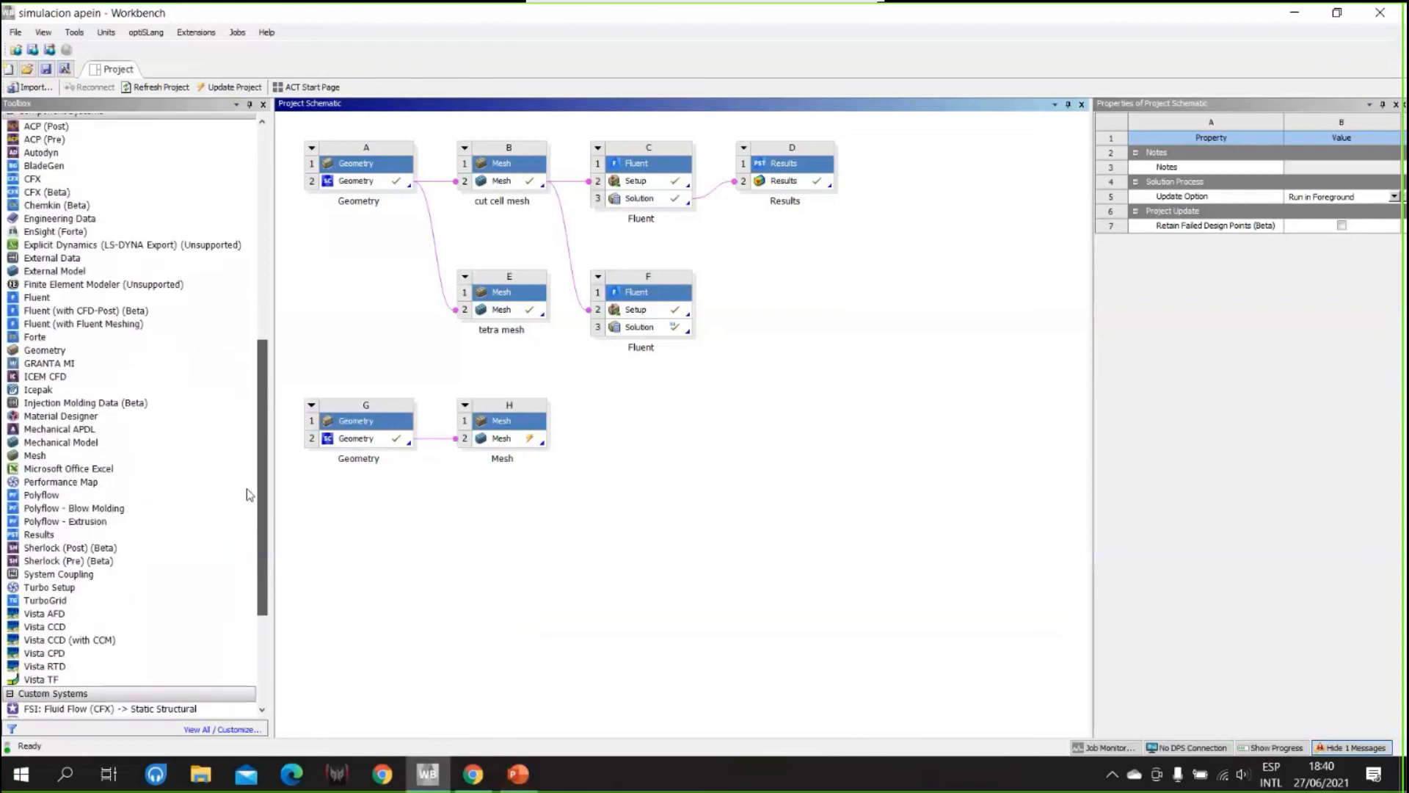
drag(39, 534, 793, 319)
click(925, 460)
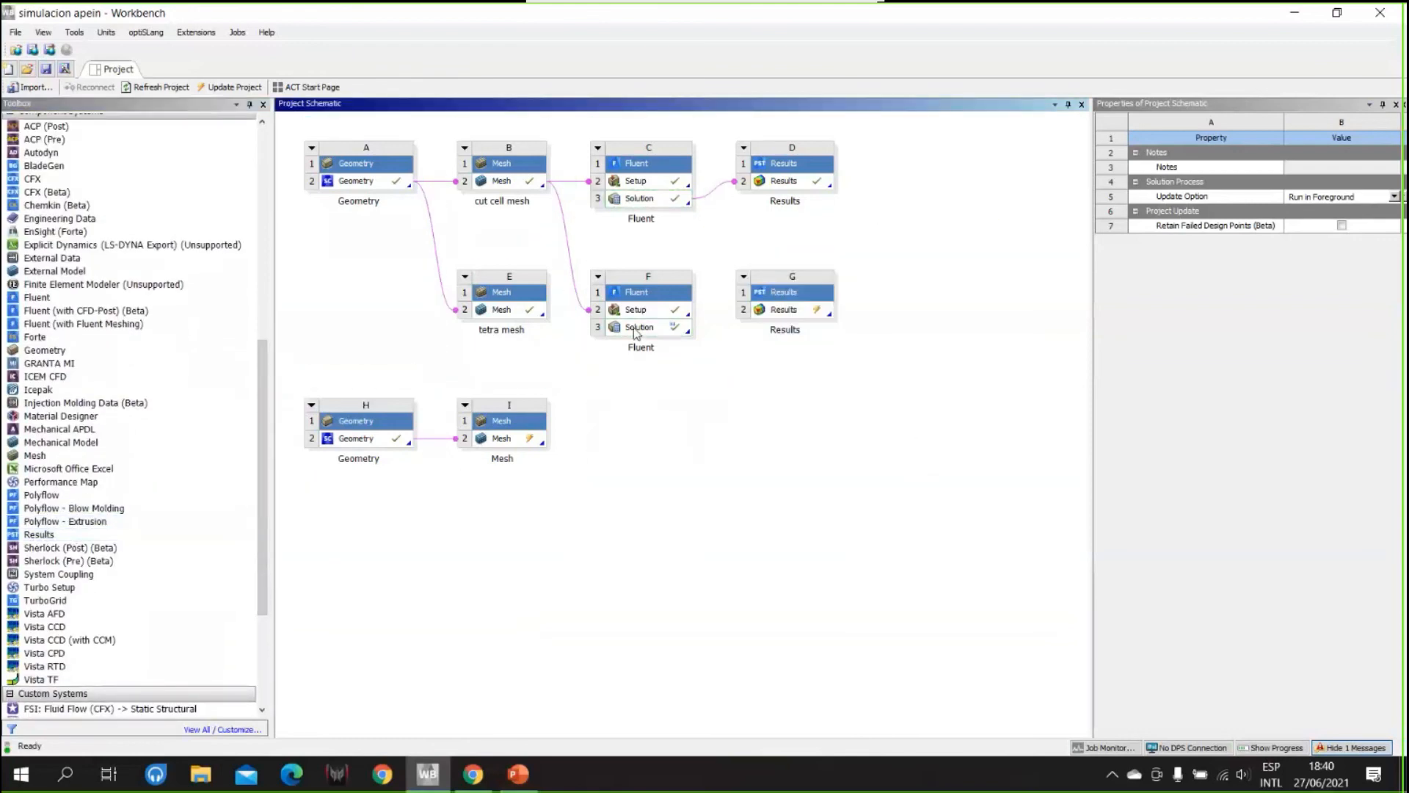
drag(655, 336, 781, 317)
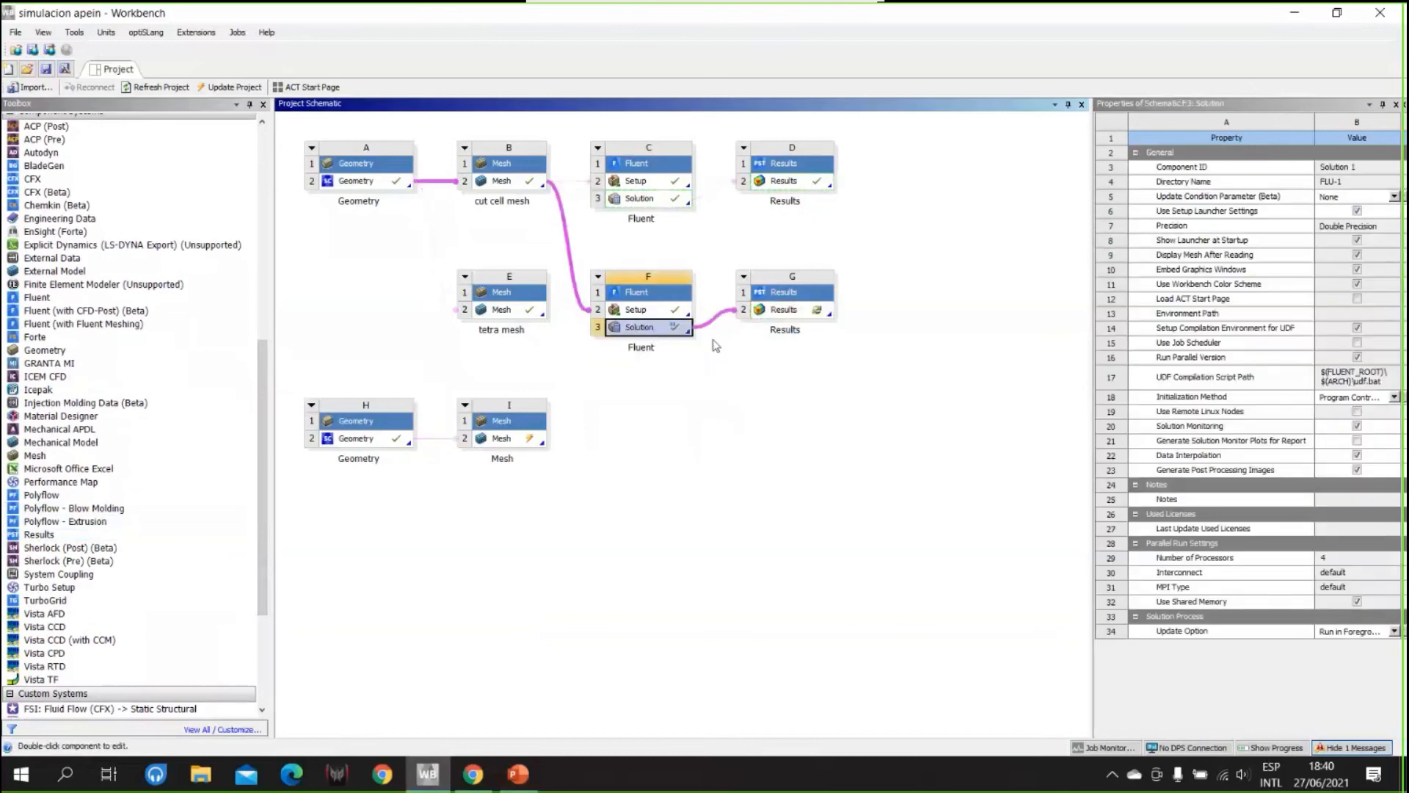
click(872, 439)
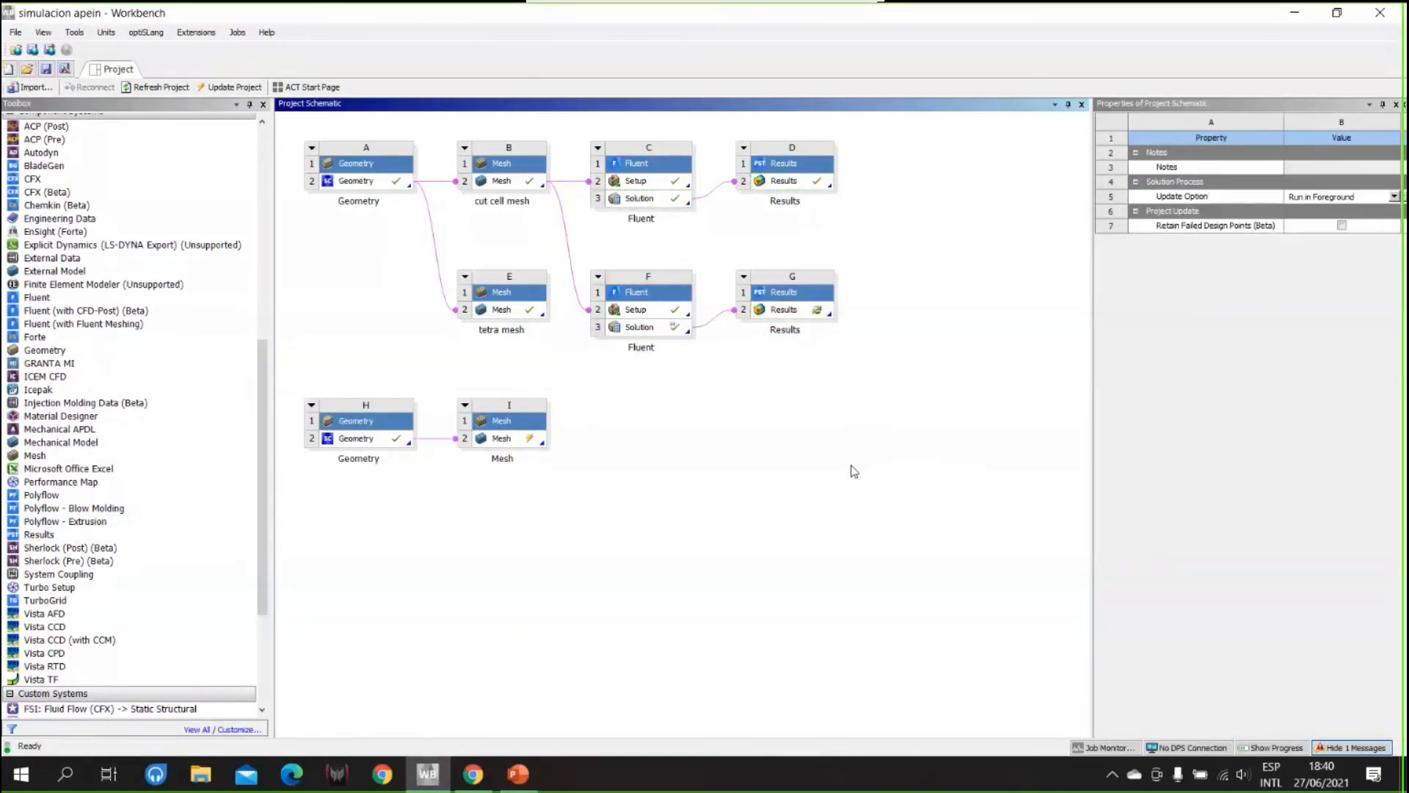
- Open the Results component linked to the first Fluent system in CFD-Post
click(789, 183)
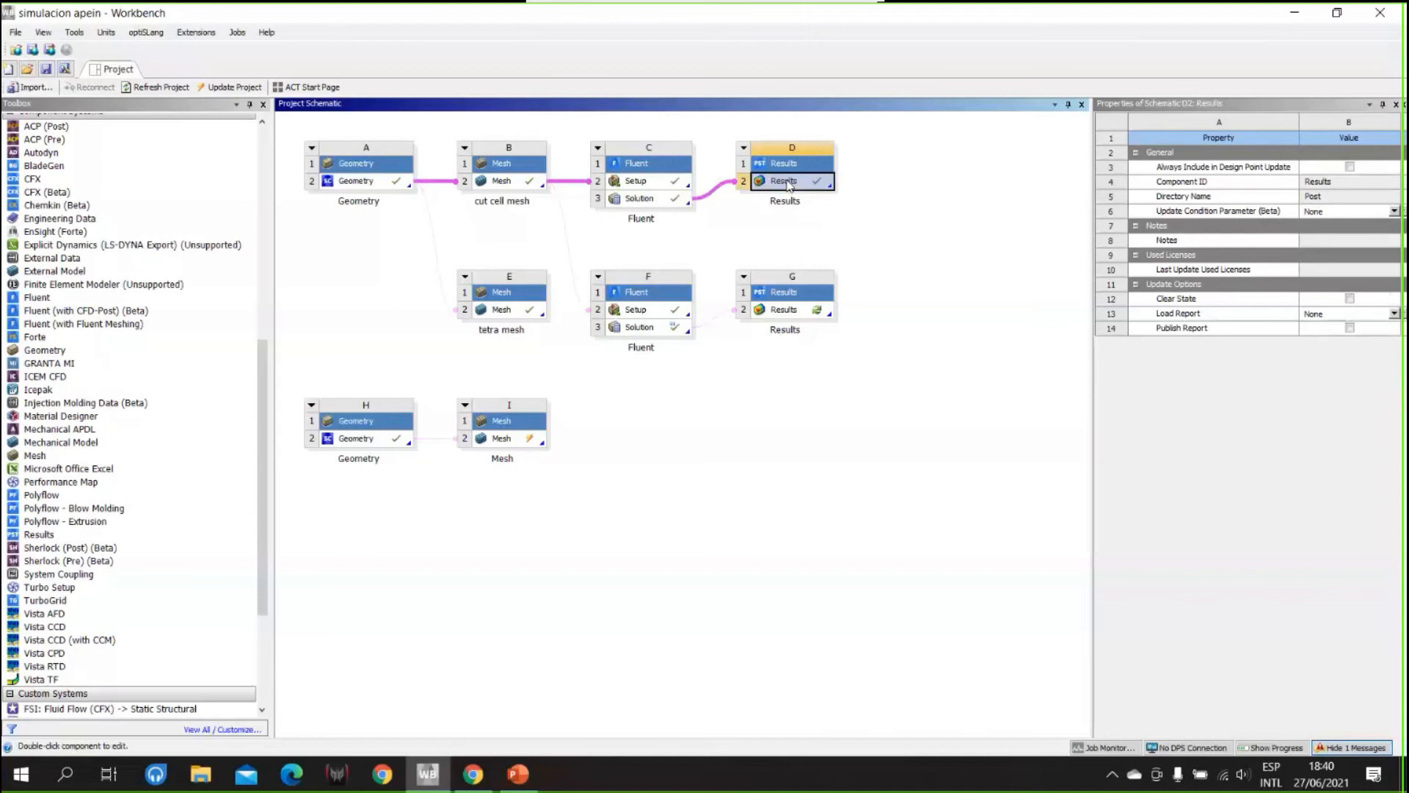
double_click(789, 183)
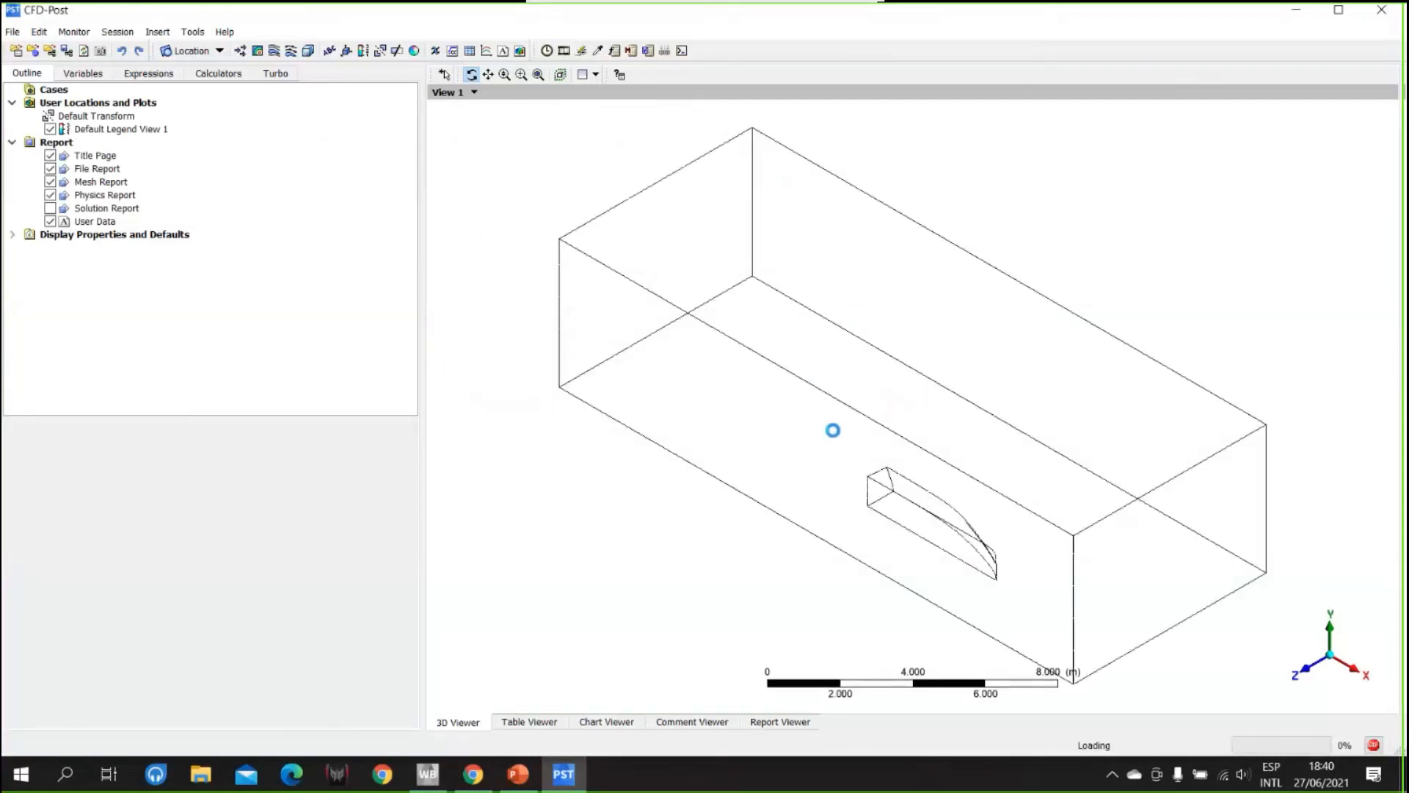
mouse_move(888, 393)
mouse_down()
mouse_move(918, 355)
mouse_move(910, 323)
mouse_move(911, 389)
mouse_up()
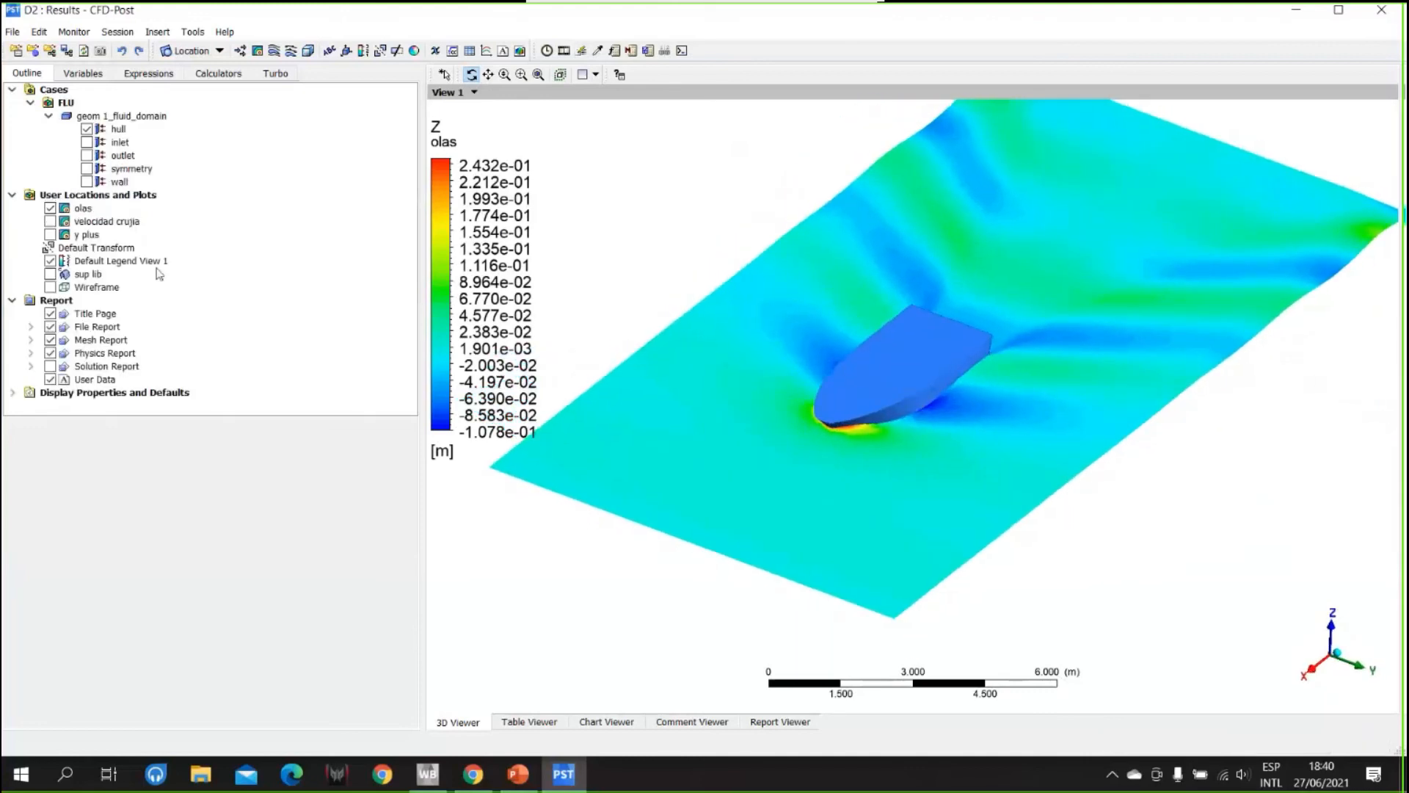
- Examine the olas free-surface elevation contour around the hull's bow, side and stern
click(489, 75)
drag(875, 351, 878, 411)
scroll(887, 416, up, 4)
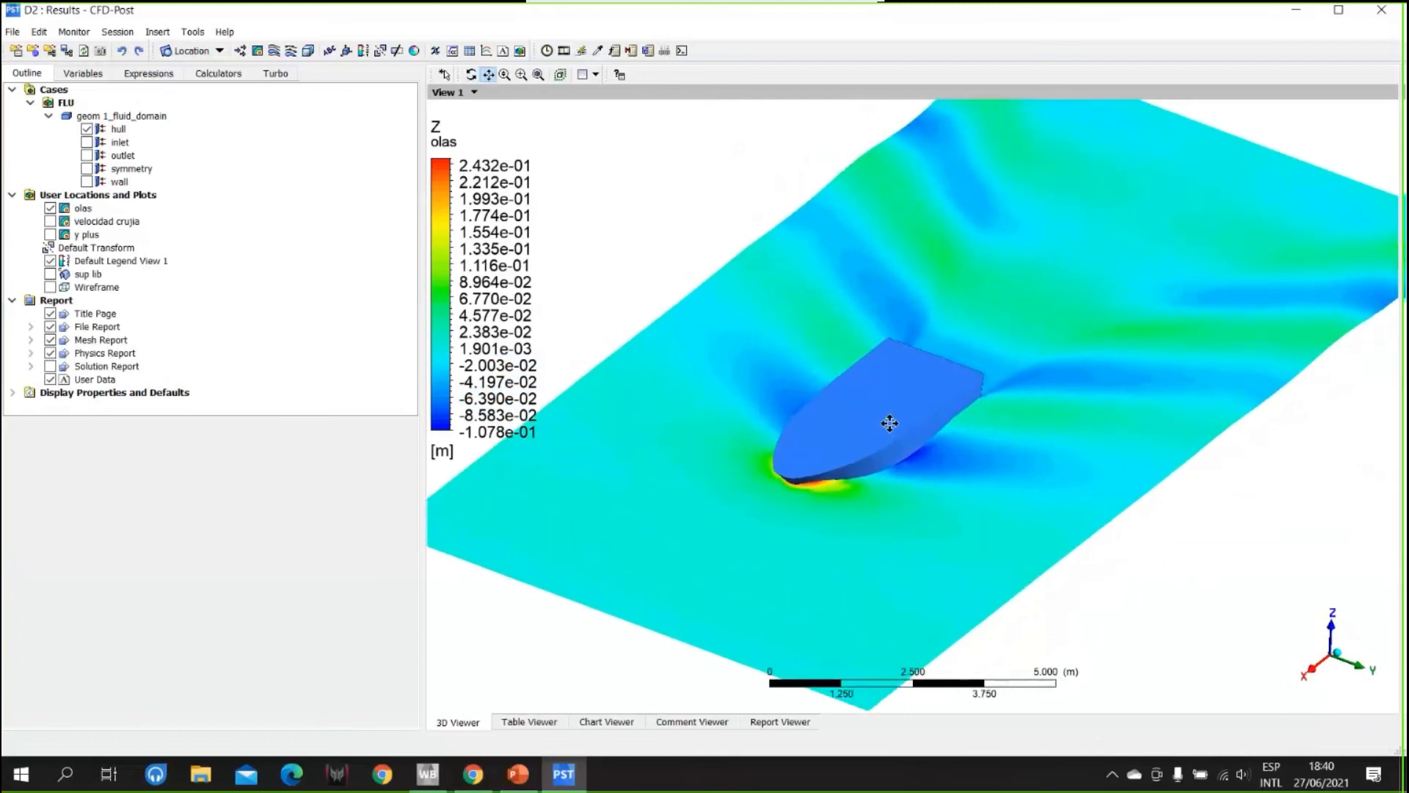
scroll(892, 437, up, 4)
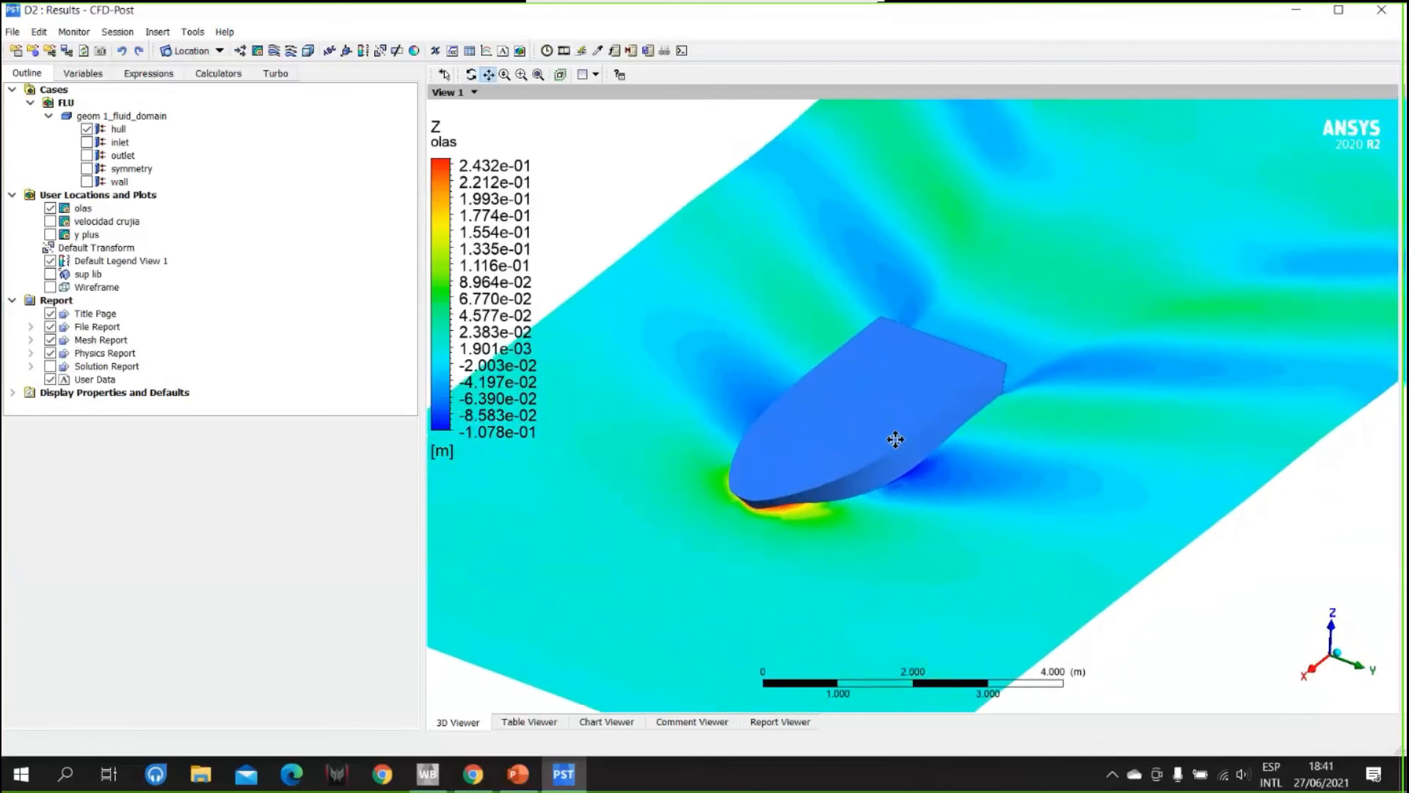
middle_drag(887, 381, 658, 355)
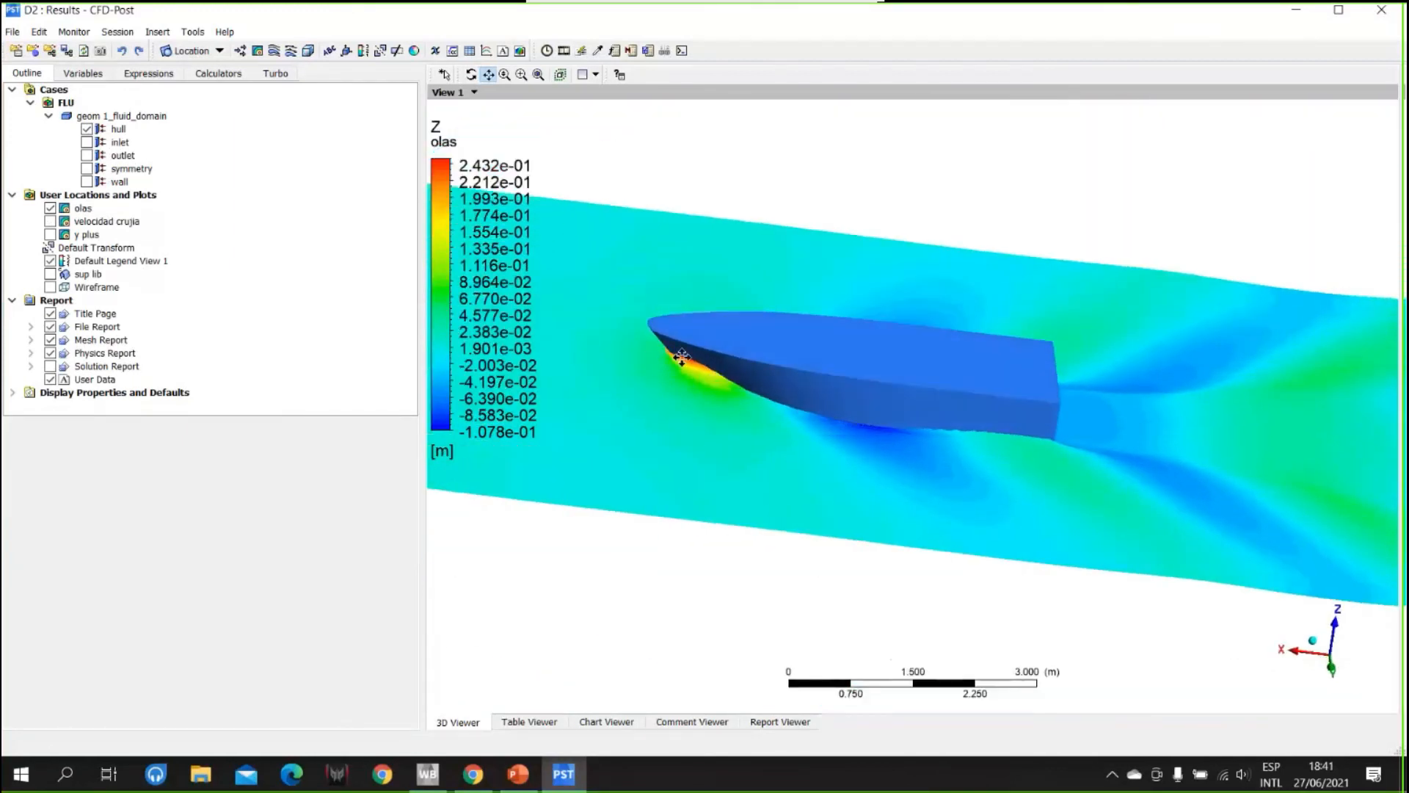
middle_drag(868, 335, 896, 419)
drag(896, 419, 912, 340)
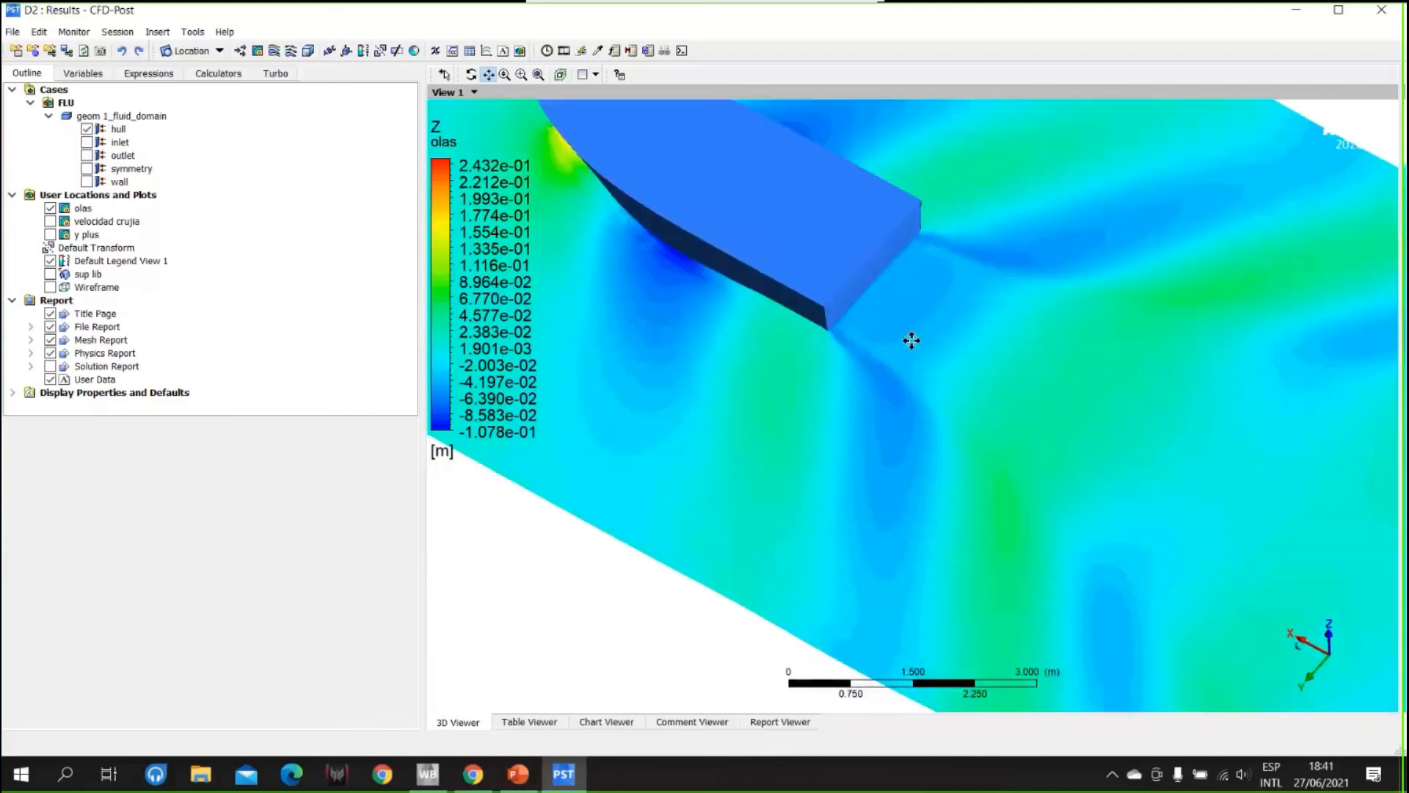
middle_drag(964, 404, 967, 376)
scroll(962, 384, down, 3)
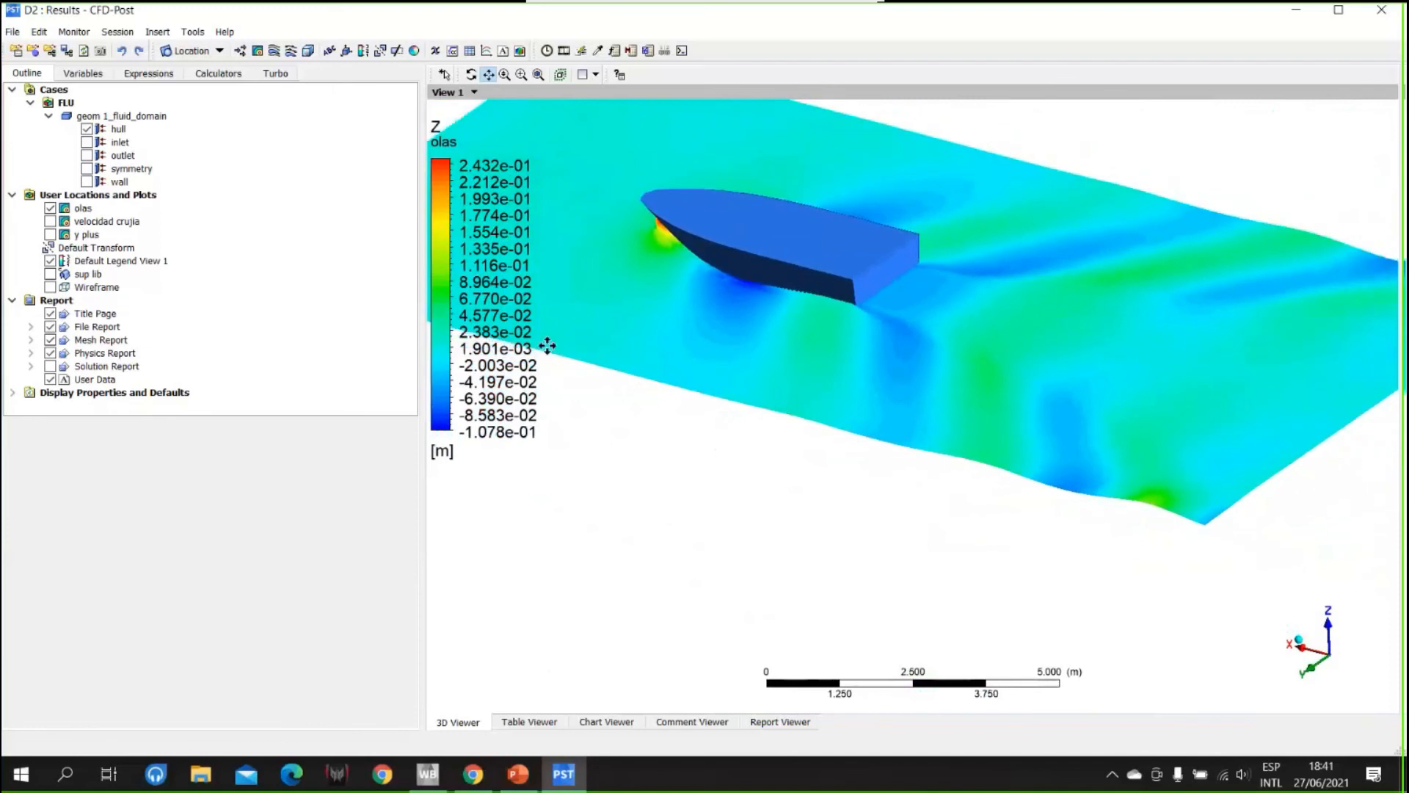
- Hide the olas contour, show the velocidad crujia contour, and orient the view along the Y axis
click(49, 209)
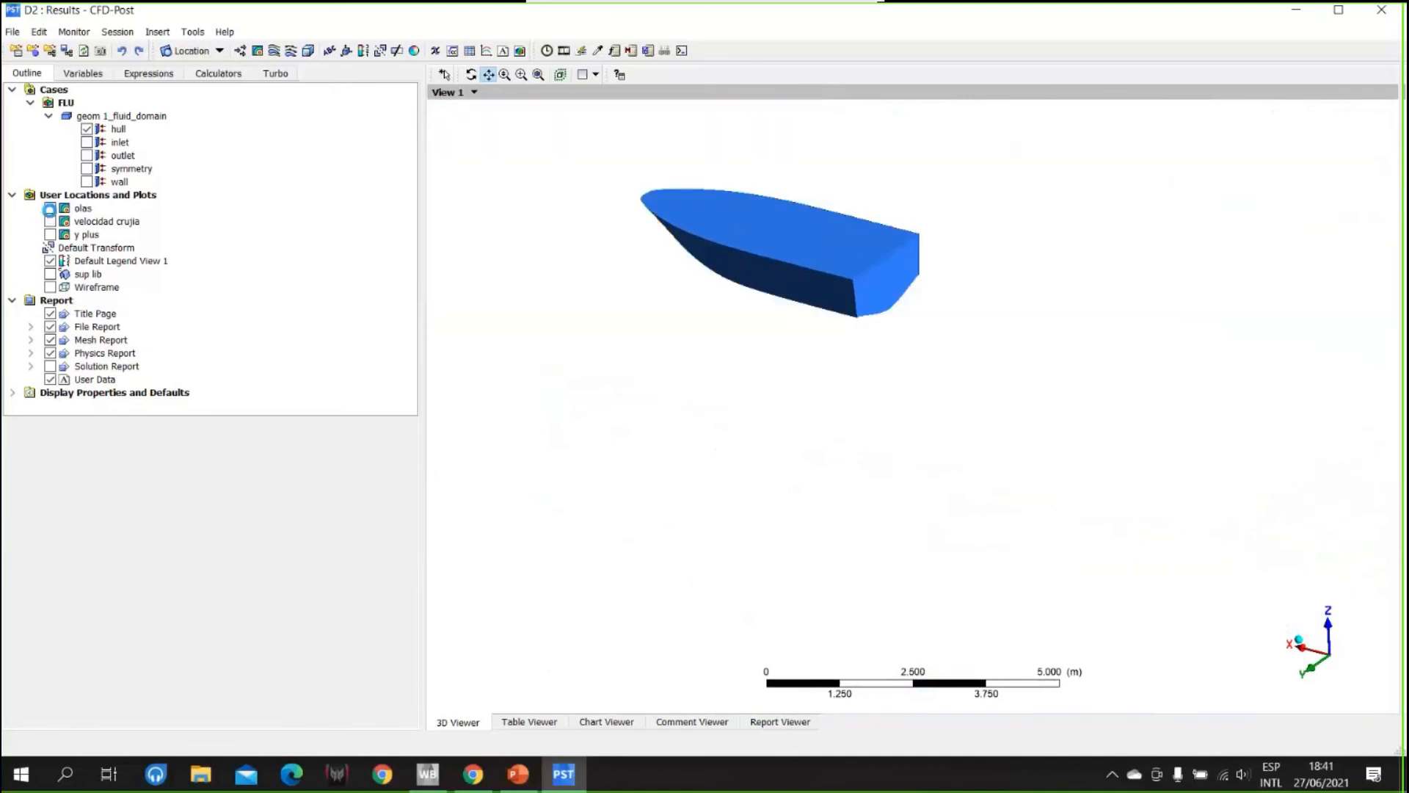
click(50, 221)
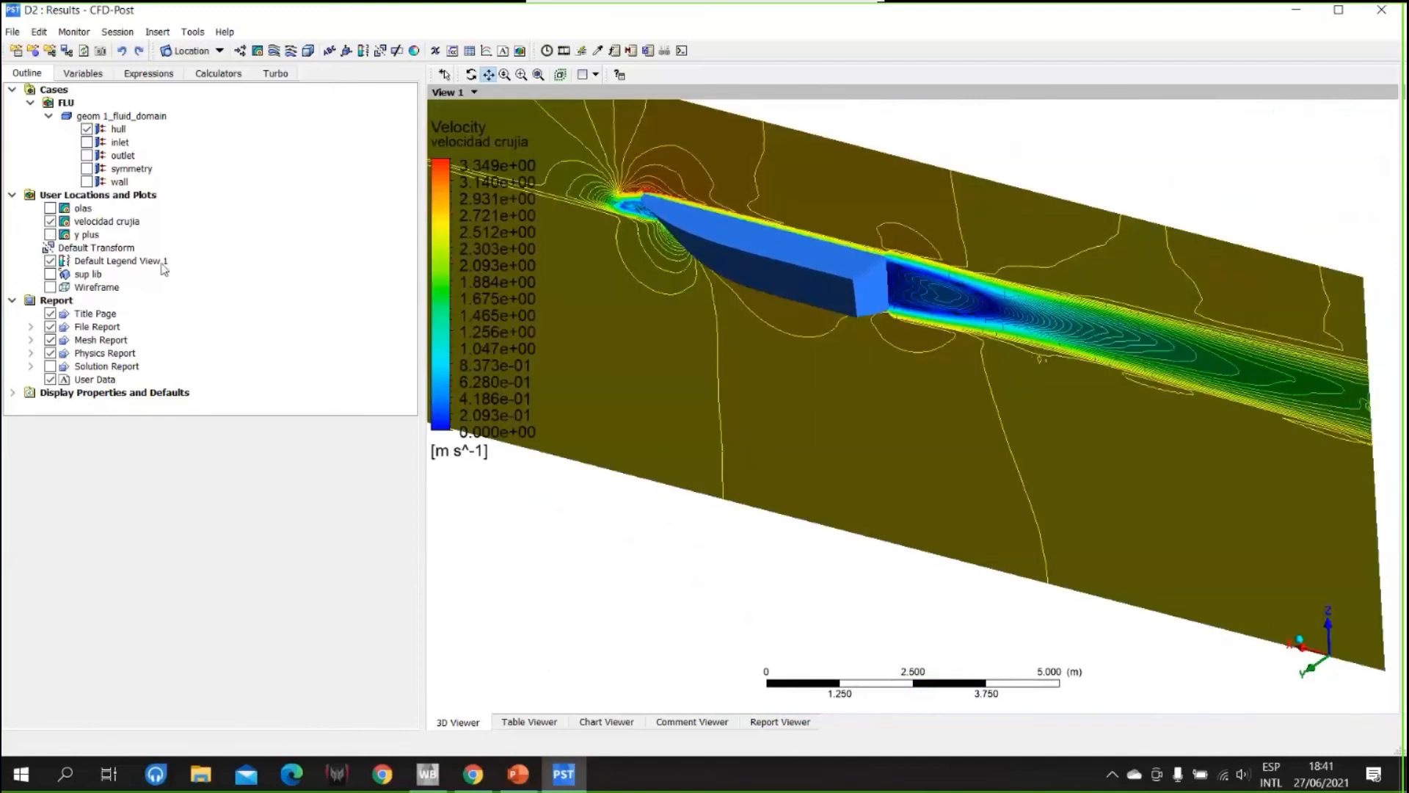
click(1314, 669)
- Examine the velocidad crujia contour from the hull's bow down to and along the lower edge of the domain
drag(808, 353, 965, 353)
scroll(866, 344, up, 3)
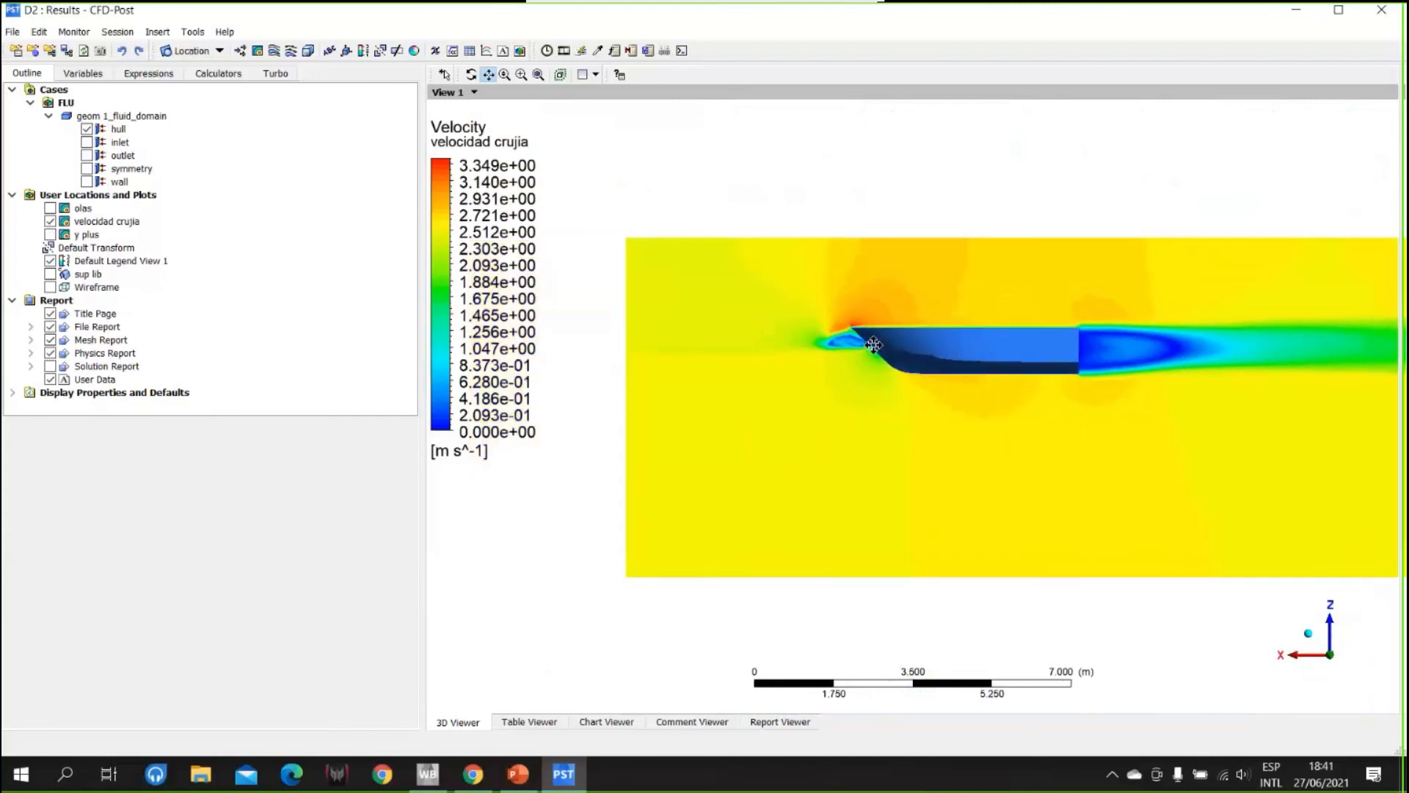
scroll(849, 356, up, 2)
scroll(844, 354, up, 3)
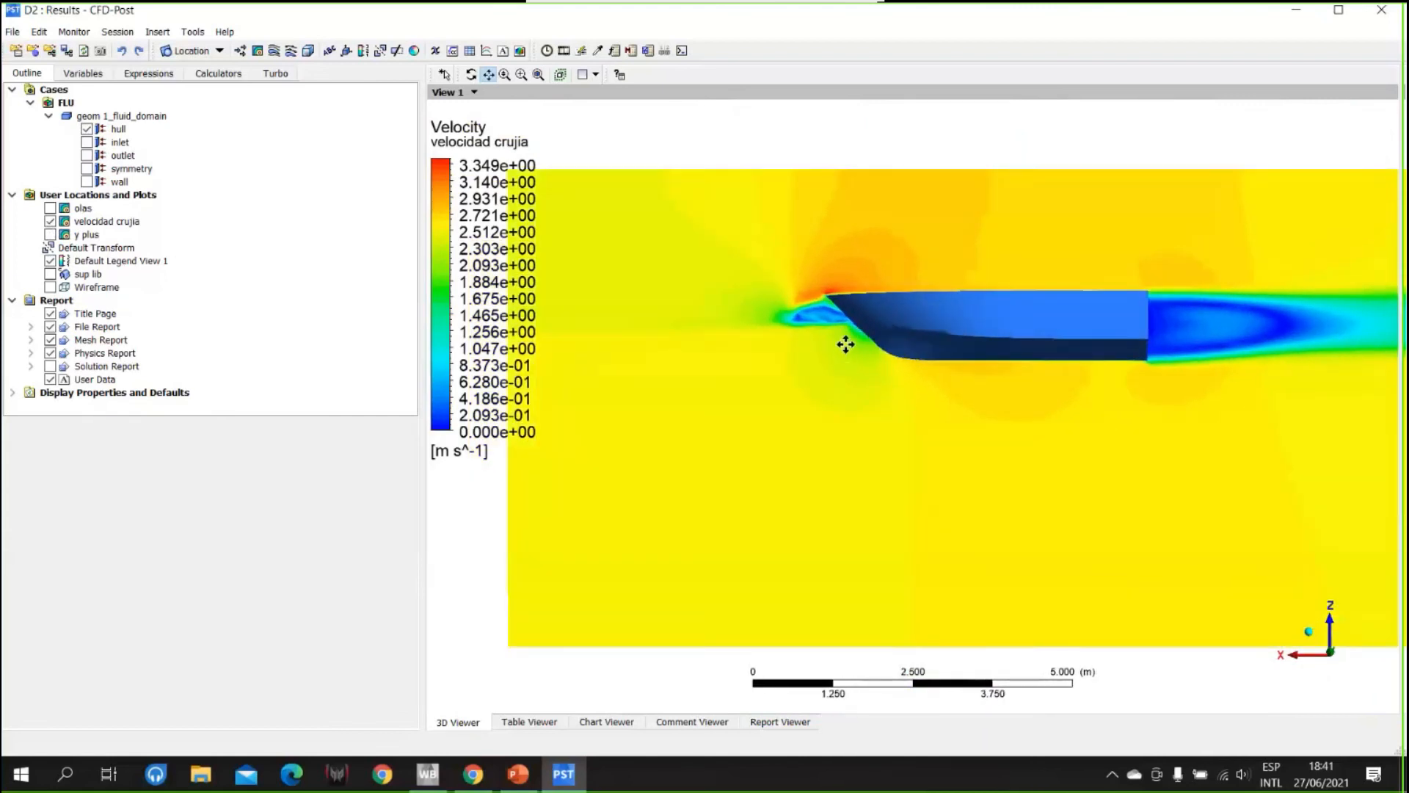
scroll(848, 334, up, 1)
drag(814, 443, 875, 305)
scroll(839, 387, up, 3)
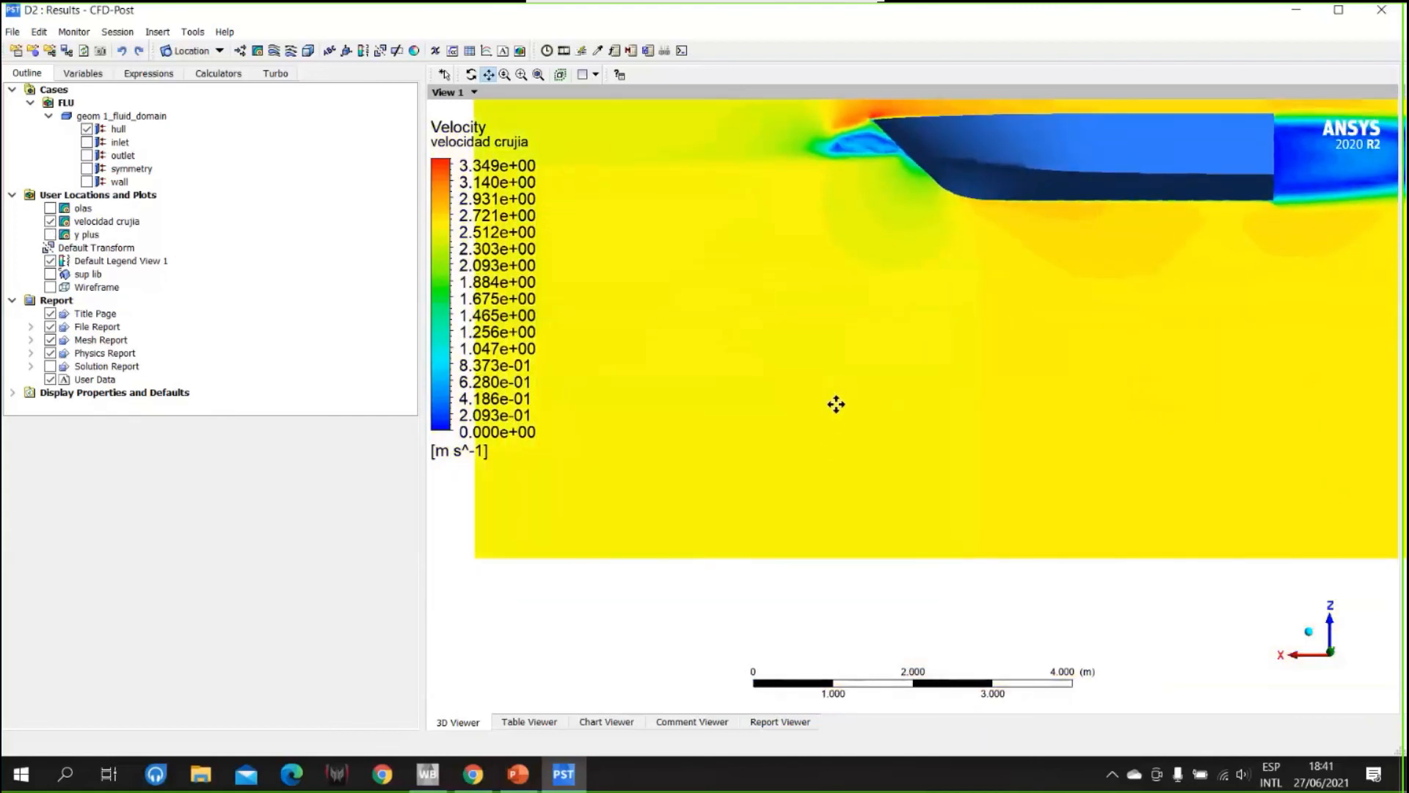
scroll(831, 433, up, 4)
drag(776, 541, 890, 381)
middle_drag(831, 392, 830, 390)
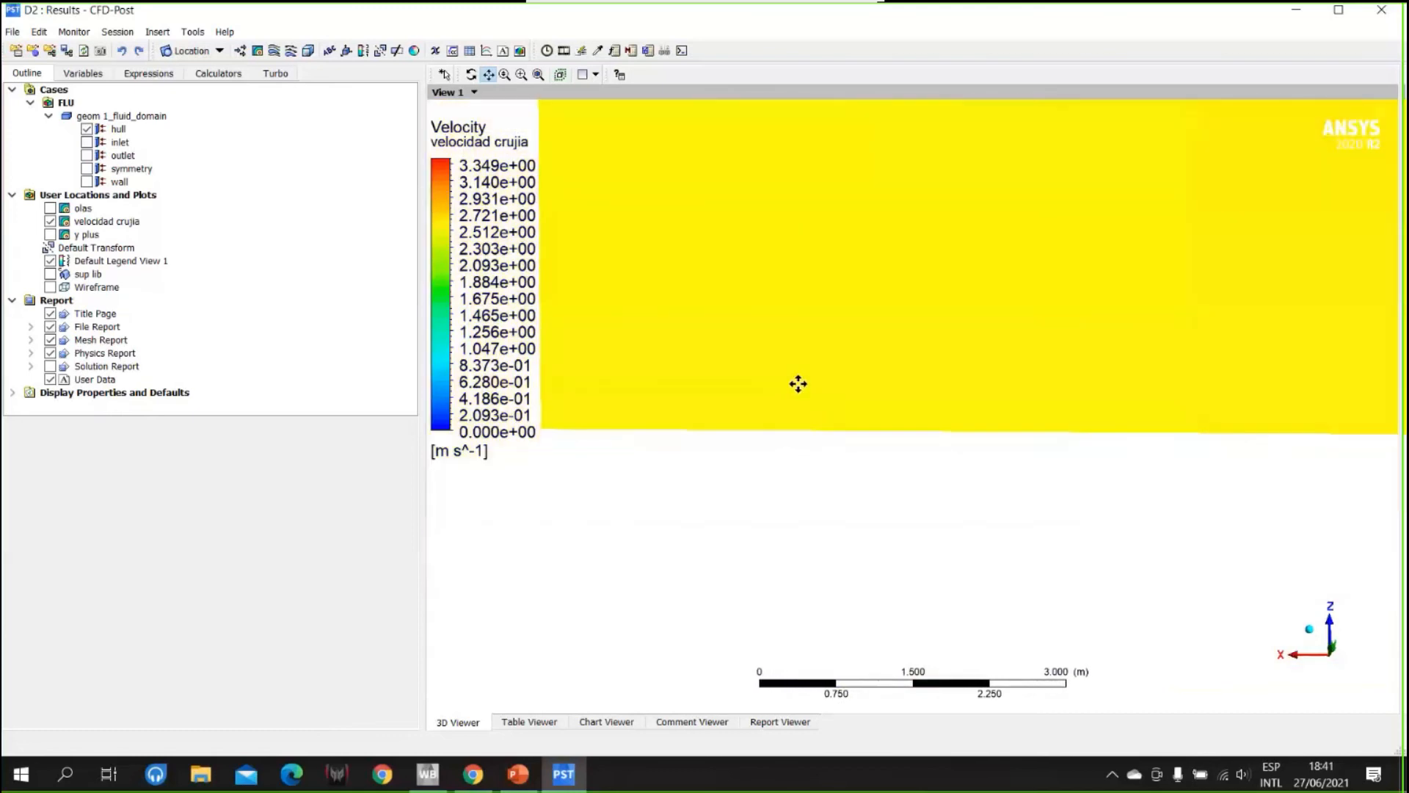
scroll(747, 353, up, 1)
scroll(747, 353, up, 1)
drag(737, 367, 919, 367)
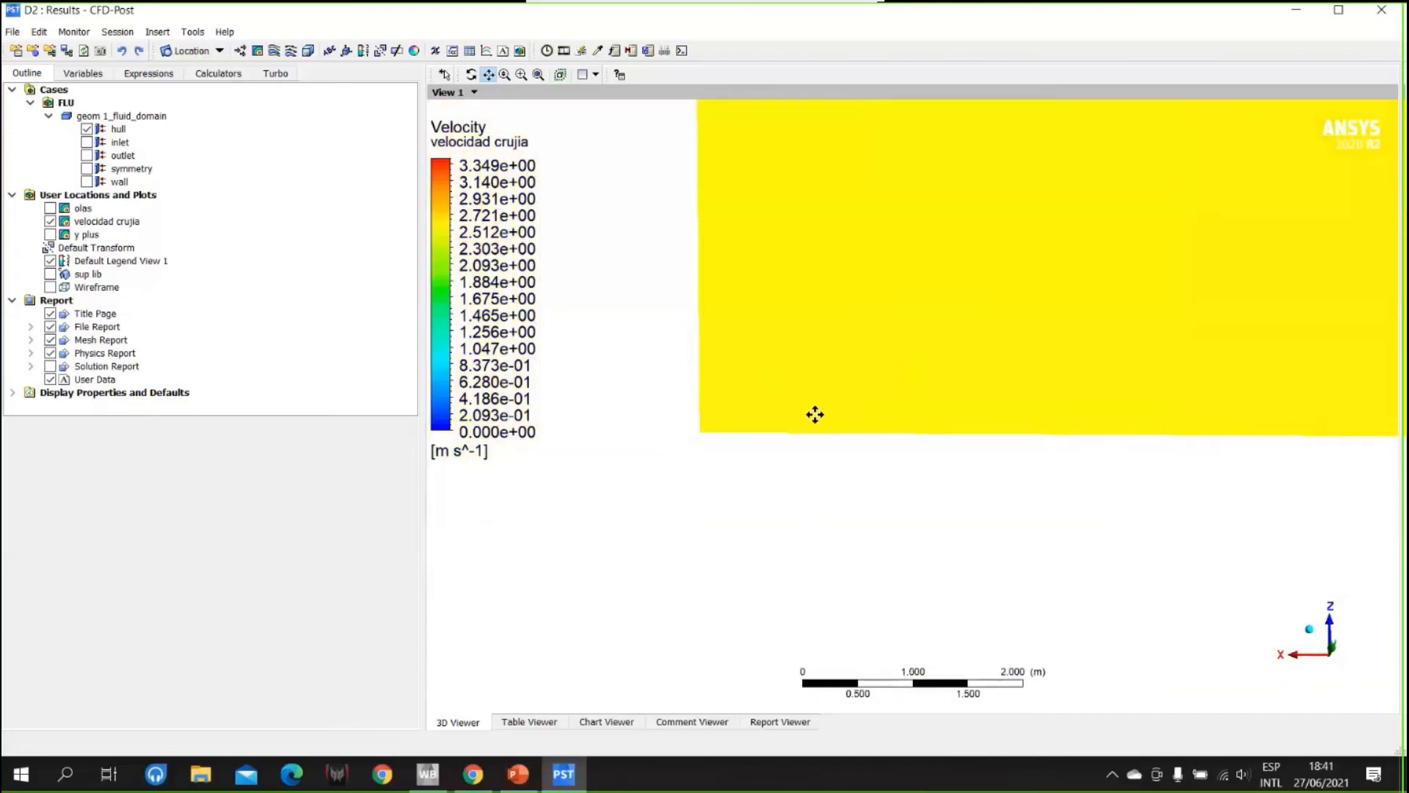
drag(762, 422, 578, 435)
drag(960, 422, 767, 445)
drag(986, 425, 762, 449)
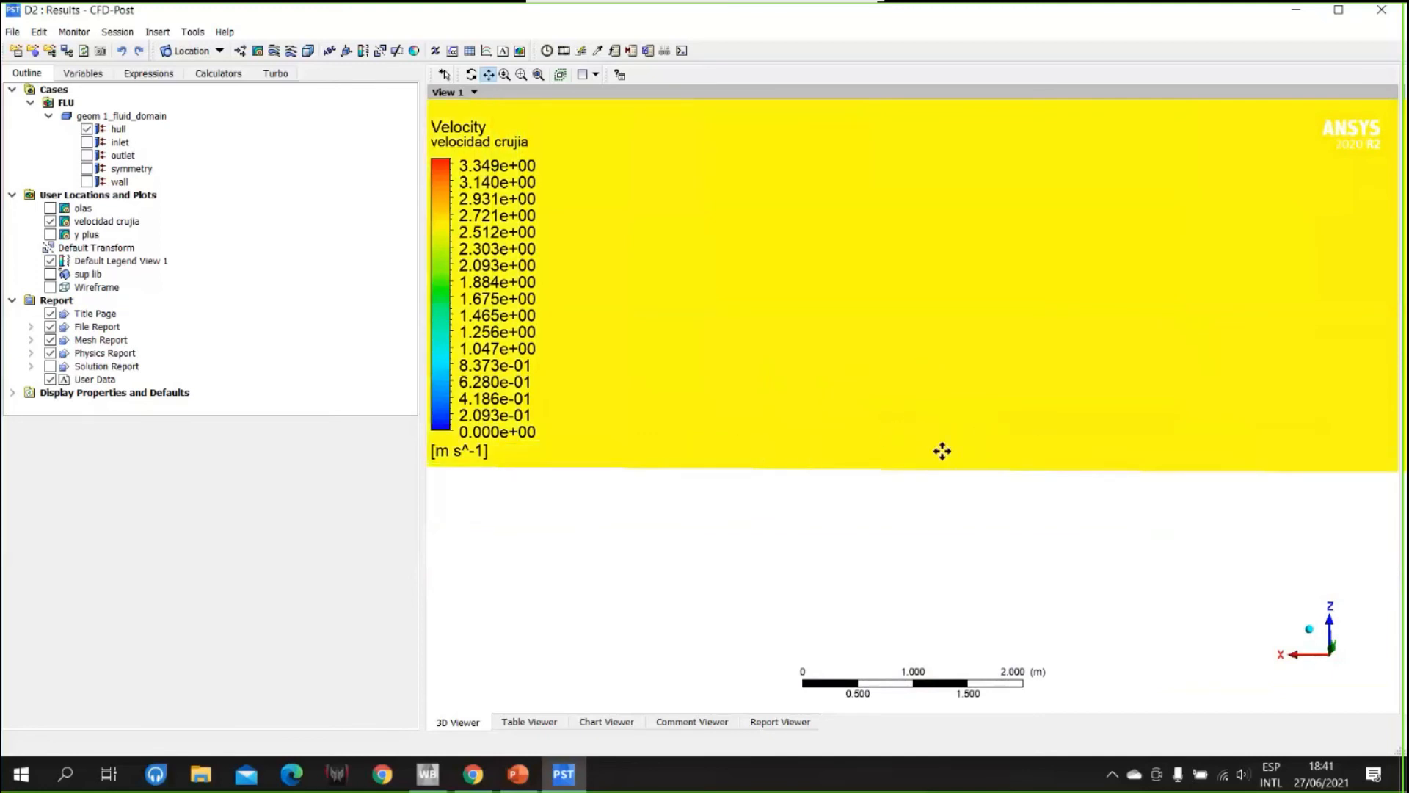
drag(1178, 415, 839, 395)
drag(1123, 443, 991, 480)
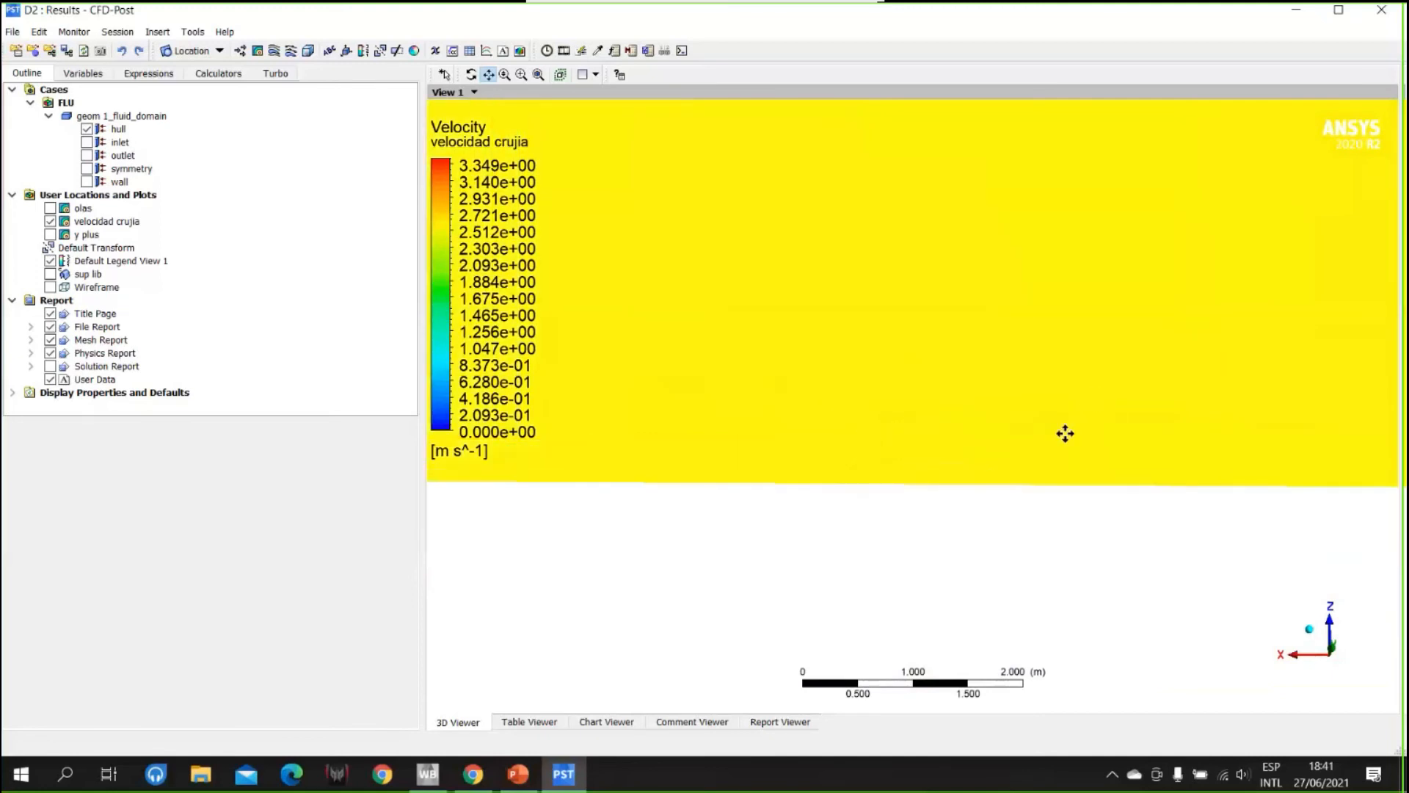
drag(1206, 356, 979, 472)
- Inspect the velocidad crujia contour close up along the bottom of the hull, near the wall
scroll(1004, 425, down, 3)
drag(864, 329, 1028, 468)
drag(468, 308, 885, 391)
scroll(884, 390, up, 5)
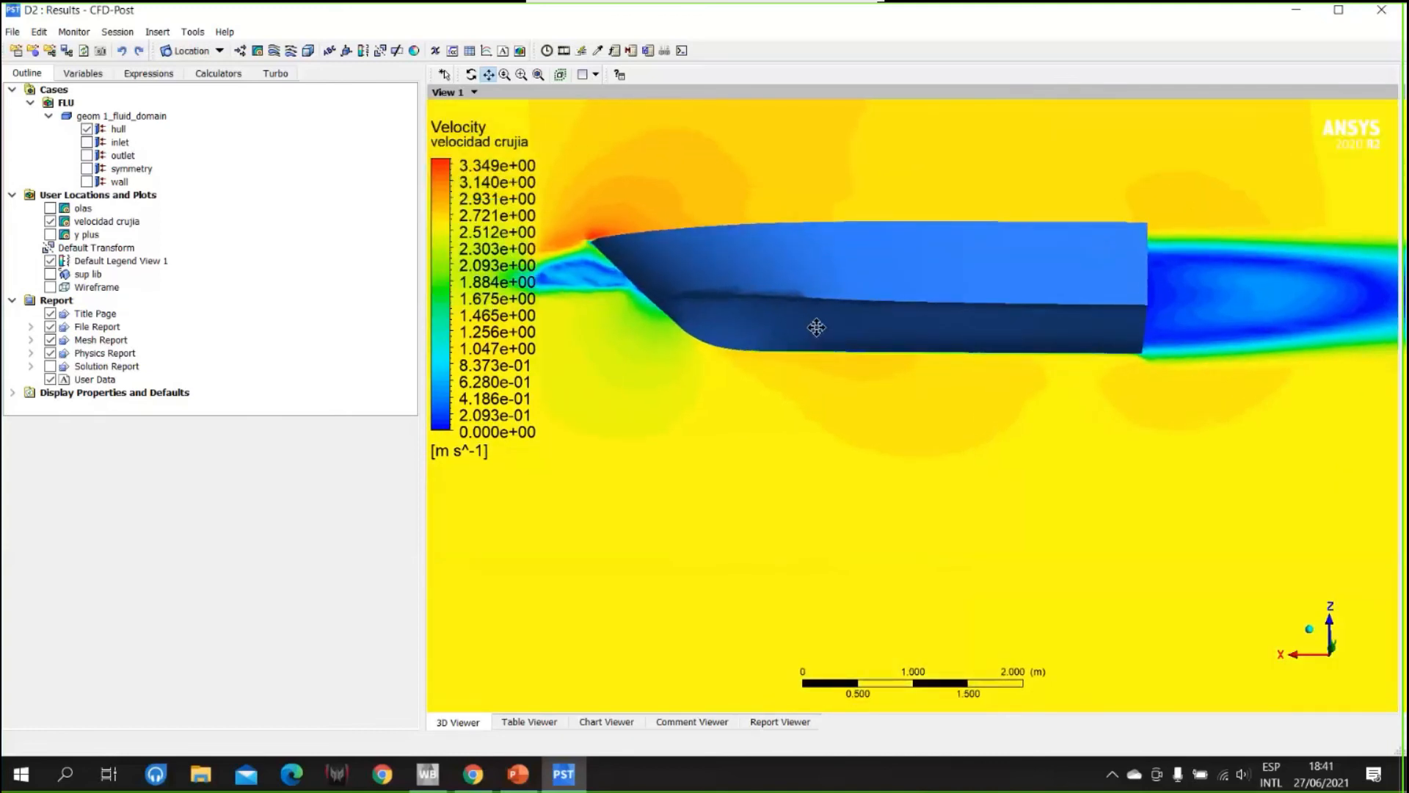
scroll(710, 315, up, 6)
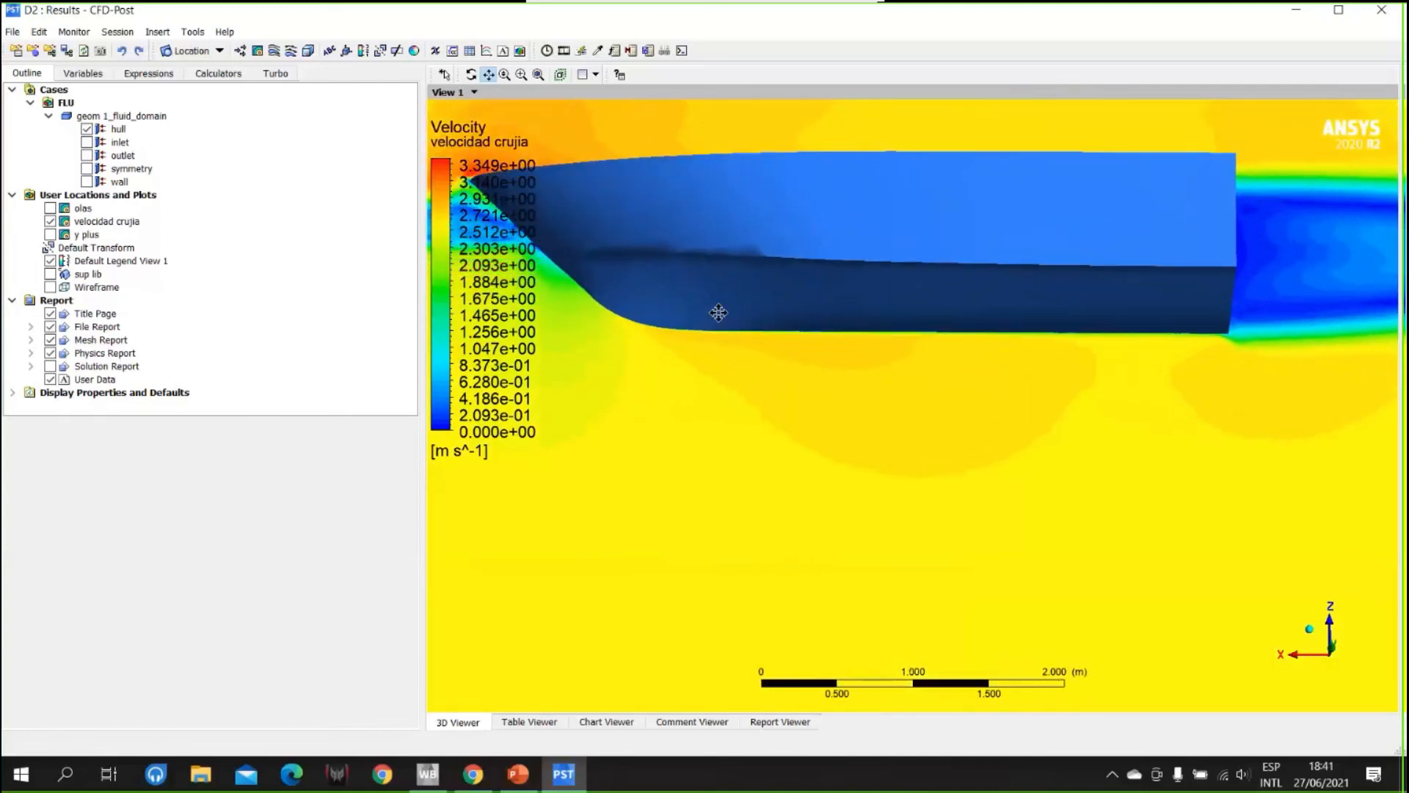
scroll(731, 312, up, 4)
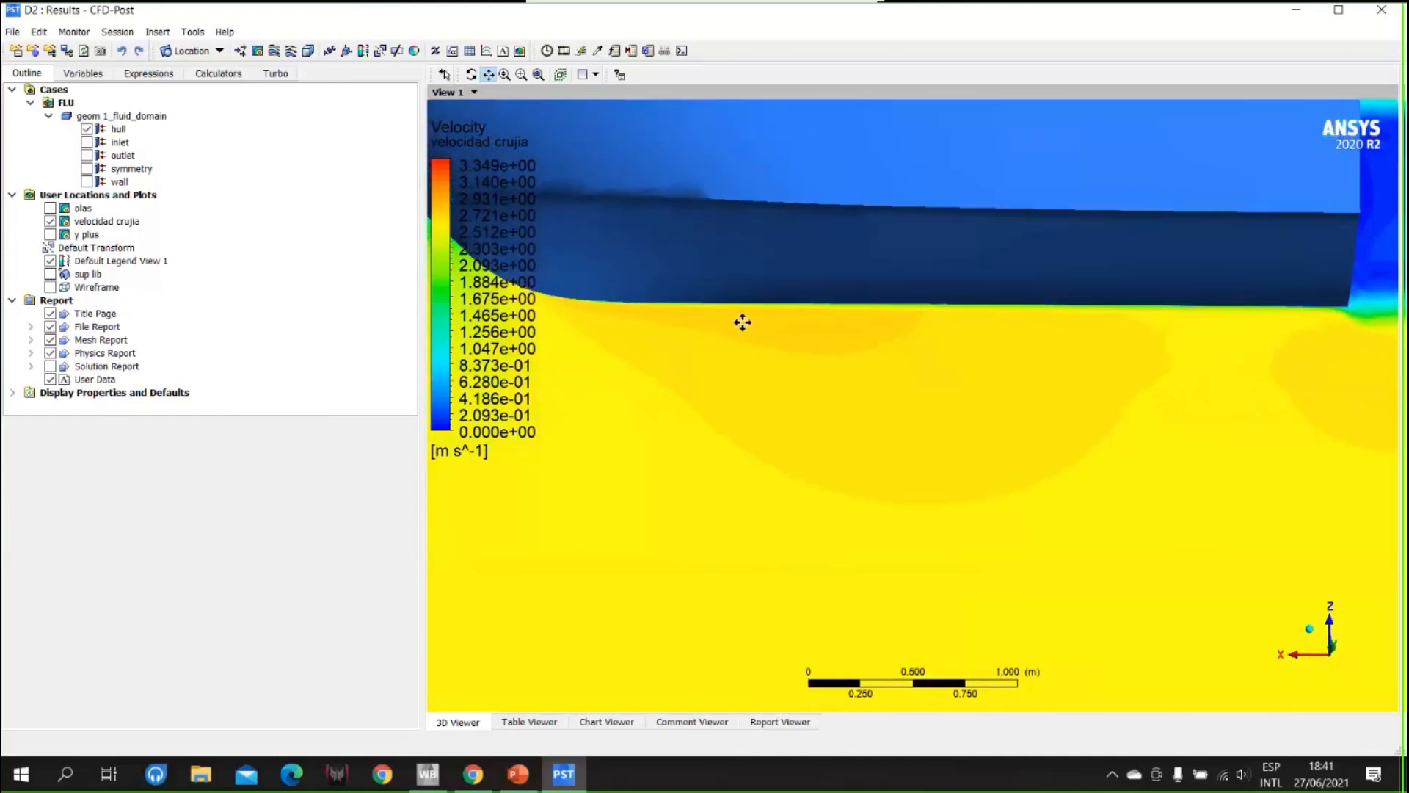
drag(742, 321, 843, 436)
scroll(843, 436, up, 4)
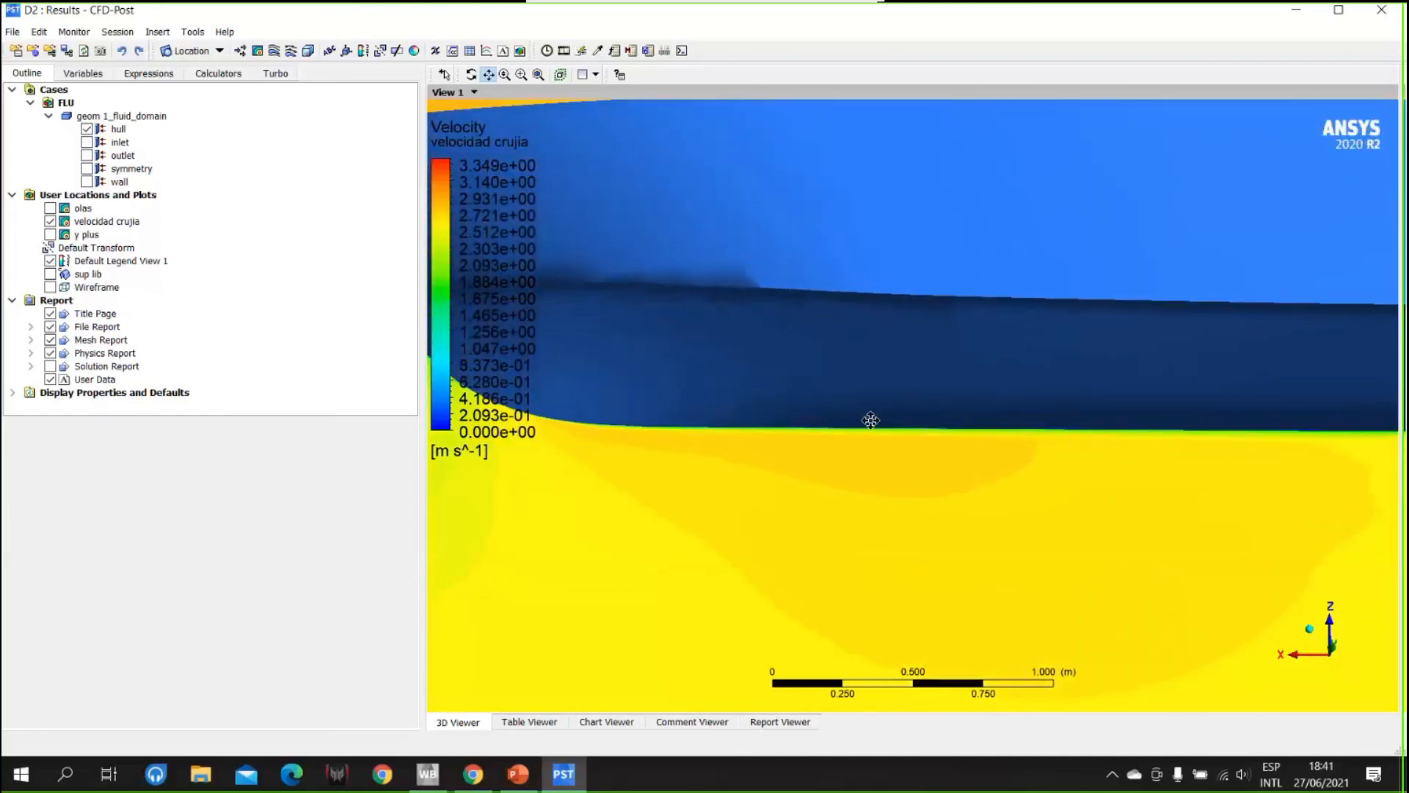
scroll(879, 429, up, 1)
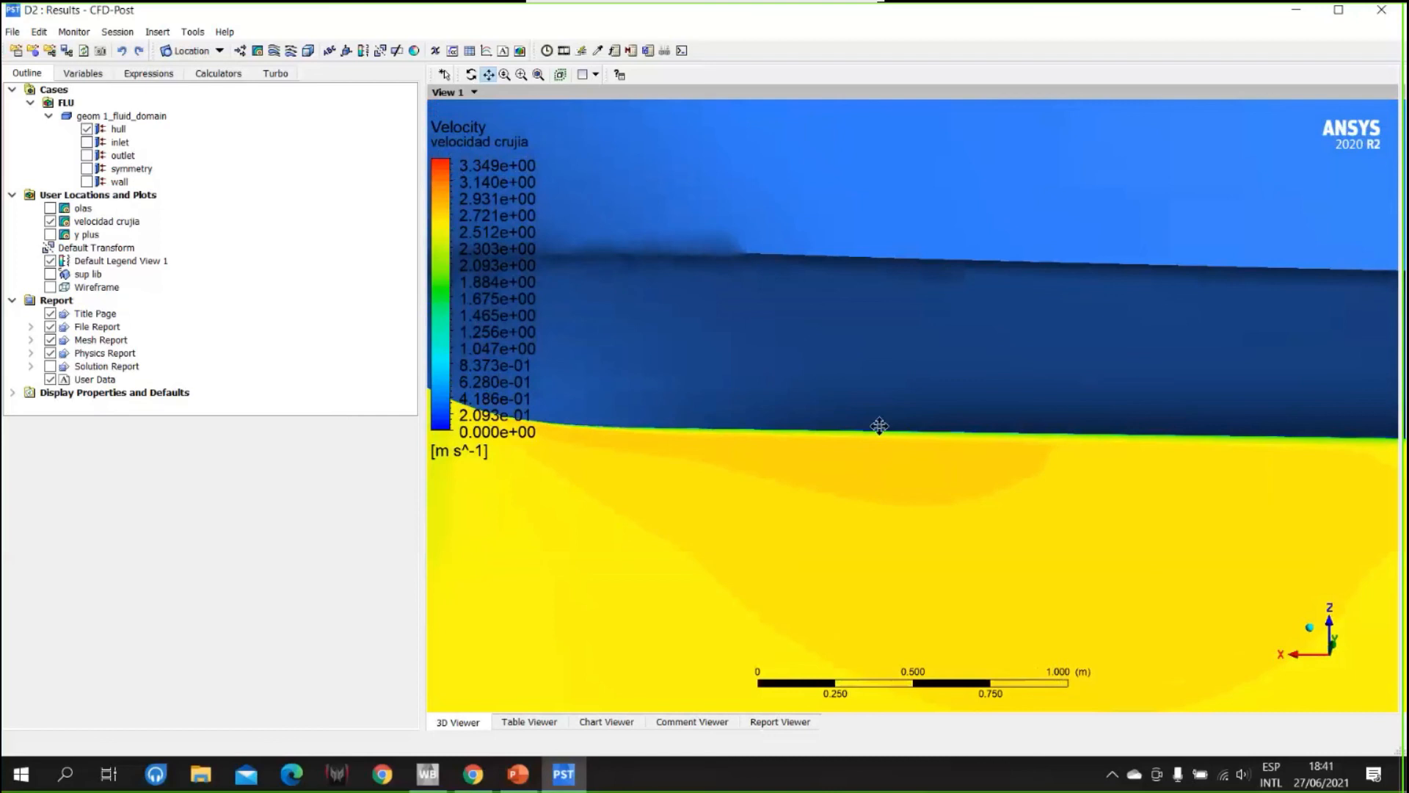
- Examine the velocidad crujia contour from the hull's bottom out to the bow, the wake and the whole symmetry plane
scroll(879, 426, up, 3)
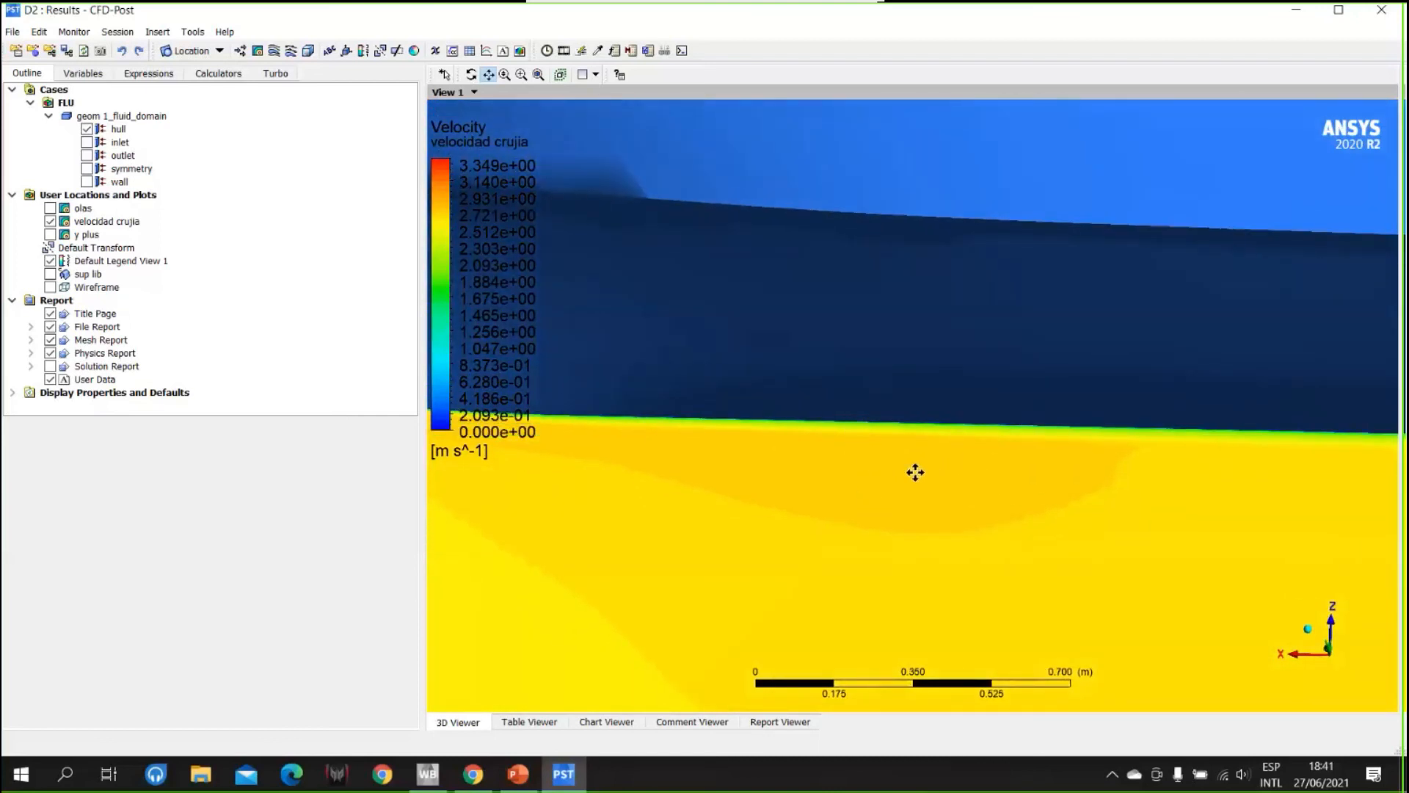
scroll(911, 471, down, 4)
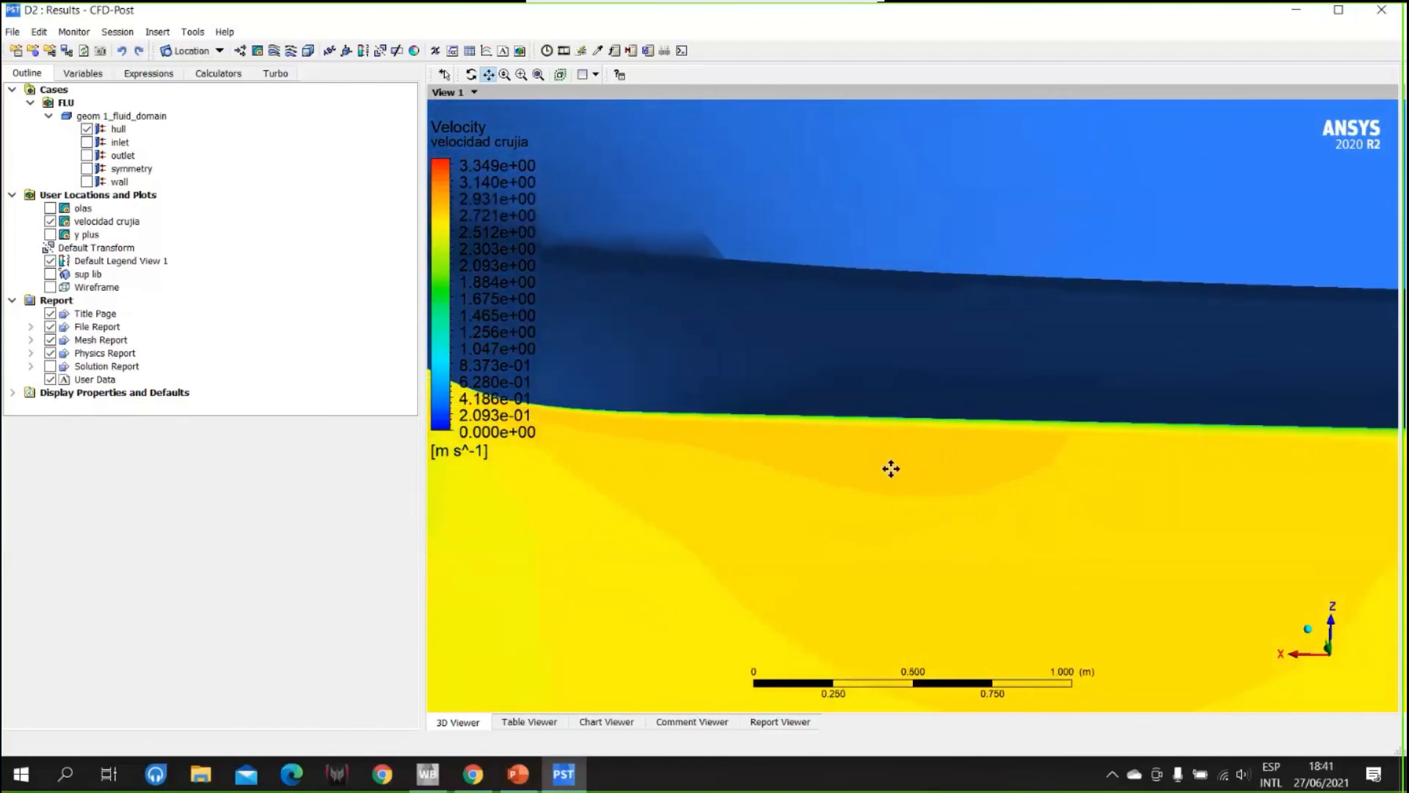
scroll(890, 468, down, 4)
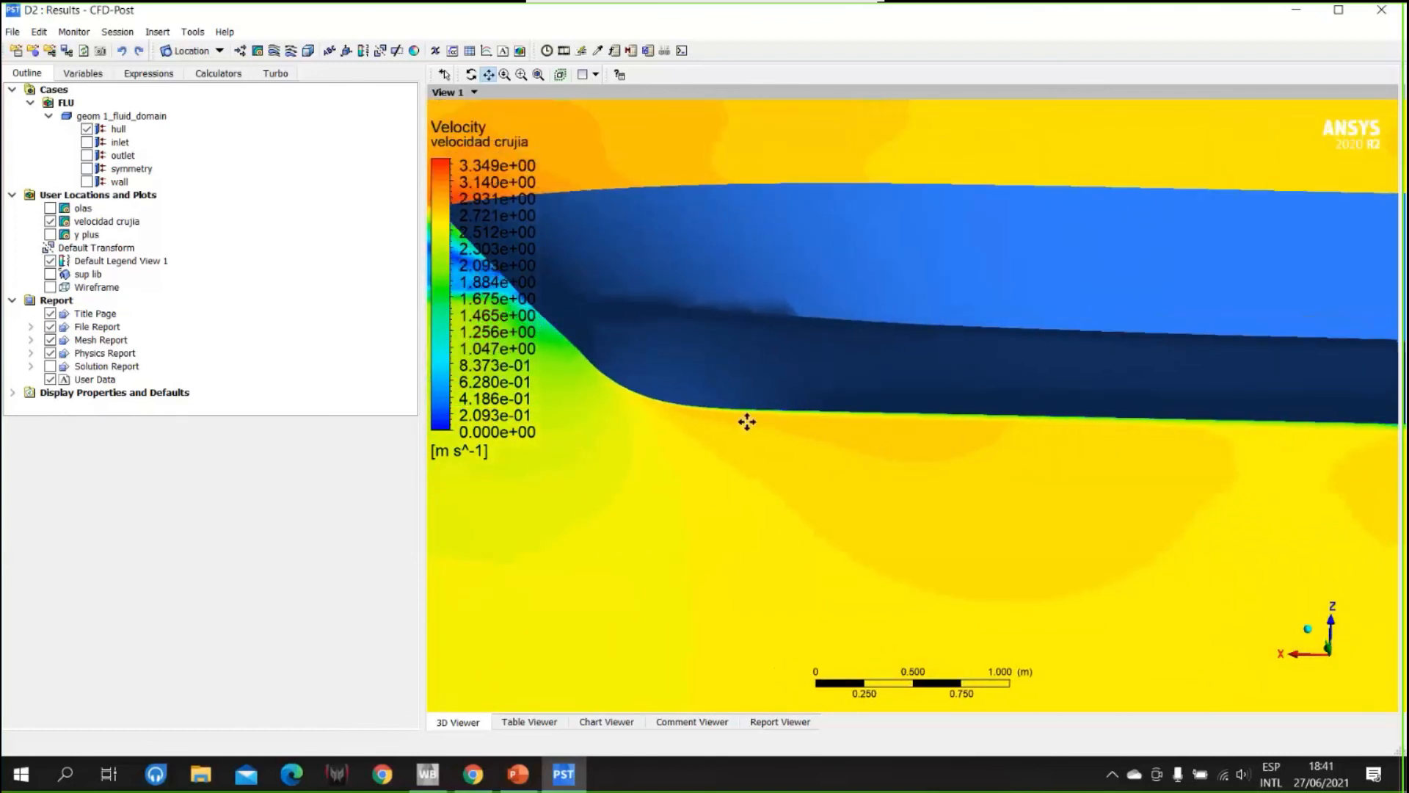
scroll(747, 421, down, 4)
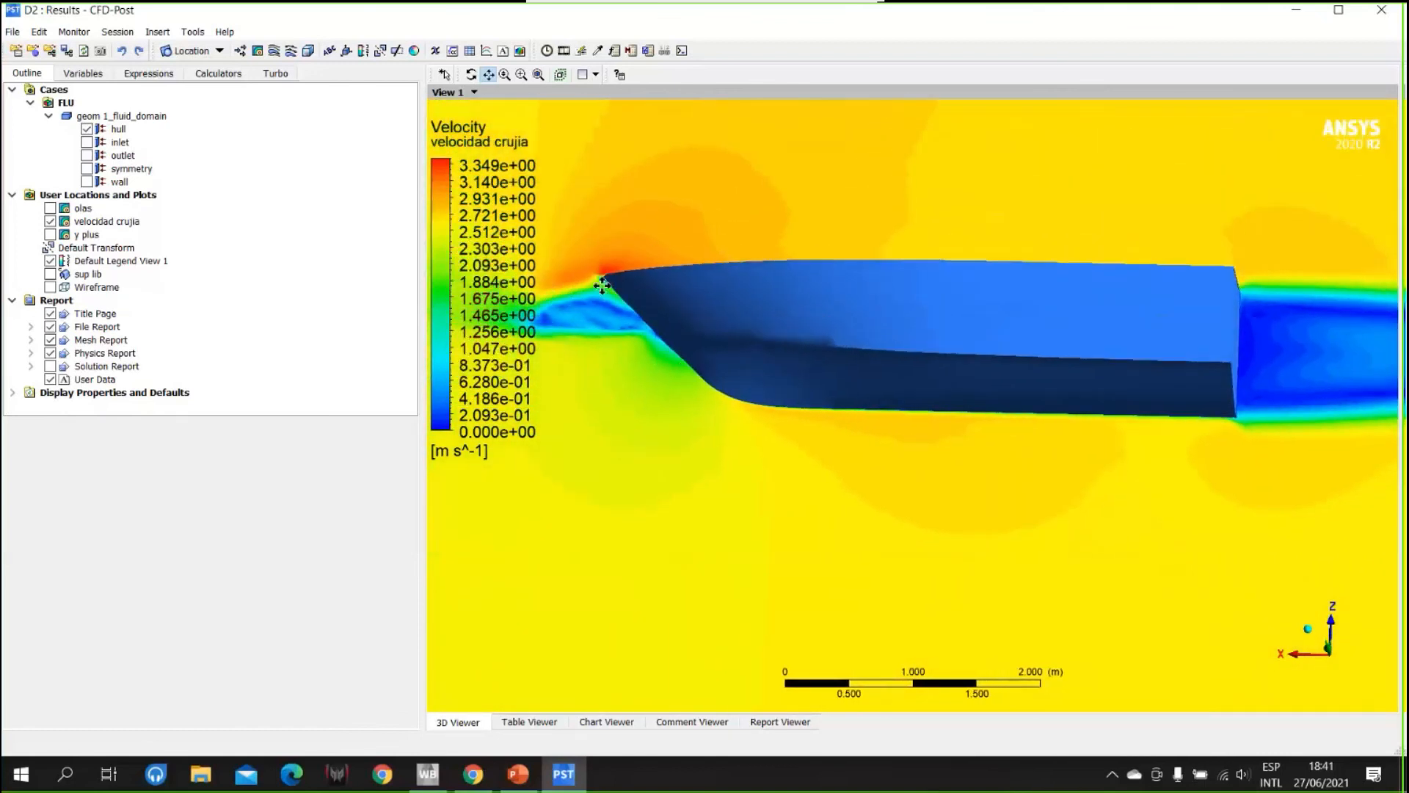
middle_drag(834, 311, 991, 371)
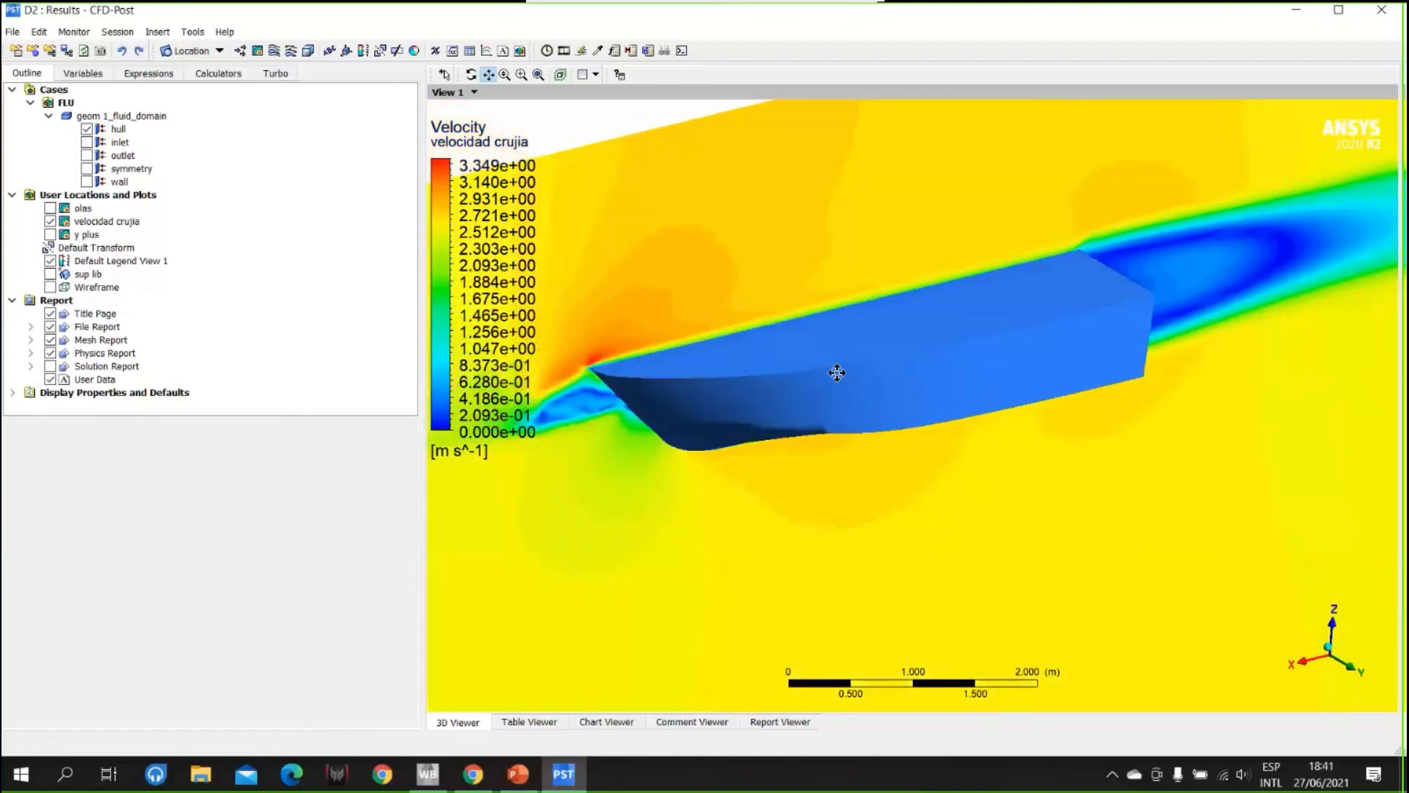
drag(843, 386, 922, 289)
scroll(921, 289, down, 2)
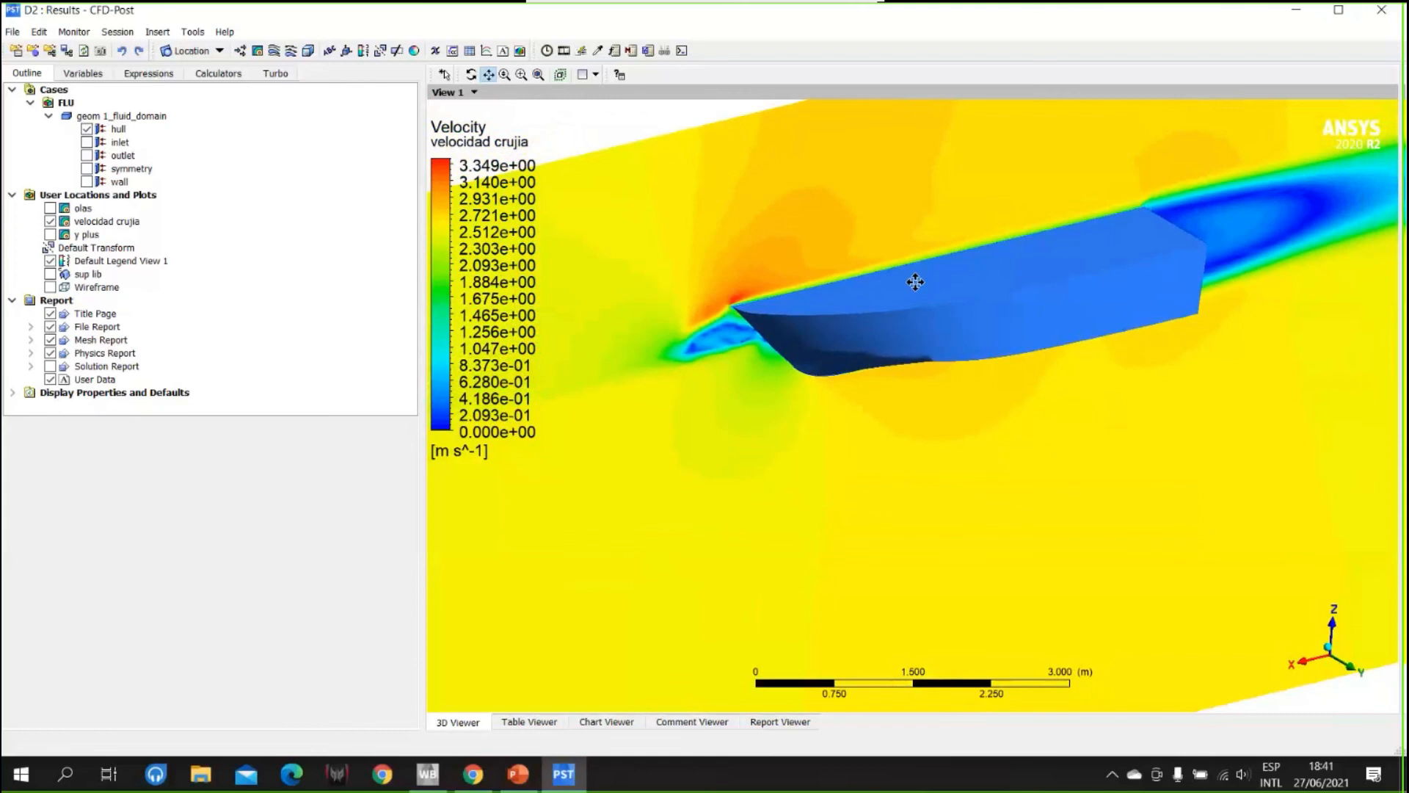
scroll(915, 281, down, 4)
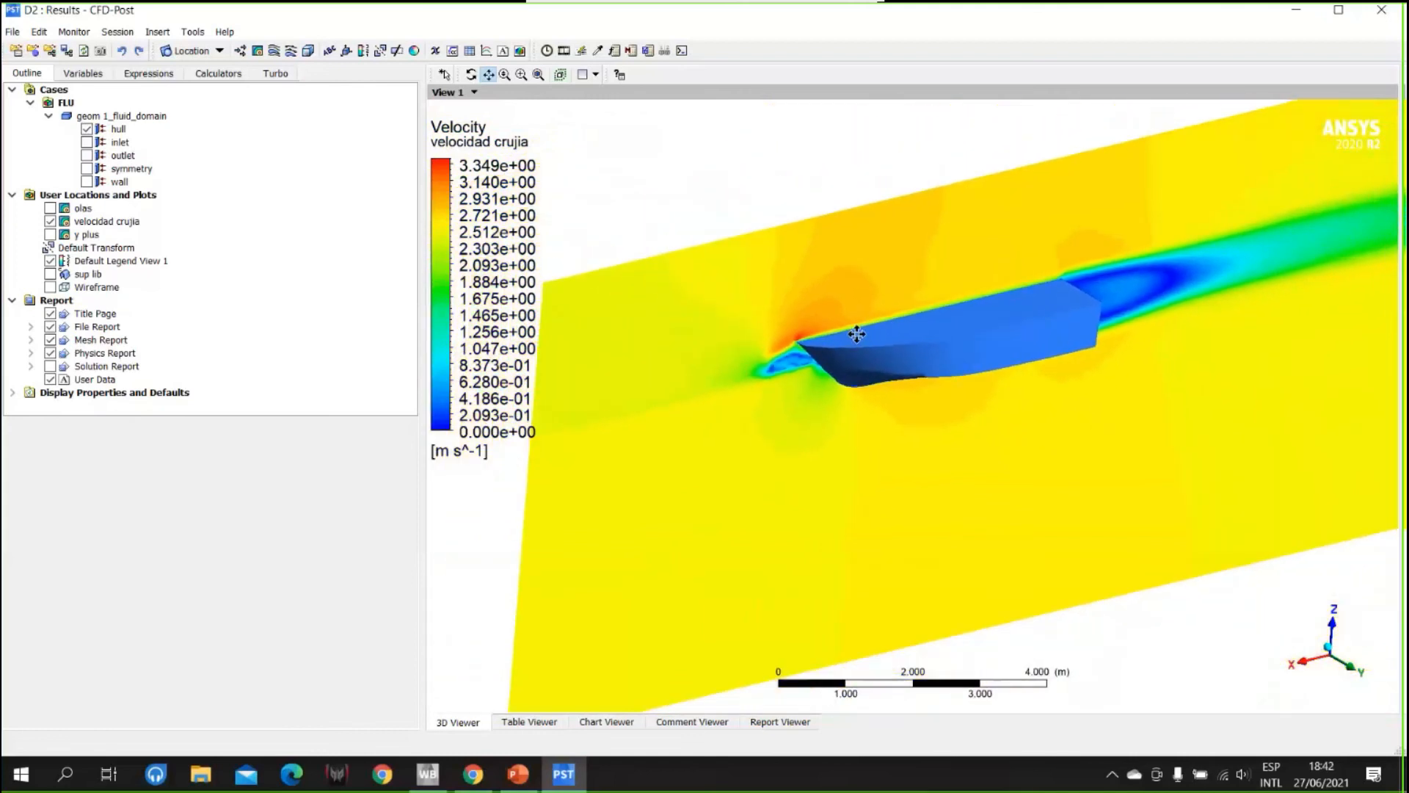
scroll(969, 353, down, 2)
drag(972, 352, 770, 290)
middle_drag(770, 289, 756, 335)
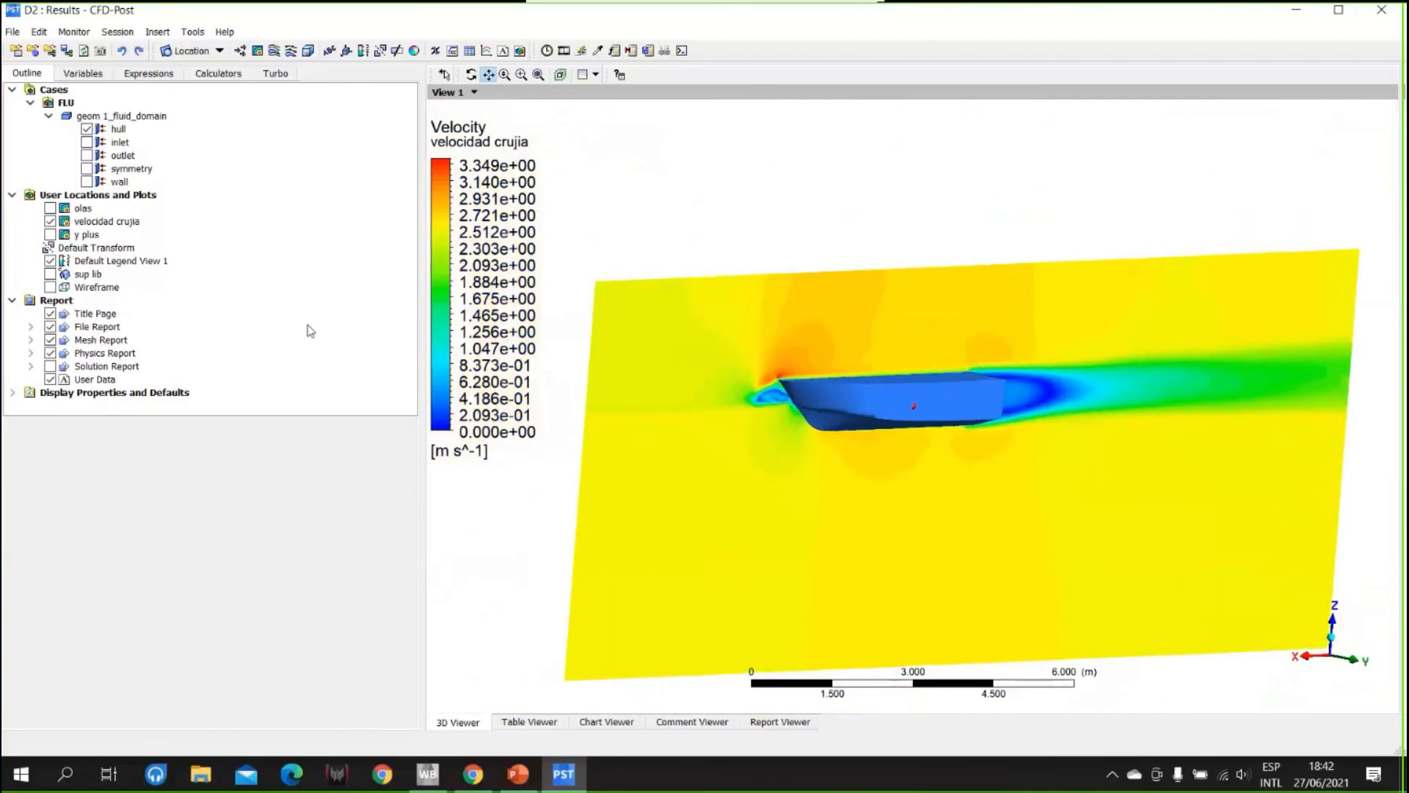
- Hide the velocidad crujia contour and insert a new contour named velocidad
click(50, 220)
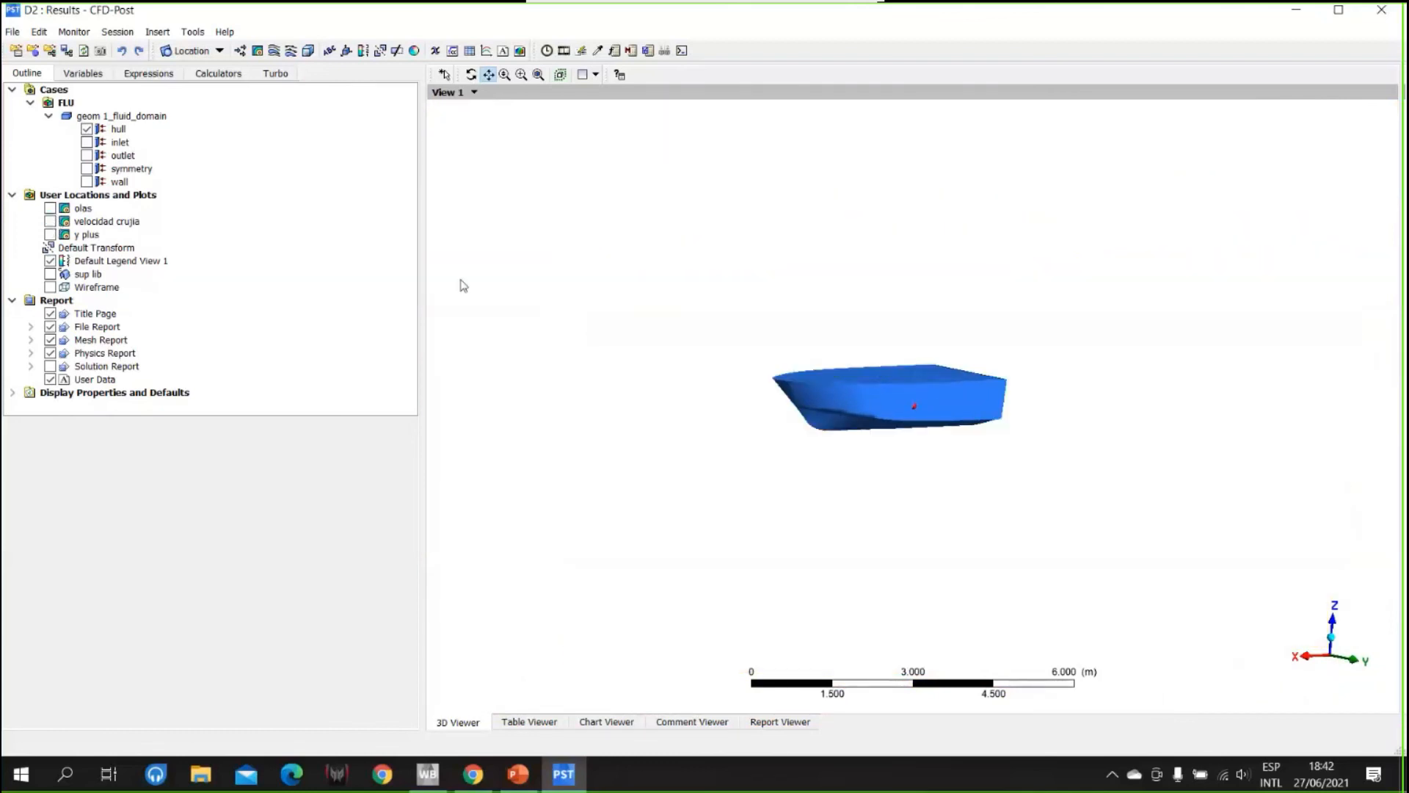
drag(896, 389, 851, 367)
middle_drag(820, 360, 825, 389)
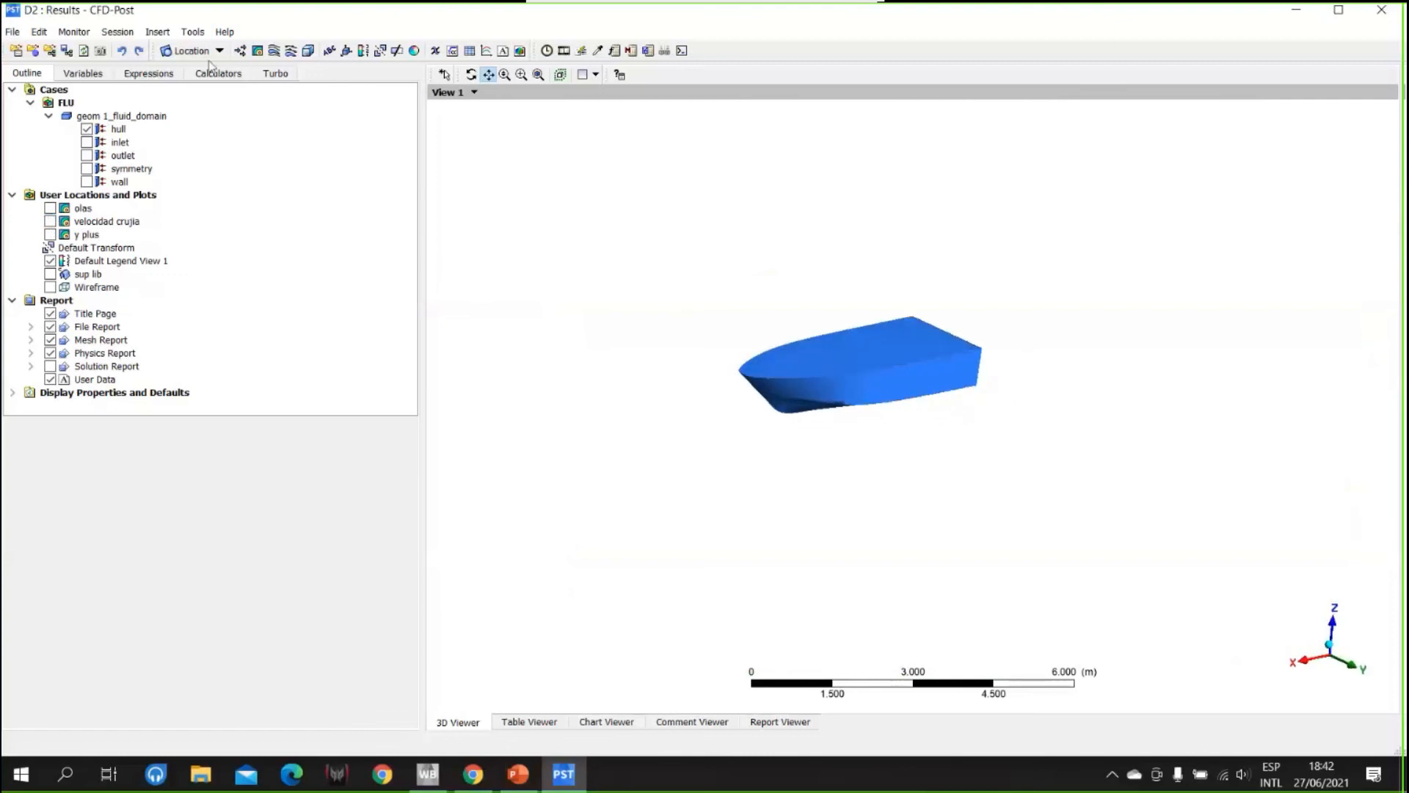
click(257, 51)
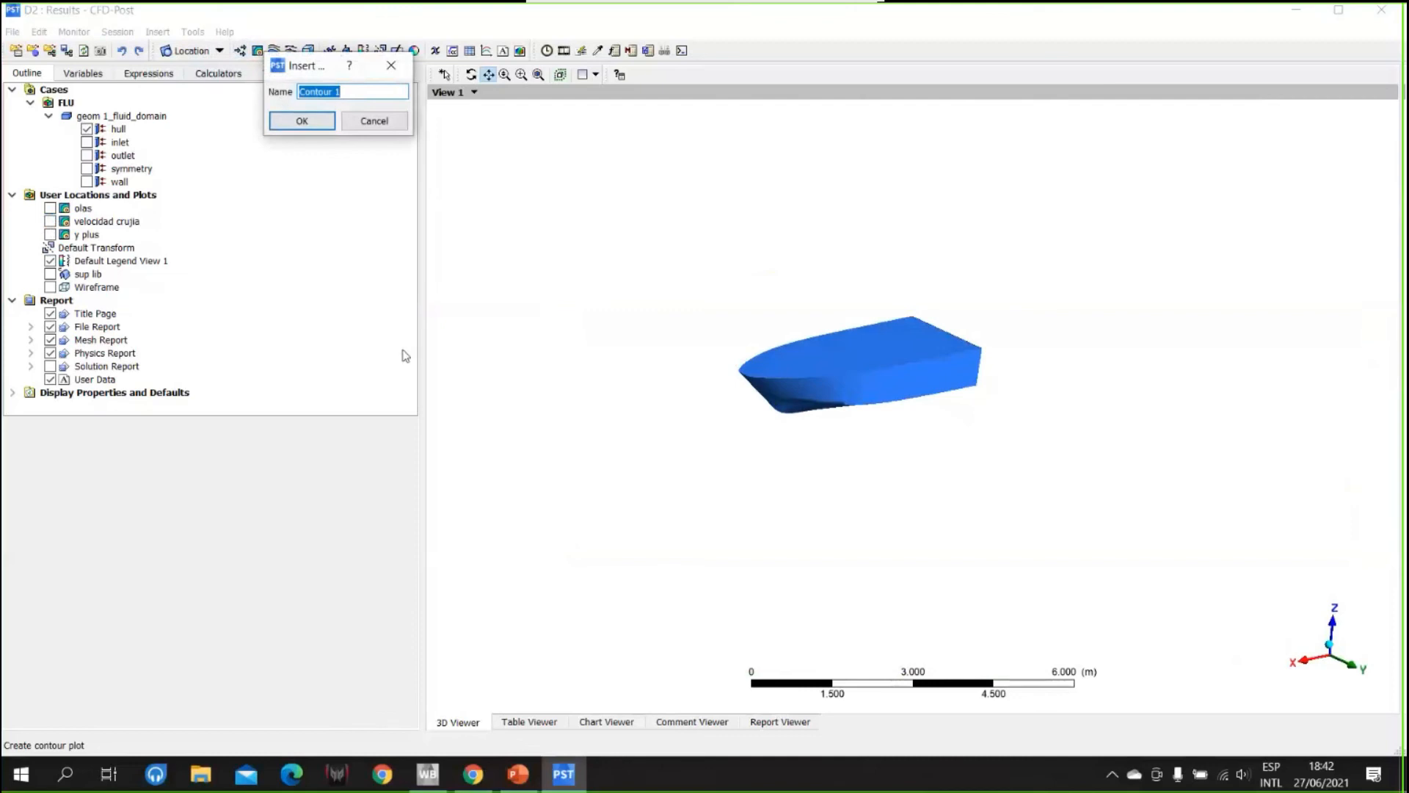
text(velocidad)
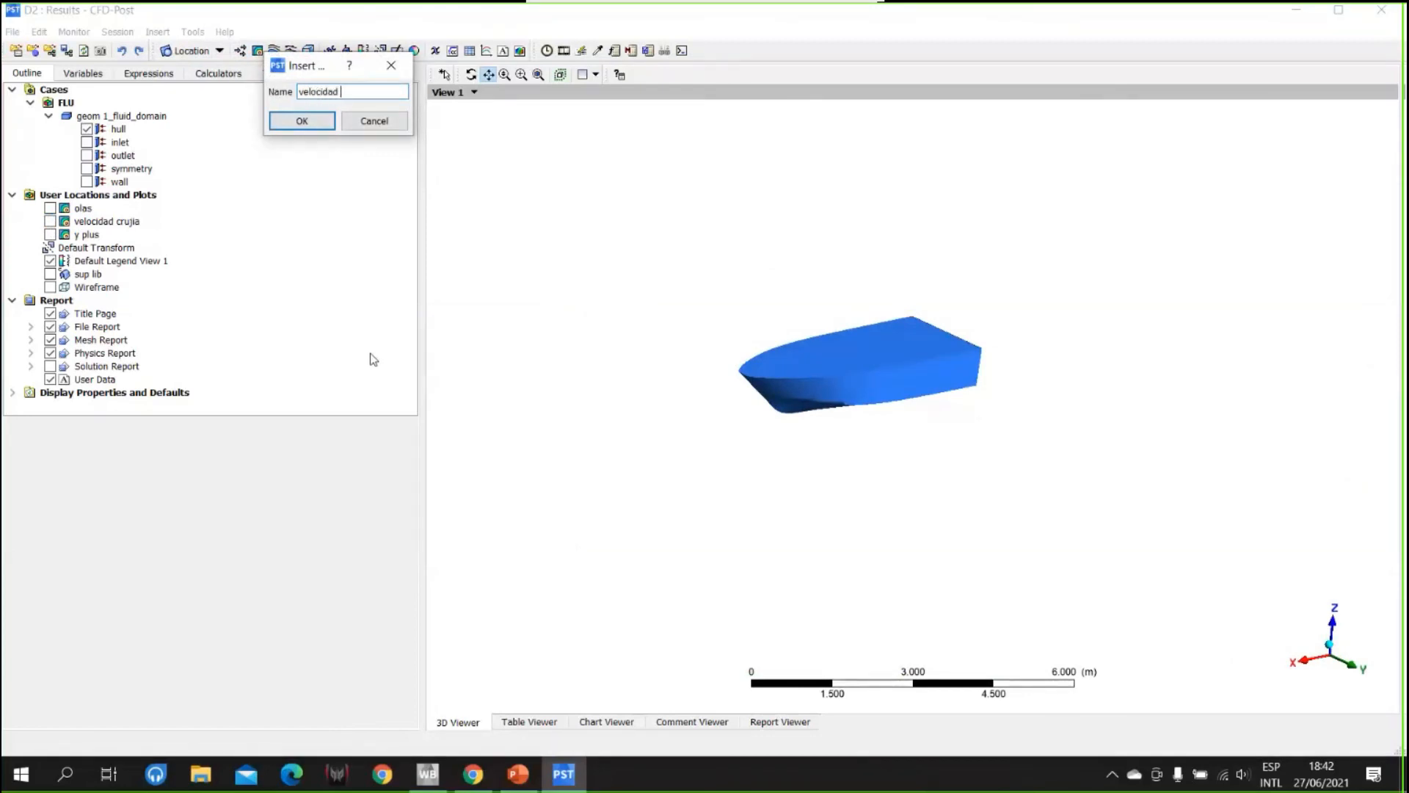
click(323, 125)
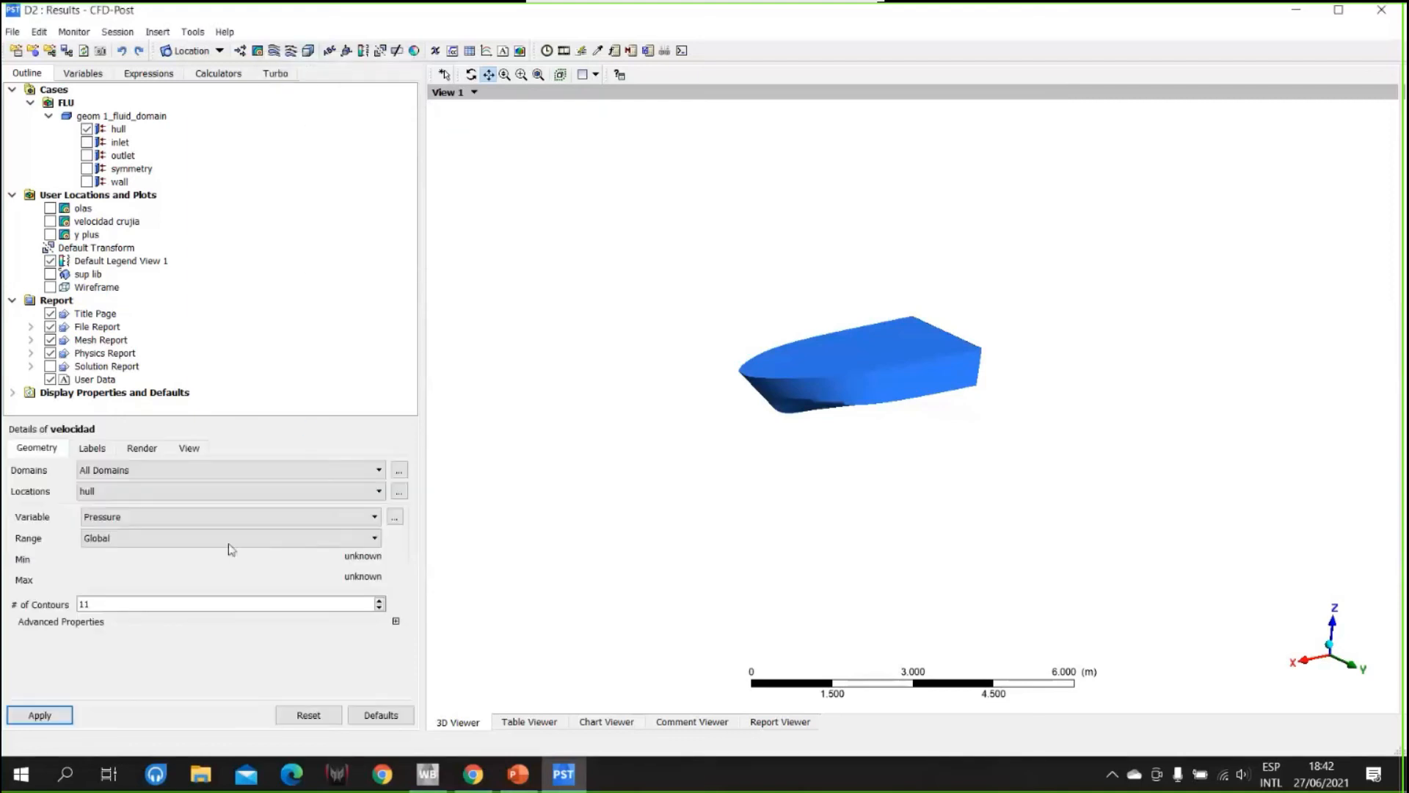
- Set the velocidad contour's location to symmetry and its variable to Velocity
click(147, 518)
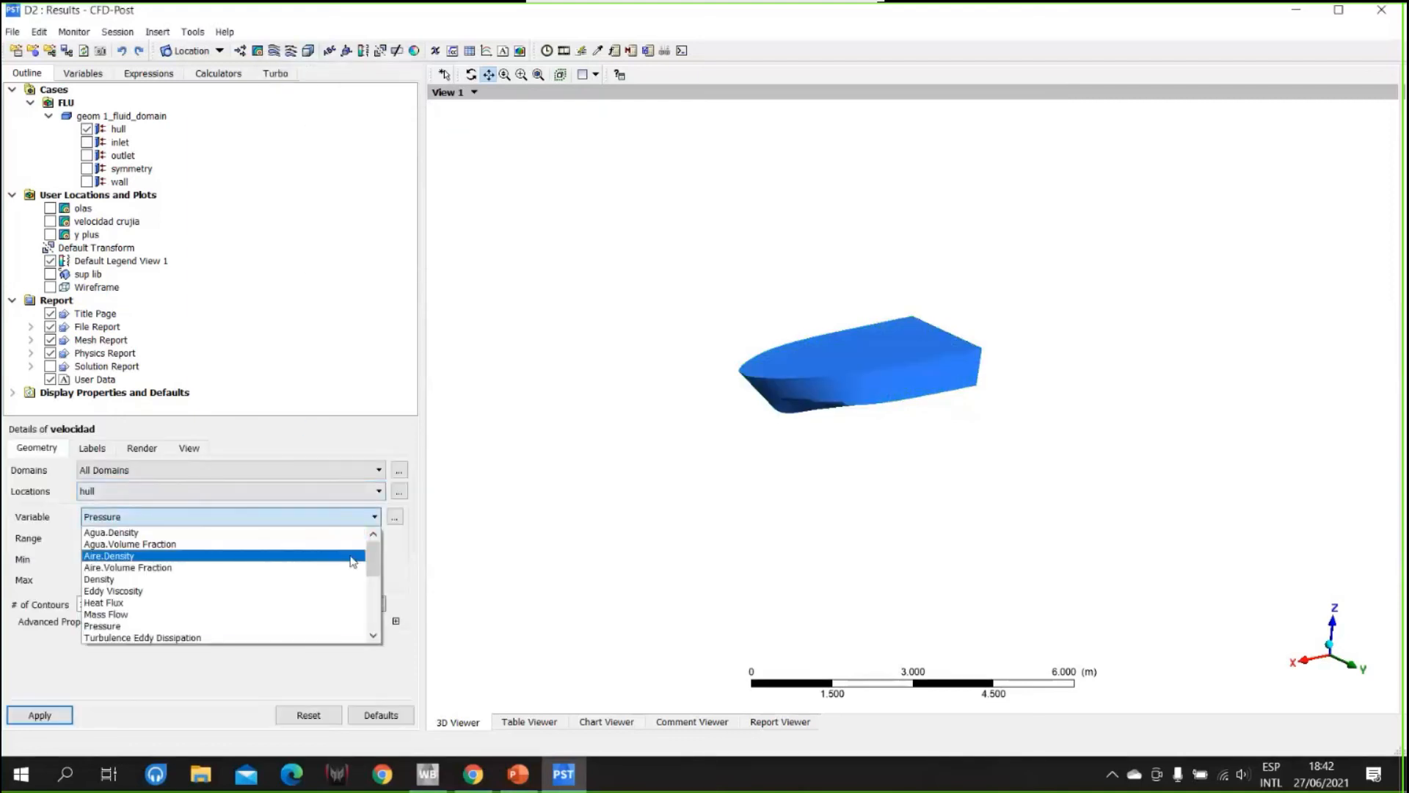
click(352, 491)
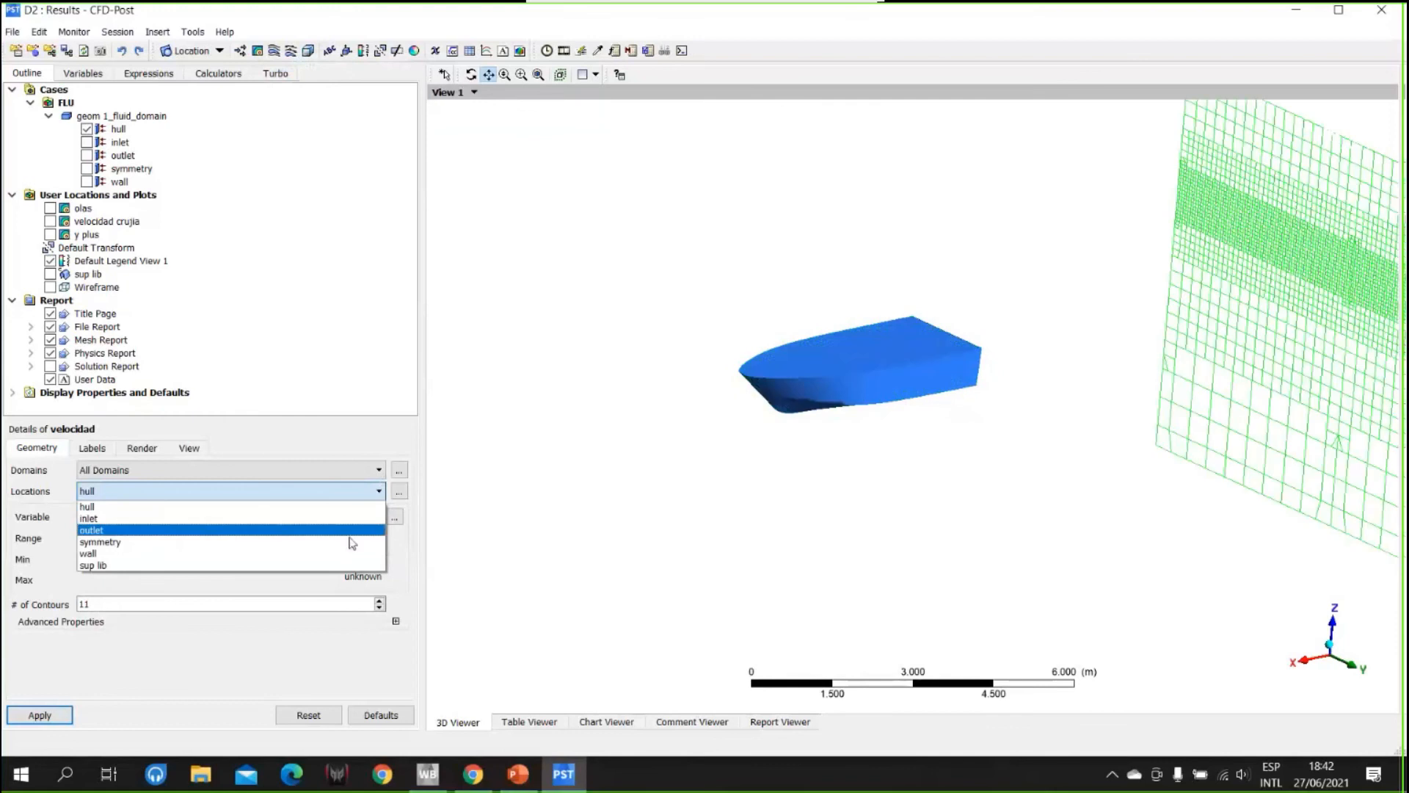
click(293, 541)
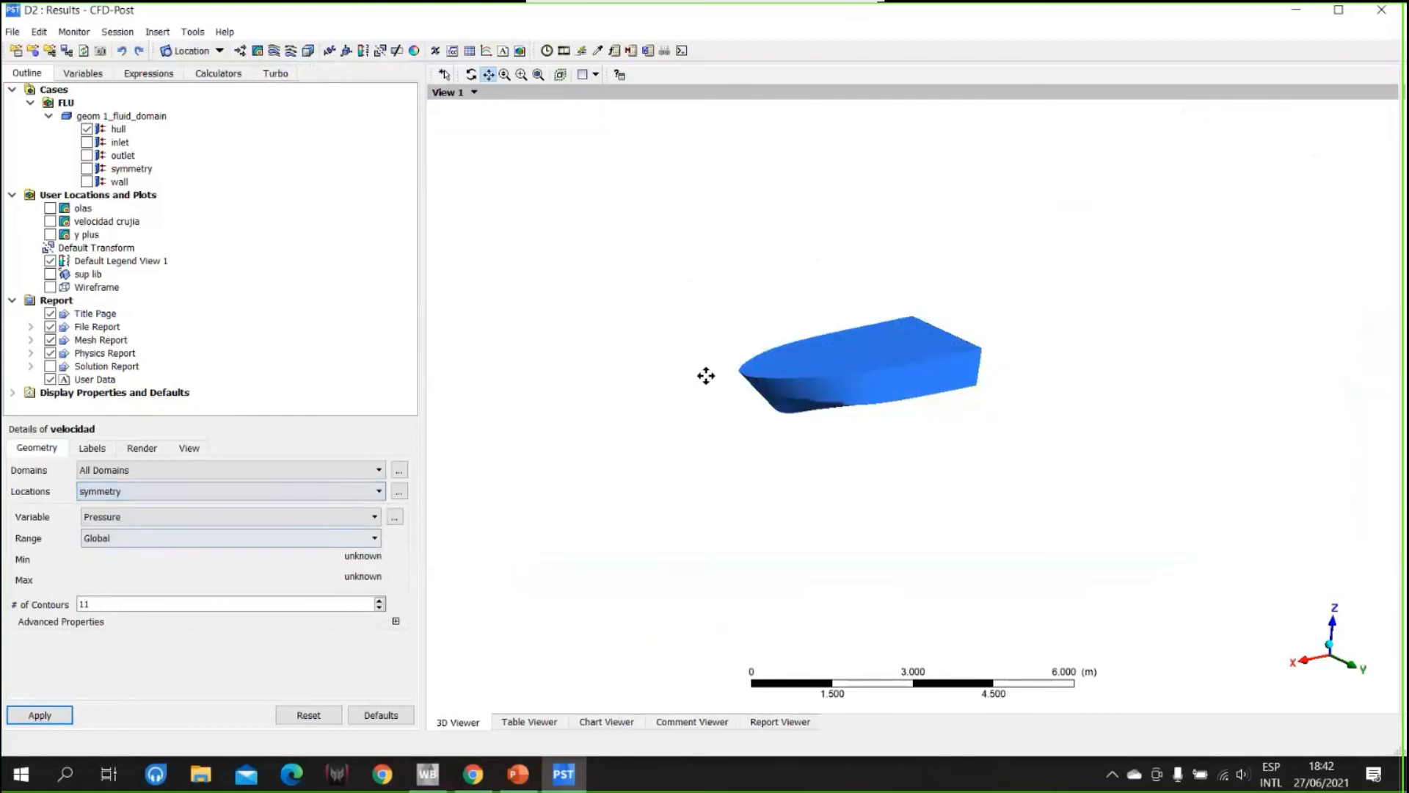
click(148, 518)
scroll(371, 578, down, 2)
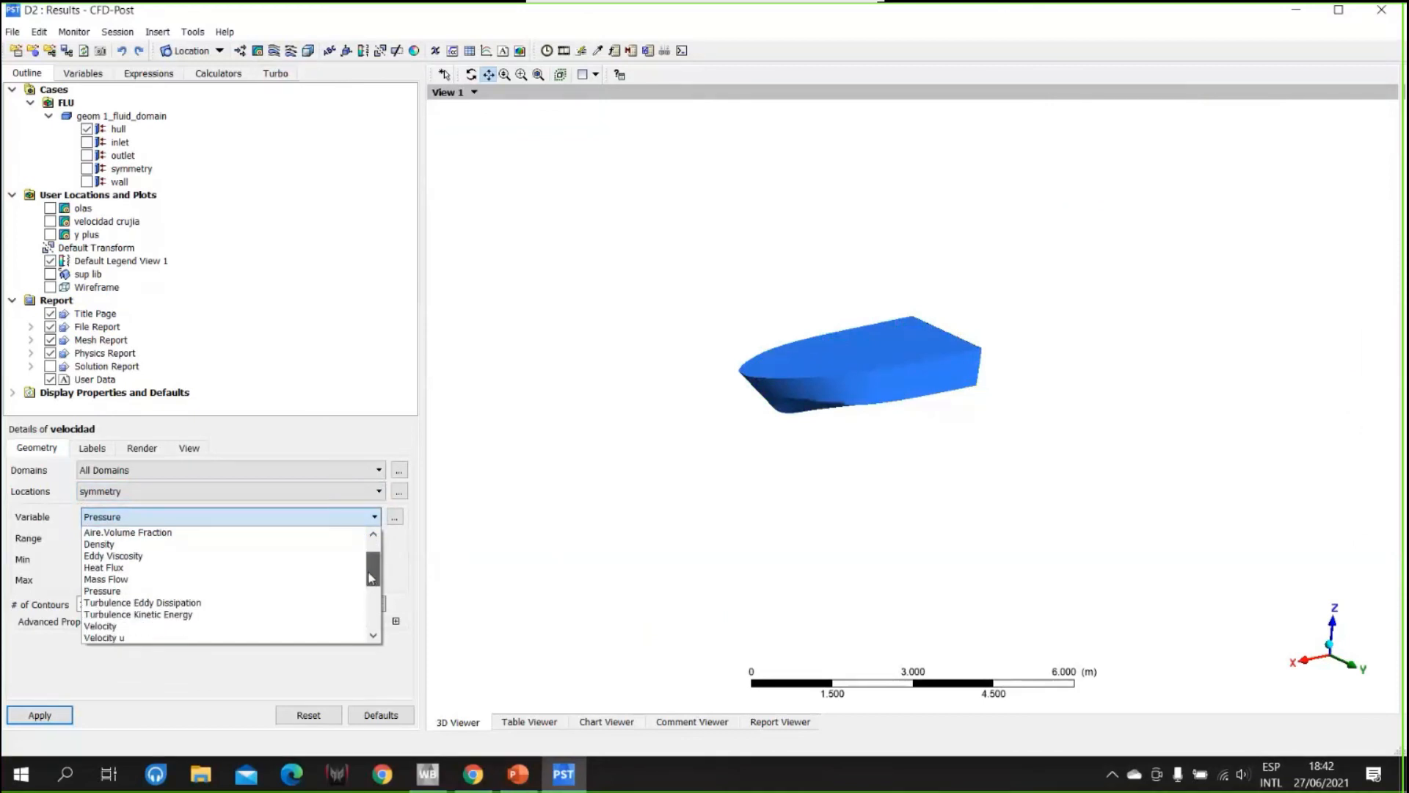
scroll(370, 578, down, 1)
click(110, 604)
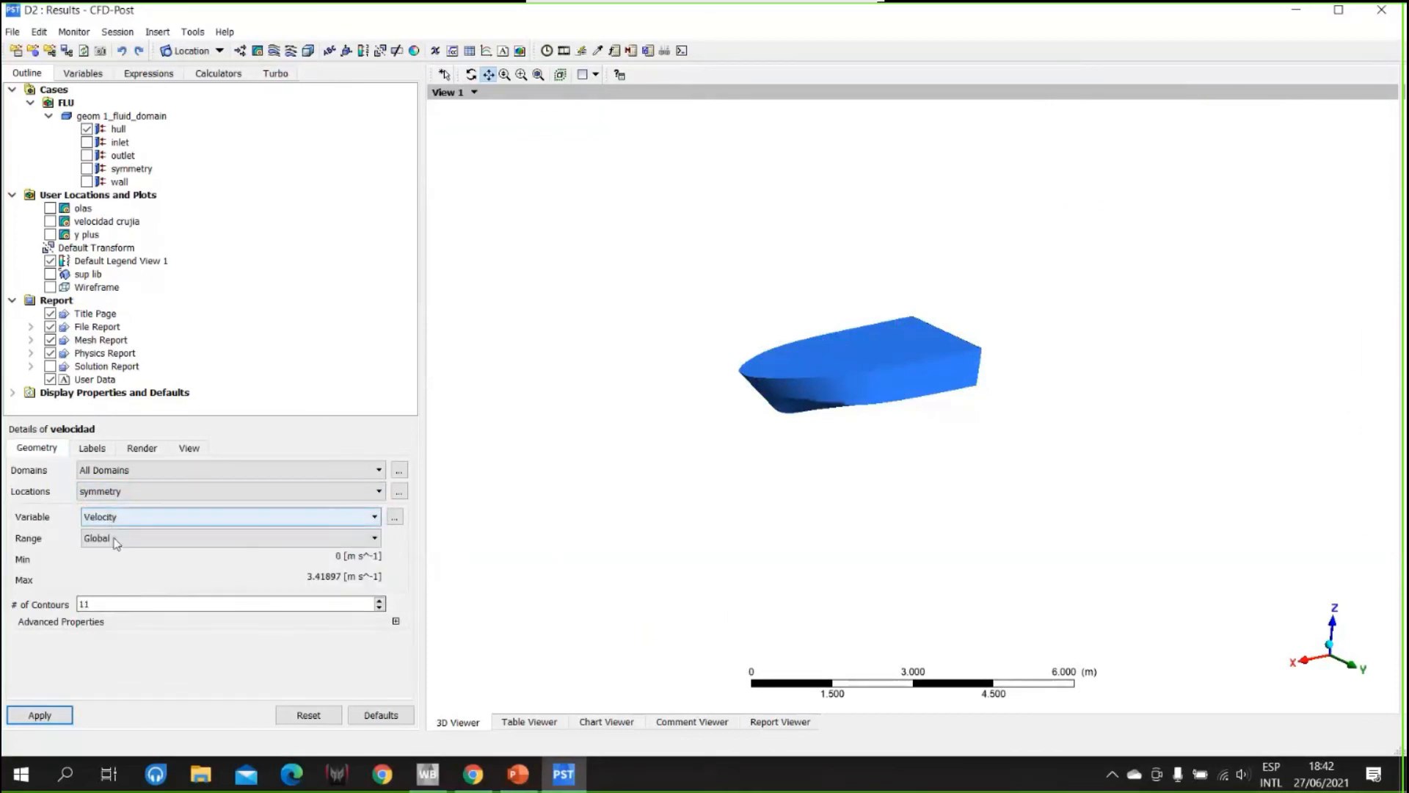
- Plot the velocidad contour with a Local range and 20 contours
click(115, 540)
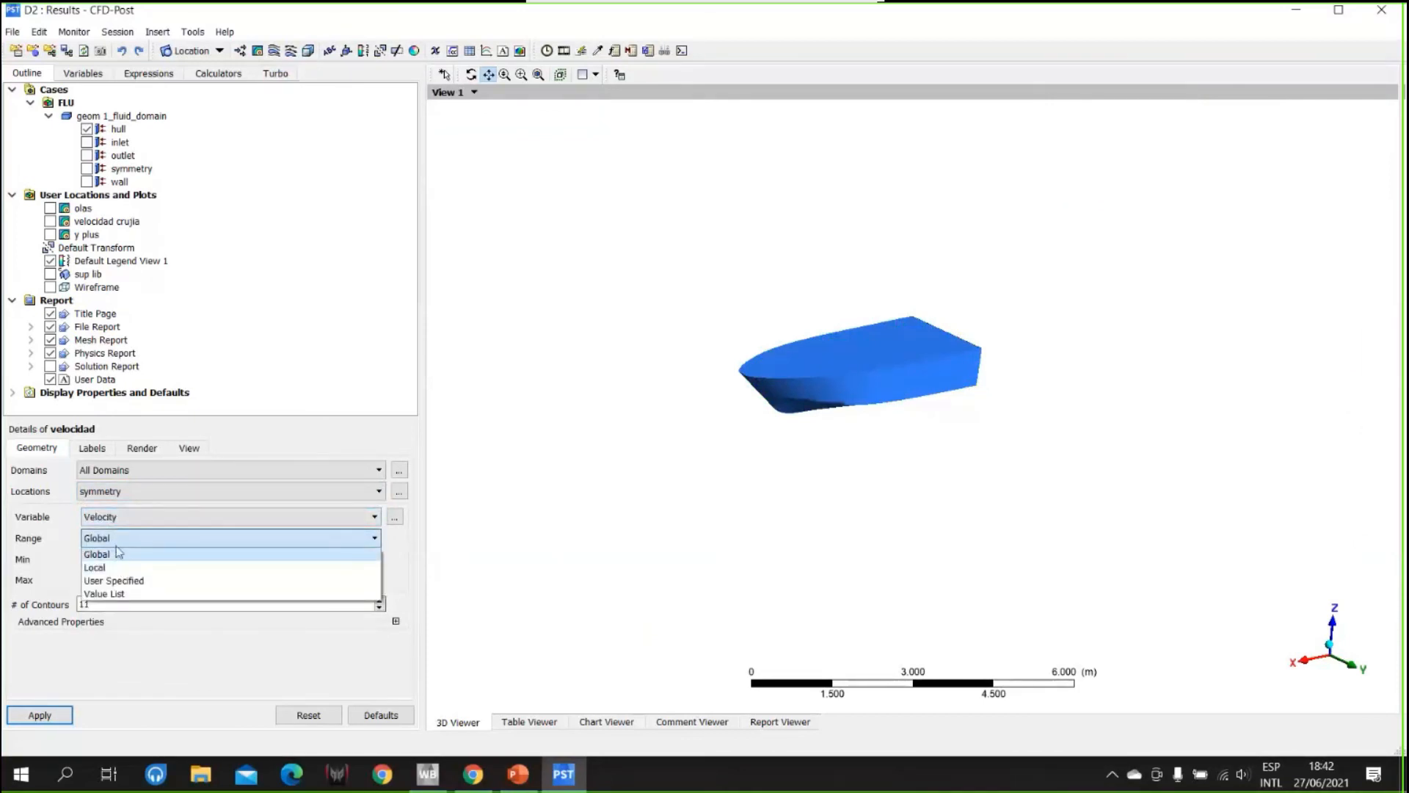
click(118, 556)
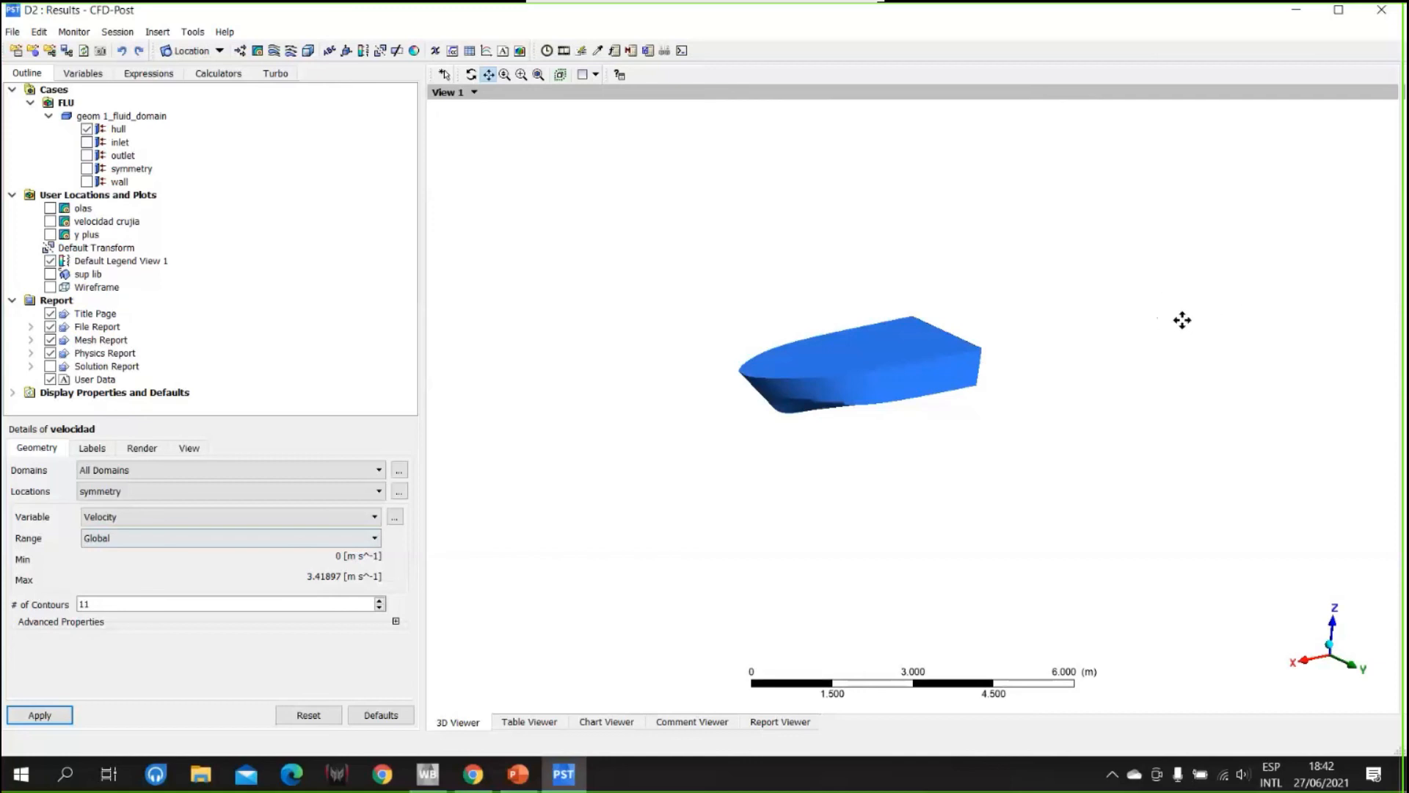
click(187, 540)
click(172, 566)
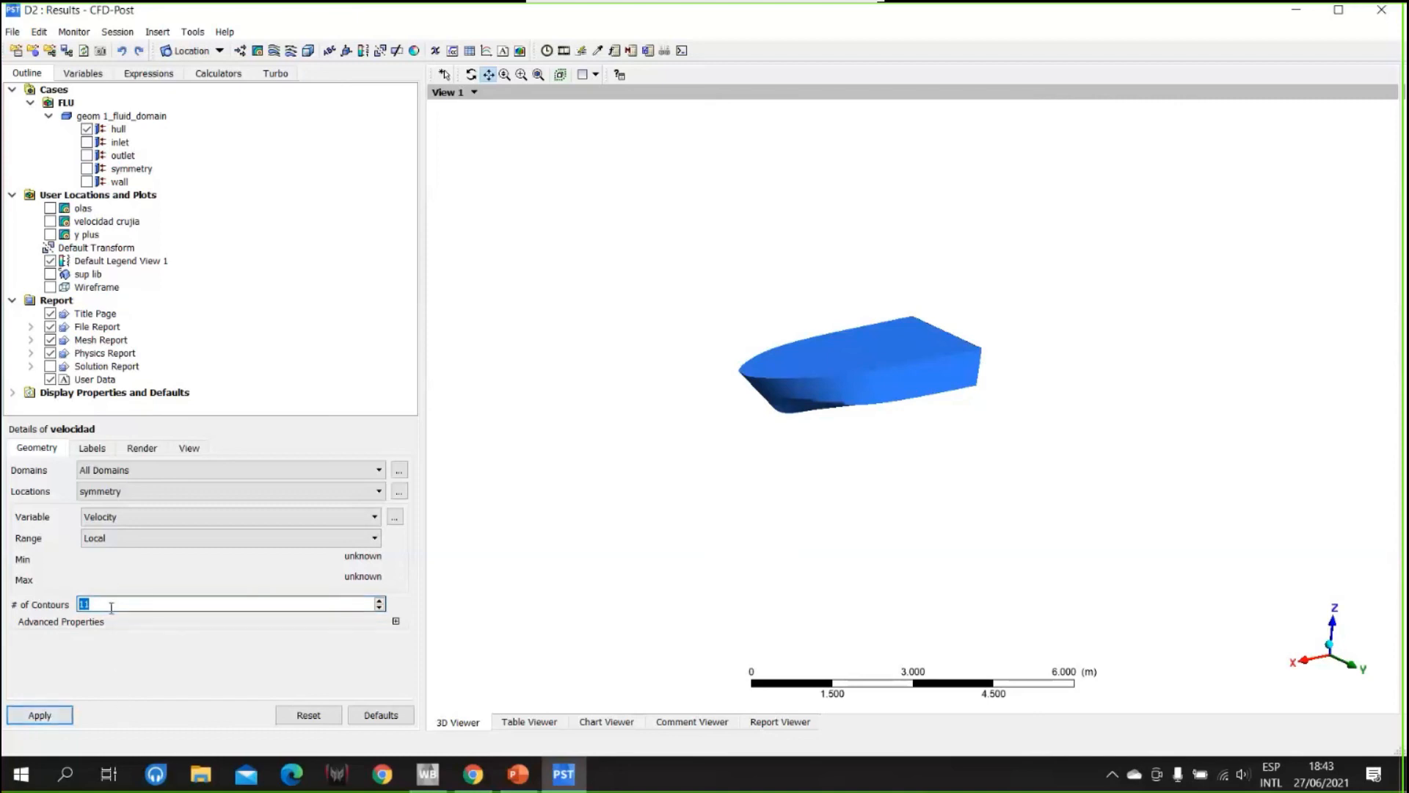
click(35, 716)
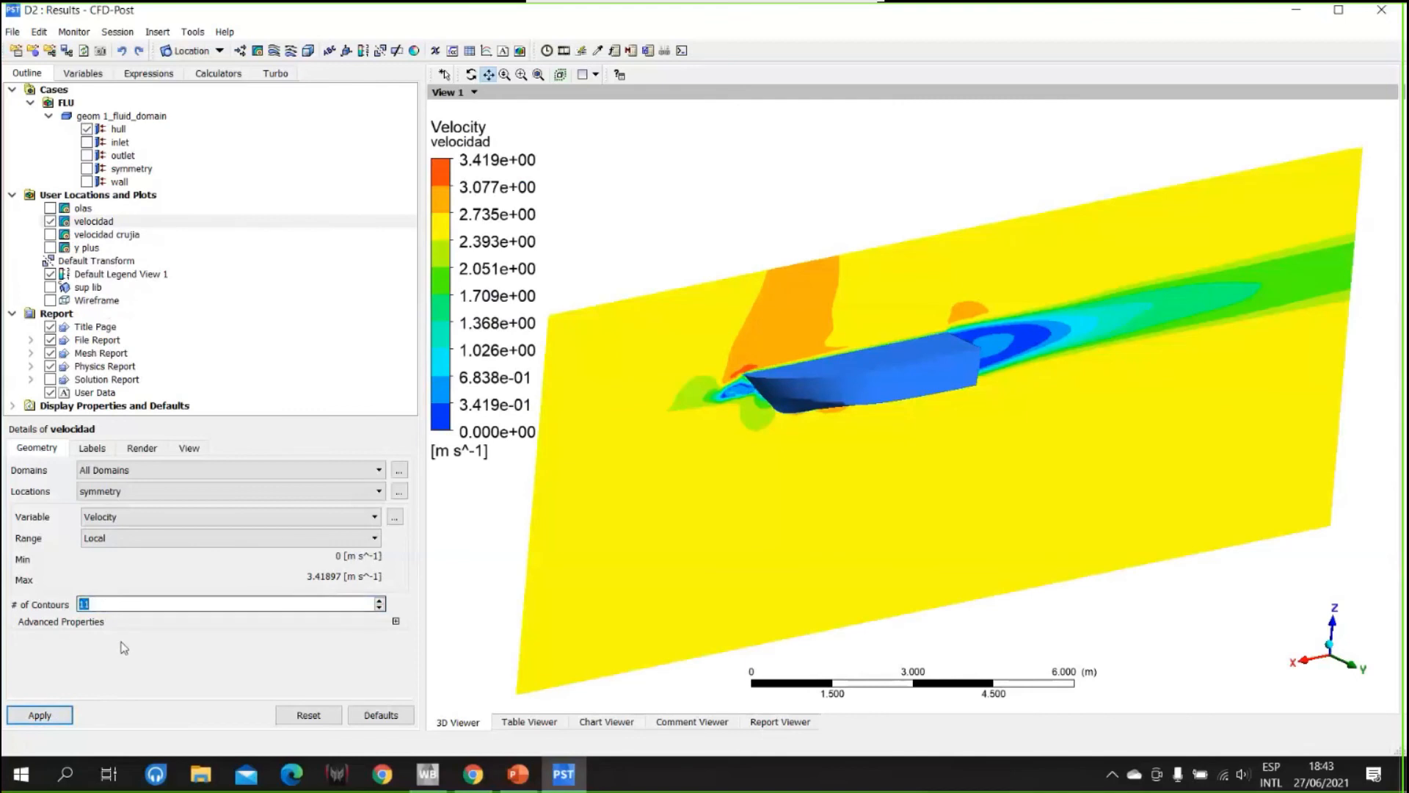
click(41, 716)
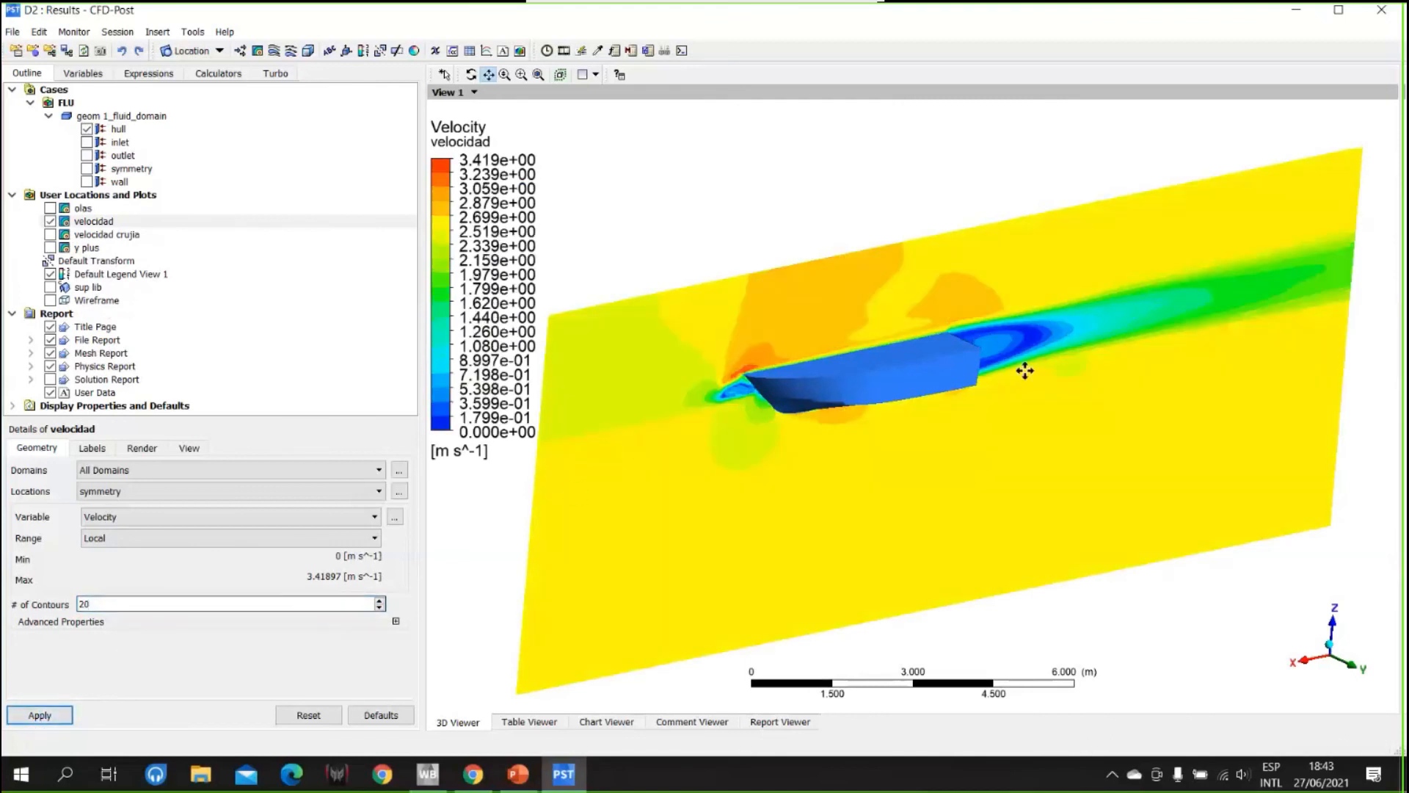
- Hide the velocidad contour so that only the hull is displayed
drag(887, 366, 852, 359)
mouse_move(852, 359)
middle_down()
mouse_move(796, 283)
mouse_move(795, 340)
mouse_move(770, 330)
mouse_move(874, 337)
mouse_move(849, 368)
mouse_move(843, 352)
middle_up()
click(50, 221)
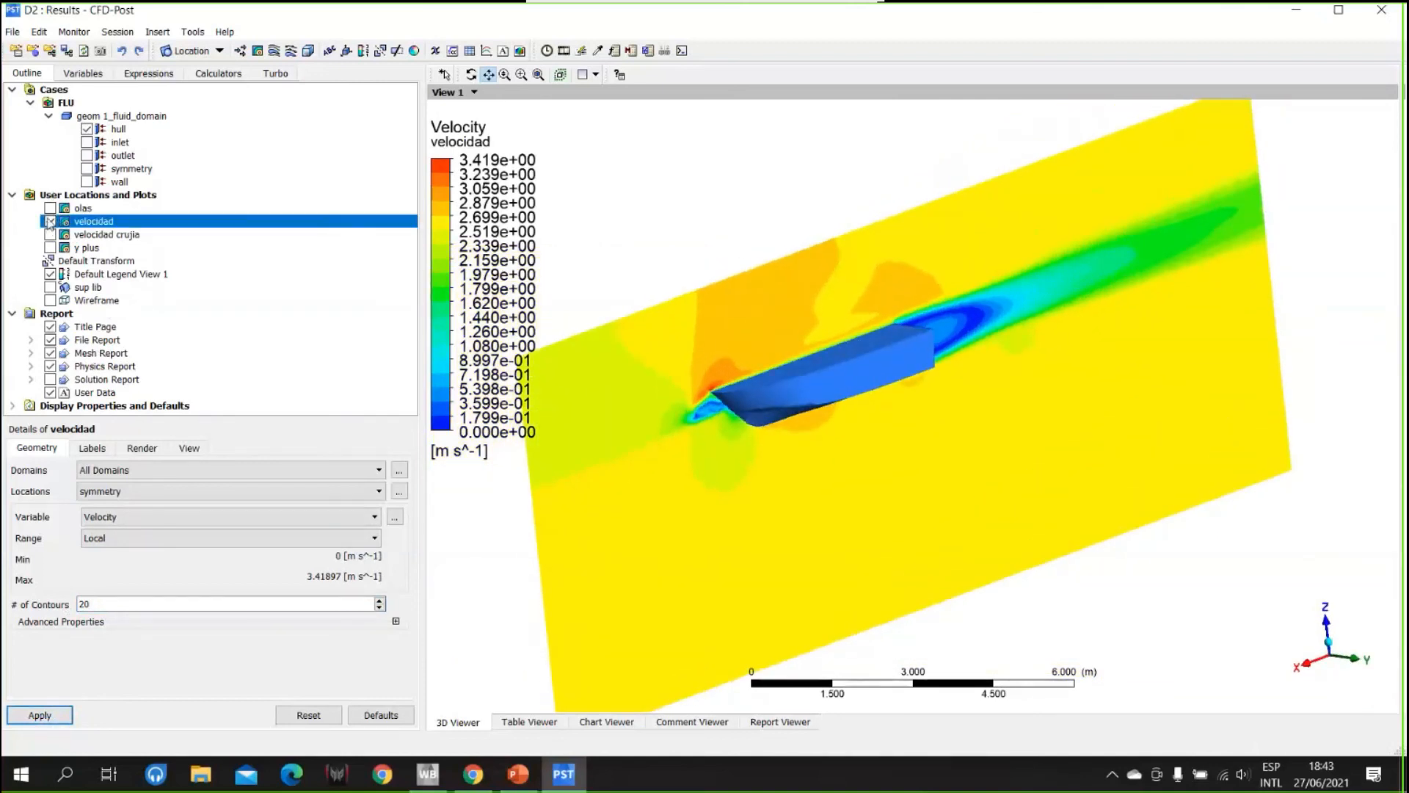
click(50, 221)
middle_drag(839, 356, 855, 407)
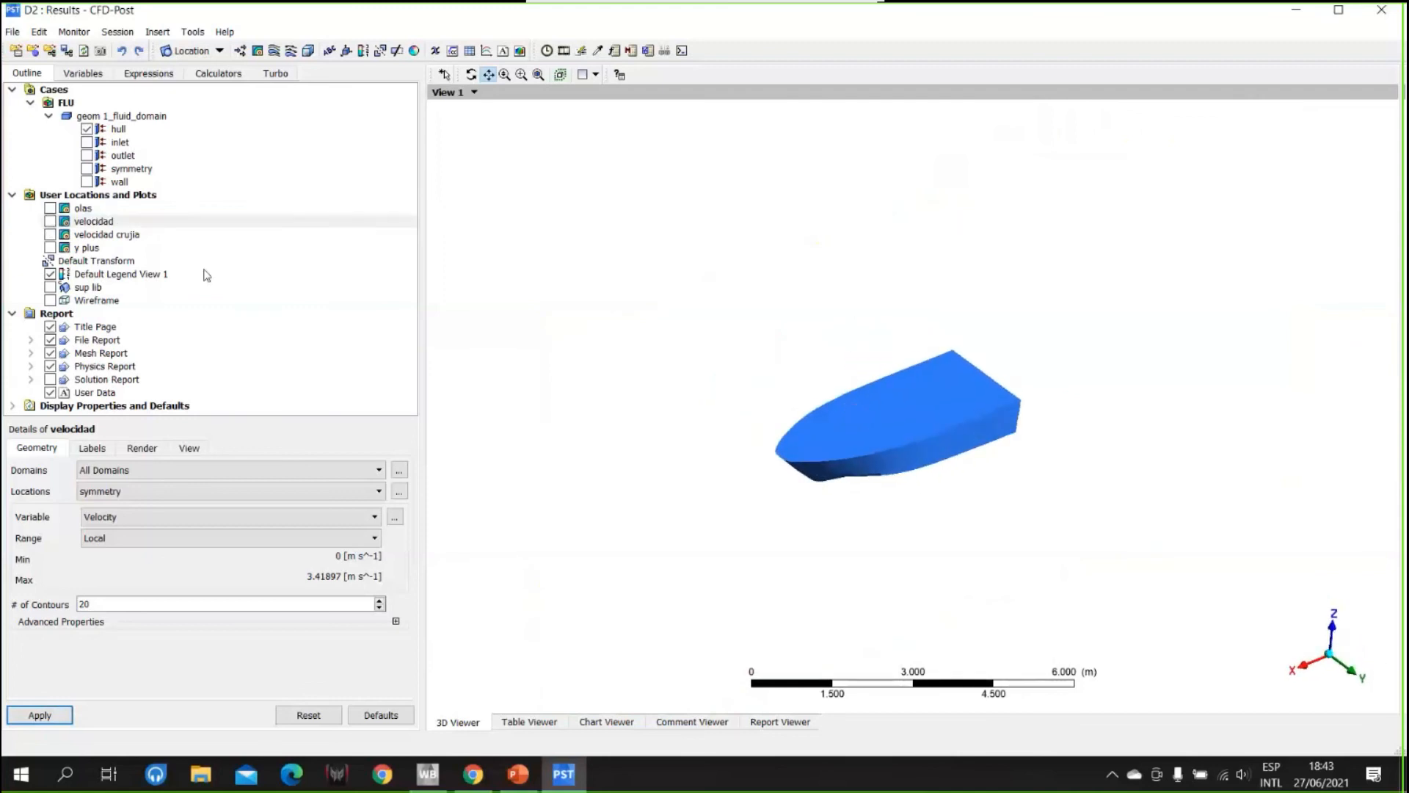
- Create an isosurface of Agua.Volume Fraction at a value of 0.5, keeping the default name
click(219, 51)
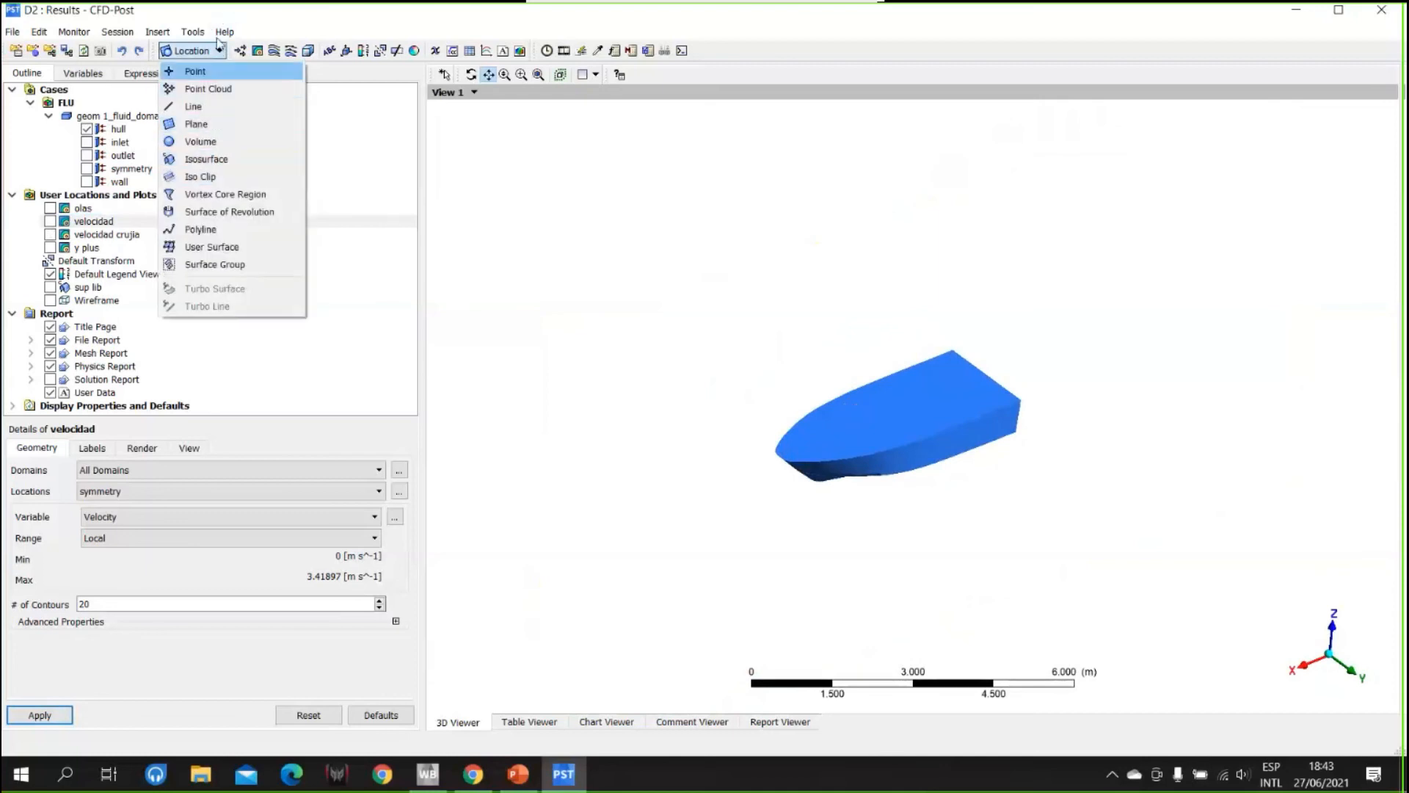
click(206, 159)
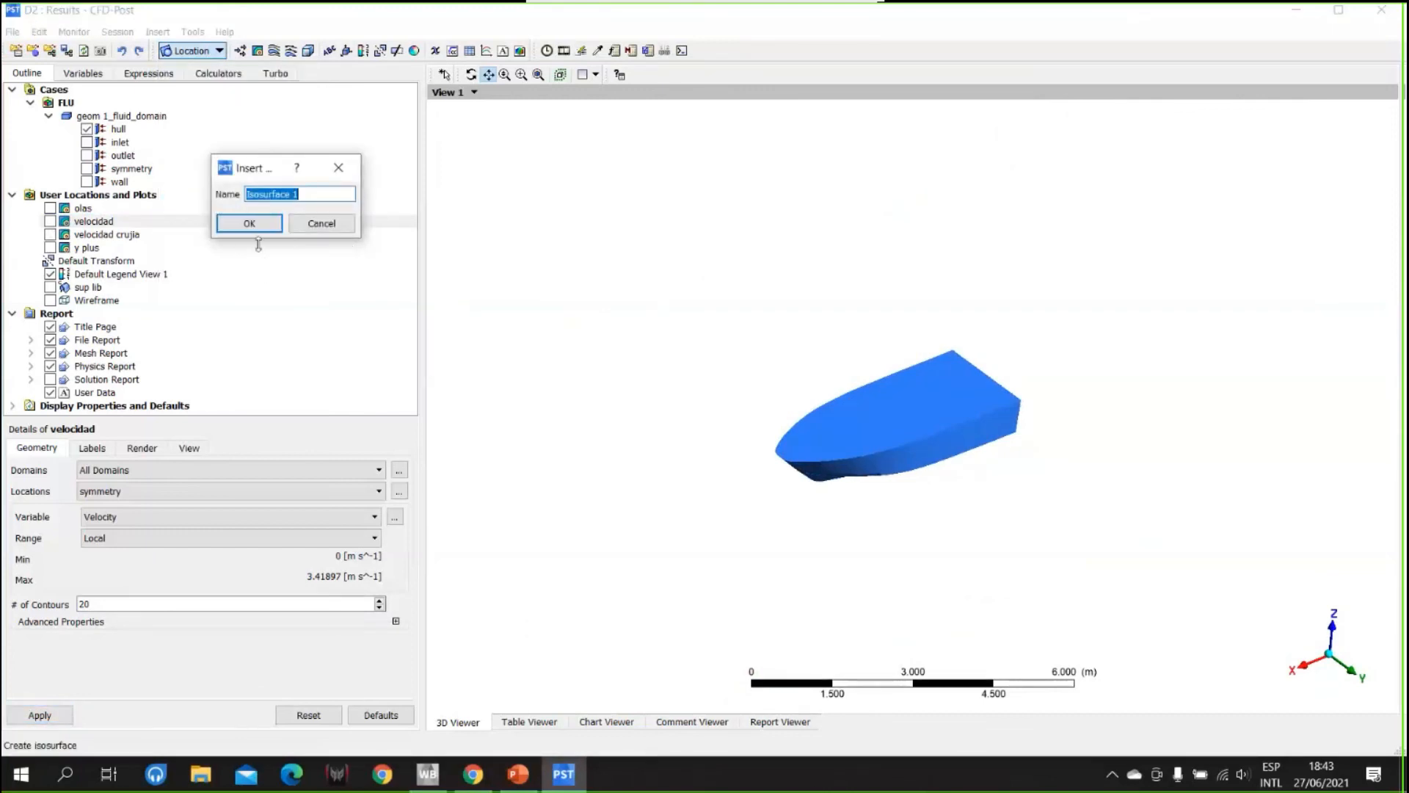
click(249, 222)
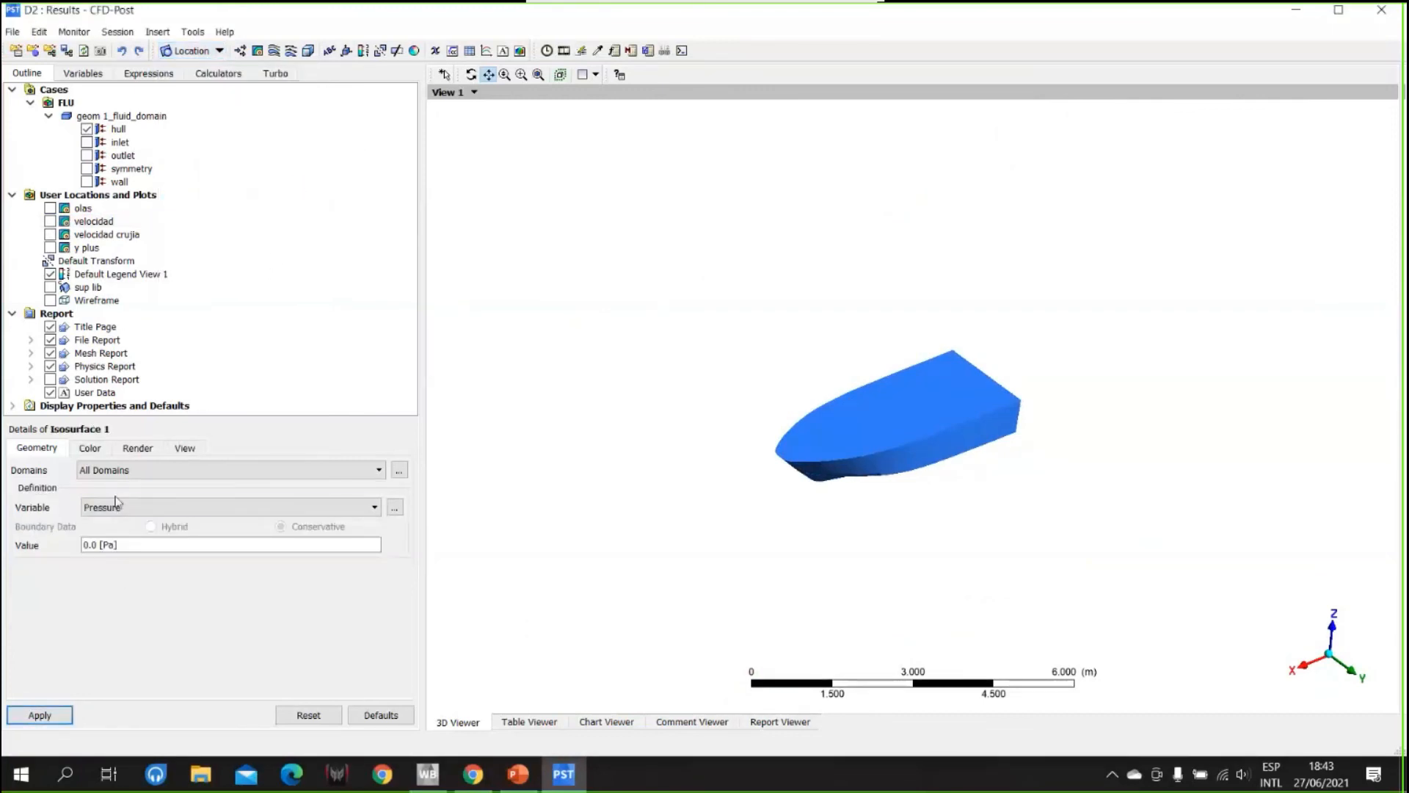
click(156, 507)
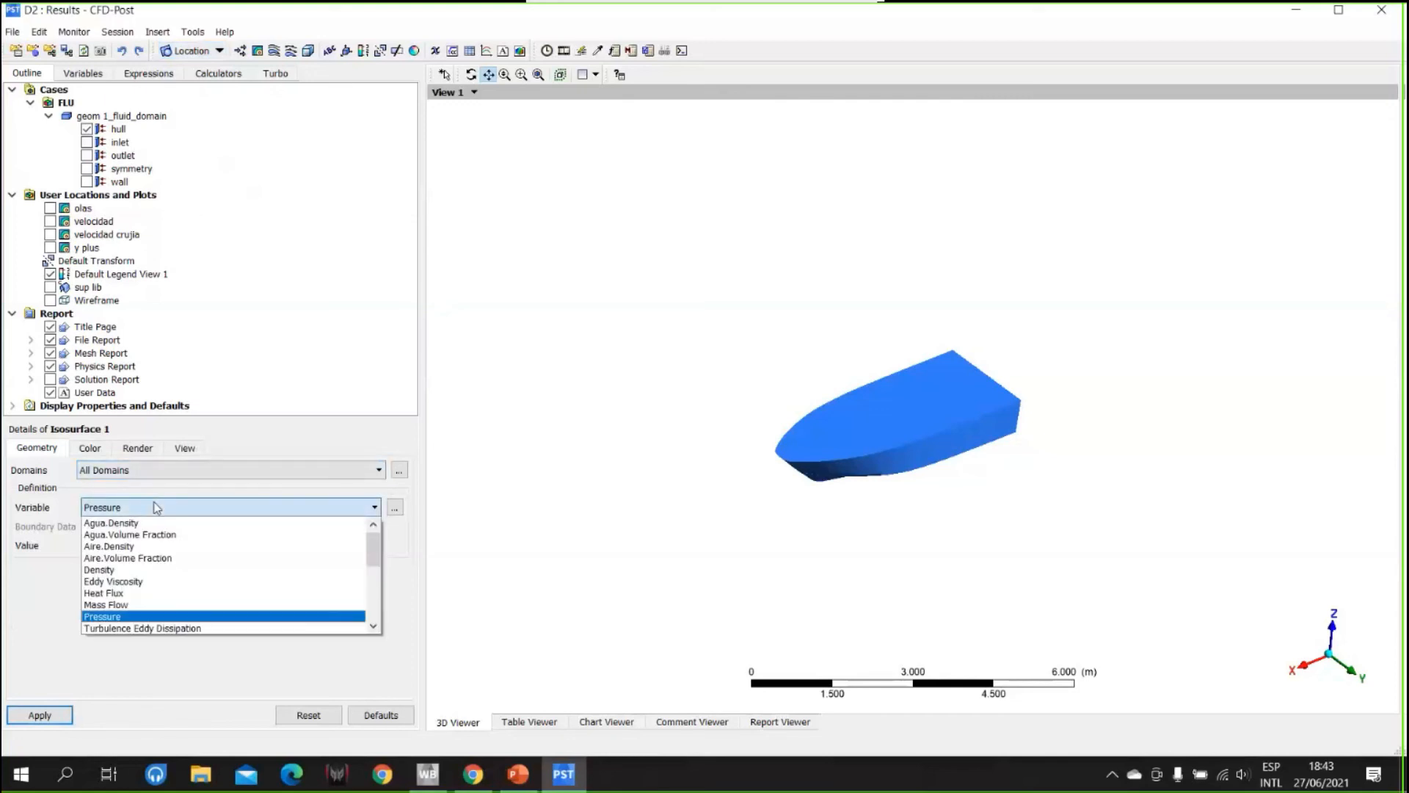
drag(375, 551, 372, 516)
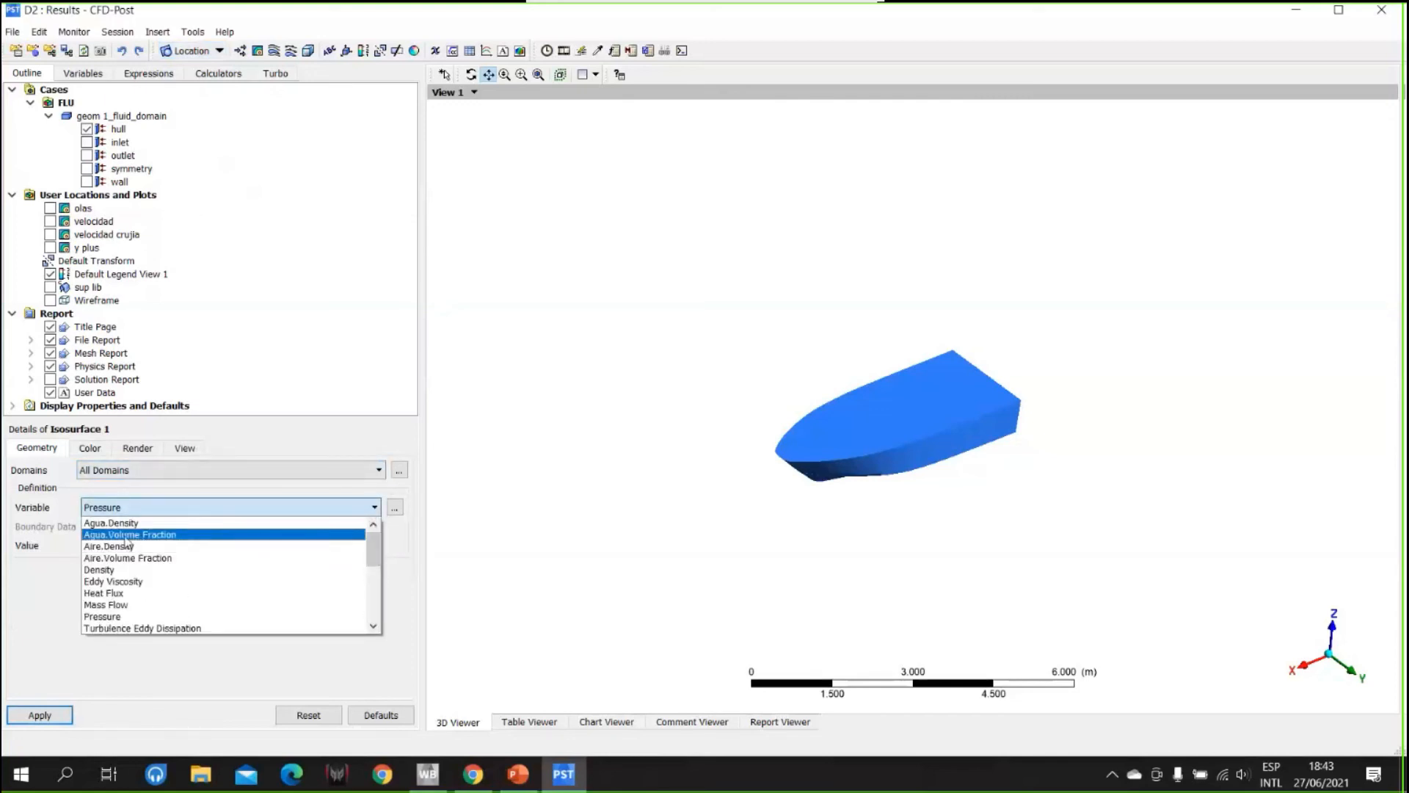
click(150, 536)
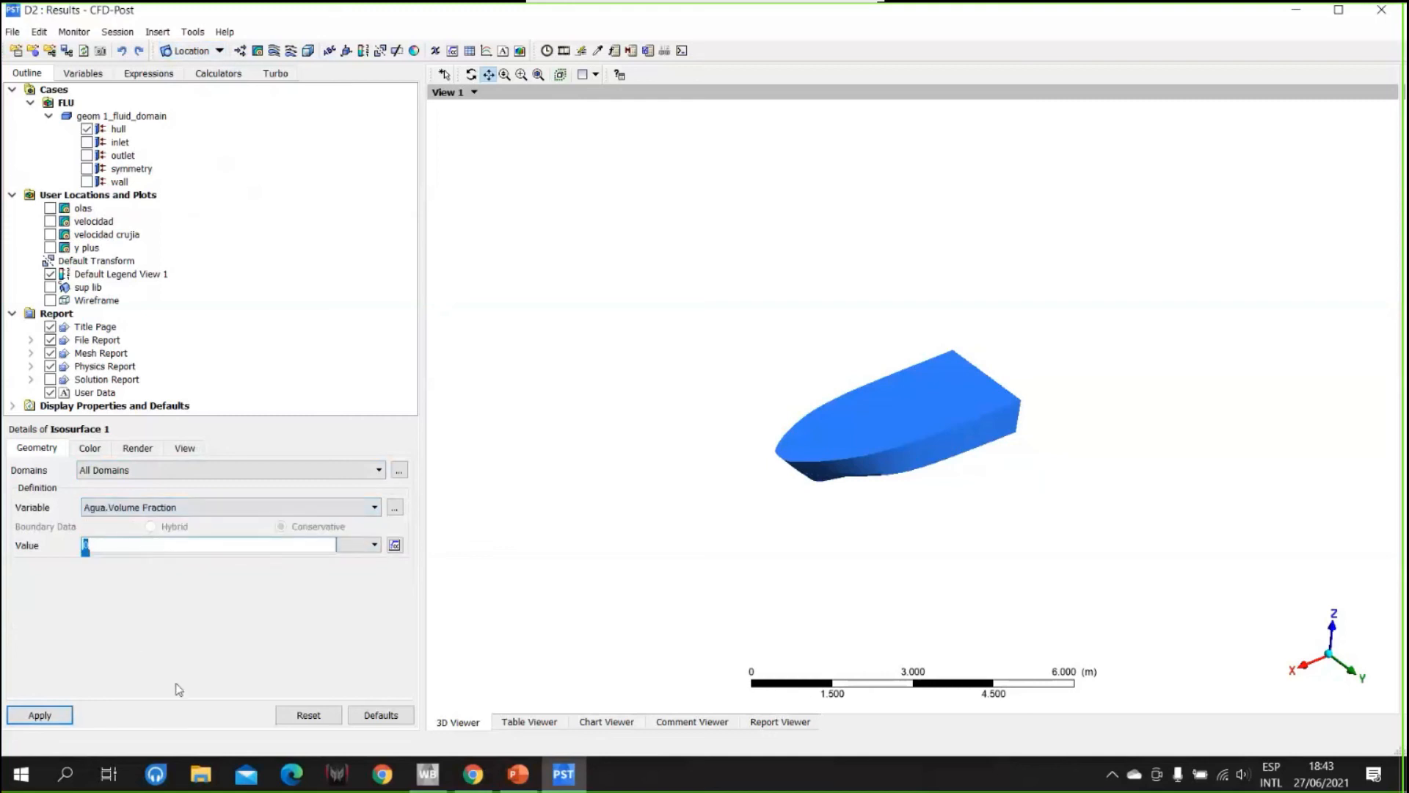
click(193, 644)
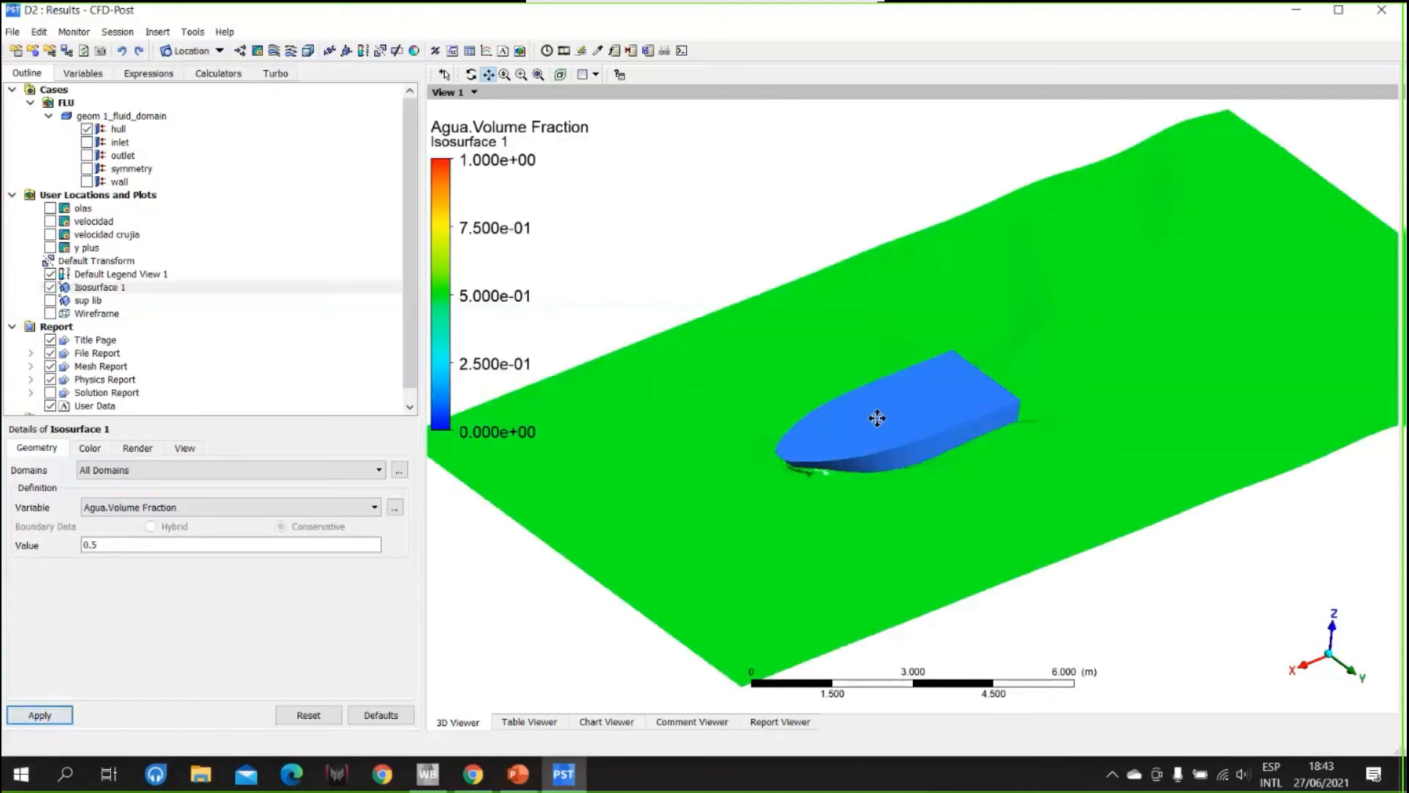
- Create a contour with the default name and set its location to Isosurface 1
drag(878, 419, 854, 380)
middle_drag(876, 424, 844, 402)
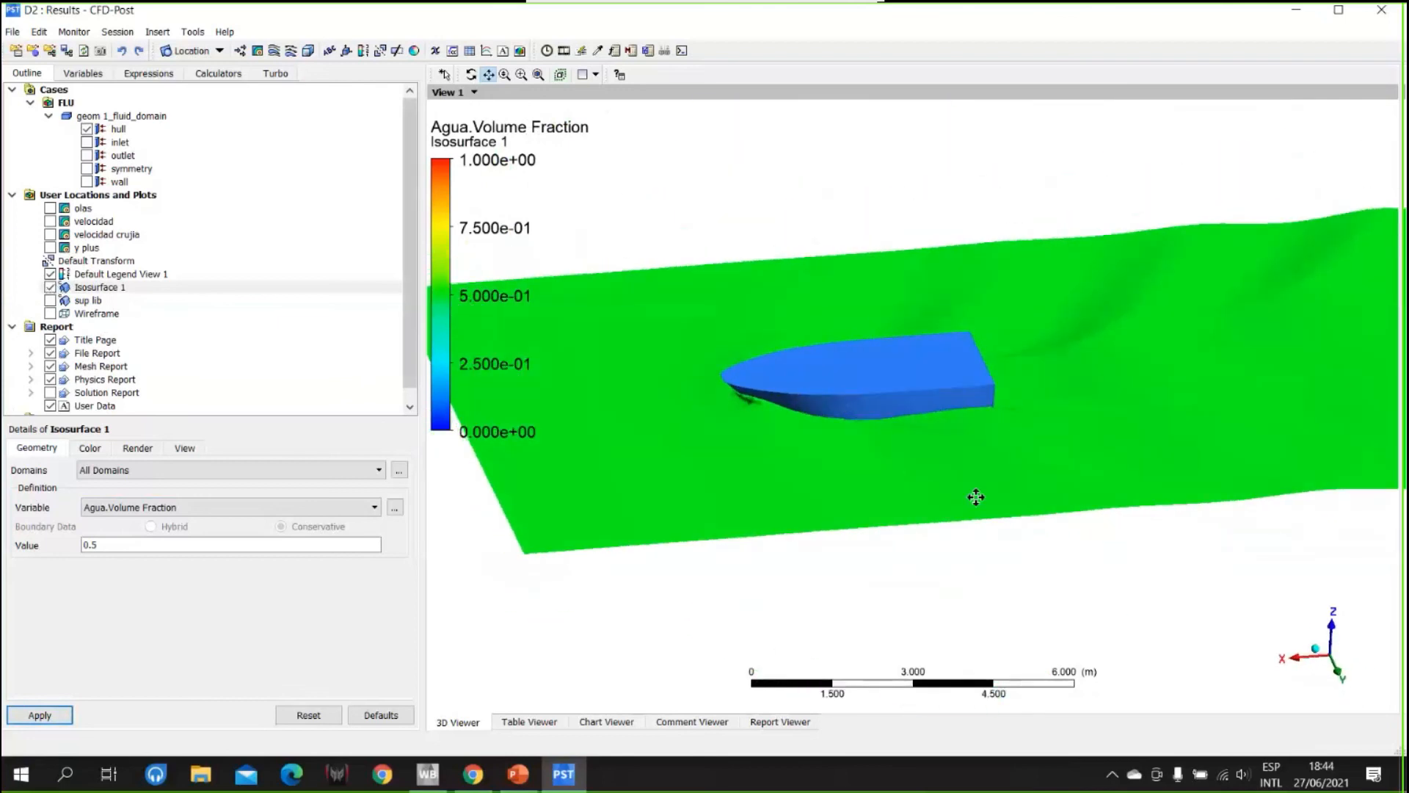
middle_drag(936, 437, 881, 385)
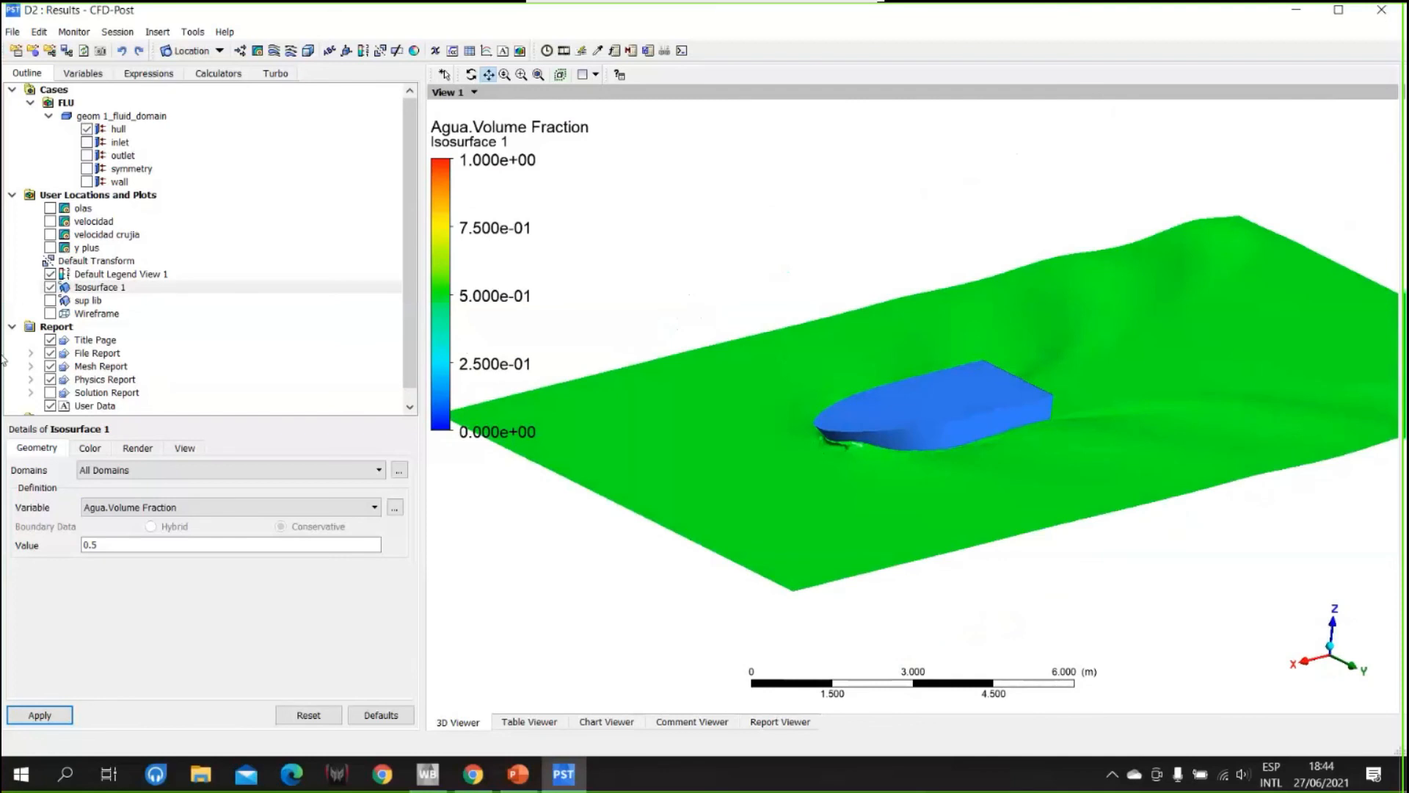
click(258, 51)
click(305, 121)
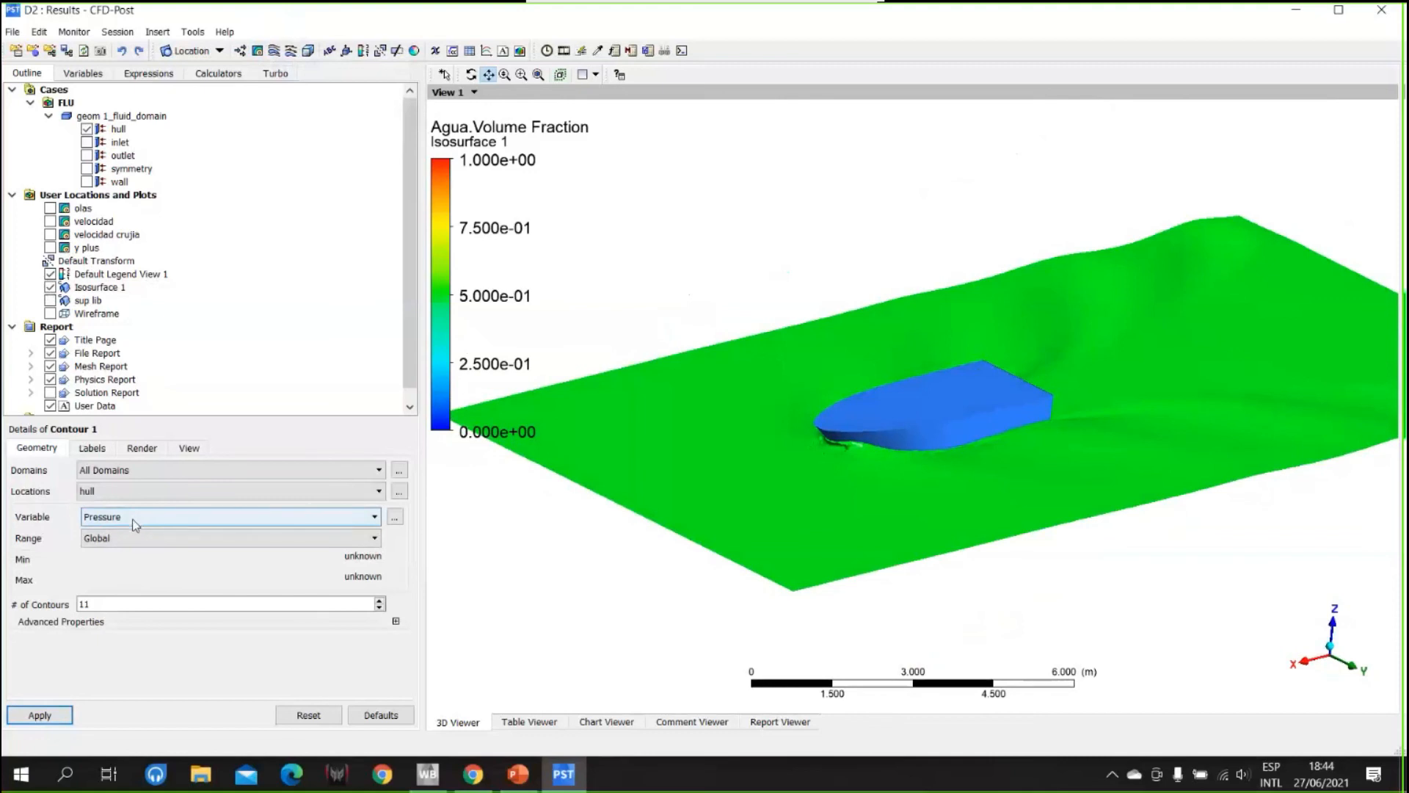
click(93, 493)
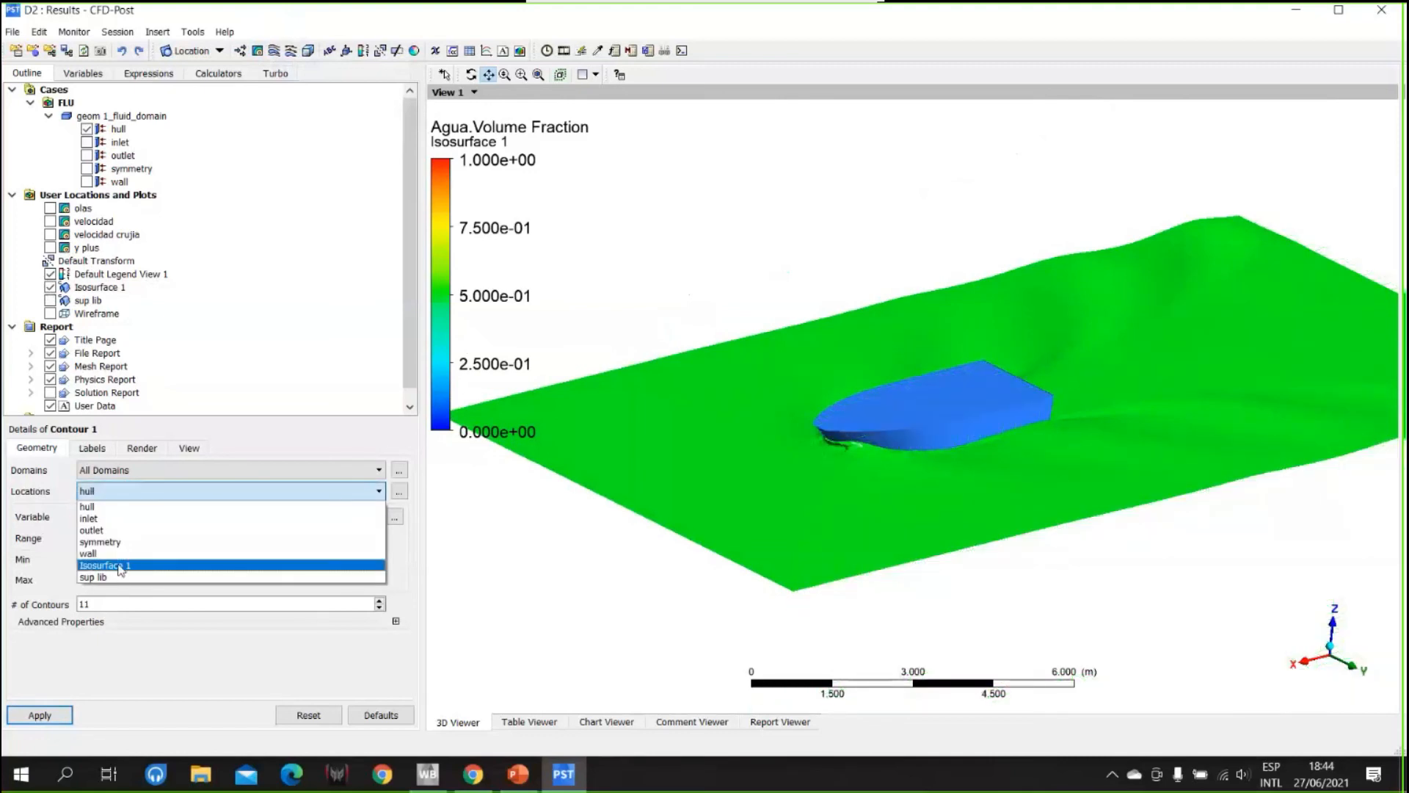
click(121, 565)
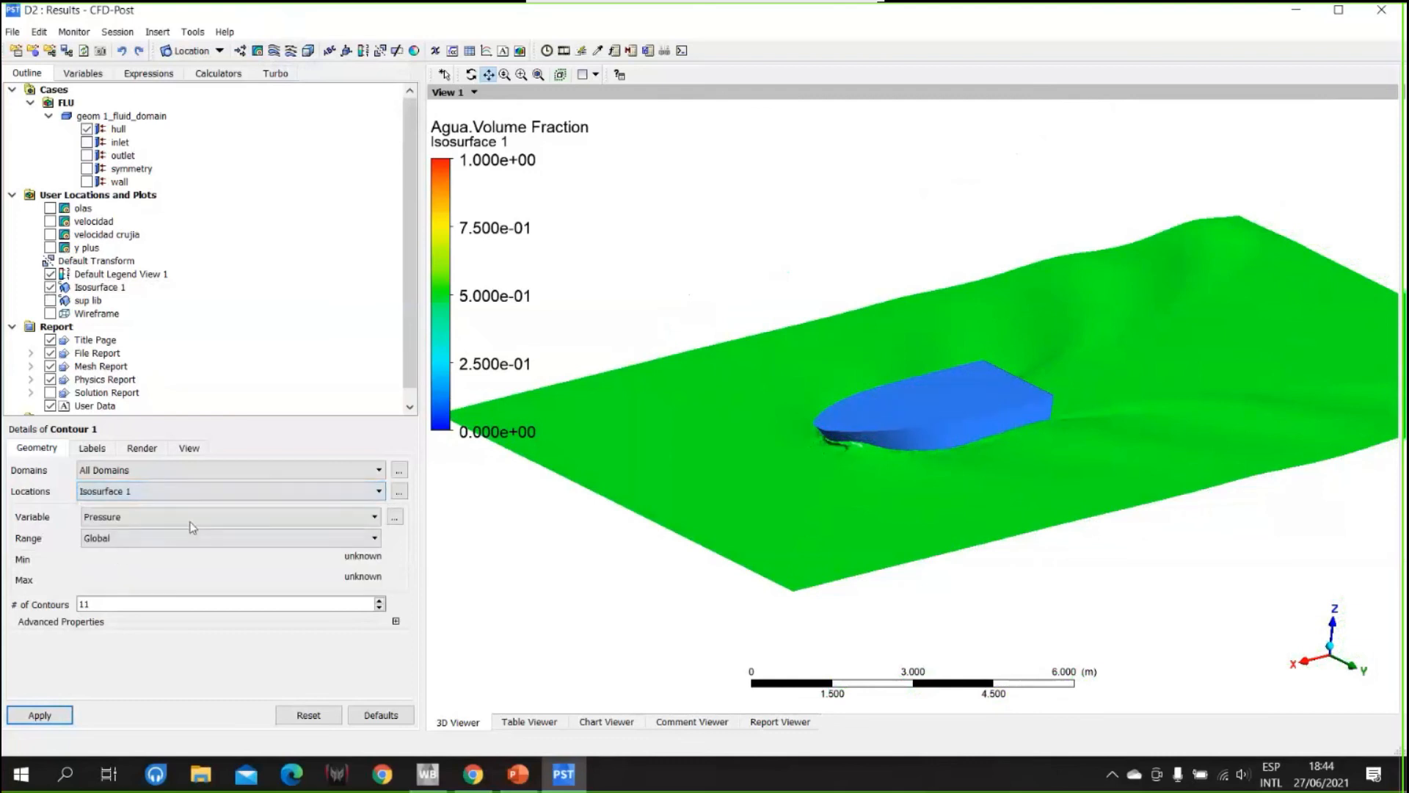
- Hide Isosurface 1 and plot the new contour with variable Z and 20 contours
click(236, 520)
scroll(377, 565, down, 4)
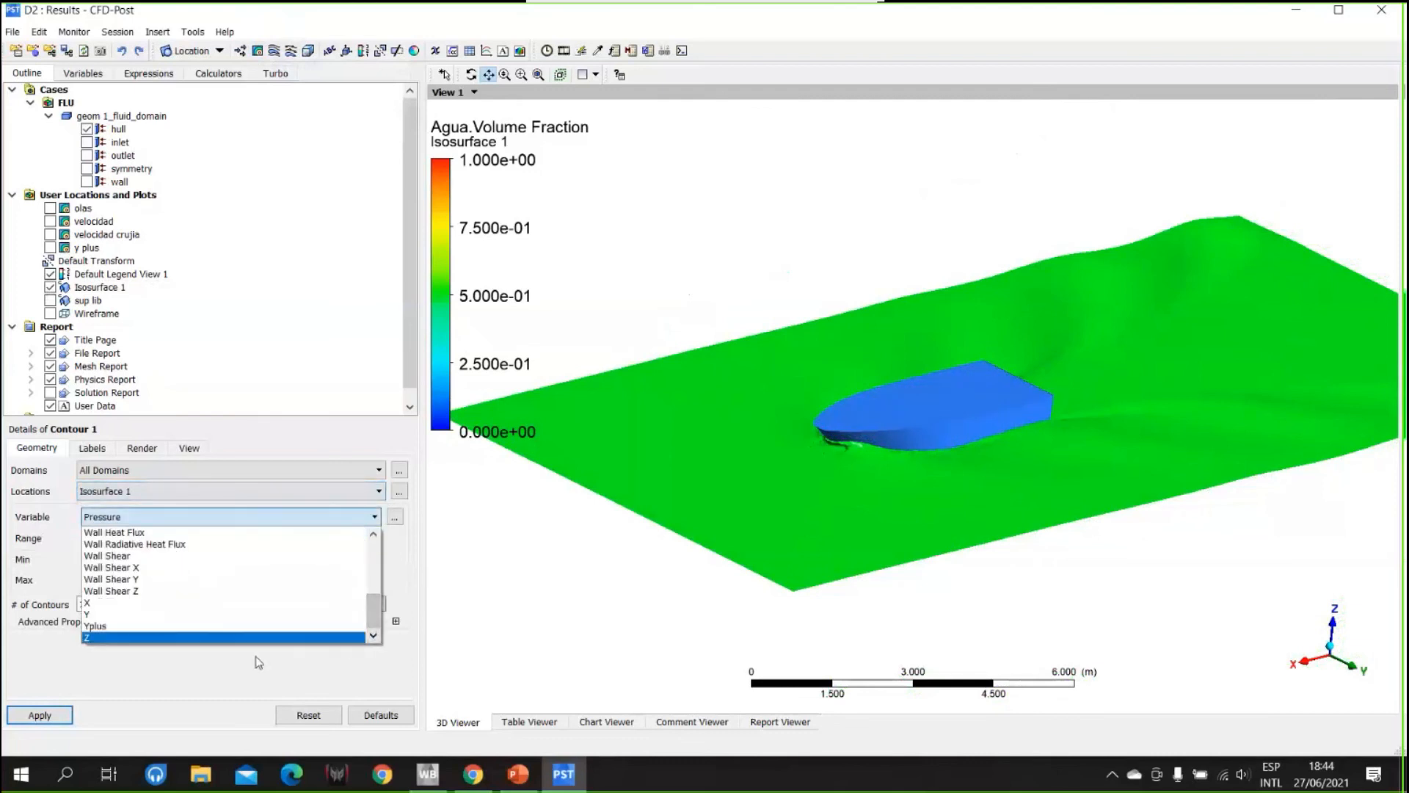
click(224, 638)
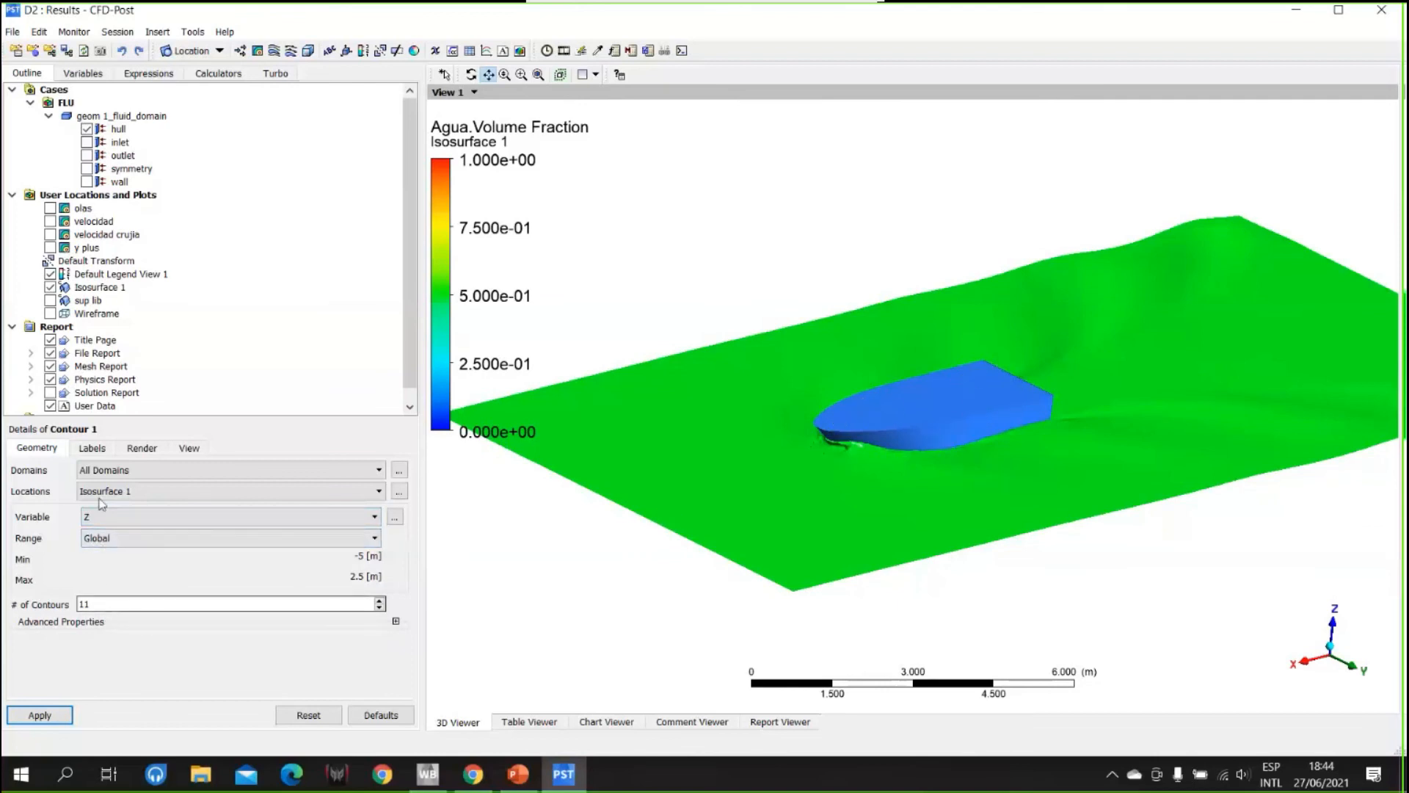
click(50, 287)
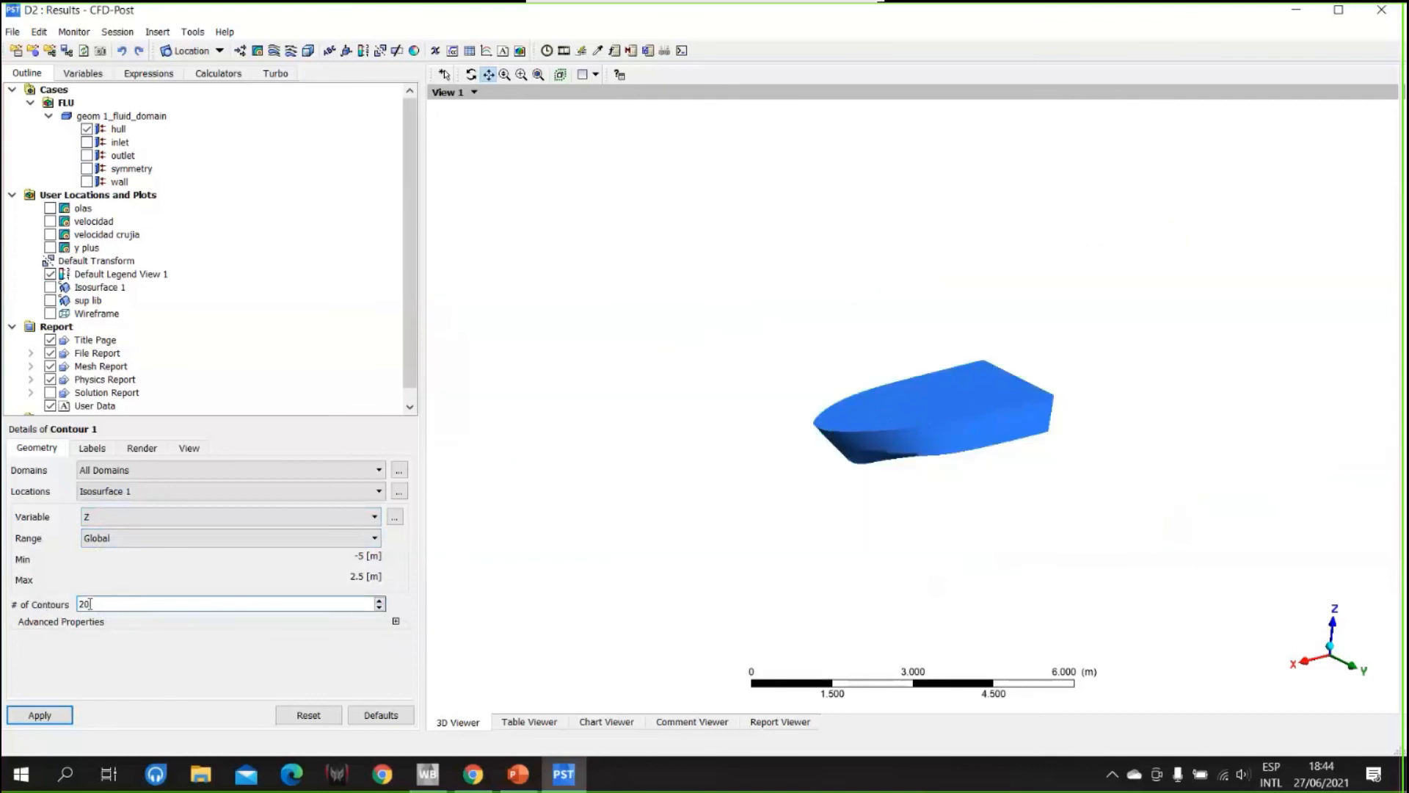
click(40, 715)
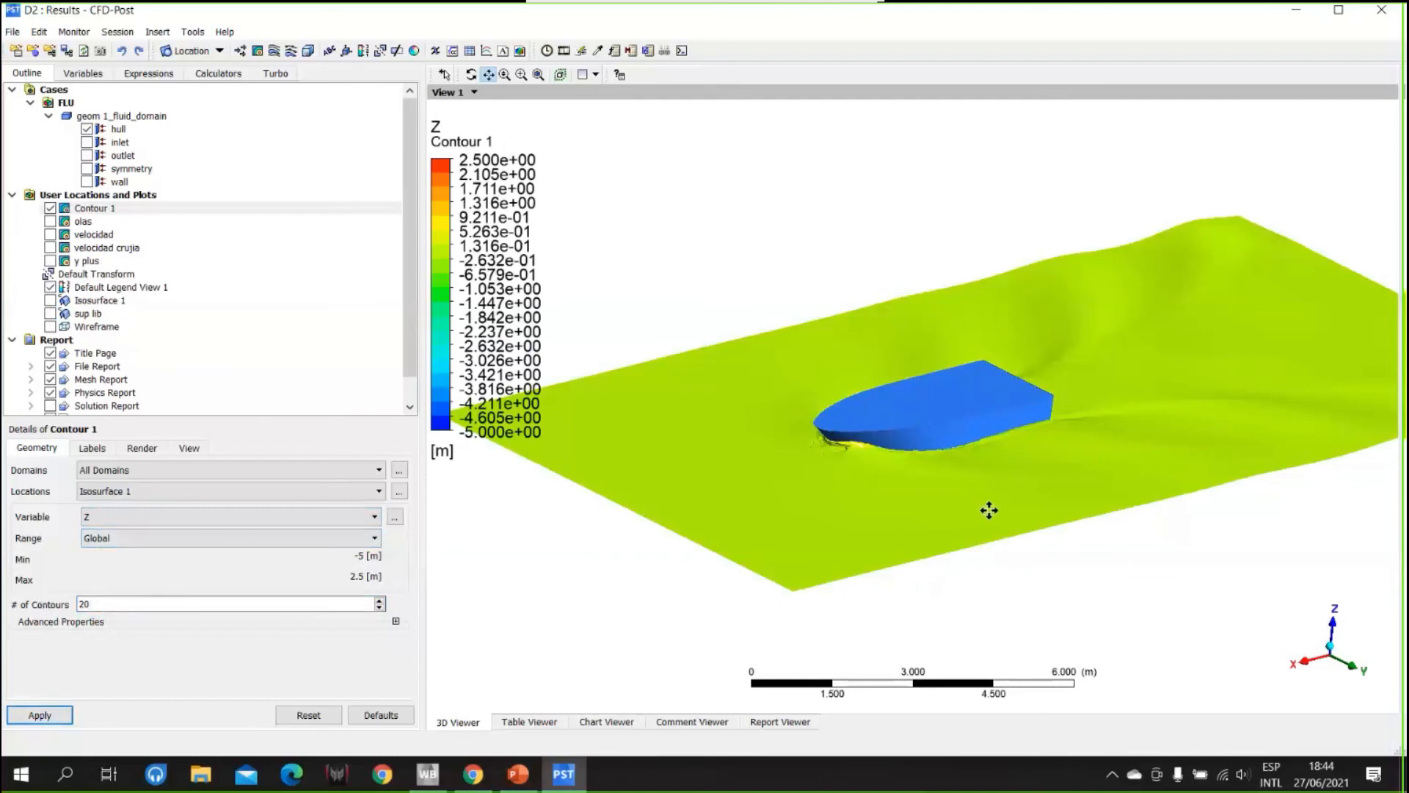
- Change the free-surface Z contour's range to Local and replot it
mouse_move(885, 413)
middle_down()
mouse_move(896, 384)
mouse_move(852, 492)
mouse_move(869, 550)
mouse_move(846, 592)
mouse_move(844, 456)
mouse_move(928, 430)
mouse_move(900, 413)
middle_up()
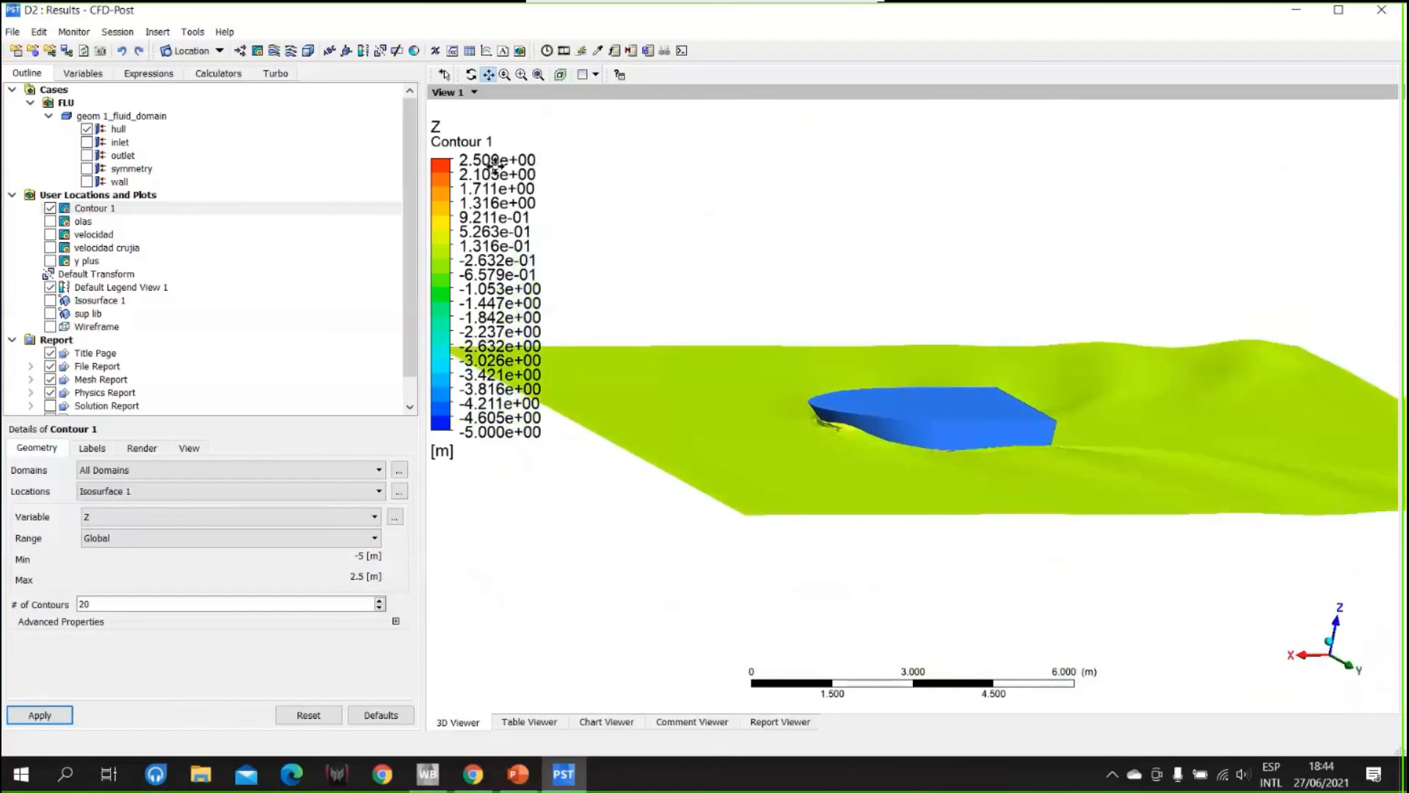
click(80, 538)
click(107, 565)
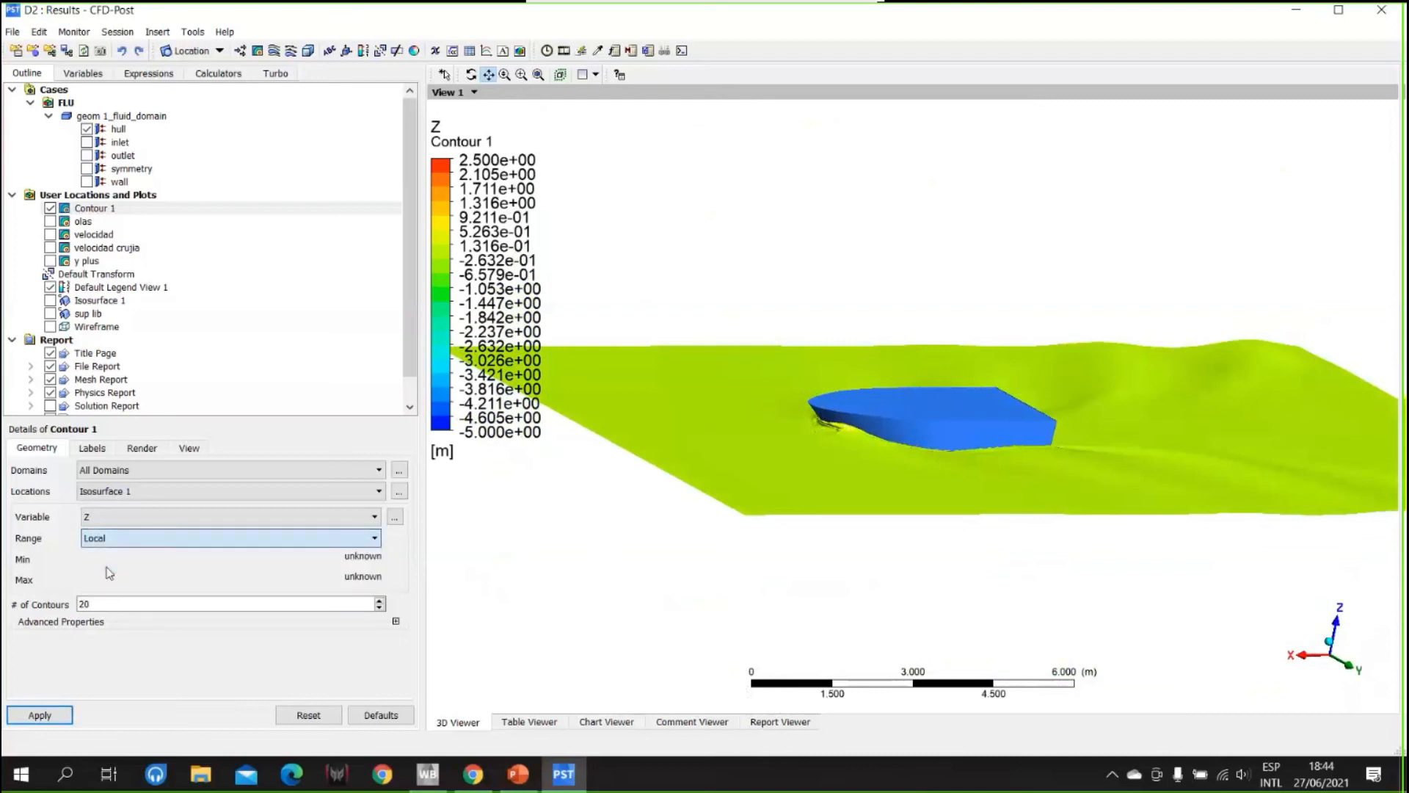
middle_drag(958, 409, 972, 446)
drag(823, 451, 785, 361)
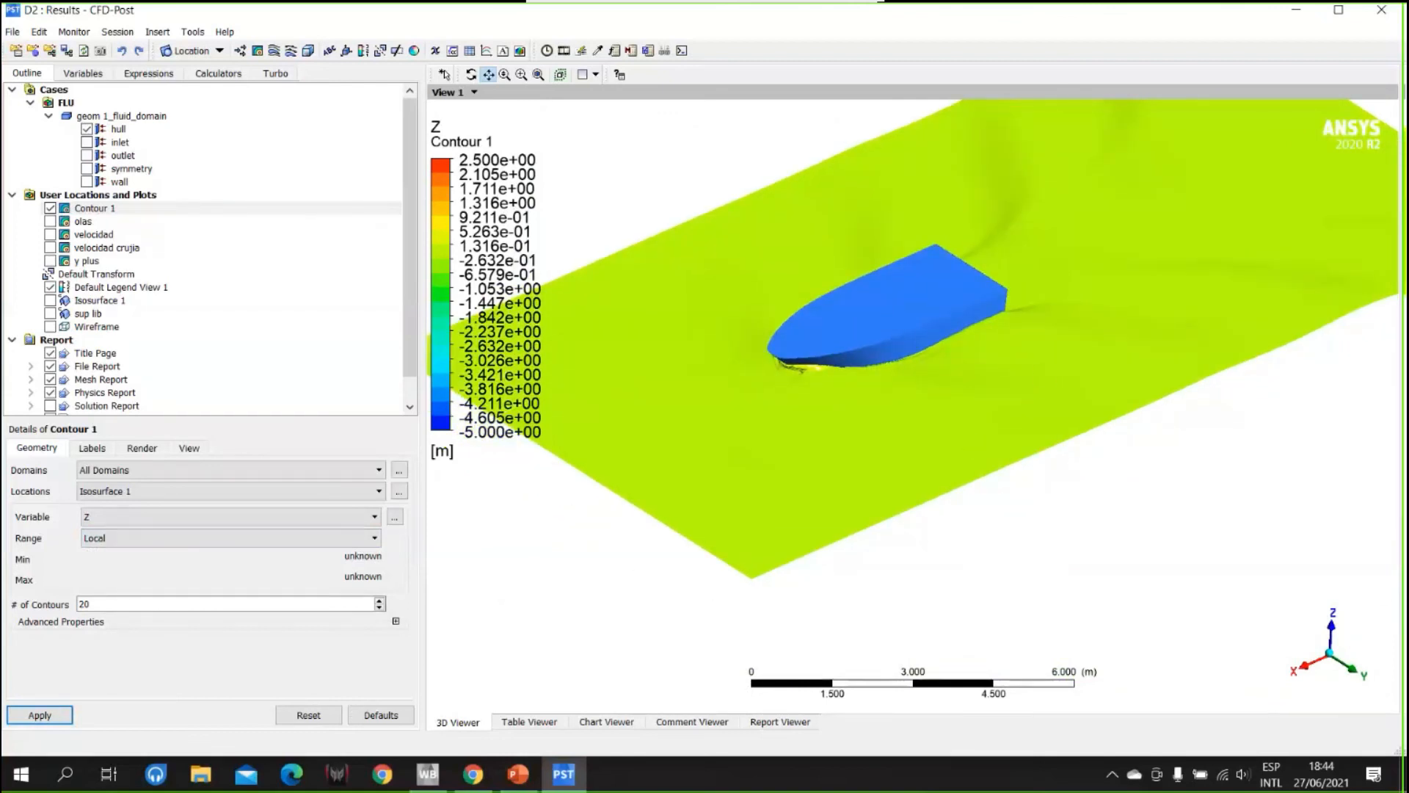
click(40, 715)
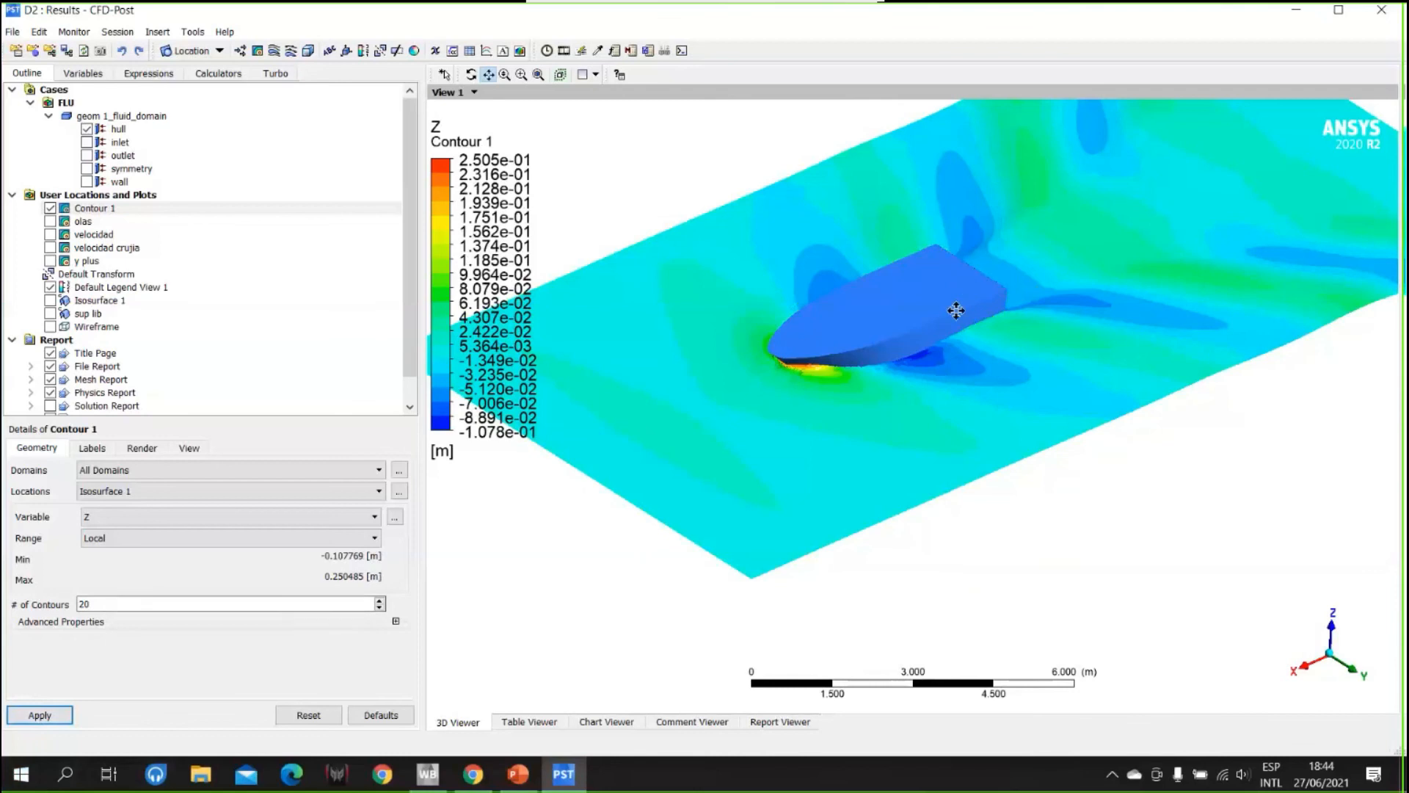
- Increase the free-surface Z contour to 50 contours, replot it and inspect the wave pattern around the hull
drag(956, 311, 891, 359)
middle_drag(891, 359, 553, 528)
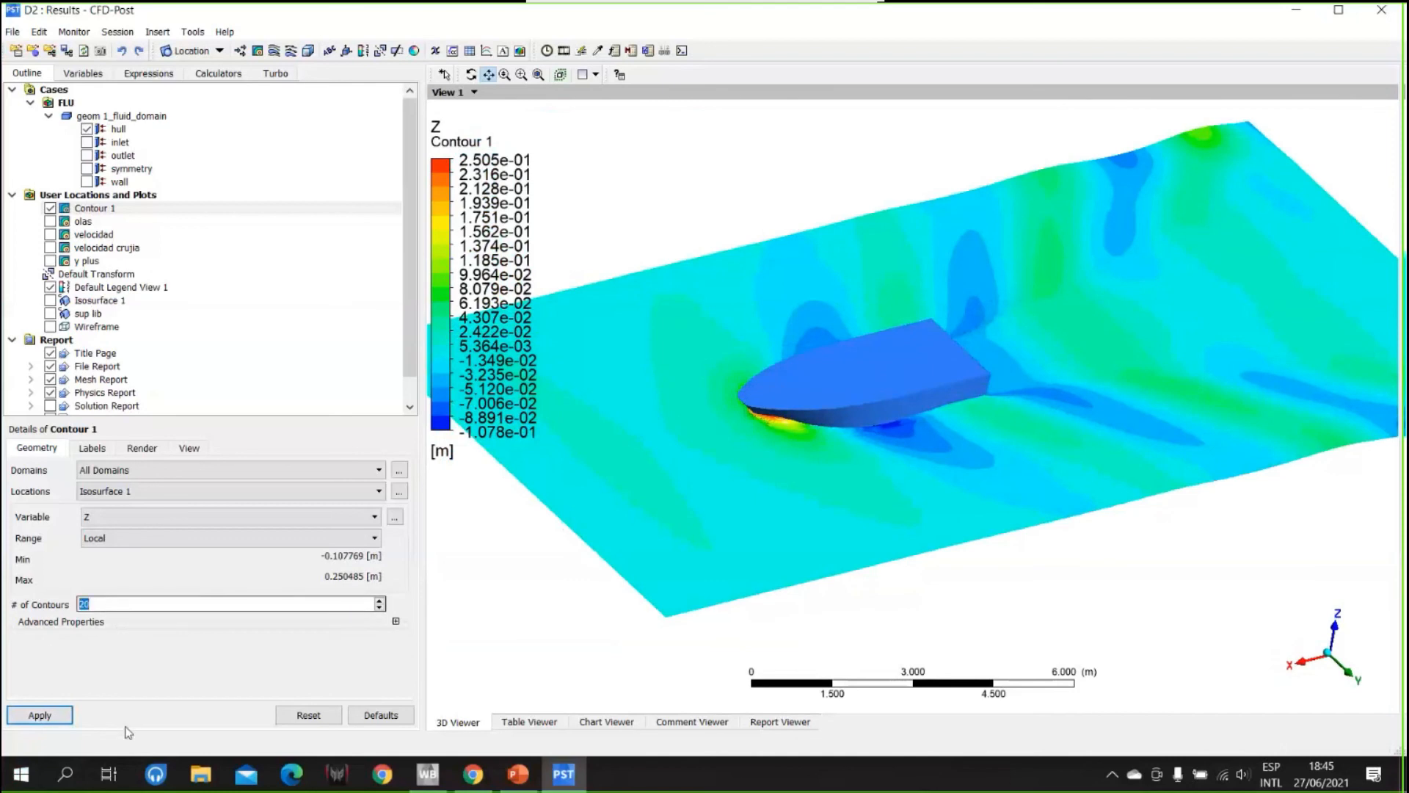
click(37, 715)
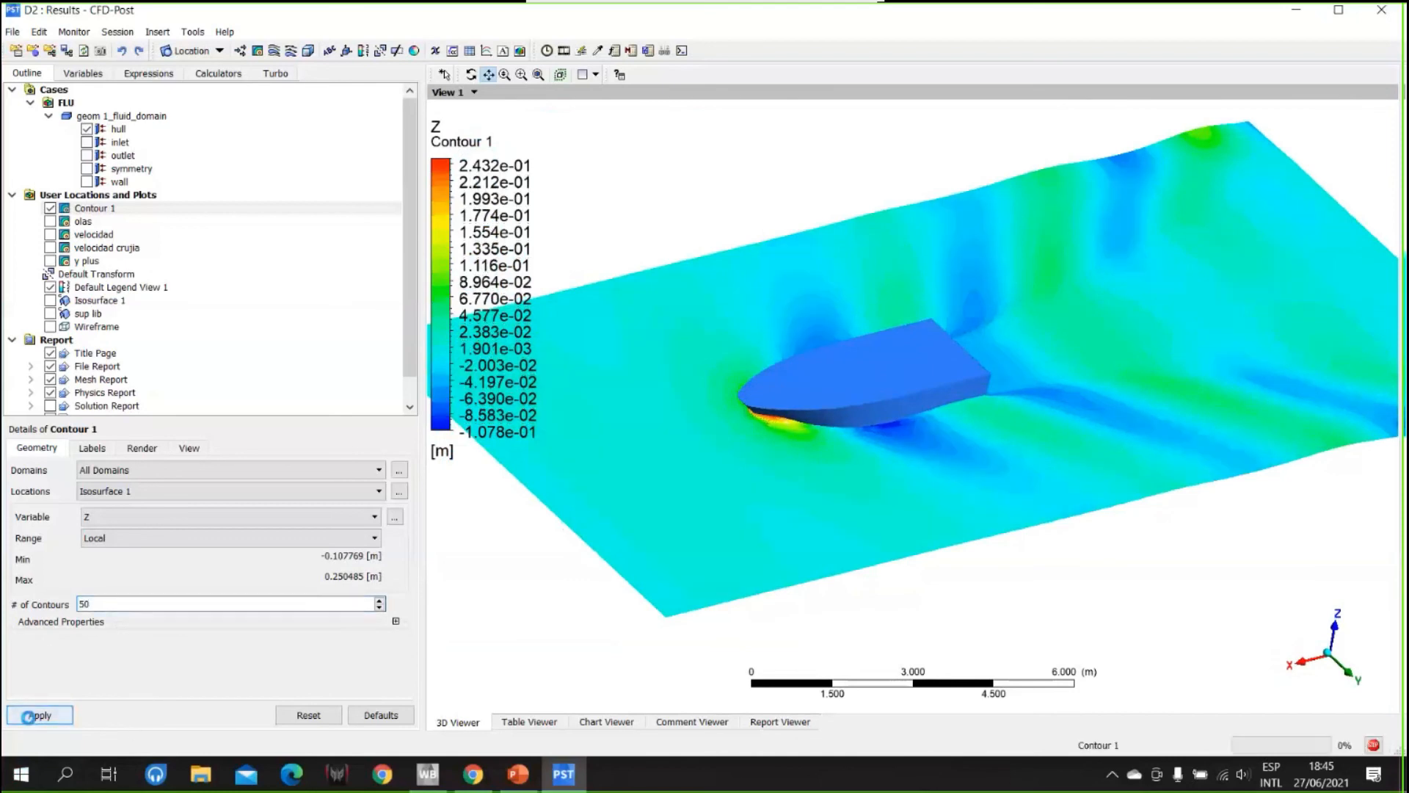
mouse_move(903, 394)
middle_down()
mouse_move(812, 466)
mouse_move(886, 499)
mouse_move(884, 459)
mouse_move(944, 372)
mouse_move(849, 372)
mouse_move(812, 426)
mouse_move(890, 368)
mouse_move(971, 400)
mouse_move(894, 397)
middle_up()
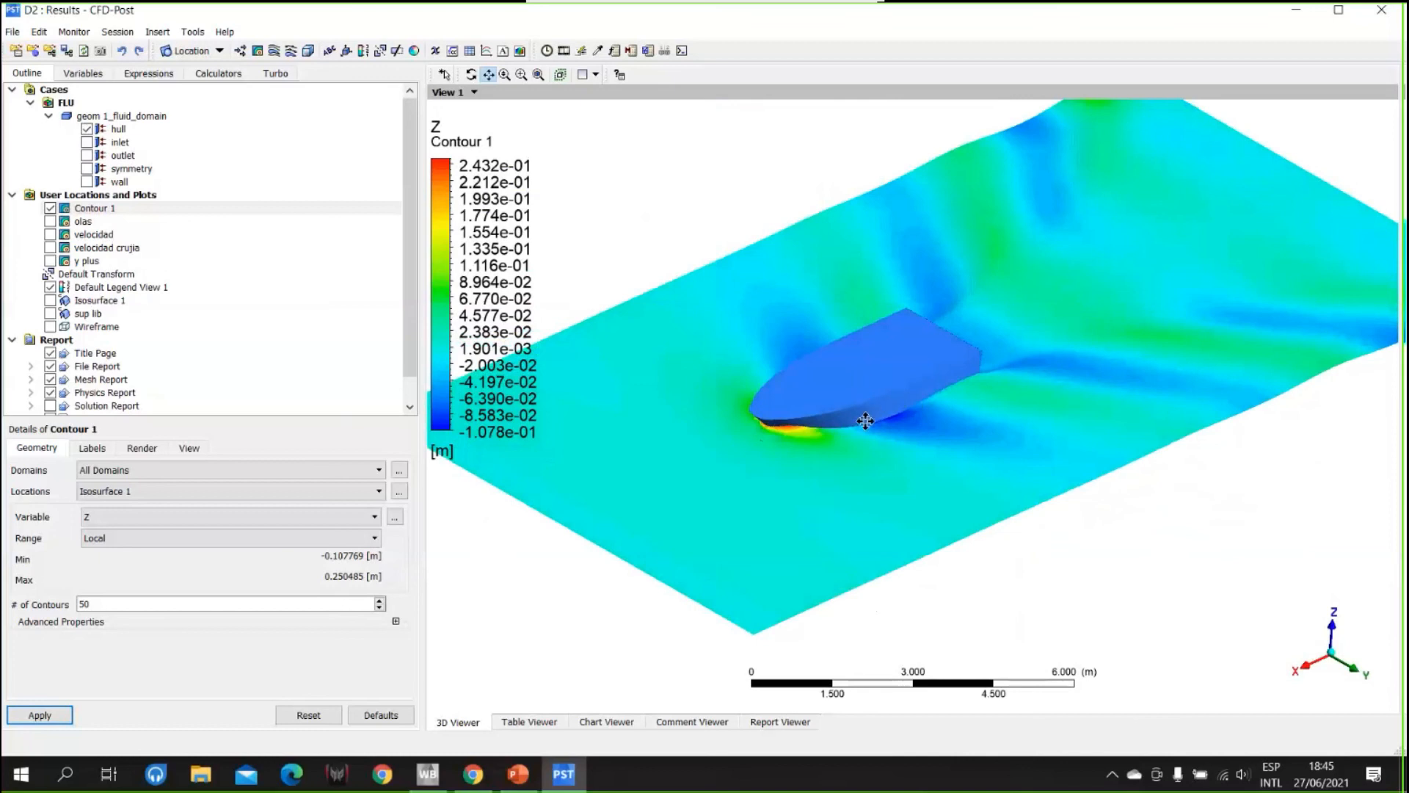
mouse_move(895, 367)
mouse_down()
mouse_move(937, 374)
mouse_move(915, 384)
mouse_up()
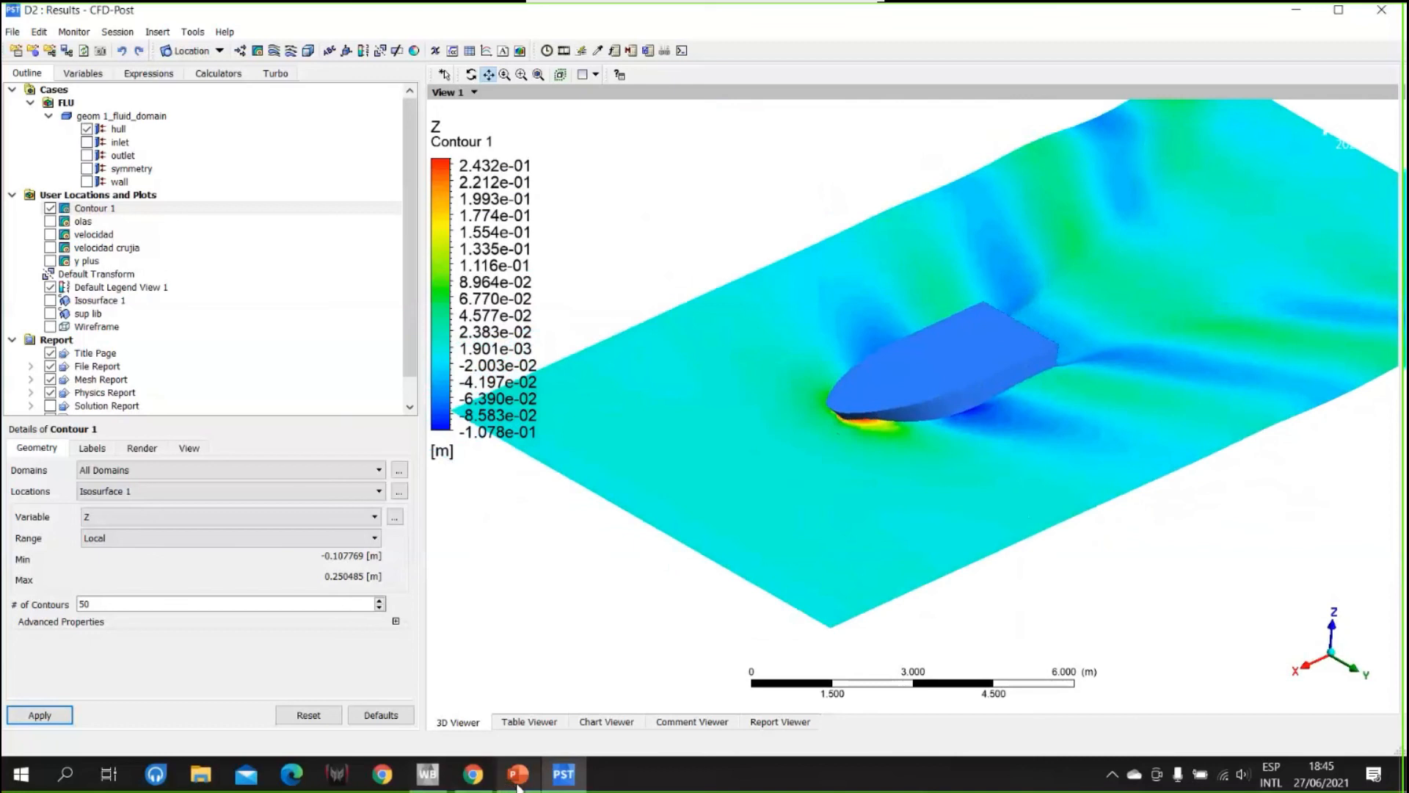